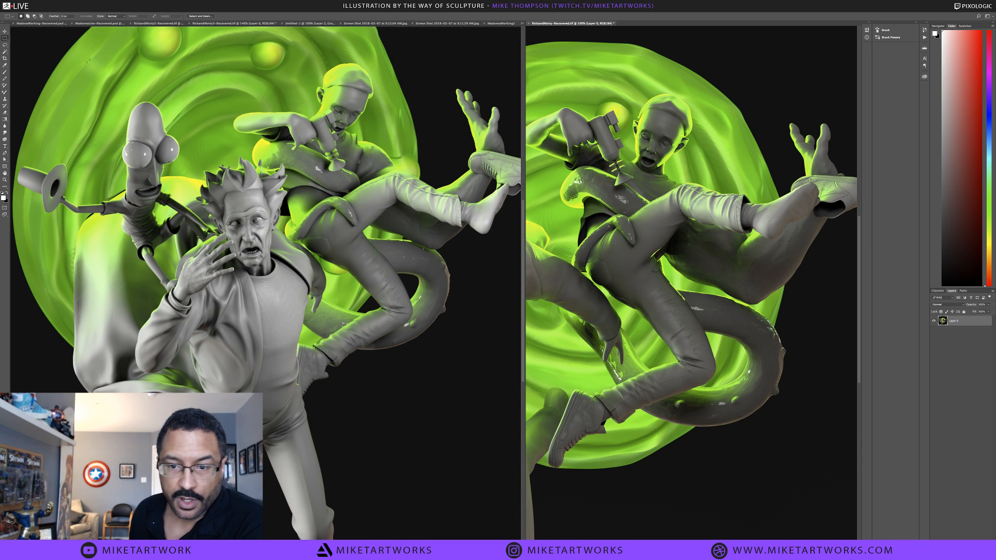
Switch from Photoshop to ZBrush with the armed character sculpt
mouse_move(311, 540)
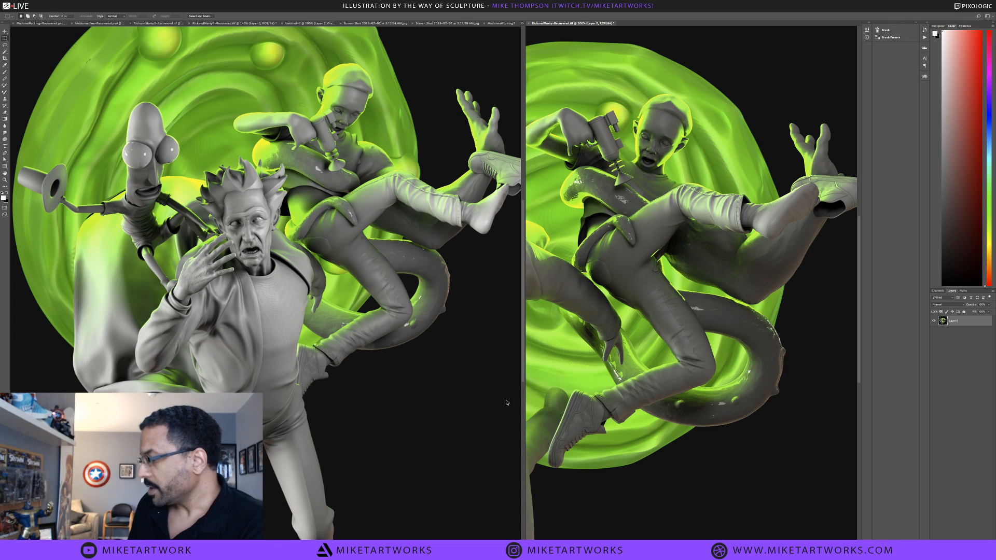
mouse_move(406, 545)
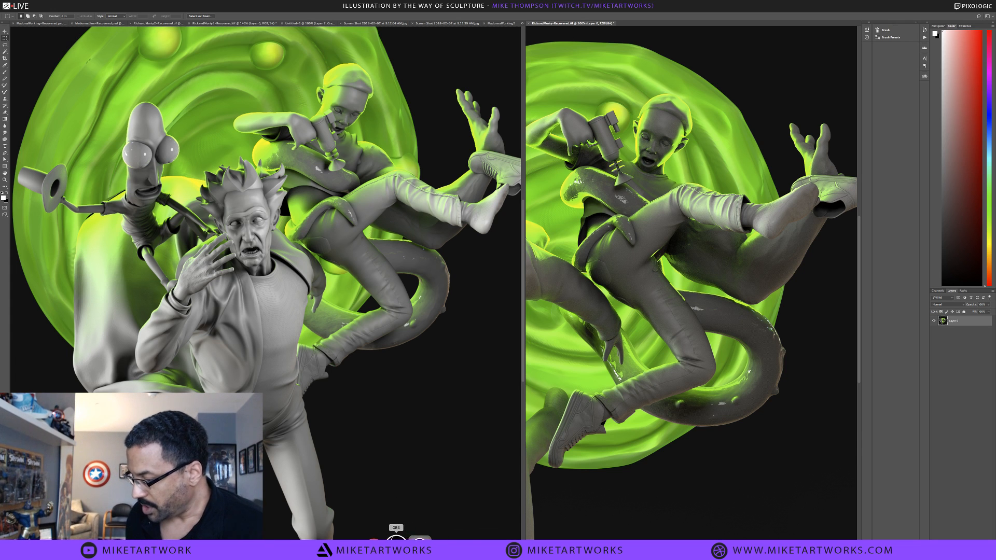
click(465, 537)
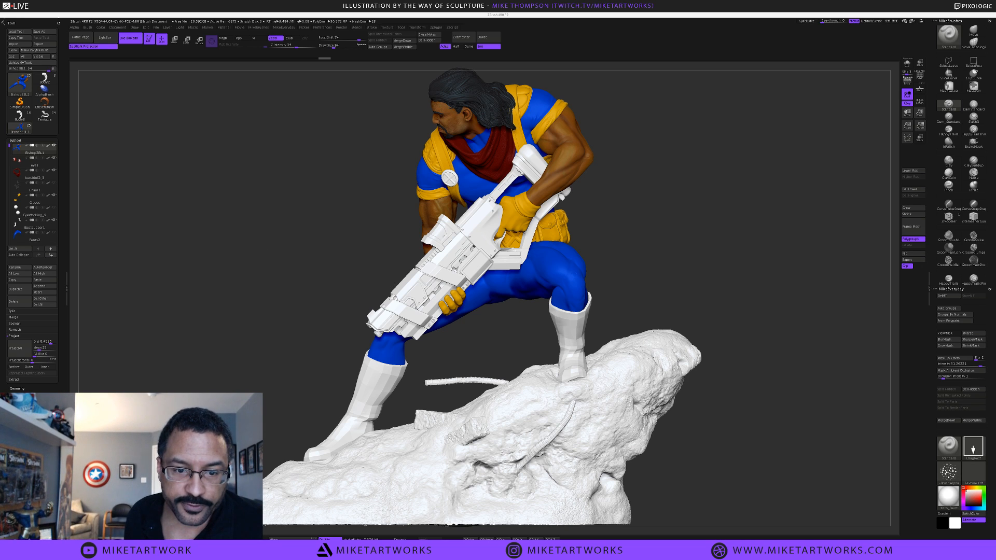
Place the reference board beside the character, shift and turn the model clear of it, and enlarge the board window
drag(0, 337, 105, 79)
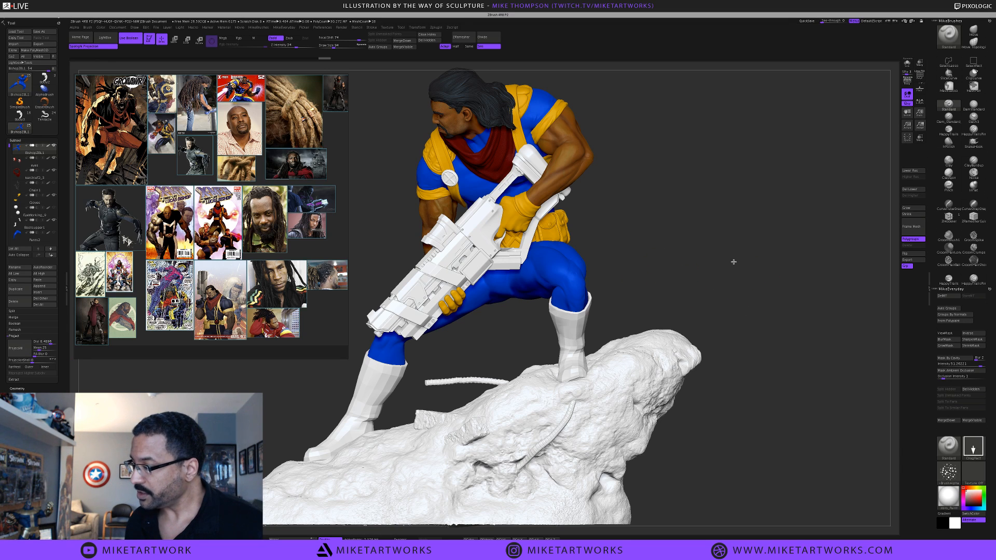
alt+drag(733, 265, 811, 259)
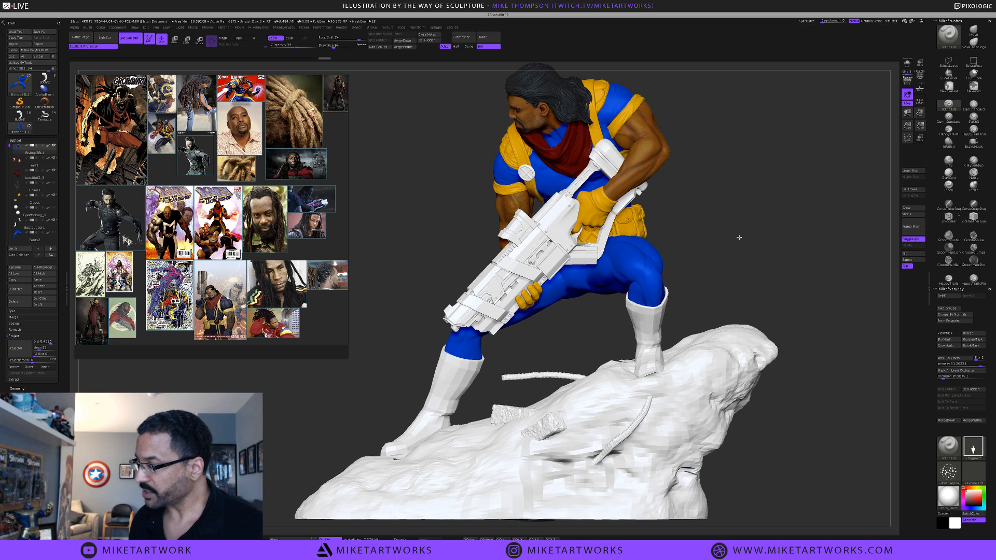
mouse_move(739, 238)
mouse_down()
mouse_move(751, 240)
mouse_move(726, 259)
mouse_up()
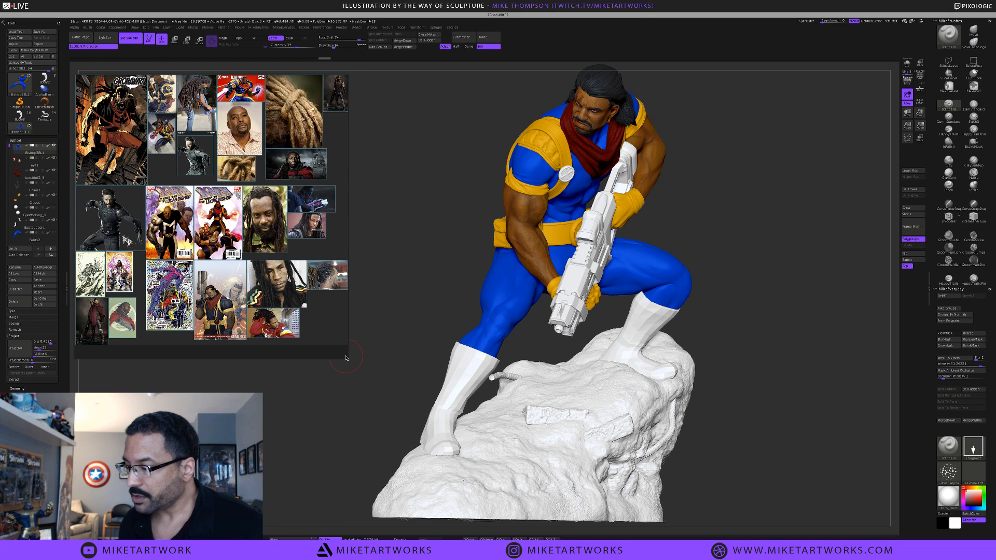
drag(347, 358, 410, 451)
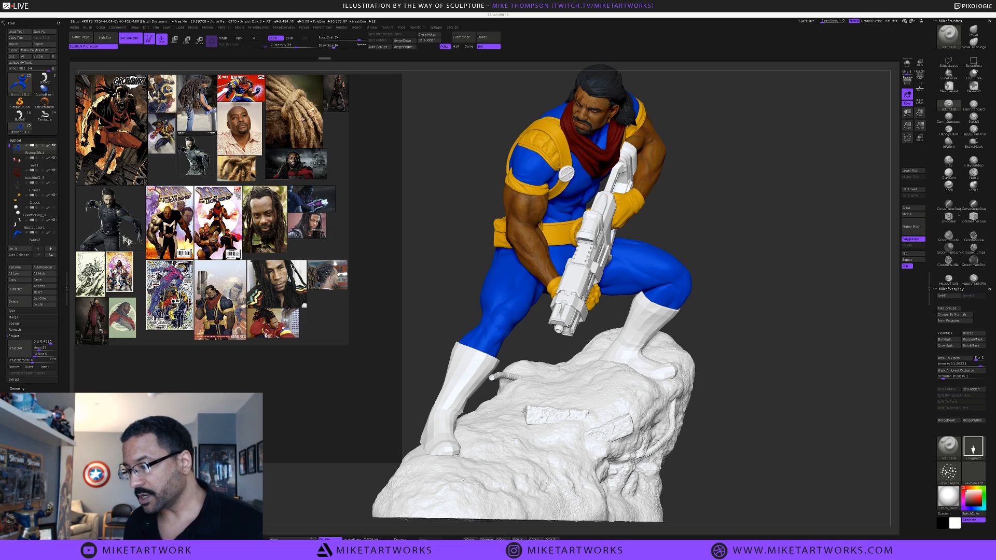
Browse the comic covers, dreadlock photos and pose images on the reference board at a larger scale
scroll(292, 266, up, 4)
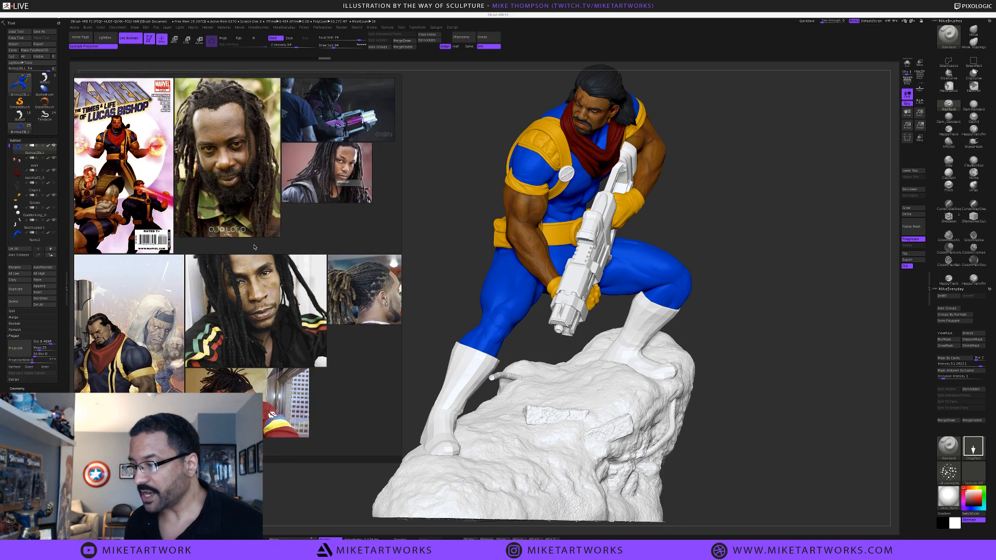
middle_drag(282, 278, 370, 254)
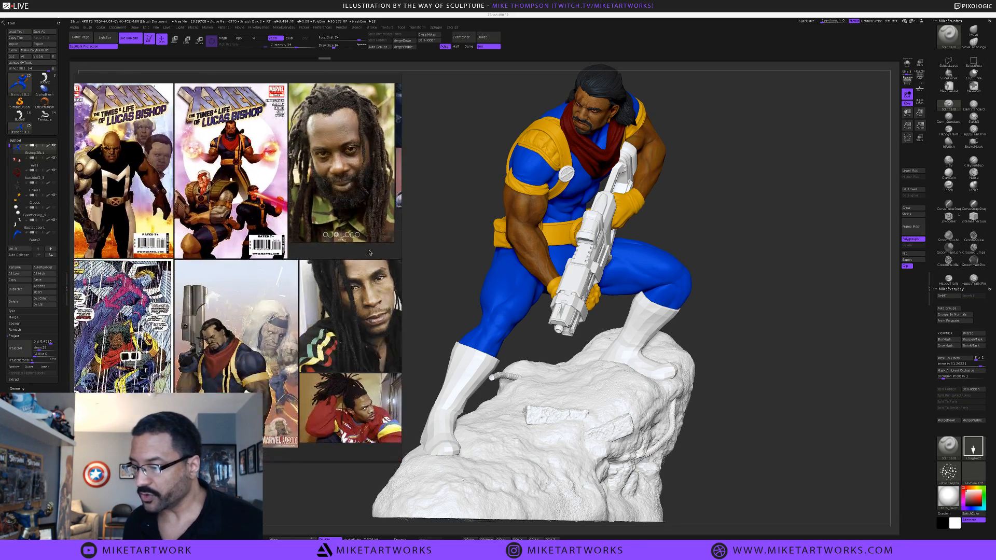
middle_drag(275, 251, 362, 288)
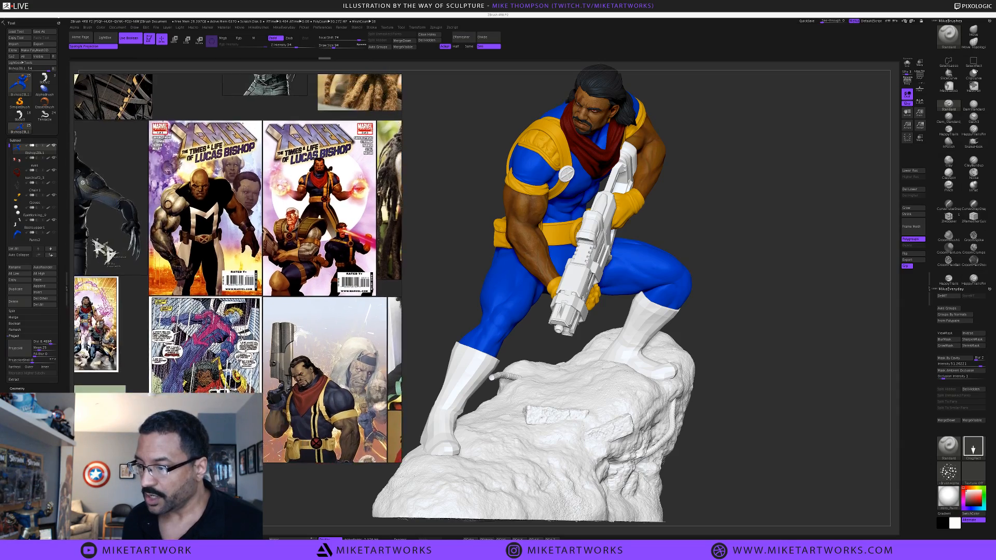
middle_drag(270, 221, 348, 312)
middle_drag(291, 253, 273, 358)
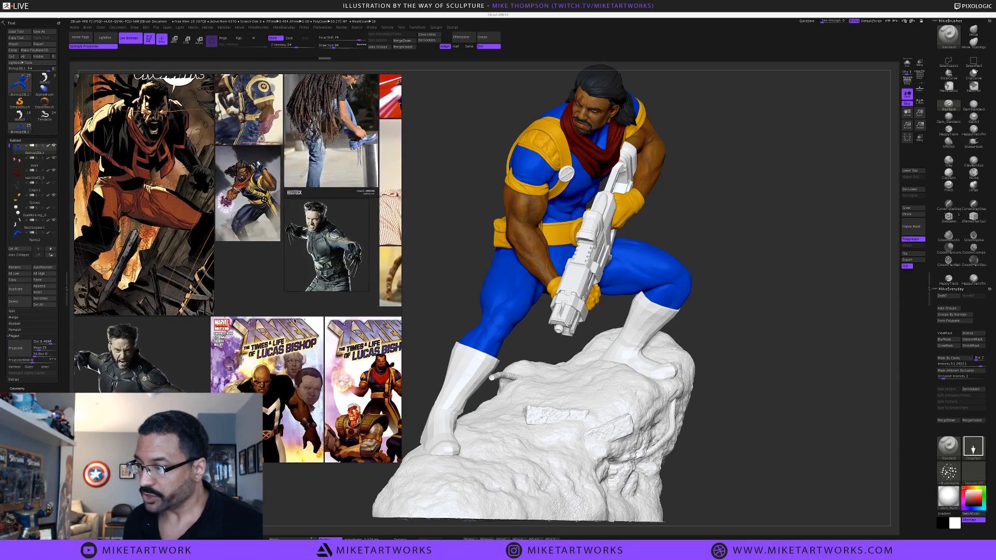
mouse_move(322, 299)
middle_down()
mouse_move(258, 361)
mouse_move(305, 345)
mouse_move(309, 329)
mouse_move(291, 326)
middle_up()
click(739, 180)
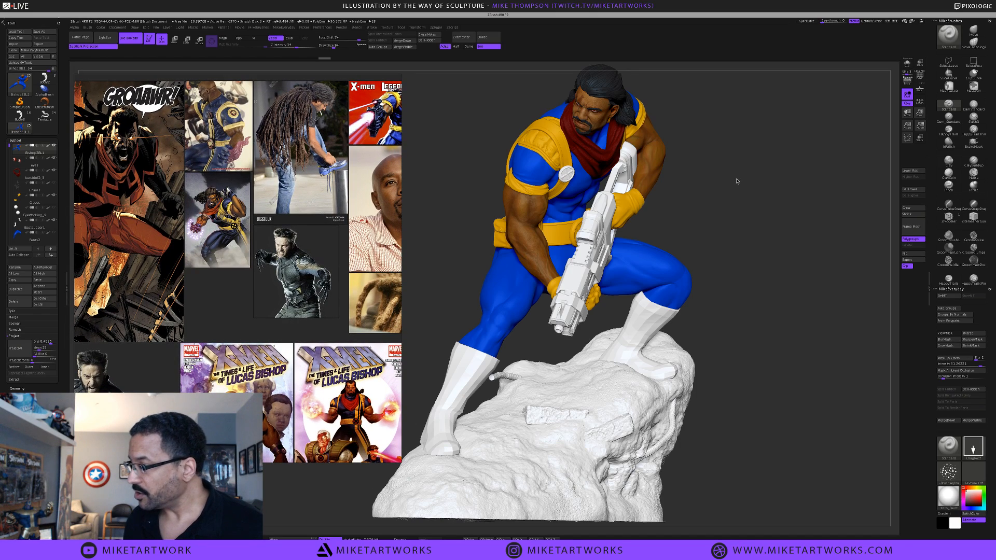
Inspect the character from another angle and compare its lower and higher subdivision levels several times
drag(724, 201, 725, 208)
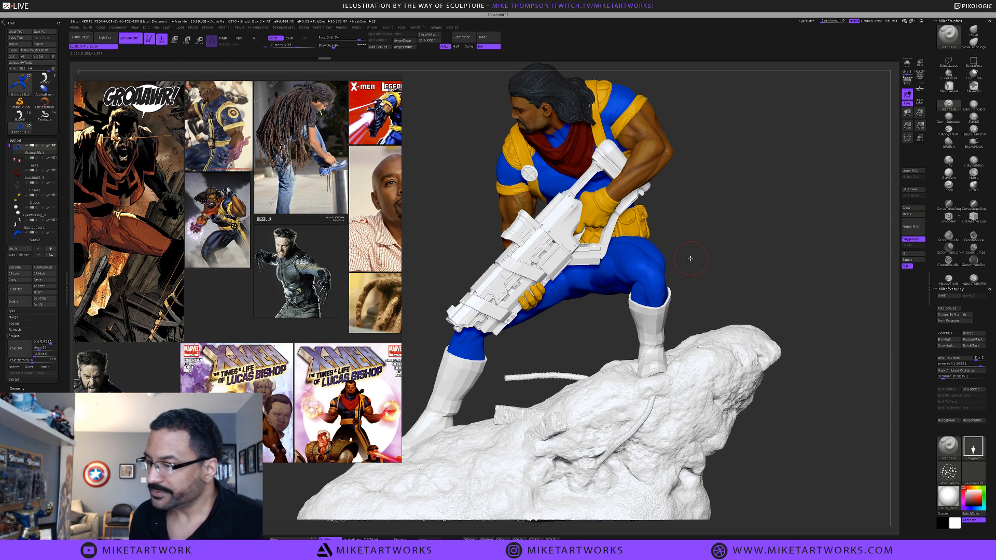
drag(744, 253, 745, 253)
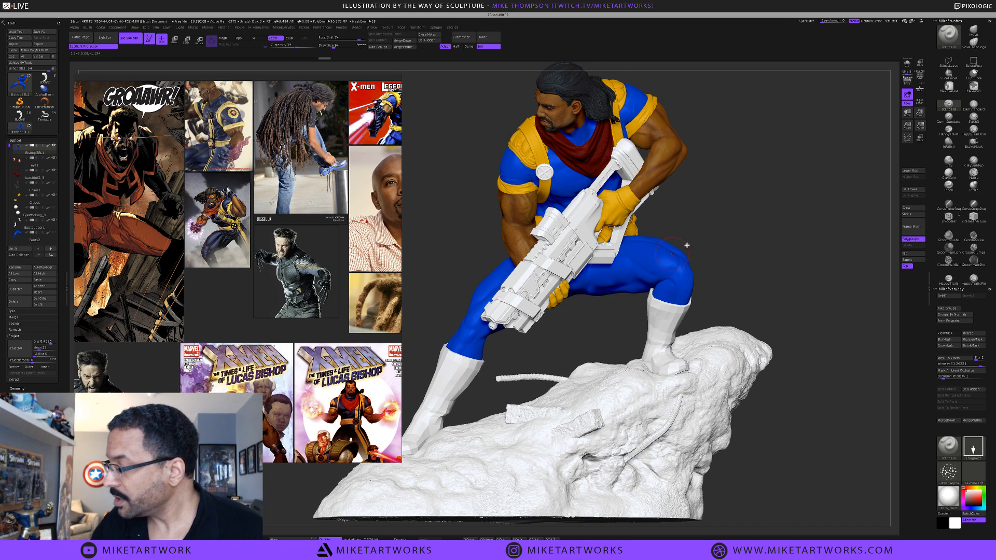
key(shift+d)
key(d)
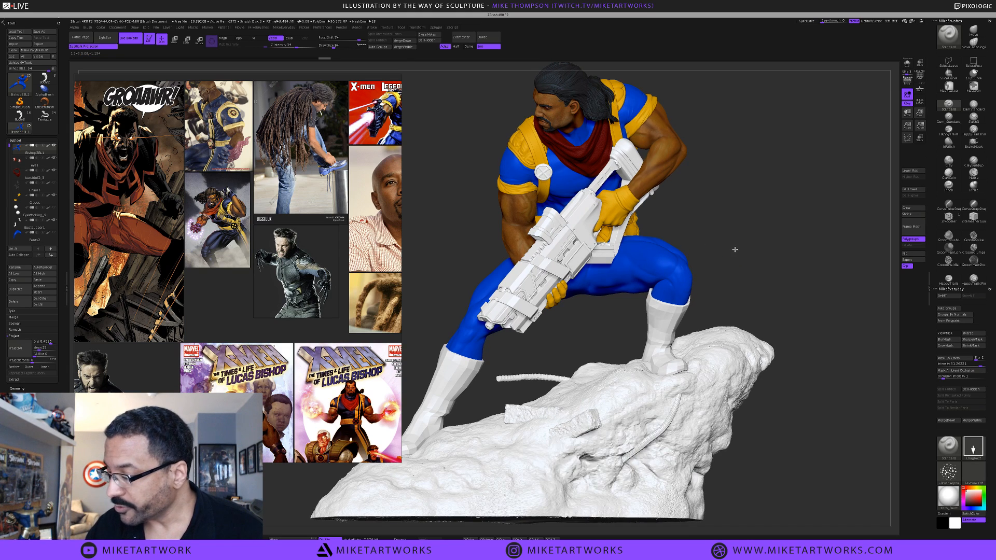
key(shift+d)
key(d)
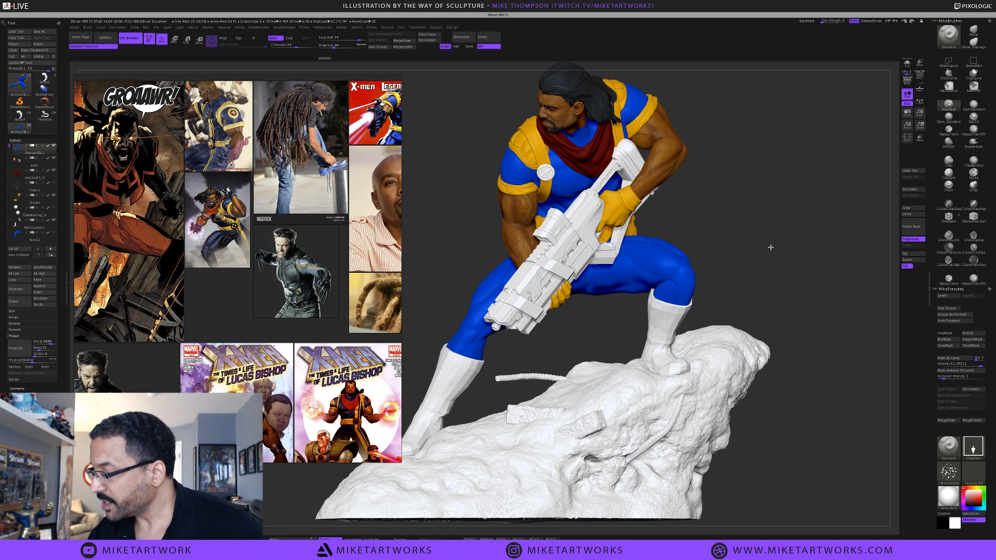
key(shift+d)
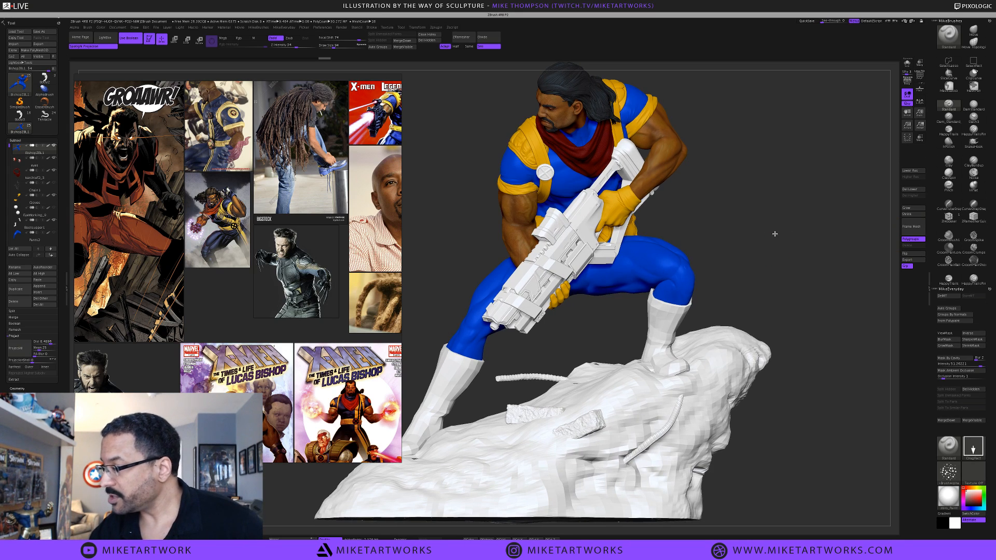
key(d)
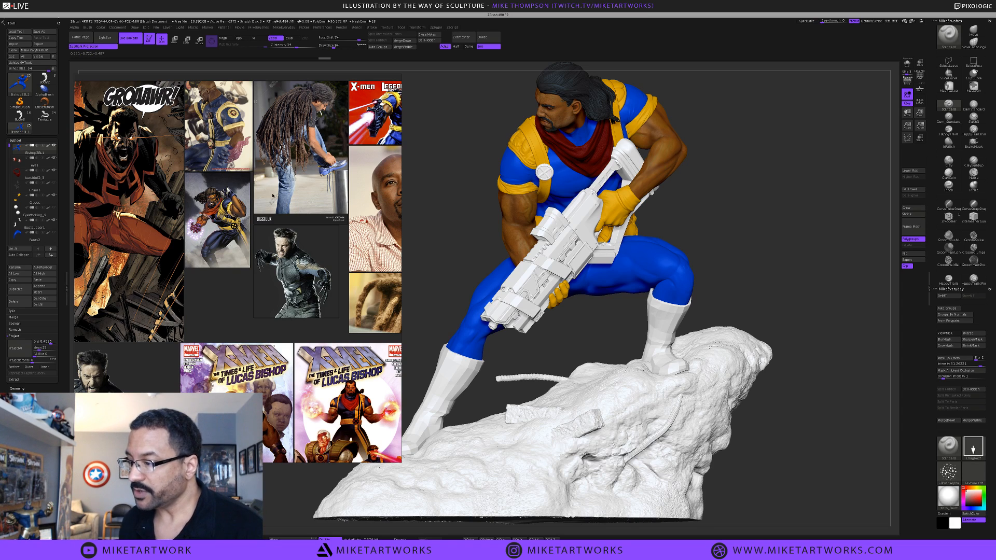
Look over the action-pose images and bring the whole collection of references into view on the board
middle_drag(301, 300, 343, 349)
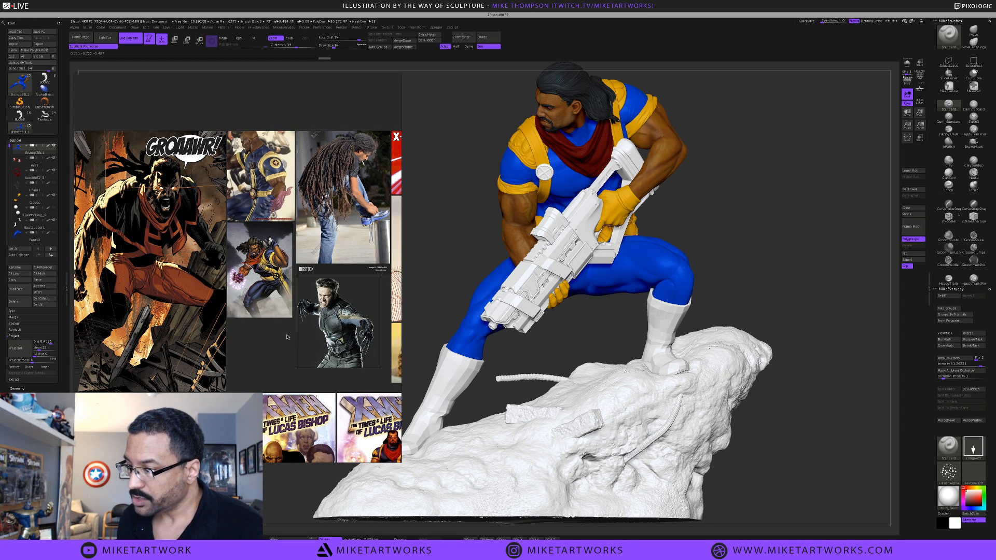
middle_drag(304, 249, 346, 228)
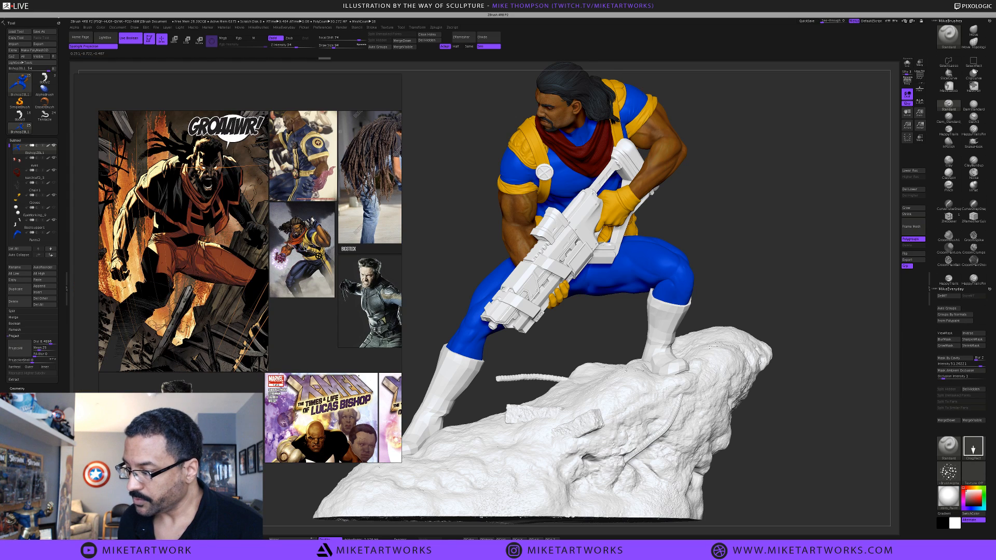
middle_drag(252, 267, 260, 166)
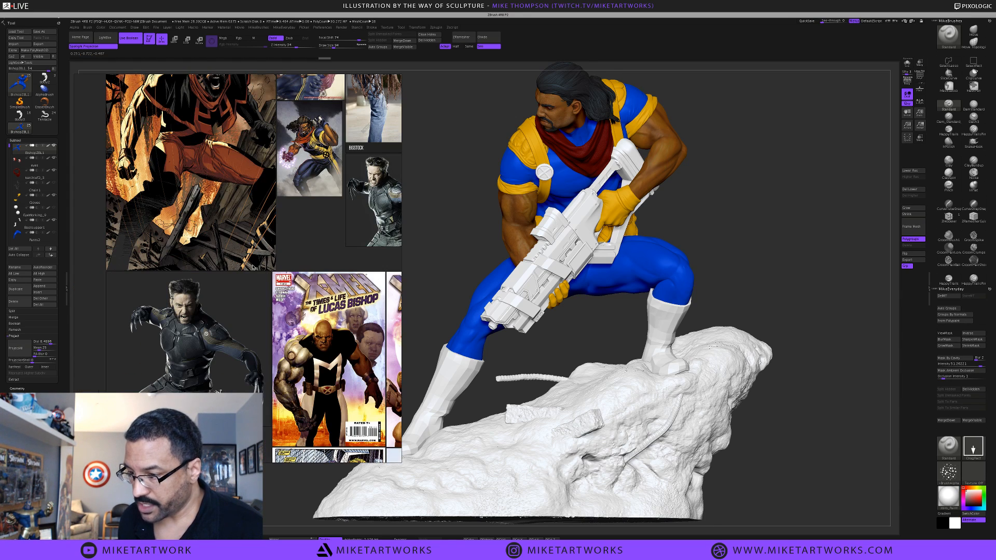
scroll(228, 378, down, 3)
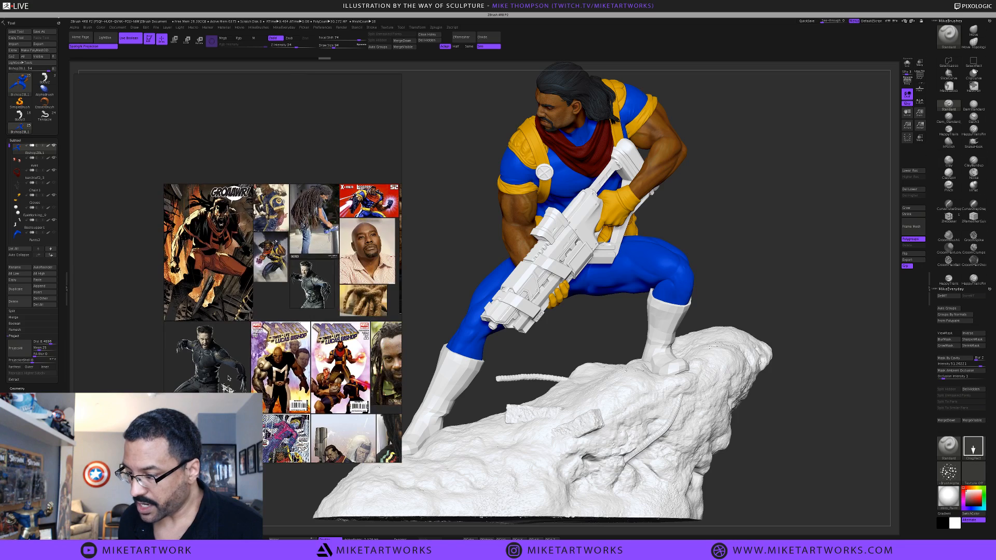
scroll(227, 386, down, 1)
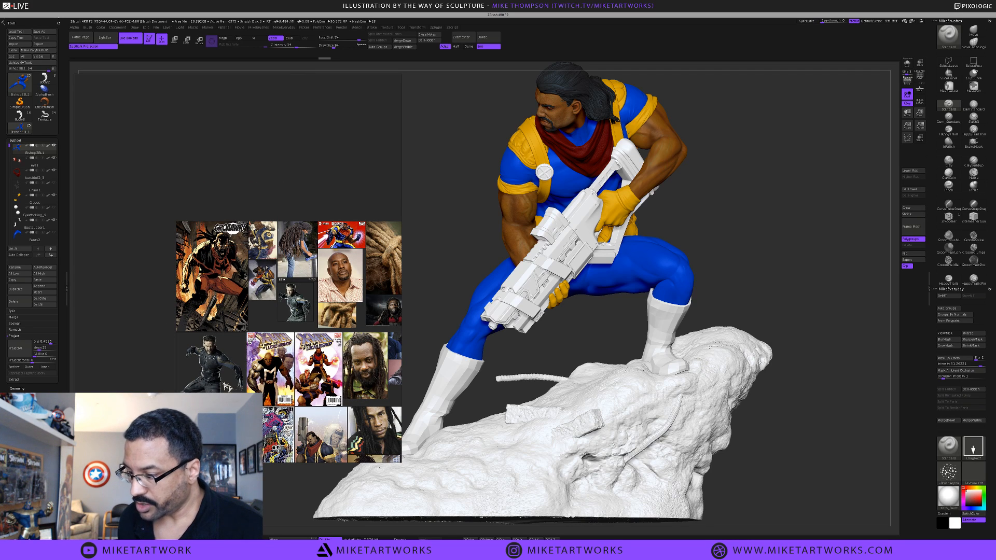
middle_drag(246, 373, 244, 276)
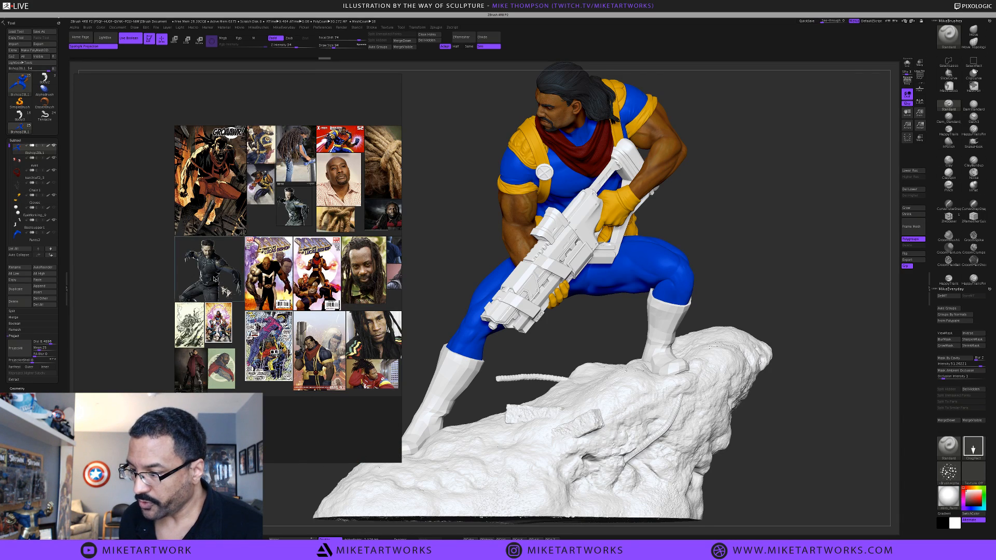
Examine the Wolverine pose and the cloaked figure images in turn, and leave the comic cover with the raised gun enlarged
double_click(219, 280)
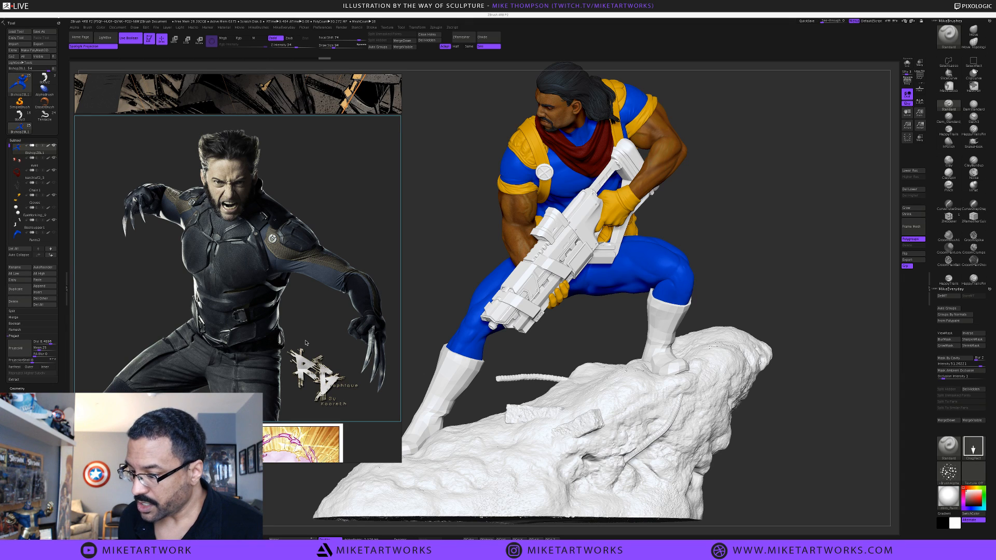
double_click(283, 315)
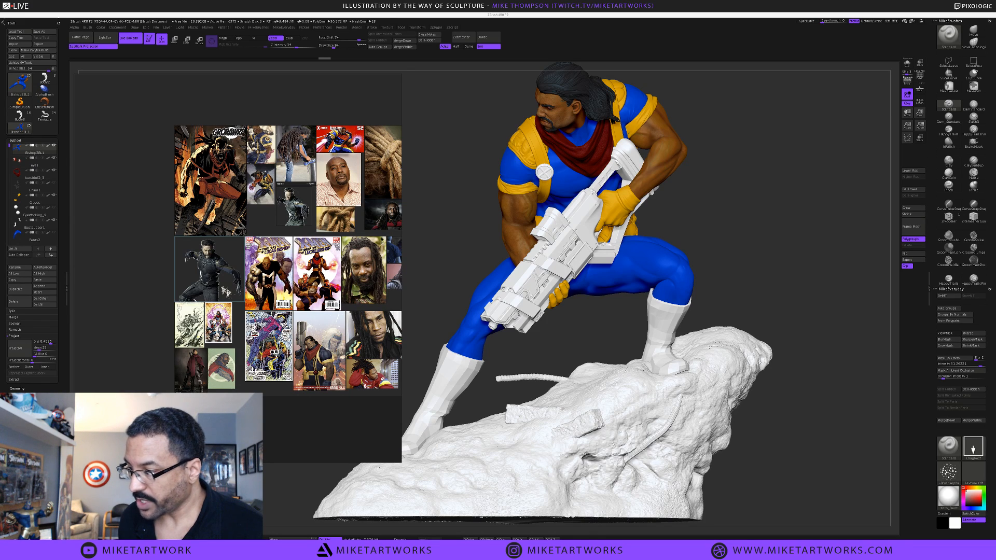
double_click(201, 378)
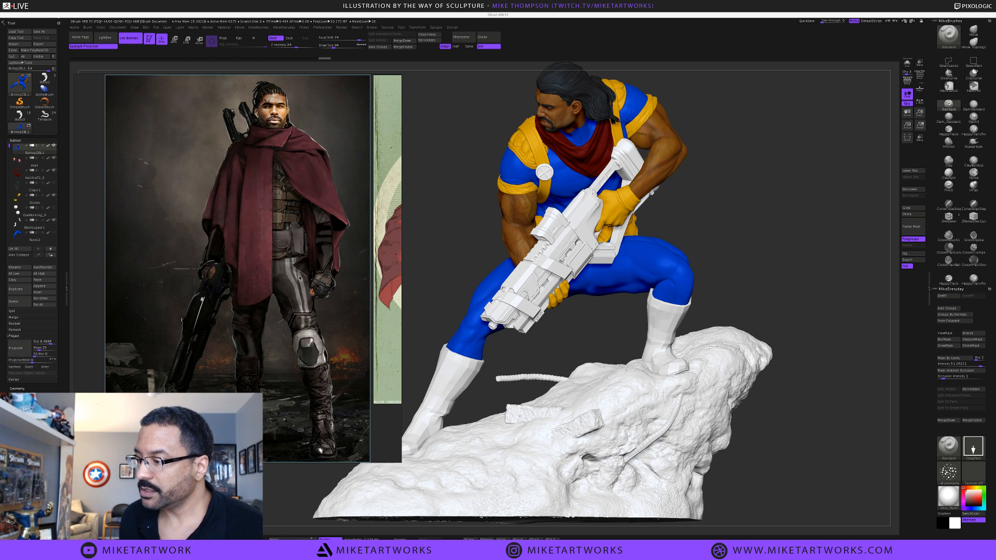
double_click(284, 281)
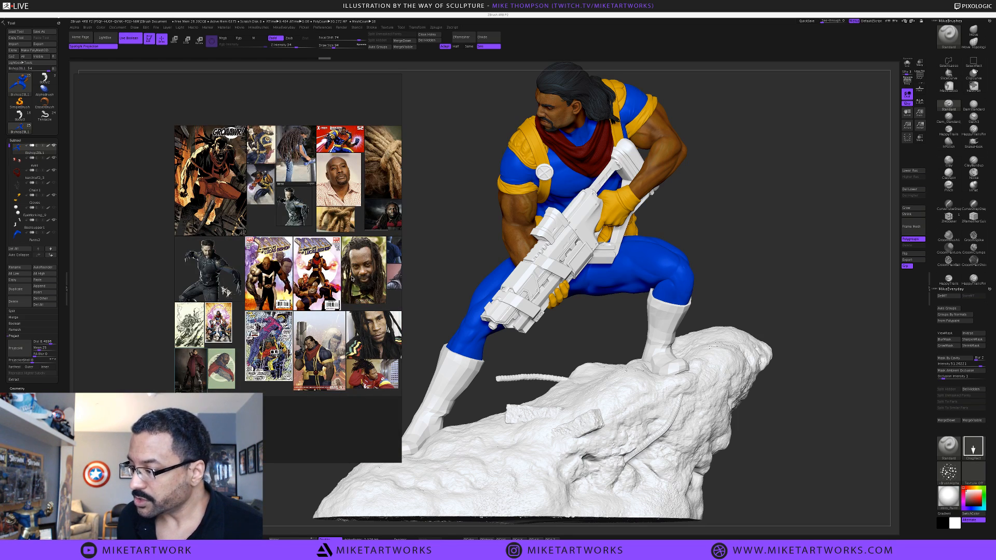
double_click(312, 363)
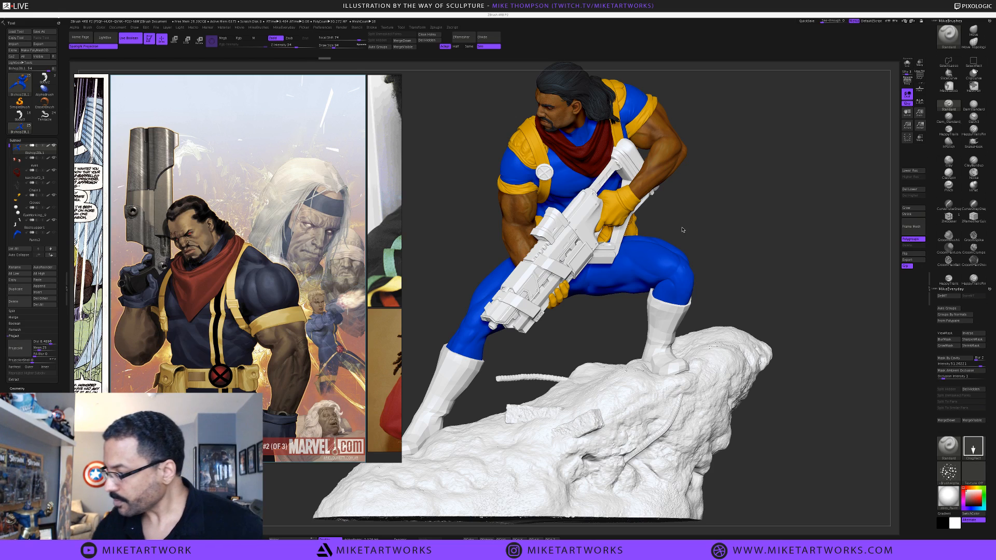
Isolate the character's body subtool with Solo and turn on PolyFrame to display its polygroups
mouse_move(705, 227)
mouse_down()
mouse_move(689, 216)
mouse_move(675, 265)
mouse_up()
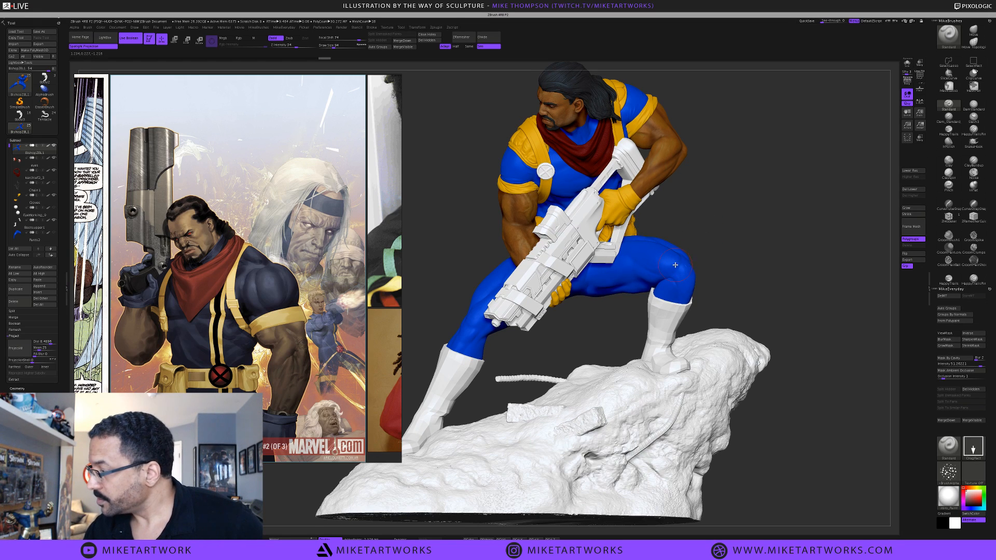
click(907, 63)
mouse_move(761, 169)
alt+mouse_down()
mouse_move(722, 273)
mouse_move(757, 274)
mouse_move(748, 269)
mouse_move(751, 282)
mouse_move(736, 278)
mouse_move(768, 273)
mouse_move(738, 280)
mouse_move(771, 238)
mouse_move(753, 297)
alt+mouse_up()
click(559, 422)
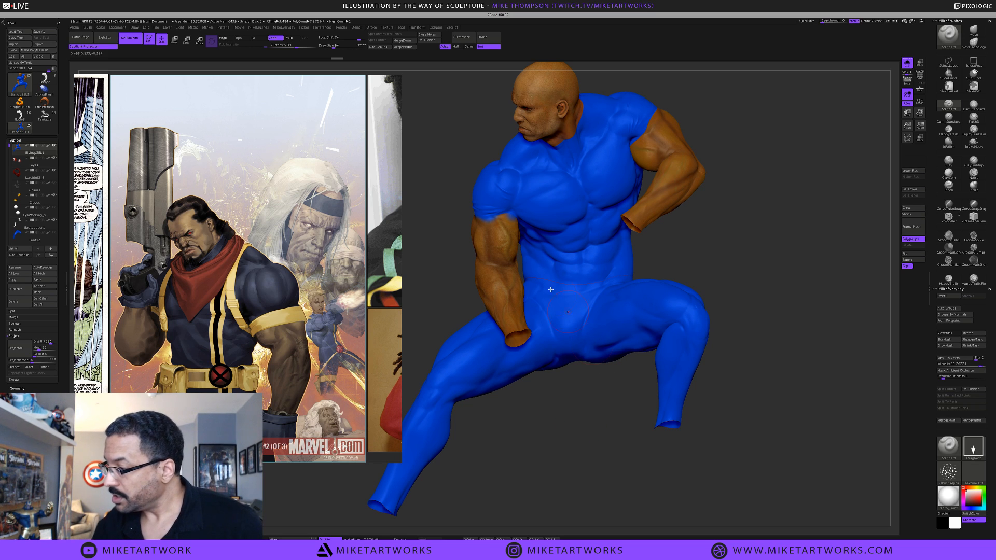
key(space)
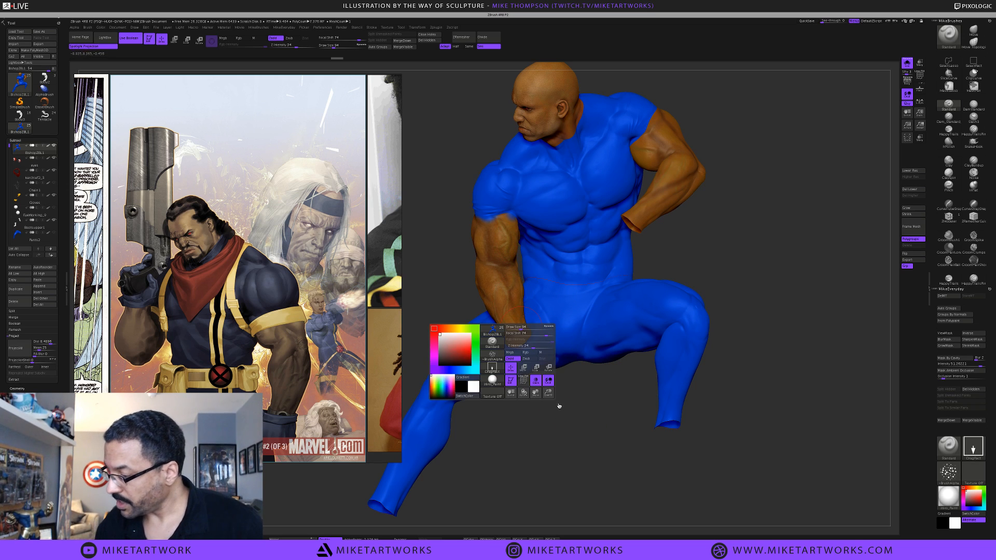
click(524, 381)
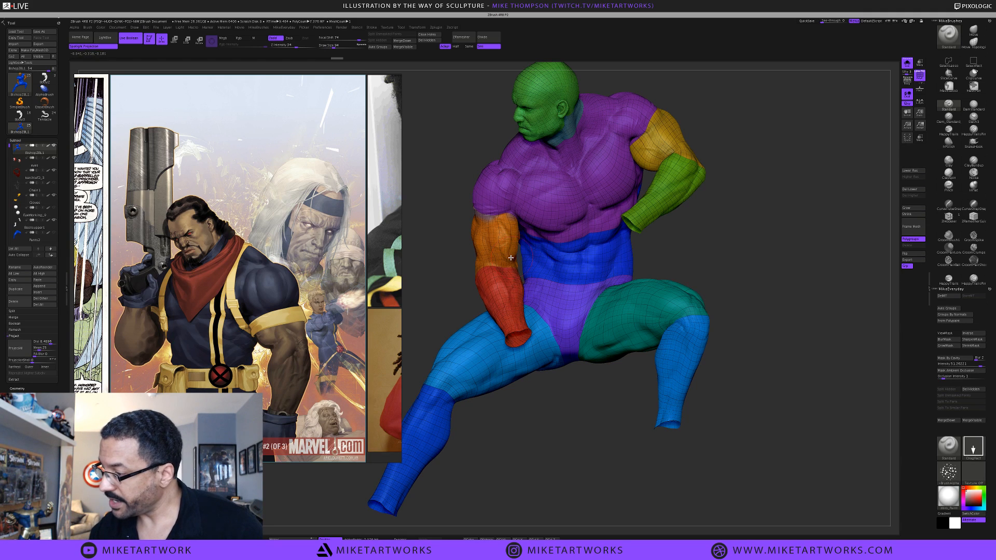
key(shift)
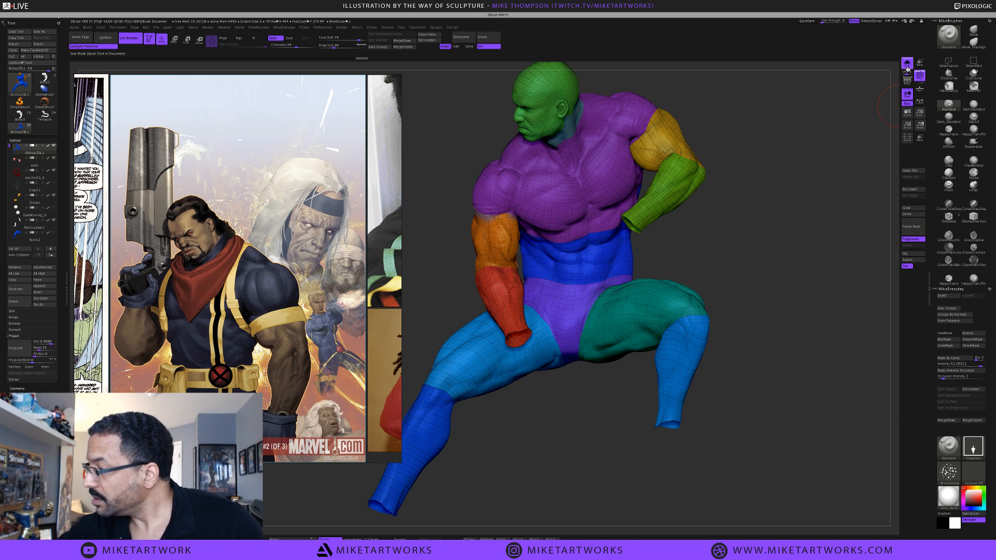
Show all the character's subtools again by leaving Solo mode, and turn off the PolyFrame display
click(906, 68)
key(space)
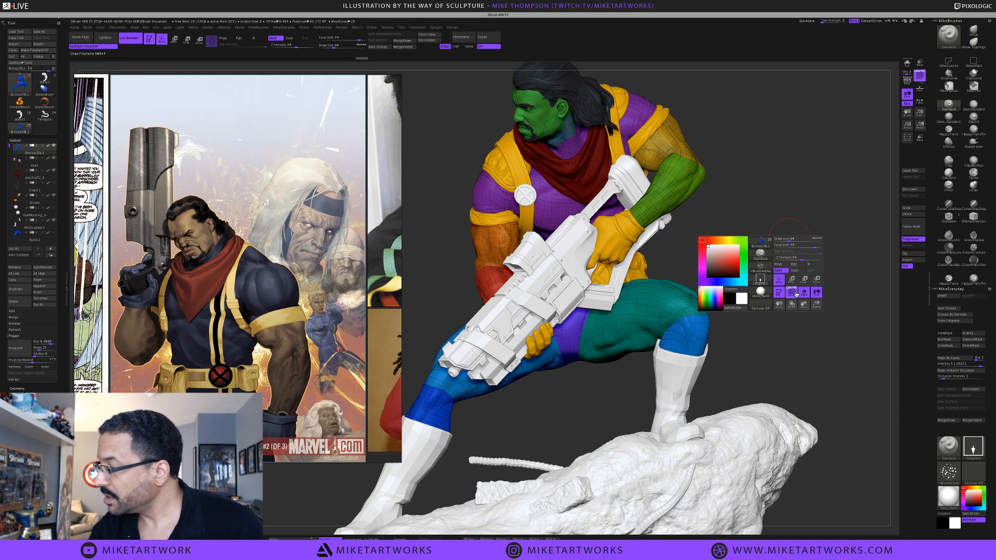
click(796, 293)
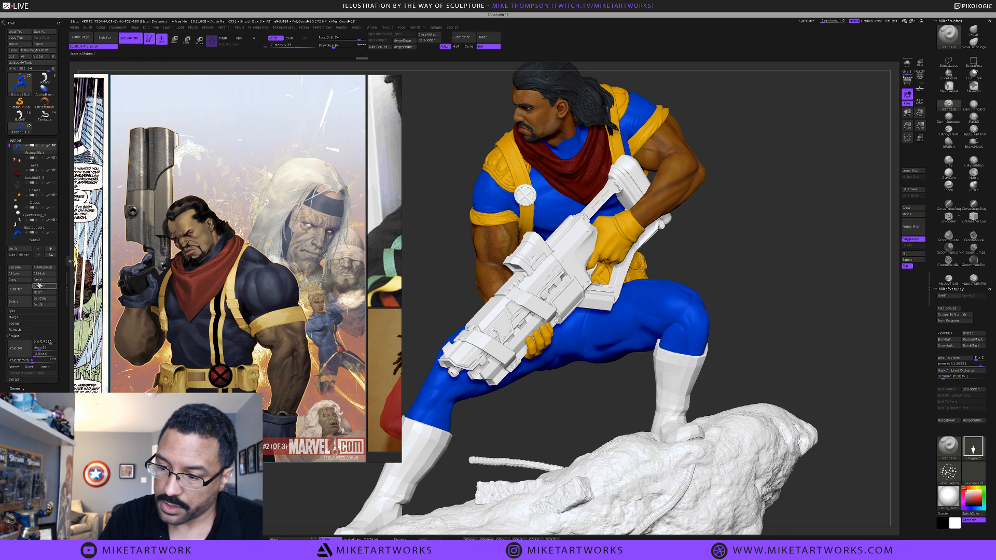
Set all subtools to their lowest subdivision level and isolate the body subtool with Solo
click(14, 273)
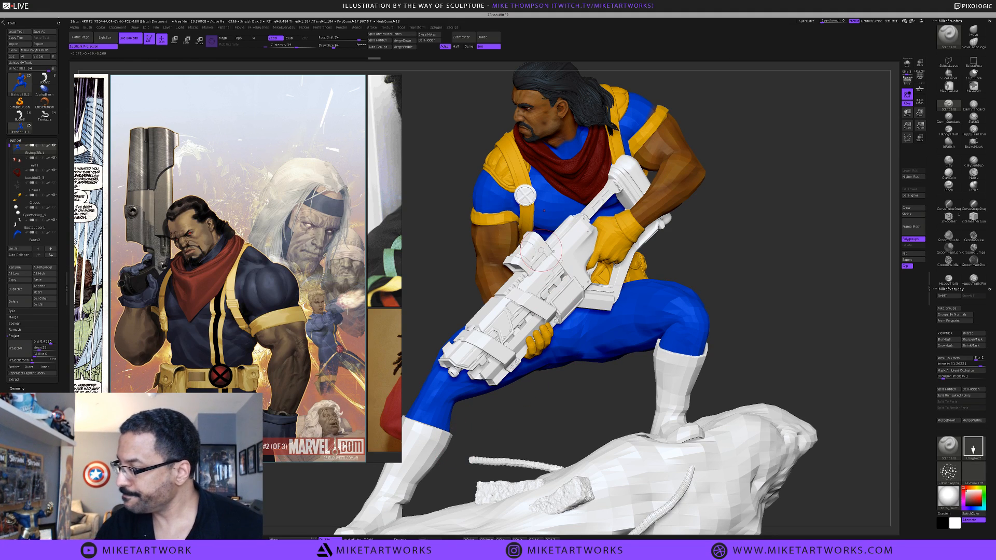
click(915, 64)
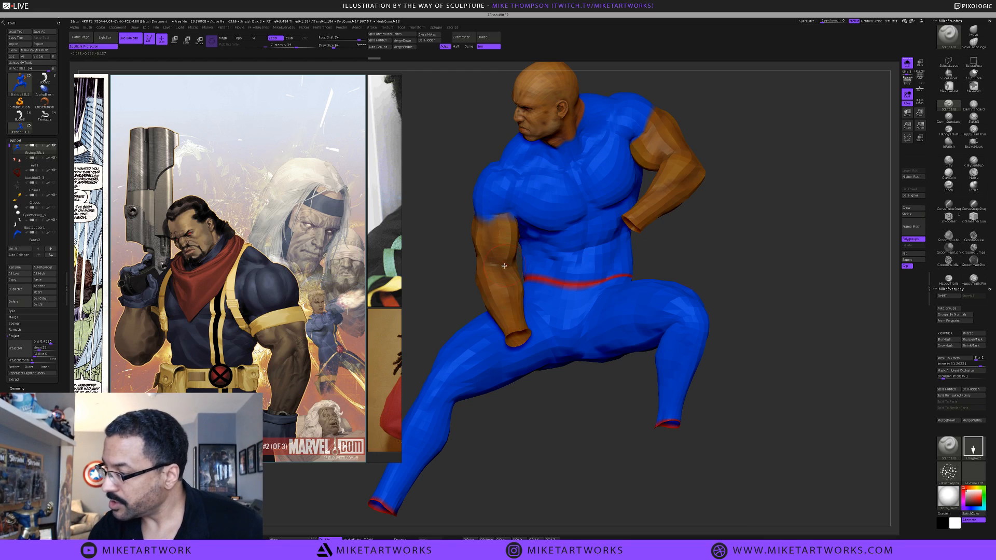
key(shift)
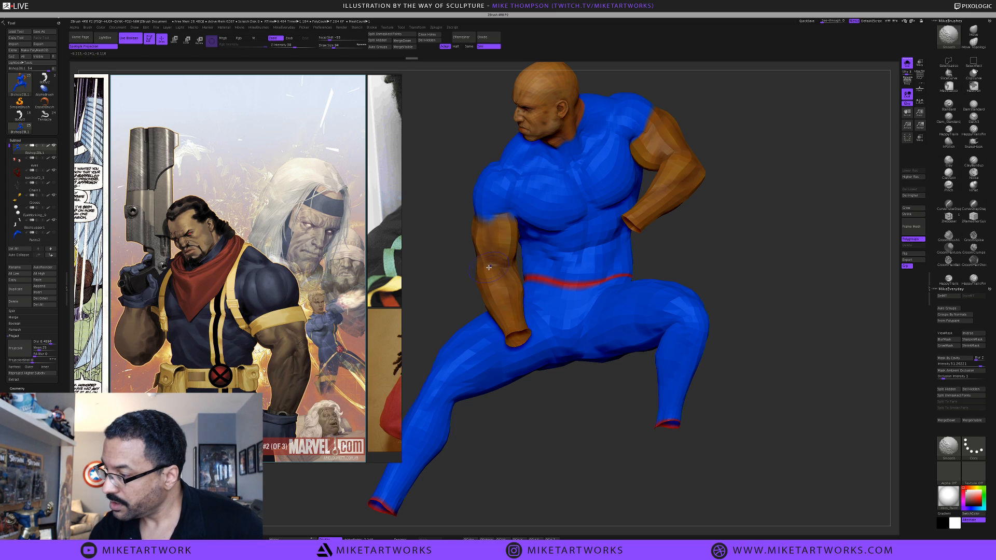
drag(740, 257, 664, 169)
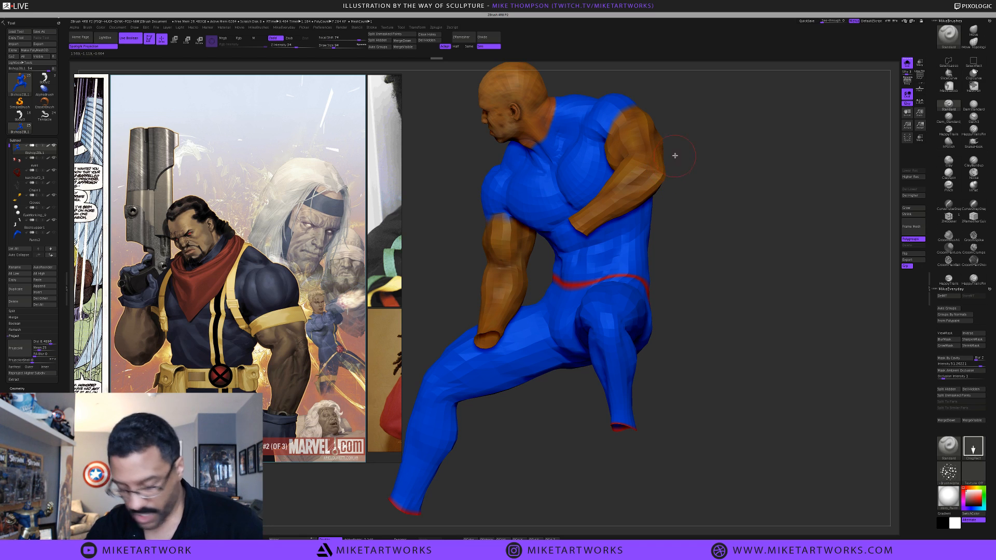
Hide both arm polygroups and the head polygroup of the isolated body
key(ctrl+shift)
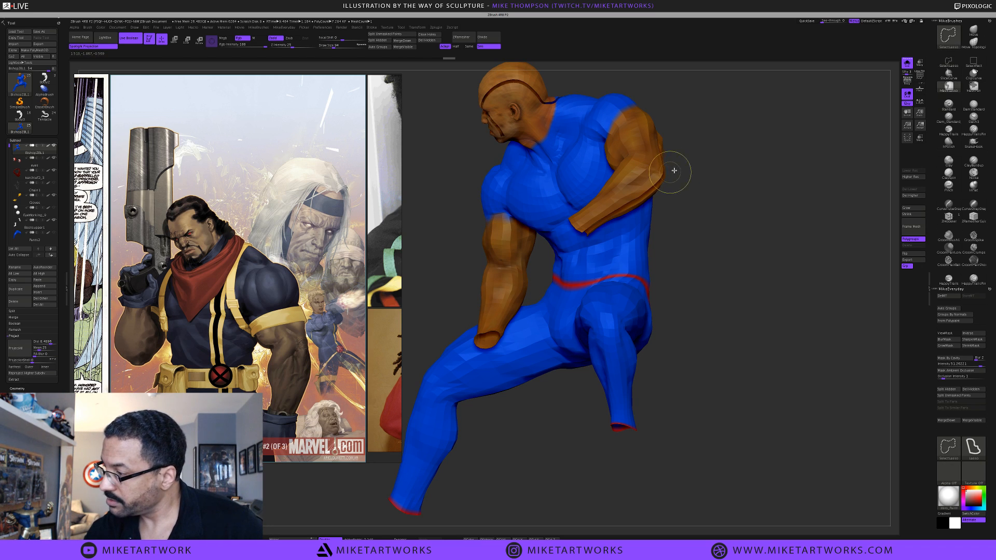
ctrl+alt+shift+click(660, 170)
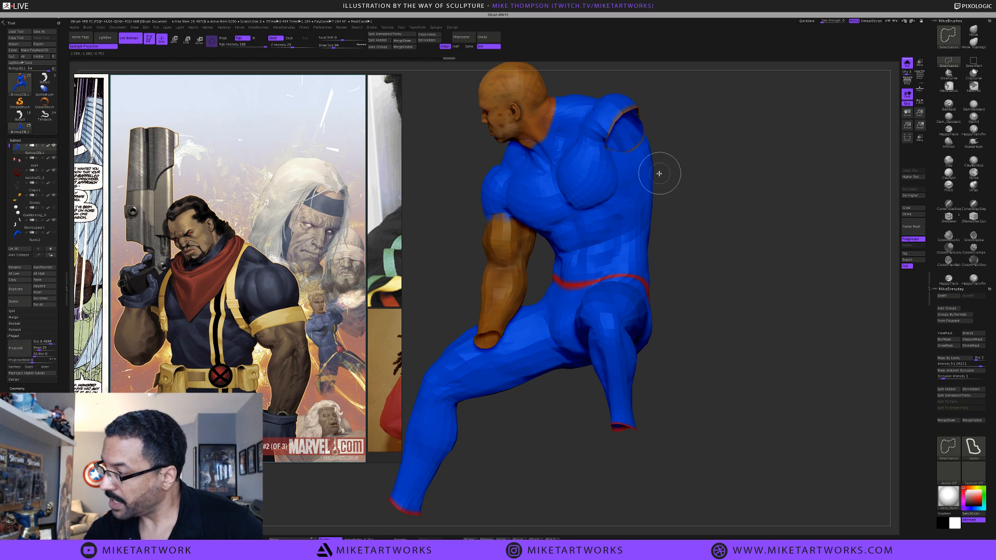
ctrl+alt+shift+click(516, 267)
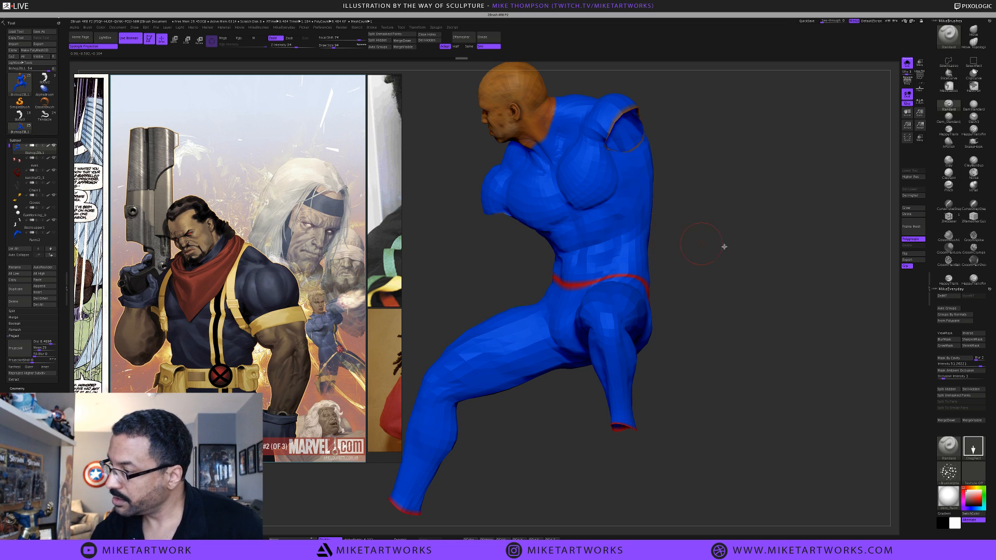
drag(723, 247, 658, 173)
key(ctrl+shift)
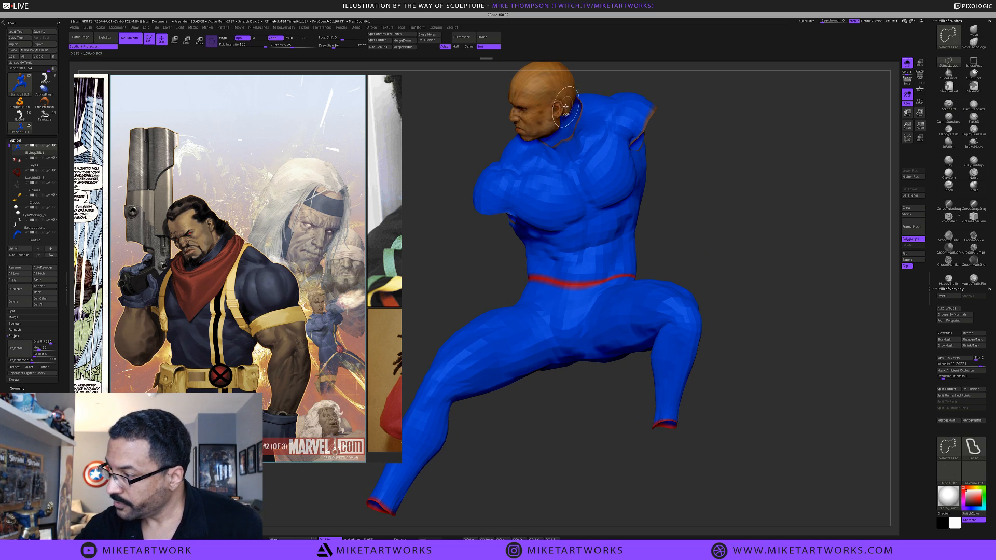
ctrl+alt+shift+click(565, 107)
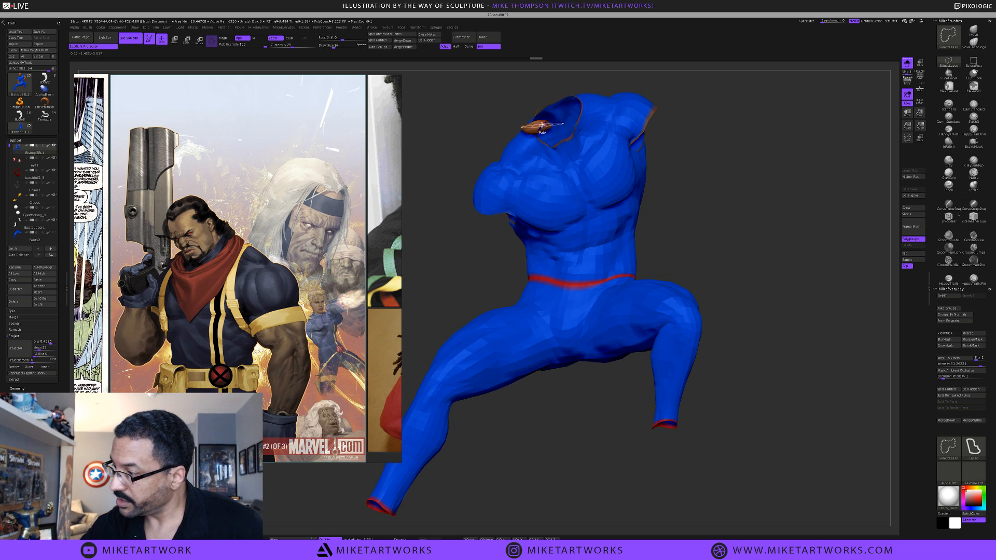
Hide the small leftover mesh fragments floating above the neck opening so only the suit area is left
mouse_move(693, 126)
mouse_down()
mouse_move(737, 140)
mouse_move(556, 141)
mouse_up()
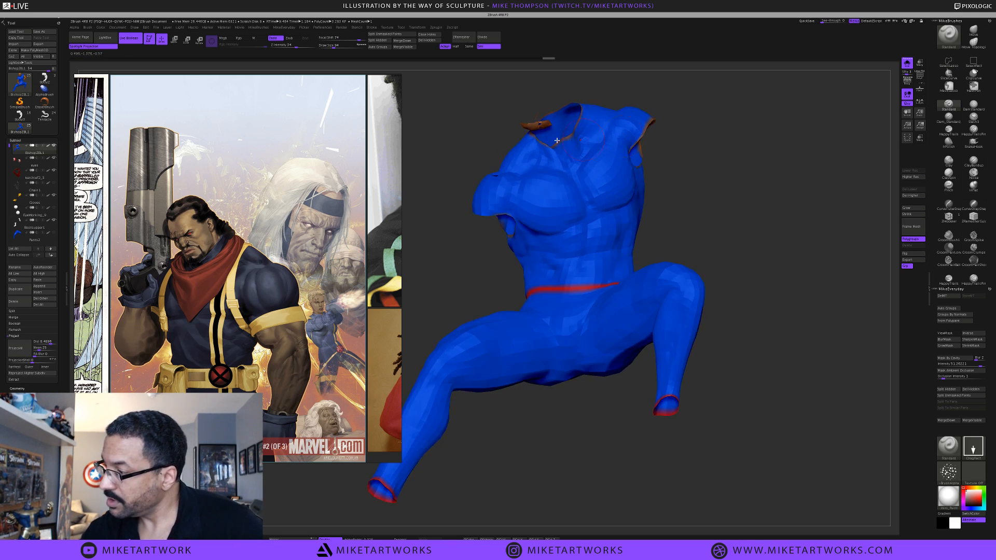
ctrl+shift+click(537, 125)
mouse_move(729, 156)
mouse_down()
mouse_move(736, 160)
mouse_move(726, 152)
mouse_up()
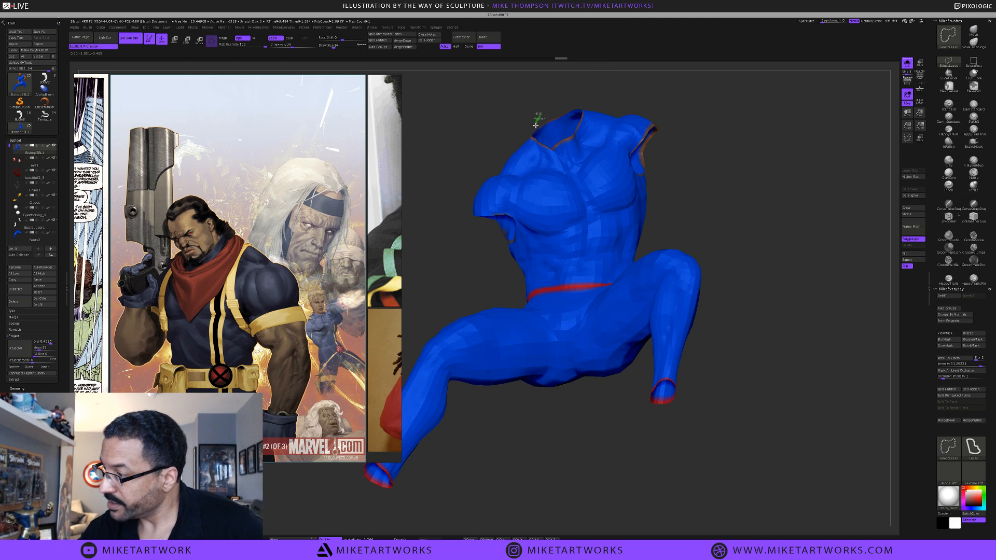
ctrl+shift+click(535, 125)
ctrl+shift+click(565, 100)
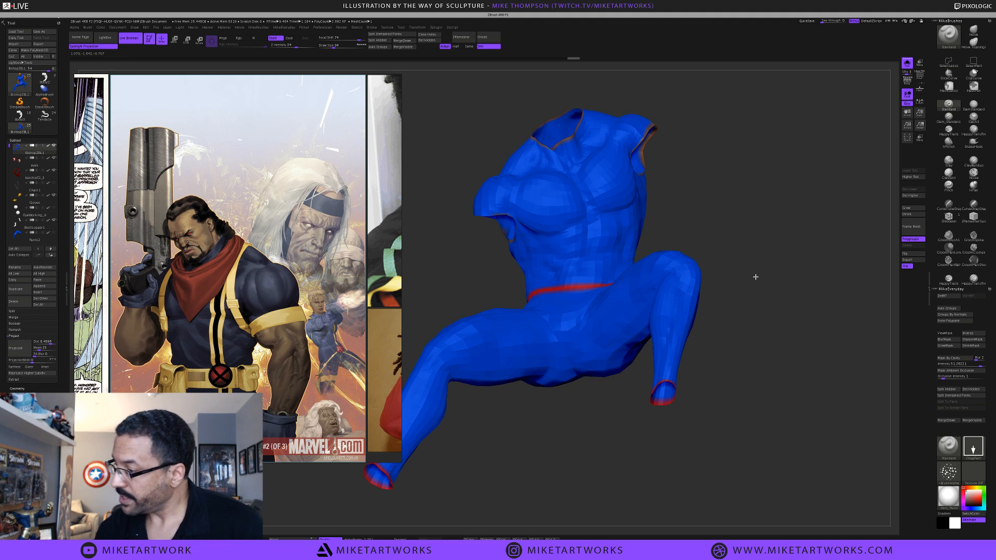
Pick a dark, muted navy blue as the current colour for the suit
drag(755, 277, 825, 327)
key(space)
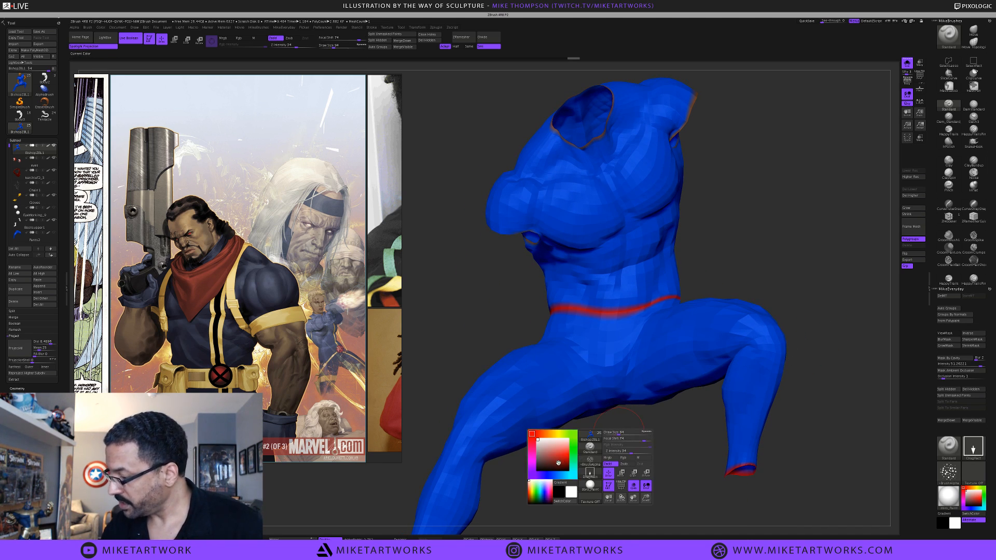
click(551, 475)
click(568, 454)
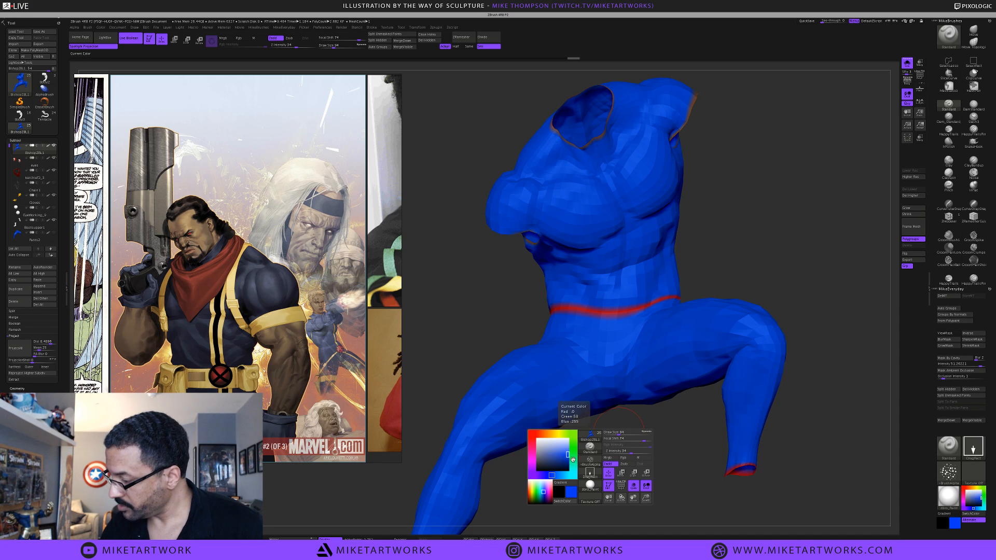
click(560, 462)
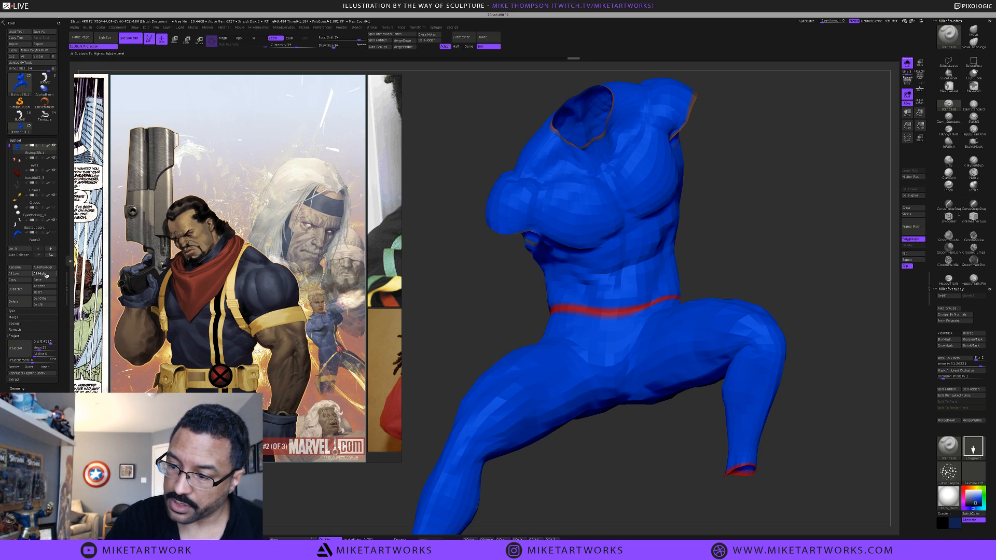
Return all subtools to their highest subdivision level and set the brush to Rgb only, with Zadd off
click(45, 273)
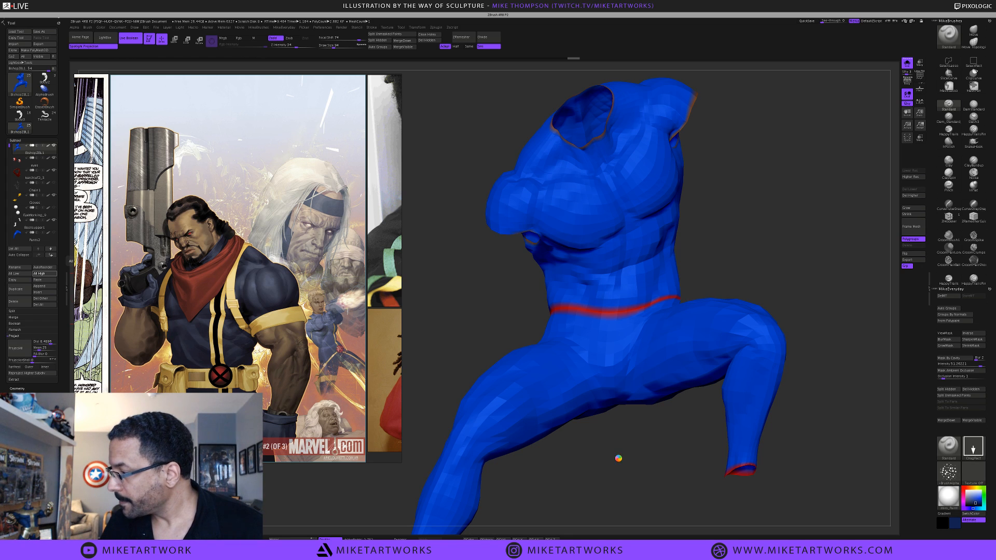
key(space)
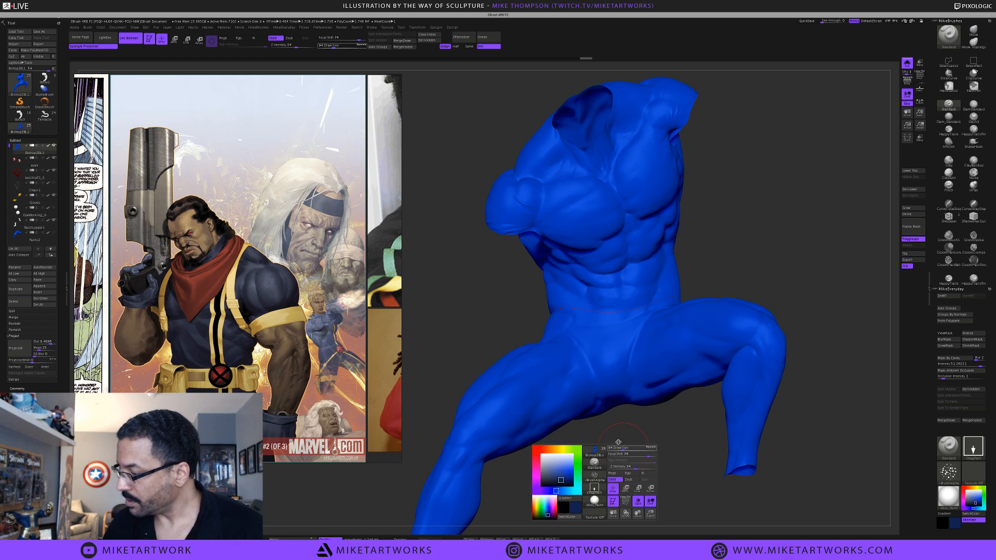
key(space)
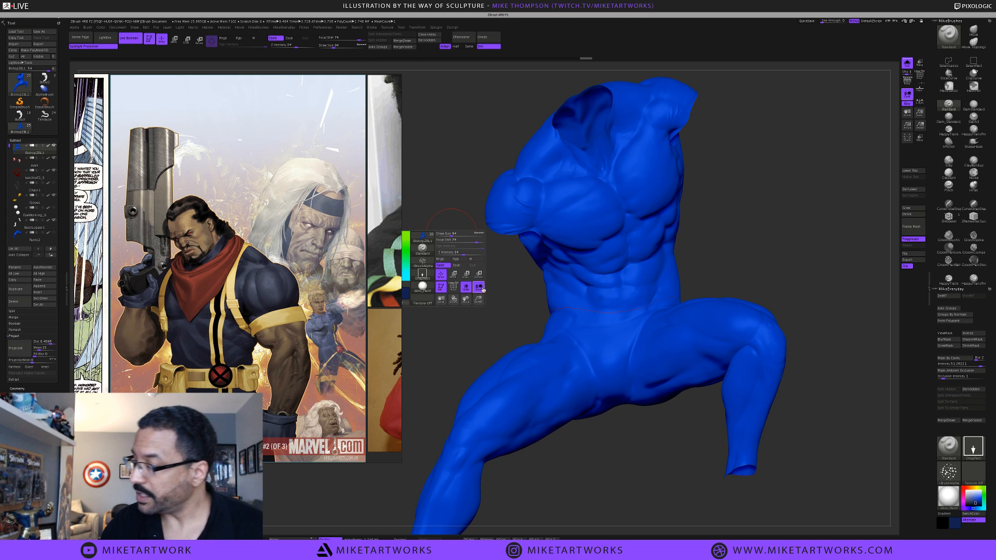
click(456, 259)
click(442, 265)
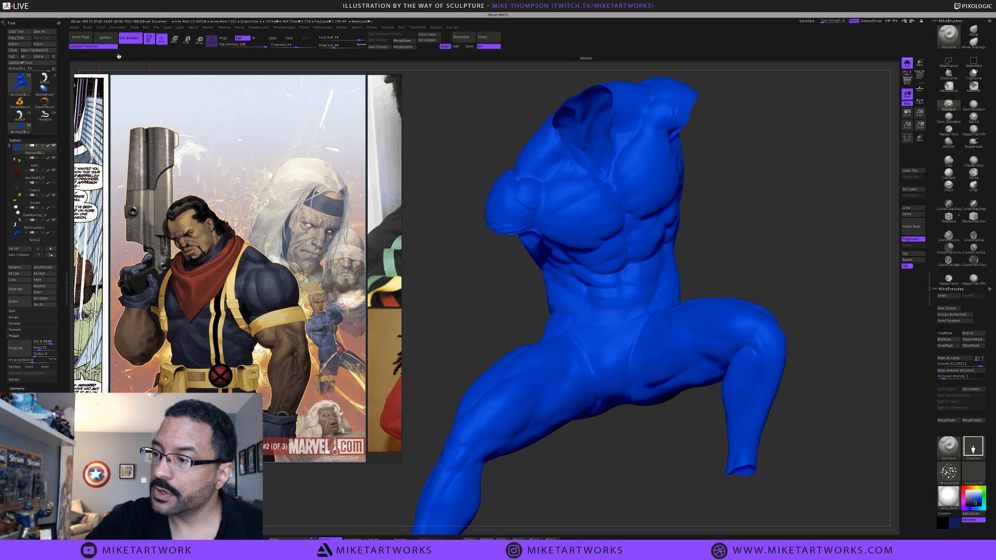
click(100, 27)
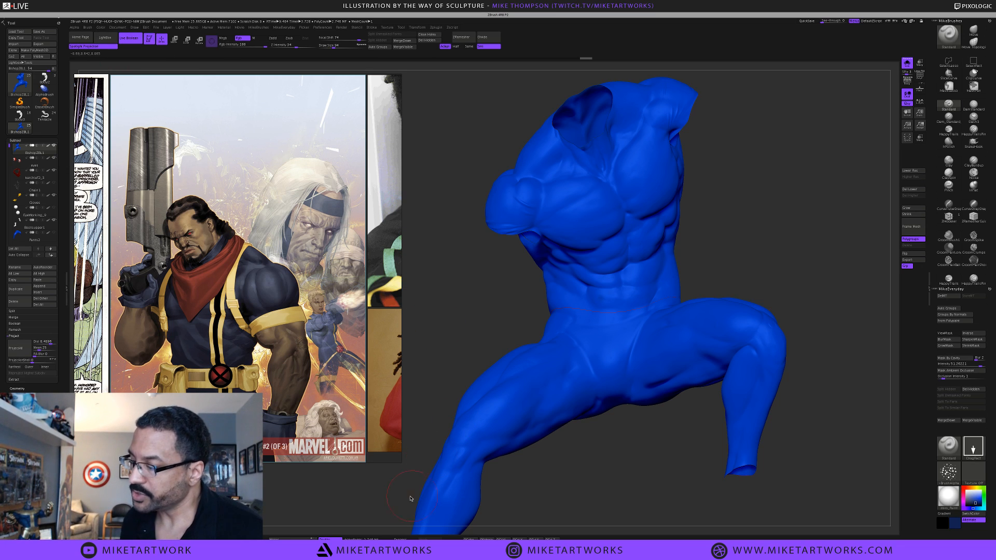
Shrink the reference window, frame Bishop's head, torso and belt in it, and place it above the body's bent knee
drag(398, 461, 225, 338)
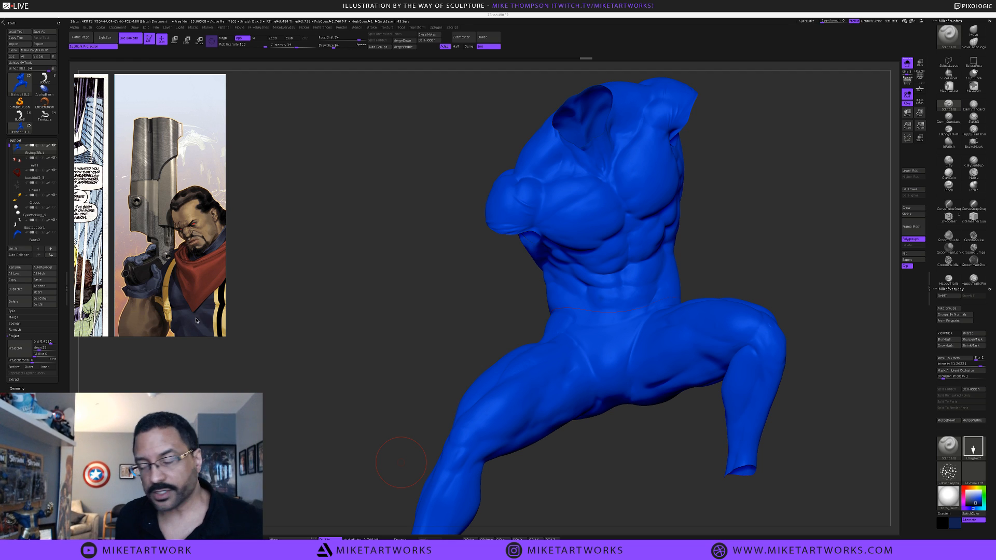
drag(200, 268, 117, 209)
scroll(134, 171, down, 1)
mouse_move(151, 111)
mouse_down()
mouse_move(255, 250)
mouse_move(310, 281)
mouse_move(327, 307)
mouse_move(927, 227)
mouse_move(822, 123)
mouse_move(817, 100)
mouse_up()
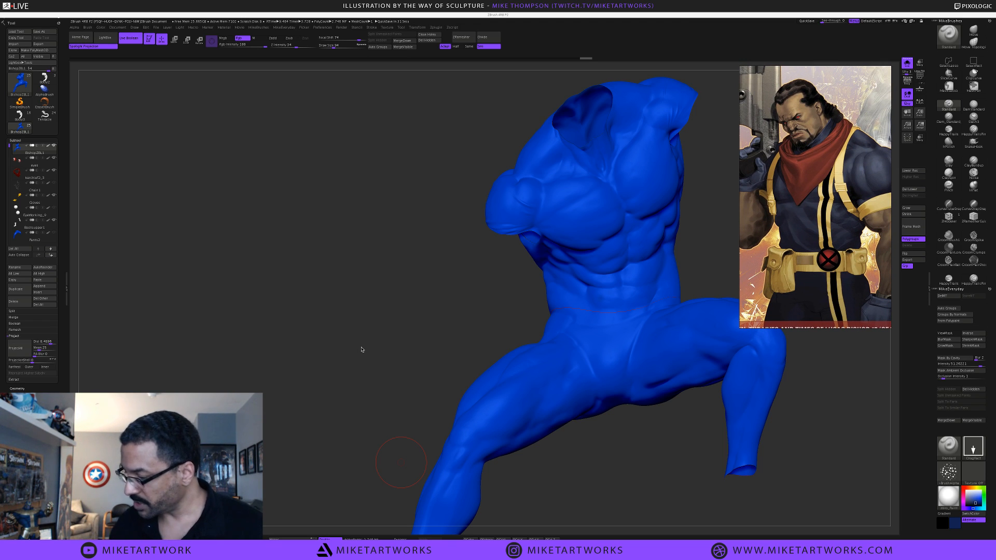
Bring the reference window back in front of the sculpt and set its window mode to Always On Bottom
click(594, 467)
mouse_move(558, 470)
mouse_down()
mouse_move(460, 453)
mouse_move(513, 449)
mouse_up()
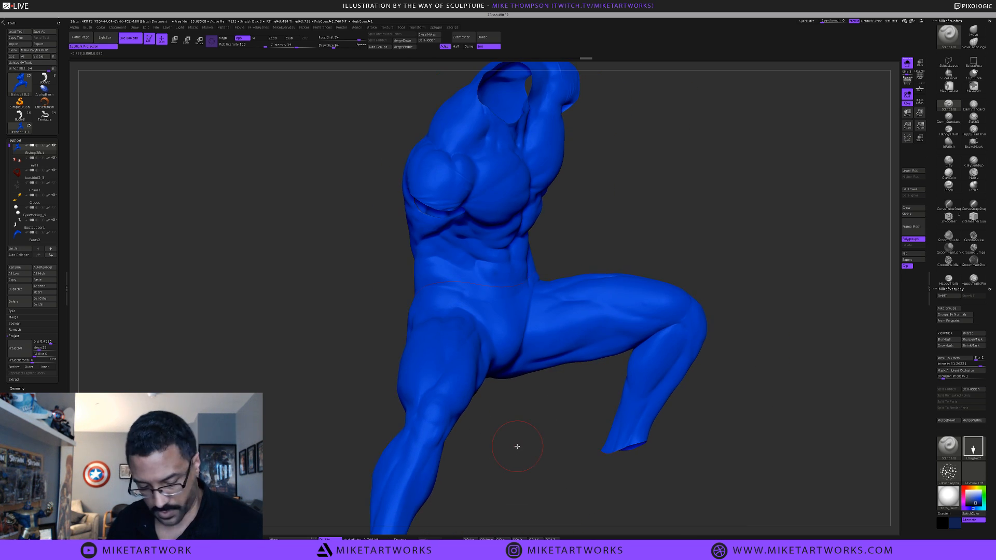
key(ctrl)
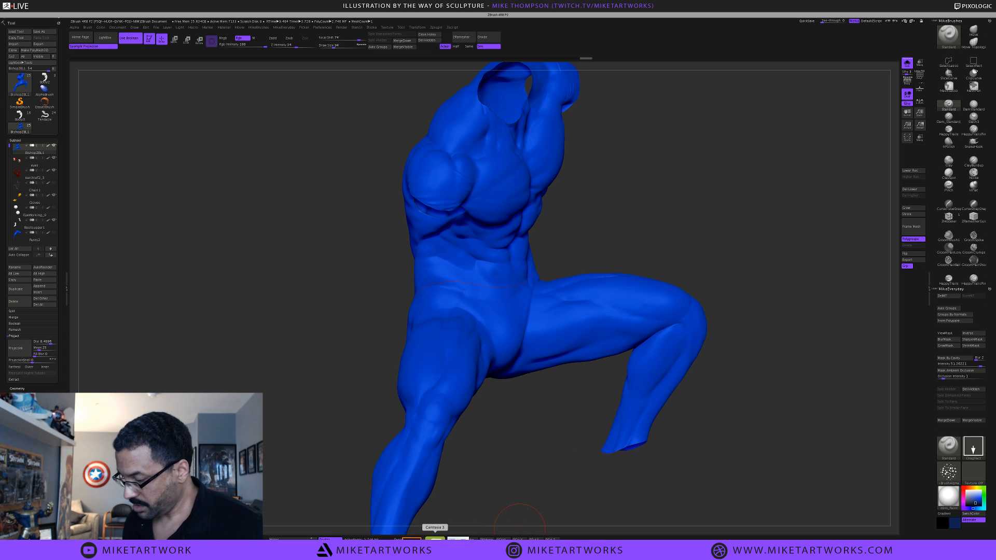
click(405, 539)
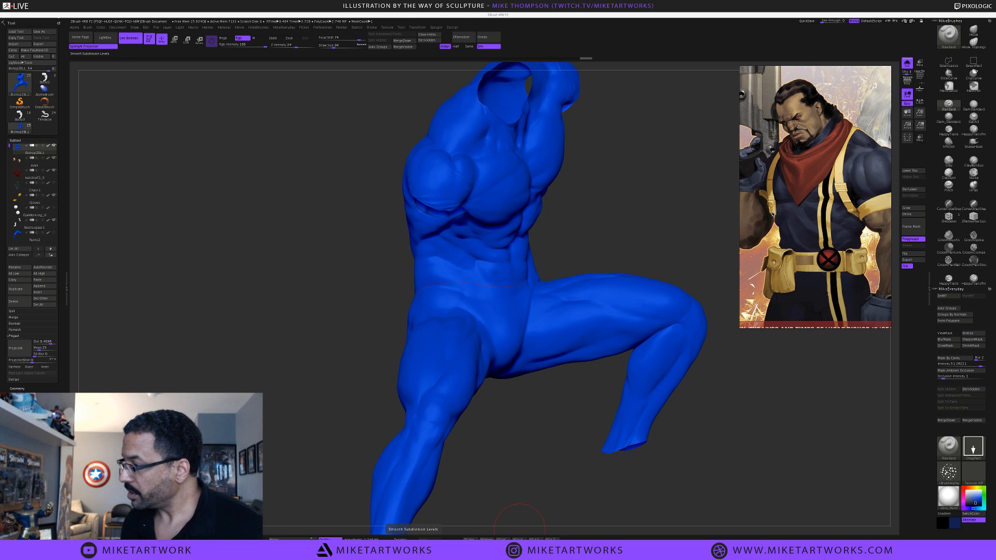
right_click(792, 202)
mouse_move(805, 247)
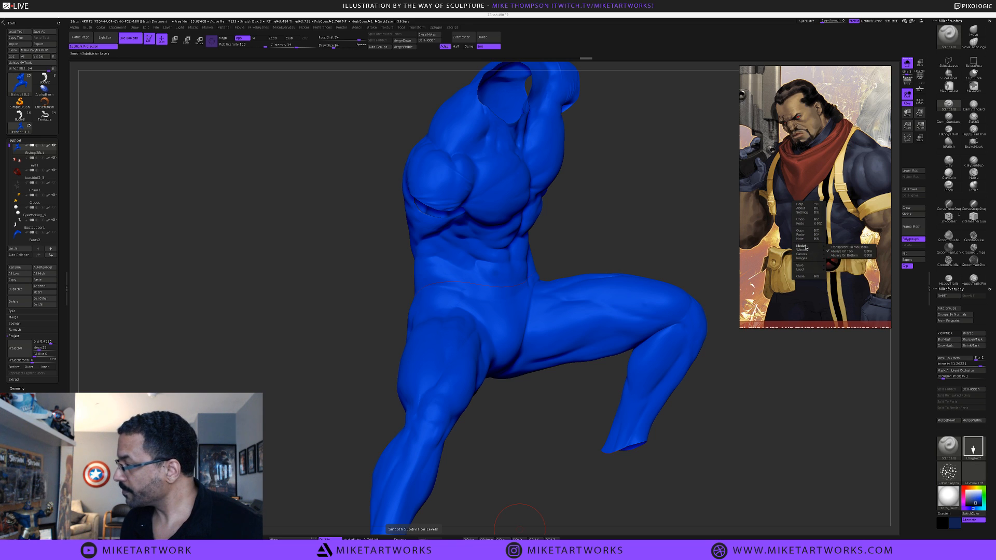
click(844, 255)
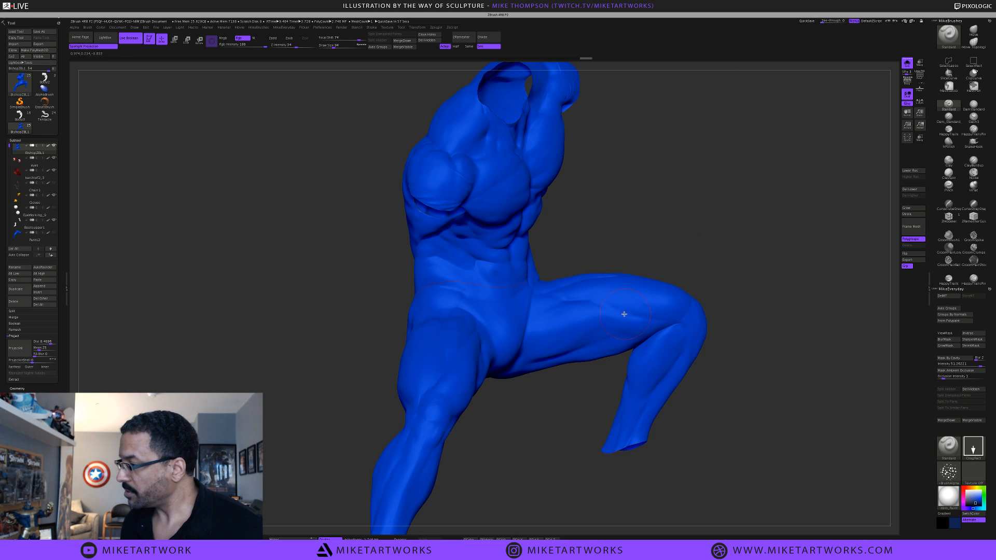
Fill the visible suit area of the body with the chosen navy blue using FillObject
mouse_move(664, 237)
mouse_down()
mouse_move(665, 222)
mouse_move(675, 225)
mouse_up()
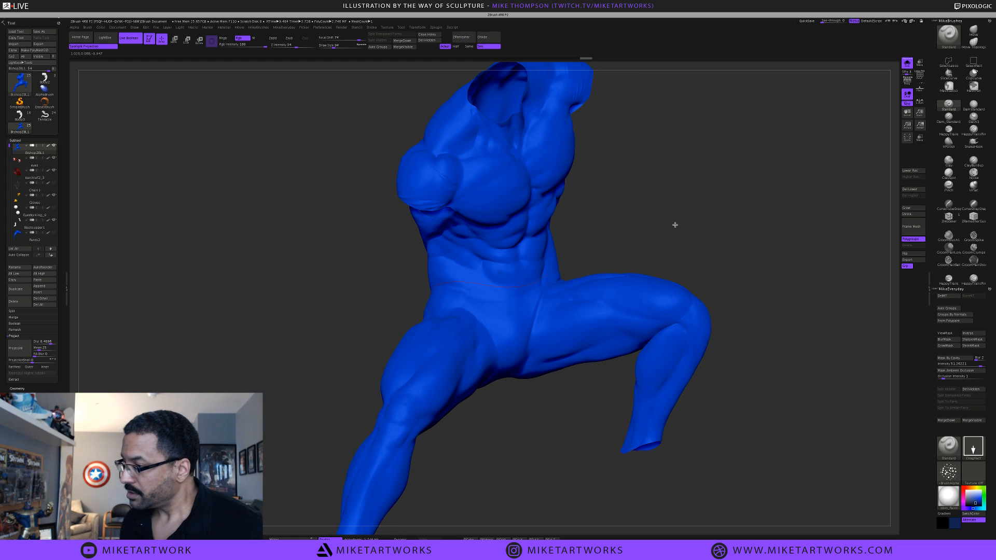
click(101, 27)
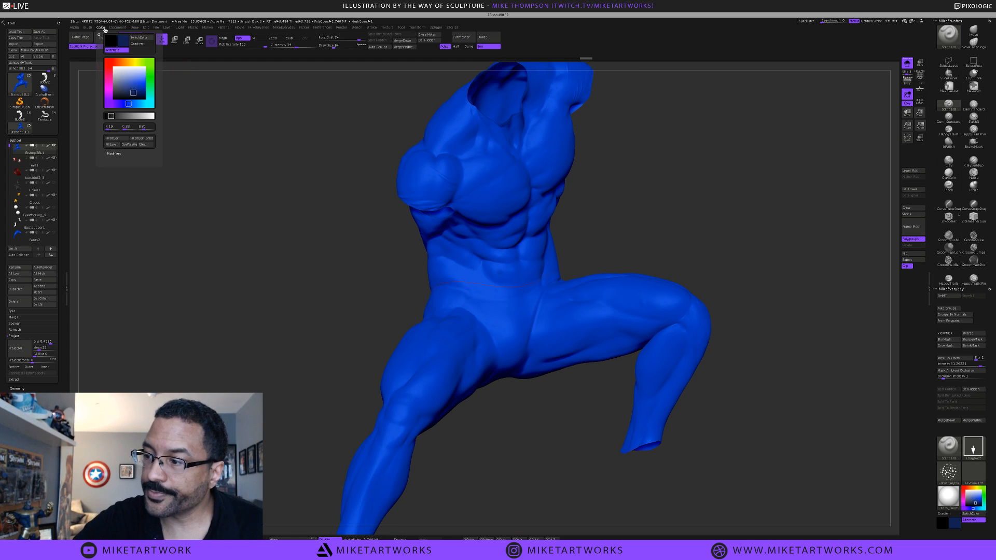
click(125, 140)
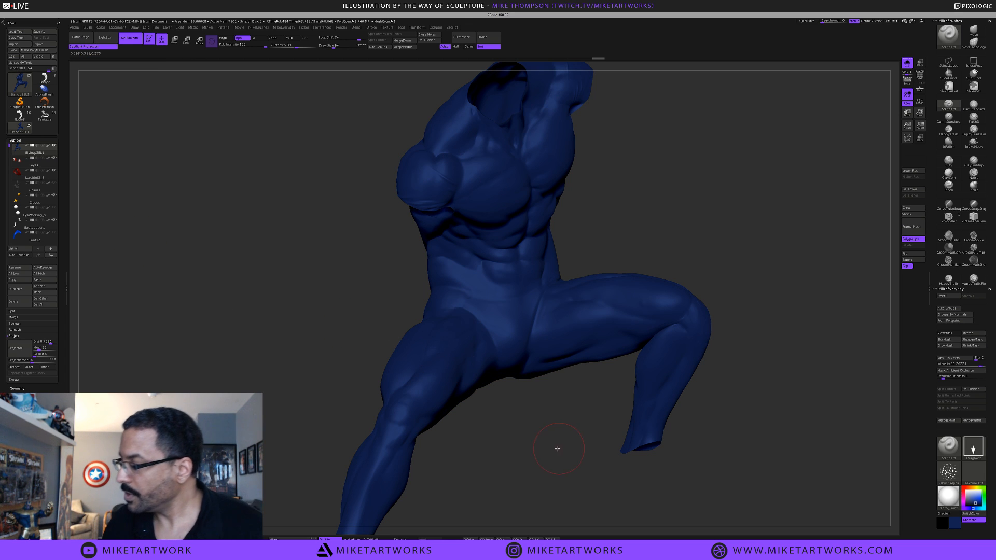
drag(594, 451, 502, 462)
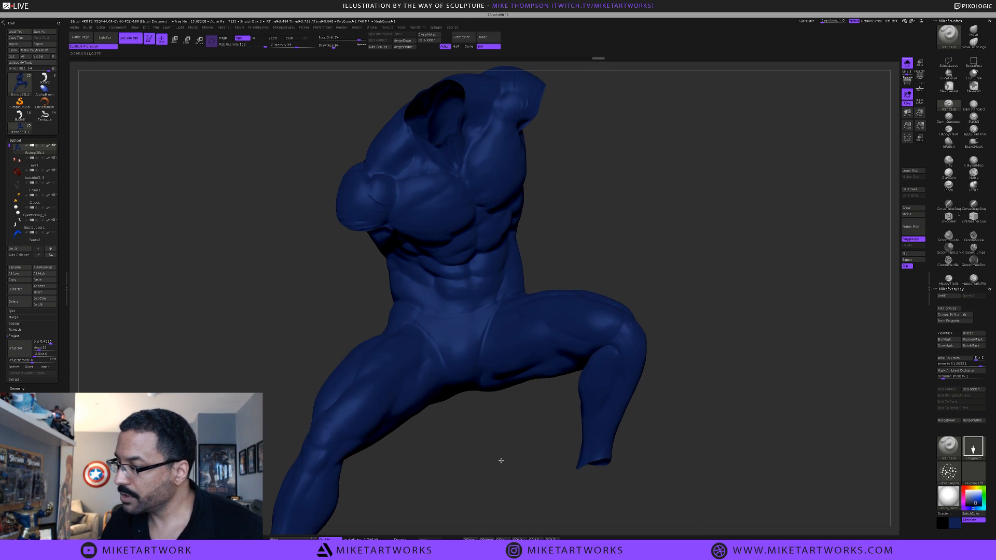
Bring the reference window back into view and place it beside the body's extended leg
key(super+Tab)
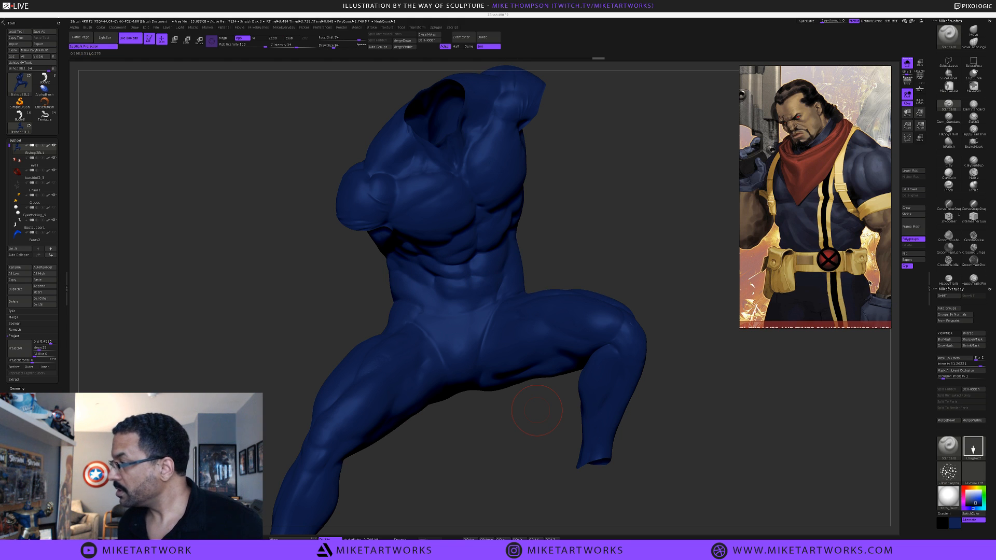
drag(826, 105, 167, 315)
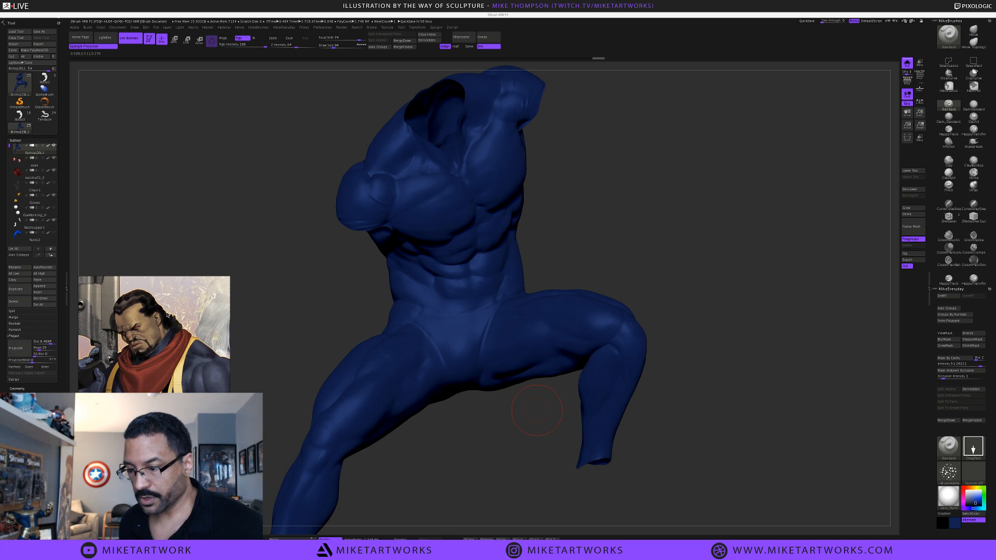
Collapse the Subtool section, dock the Color palette beside the canvas, and raise the reference window to show the torso and belt
click(18, 141)
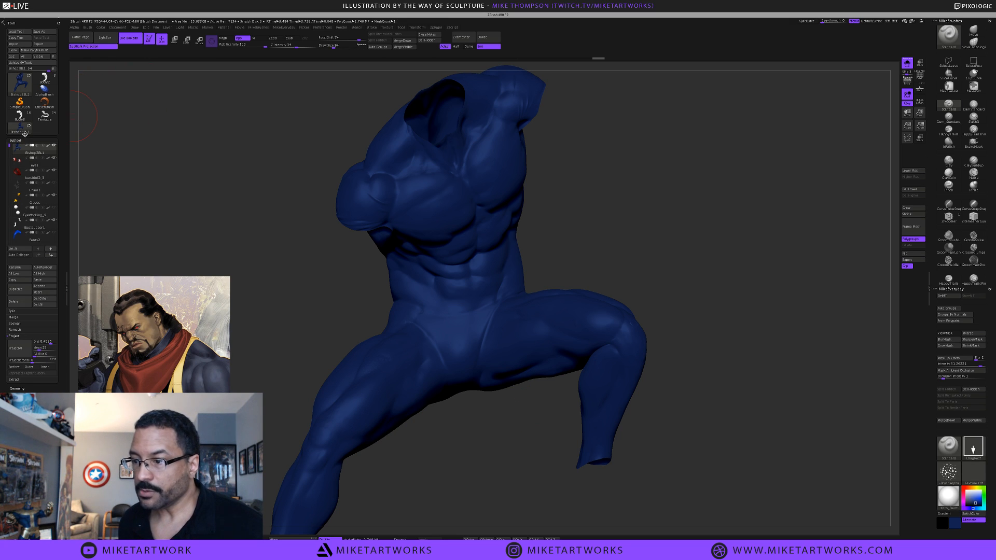
click(15, 140)
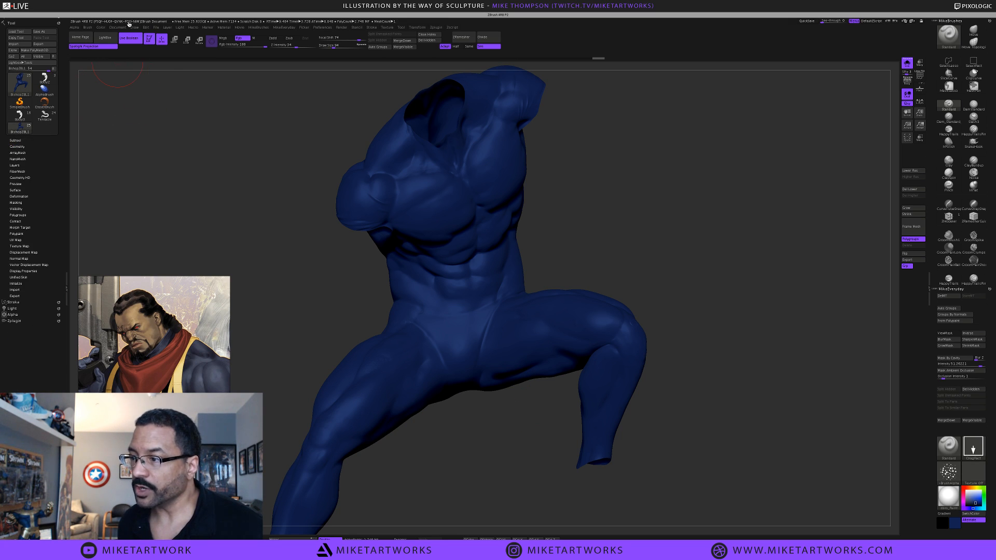
click(101, 27)
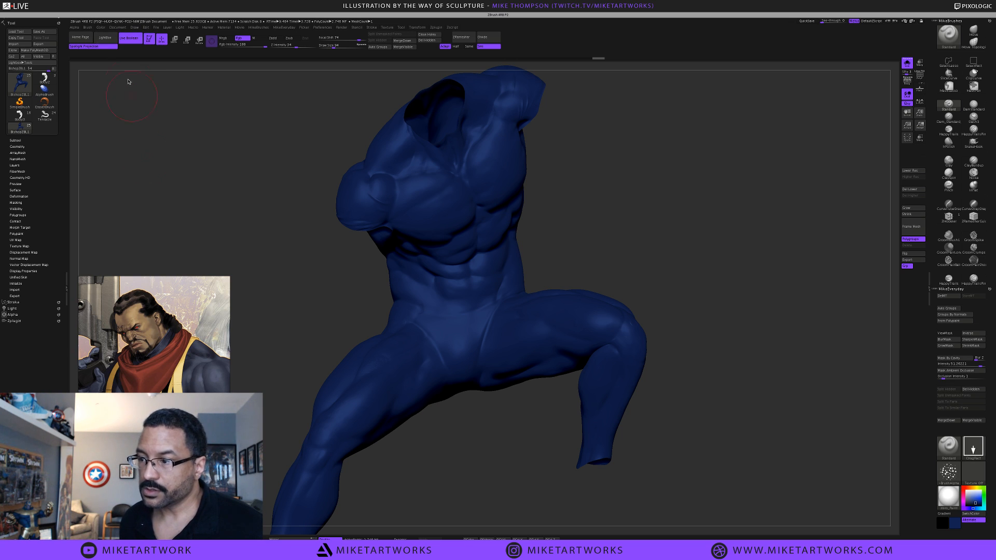
click(104, 28)
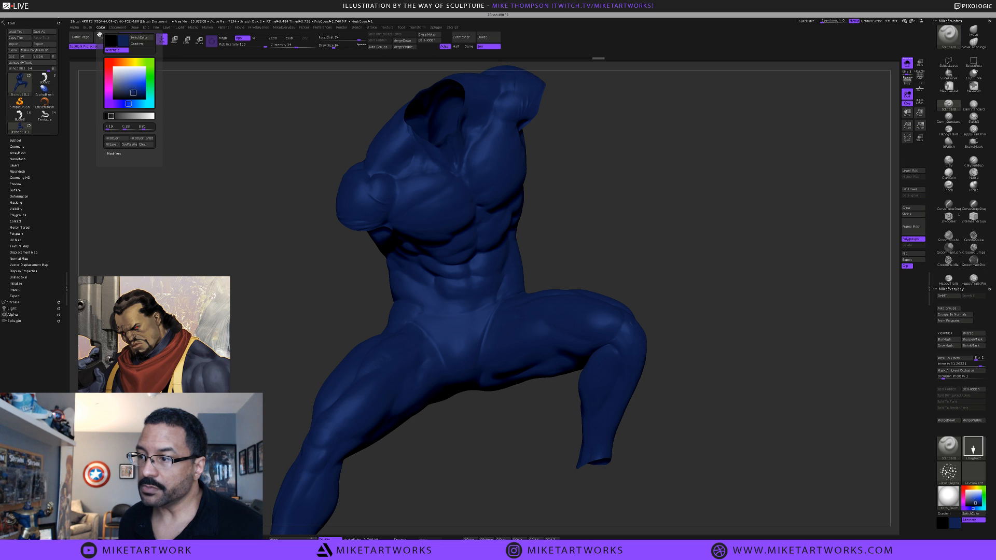
drag(3, 385, 3, 360)
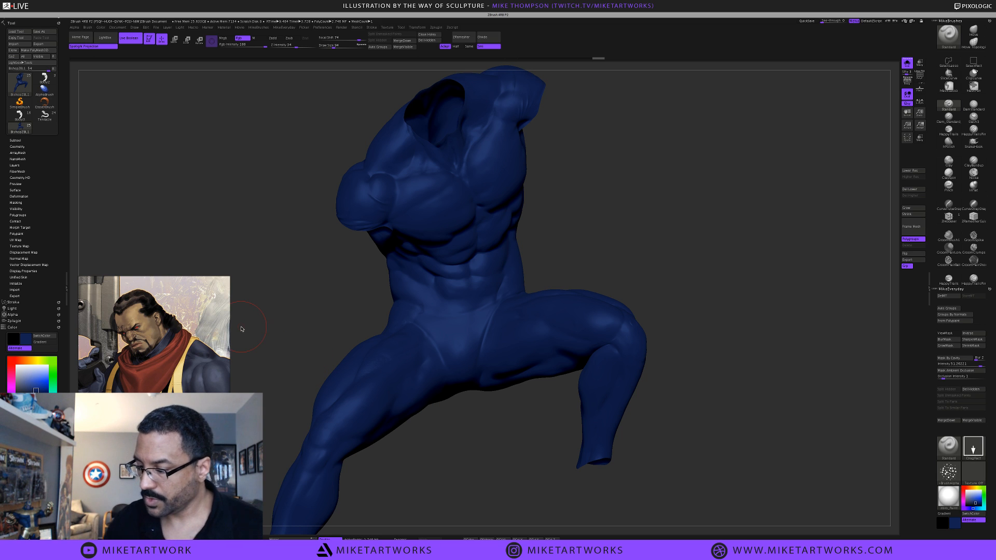
drag(179, 356, 204, 237)
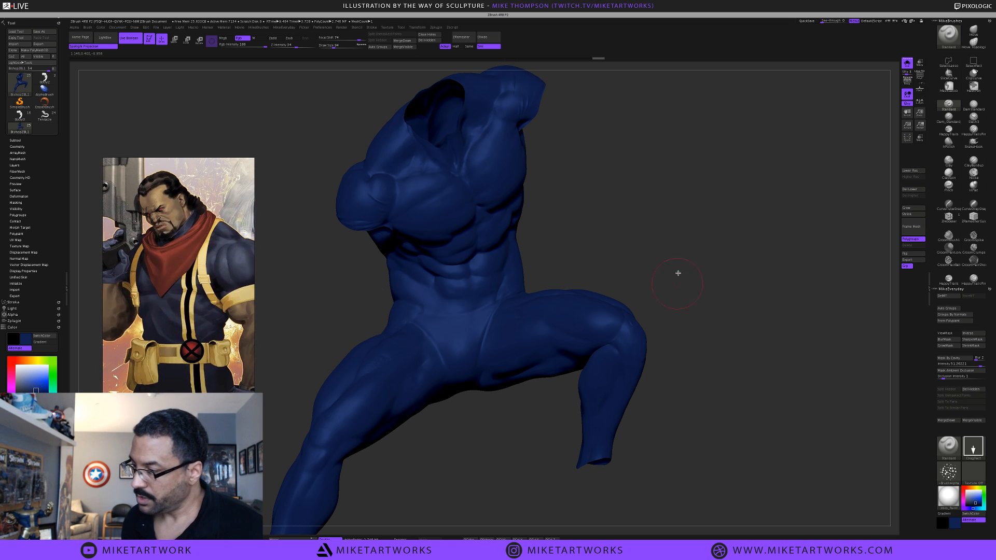
drag(667, 226, 670, 227)
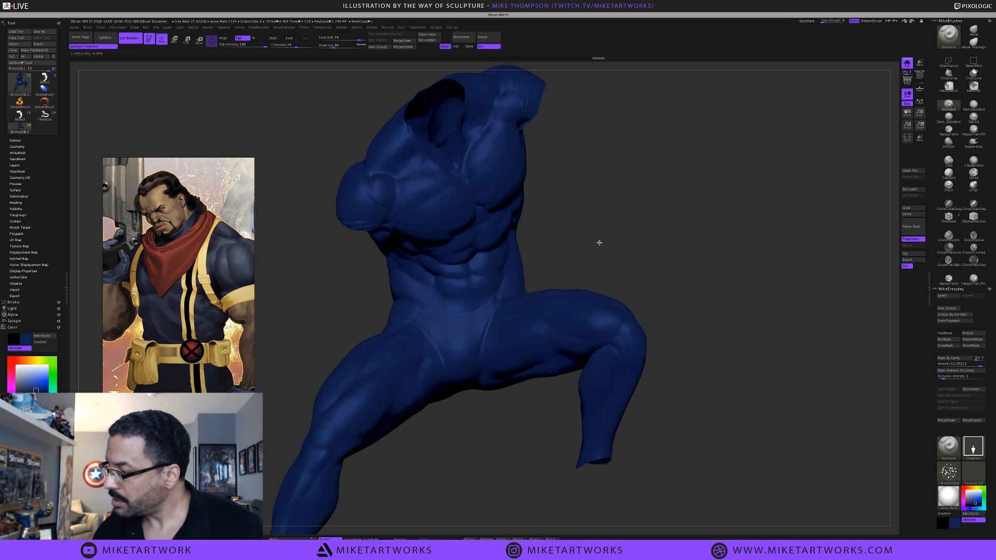
Fill the body with a lighter, slightly muted blue using FillObject
key(space)
click(495, 306)
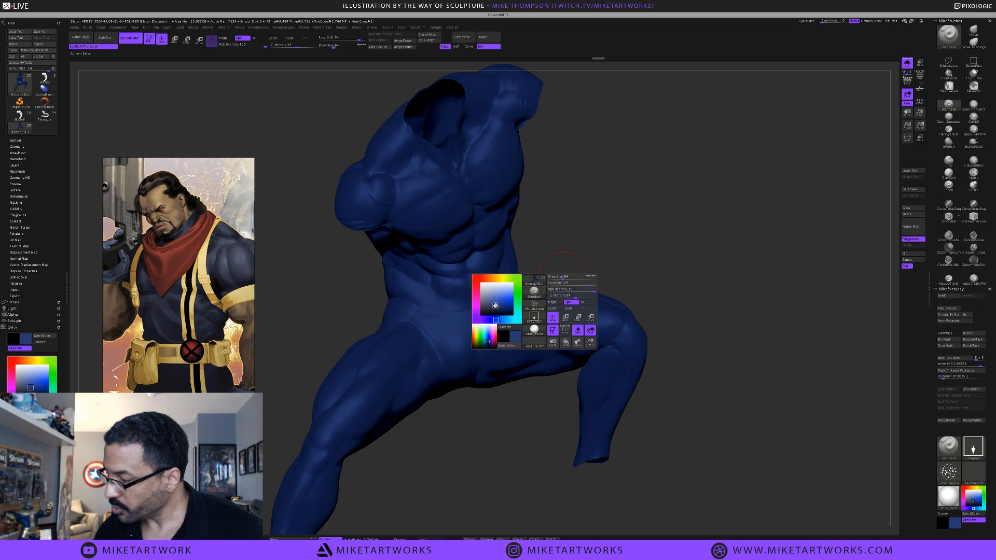
click(494, 304)
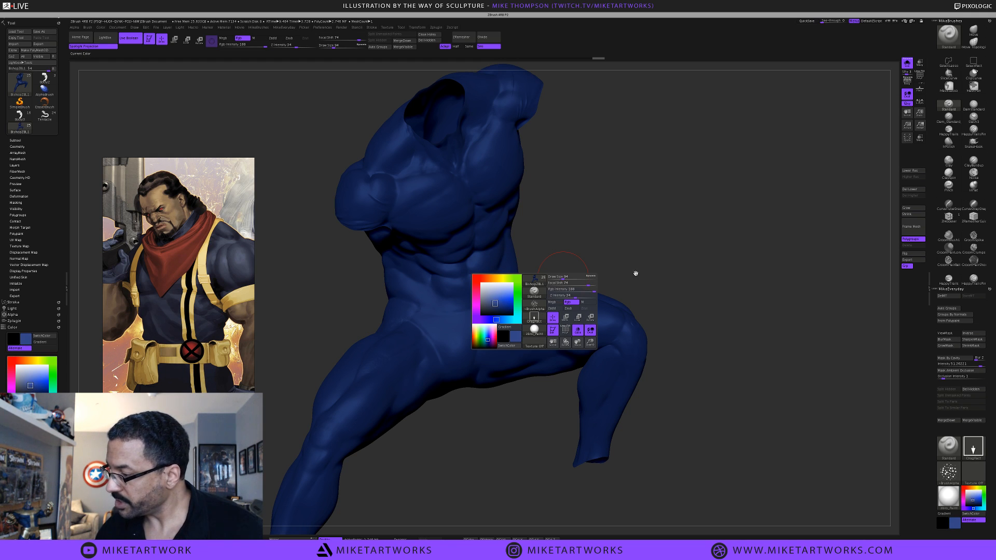
click(518, 307)
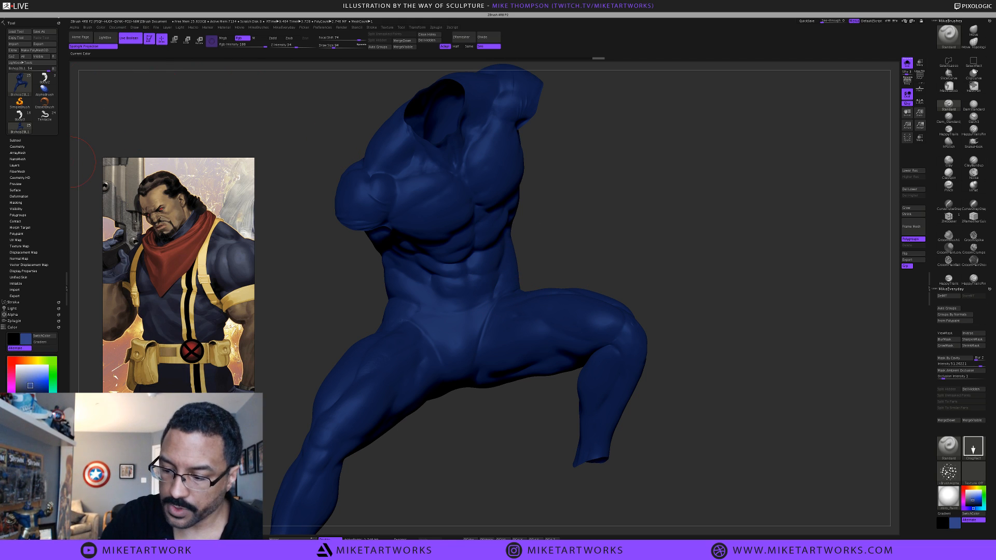
click(33, 425)
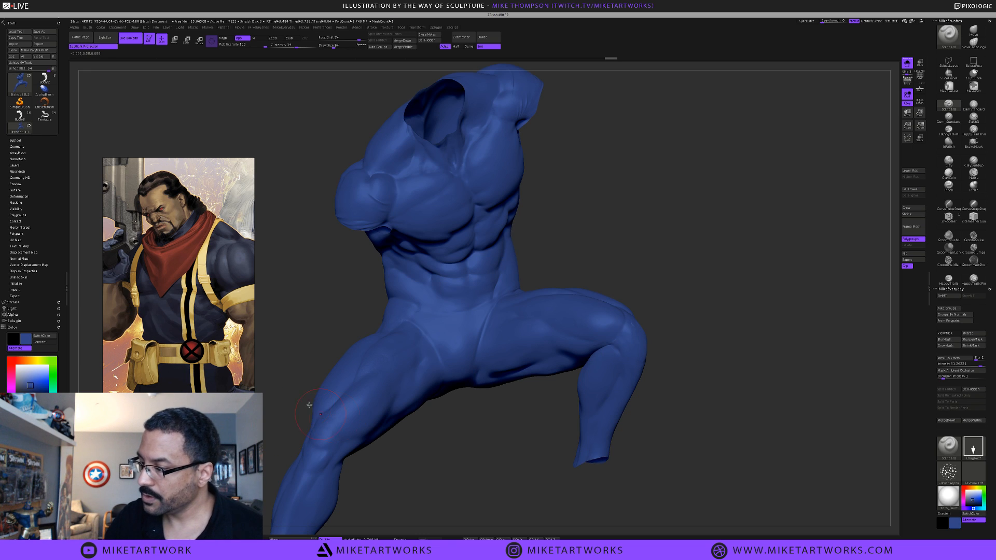
Choose a darker navy blue and refill the whole body with it
click(33, 389)
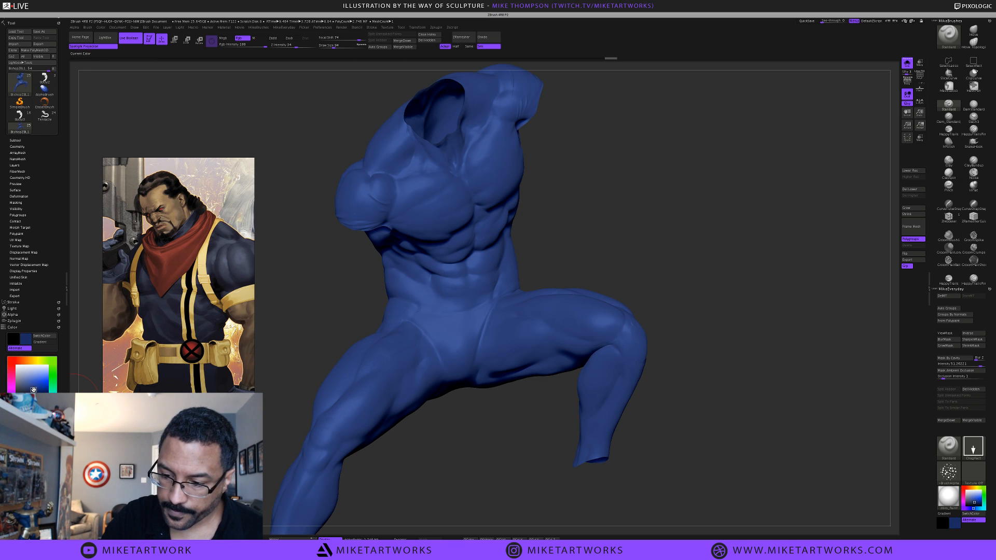
click(32, 425)
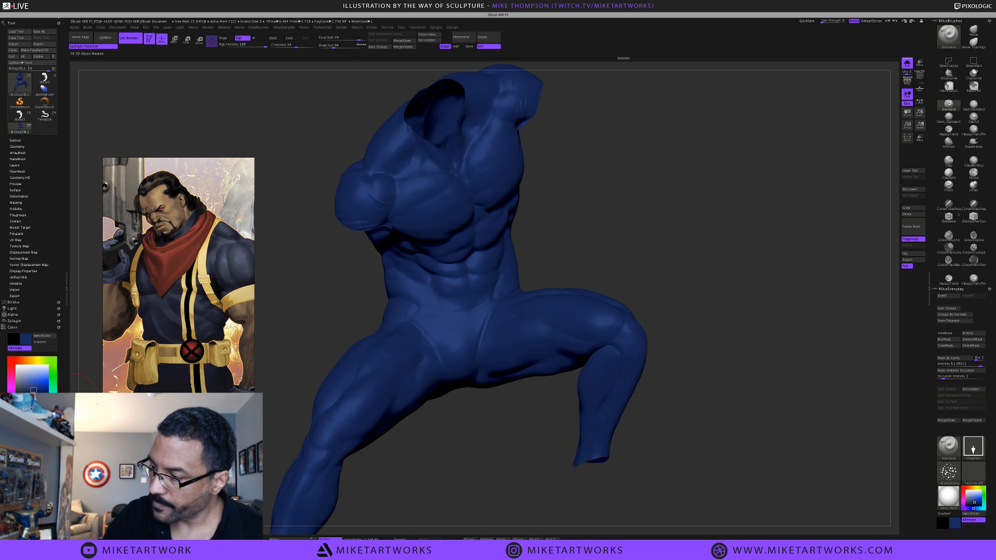
mouse_move(638, 280)
mouse_down()
mouse_move(648, 273)
mouse_move(651, 298)
mouse_move(638, 337)
mouse_move(618, 311)
mouse_move(642, 290)
mouse_move(609, 280)
mouse_move(627, 265)
mouse_up()
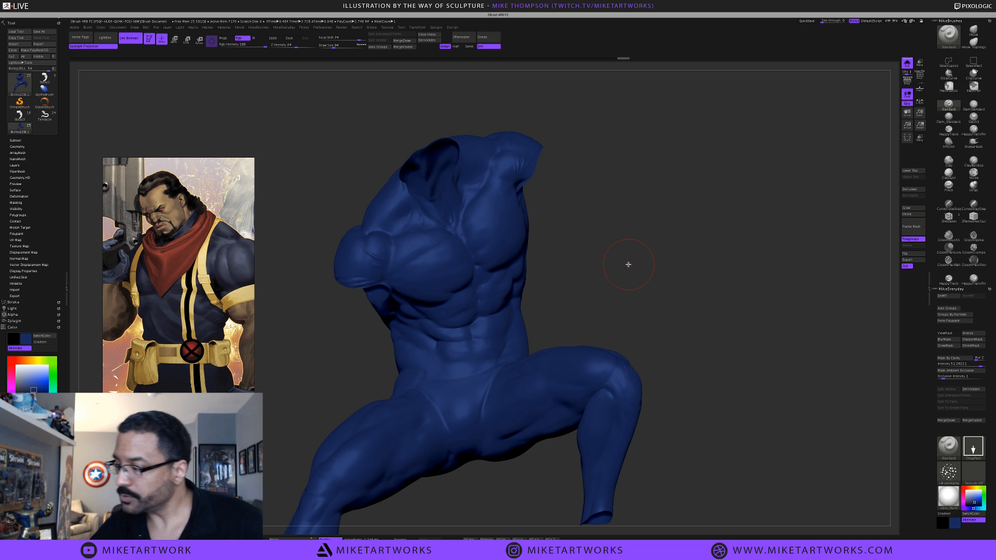
mouse_move(578, 227)
mouse_down()
mouse_move(600, 266)
mouse_move(568, 285)
mouse_move(580, 291)
mouse_up()
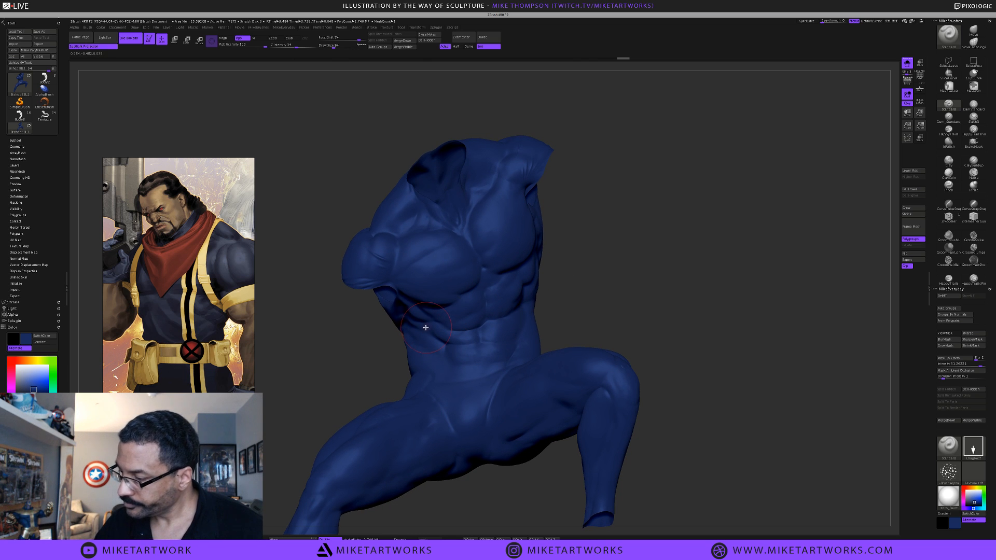
Reduce the Standard brush's draw size and set its stroke type to FreeHand
key(s)
drag(581, 255, 580, 250)
key(space)
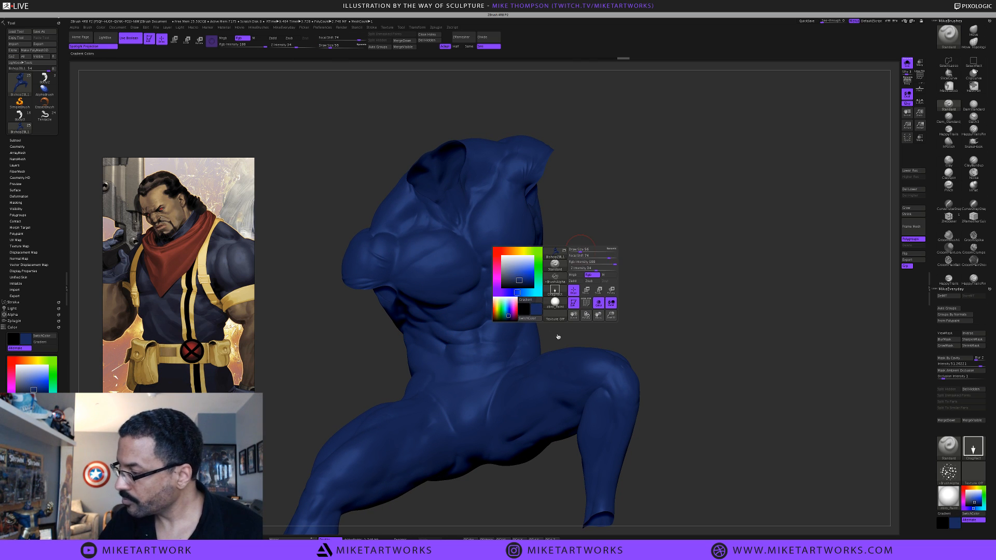
click(571, 298)
click(424, 305)
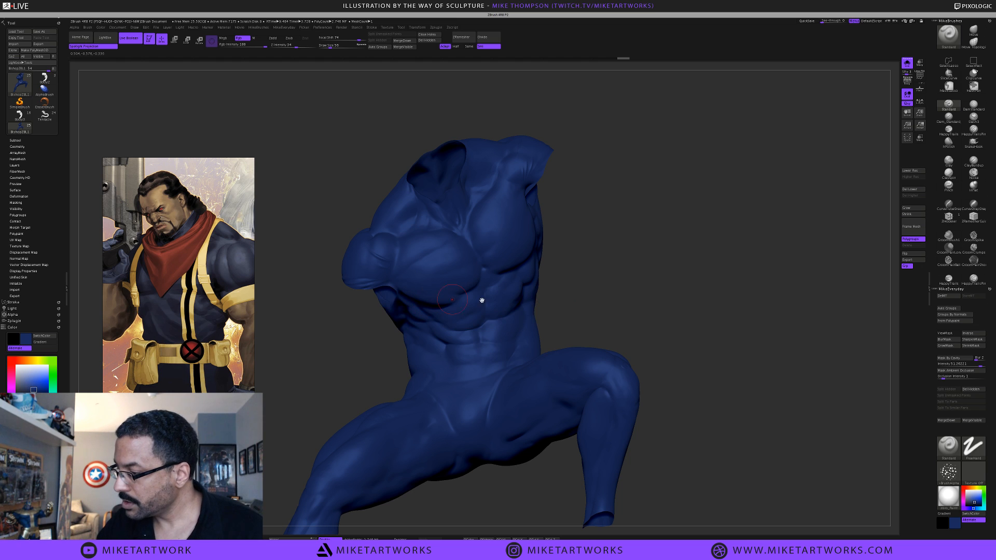
Assign a soft round alpha to the Standard brush
key(space)
click(454, 367)
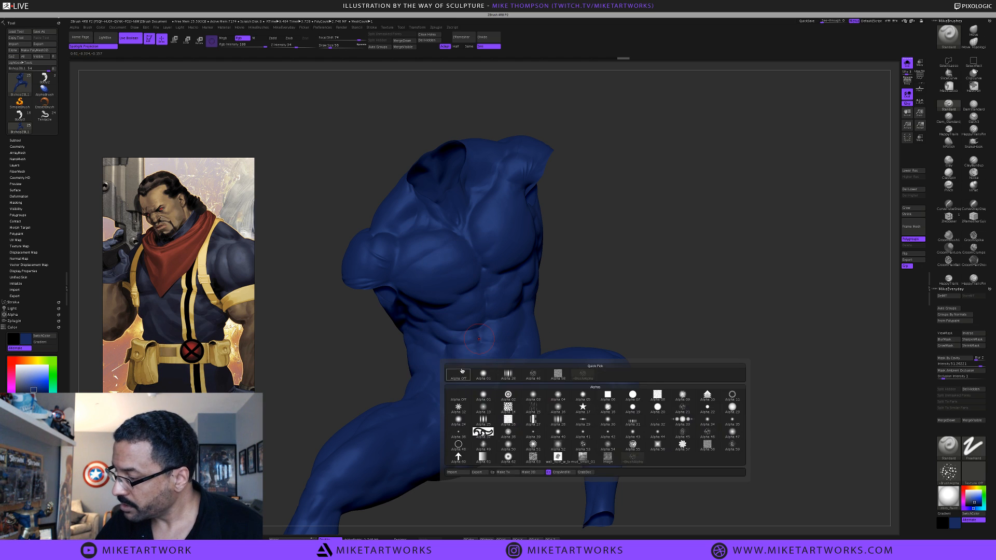
click(504, 413)
key(space)
click(507, 347)
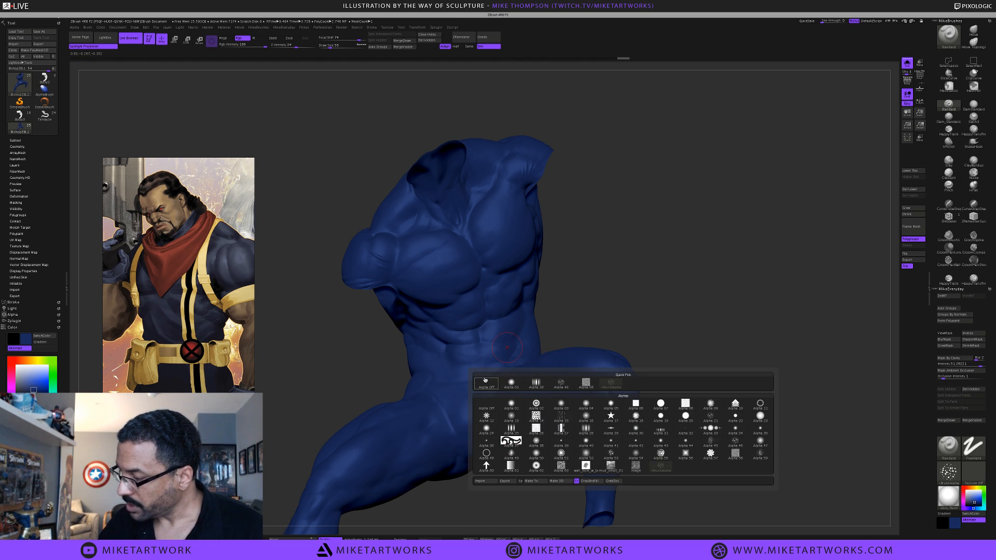
click(510, 383)
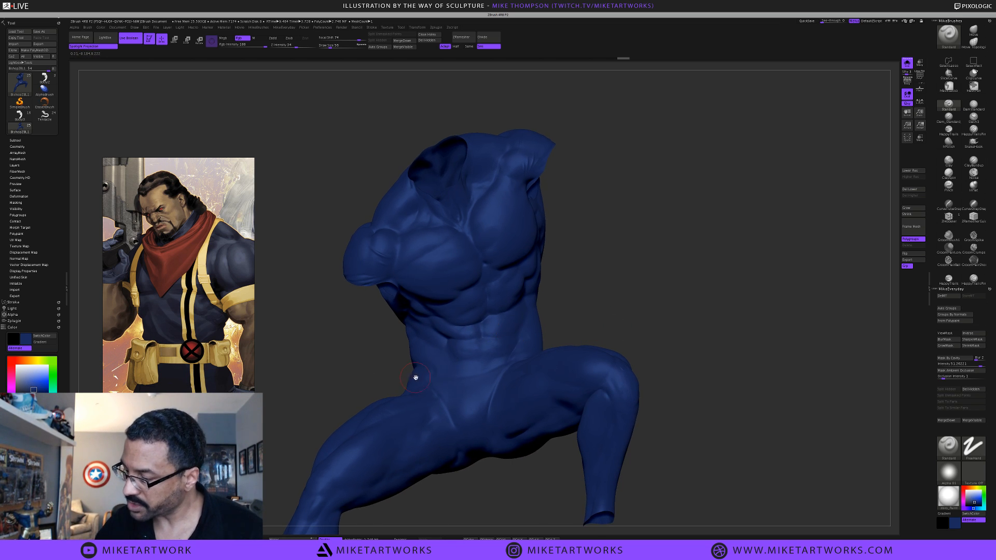
Choose a darker navy paint colour and set the brush's Rgb Intensity to about 41
key(space)
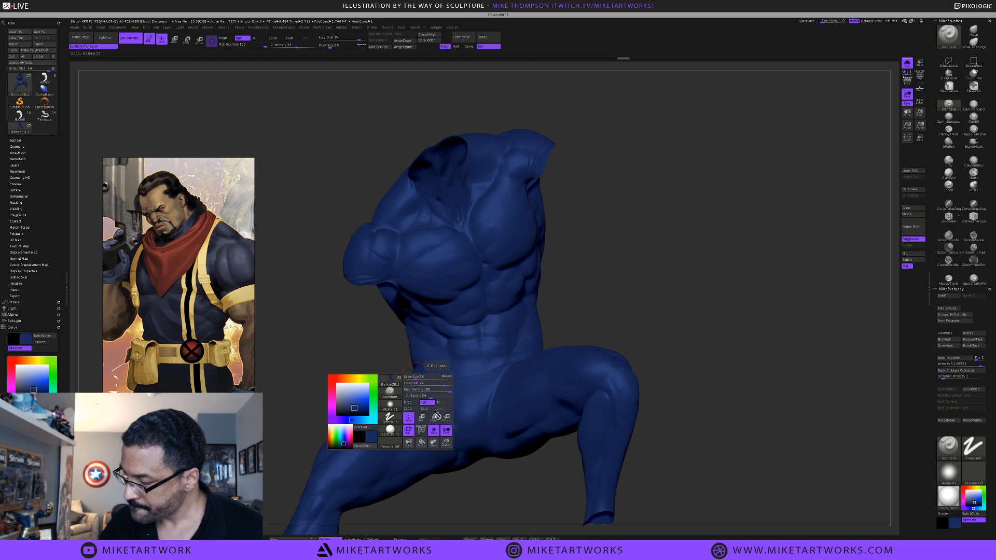
drag(437, 395, 426, 394)
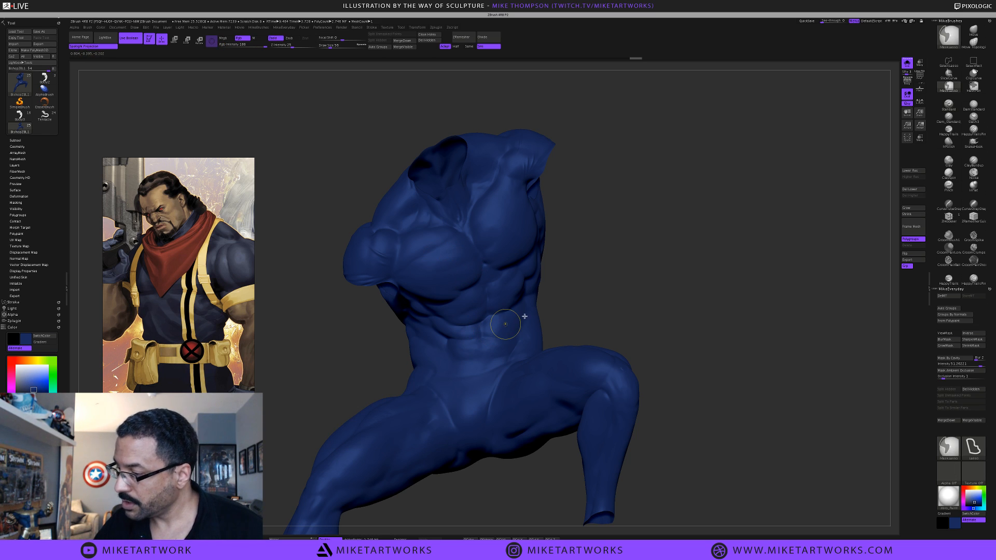
click(41, 390)
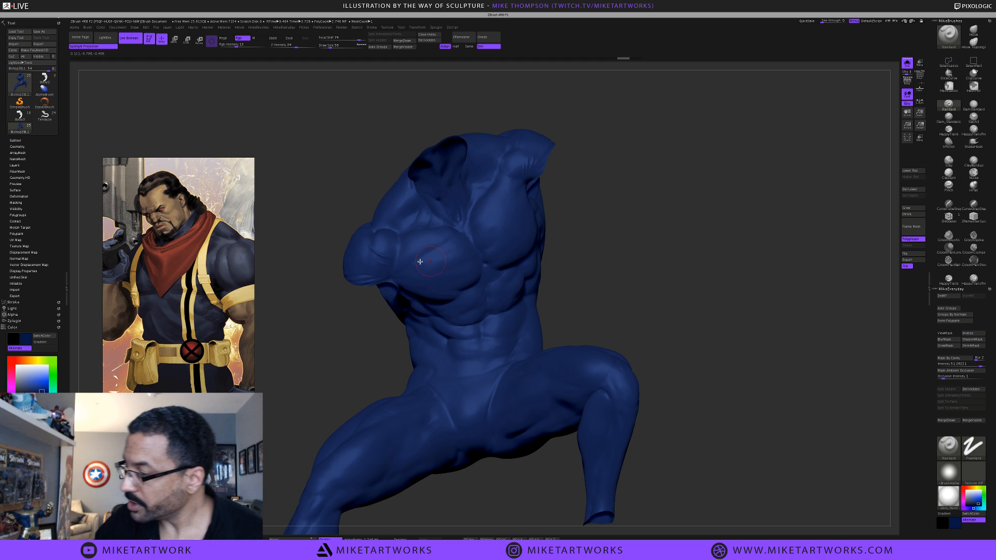
key(space)
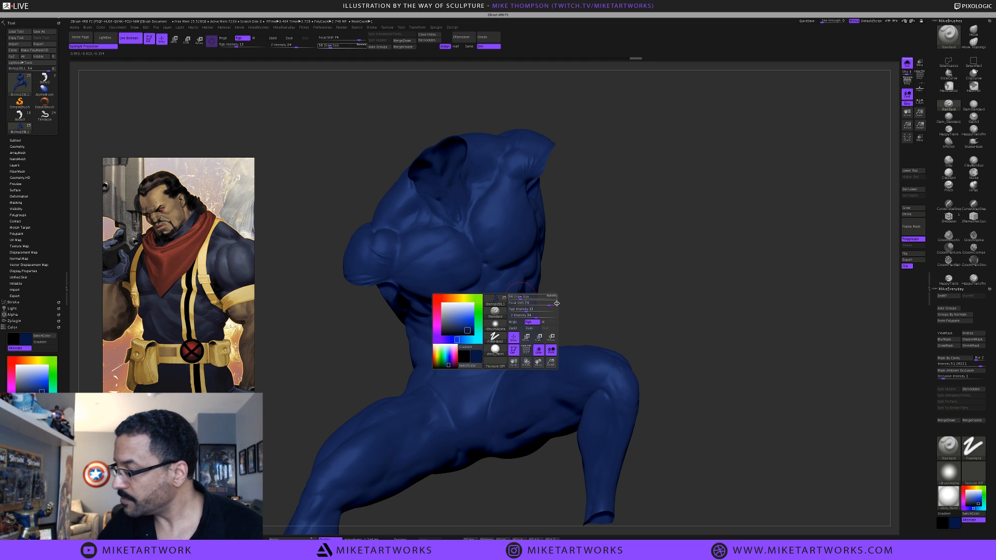
drag(534, 309, 537, 311)
drag(611, 304, 617, 300)
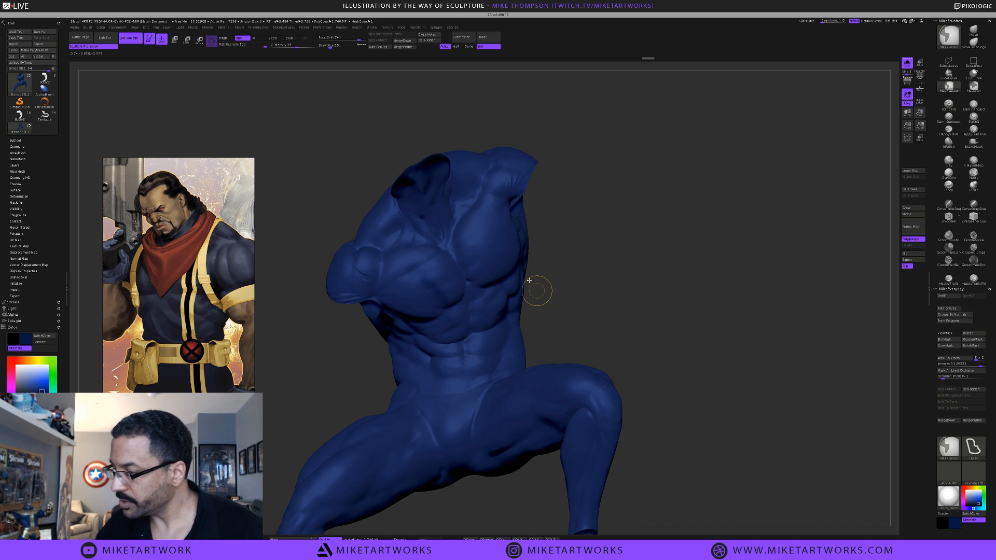
mouse_move(527, 294)
mouse_down()
mouse_move(604, 295)
mouse_move(615, 282)
mouse_up()
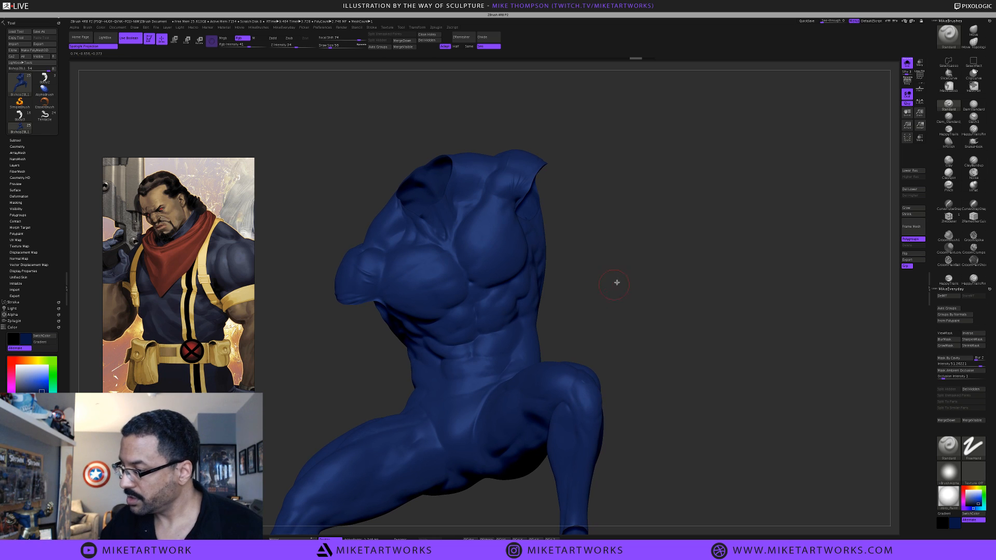
Choose a brighter, more saturated blue and fill the body with it using FillObject
key(space)
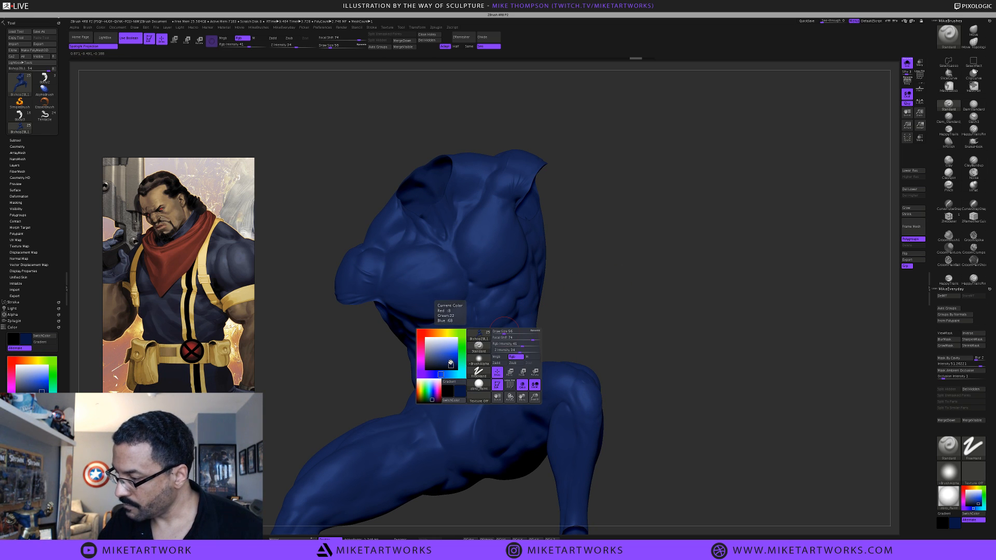
drag(596, 329, 623, 313)
key(space)
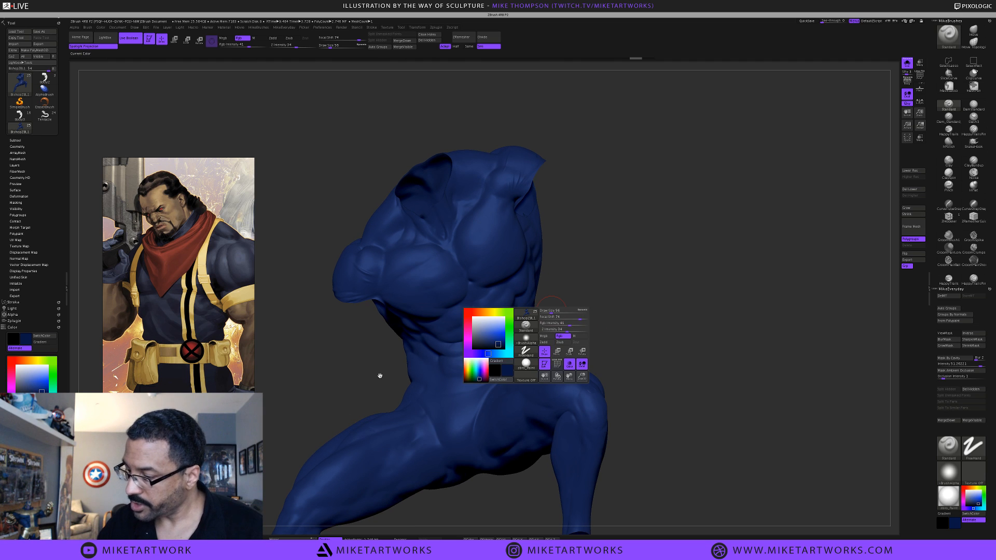
drag(505, 345, 495, 328)
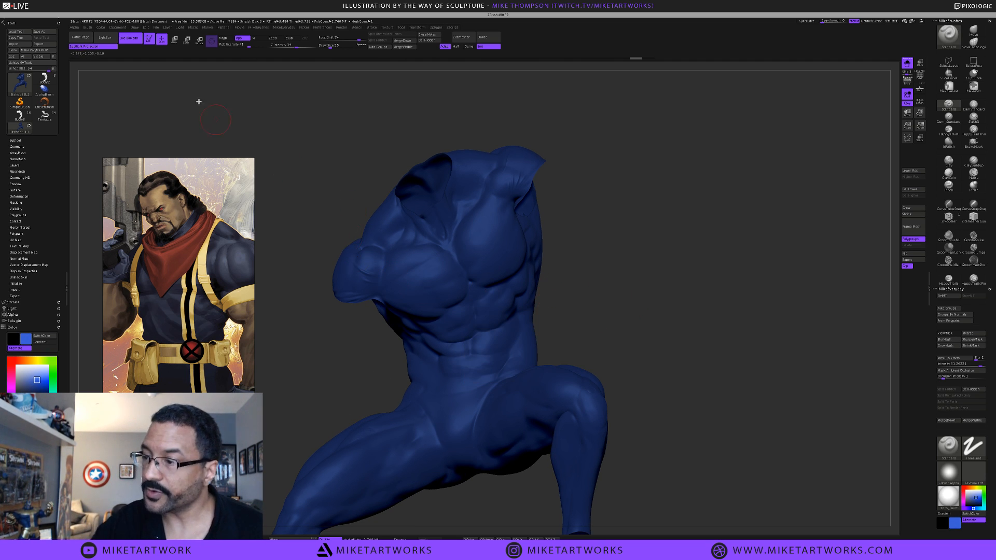
click(100, 27)
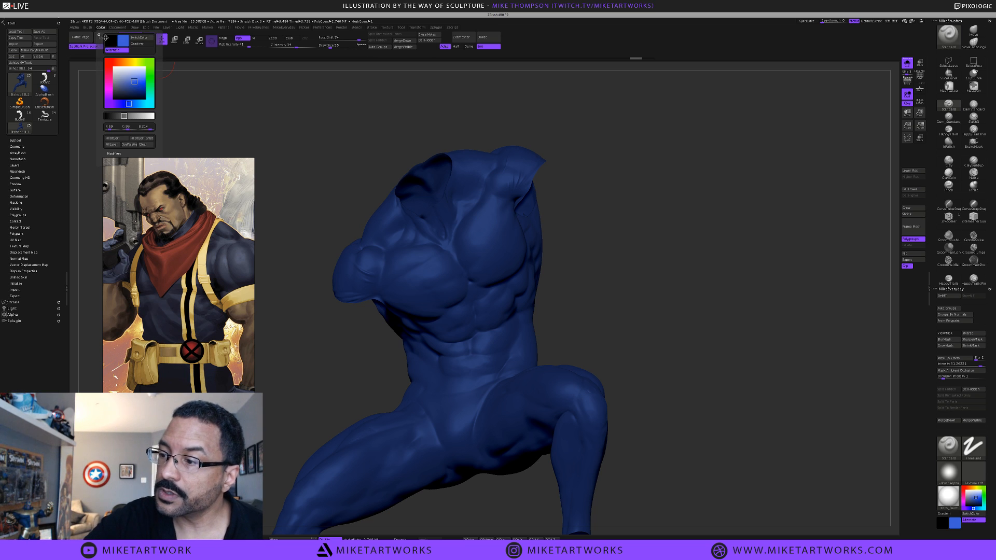
click(124, 139)
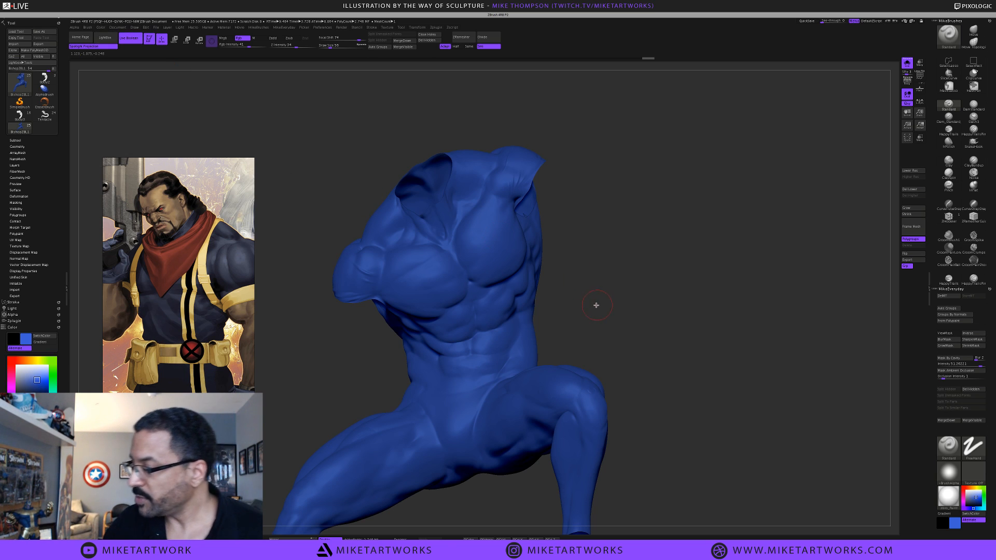
Choose a dark navy paint colour for shading the torso muscles
drag(594, 307, 609, 310)
key(space)
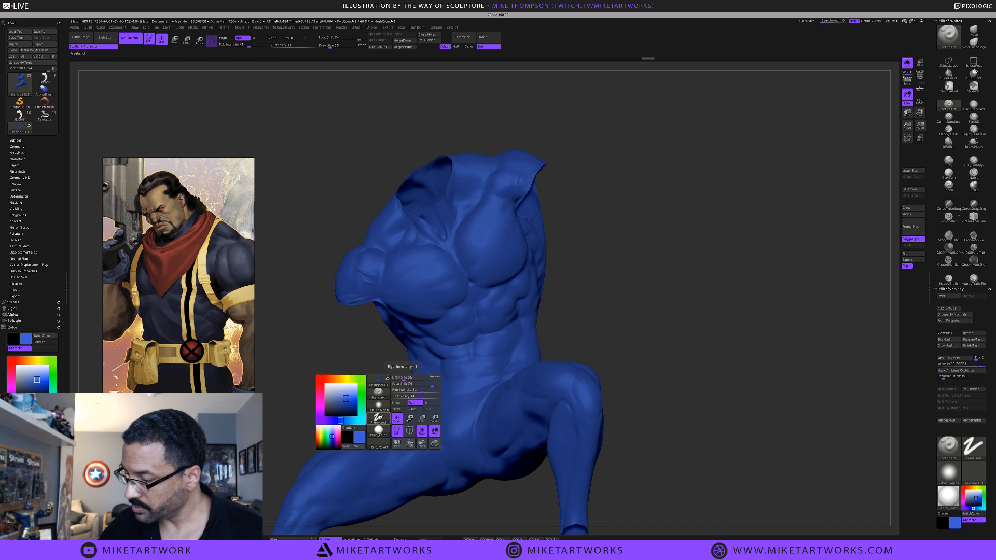
click(348, 410)
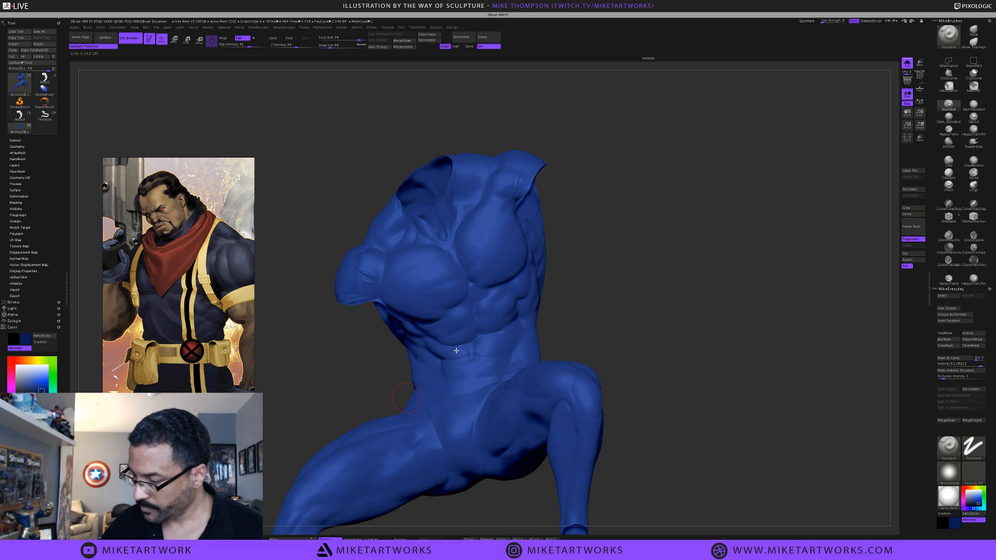
alt+drag(620, 319, 661, 328)
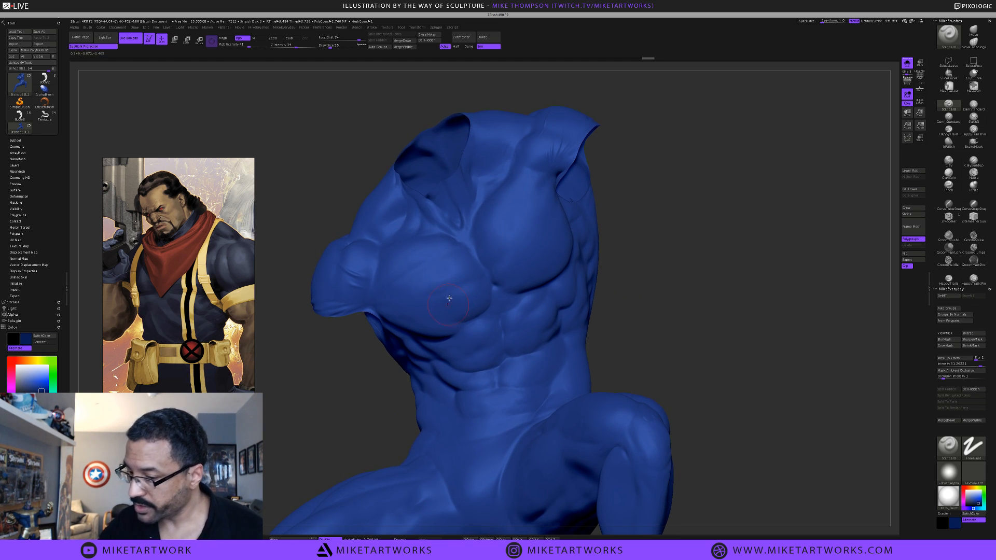
key(ctrl)
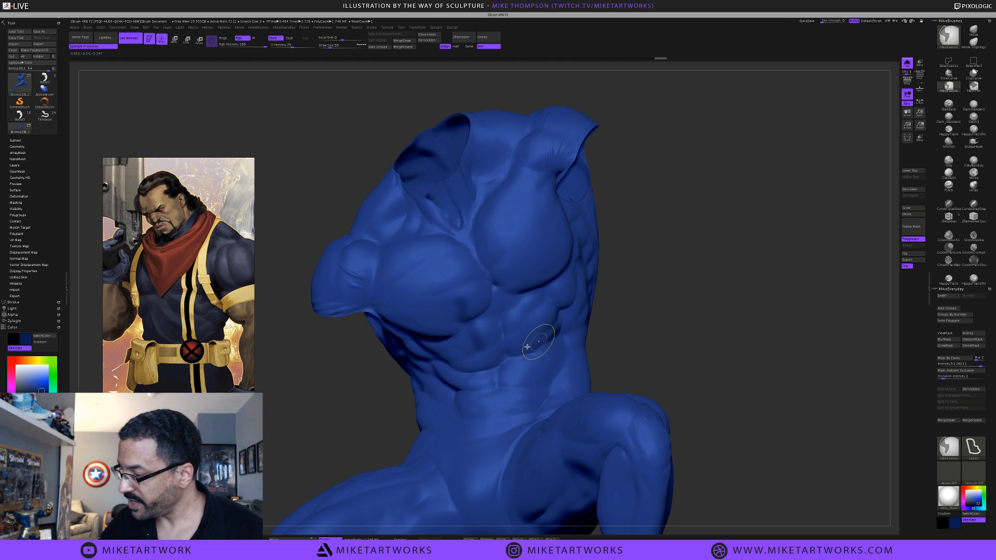
Paint dark navy shading into the creases beneath the pectorals and around the upper abdominal muscles
mouse_move(654, 333)
mouse_down()
mouse_move(629, 287)
mouse_move(488, 294)
mouse_up()
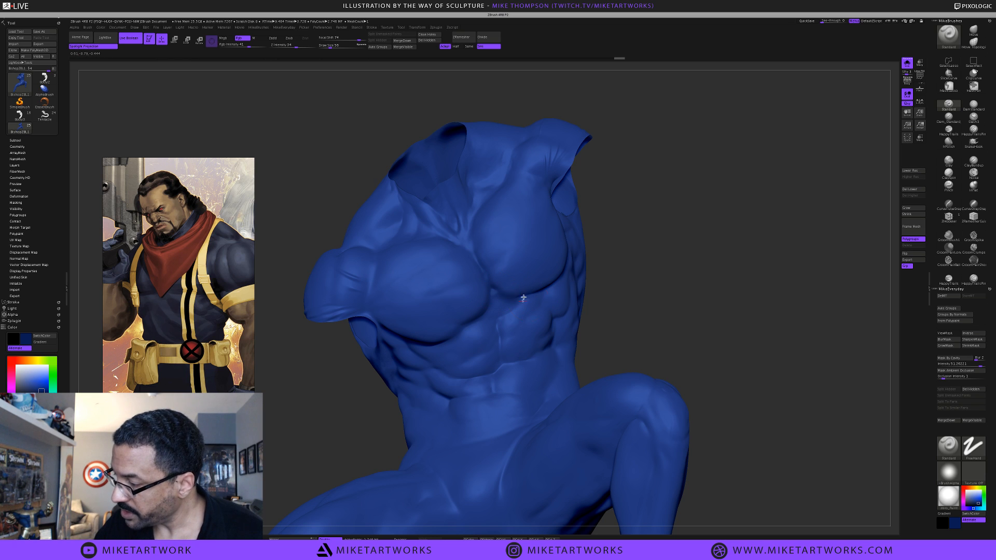
drag(579, 283, 538, 297)
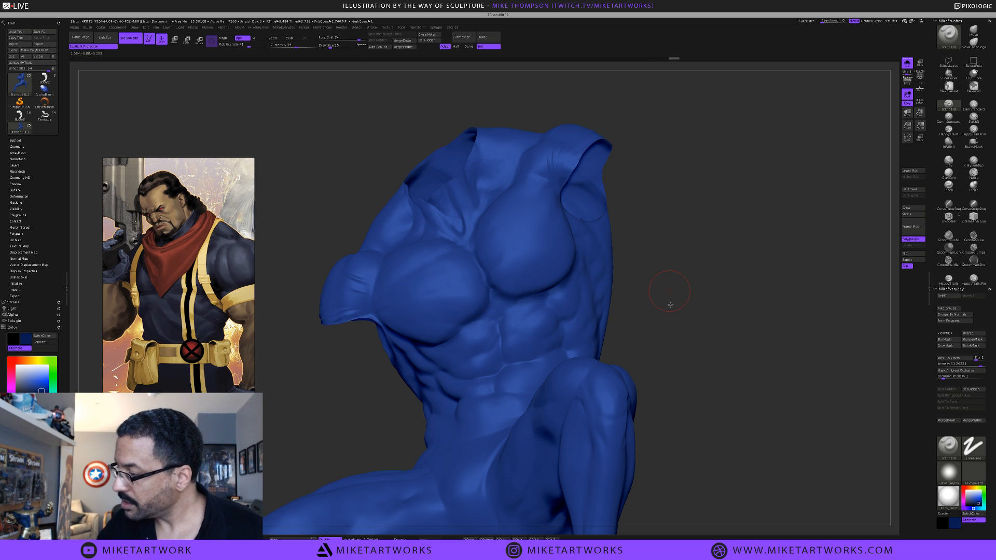
drag(670, 305, 624, 343)
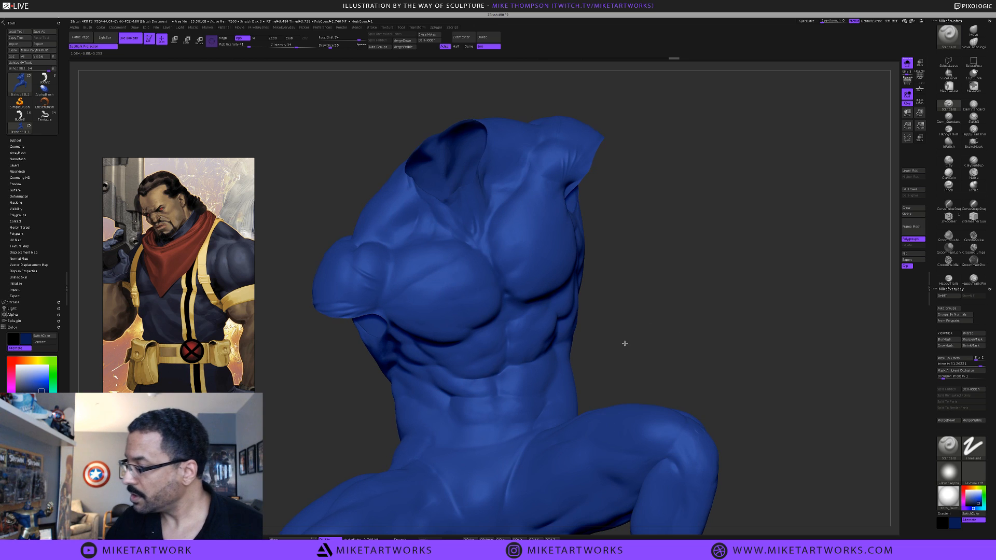
Set the brush's Draw Size to 77 and shade the lower and outer edges of the chest muscle beside the sleeved shoulder
key(s)
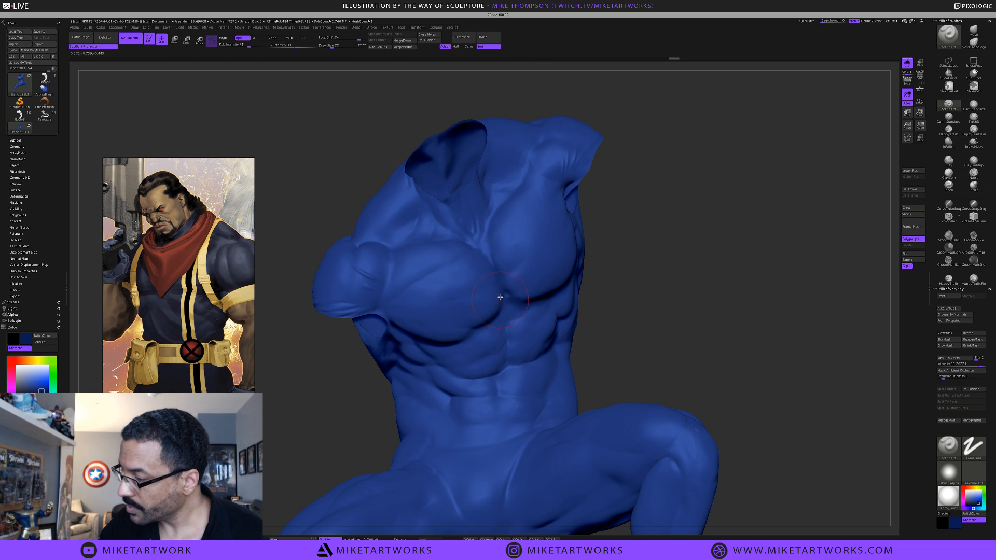
drag(501, 298, 421, 343)
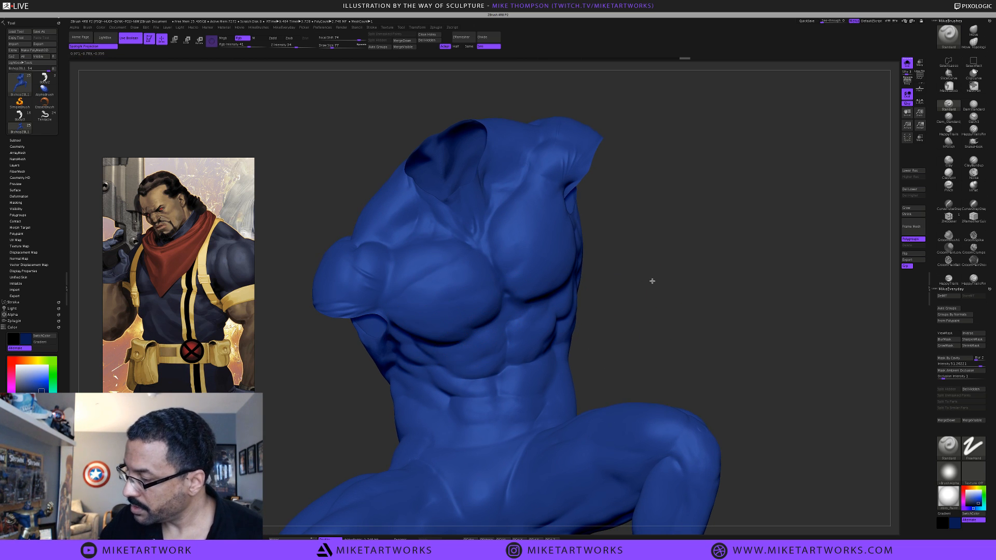
drag(651, 280, 649, 259)
drag(420, 337, 404, 327)
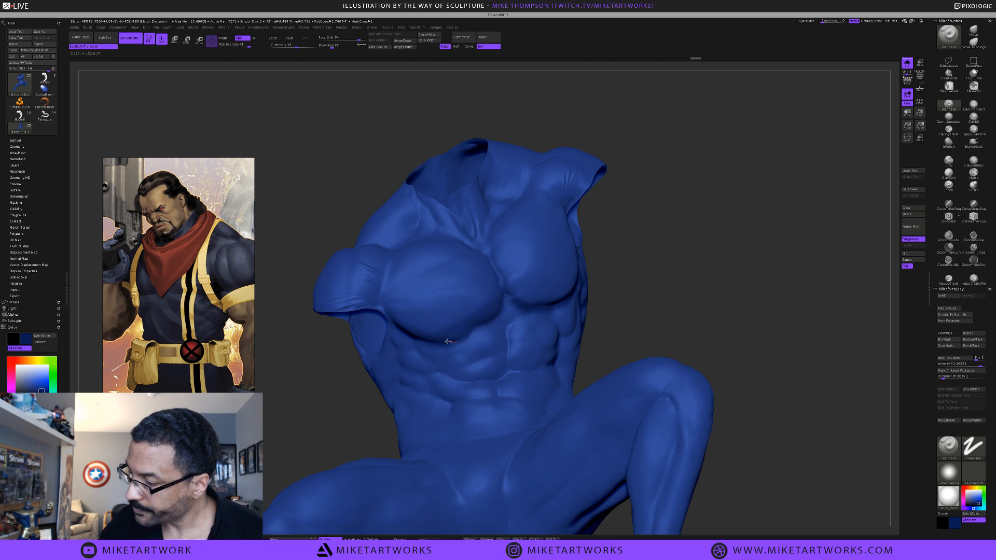
drag(480, 338, 412, 335)
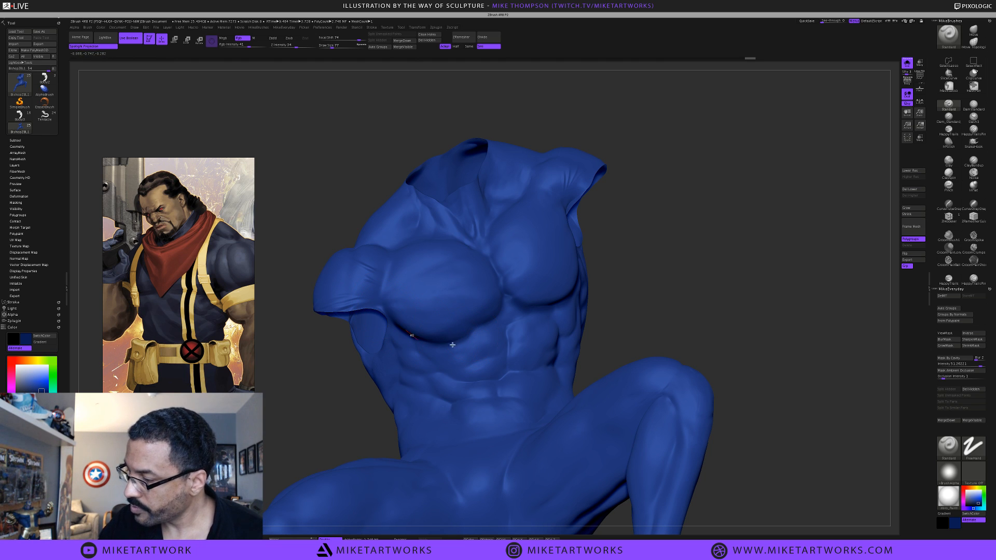
mouse_move(380, 292)
mouse_down()
mouse_move(385, 274)
mouse_move(384, 283)
mouse_up()
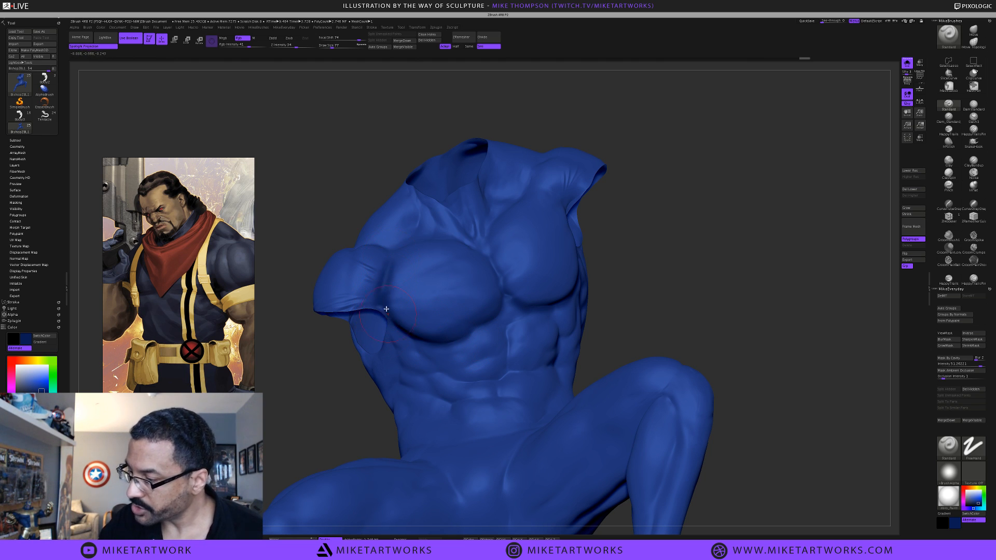
Shade the side of the torso beside the far pectoral and the groove between the chest muscles in dark navy
mouse_move(656, 231)
mouse_down()
mouse_move(669, 222)
mouse_move(580, 232)
mouse_up()
drag(580, 282, 589, 286)
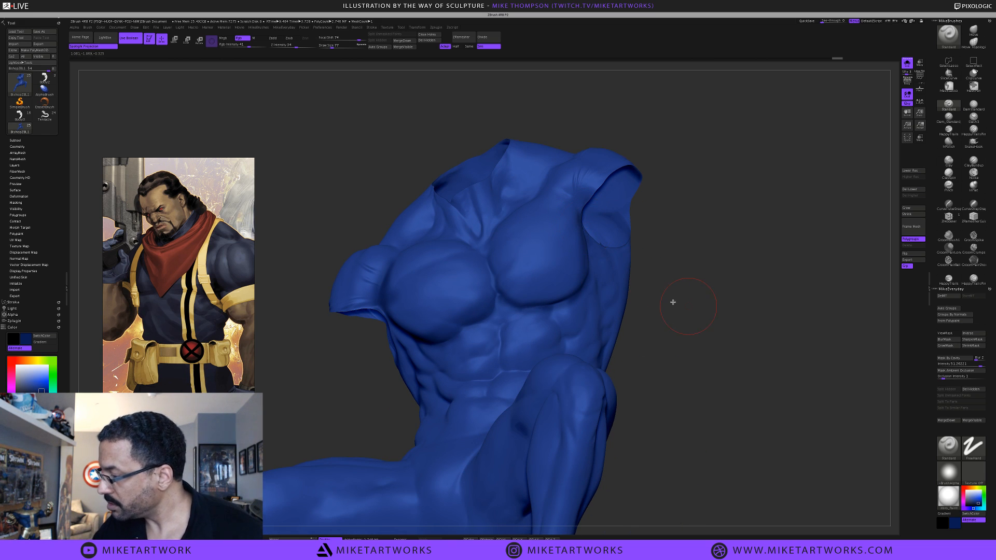
drag(672, 301, 620, 283)
drag(506, 229, 482, 277)
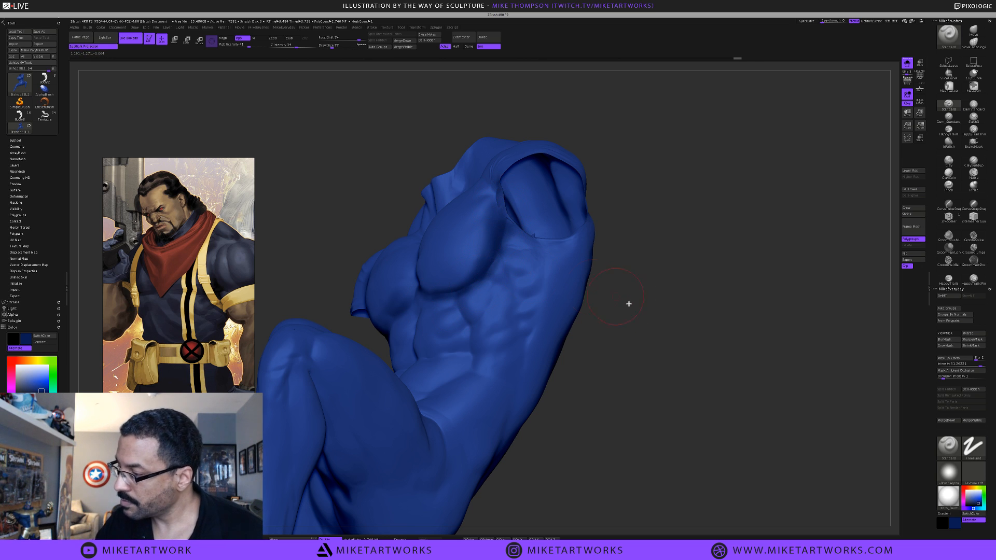
Paint navy shading along the ribs and obliques on the torso's side, undoing a misplaced stroke and repainting it
mouse_move(628, 303)
mouse_down()
mouse_move(465, 297)
mouse_move(480, 332)
mouse_up()
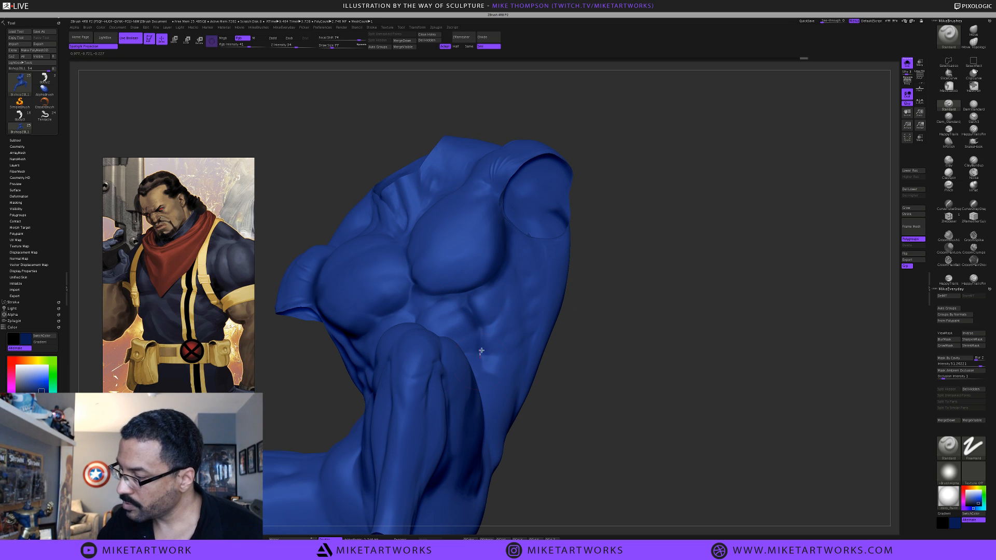
mouse_move(483, 371)
mouse_down()
mouse_move(475, 314)
mouse_move(496, 318)
mouse_move(506, 306)
mouse_up()
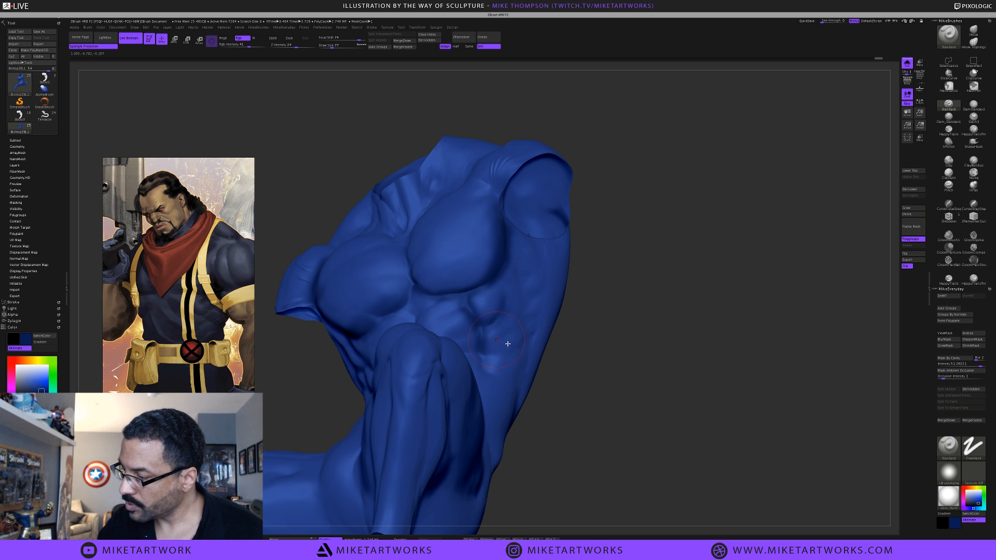
key(ctrl+z)
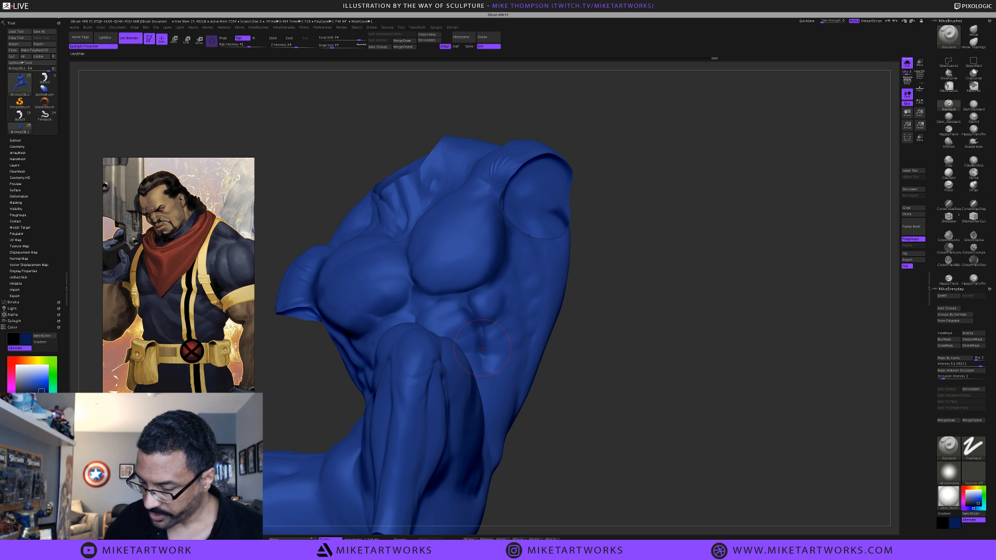
mouse_move(481, 352)
mouse_down()
mouse_move(502, 346)
mouse_move(522, 365)
mouse_up()
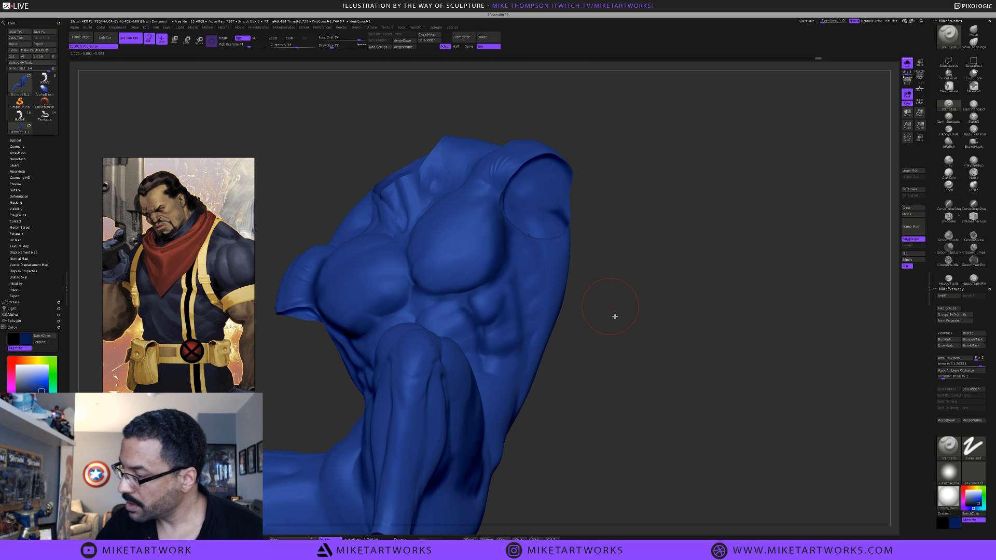
Shade the abdominal centre line, the crease under the abs and the upper chest near the collar in dark navy
mouse_move(615, 316)
mouse_down()
mouse_move(607, 295)
mouse_move(629, 276)
mouse_up()
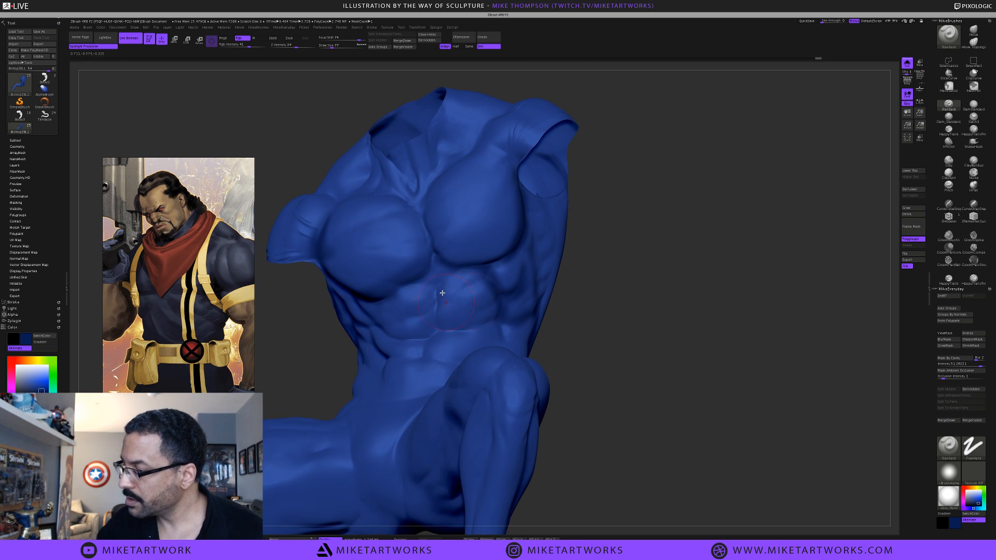
mouse_move(436, 285)
mouse_down()
mouse_move(438, 330)
mouse_move(451, 329)
mouse_move(411, 345)
mouse_move(454, 327)
mouse_up()
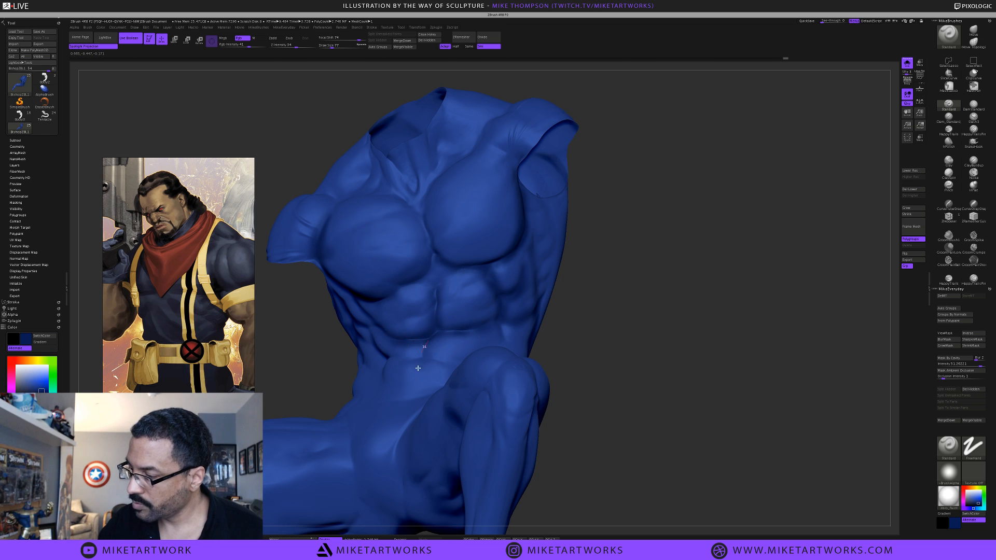
drag(418, 367, 429, 338)
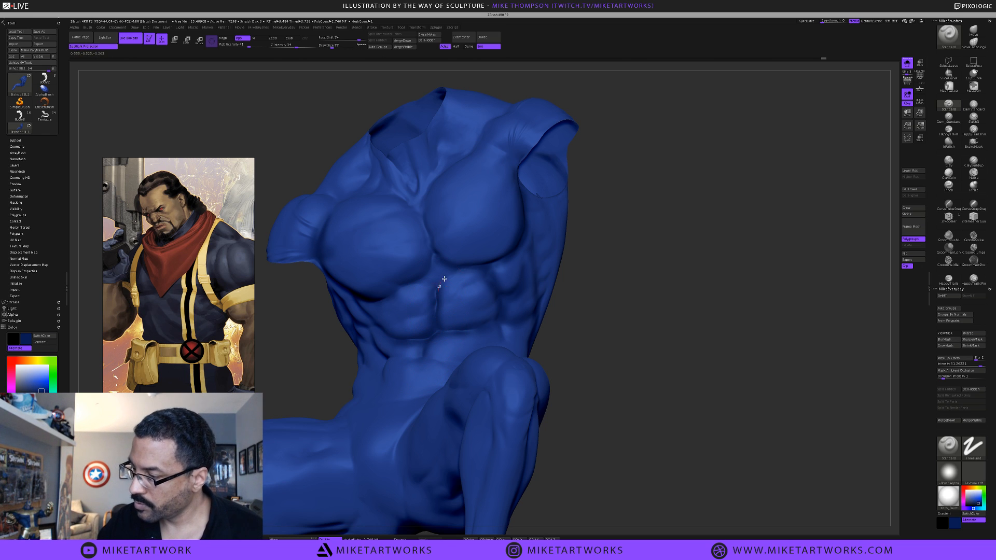
mouse_move(446, 279)
mouse_down()
mouse_move(431, 297)
mouse_move(438, 258)
mouse_up()
mouse_move(412, 209)
mouse_down()
mouse_move(420, 218)
mouse_move(446, 173)
mouse_up()
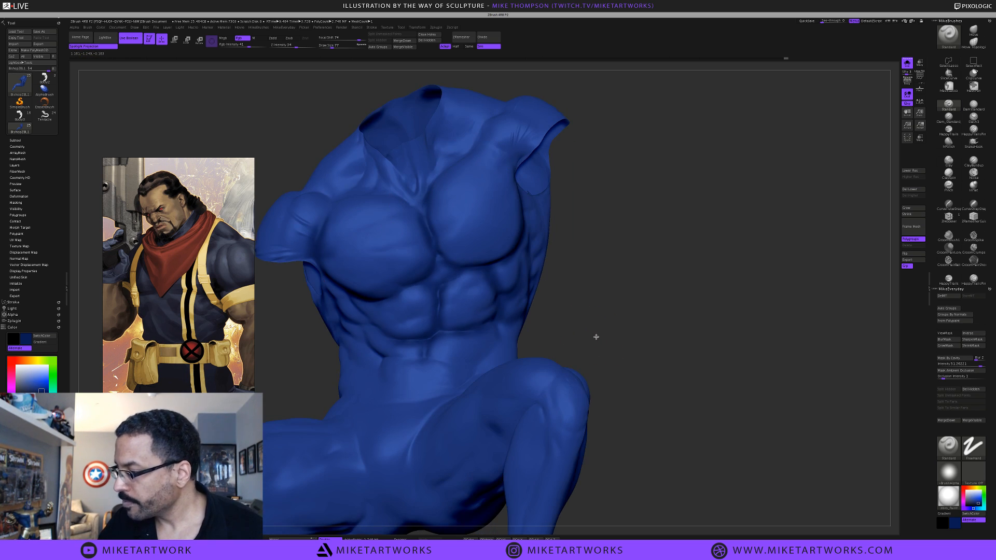
drag(593, 331, 598, 327)
mouse_move(607, 280)
mouse_down()
mouse_move(638, 298)
mouse_move(605, 291)
mouse_up()
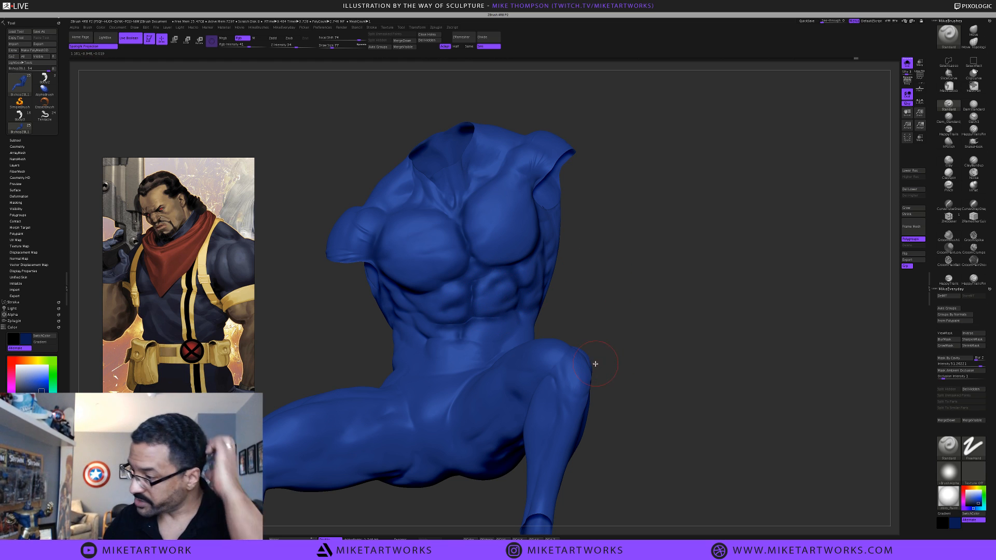
Choose a brighter, more saturated blue and dab it onto the ribs just below the pectoral
key(space)
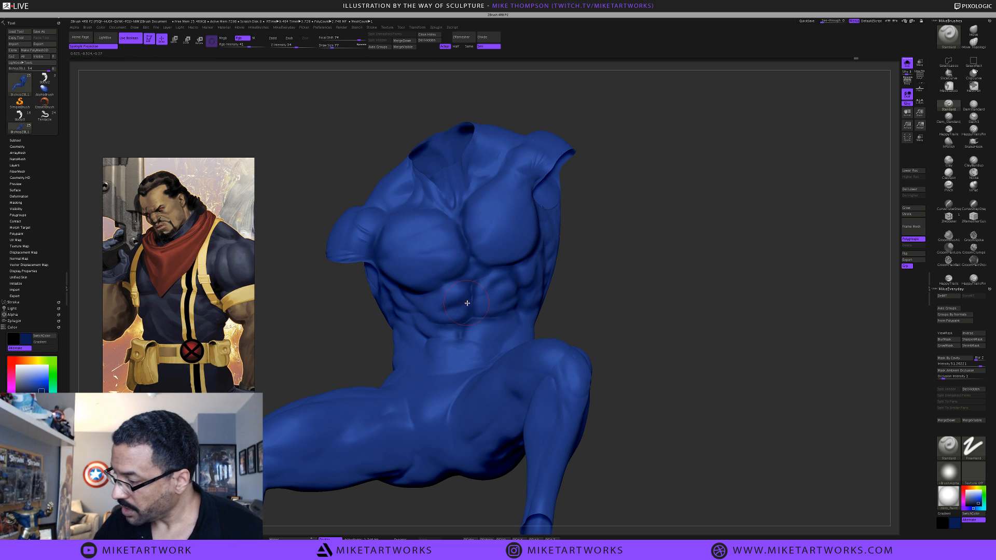
drag(618, 311, 640, 301)
key(space)
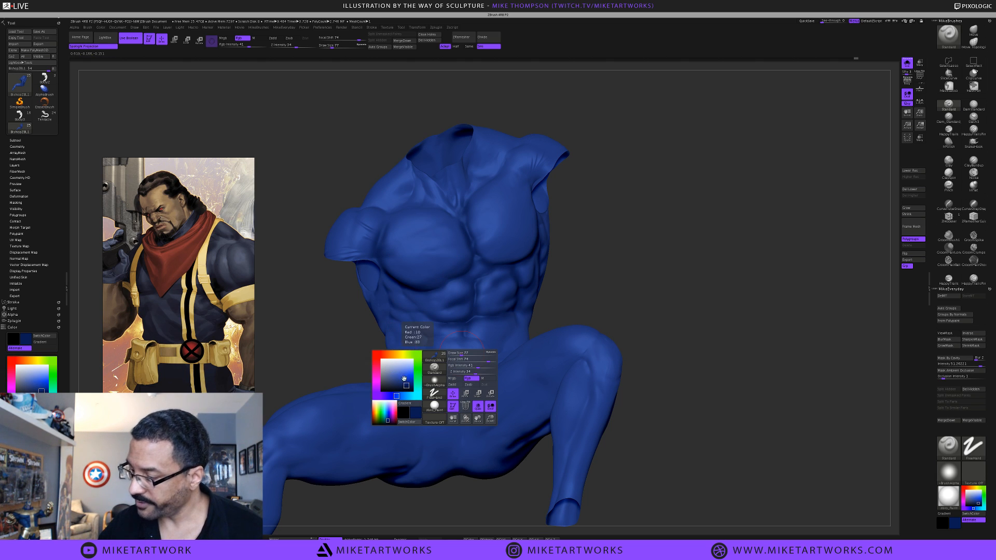
drag(403, 383, 410, 381)
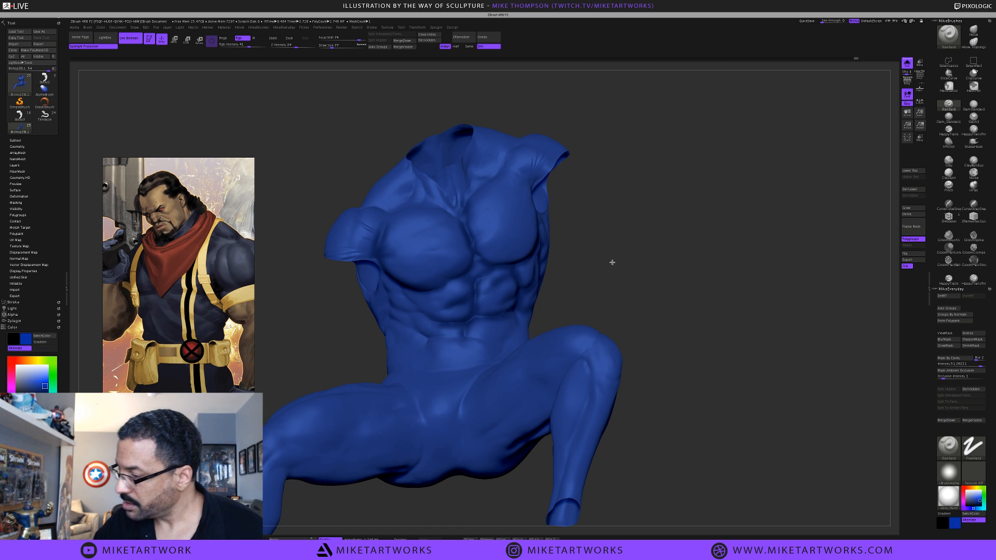
drag(611, 261, 635, 243)
drag(415, 290, 409, 288)
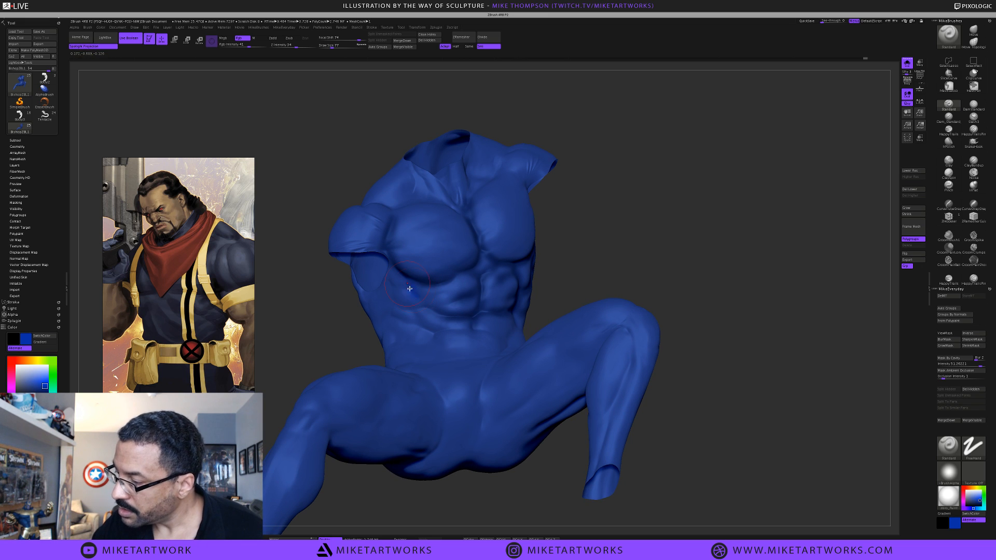
Choose a darker, less saturated navy and shade the ribs, lower abdomen and pectorals with it
right_click(603, 293)
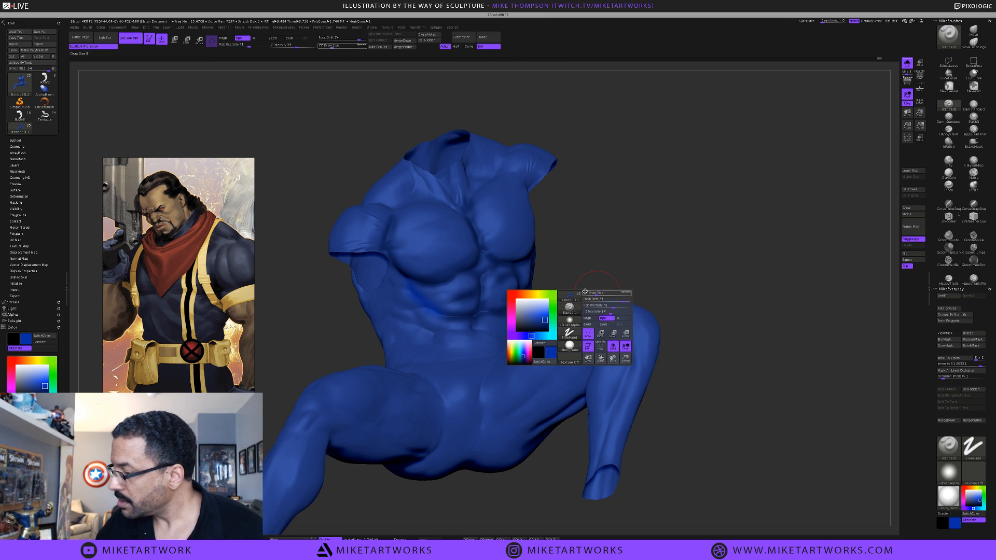
drag(541, 320, 538, 323)
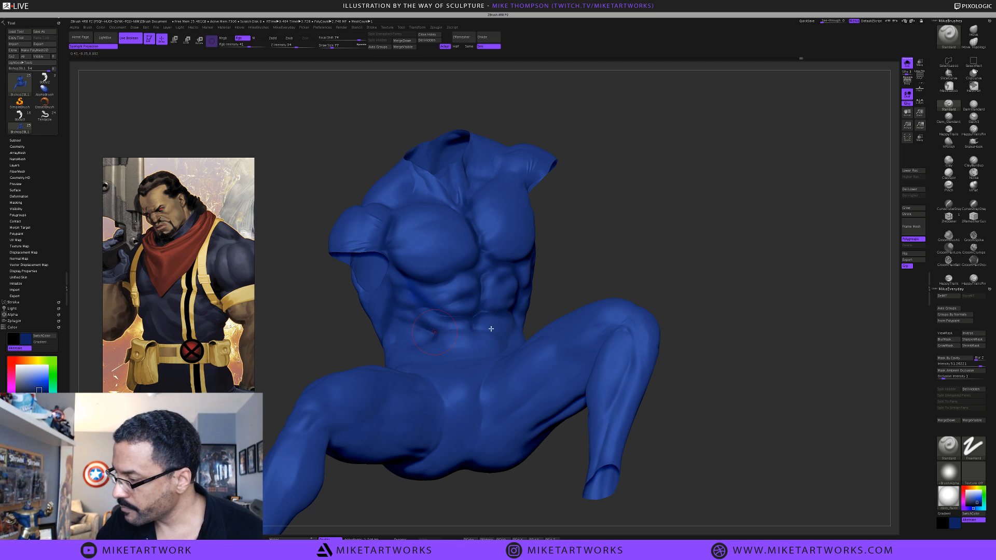
drag(610, 280, 618, 271)
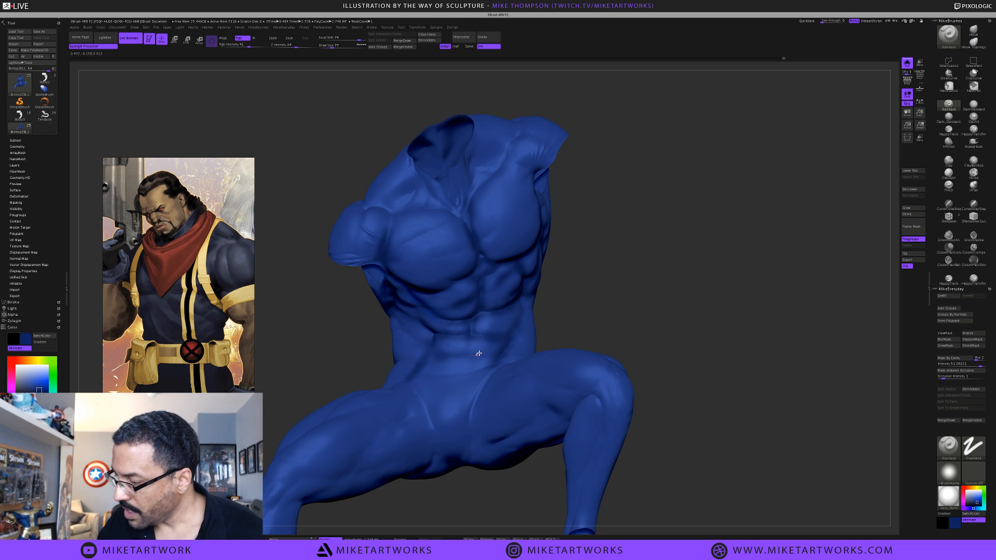
mouse_move(617, 333)
mouse_down()
mouse_move(603, 275)
mouse_move(426, 233)
mouse_up()
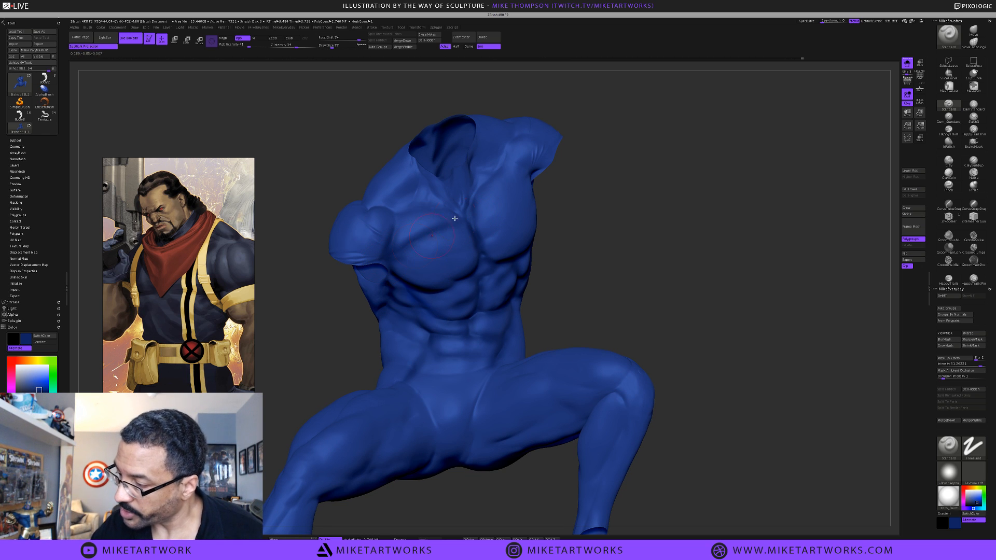
Paint navy shading around the shoulder, the collar folds and the upper sternum
mouse_move(615, 251)
mouse_down()
mouse_move(611, 349)
mouse_move(622, 338)
mouse_move(611, 310)
mouse_up()
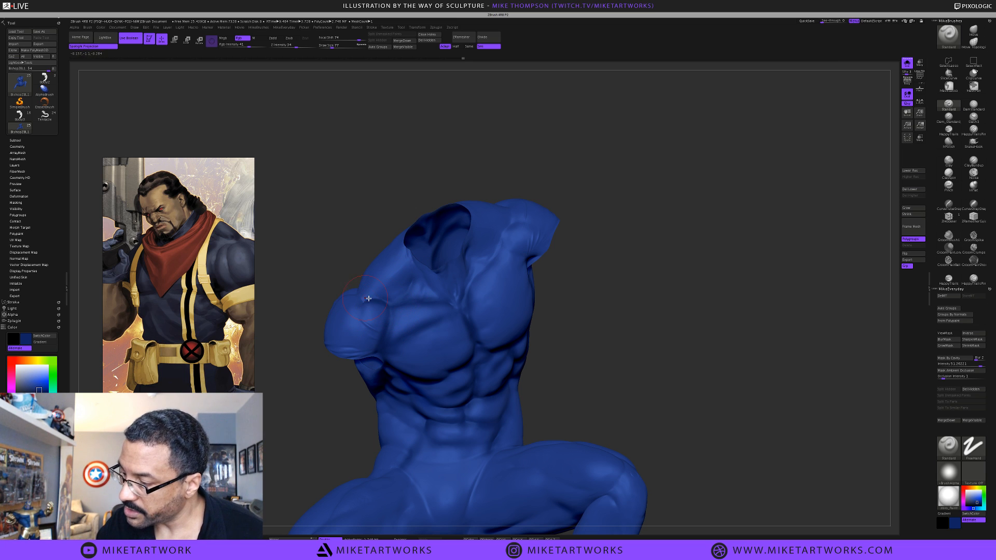
drag(609, 265, 412, 277)
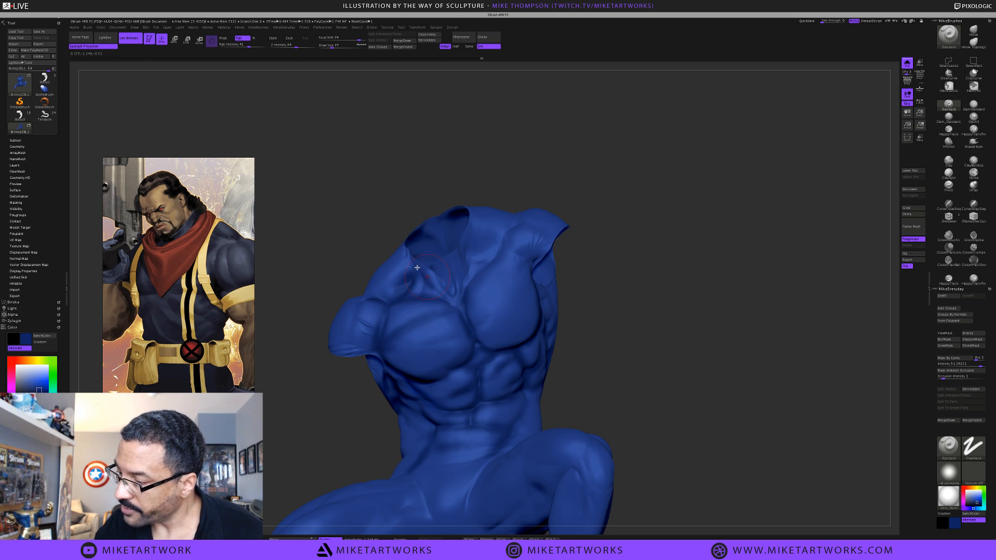
drag(430, 285, 462, 315)
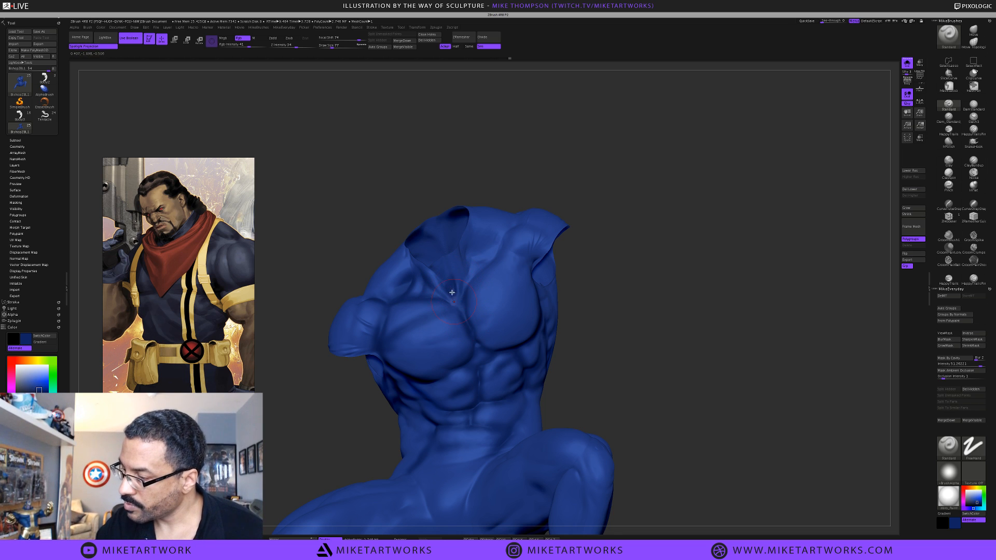
drag(437, 276, 448, 293)
Reposition the scene light so it shines on the body suit from nearly straight ahead
mouse_move(621, 365)
alt+mouse_down()
mouse_move(598, 278)
mouse_move(638, 329)
mouse_move(595, 275)
alt+mouse_up()
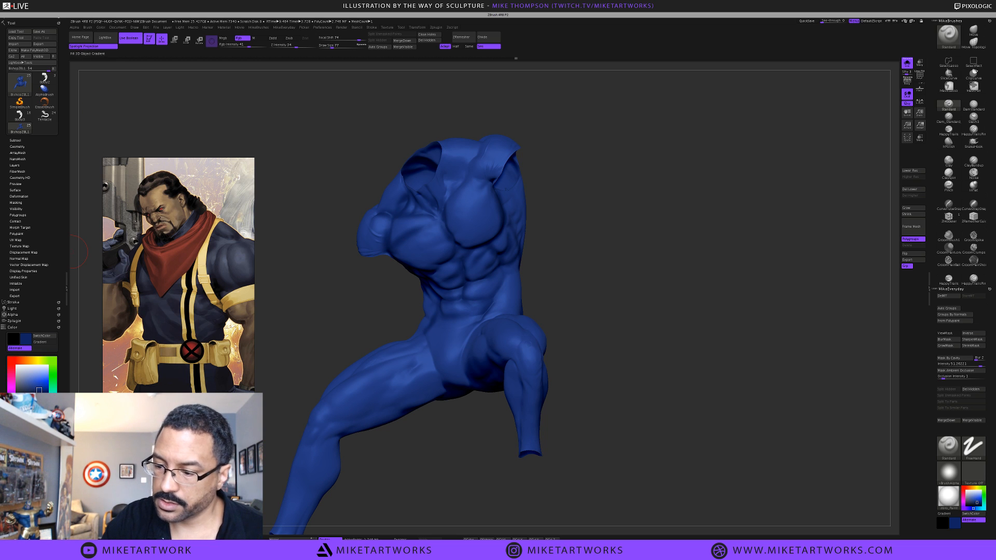
click(17, 308)
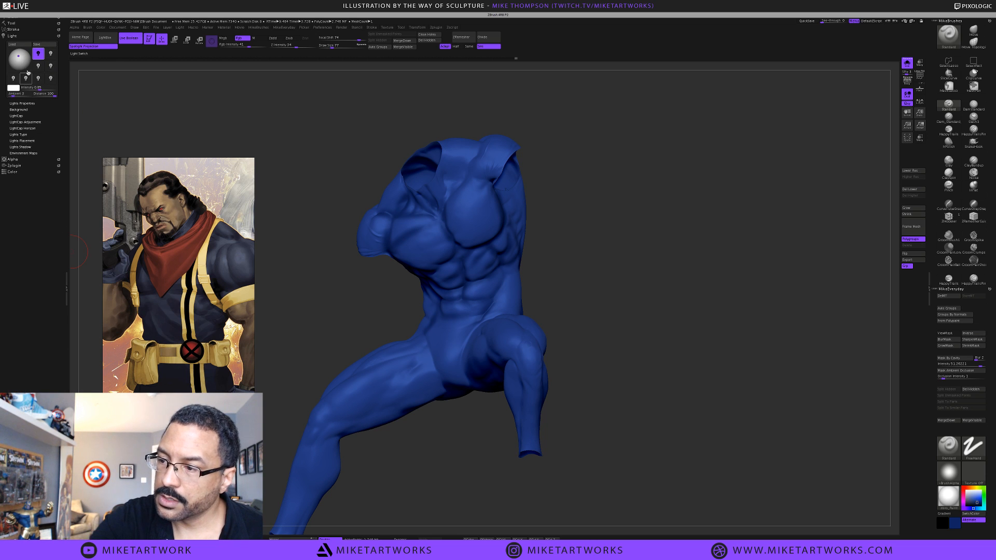
drag(19, 58, 20, 59)
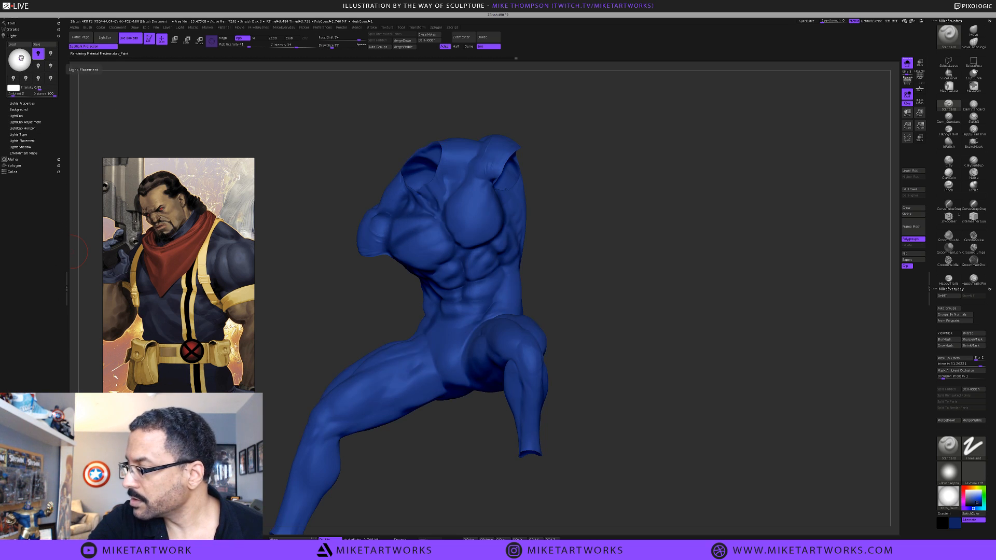
Set the Standard brush's RGB intensity to 14
mouse_move(587, 310)
alt+mouse_down()
mouse_move(618, 348)
mouse_move(645, 340)
alt+mouse_up()
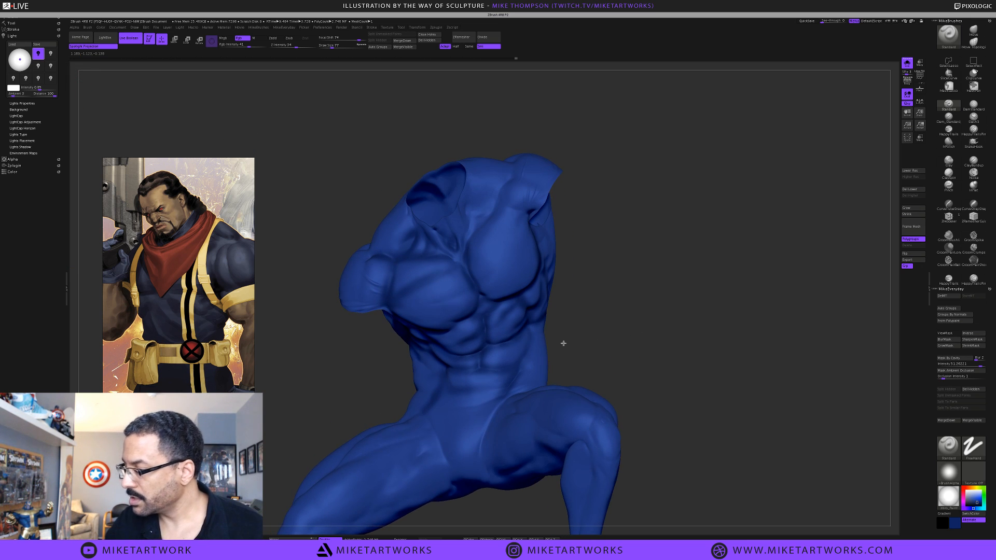
drag(562, 342, 558, 362)
key(space)
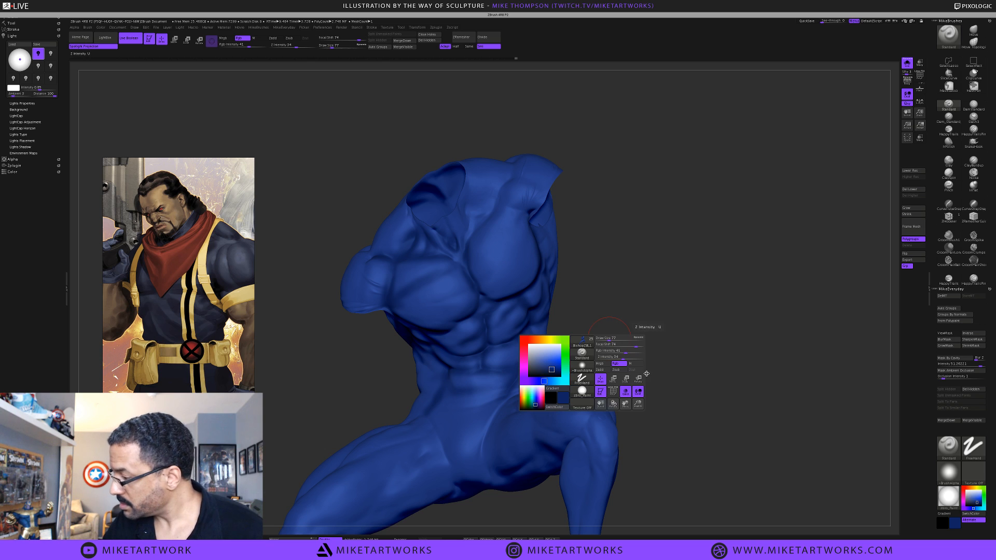
click(627, 357)
click(625, 352)
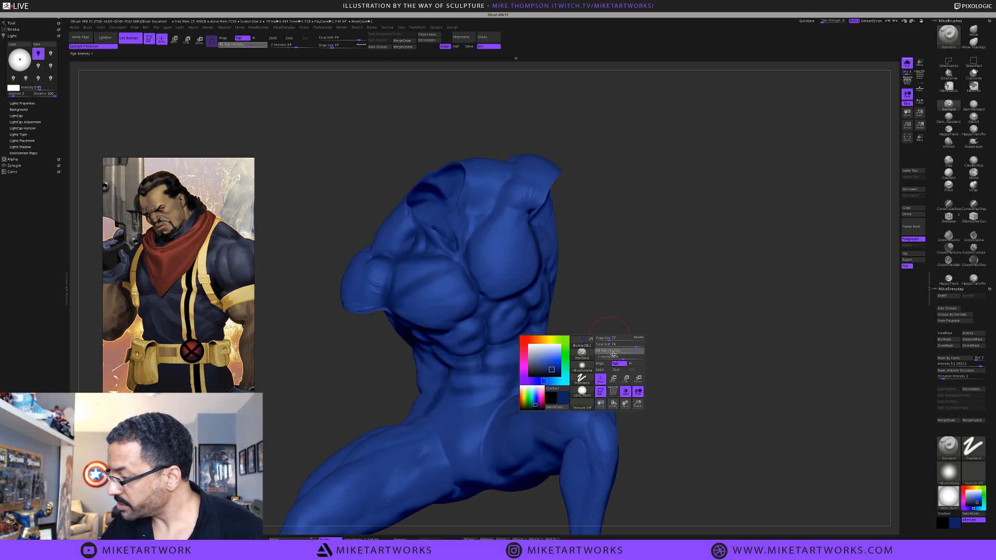
text(14)
key(Return)
Turn off the brush's alpha
click(583, 366)
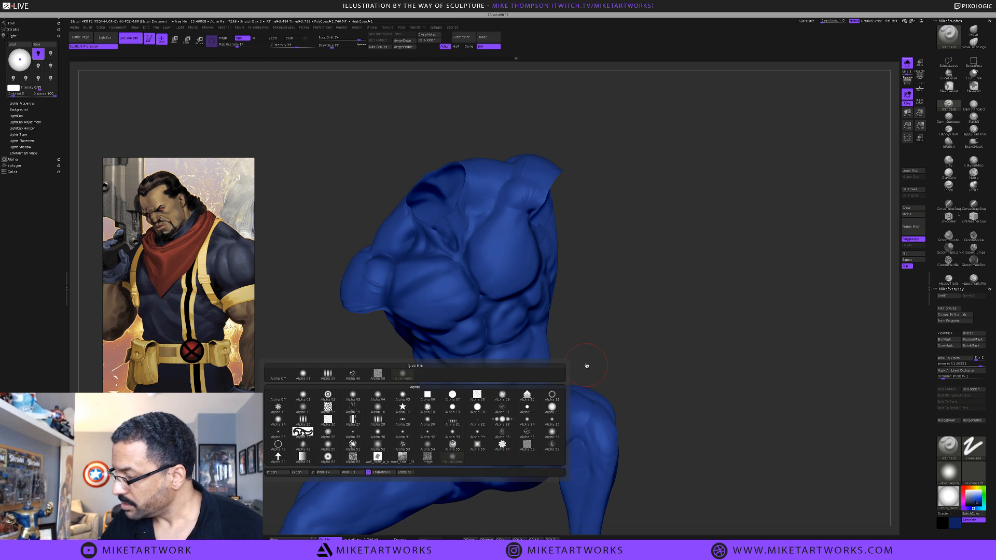
key(space)
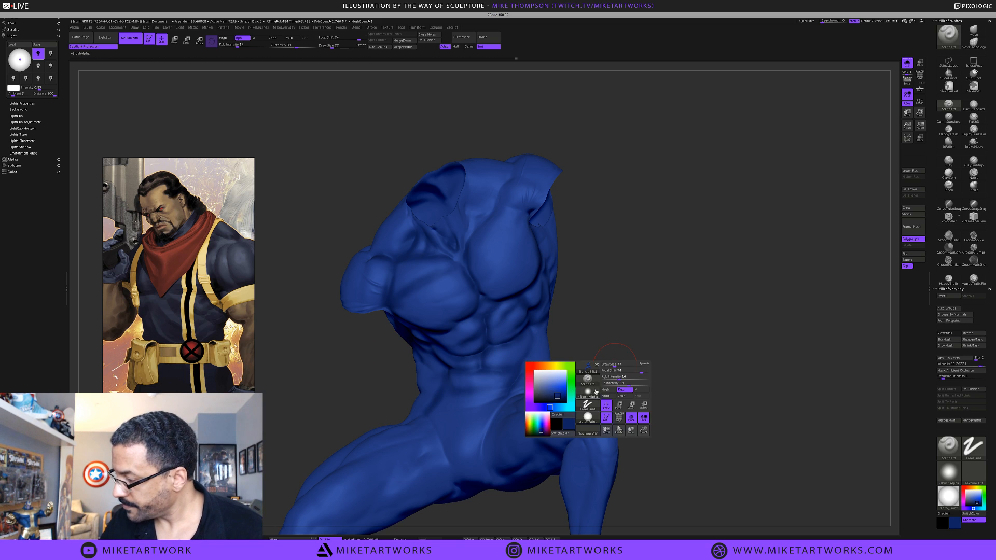
click(594, 392)
click(284, 400)
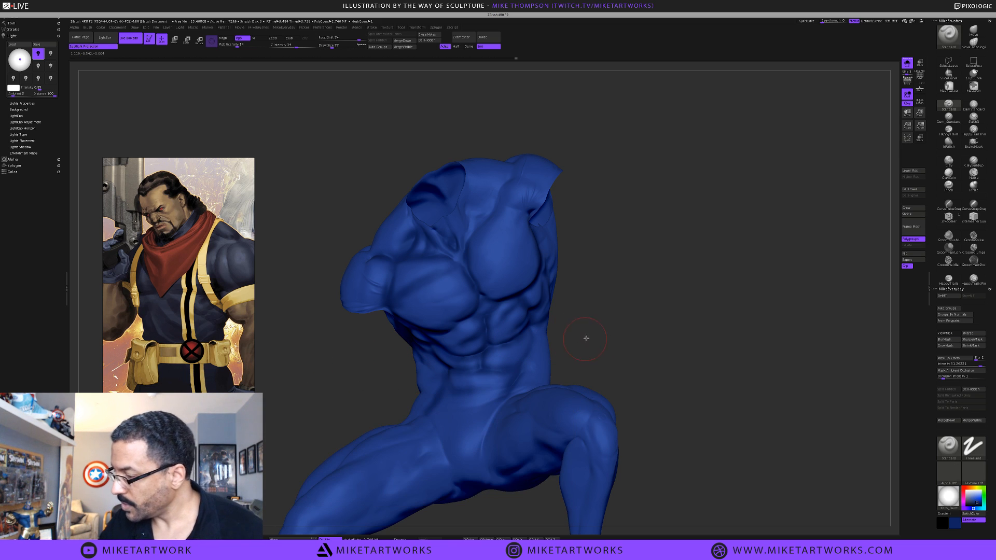
Choose a lighter blue and paint soft highlights over the pectorals, abdominal muscles and ribs of the body suit
drag(596, 327, 486, 307)
key(space)
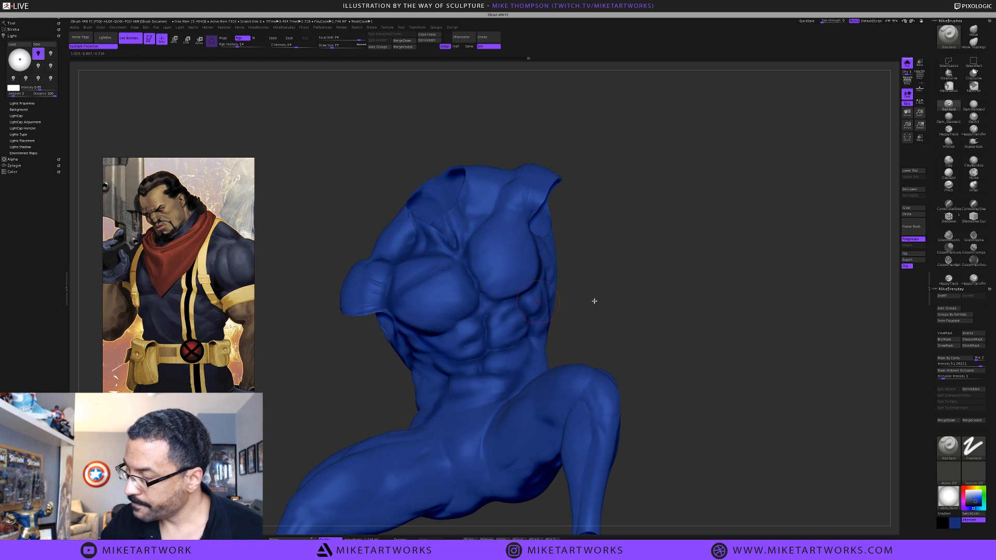
drag(594, 301, 638, 275)
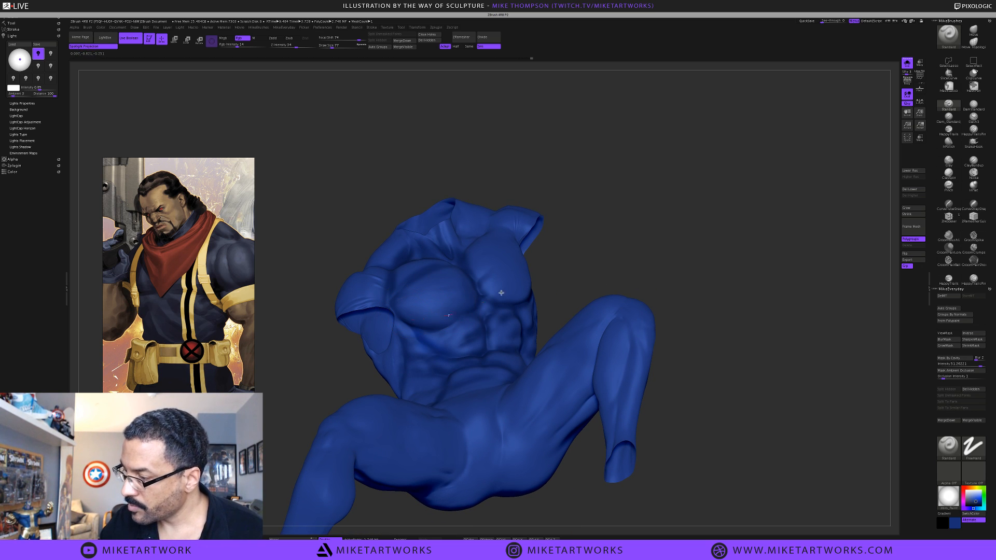
mouse_move(614, 277)
mouse_down()
mouse_move(631, 286)
mouse_move(635, 277)
mouse_up()
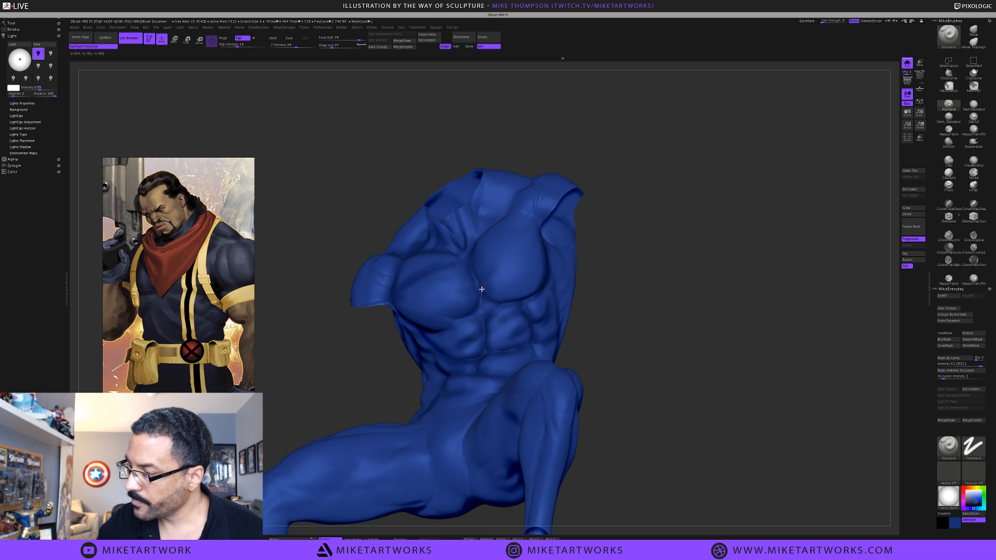
drag(639, 282, 616, 274)
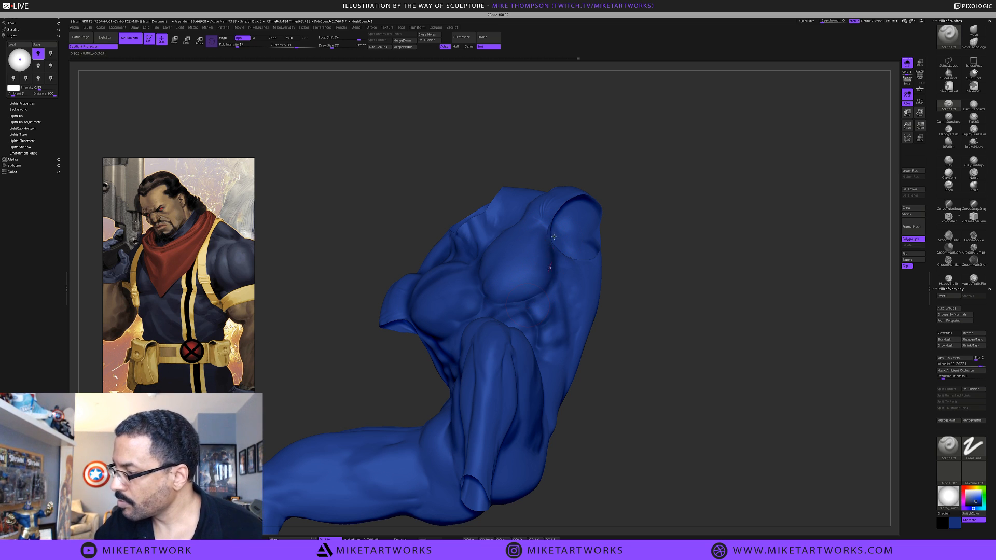
Adjust the blue brush colour and continue the soft highlights across the chest and upper abdomen
key(space)
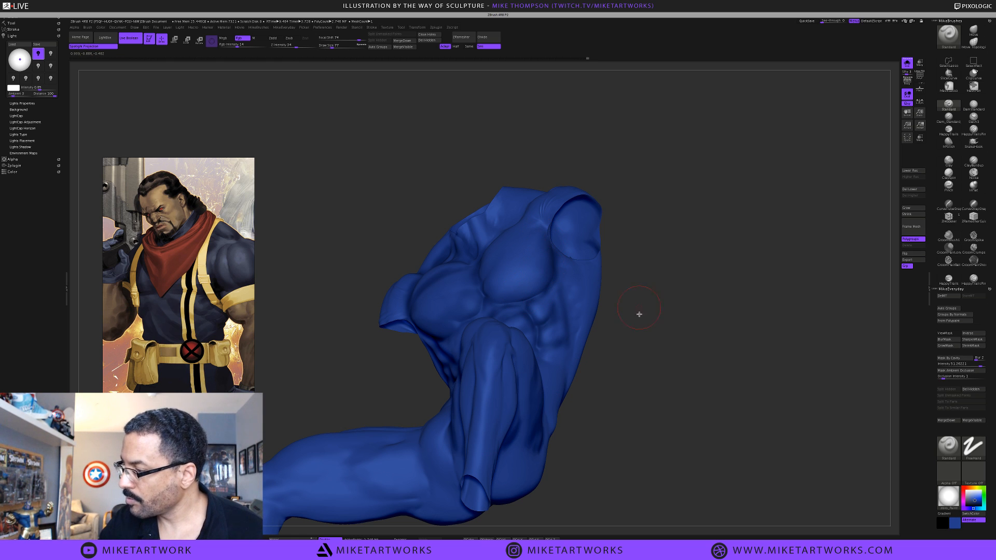
mouse_move(641, 331)
mouse_down()
mouse_move(640, 344)
mouse_move(398, 280)
mouse_up()
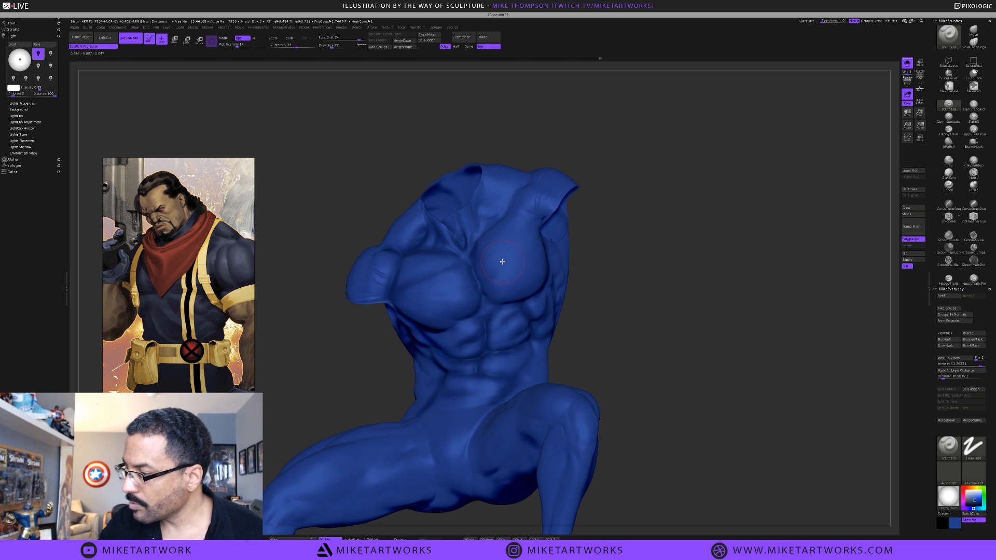
alt+drag(614, 358, 637, 329)
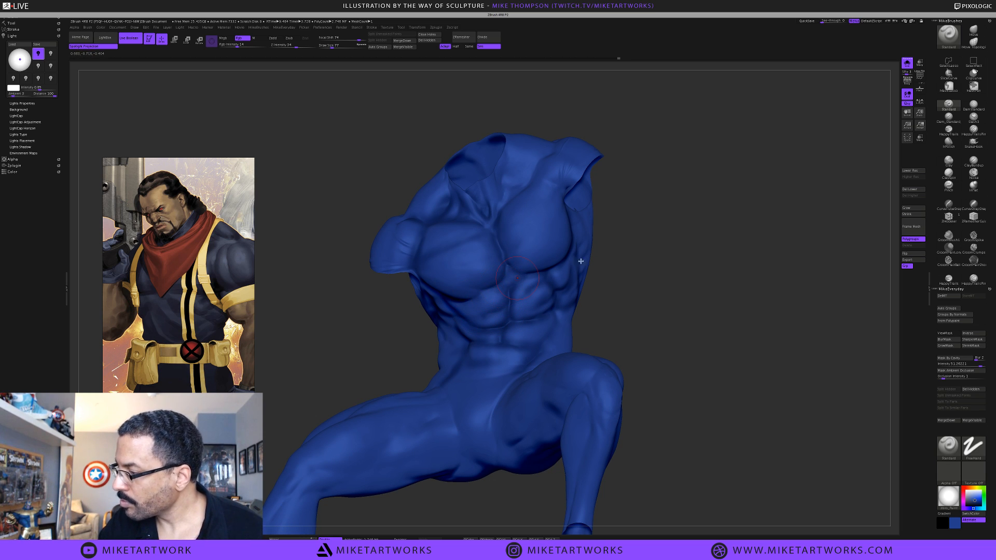
Bring all the character's parts back into view and hide the rifle subtool
click(907, 64)
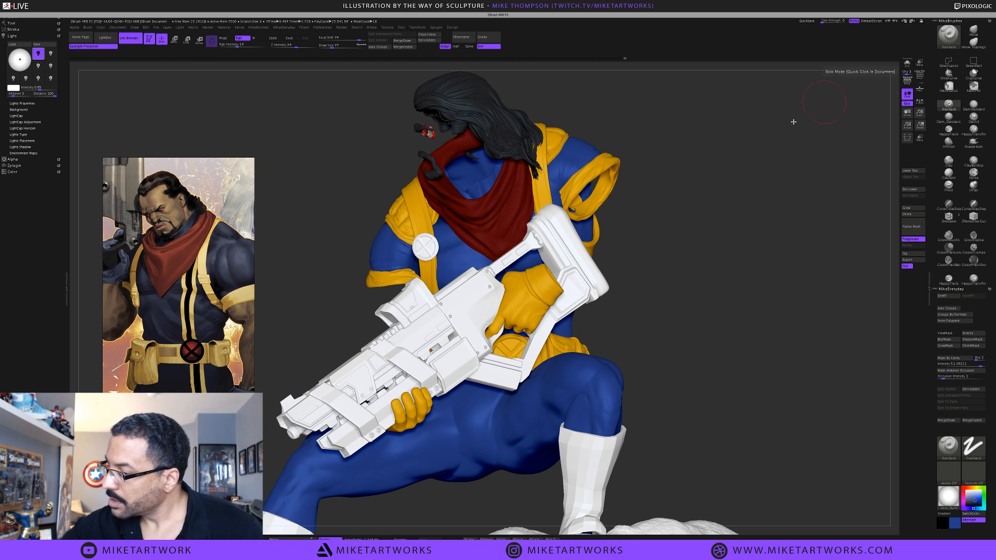
drag(774, 152, 775, 154)
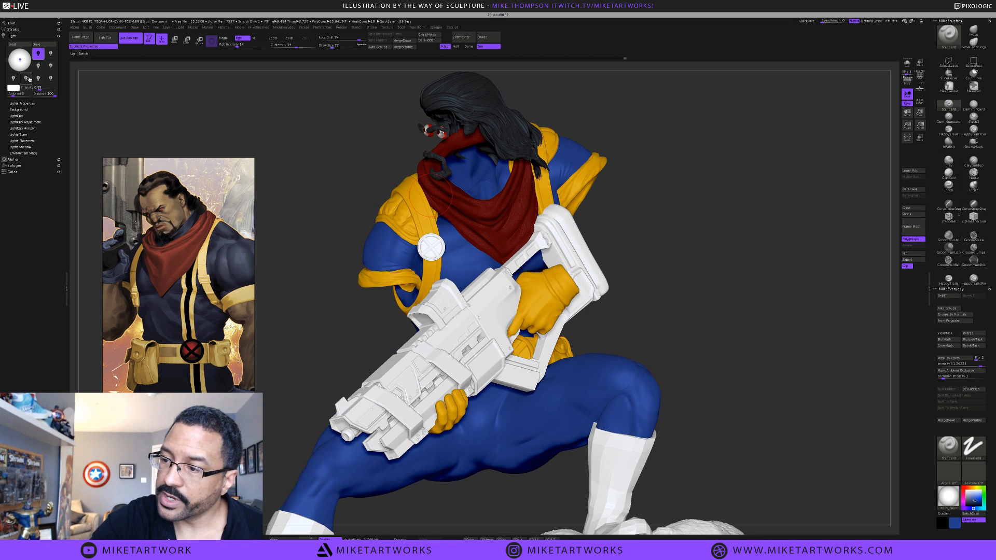
click(14, 24)
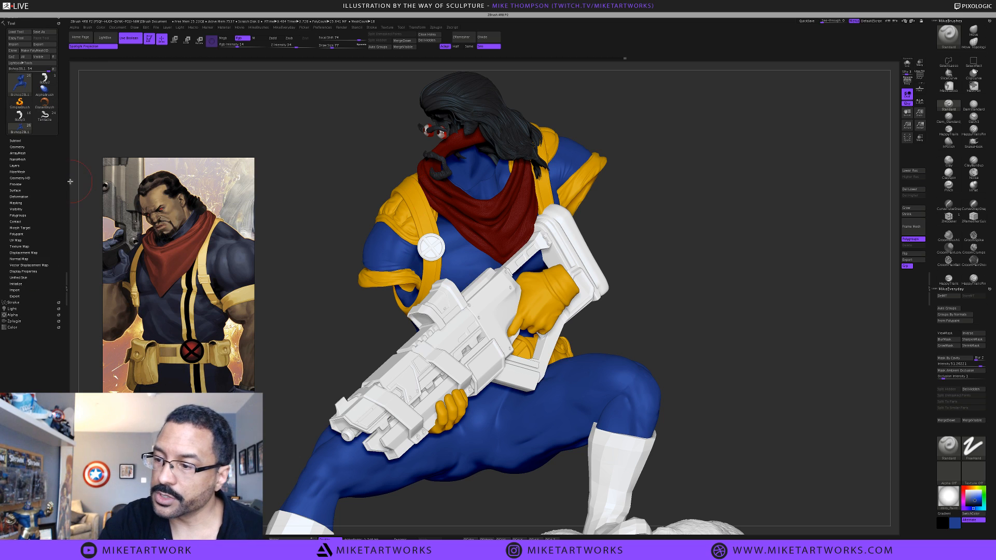
click(25, 139)
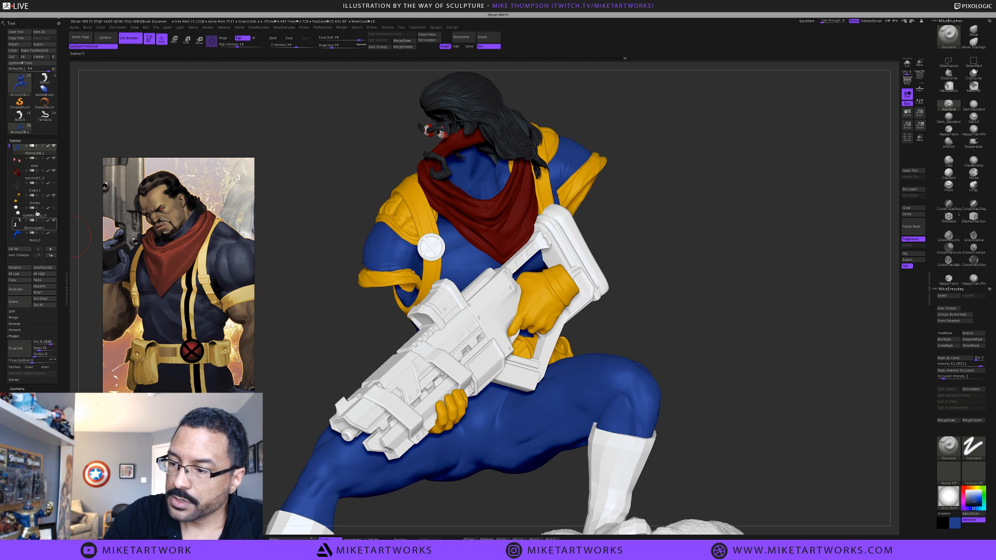
drag(9, 173, 9, 196)
click(54, 208)
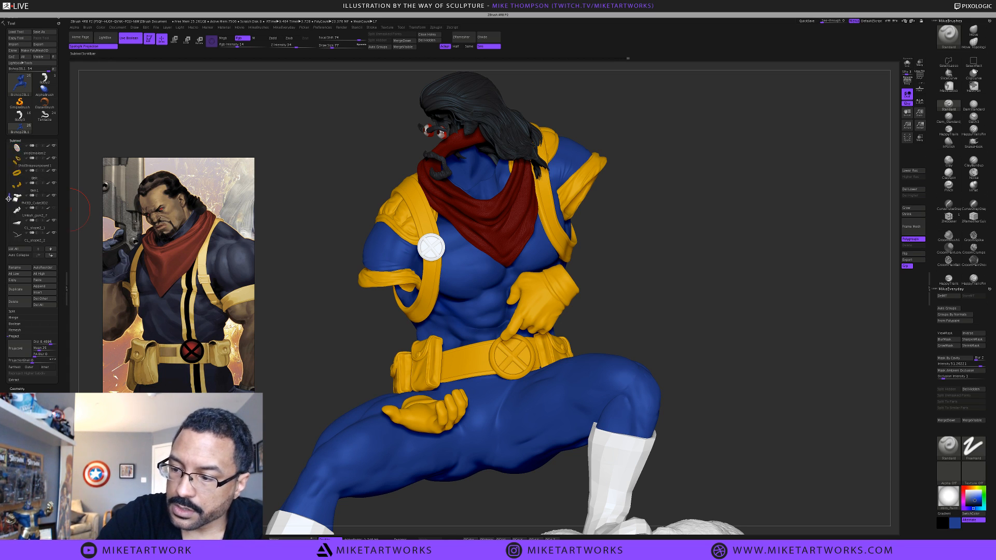
Hide the gloves subtool so the belt and torso are unobstructed
drag(9, 196, 9, 145)
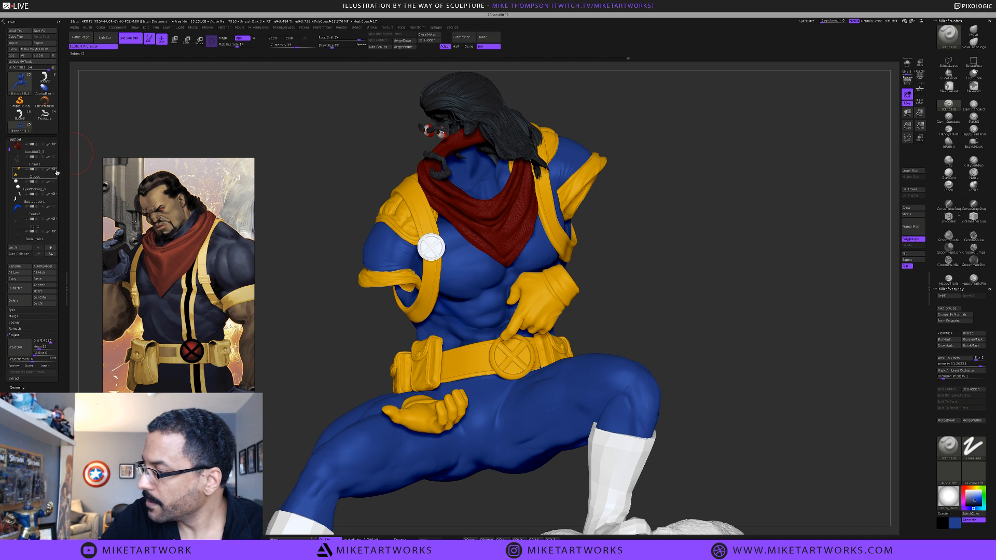
click(54, 169)
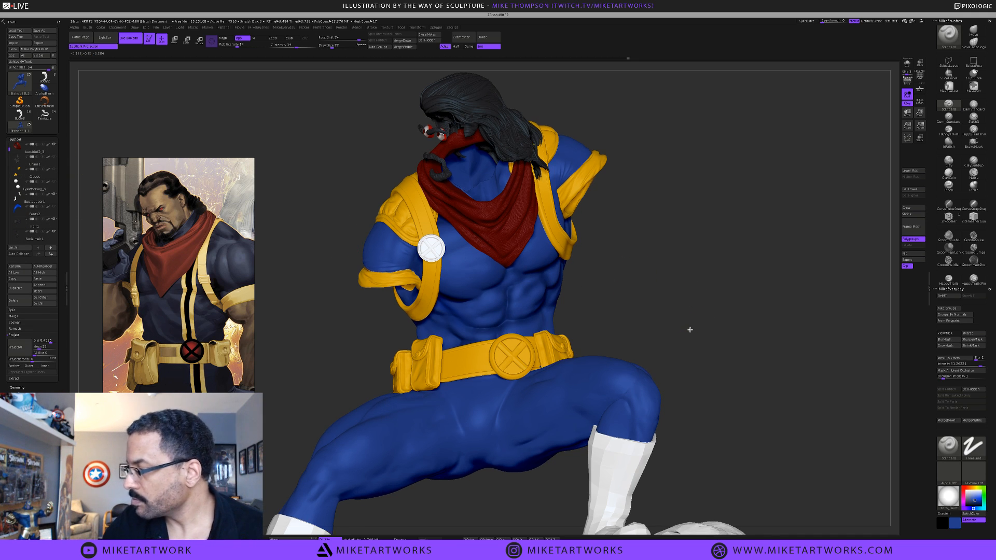
drag(689, 330, 714, 311)
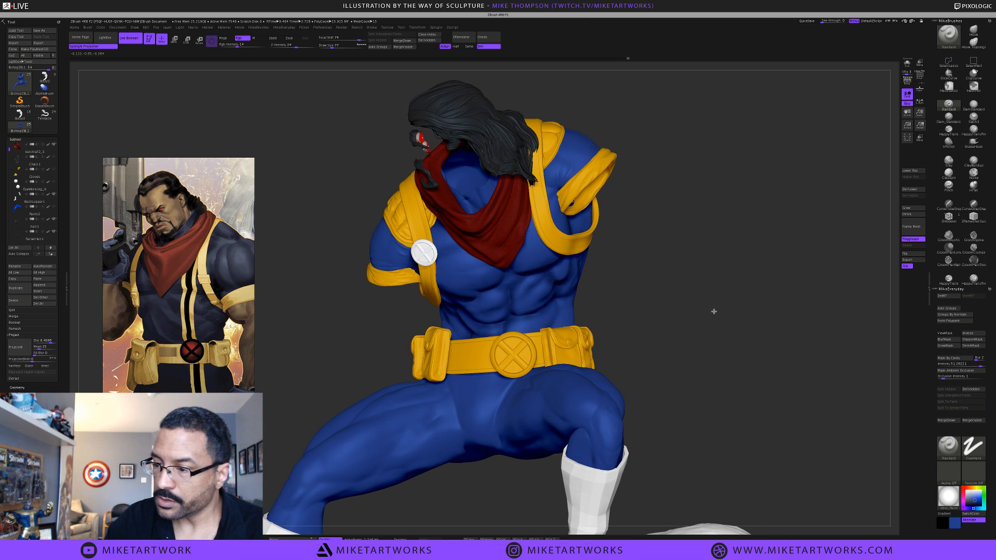
click(56, 169)
click(57, 170)
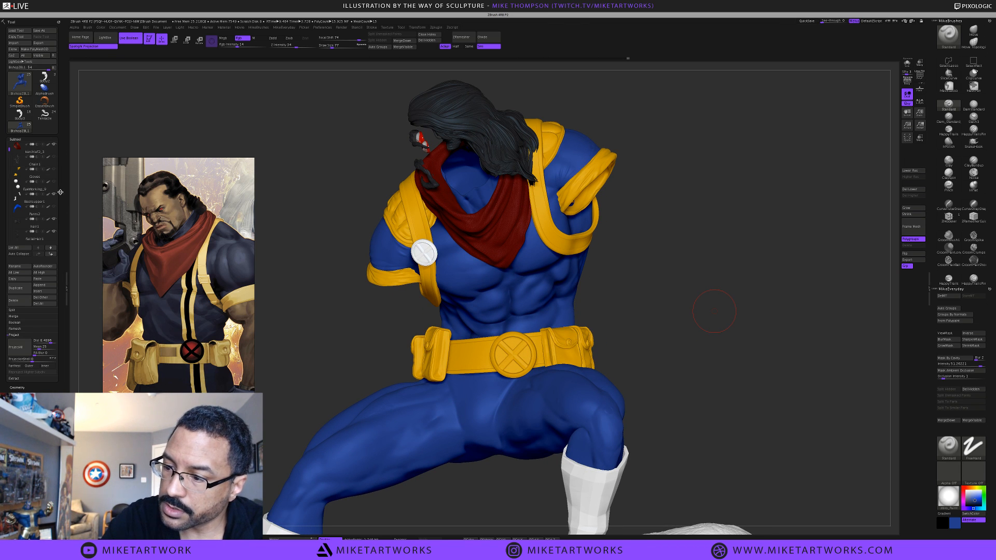
Hide the eyes and hair subtools
scroll(56, 156, up, 2)
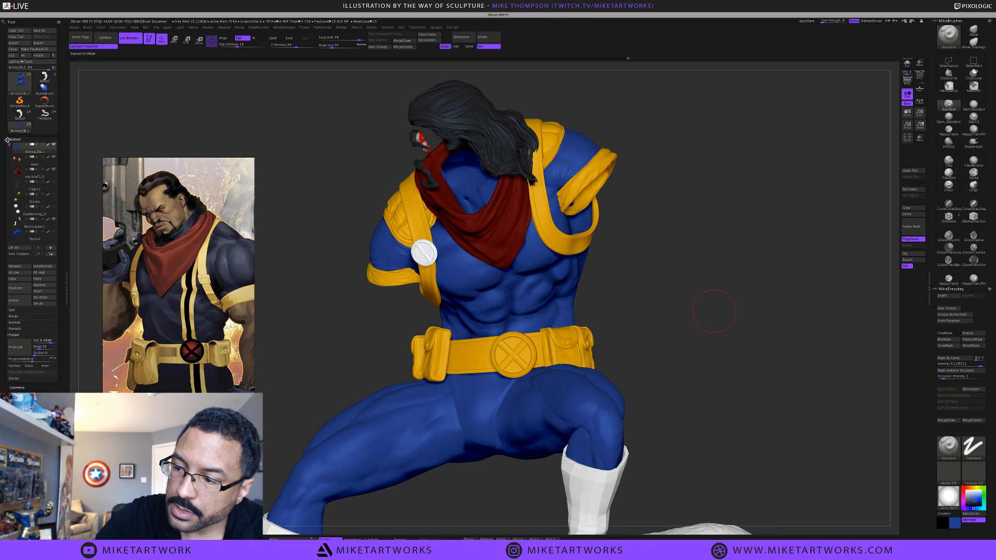
click(54, 156)
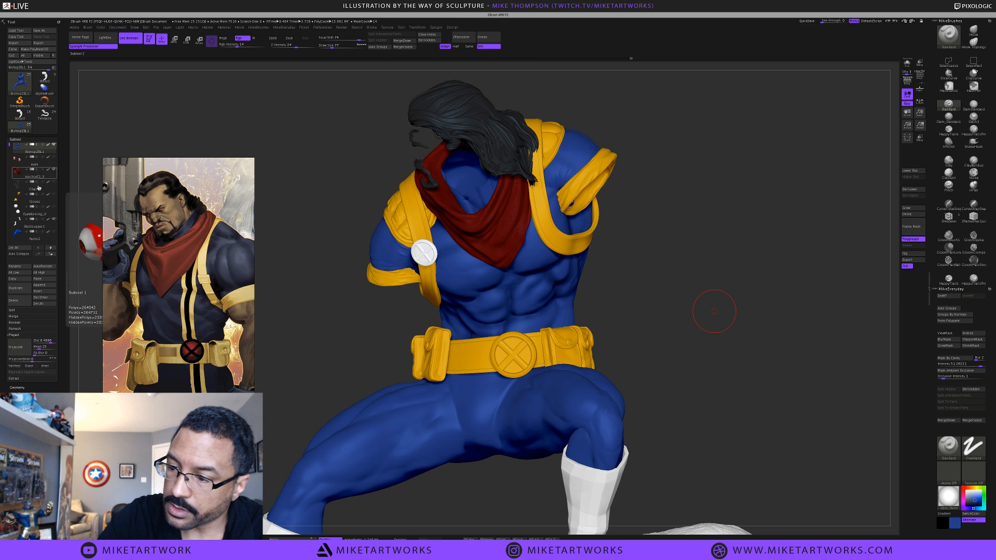
drag(9, 160, 10, 165)
scroll(54, 193, down, 5)
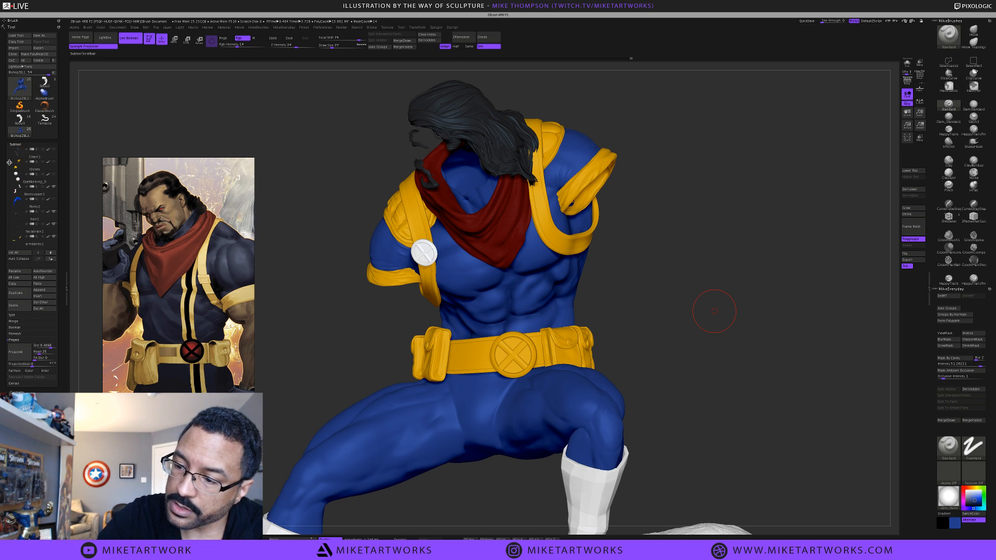
click(55, 199)
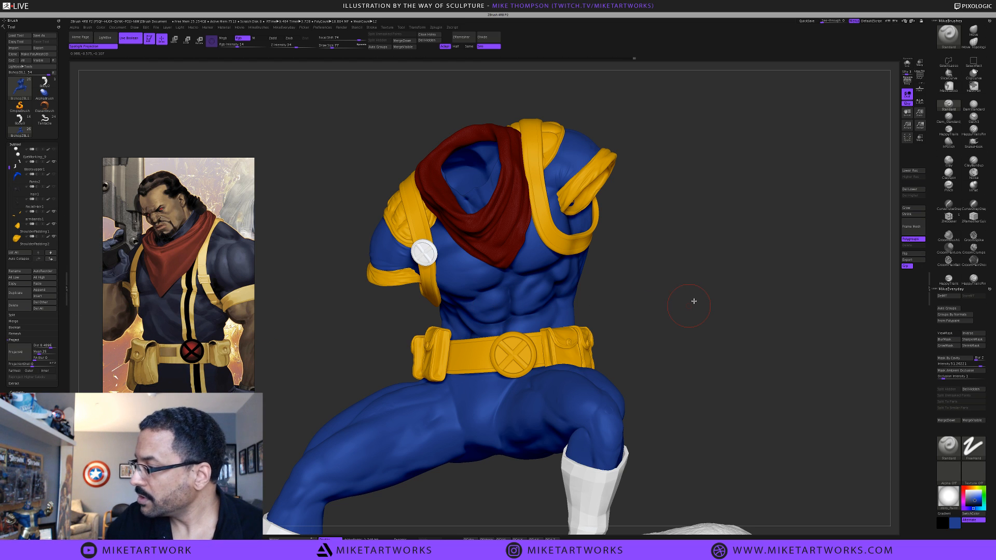
drag(693, 300, 671, 318)
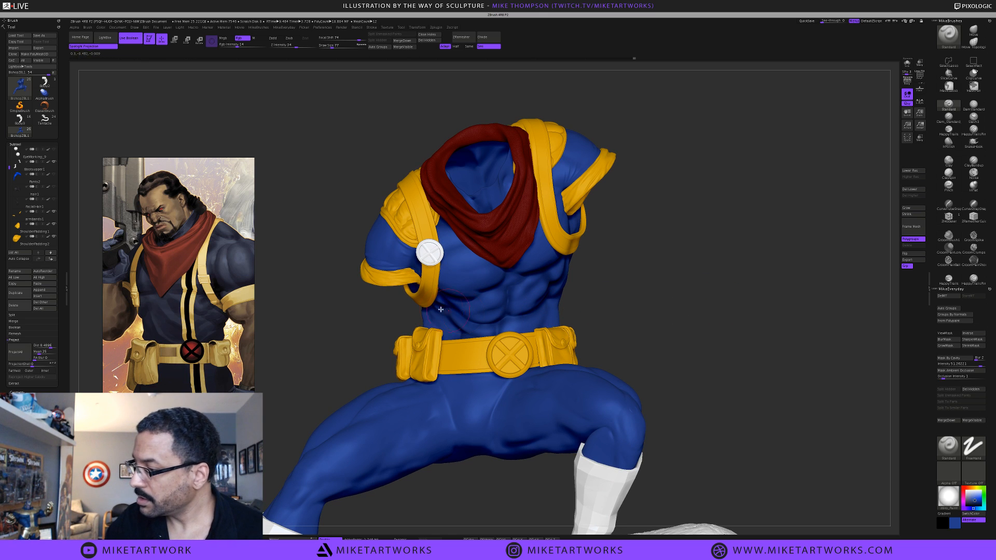
Isolate the body suit, choose a dark navy and shade the creases of the abdomen, ribs and pectorals
click(907, 63)
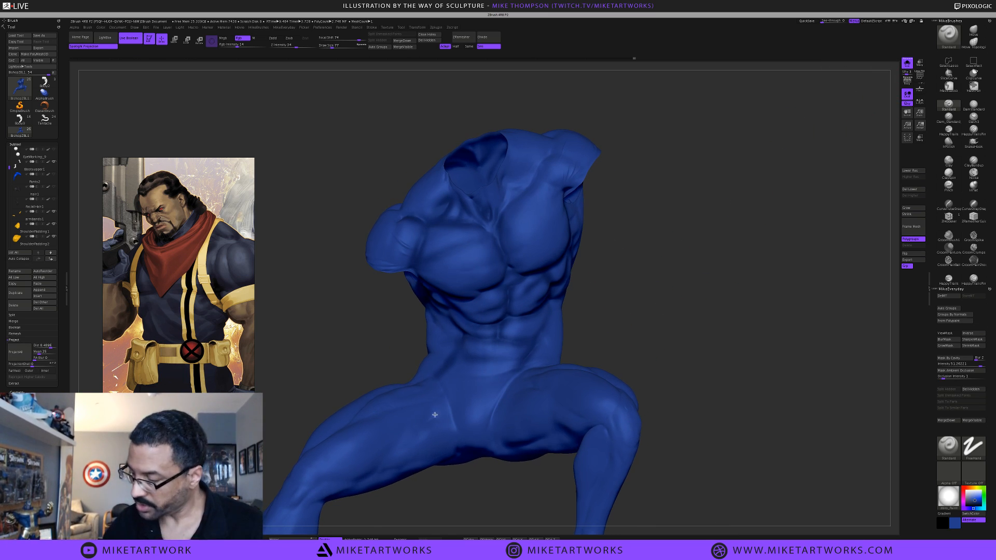
key(space)
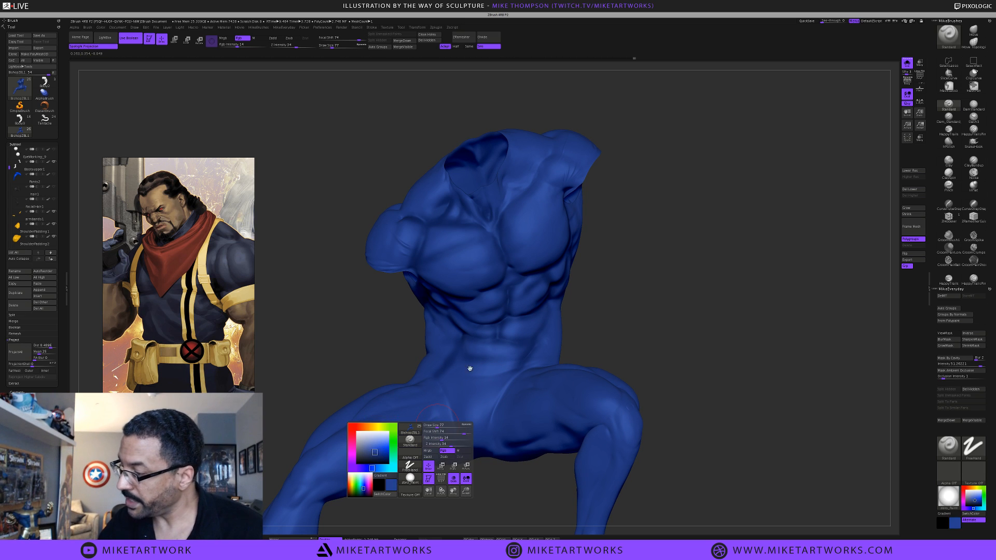
click(381, 458)
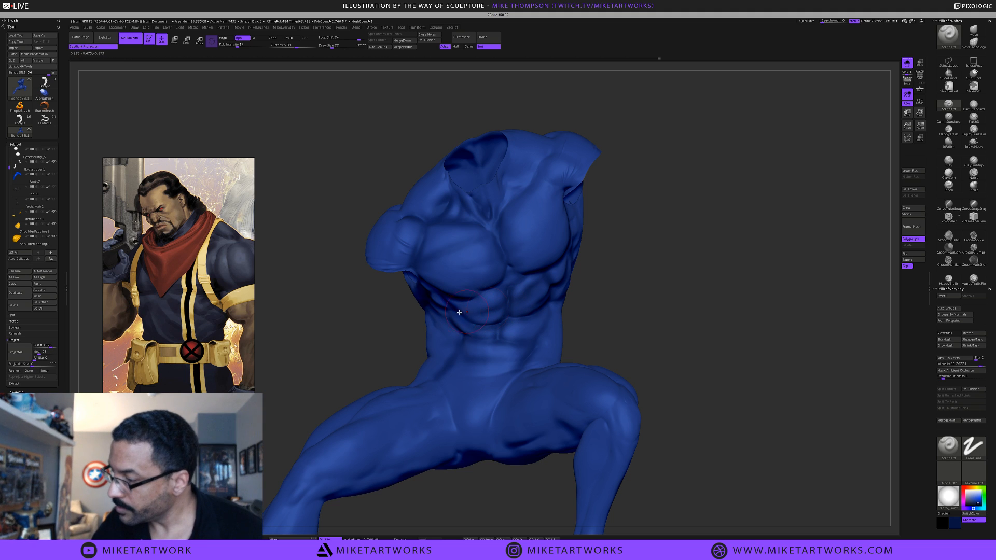
drag(645, 285, 647, 275)
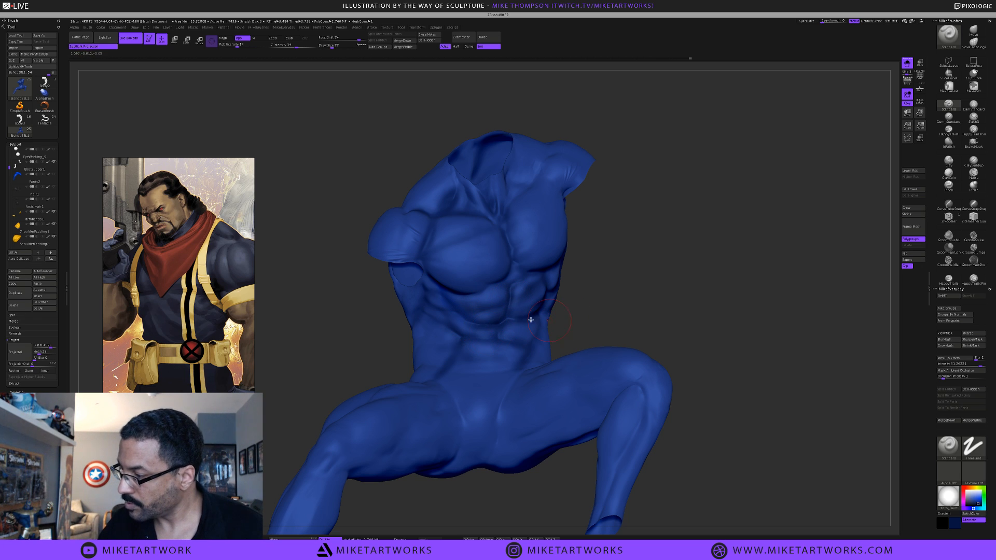
drag(642, 311, 617, 306)
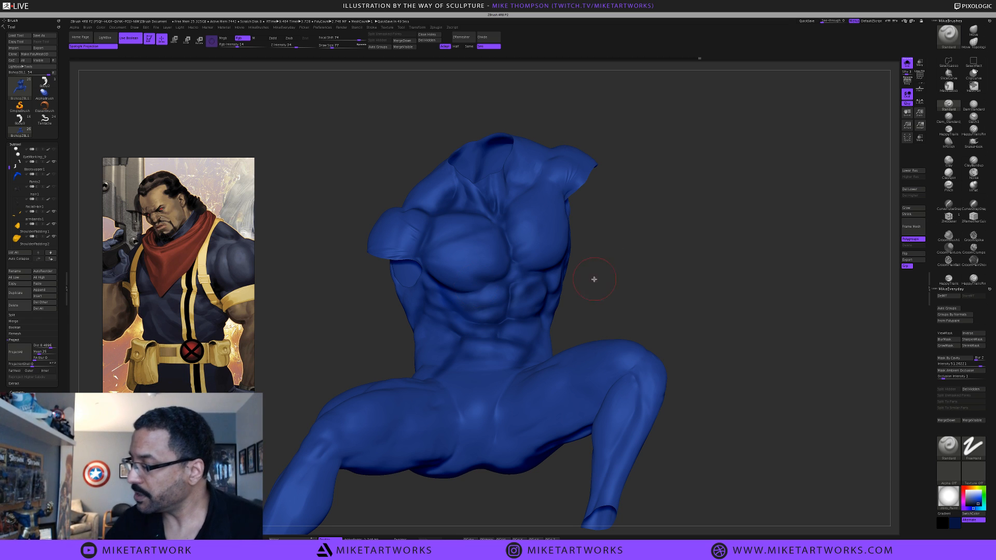
Choose a lighter blue and paint soft highlights on the raised abdominal and chest muscles
drag(594, 279, 600, 276)
drag(504, 298, 477, 307)
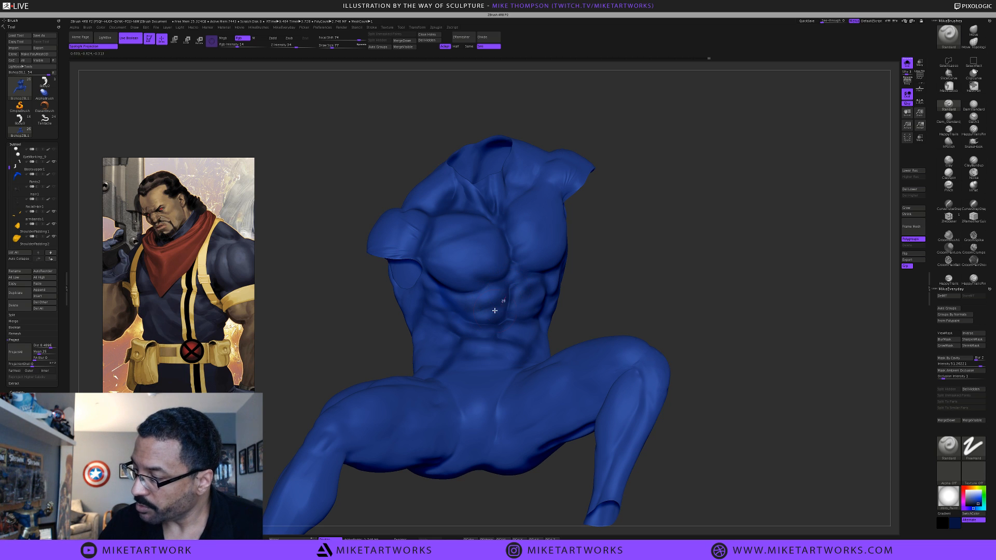
key(space)
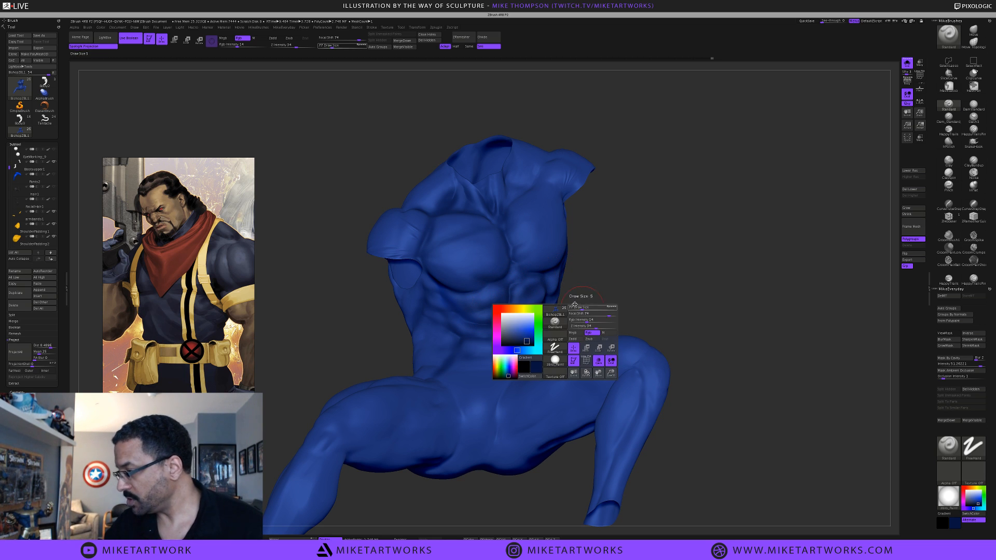
click(520, 335)
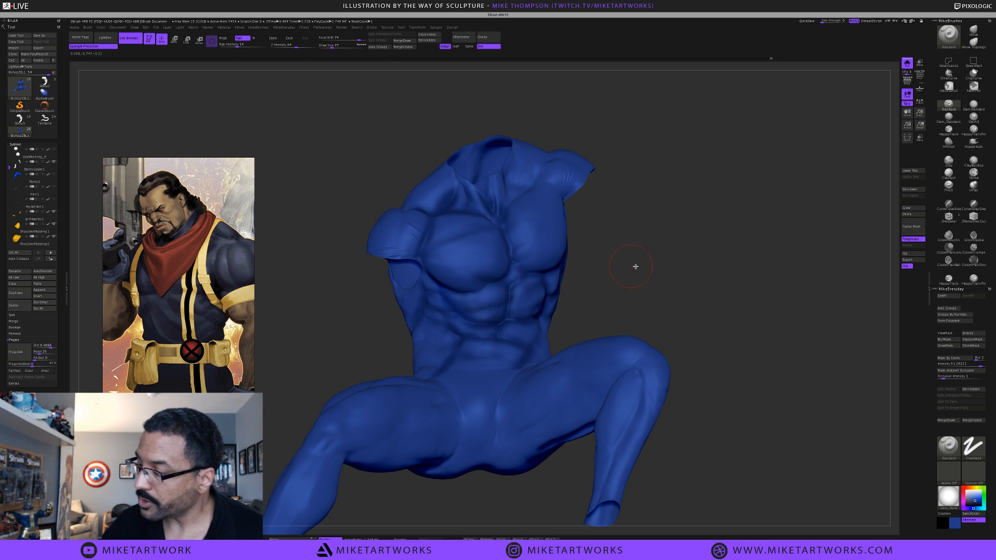
Choose a dark navy colour and a soft round alpha for the Standard brush
key(space)
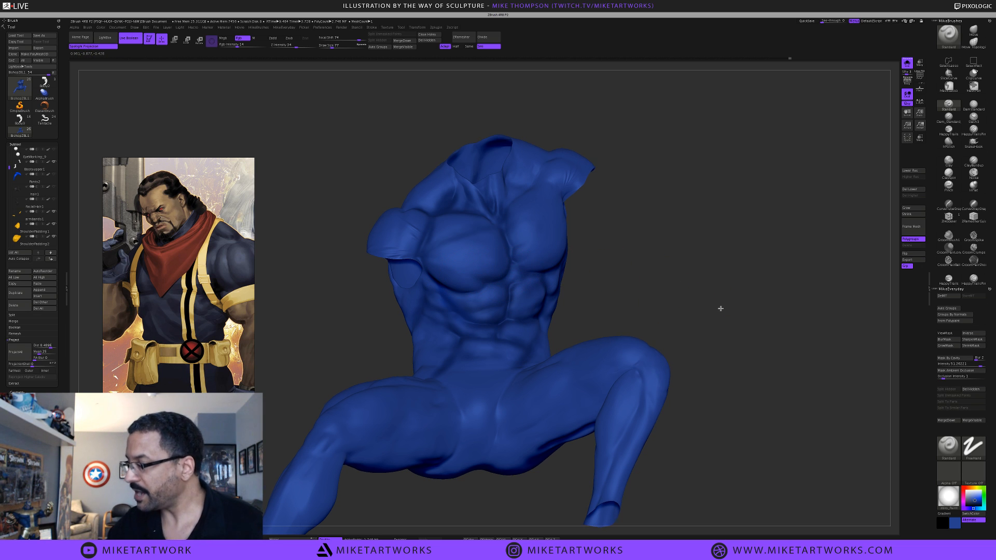
drag(718, 309, 729, 401)
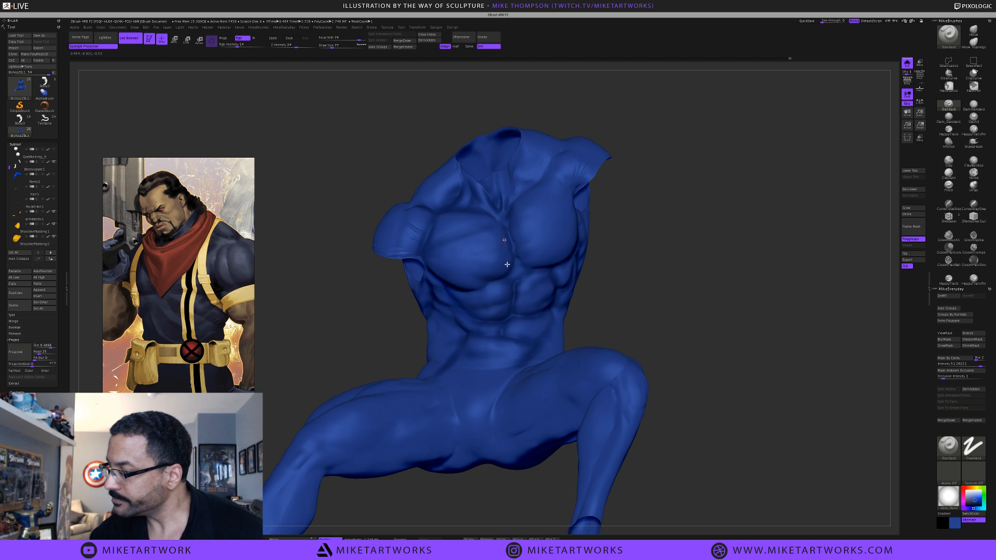
right_drag(501, 232, 498, 253)
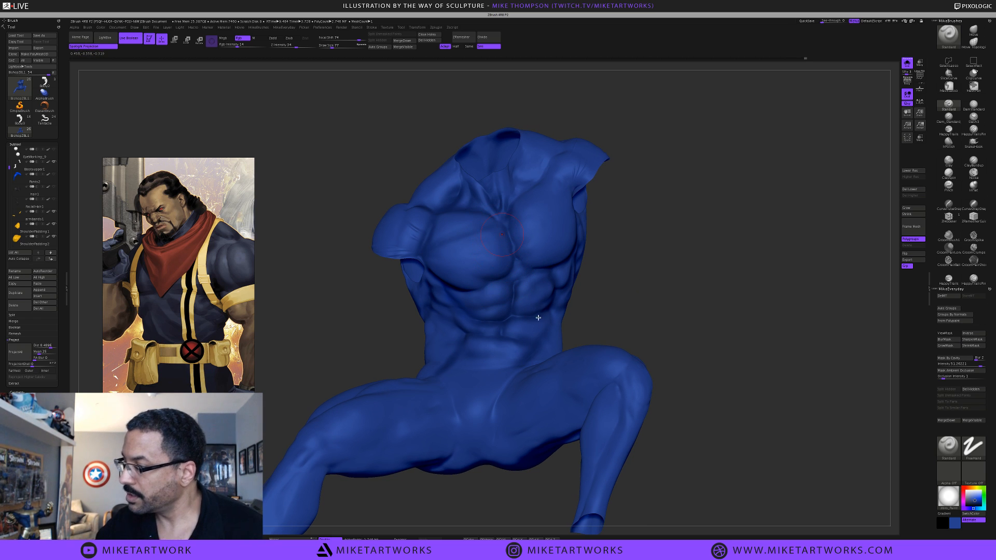
key(f)
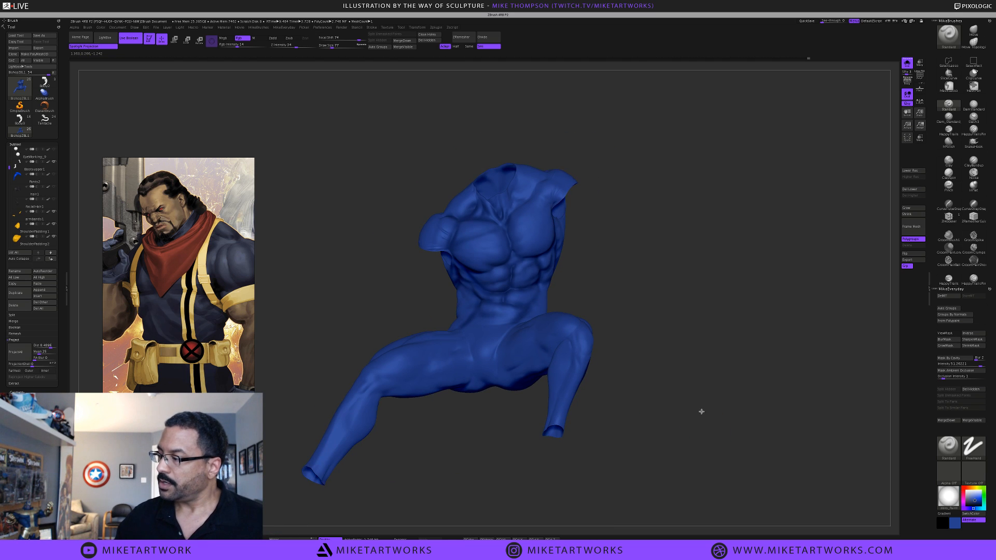
mouse_move(701, 412)
right_down()
mouse_move(685, 411)
mouse_move(684, 434)
mouse_move(662, 341)
mouse_move(518, 387)
right_up()
key(space)
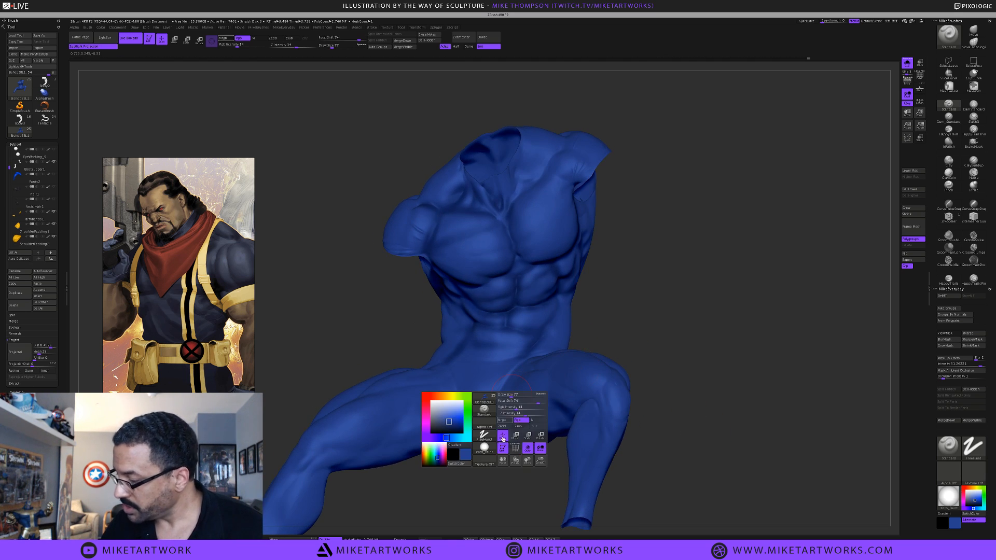
click(457, 429)
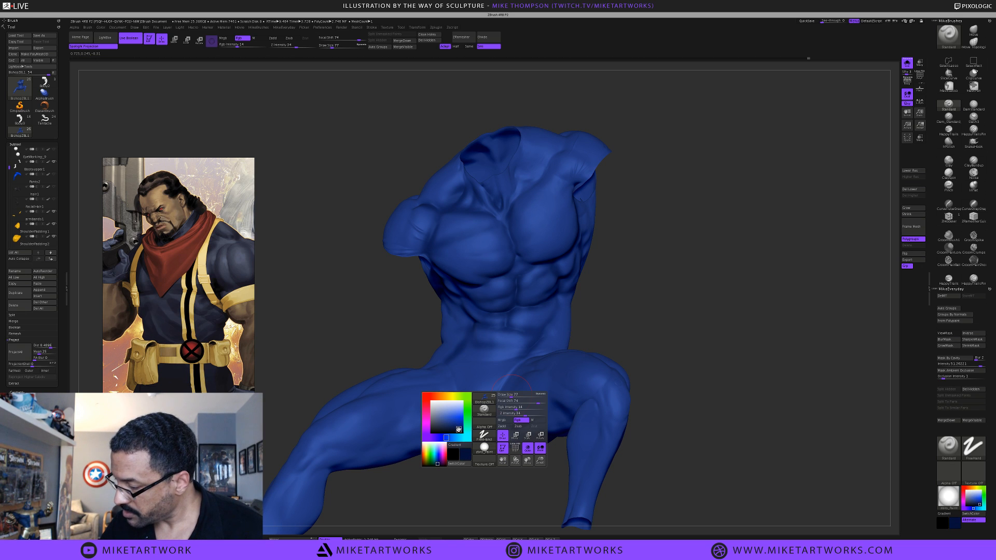
click(453, 429)
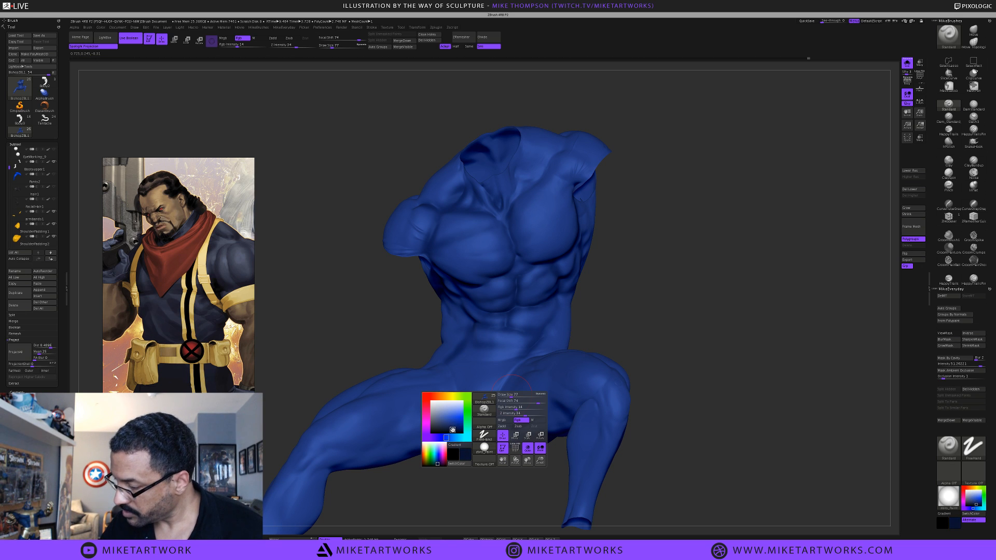
click(484, 424)
click(513, 432)
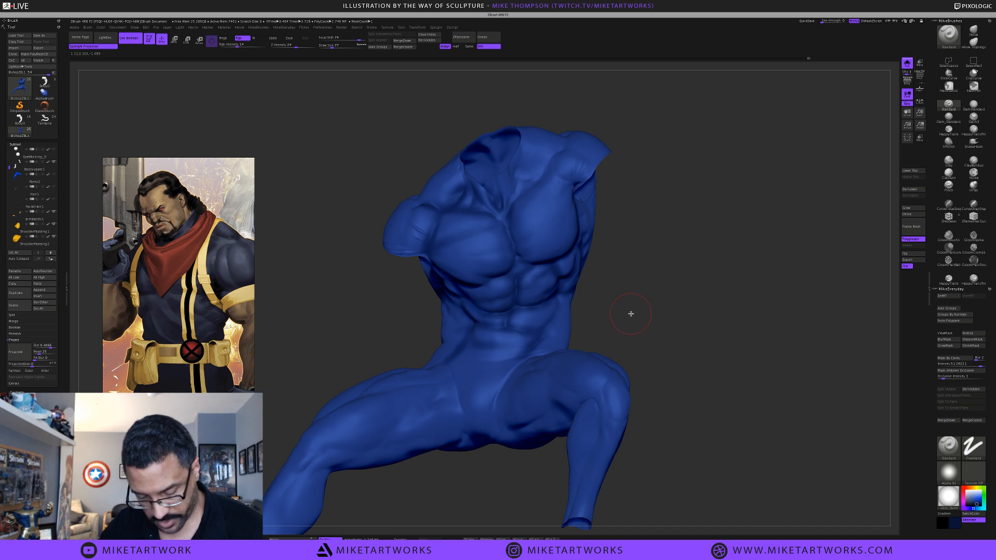
Reduce the brush's draw size to 27 and raise its RGB intensity to 25
key(s)
drag(627, 316, 627, 316)
key(space)
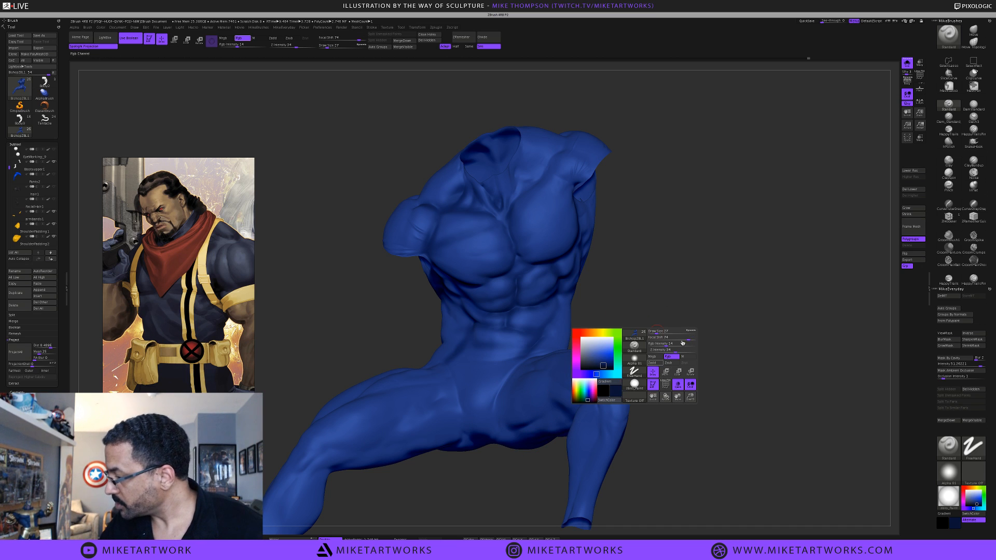
drag(665, 346, 675, 346)
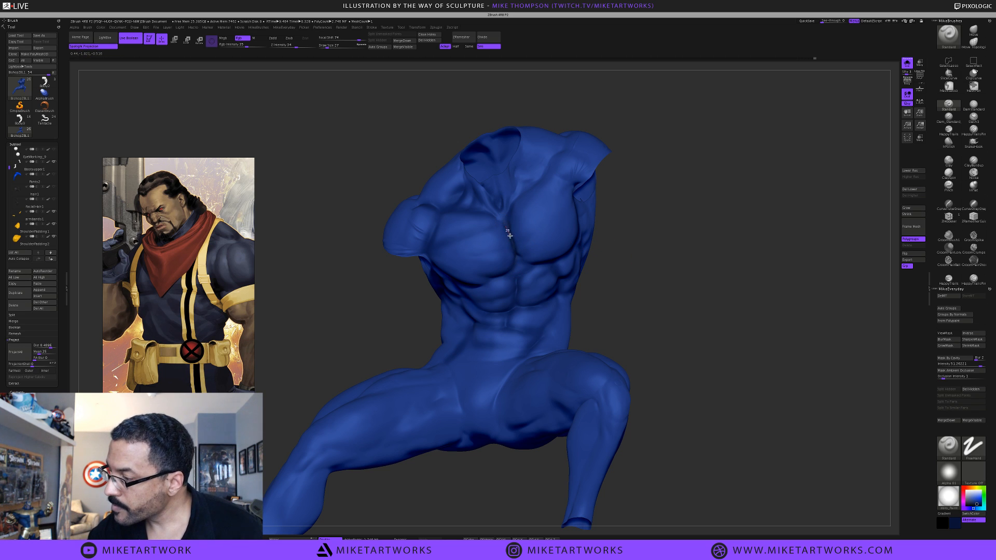
Paint navy lines into the sternum groove, beneath the pectorals and between the abdominal muscles of the body suit
mouse_move(659, 271)
mouse_down()
mouse_move(618, 251)
mouse_move(516, 258)
mouse_up()
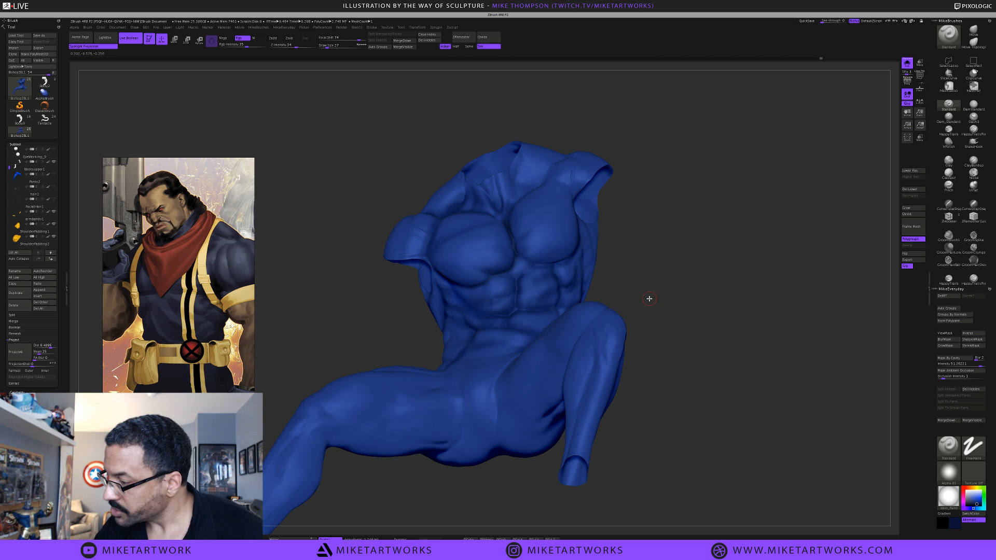
mouse_move(644, 297)
mouse_down()
mouse_move(664, 307)
mouse_move(672, 282)
mouse_up()
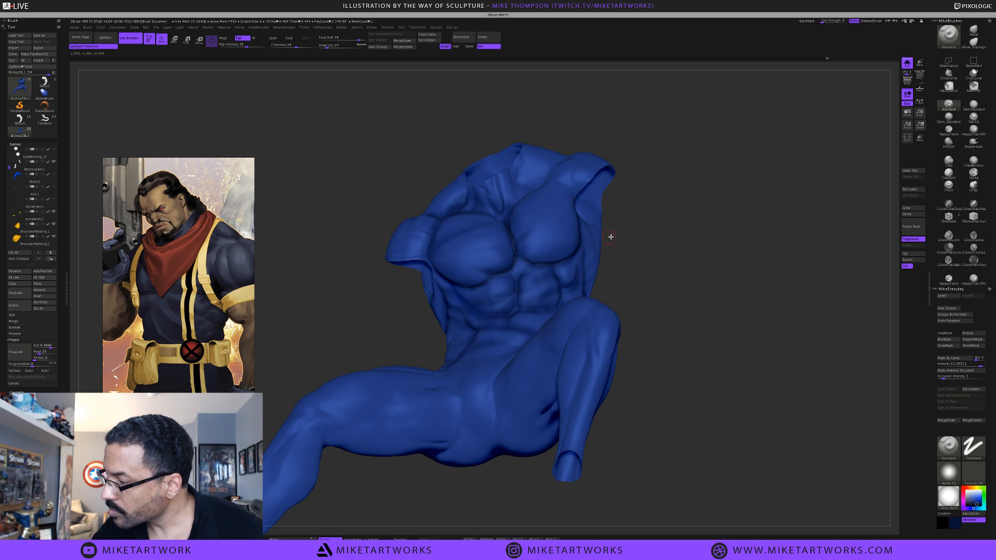
drag(641, 285, 642, 275)
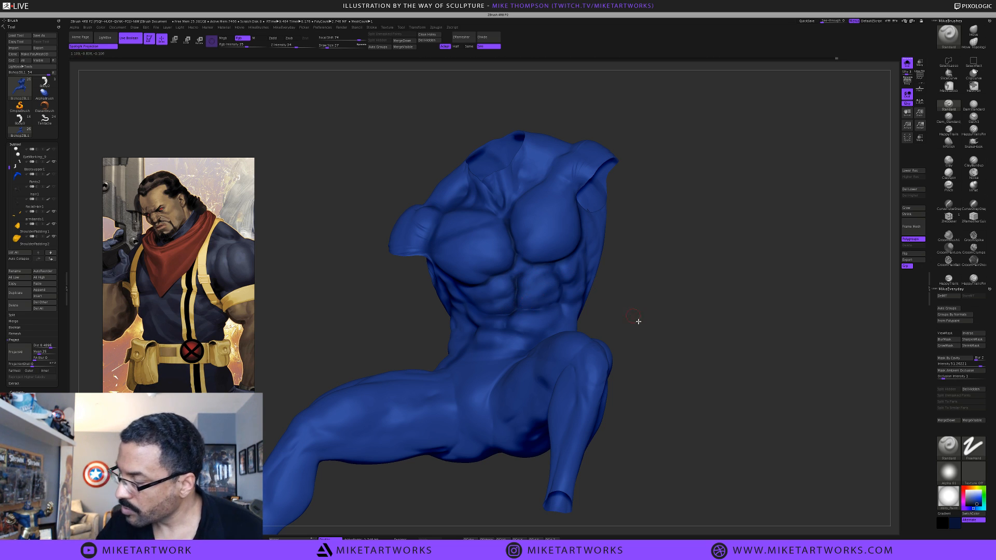
drag(638, 320, 661, 340)
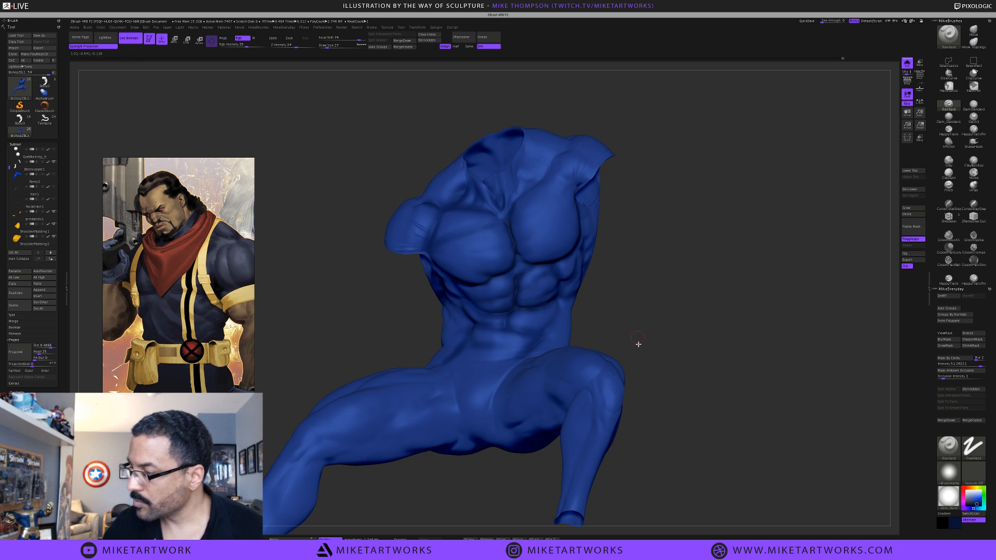
mouse_move(638, 344)
mouse_down()
mouse_move(667, 393)
mouse_move(667, 332)
mouse_up()
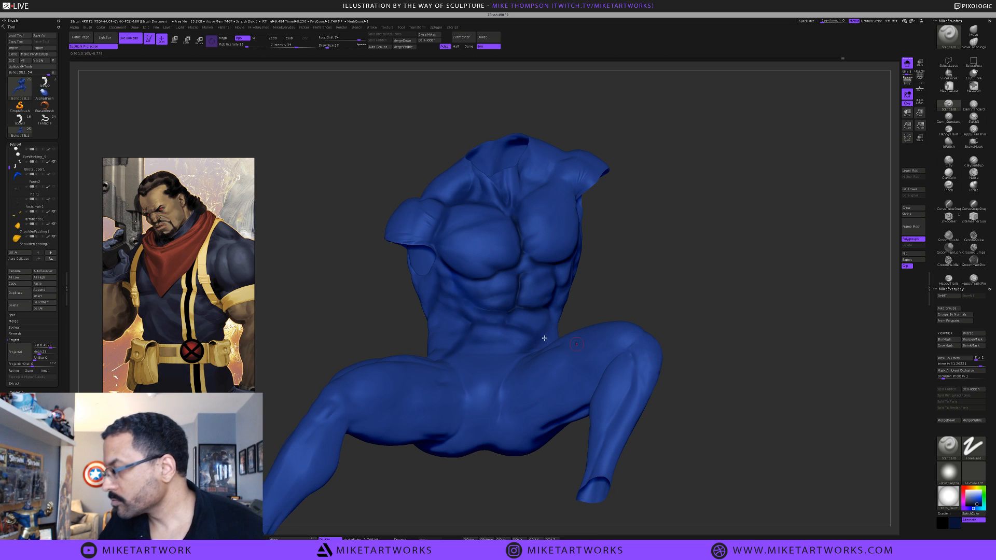
mouse_move(480, 309)
mouse_down()
mouse_move(525, 296)
mouse_move(475, 305)
mouse_move(507, 313)
mouse_up()
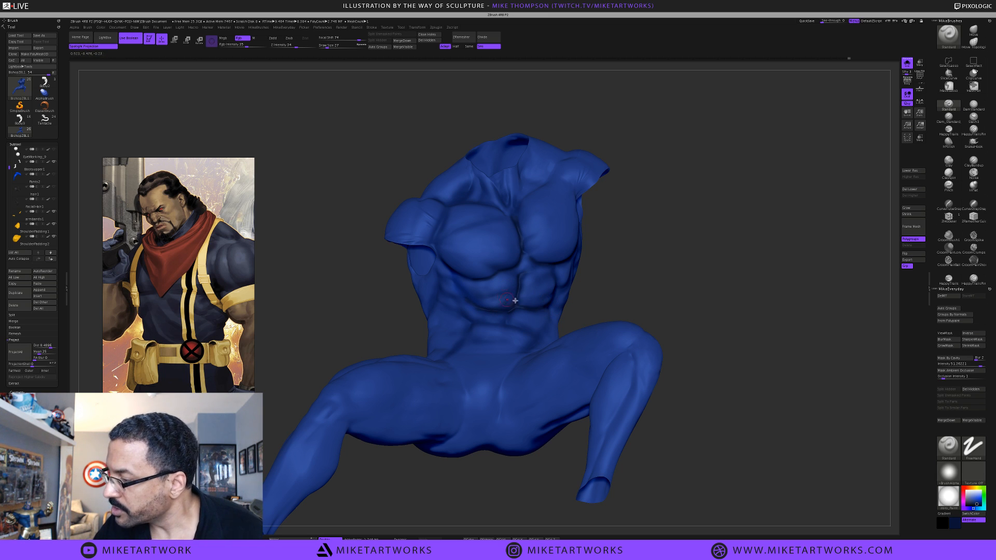
Deepen the navy shading around the lower abdominals, ribs and obliques on both sides of the torso
drag(698, 349, 454, 290)
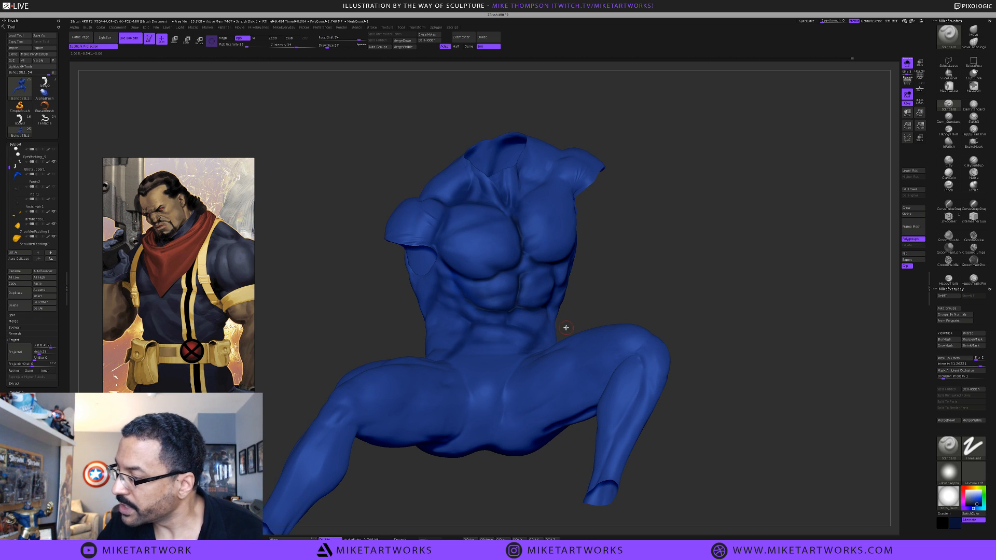
mouse_move(689, 316)
mouse_down()
mouse_move(692, 327)
mouse_move(673, 330)
mouse_move(573, 282)
mouse_up()
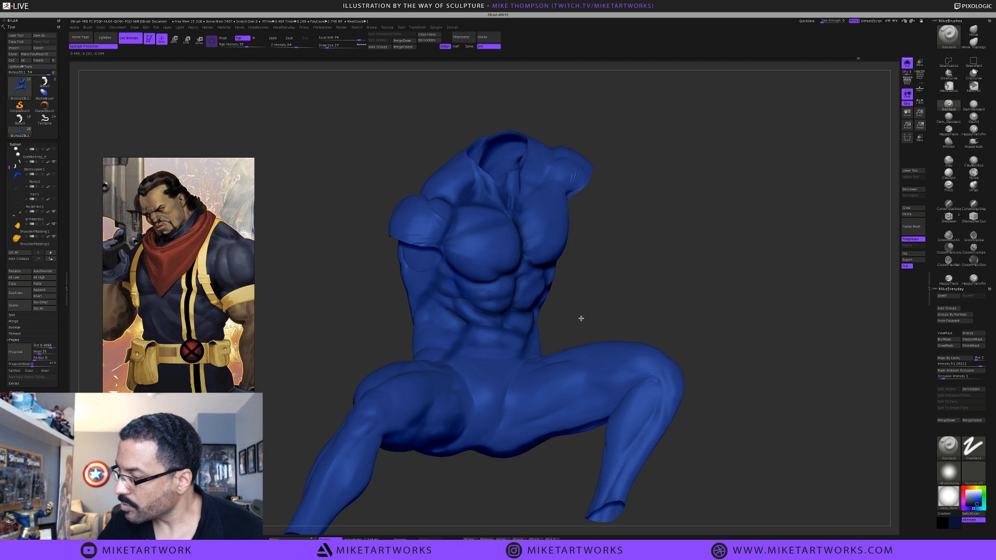
mouse_move(610, 312)
mouse_down()
mouse_move(614, 300)
mouse_move(505, 318)
mouse_up()
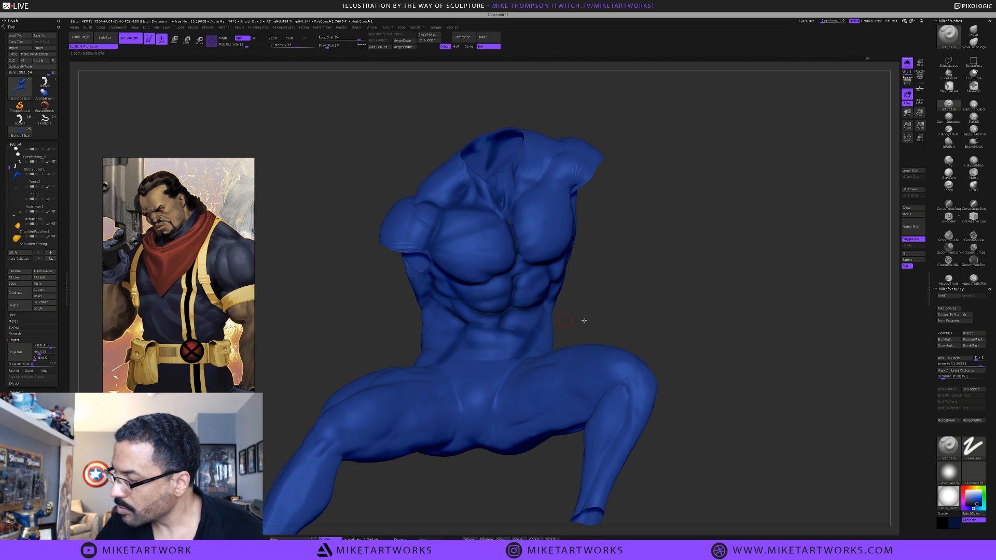
drag(584, 318, 627, 327)
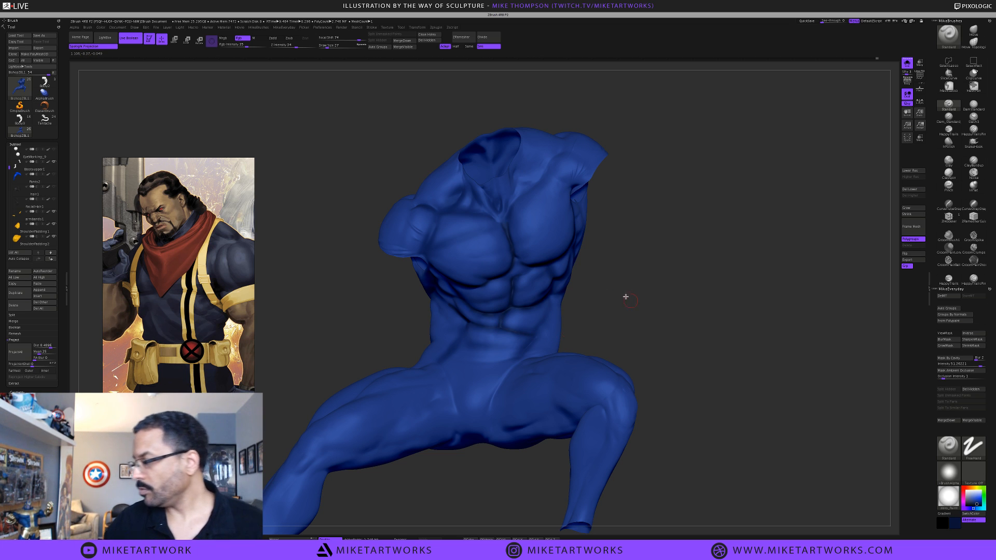
drag(624, 293, 632, 292)
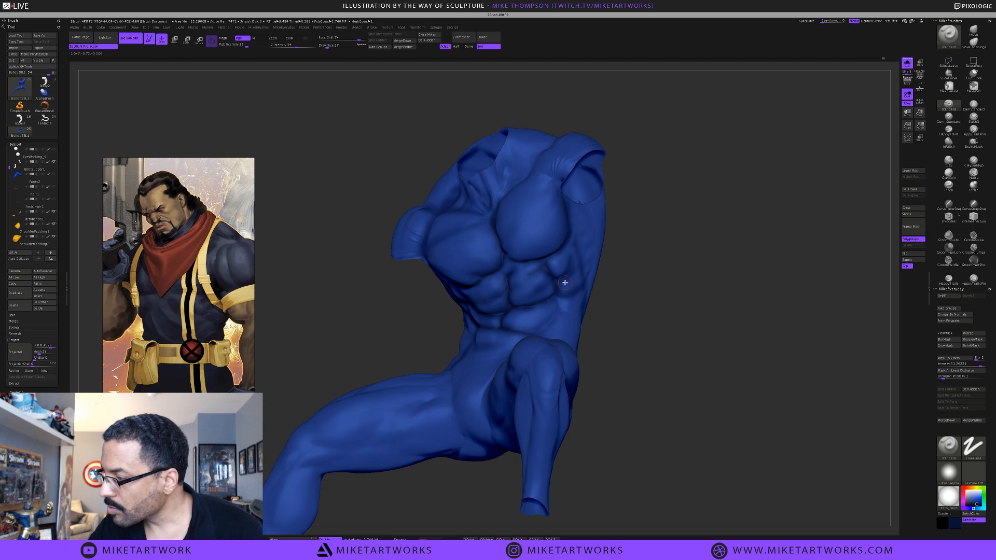
drag(622, 291, 571, 273)
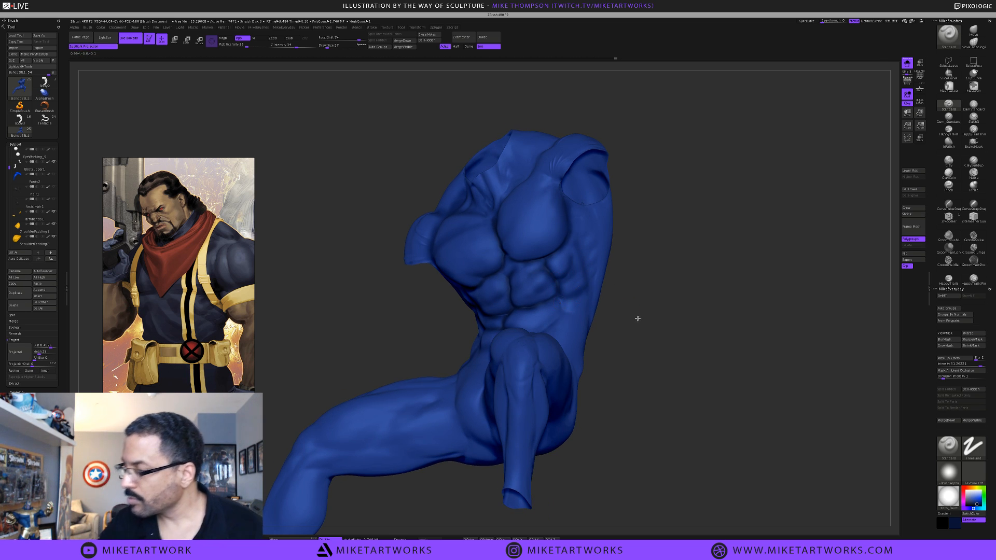
mouse_move(638, 317)
mouse_down()
mouse_move(662, 342)
mouse_move(672, 387)
mouse_move(674, 375)
mouse_move(682, 382)
mouse_move(712, 366)
mouse_up()
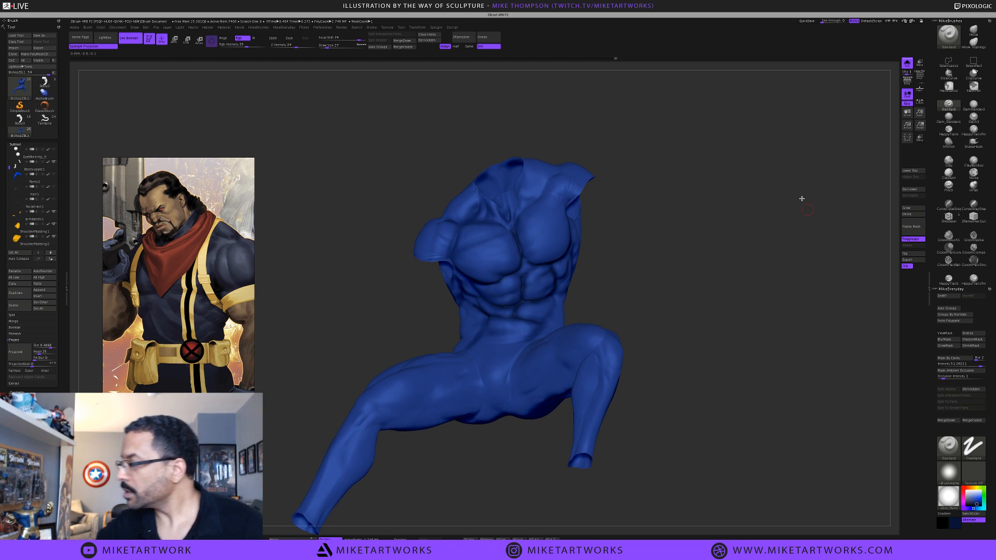
Show all visible subtools to examine the shaded suit with its belt and straps, and isolate the body suit again
click(878, 155)
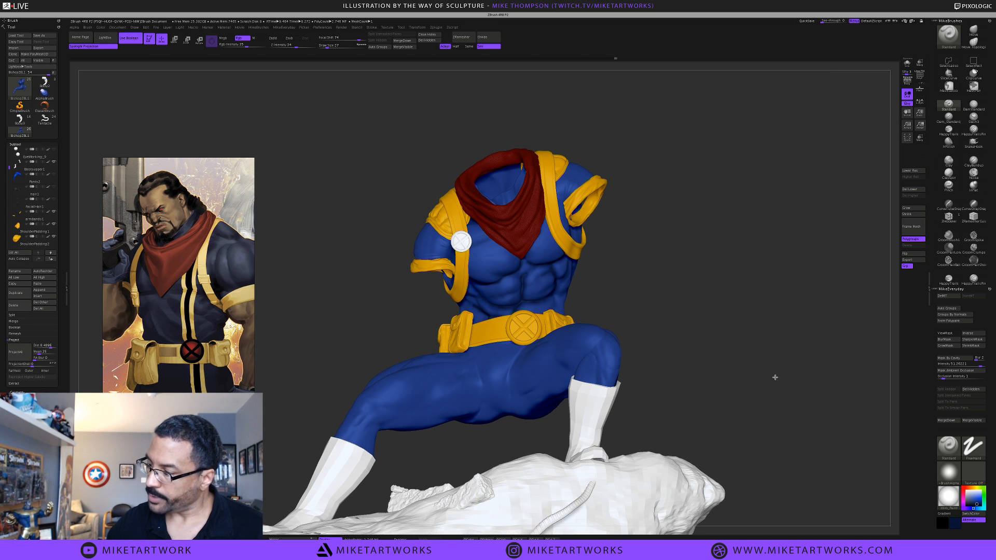
drag(774, 377, 770, 379)
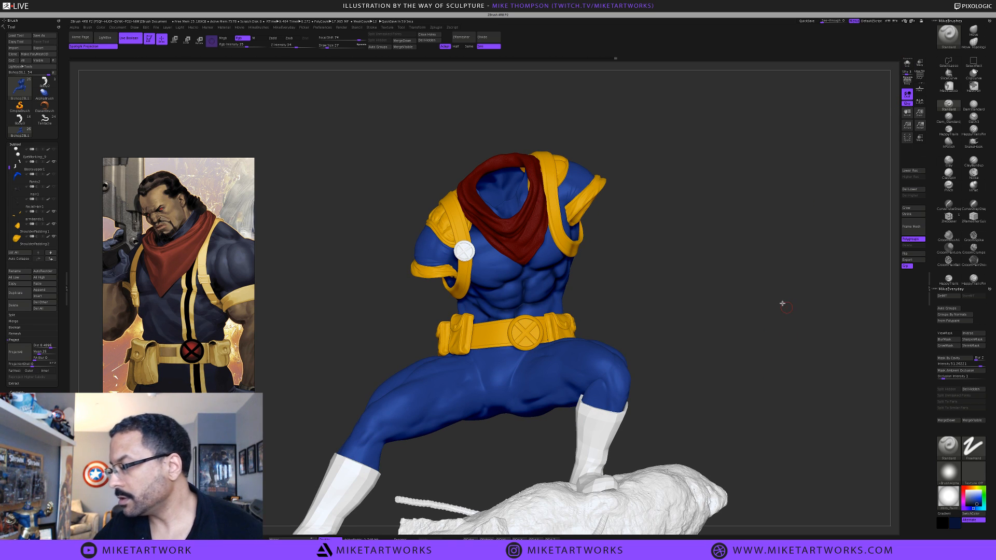
drag(784, 304, 806, 289)
click(907, 63)
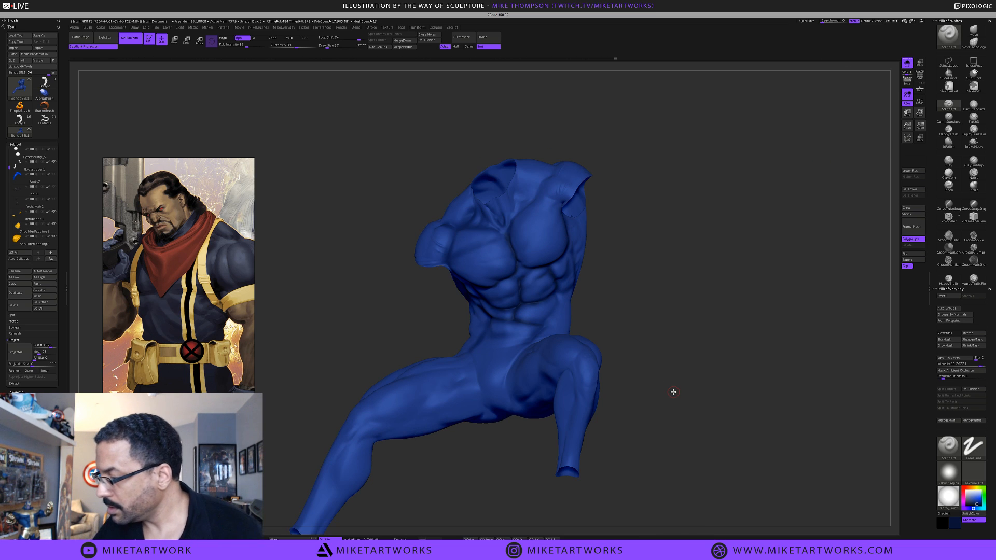
Shade the hip and groin creases and the muscle grooves of the upper thighs with dark navy
drag(670, 409, 684, 293)
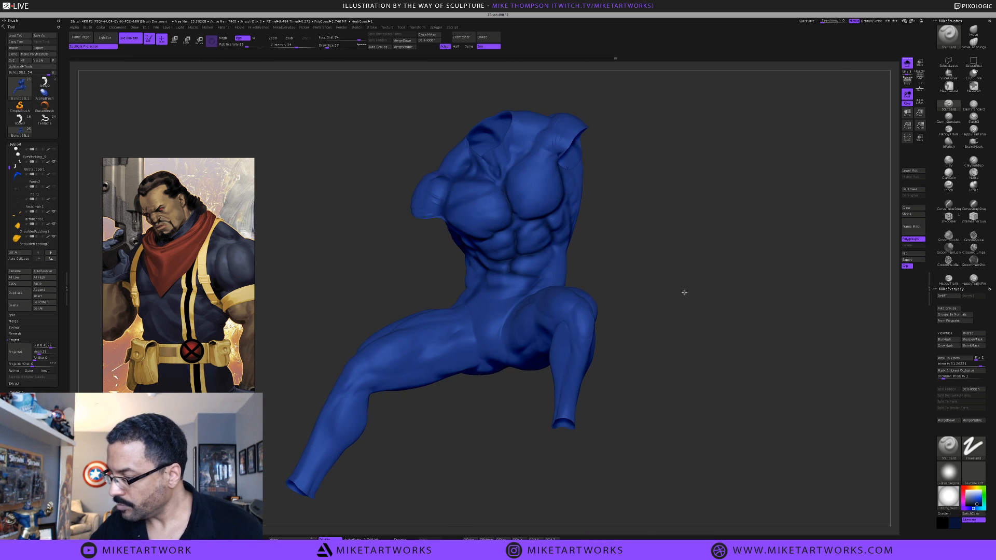
drag(677, 379, 682, 371)
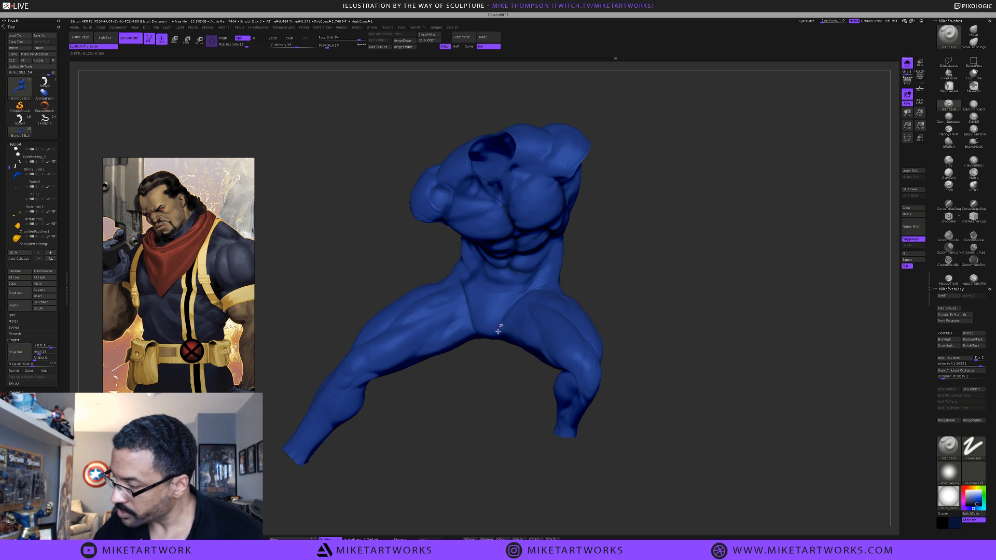
drag(614, 281, 599, 280)
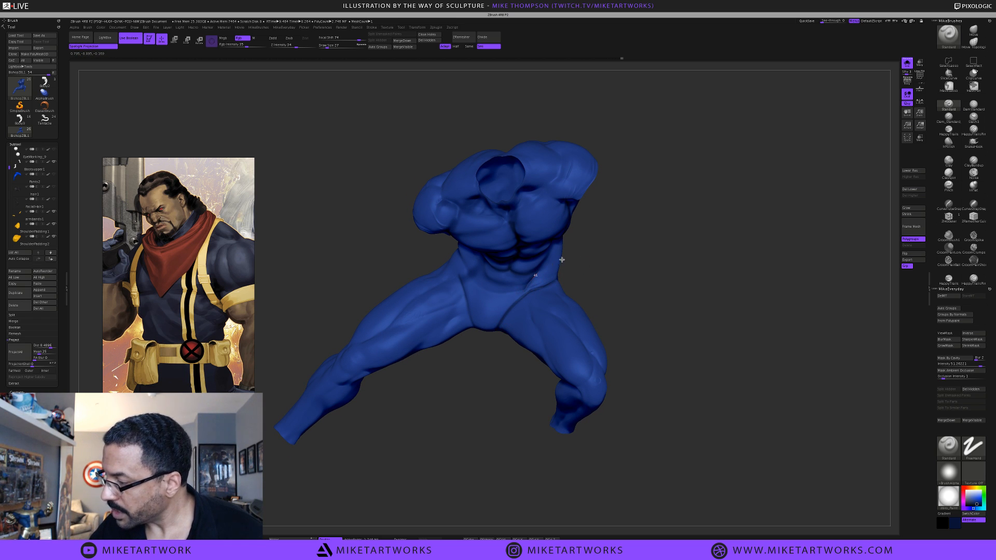
drag(601, 261, 523, 291)
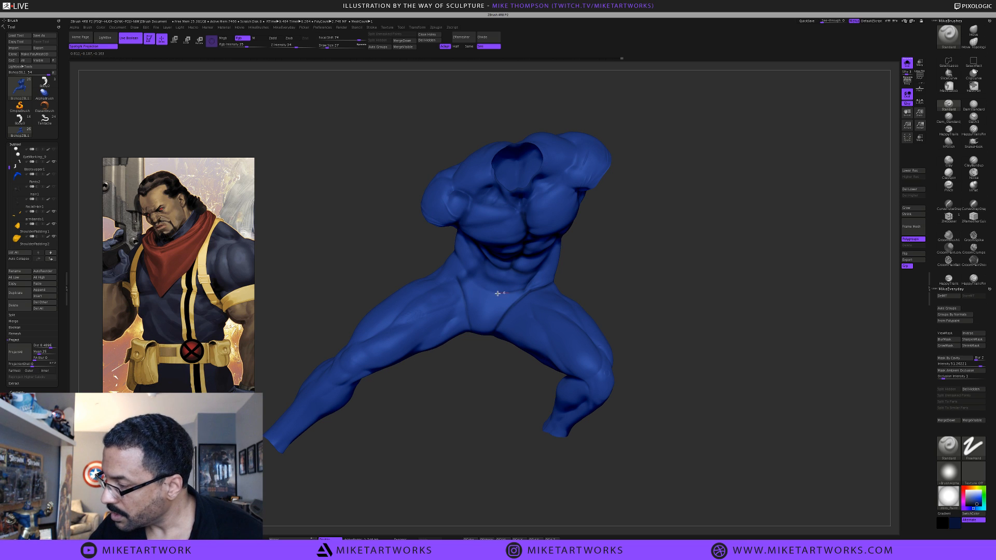
drag(626, 260, 457, 292)
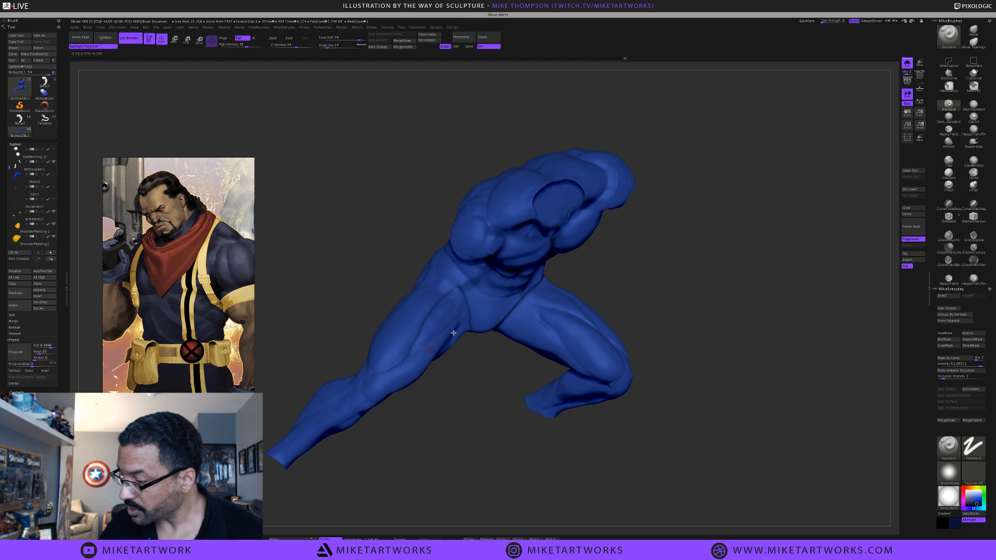
drag(462, 414, 462, 409)
Darken the upper-torso creases beneath the arm, and turn off the isolation so the other costume parts show again
key(space)
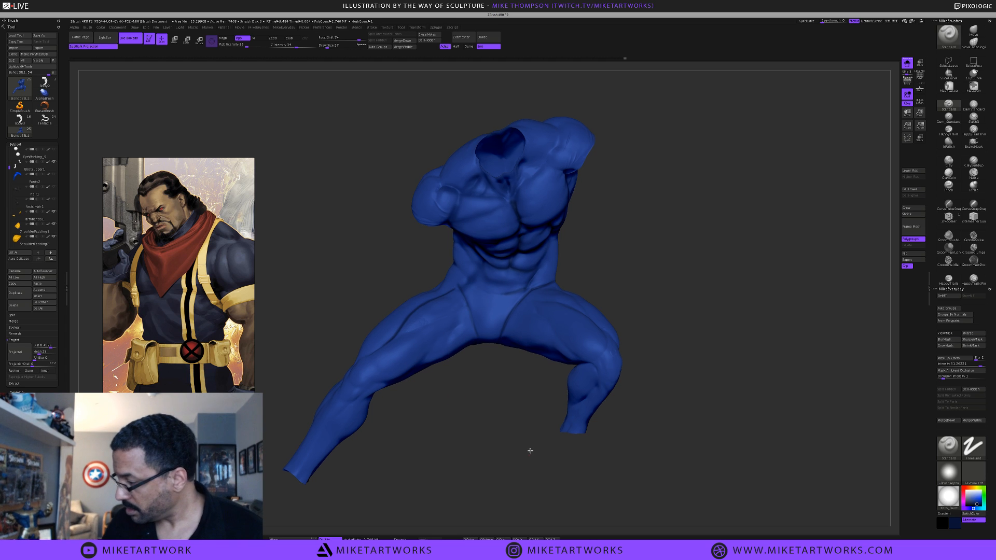
drag(529, 451, 532, 447)
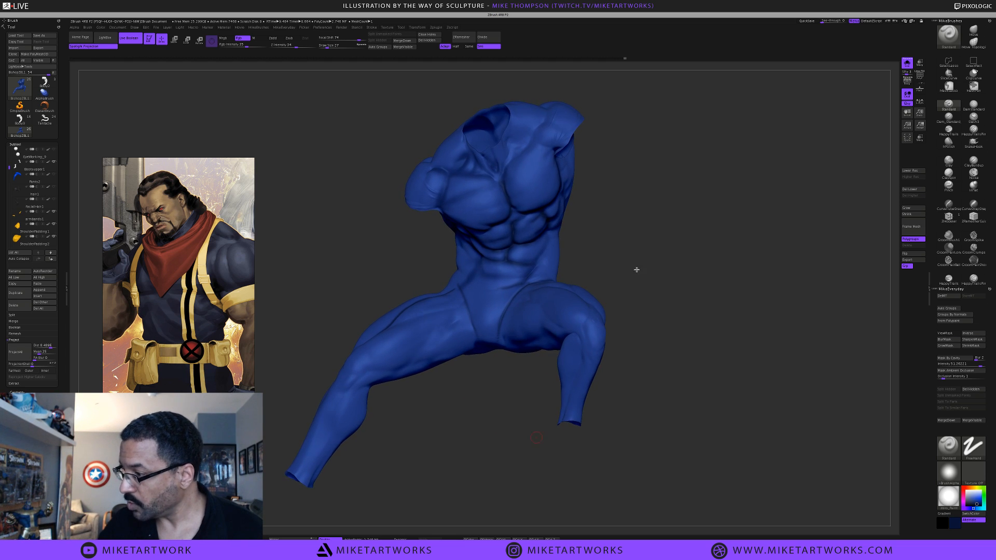
alt+drag(622, 337, 640, 403)
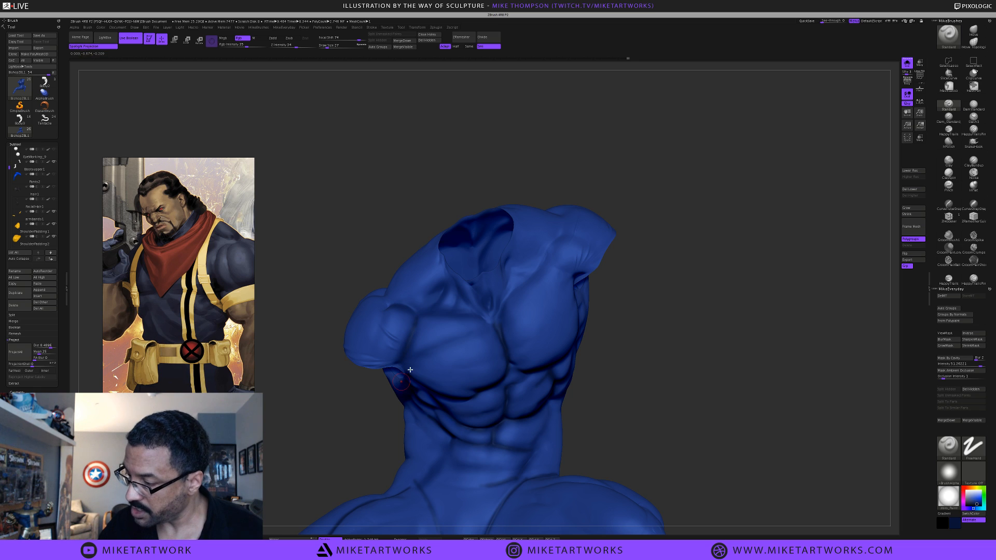
click(906, 64)
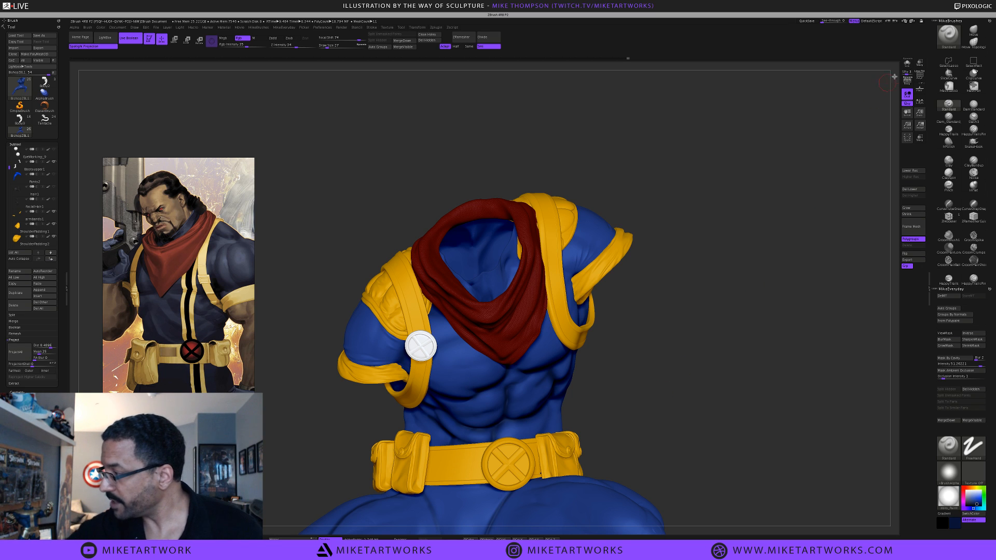
Isolate the body suit, change the paint colour from dark navy to a mid blue, and adjust the brush settings
click(906, 63)
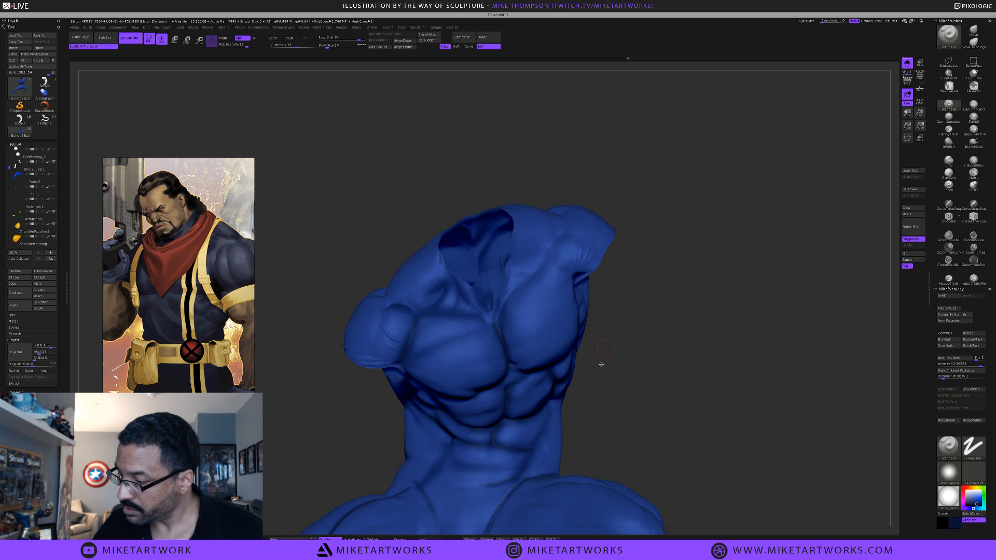
mouse_move(601, 365)
mouse_down()
mouse_move(653, 360)
mouse_move(622, 363)
mouse_up()
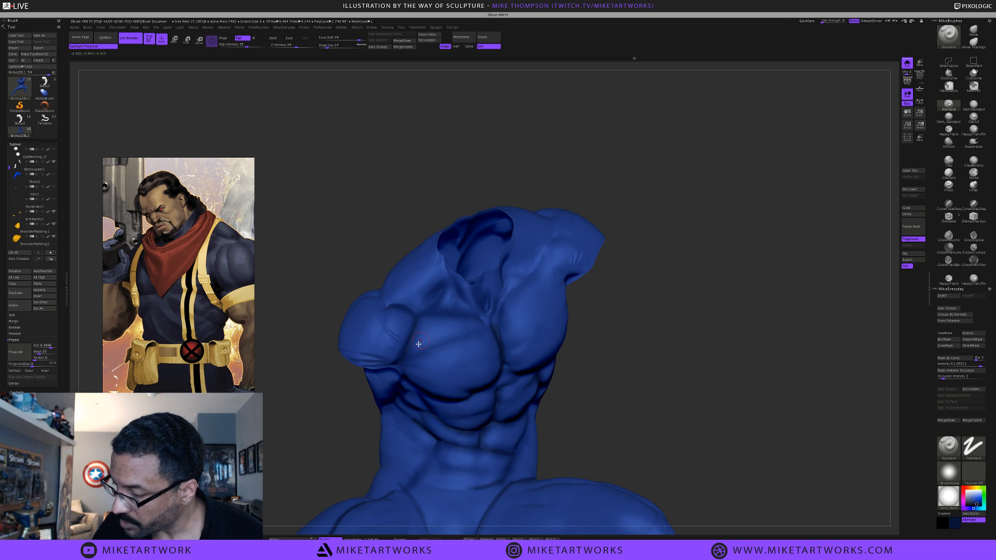
drag(614, 311, 612, 316)
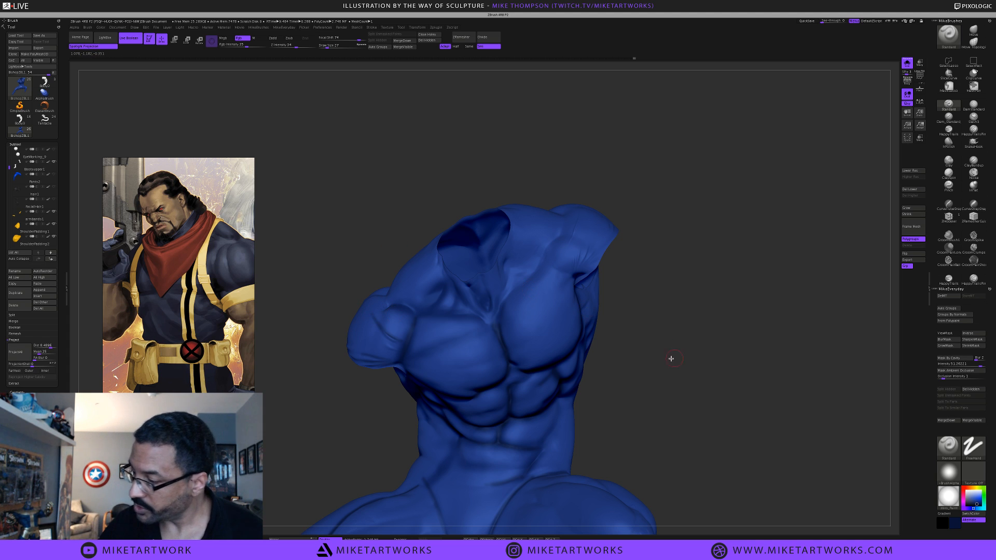
drag(668, 369, 671, 359)
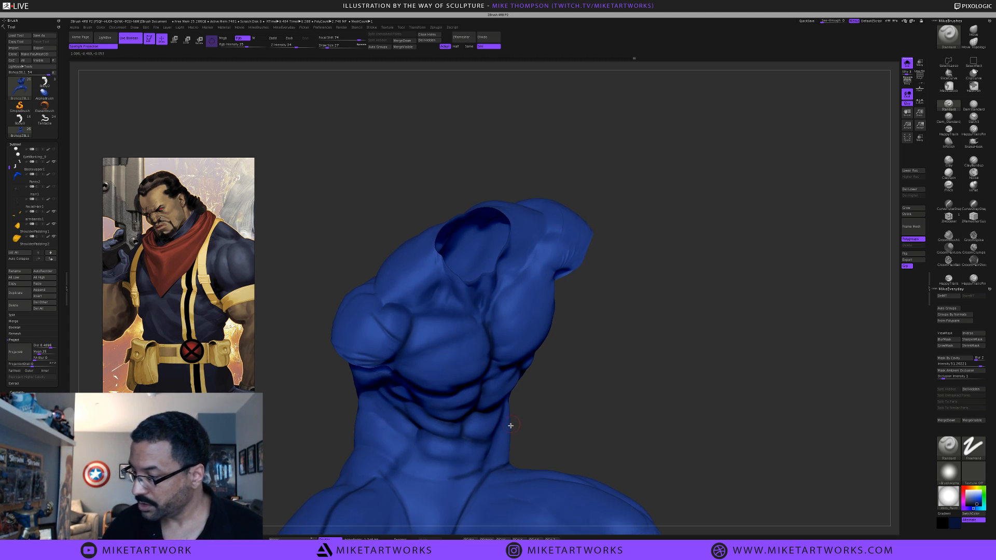
key(space)
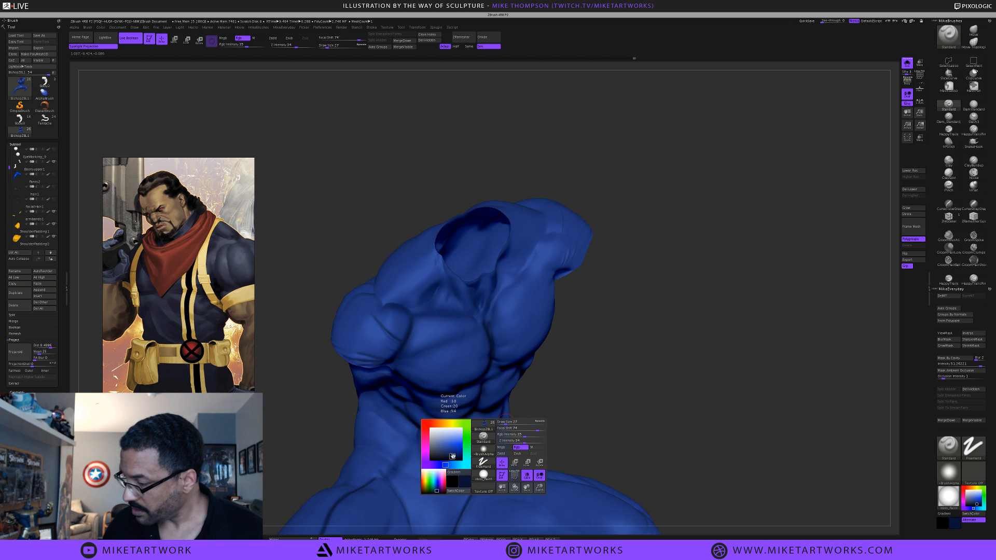
key(s)
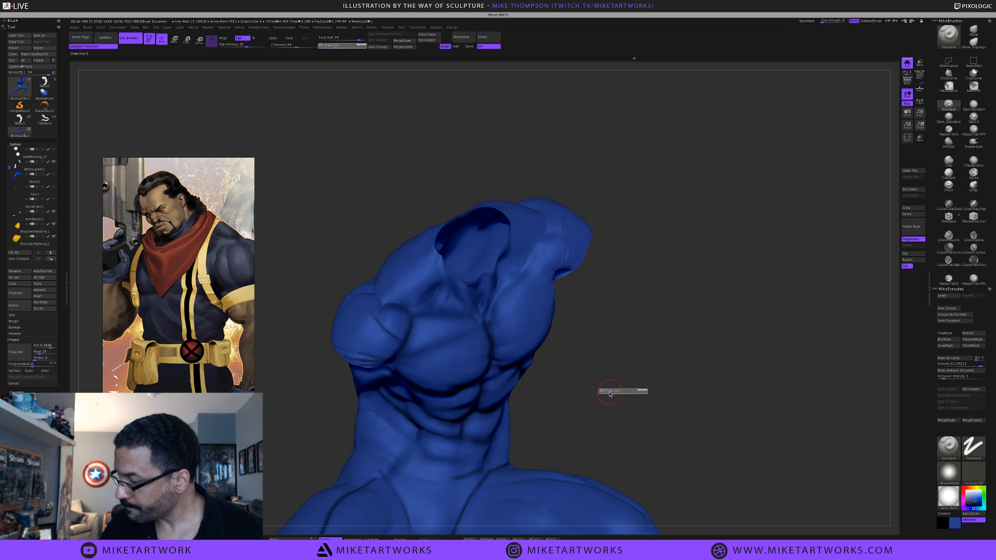
drag(610, 394, 609, 394)
key(i)
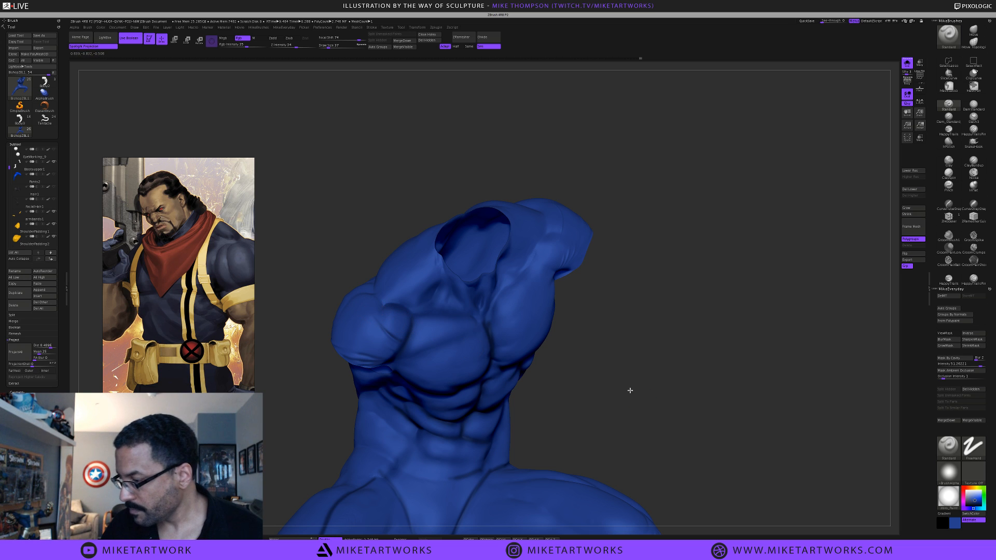
Brush blue tones over the chest muscles of the isolated suit
drag(629, 391, 621, 401)
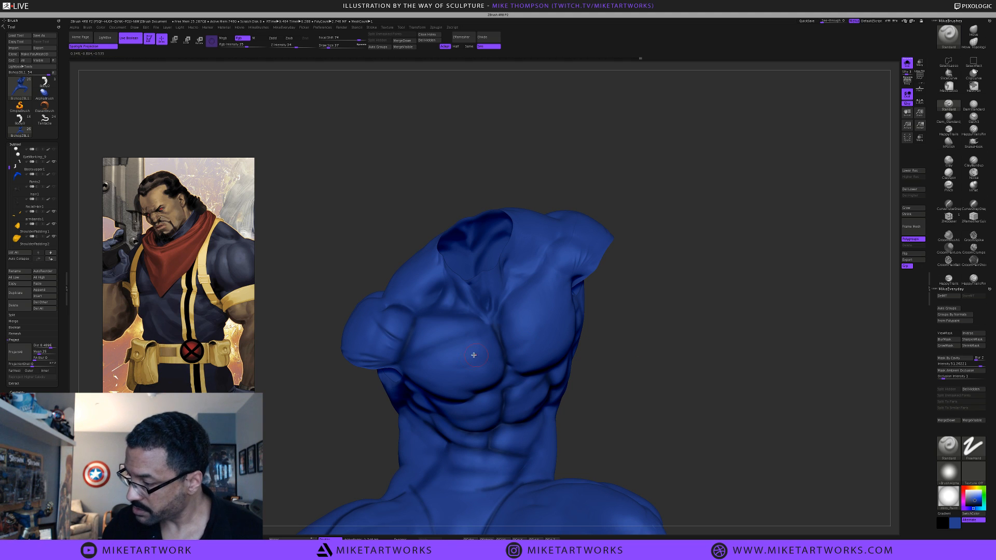
key(space)
click(411, 496)
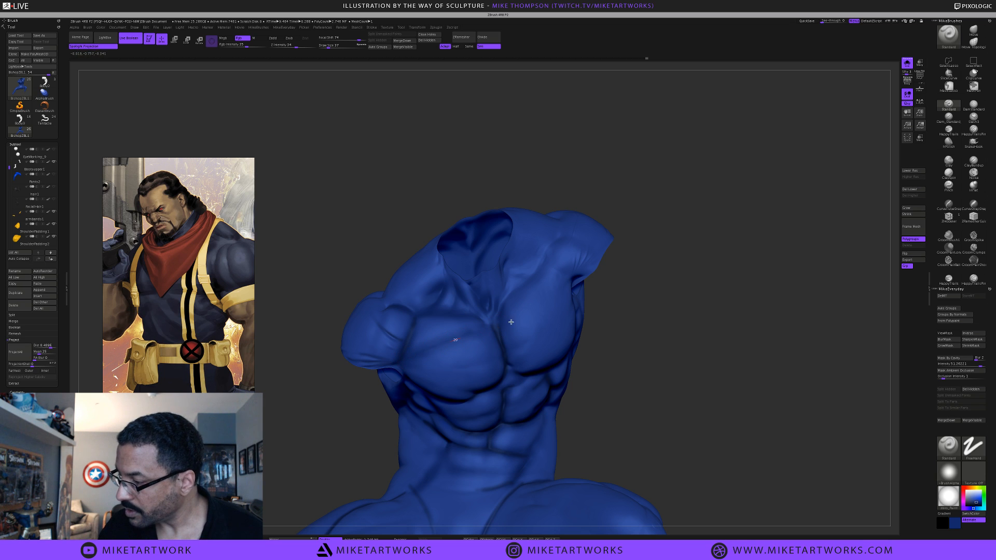
key(space)
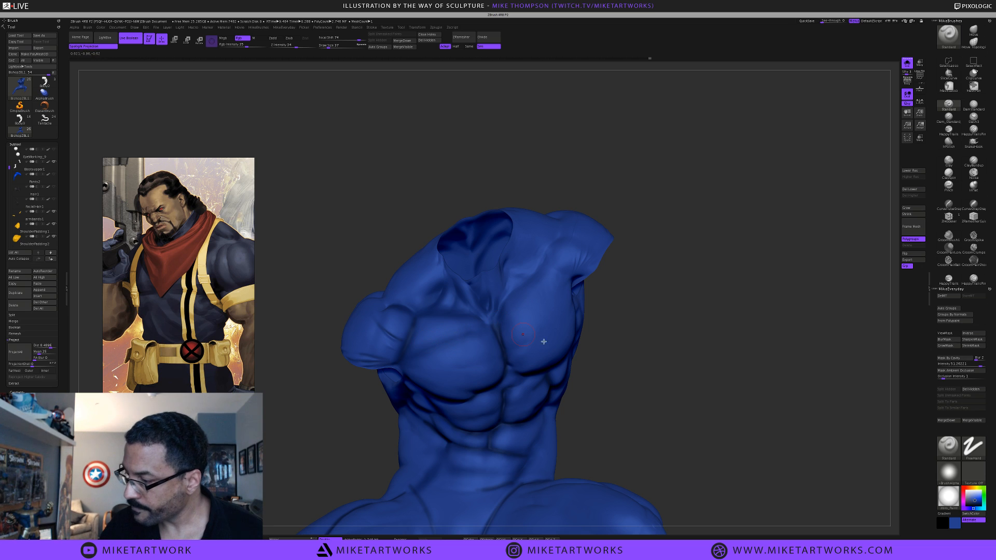
Open the light settings and aim the main light at the model from the side
alt+drag(644, 387, 634, 320)
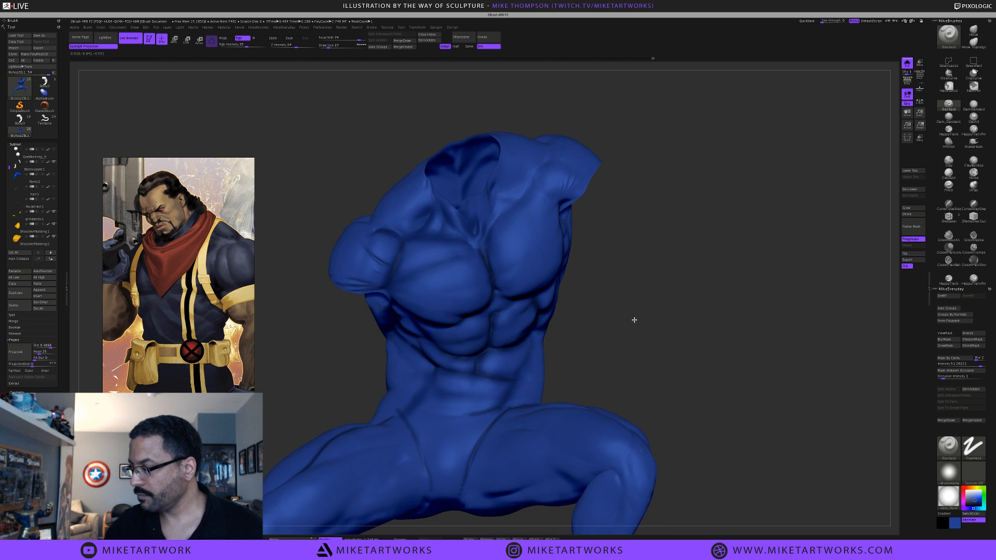
click(22, 144)
click(14, 313)
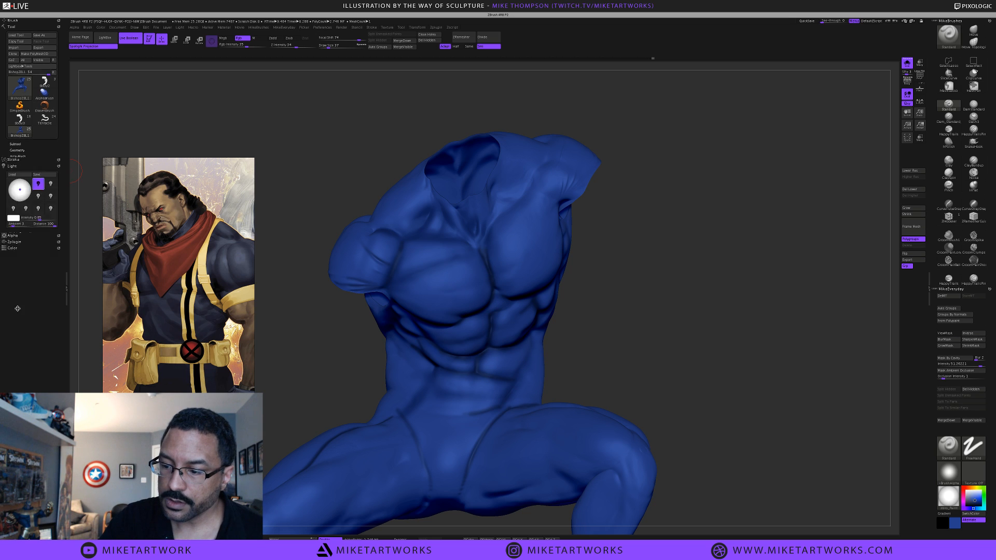
click(24, 62)
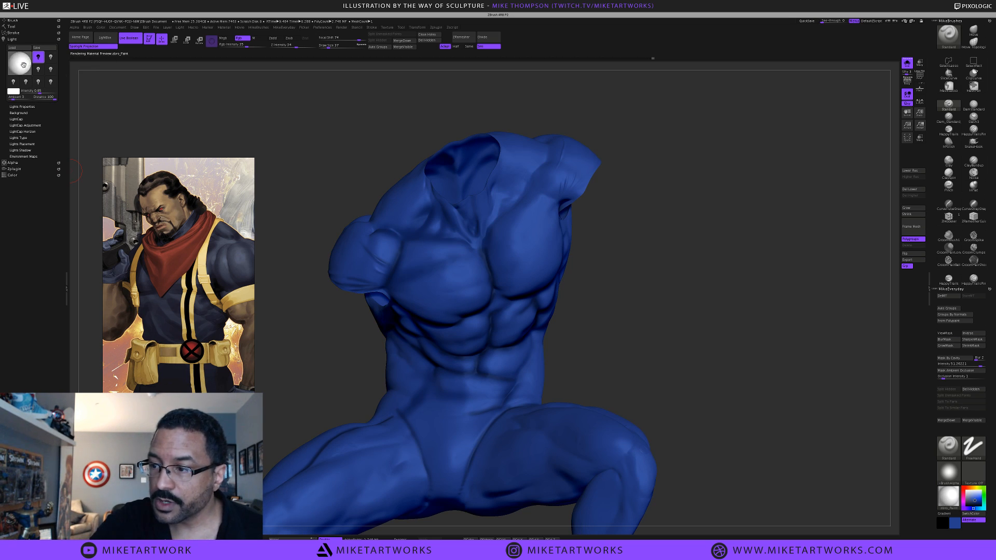
Preview the suit with a basic shaded material from the recently used materials
key(space)
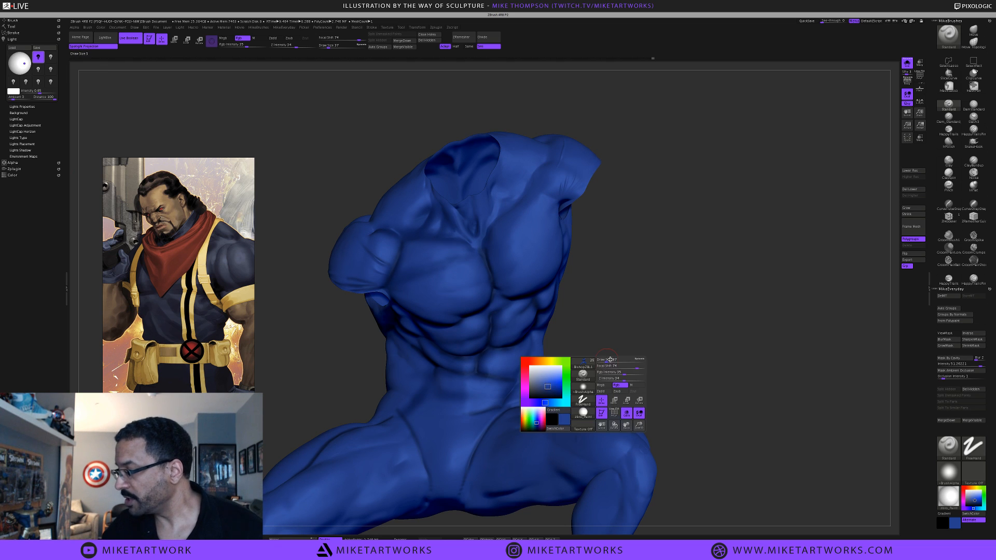
click(584, 412)
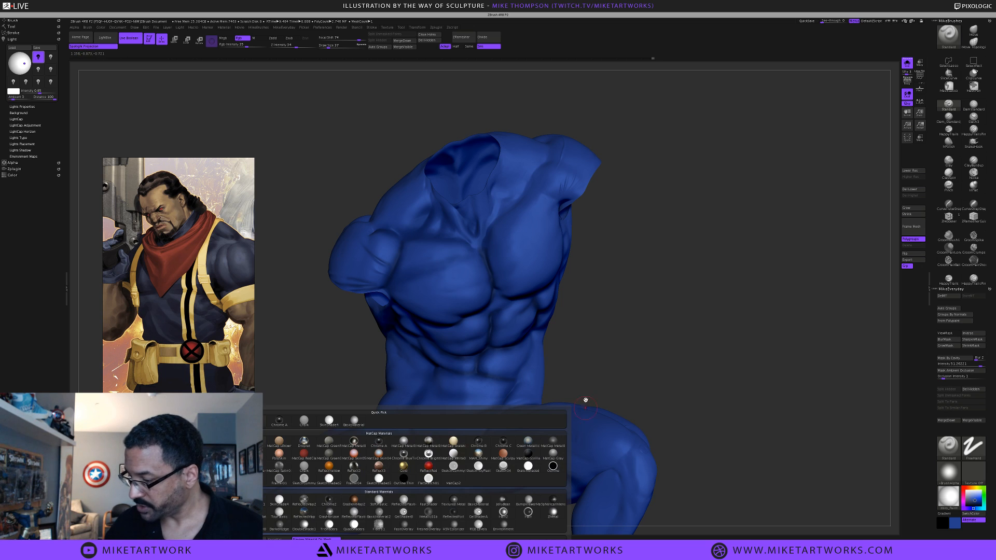
click(353, 422)
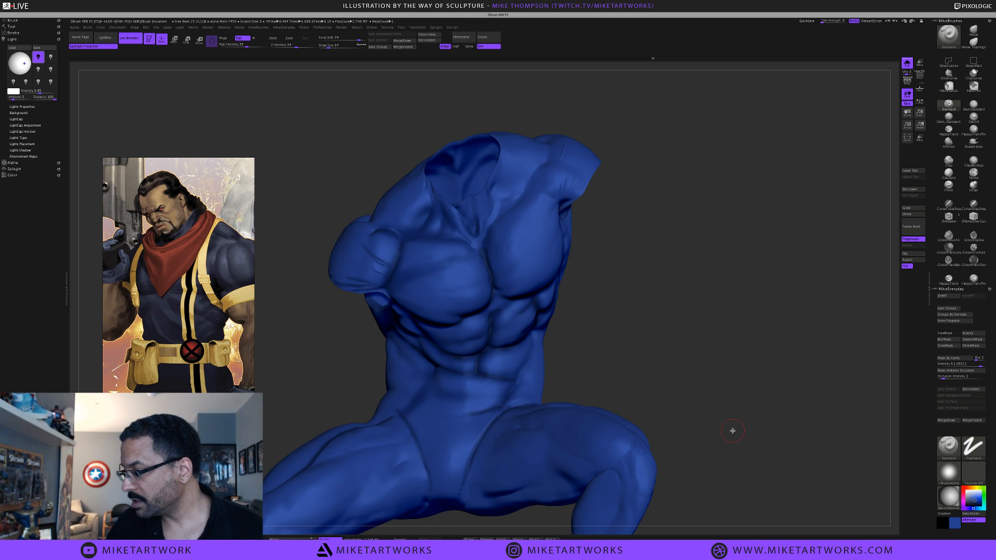
Reposition the main light so it shines on the body suit from above
right_click(523, 446)
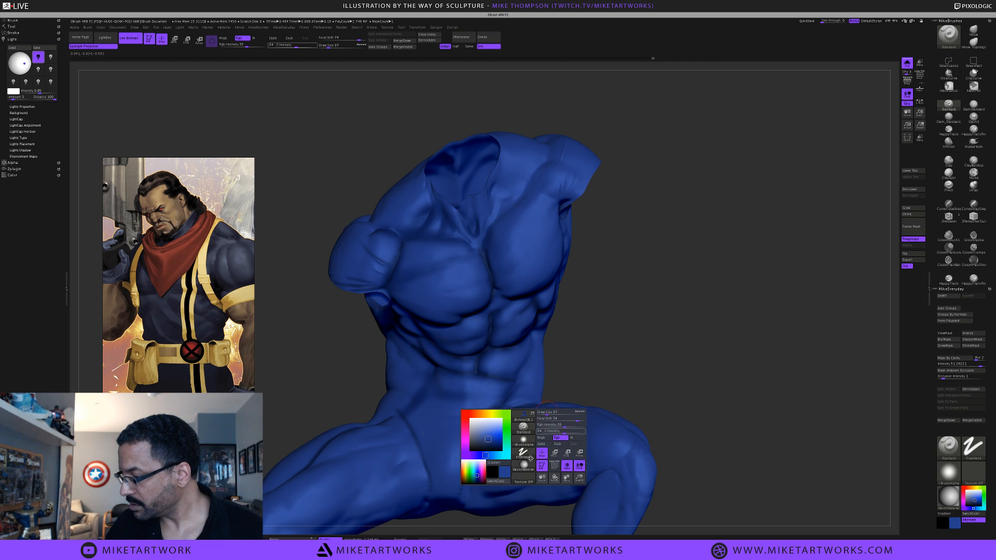
mouse_move(683, 361)
mouse_down()
mouse_move(671, 367)
mouse_move(697, 361)
mouse_up()
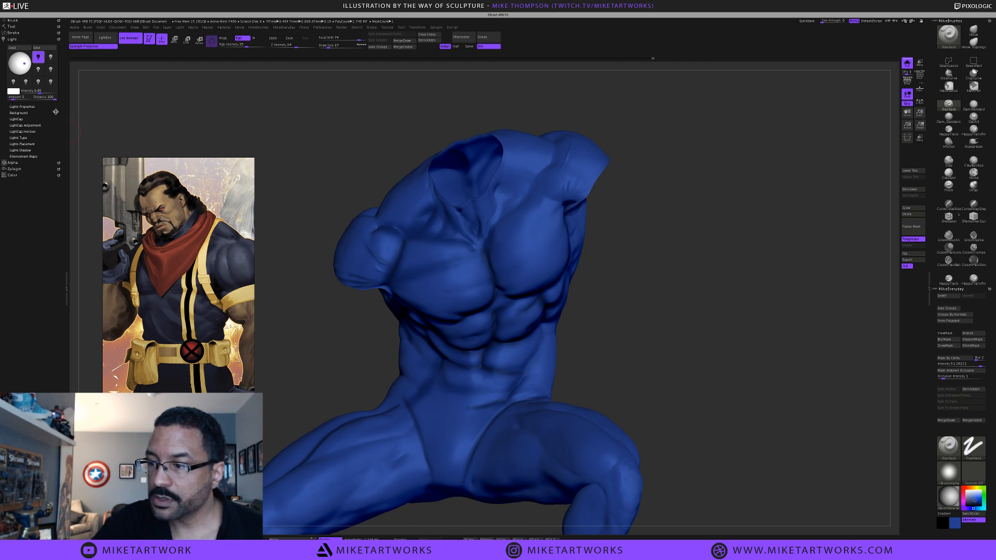
click(20, 56)
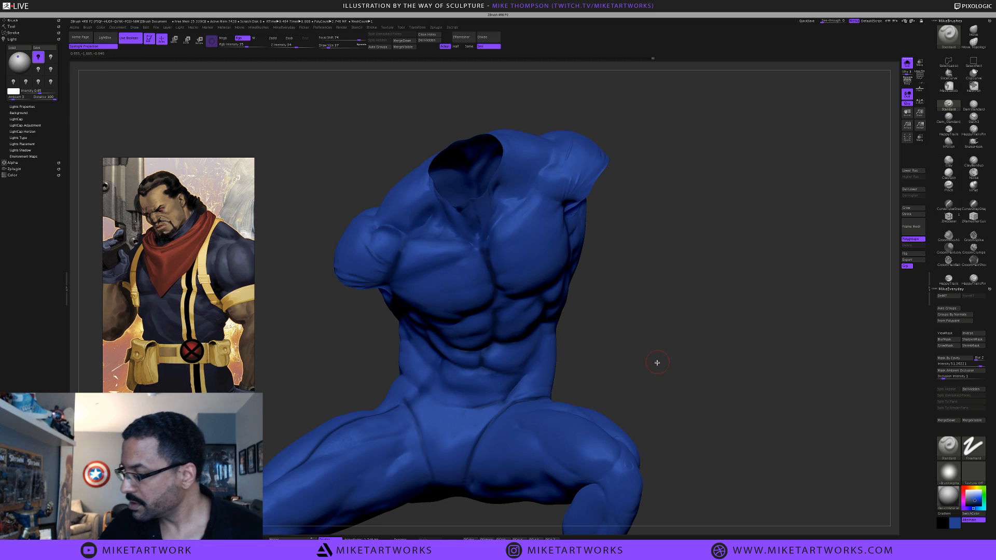
drag(655, 361, 657, 368)
alt+drag(665, 360, 669, 324)
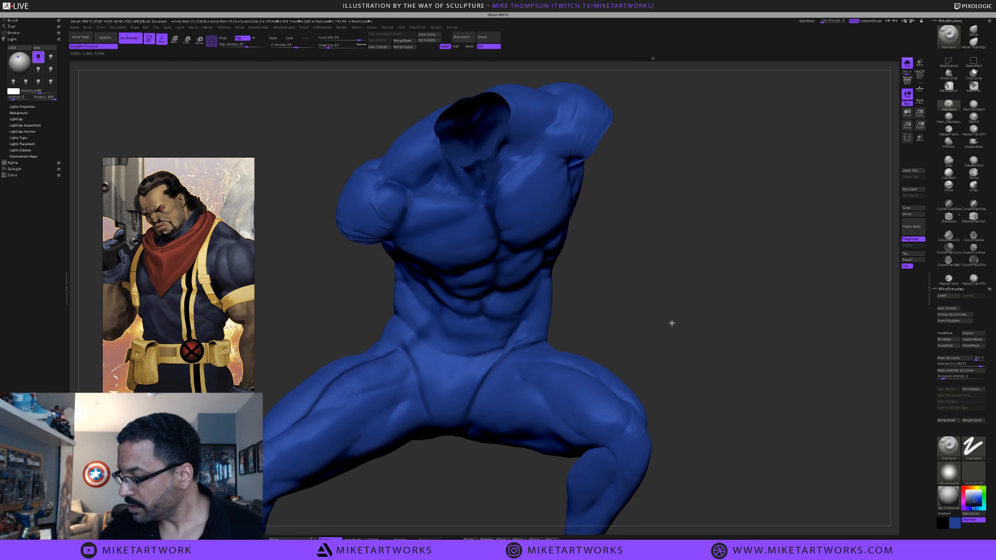
Select the Flat Color material and unhide the head, arms and hands of the body subtool
key(space)
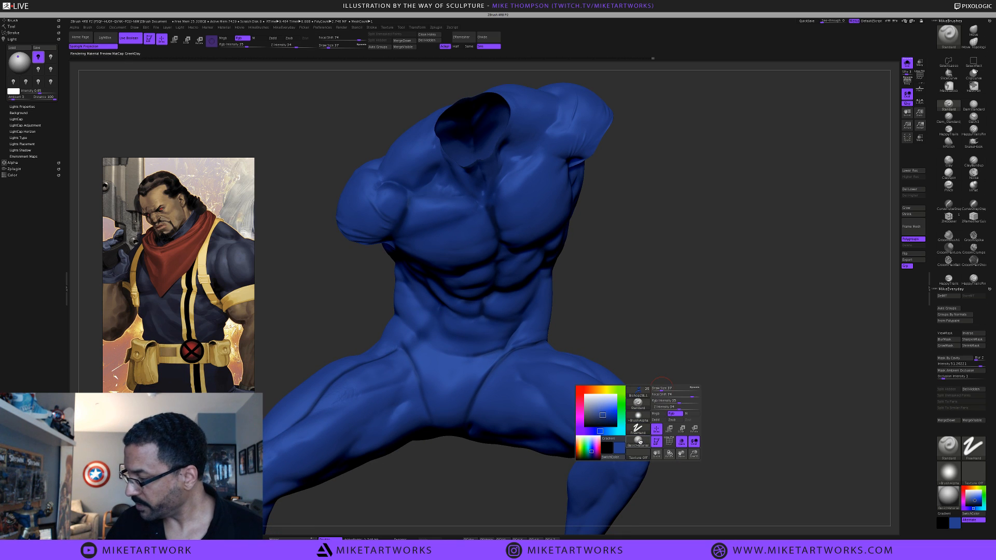
click(639, 442)
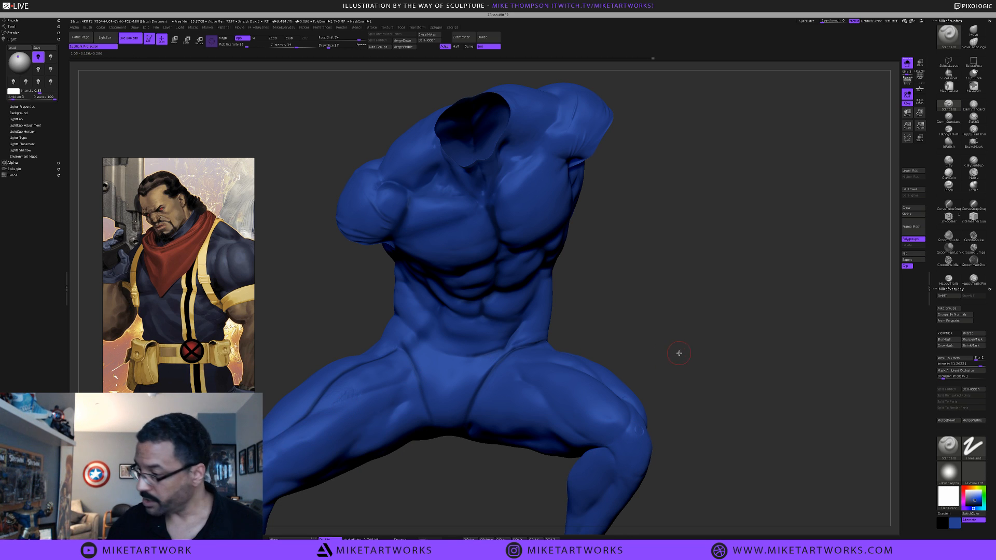
key(ctrl+shift)
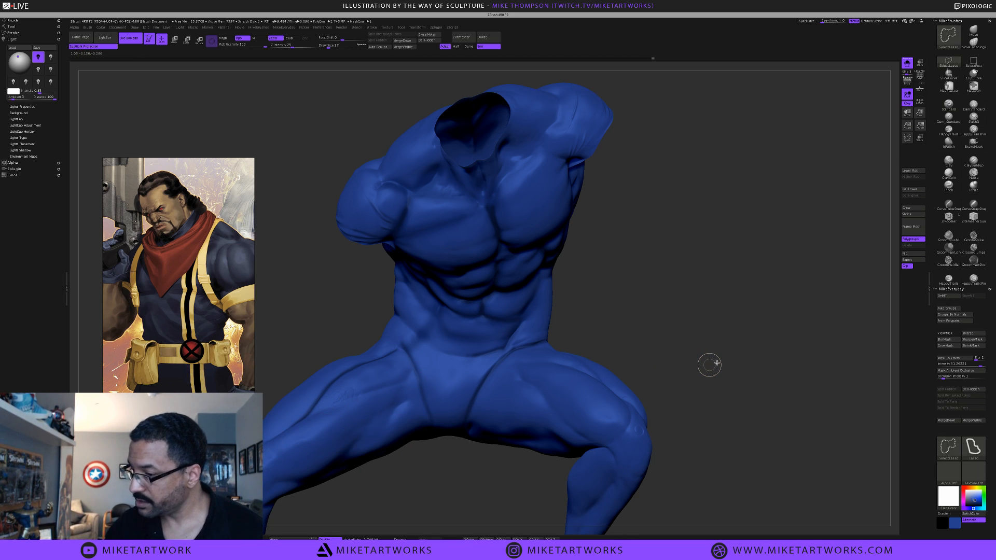
ctrl+shift+click(709, 364)
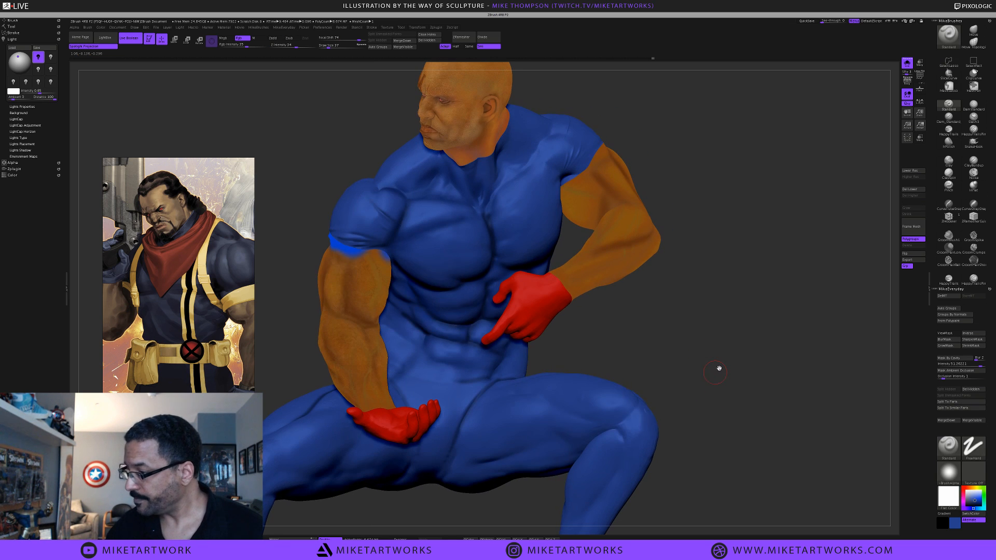
Raise the brush's Rgb Intensity to 100
key(space)
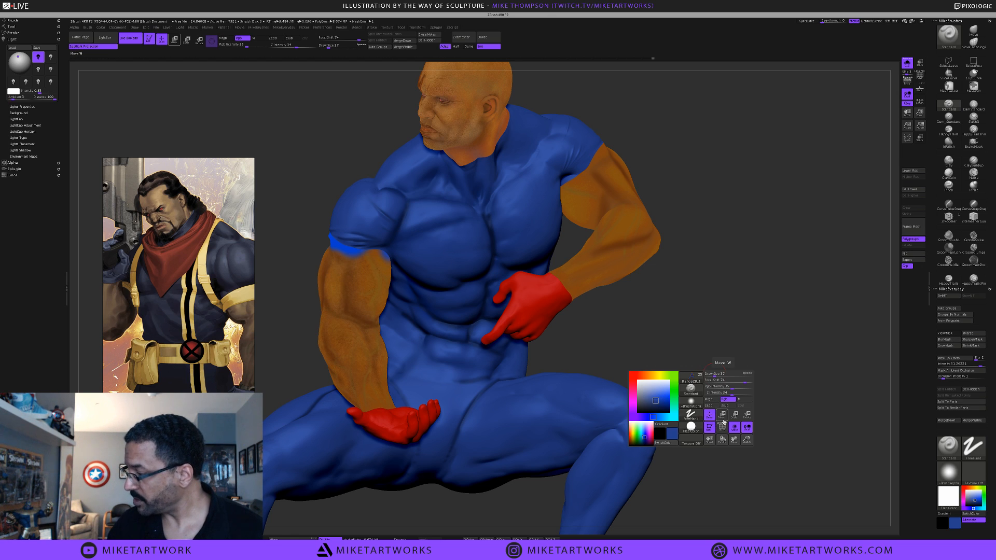
key(ctrl+z)
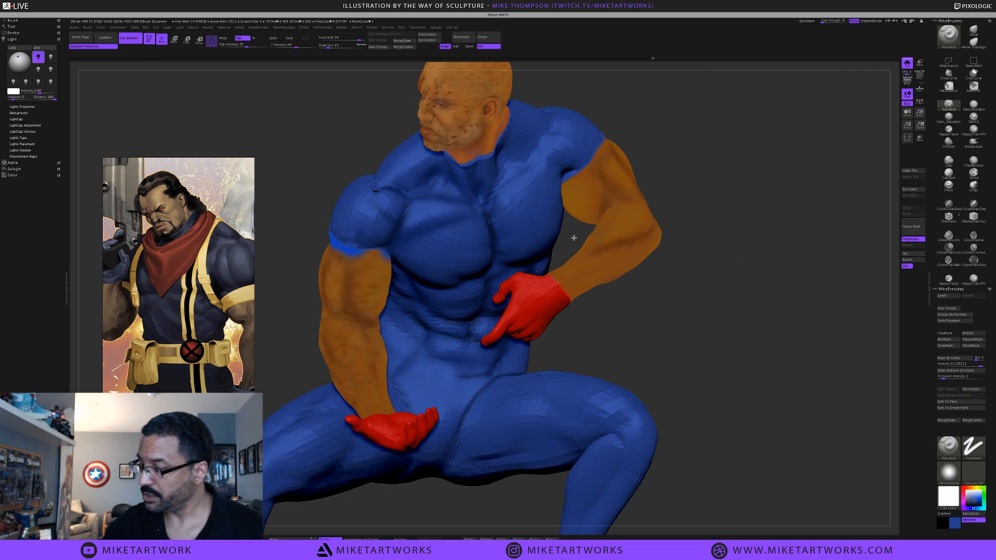
key(space)
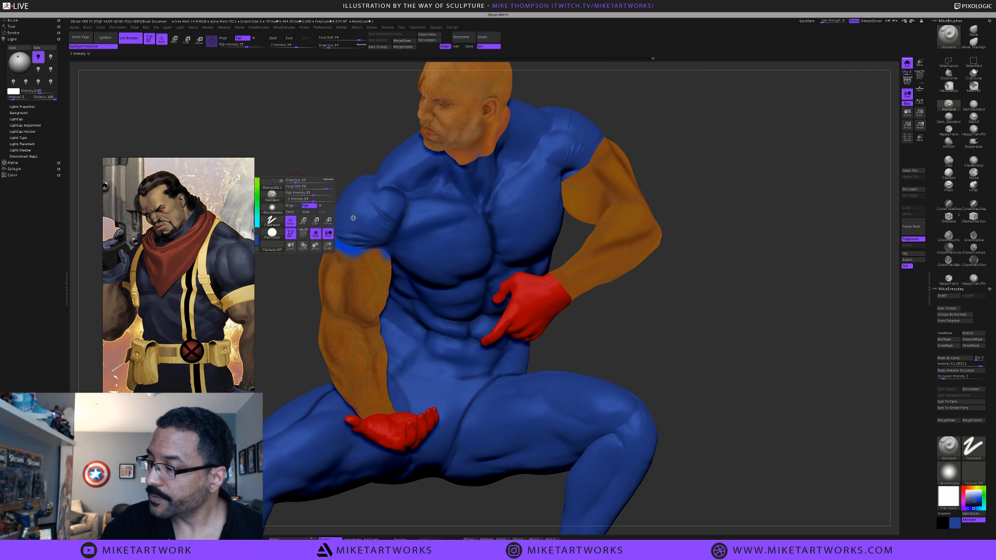
drag(313, 193, 338, 192)
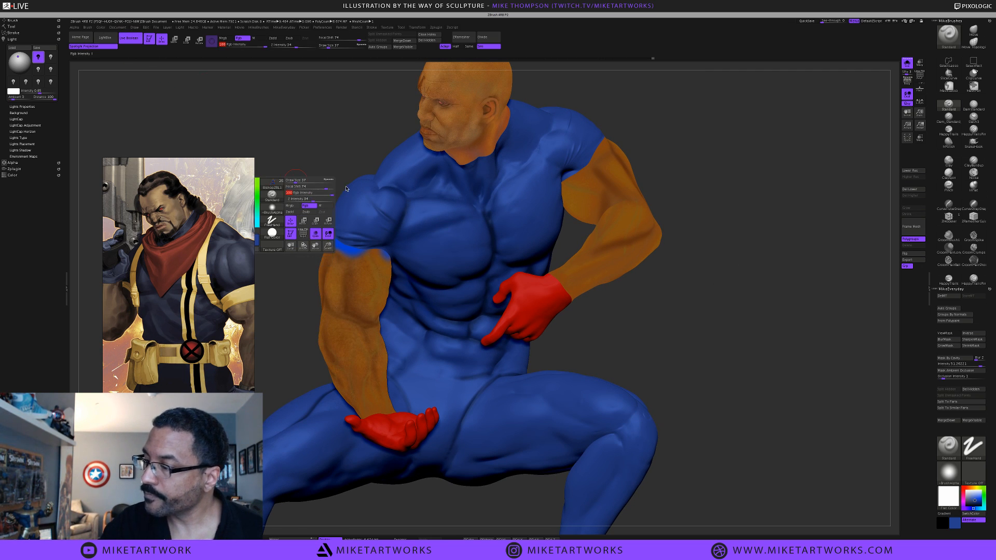
Try to fill the whole body with white, and undo the fill
click(100, 28)
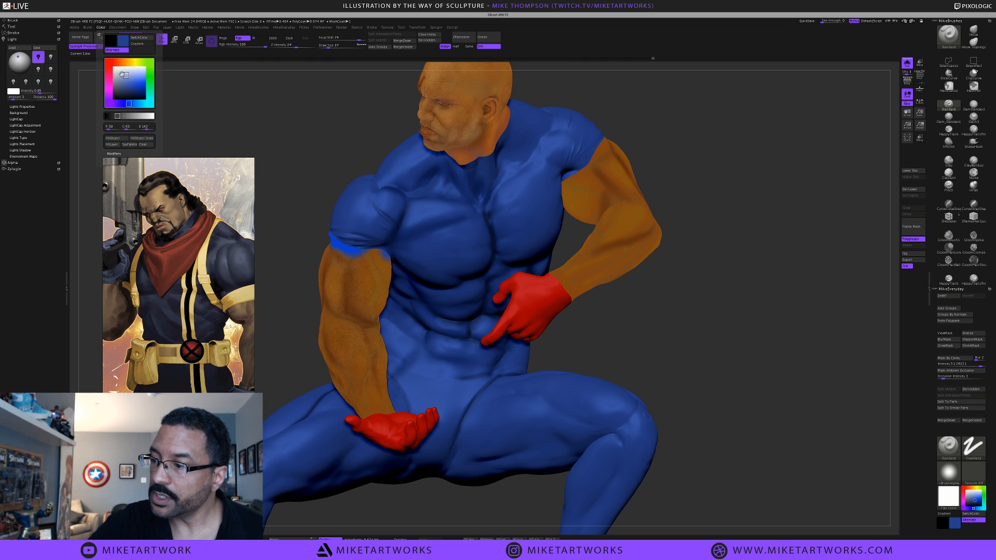
click(115, 68)
click(115, 139)
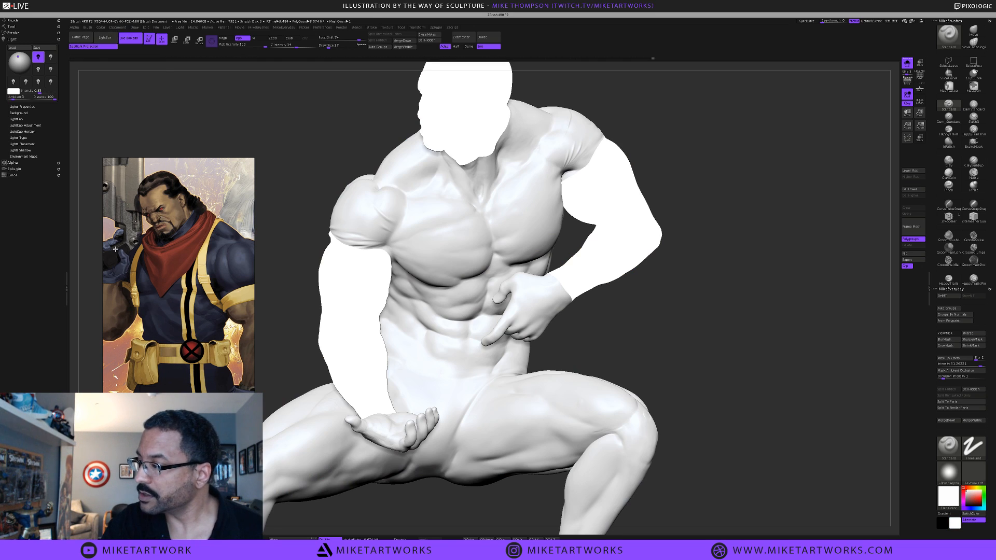
key(ctrl)
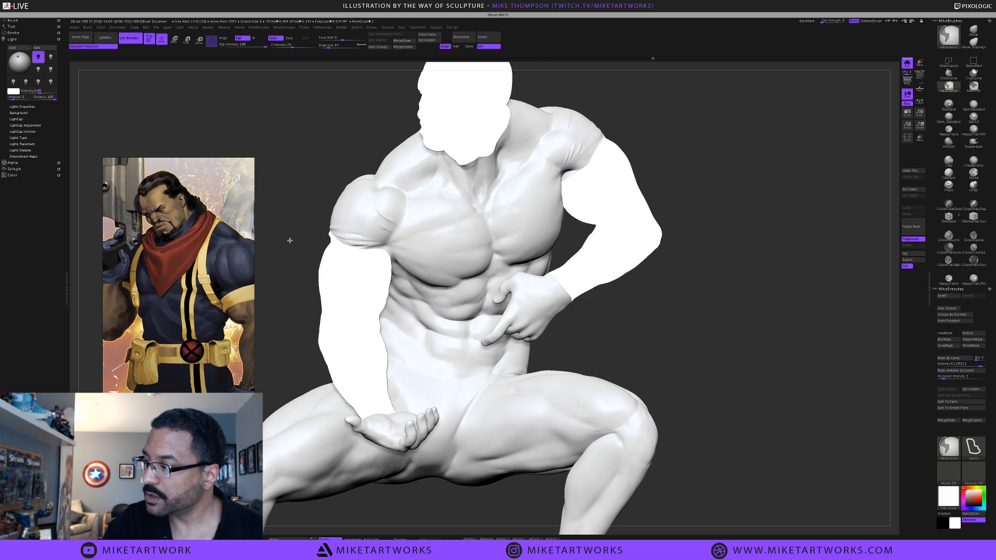
key(ctrl+z)
Restrict painting to the material channel and fill the whole body with the Flat Color material
key(space)
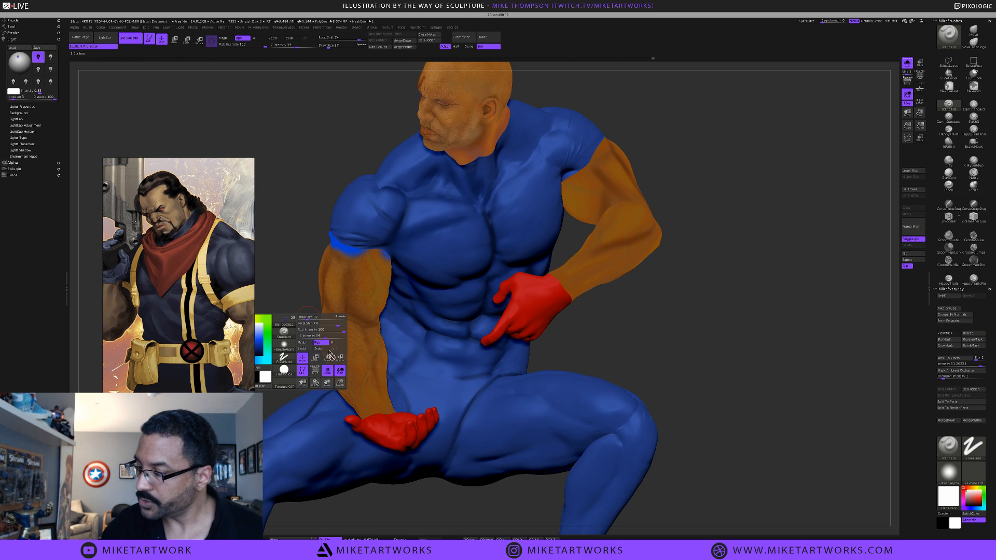
click(337, 343)
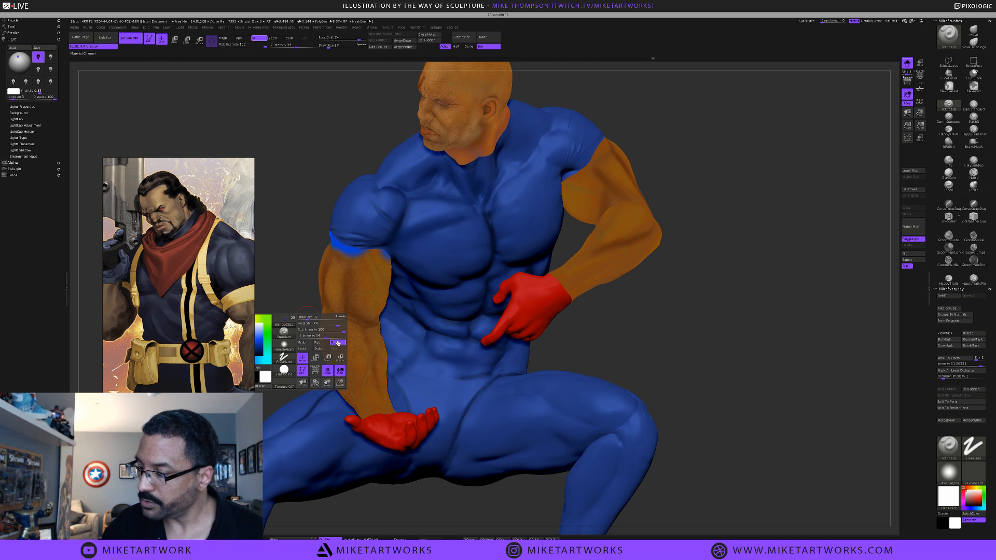
click(101, 27)
click(124, 140)
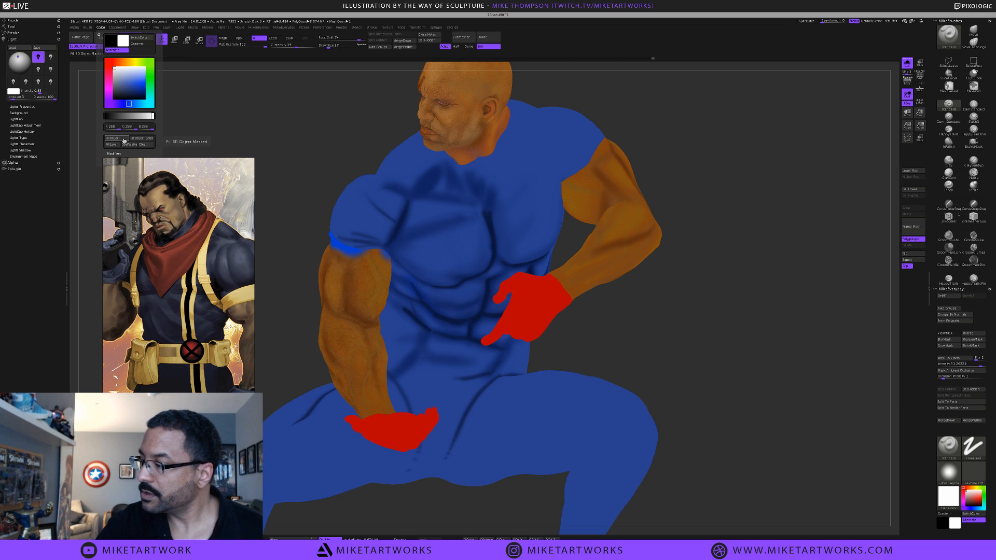
drag(664, 328, 669, 329)
key(space)
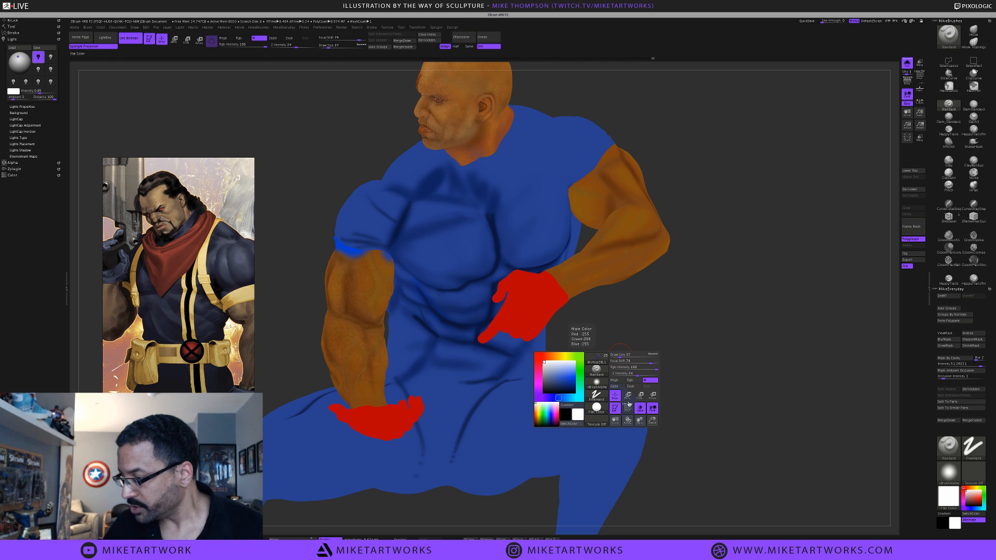
Try the BasicMaterial on the body, and replace it with the SkinShade4 material
drag(700, 411, 700, 398)
key(space)
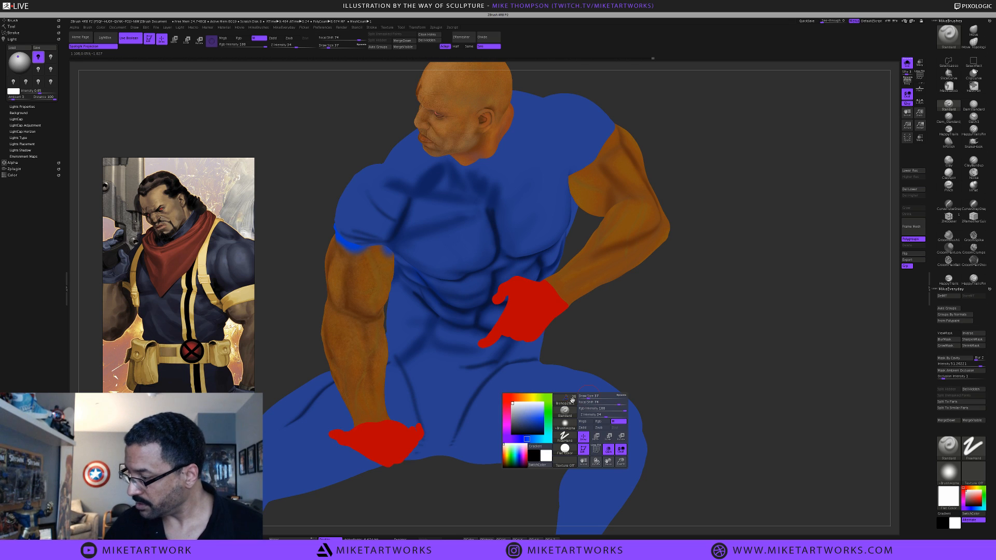
click(565, 449)
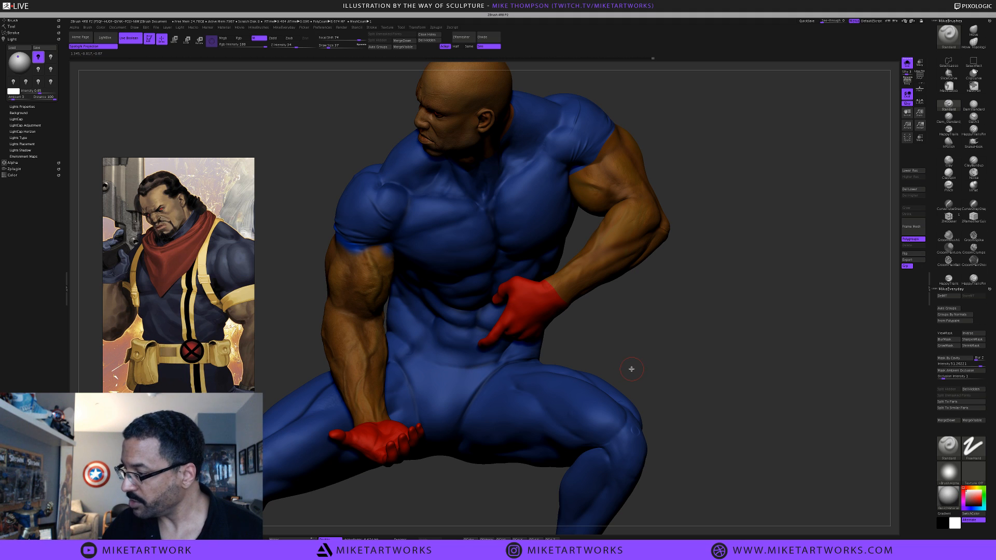
key(space)
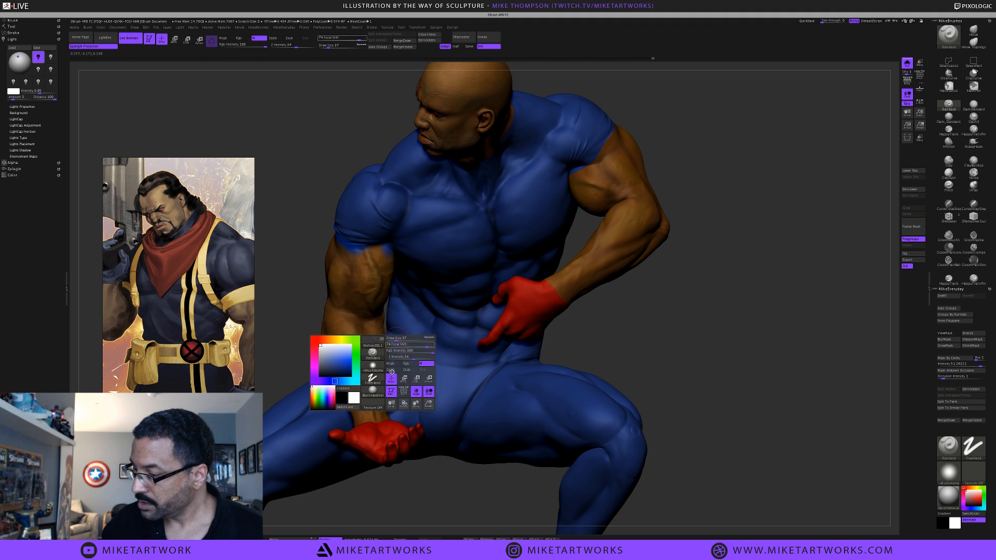
key(space)
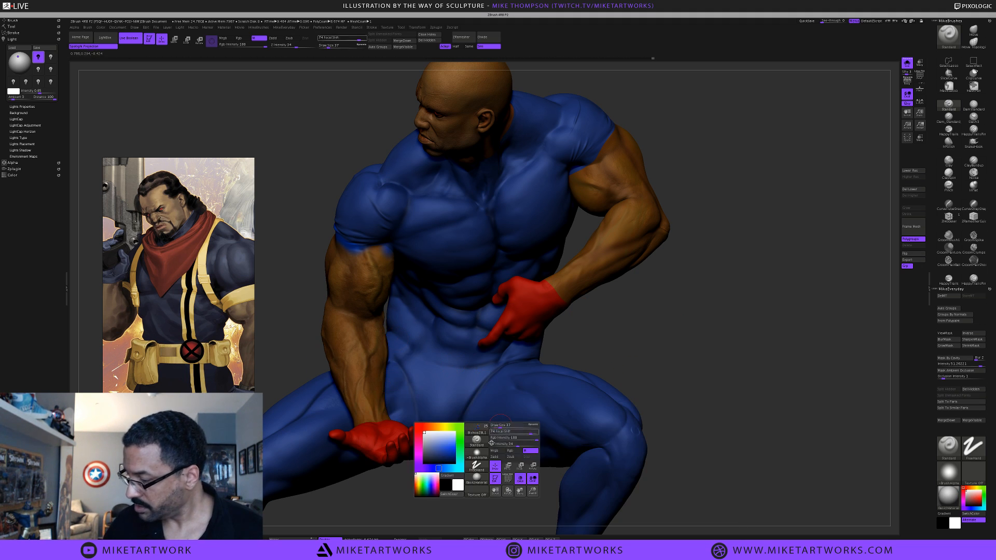
click(480, 476)
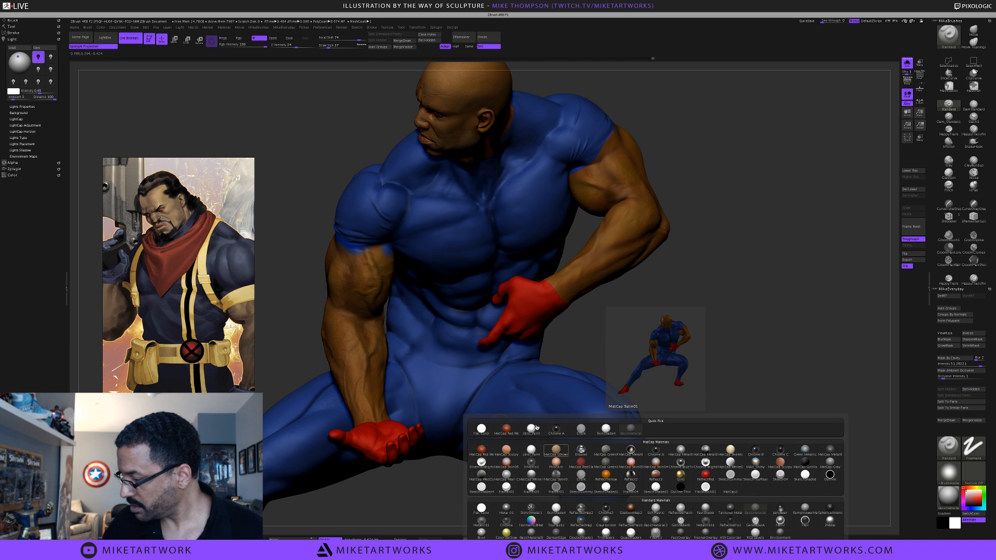
click(616, 434)
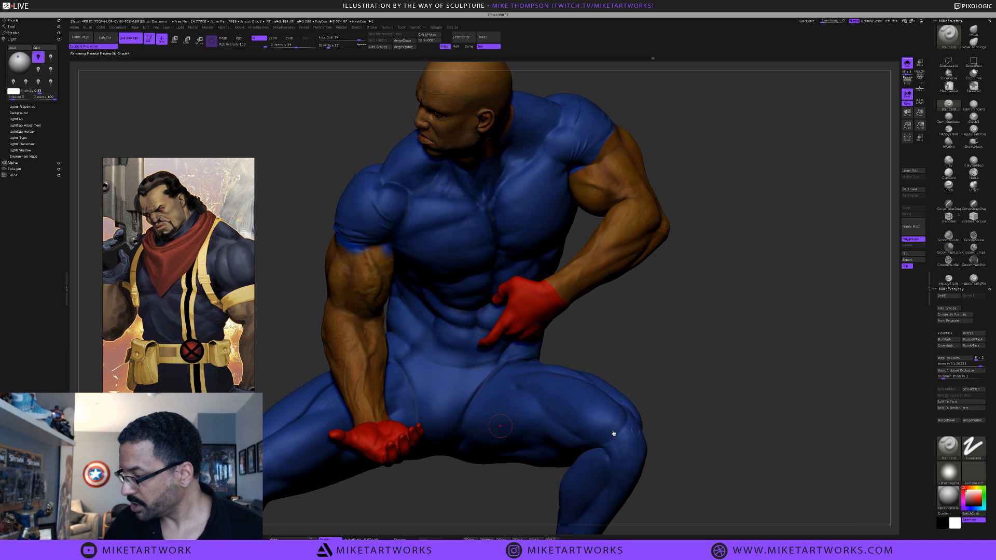
Change the material from SkinShade4 to a softly glossy shaded one and check the painted suit from a lower angle
key(space)
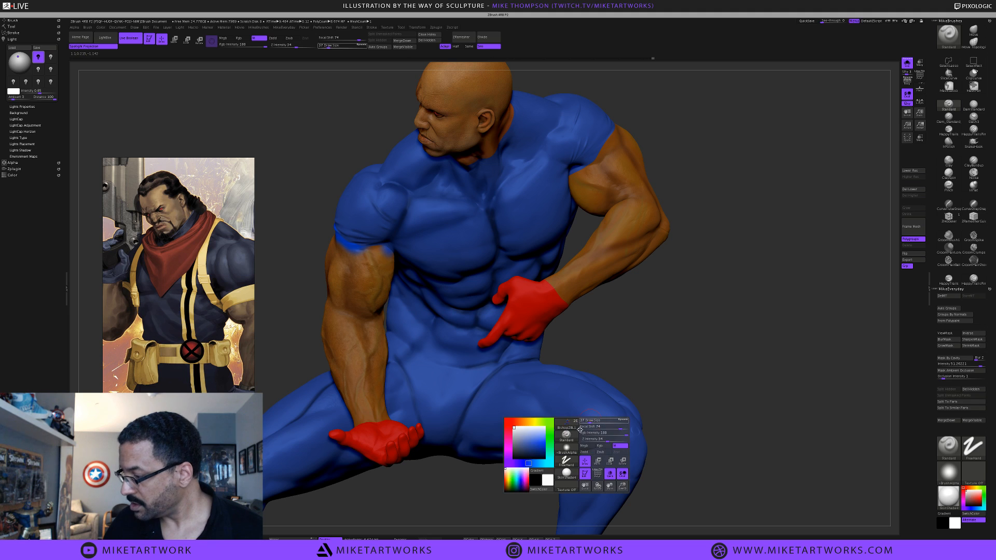
click(566, 468)
click(297, 449)
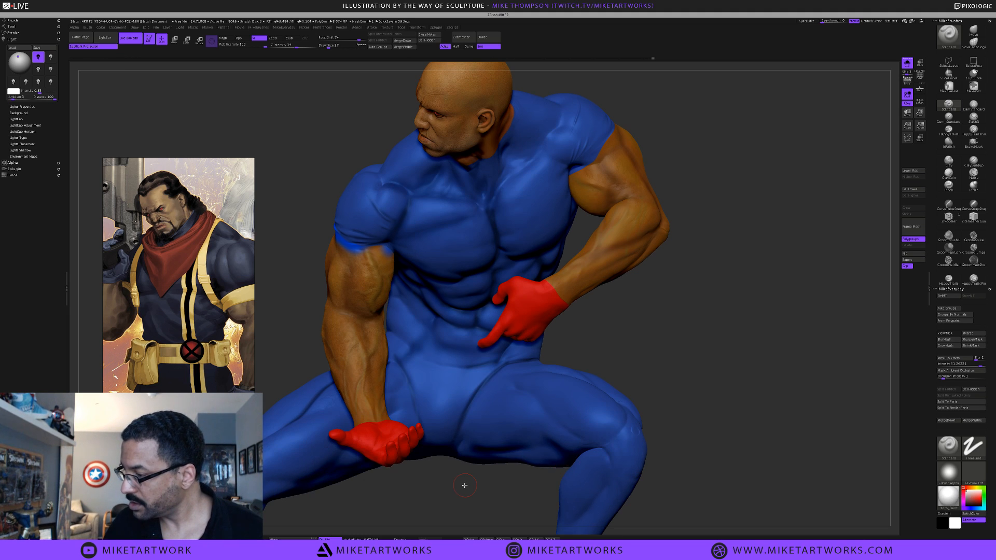
drag(465, 474, 466, 481)
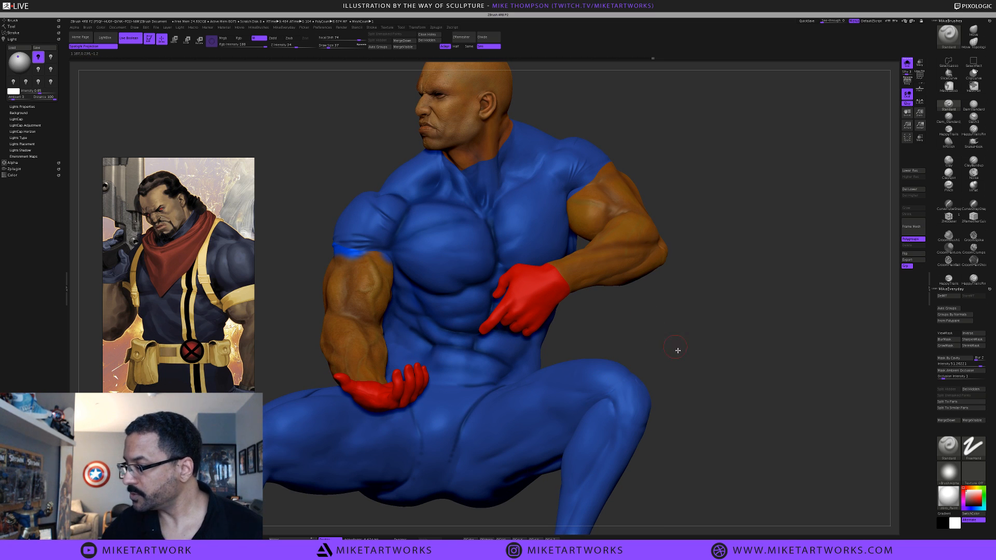
drag(689, 345, 685, 325)
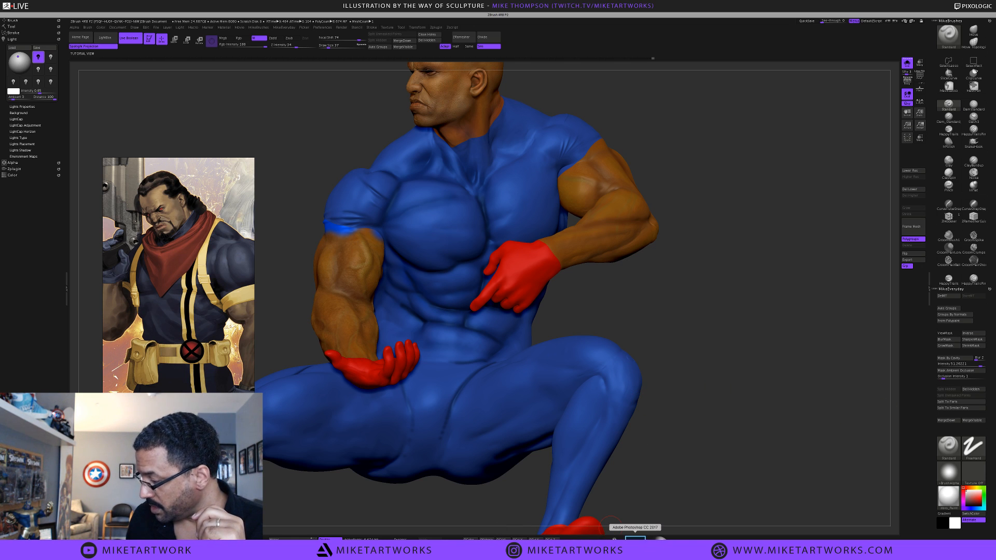
Switch to Photoshop and search this Mac for files whose name matches "carnage" while choosing a file to open
click(638, 546)
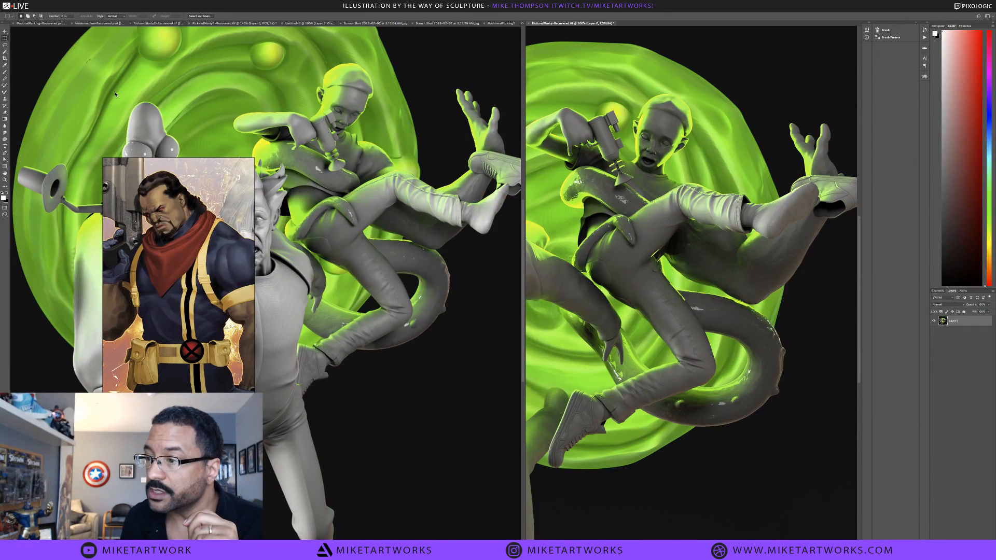
click(51, 9)
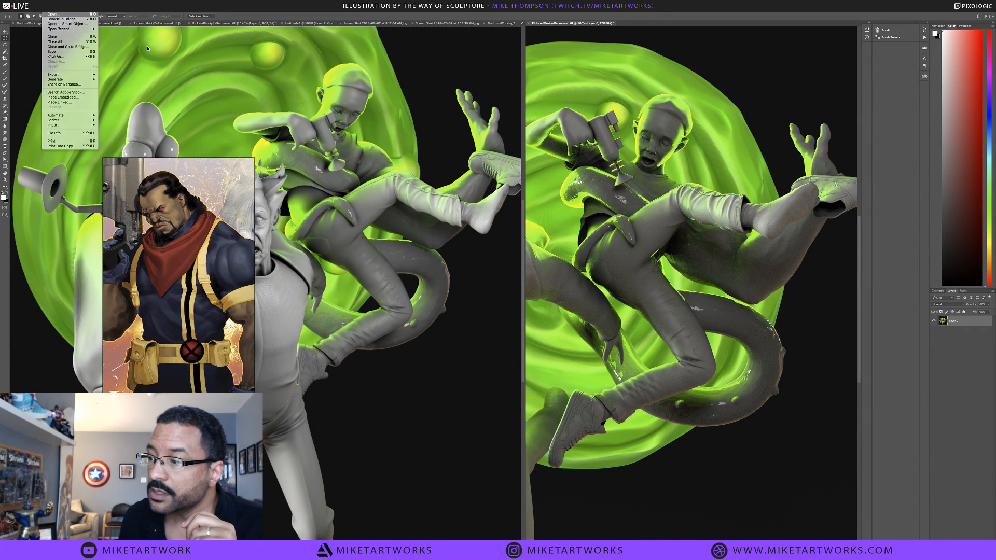
key(Return)
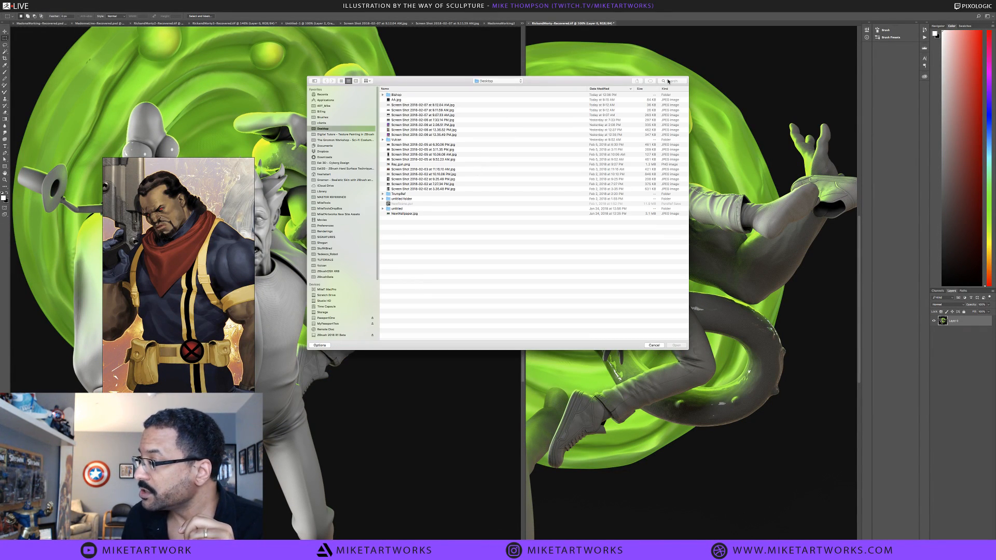
click(668, 81)
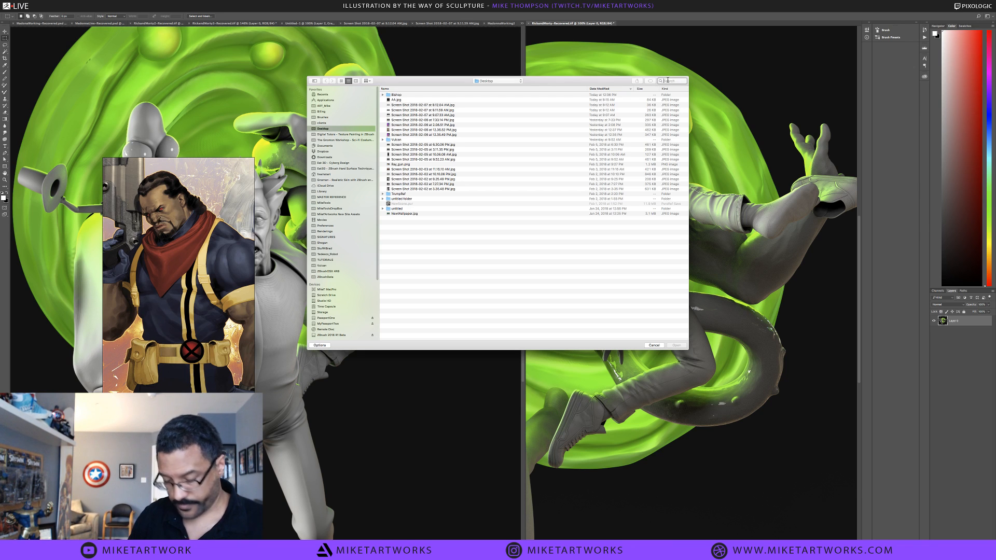
text(carnage)
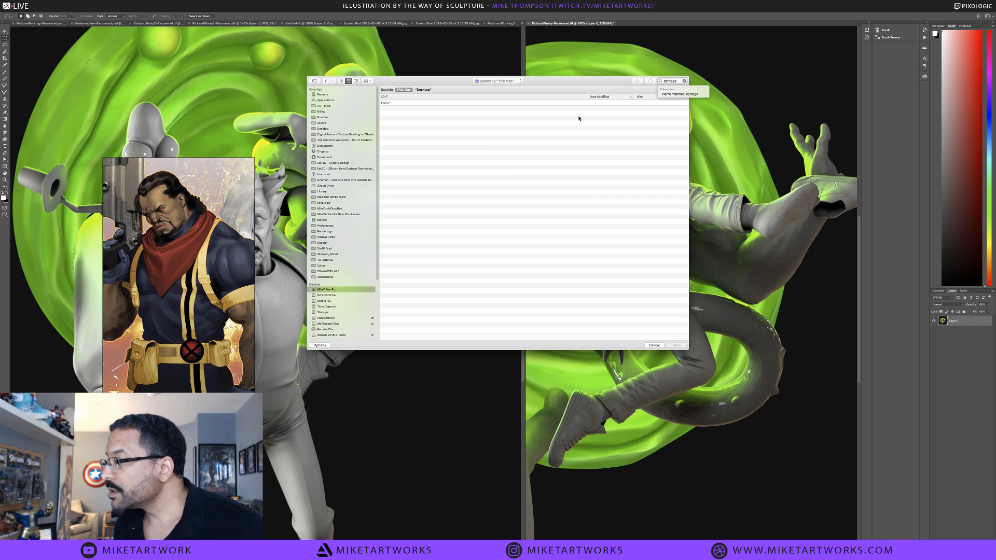
click(678, 93)
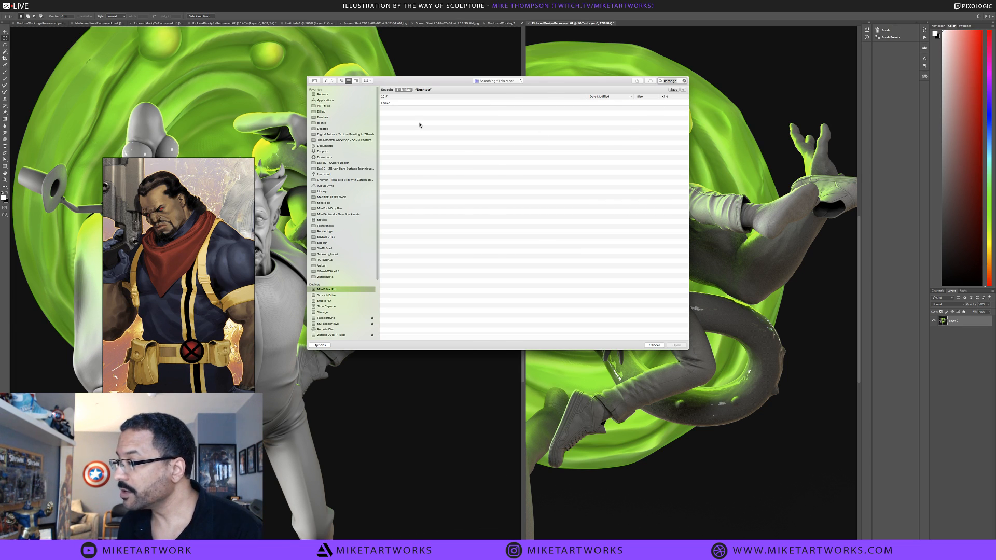
Check the Desktop's "untitled folder", and browse the "untitled" folder as image thumbnails
click(335, 129)
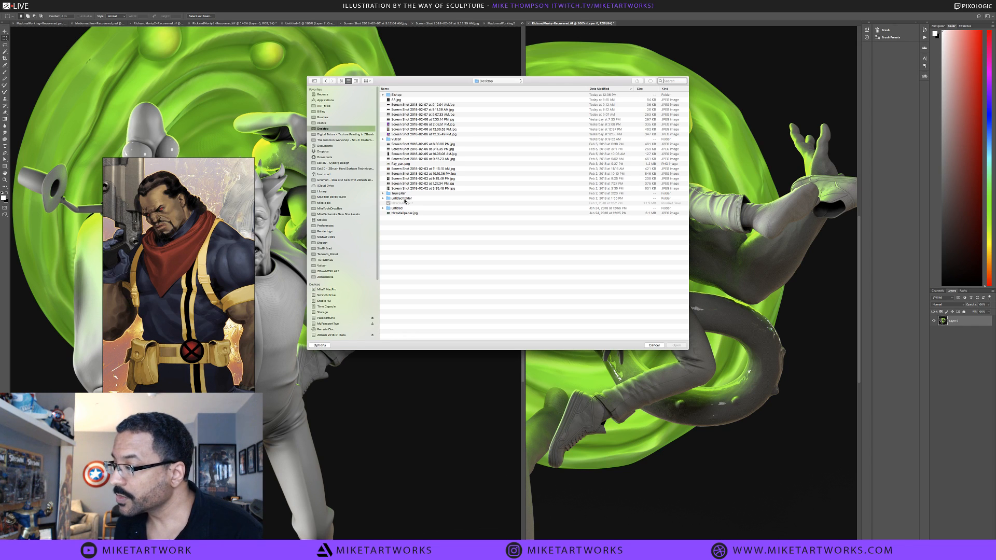
double_click(403, 199)
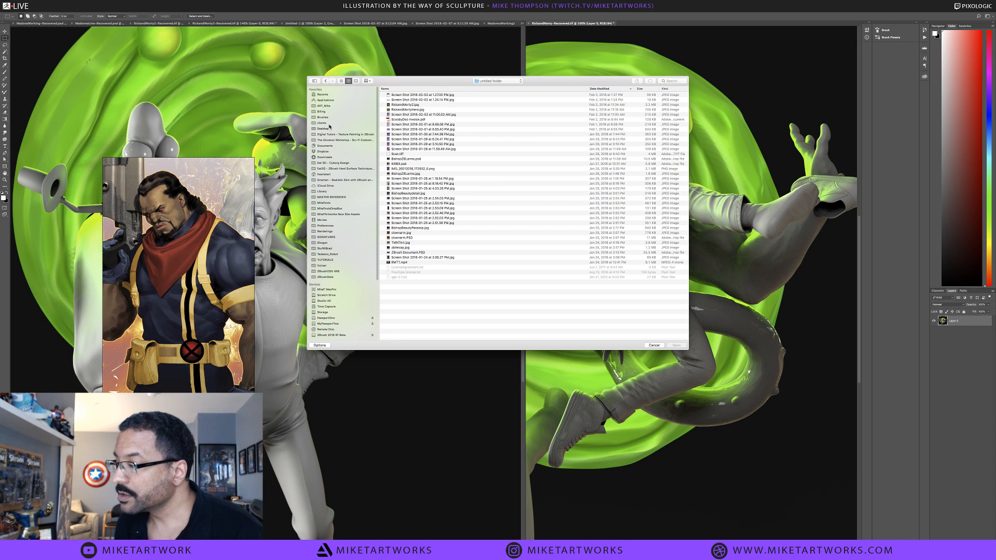
click(326, 81)
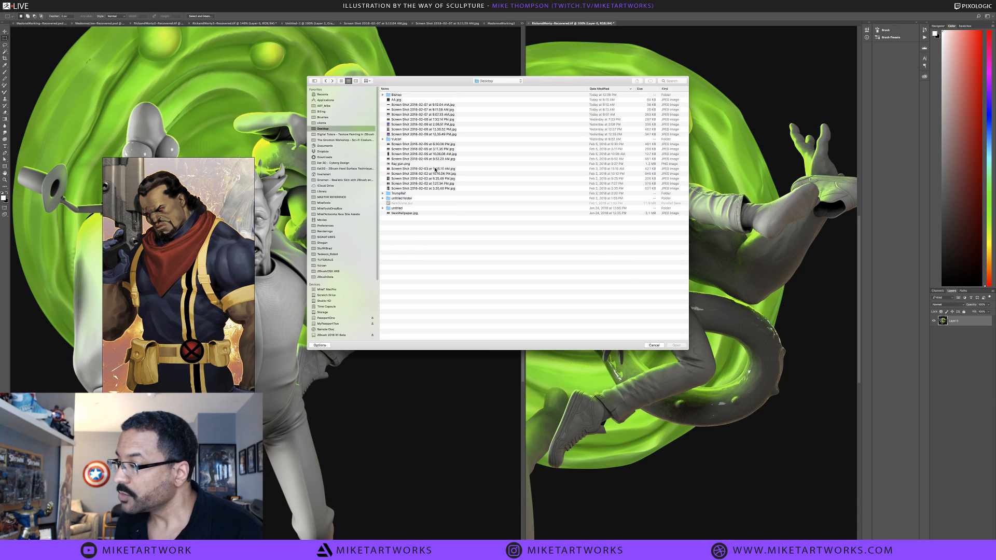
double_click(397, 208)
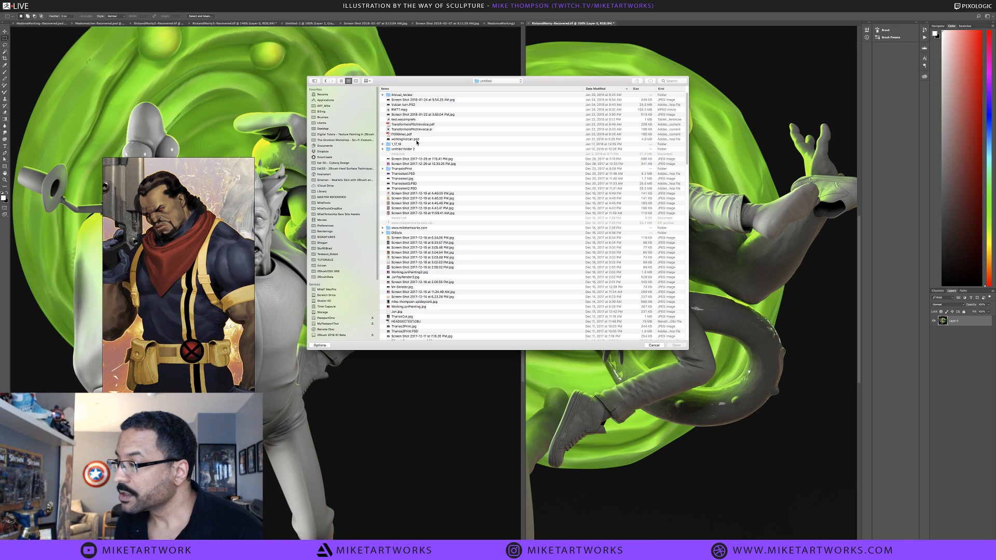
click(341, 81)
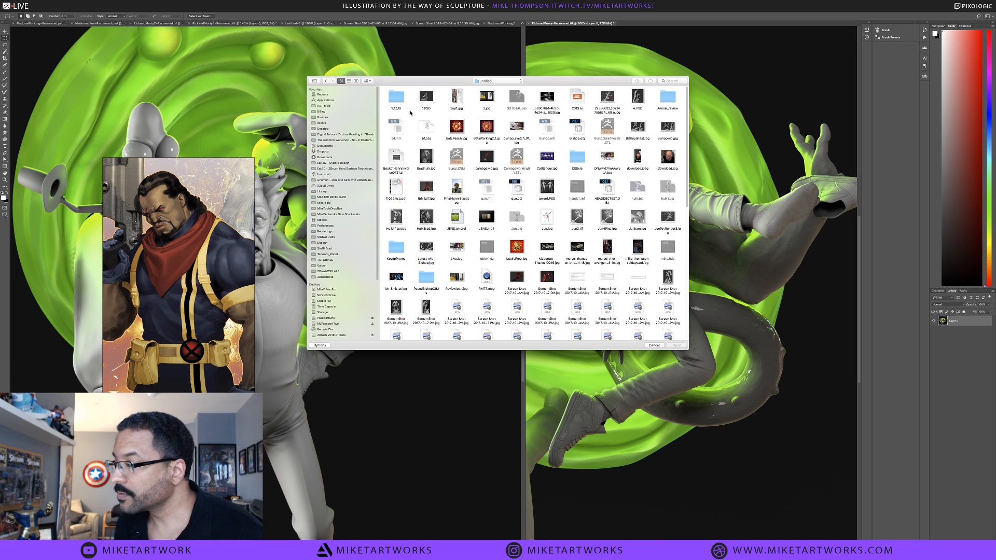
Find the red Carnage screenshot from 2017-10-12 among the thumbnails, preview it enlarged and close the preview
scroll(529, 240, down, 10)
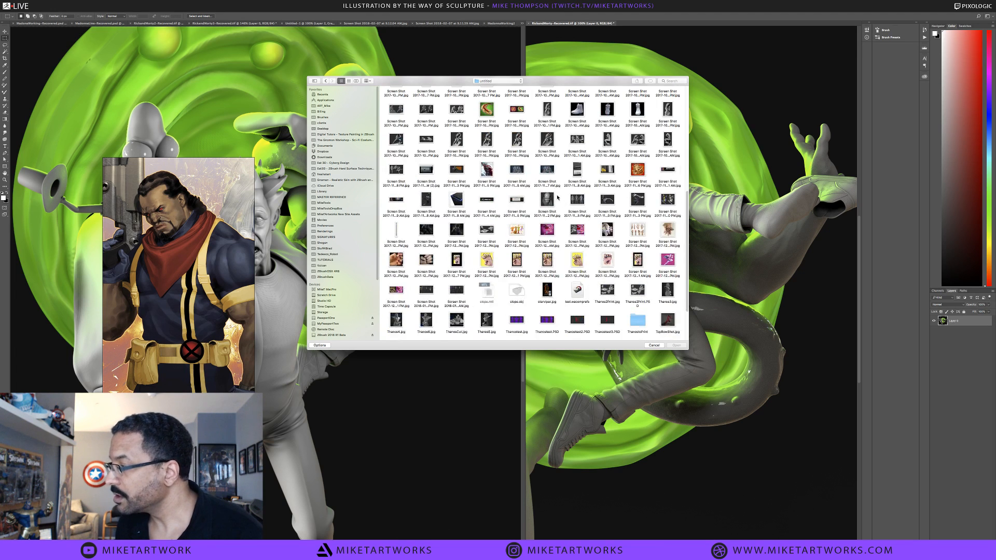
scroll(558, 206, up, 4)
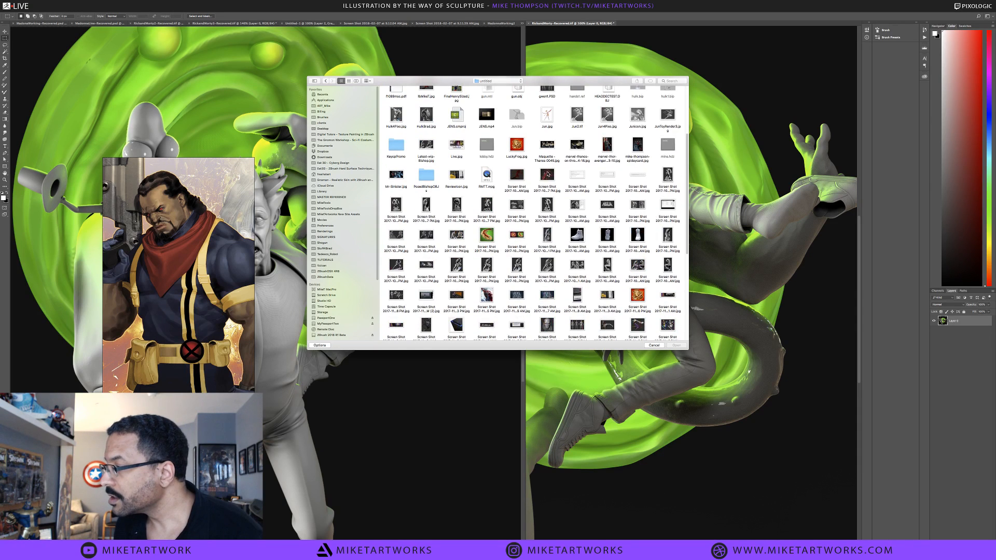
click(547, 176)
key(space)
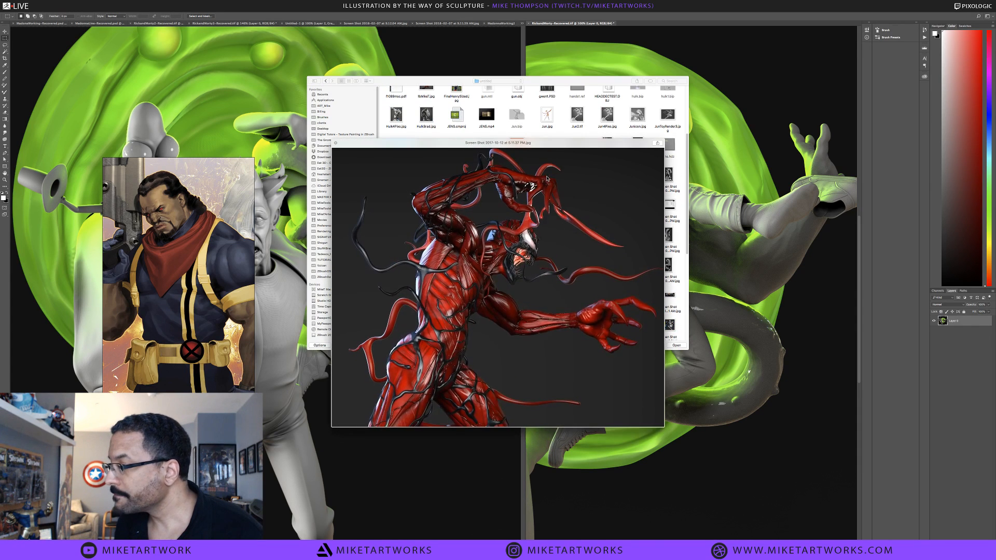
key(space)
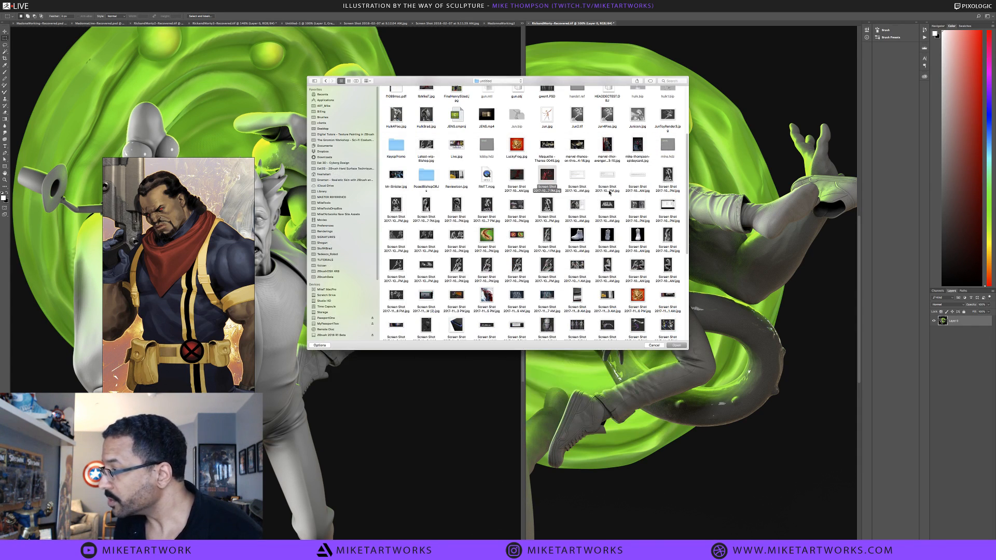
Preview the full-figure Carnage render JPEG near the start of the folder, and close the preview
scroll(601, 228, up, 5)
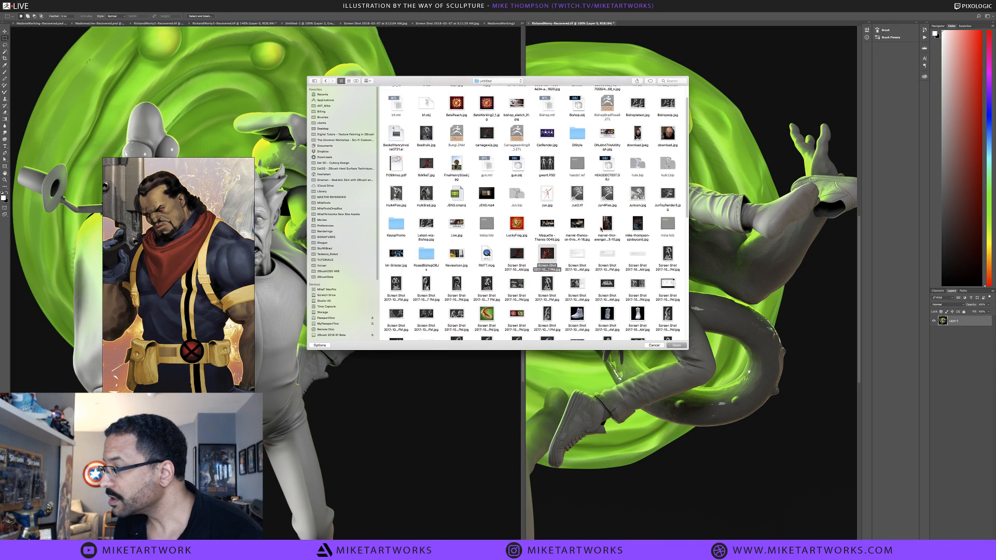
click(487, 158)
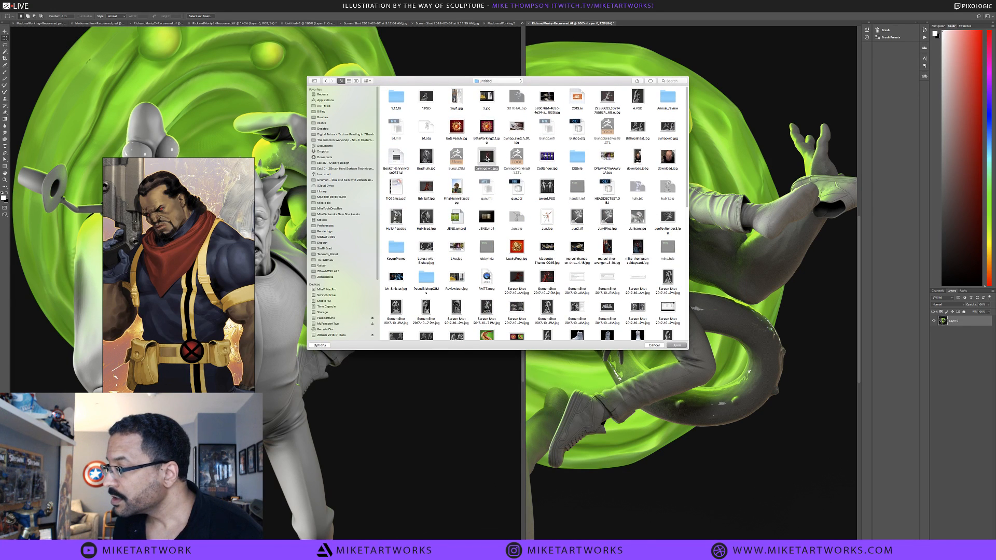
key(space)
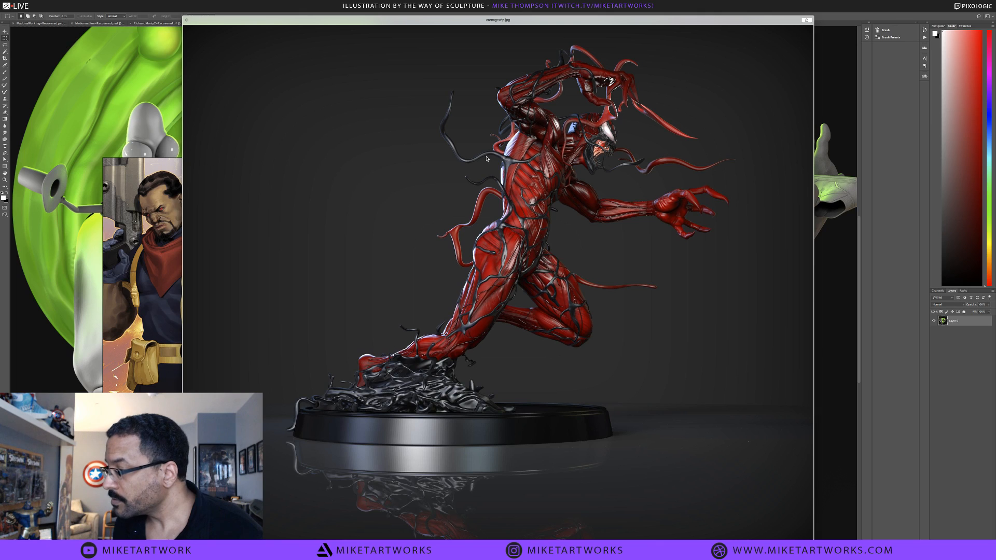
key(space)
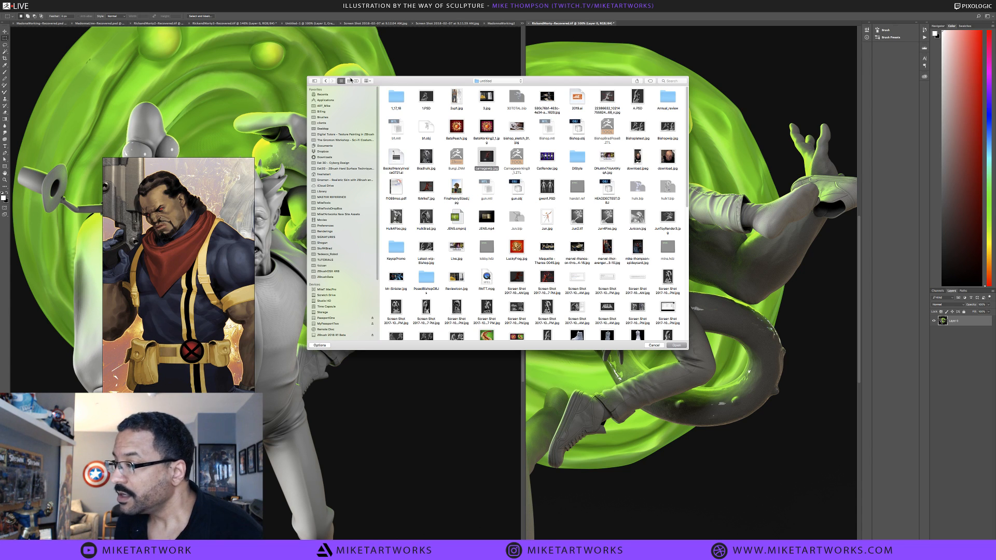
Show the folder's files as a list sorted by date modified, newest first
key(super+2)
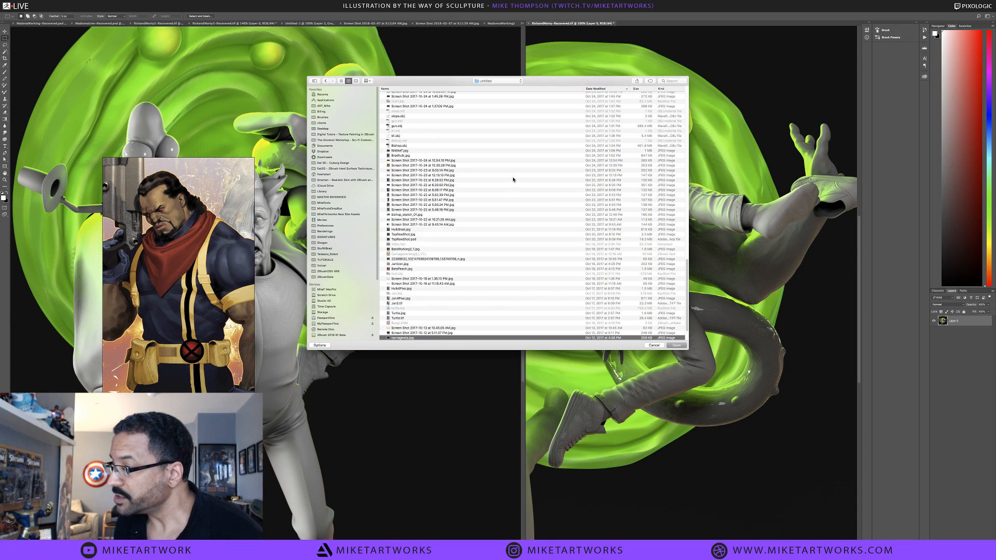
scroll(414, 112, up, 10)
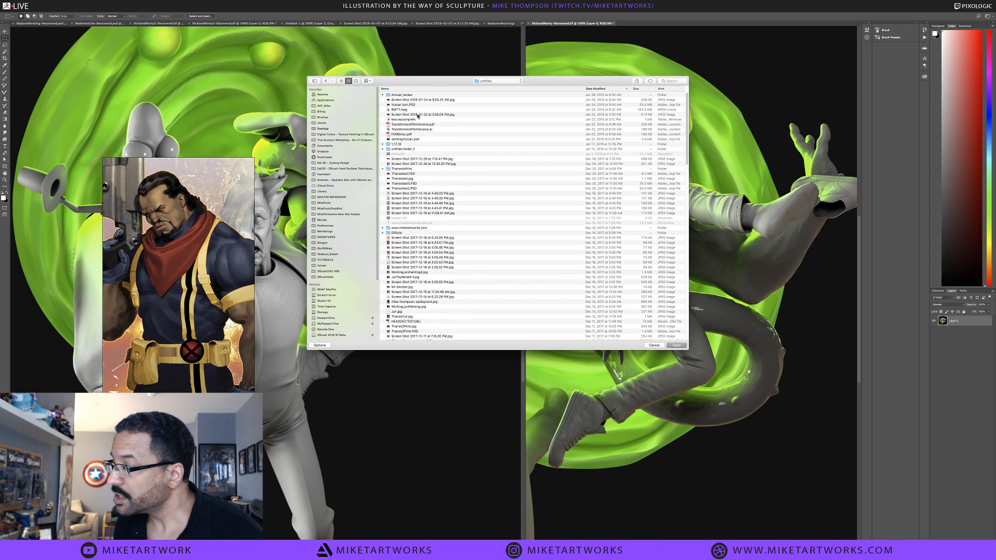
click(604, 89)
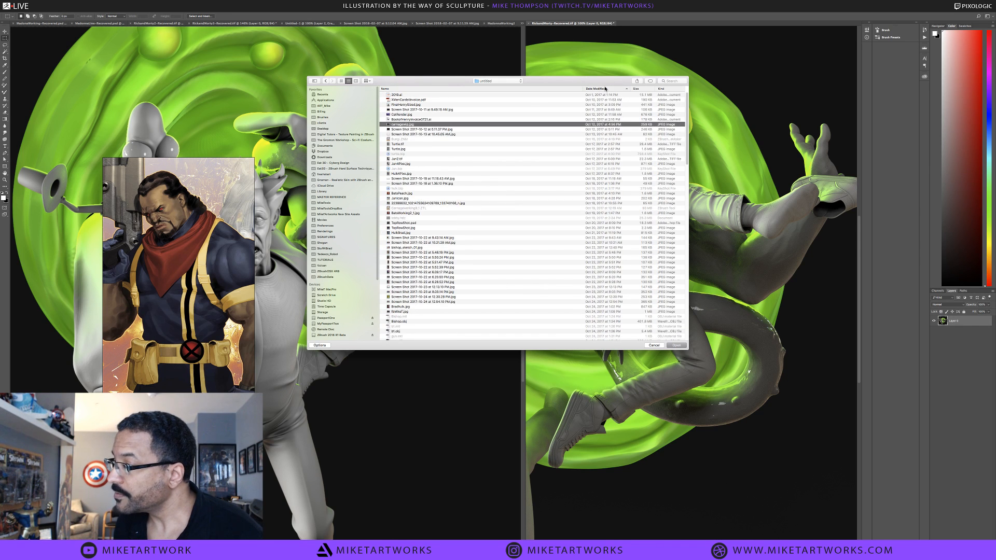
click(604, 89)
scroll(577, 147, up, 15)
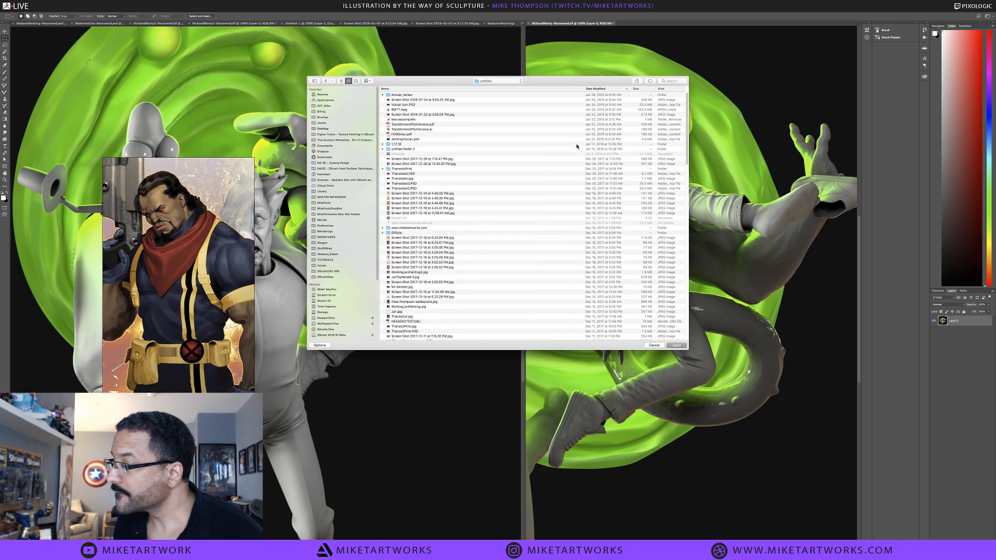
Preview the newest screenshot in the folder, dated 2018-01-24, and close the preview
click(406, 100)
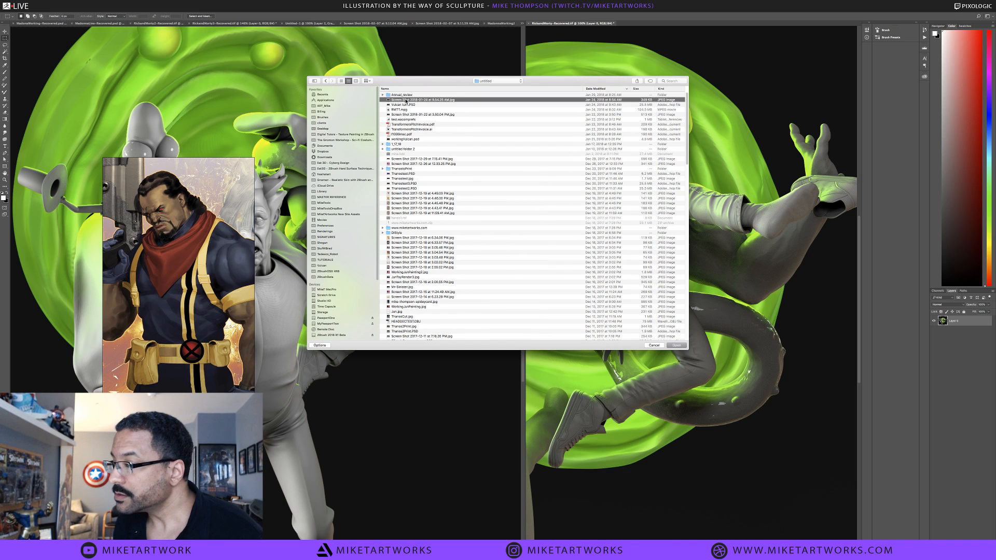
key(space)
key(space)
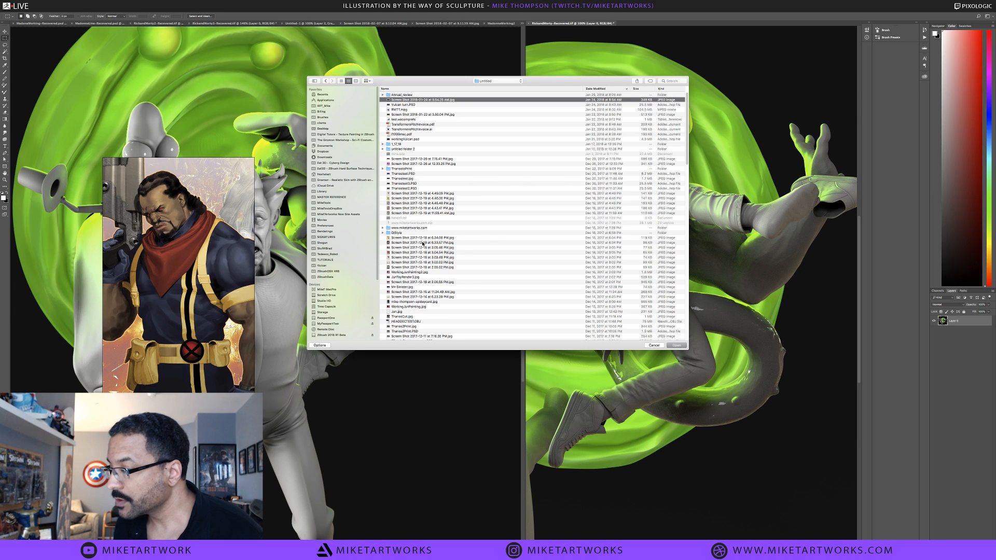
Return to thumbnails, preview the full-figure red Carnage render near the folder's end, close the preview and dismiss the file dialog
click(340, 81)
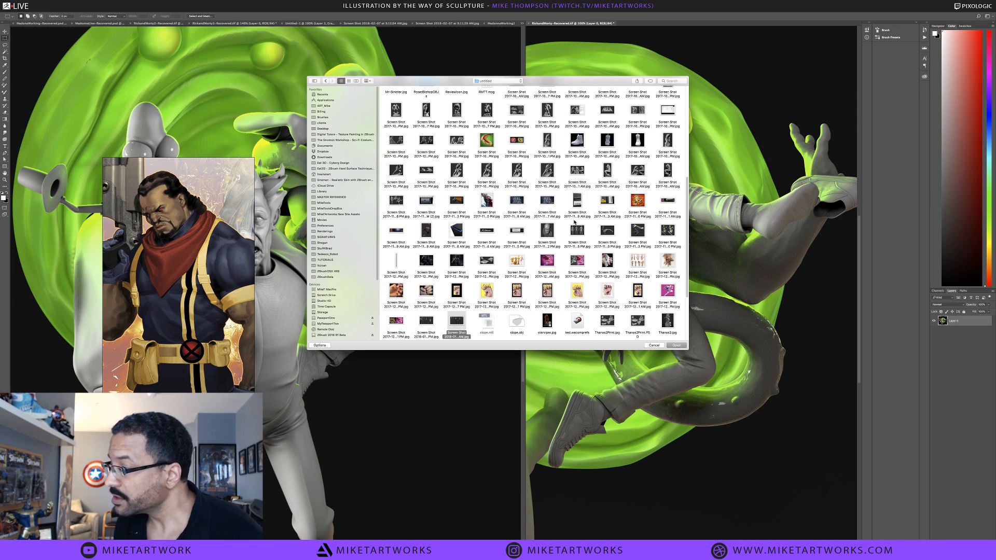
scroll(562, 233, down, 1)
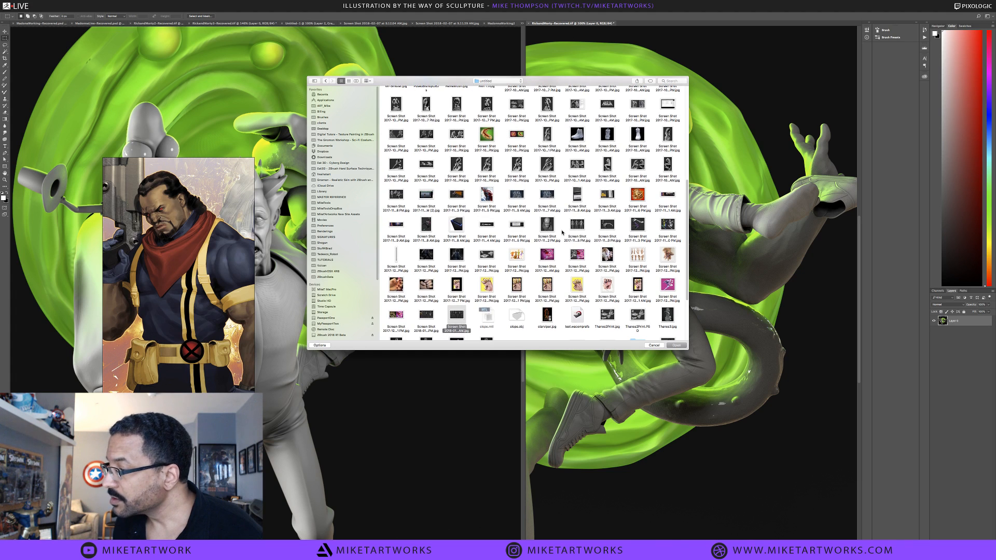
scroll(542, 234, down, 5)
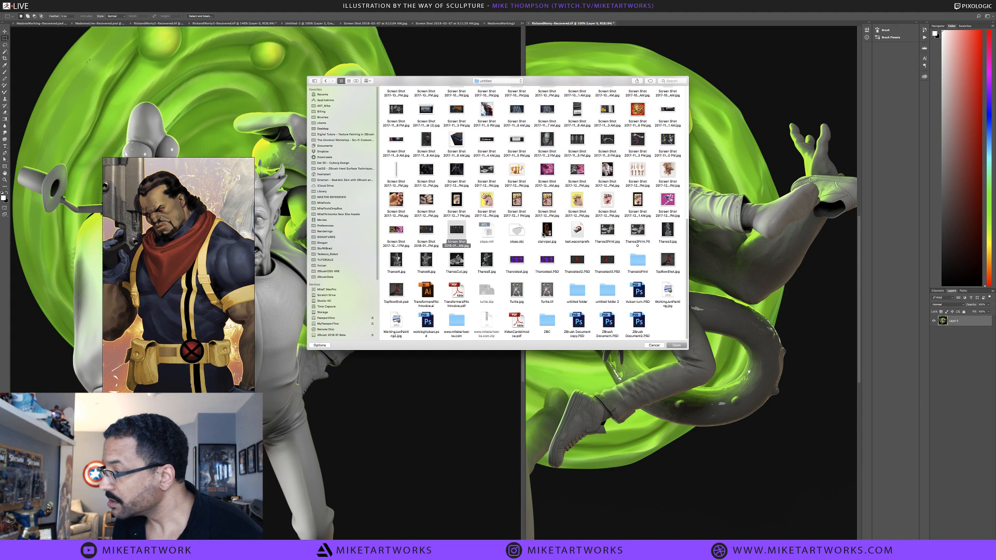
click(670, 260)
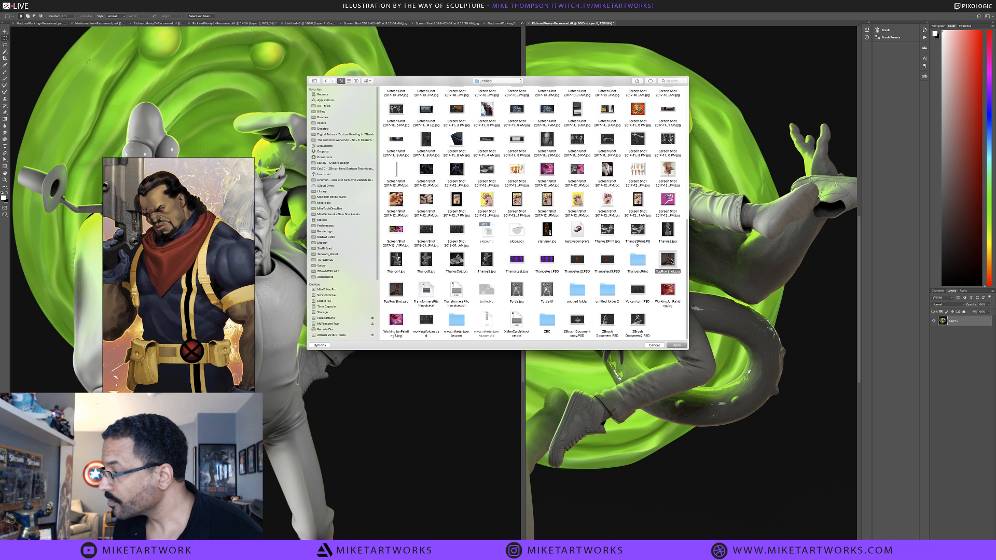
key(space)
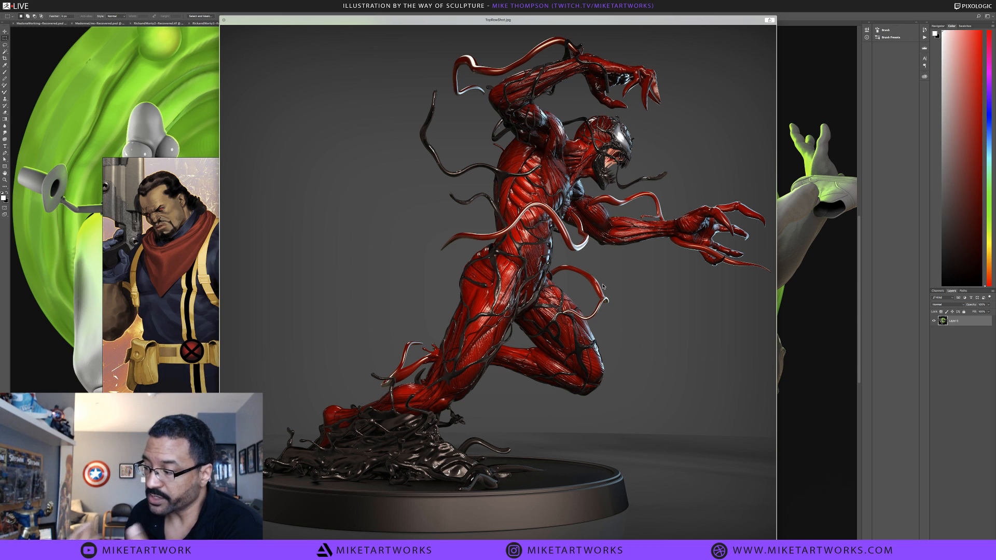
click(223, 20)
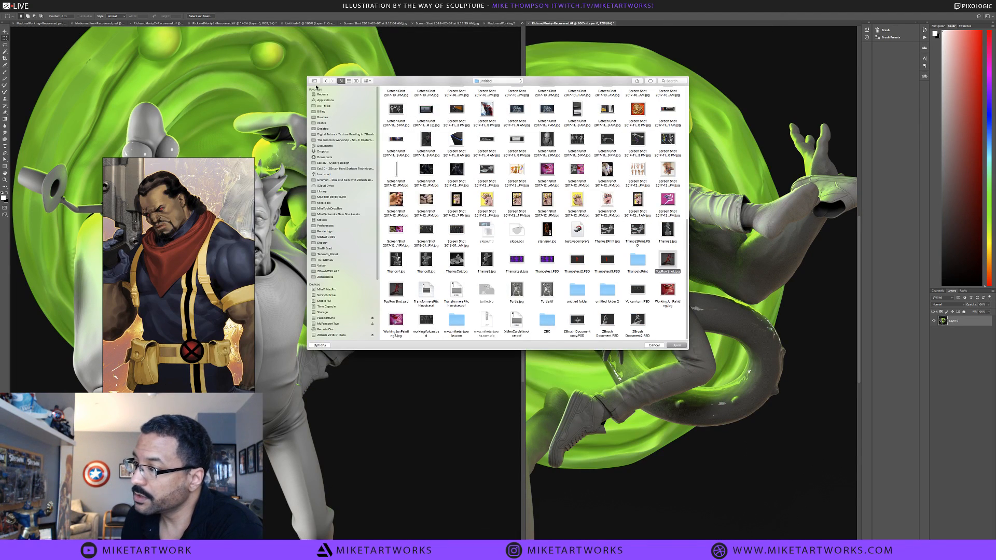
click(653, 345)
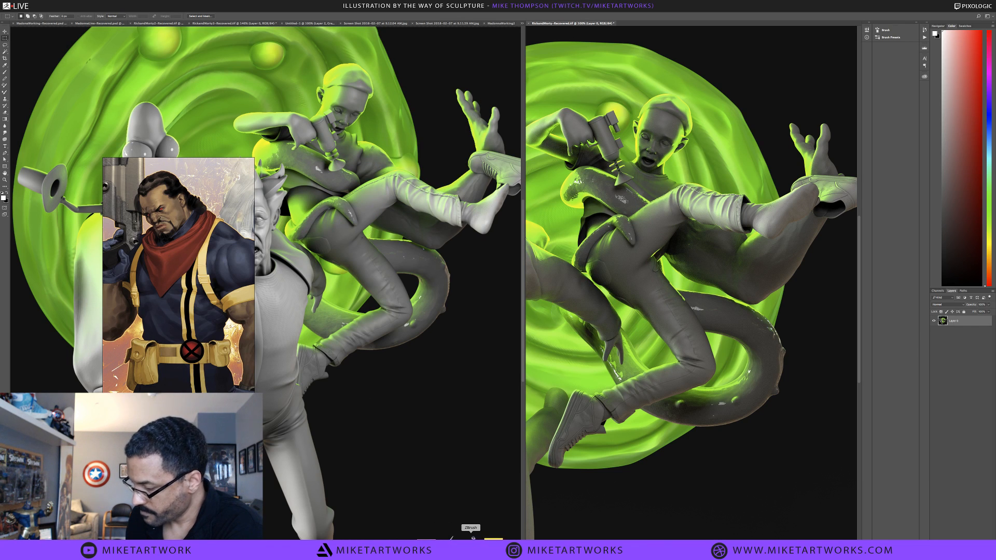
Switch to ZBrush, turn off Solo for the body and look over the full costumed figure on its rock base
click(471, 528)
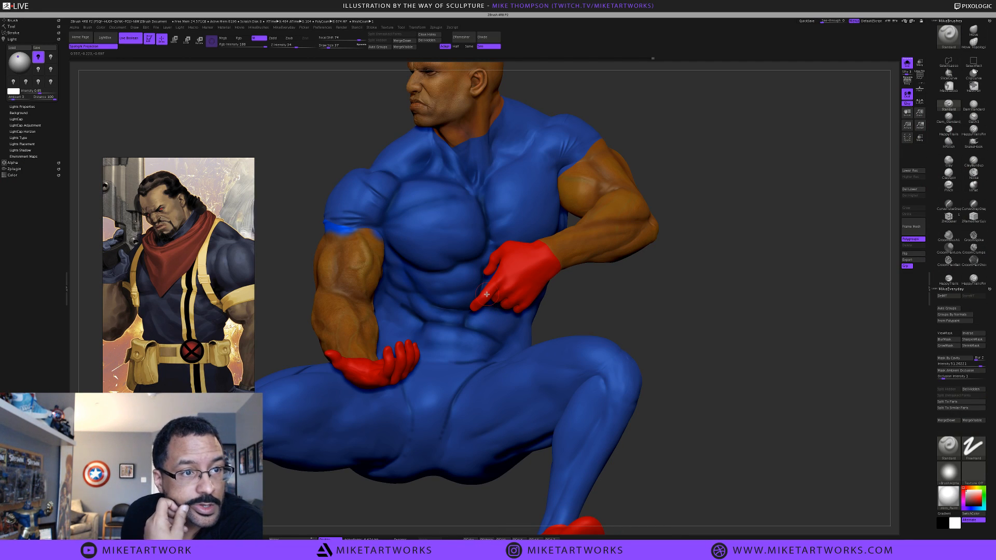
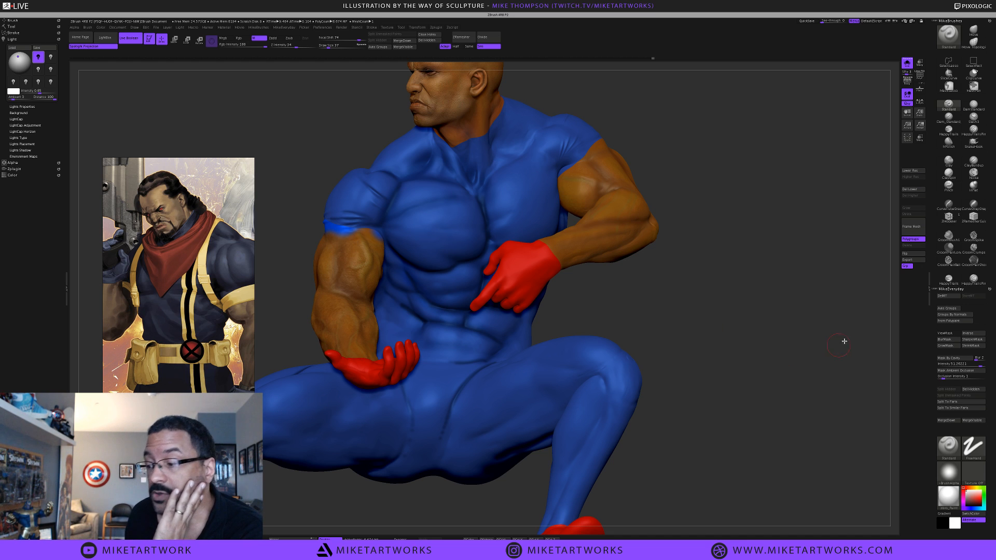
drag(789, 344, 794, 349)
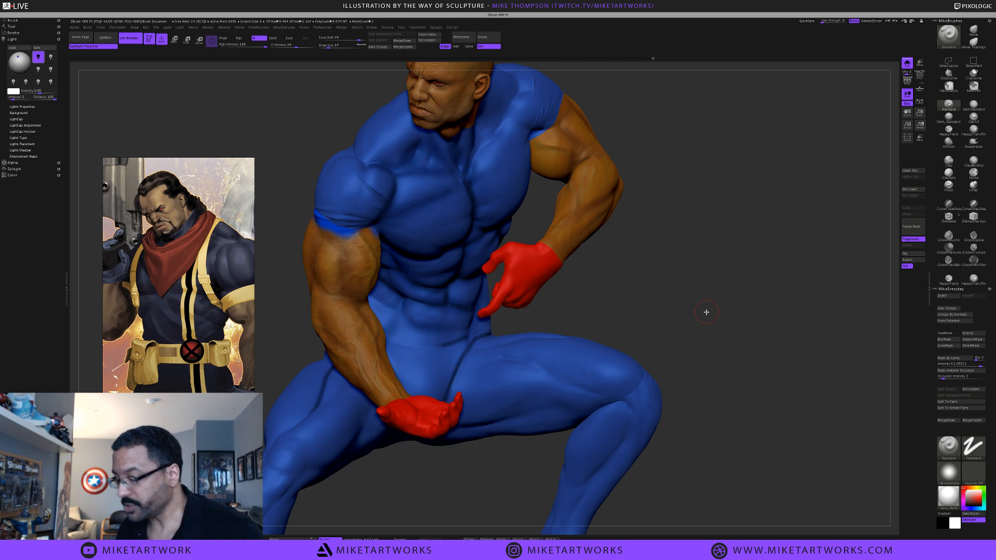
mouse_move(705, 304)
alt+mouse_down()
mouse_move(698, 298)
mouse_move(710, 313)
alt+mouse_up()
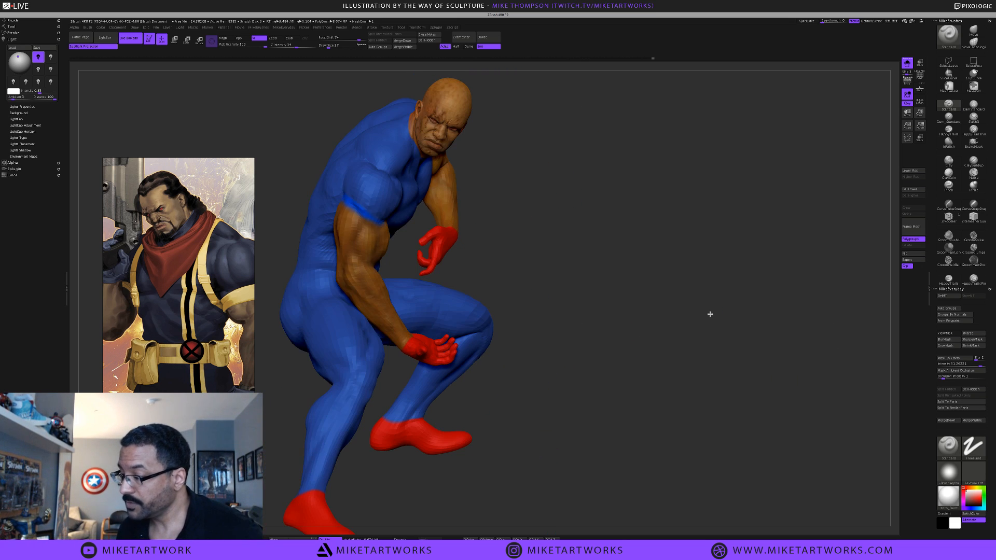
mouse_move(643, 325)
mouse_down()
mouse_move(707, 325)
mouse_move(700, 342)
mouse_move(836, 221)
mouse_up()
click(907, 62)
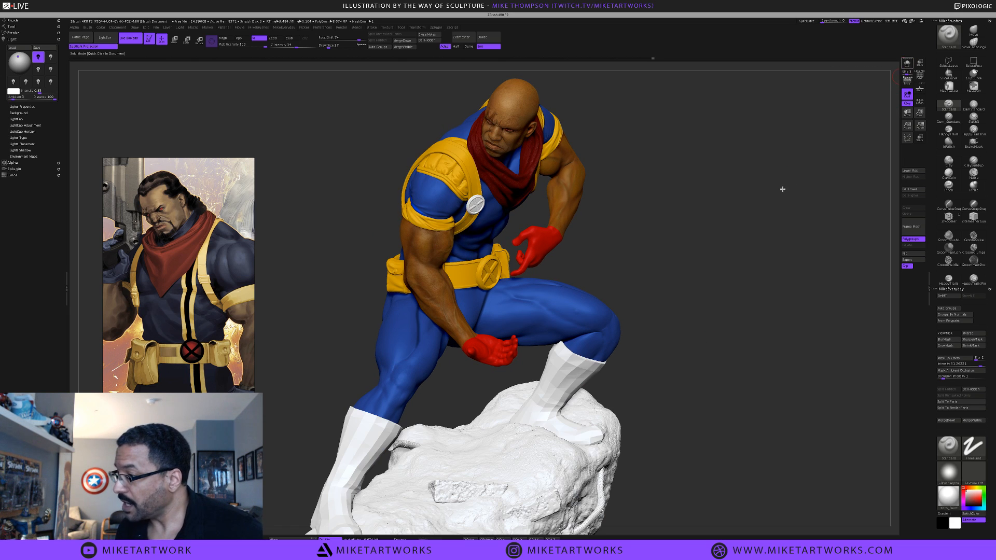
drag(776, 219, 776, 221)
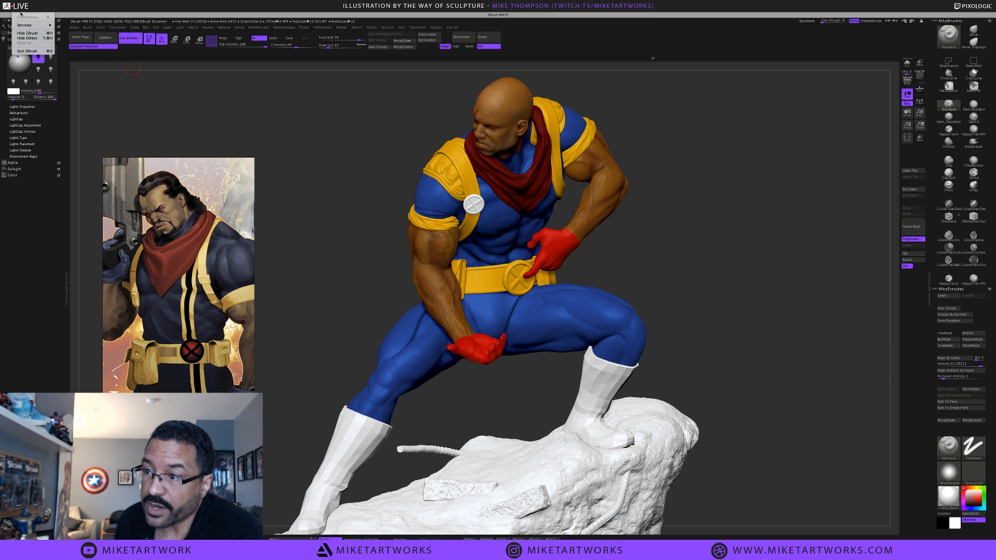
click(5, 5)
key(Escape)
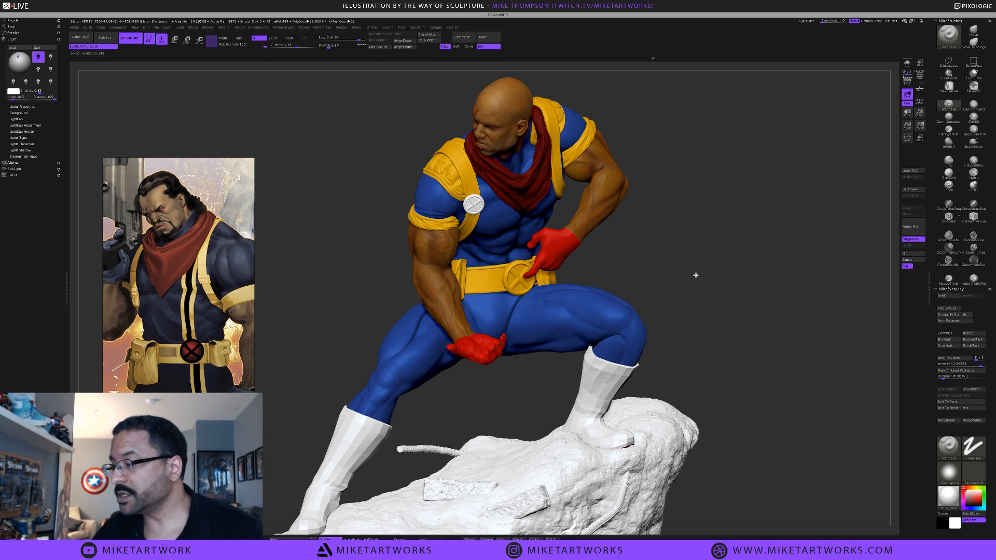
mouse_move(696, 275)
mouse_down()
mouse_move(731, 252)
mouse_move(710, 250)
mouse_move(718, 235)
mouse_up()
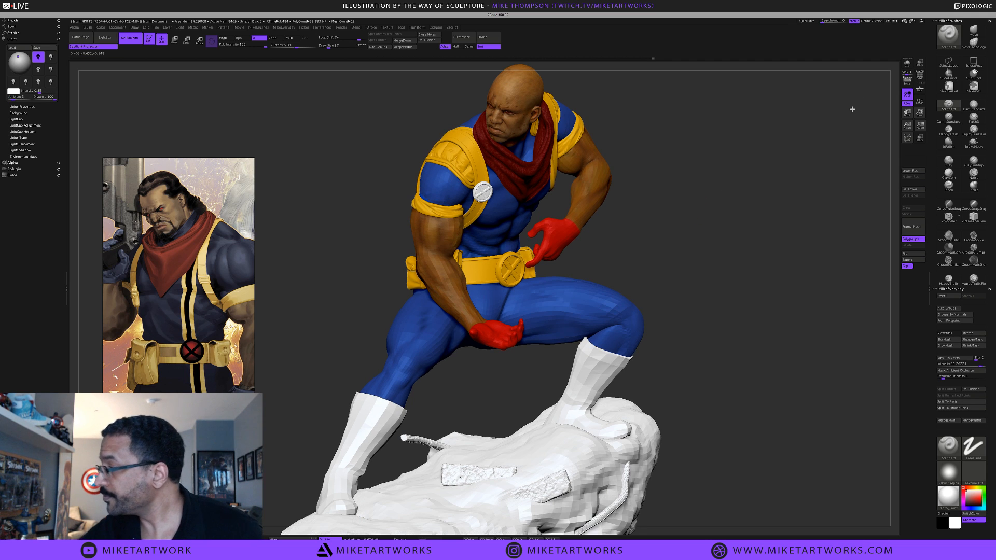
Solo the body, isolate its upper-torso polygroup and invert the visibility to hide that part of the suit
click(906, 64)
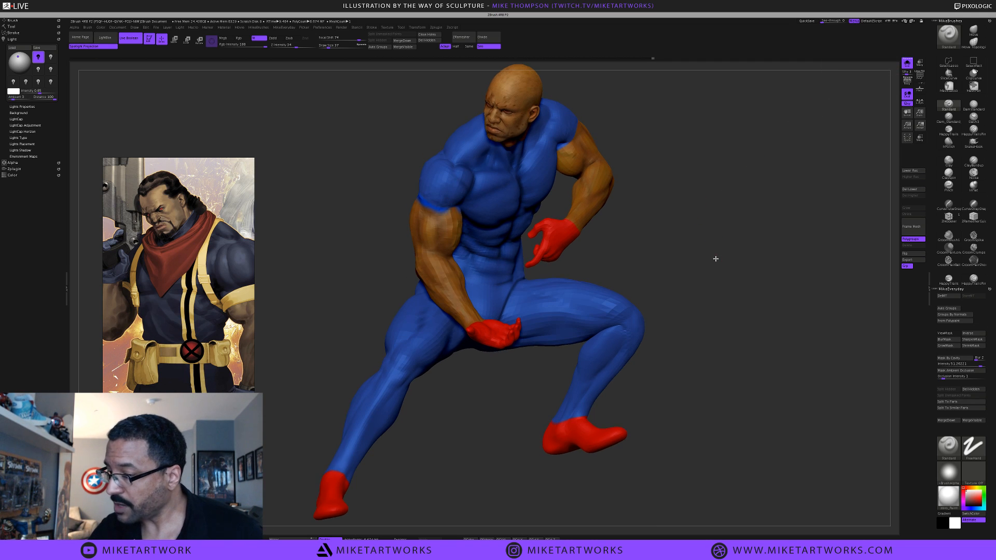
scroll(715, 260, up, 3)
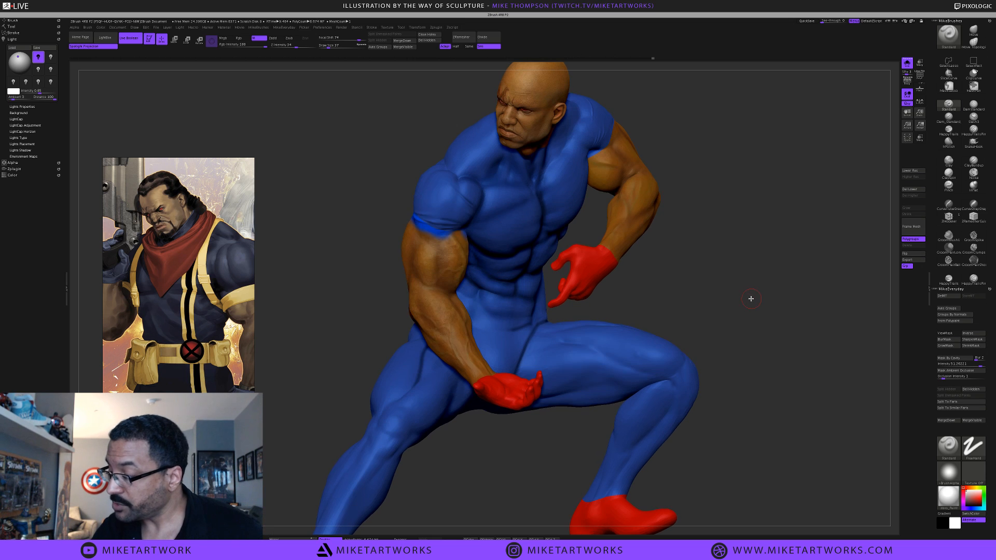
drag(749, 298, 758, 284)
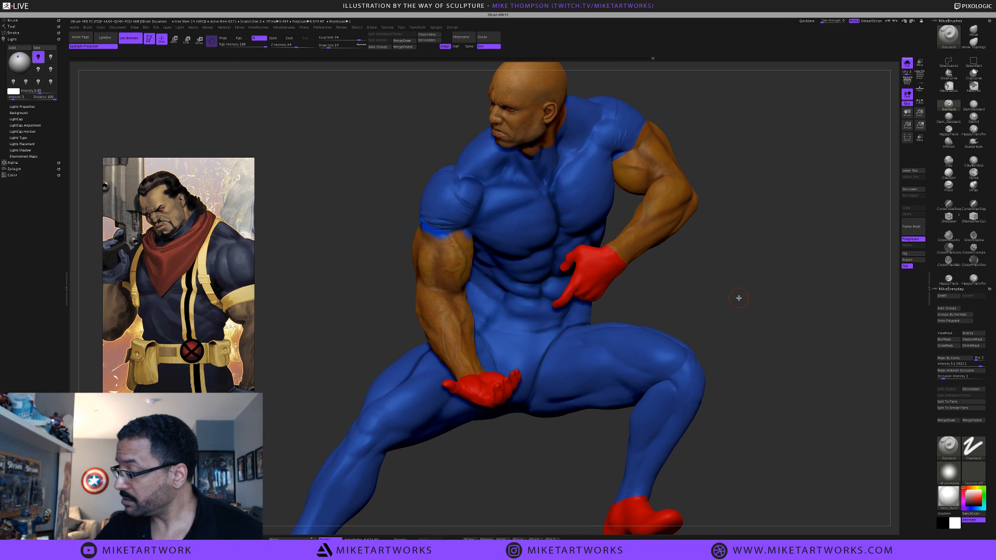
key(ctrl+shift)
ctrl+shift+click(479, 187)
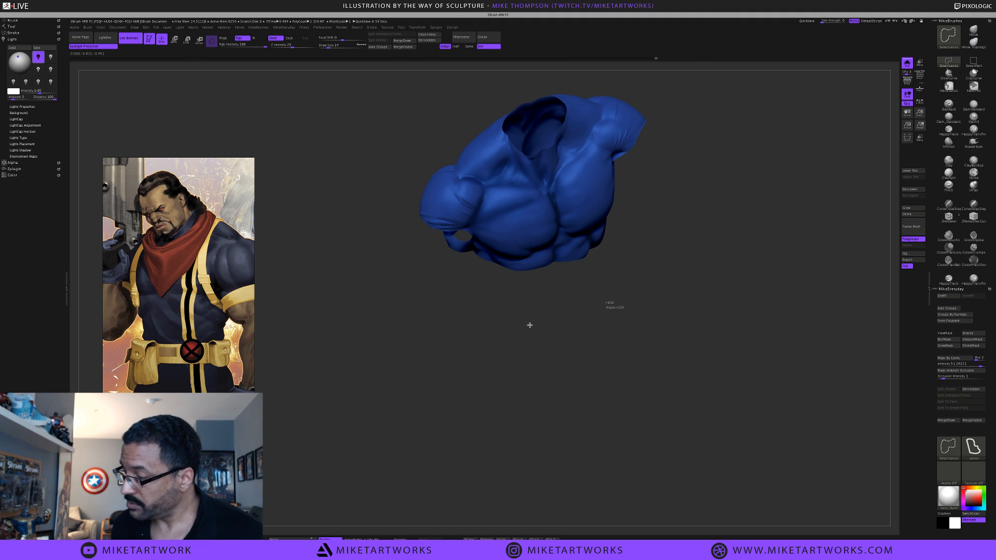
ctrl+shift+click(472, 311)
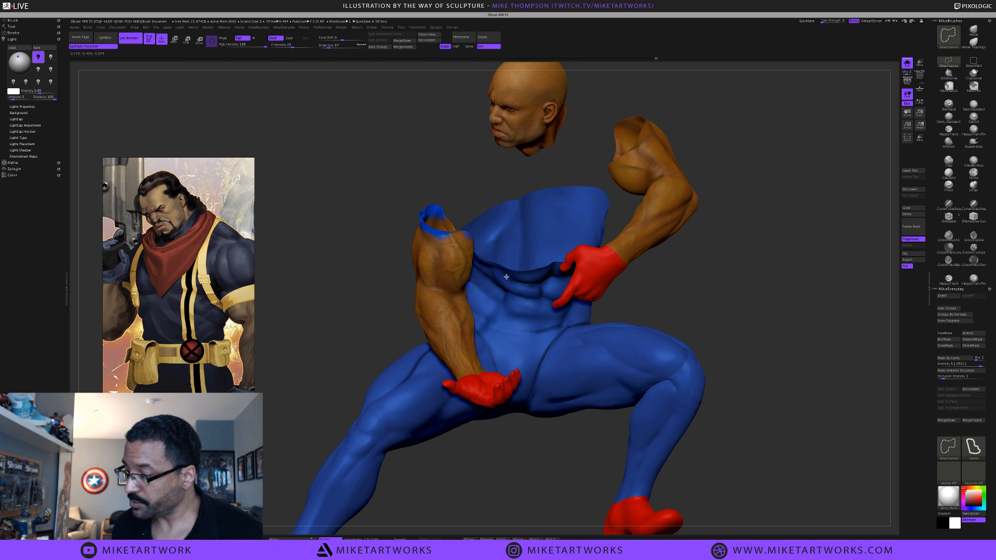
Hide the suit's abdomen, thigh, pelvis and lower-leg polygroups, keeping the head, arms, gloves and feet
ctrl+alt+shift+click(485, 358)
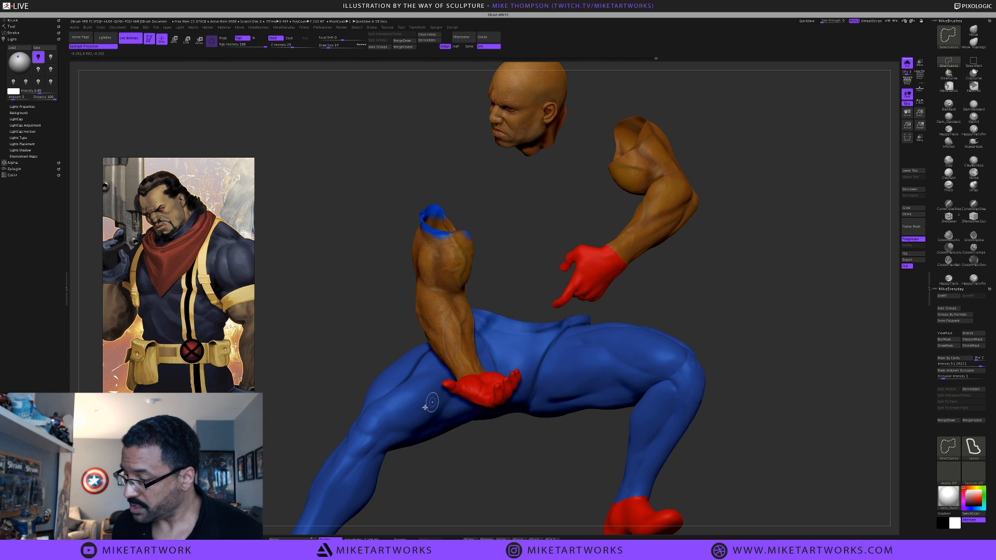
ctrl+alt+shift+click(374, 429)
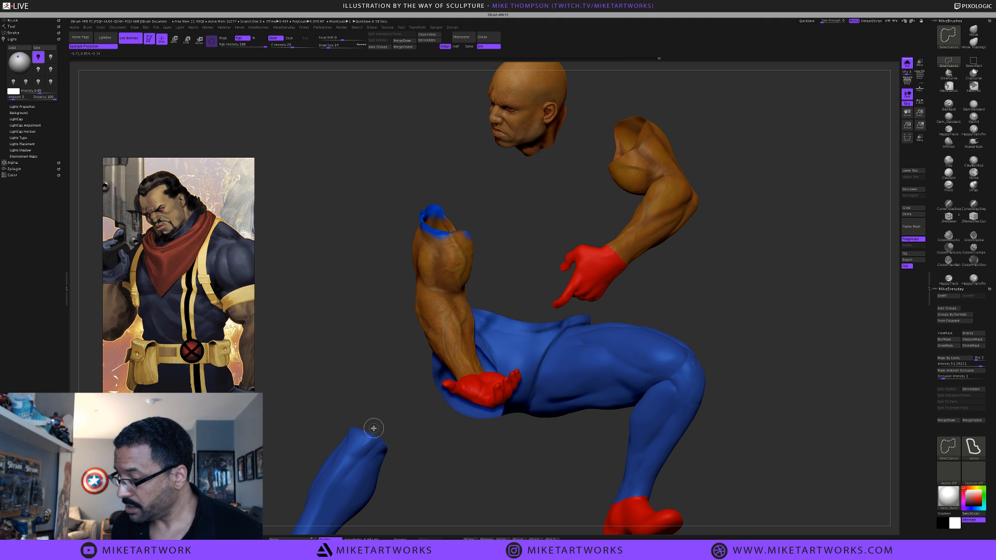
ctrl+alt+shift+click(529, 360)
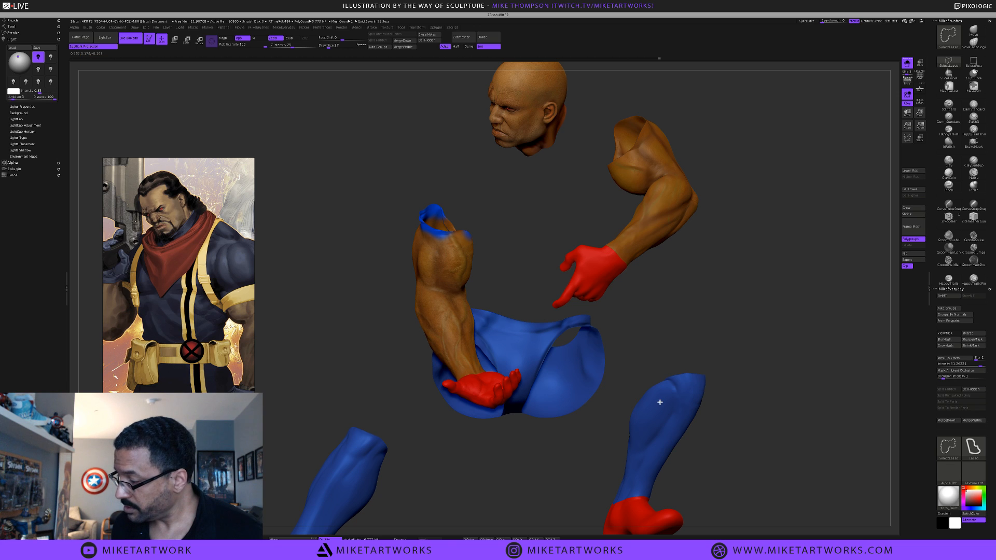
ctrl+alt+shift+click(530, 360)
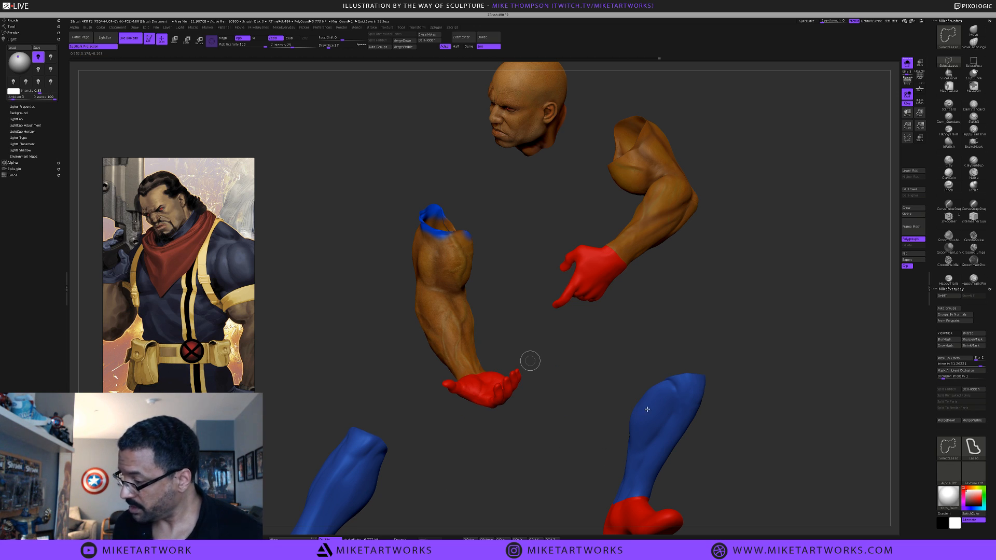
ctrl+shift+click(600, 441)
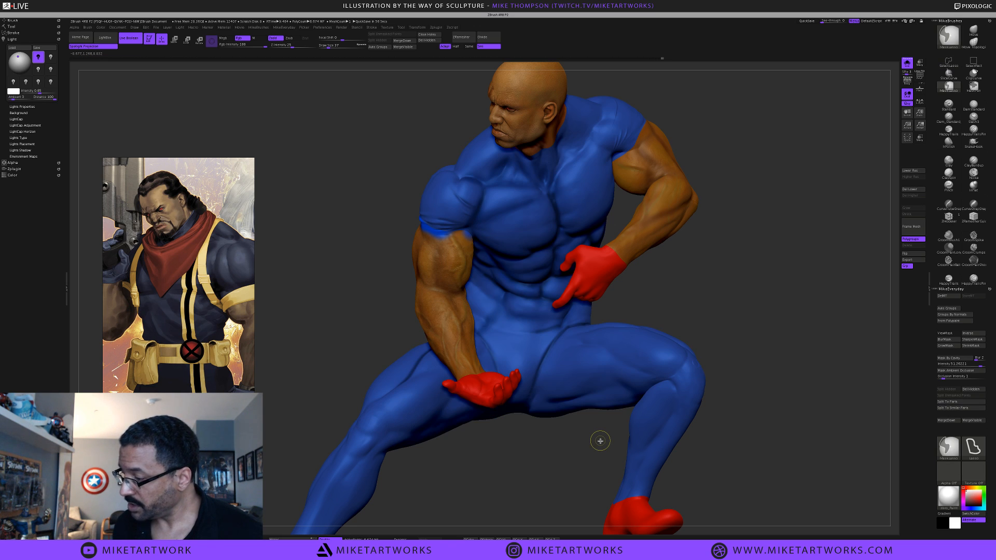
key(ctrl+z)
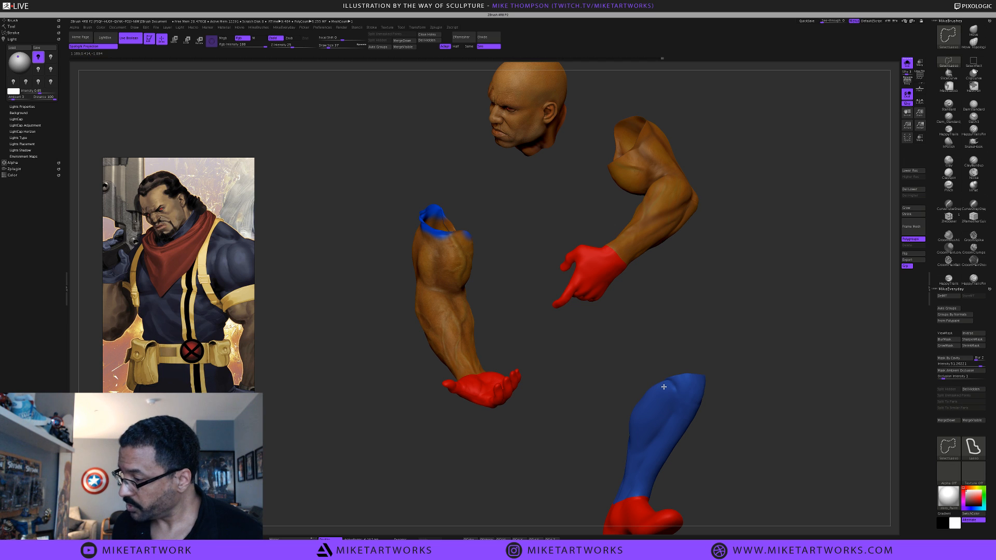
ctrl+alt+shift+click(663, 387)
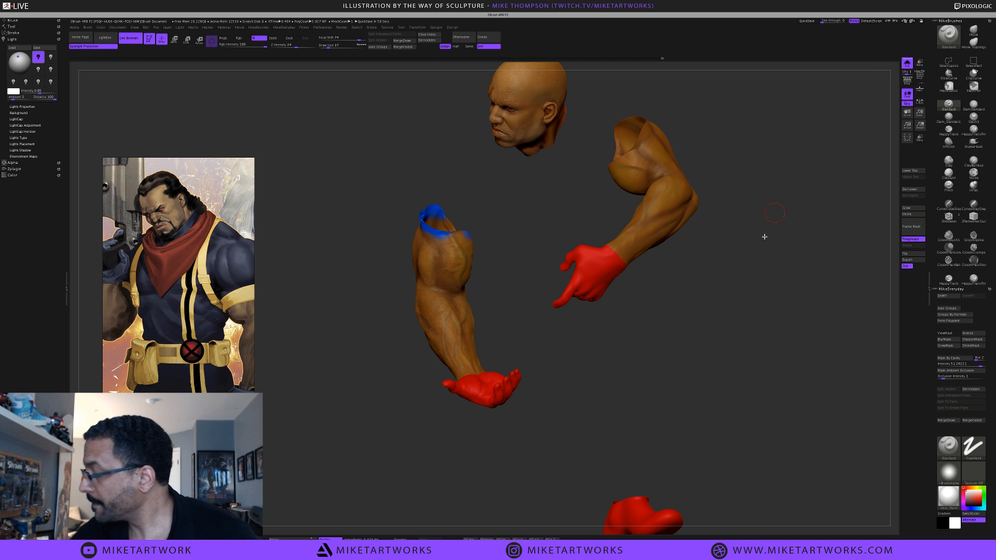
Invert the visibility to show only the blue suit polygroups, and frame the torso and legs
key(ctrl+shift)
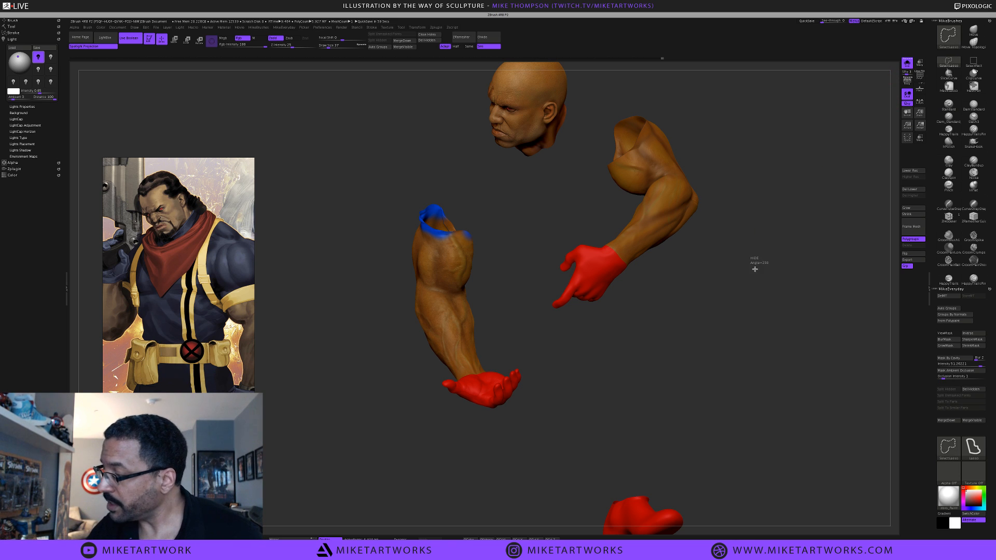
ctrl+shift+click(758, 266)
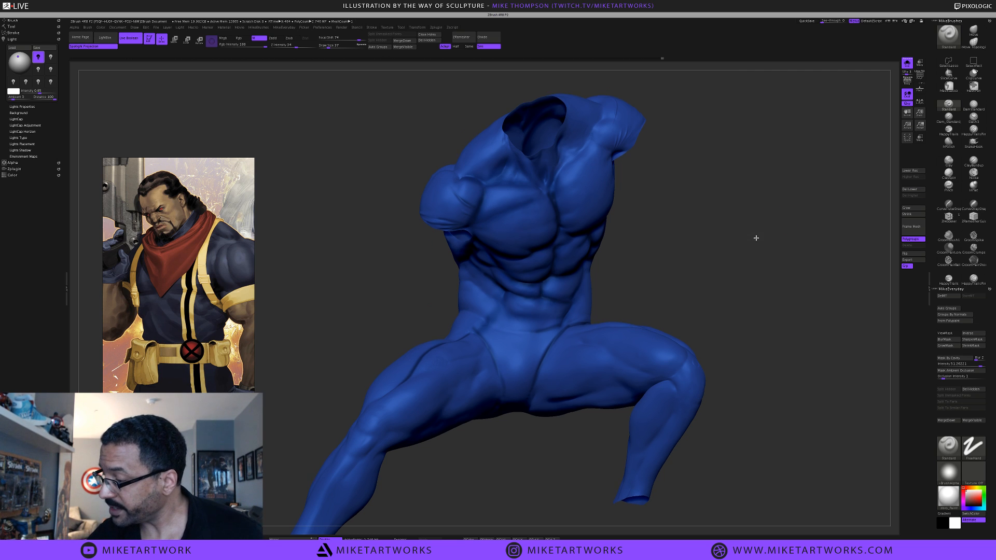
mouse_move(753, 235)
mouse_down()
mouse_move(693, 272)
mouse_move(636, 269)
mouse_move(643, 261)
mouse_up()
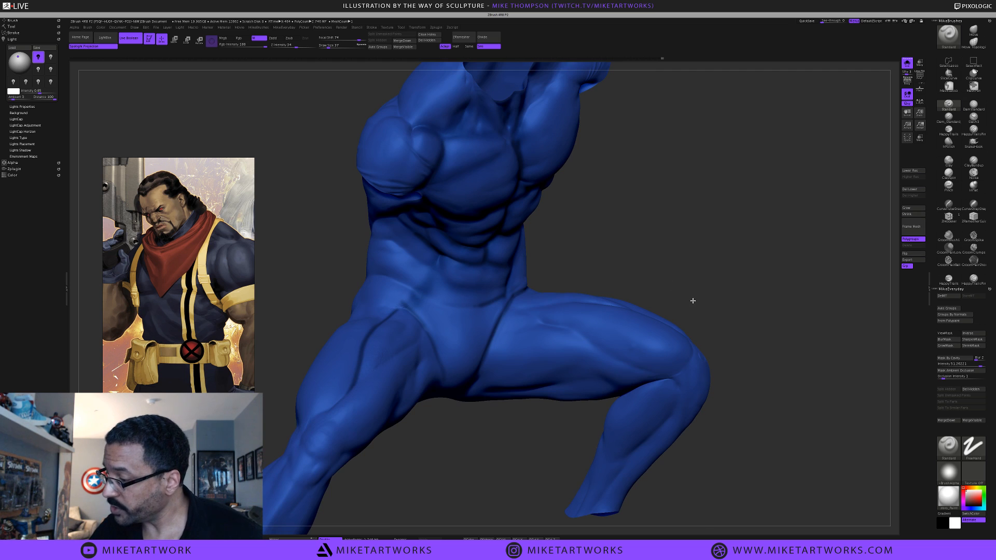
drag(692, 298, 671, 282)
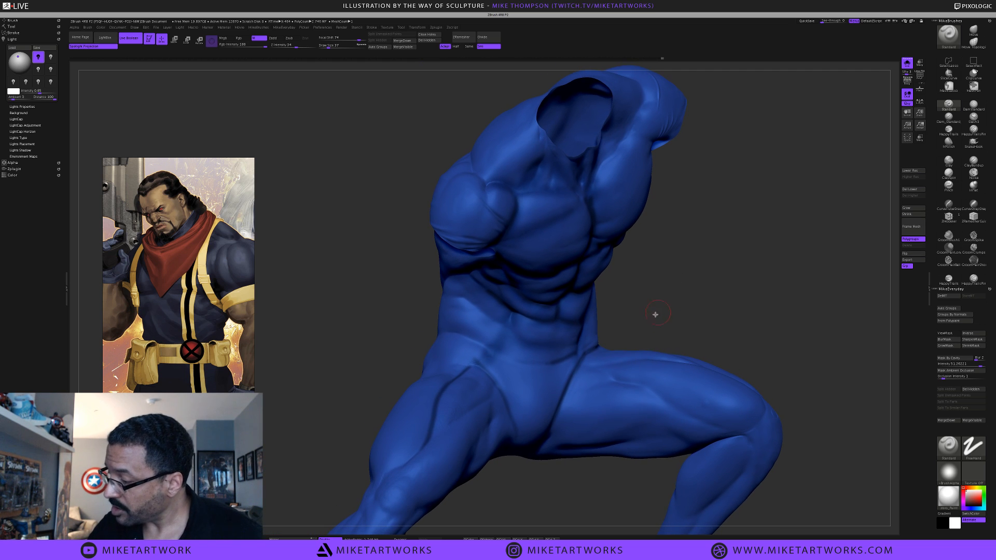
drag(655, 318, 443, 331)
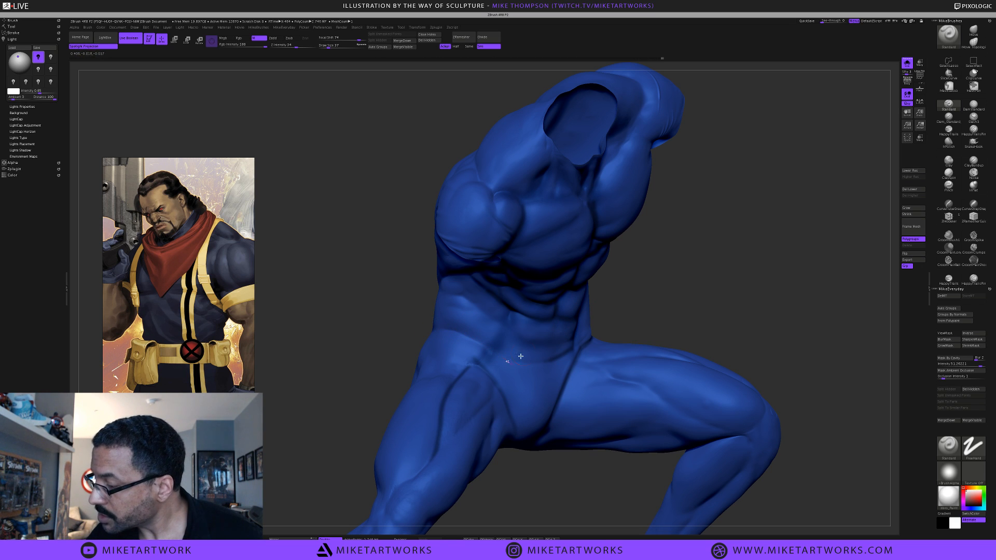
Pick a dark navy blue as the active colour for the suit
right_click(556, 380)
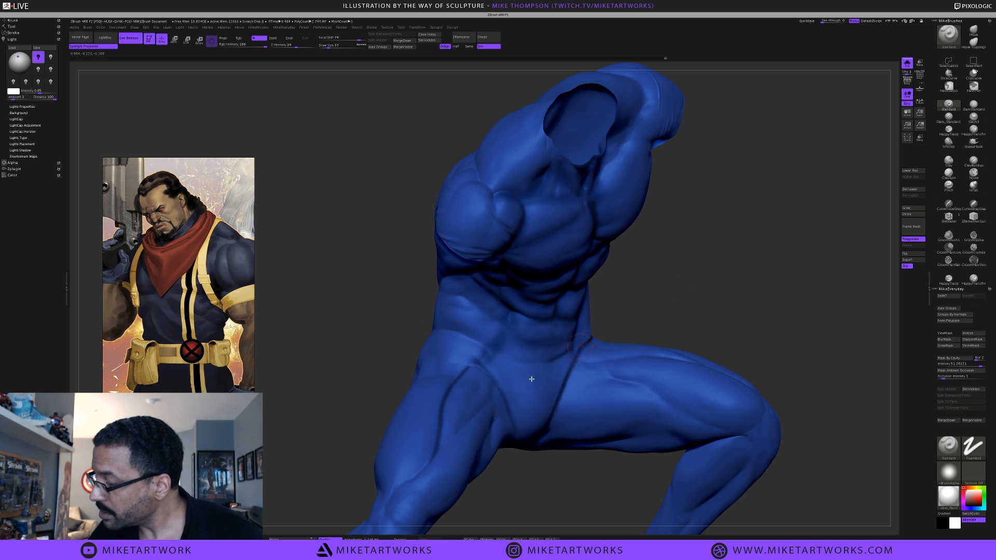
right_click(587, 340)
mouse_move(535, 366)
mouse_down()
mouse_move(548, 323)
mouse_move(512, 308)
mouse_up()
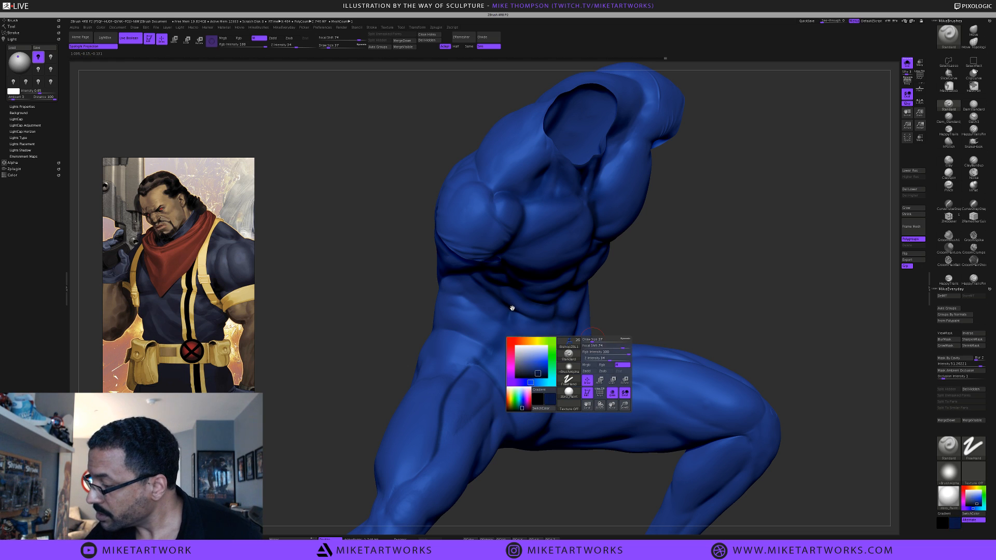
Invert the visibility to check the hidden head, arms and gloves, and invert it back to the suit
ctrl+shift+drag(683, 258, 676, 261)
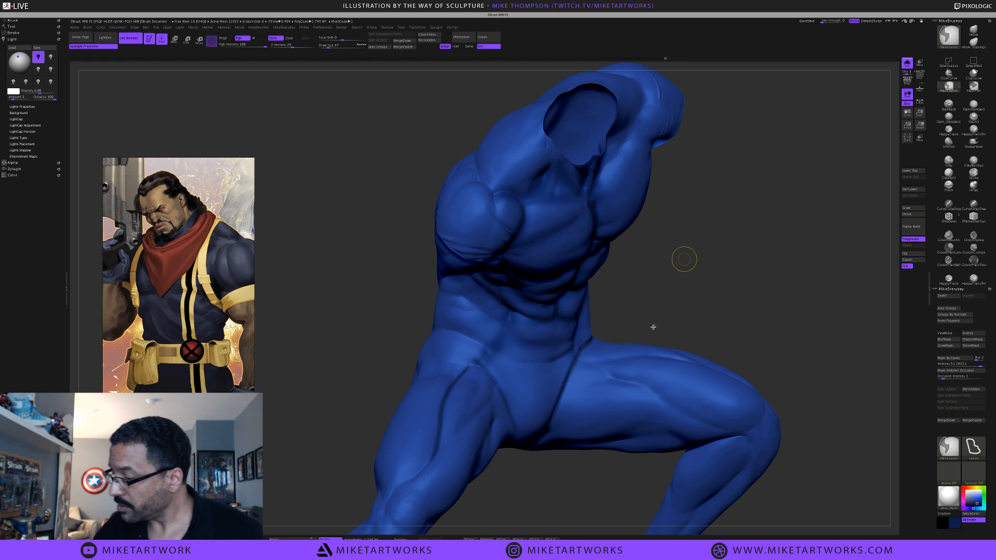
right_click(636, 390)
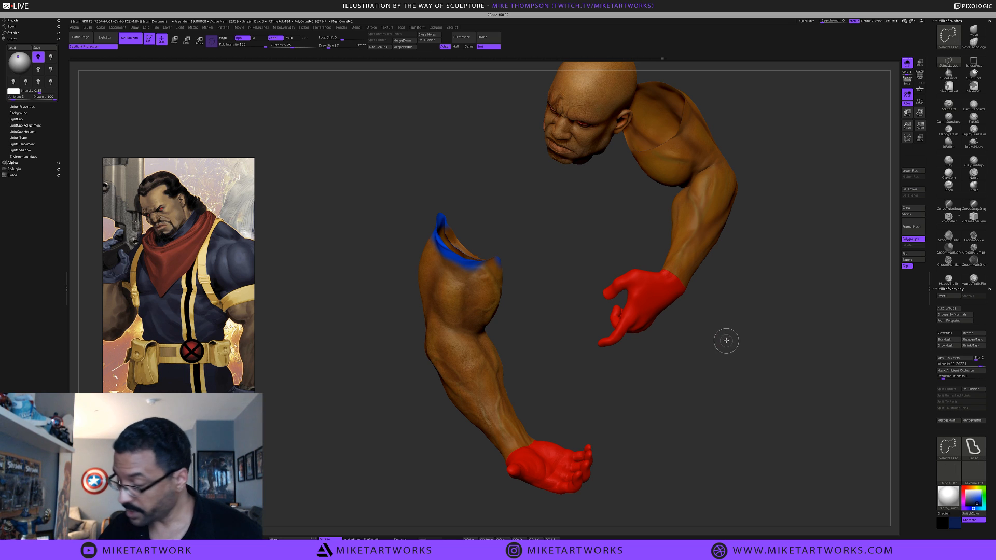
ctrl+shift+drag(725, 340, 718, 347)
Set the Standard brush to Rgb mode and refine the dark blue colour for the suit
right_click(533, 390)
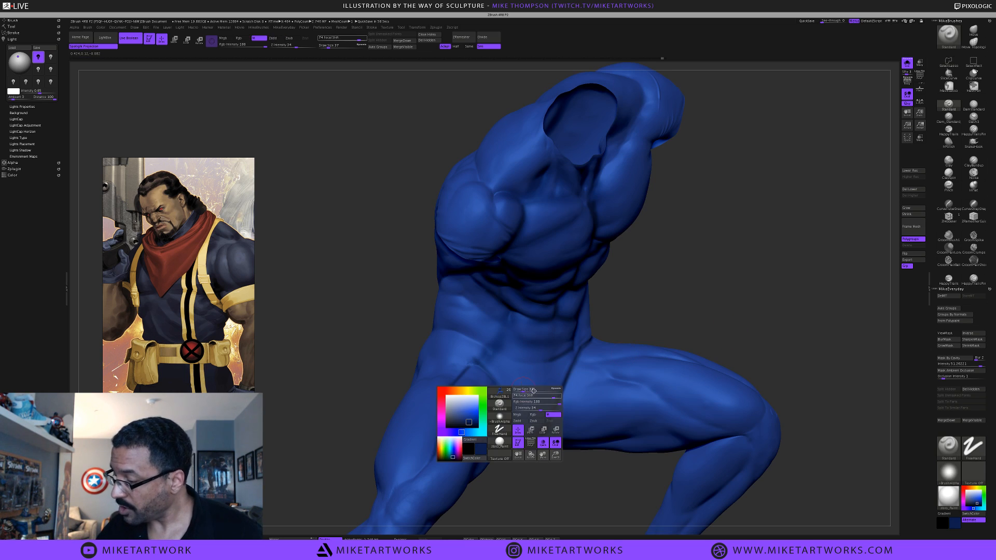
click(532, 414)
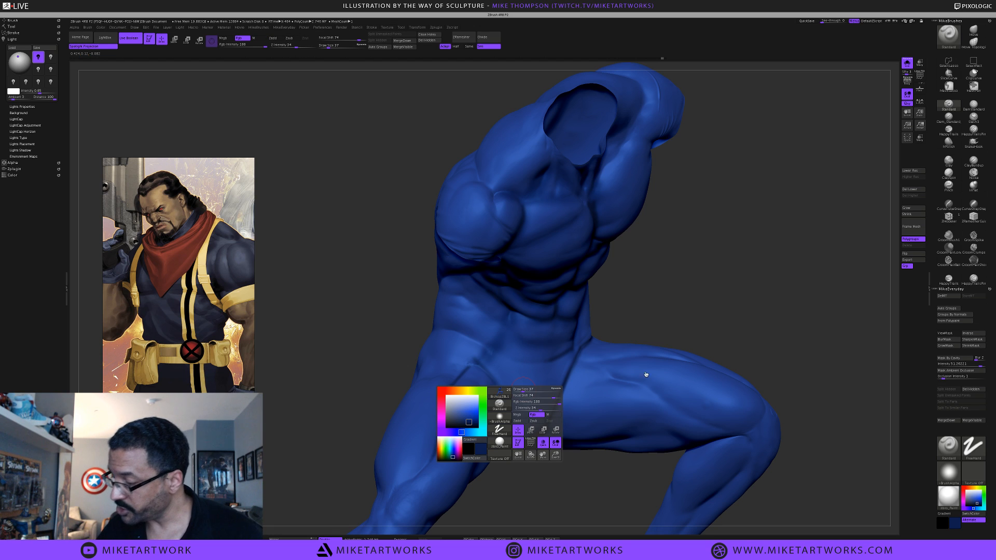
right_click(563, 365)
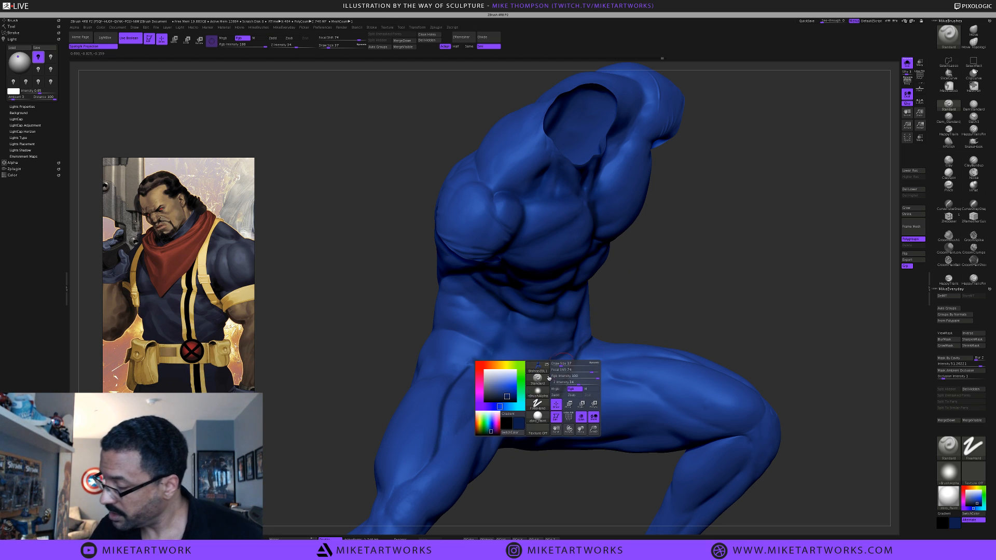
mouse_move(502, 398)
mouse_down()
mouse_move(460, 396)
mouse_move(441, 409)
mouse_up()
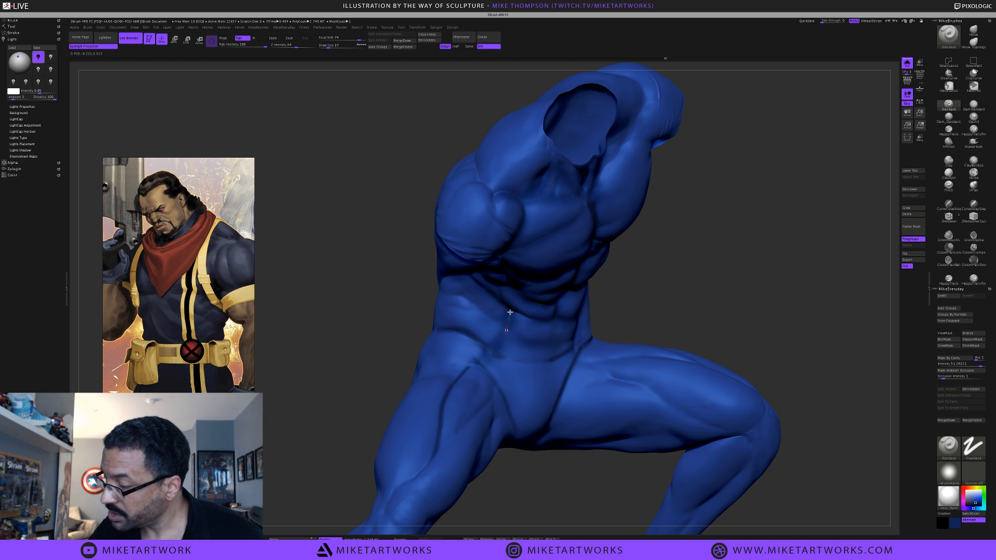
Paint blue shading over the side of the waist and lower abdomen of the suit
drag(655, 282, 596, 328)
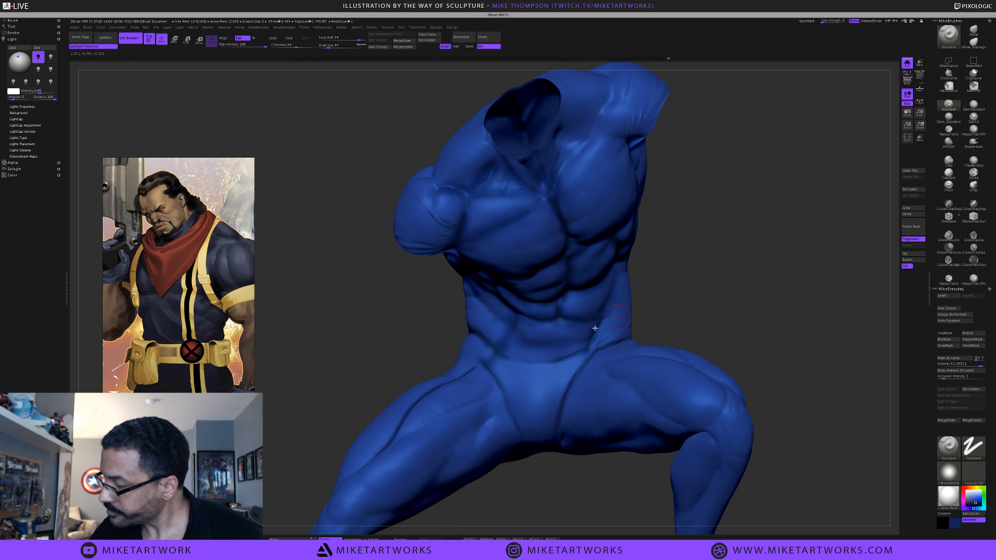
drag(693, 291, 773, 285)
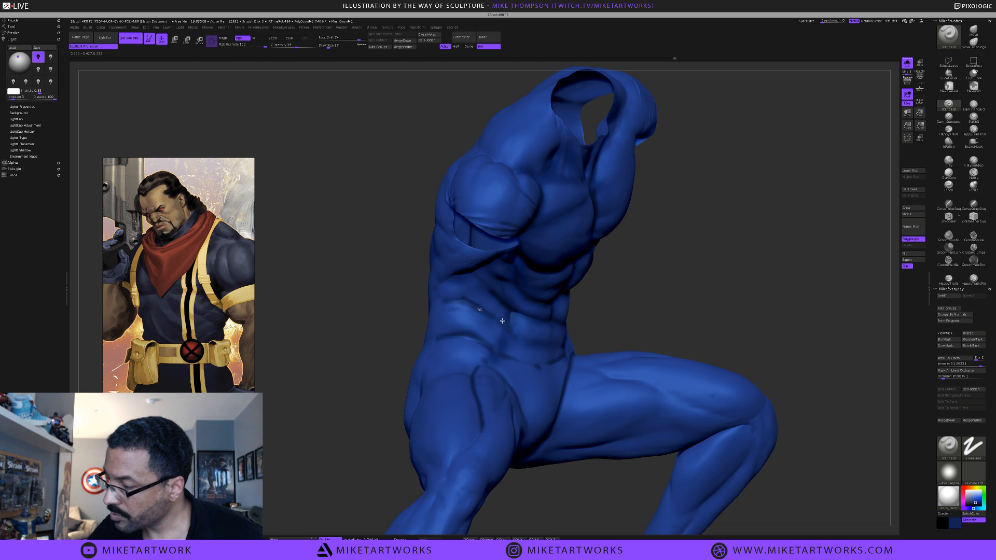
drag(672, 303, 593, 372)
key(space)
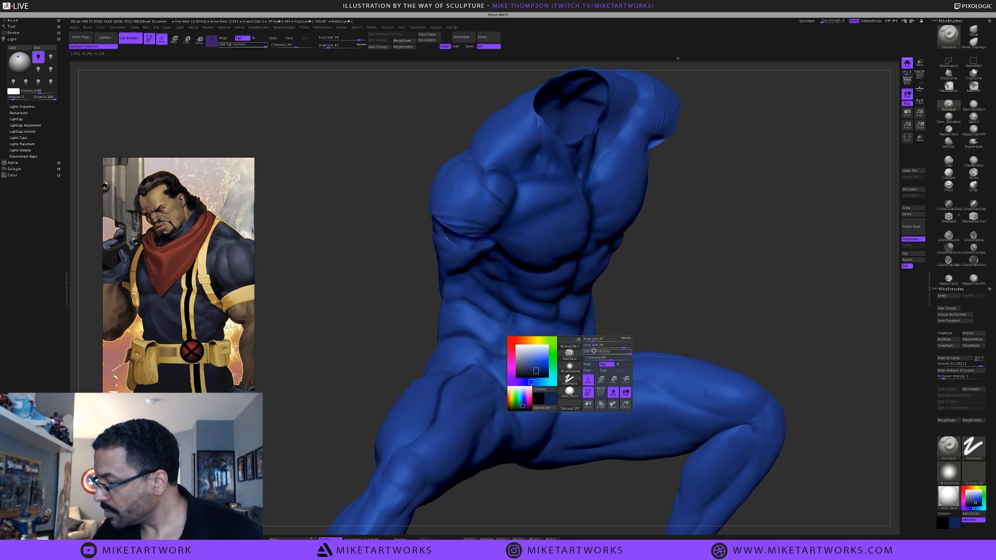
click(573, 367)
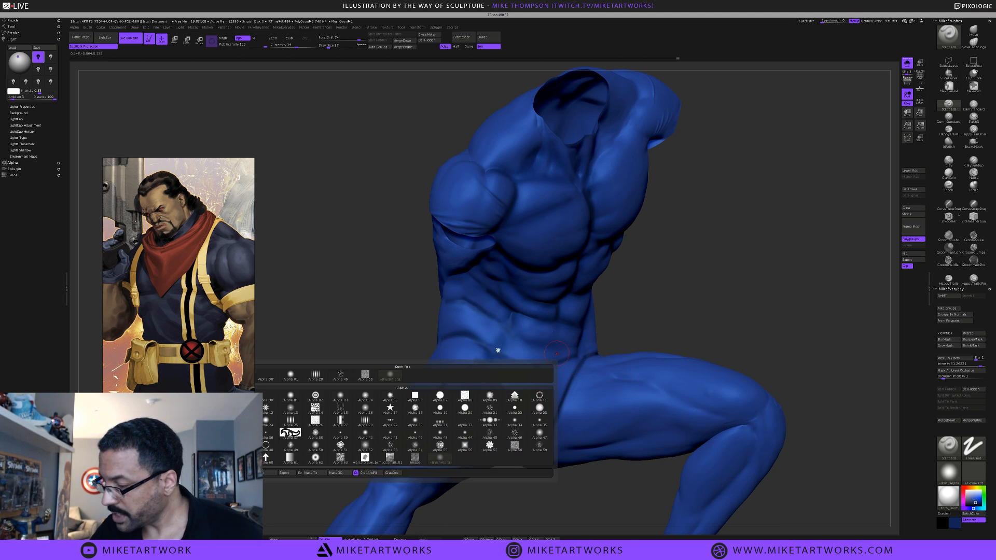
key(space)
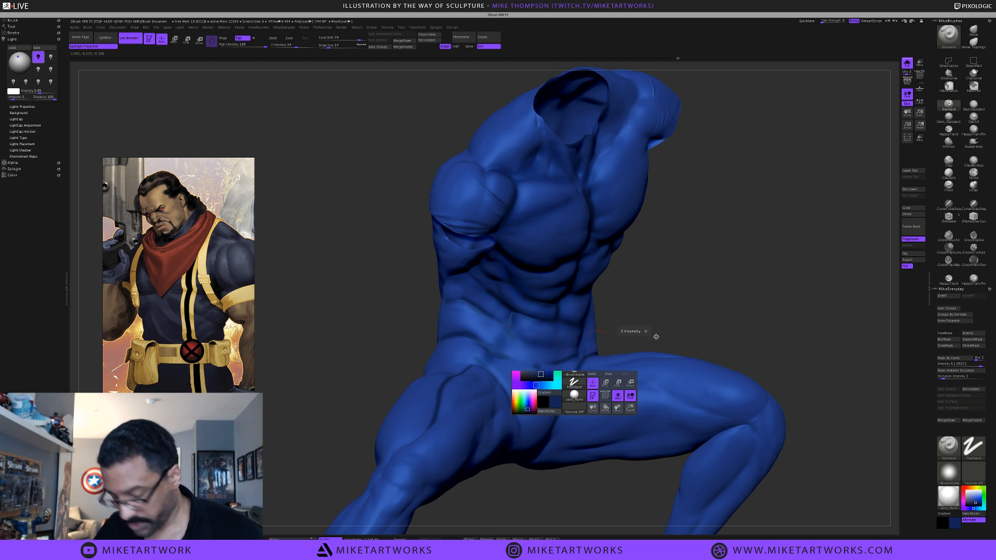
key(space)
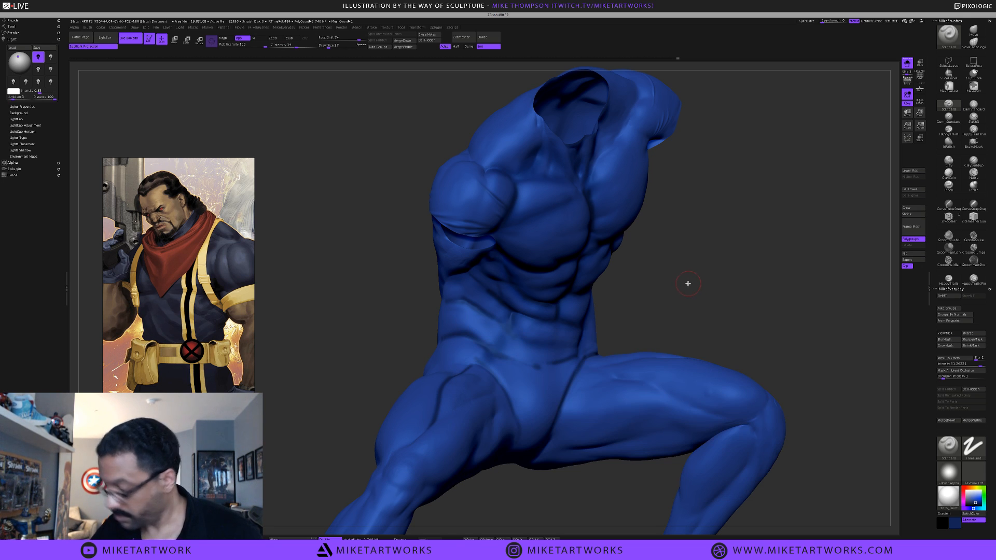
Paint broad, soft shading across the abdomen and waist with draw size 80 and RGB intensity reduced to about 13
key(s)
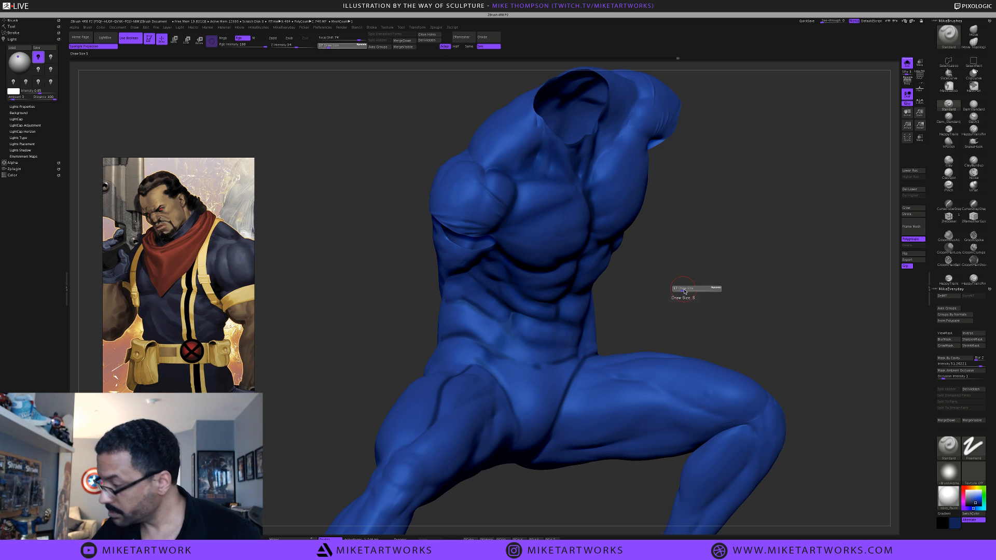
drag(682, 291, 687, 291)
key(space)
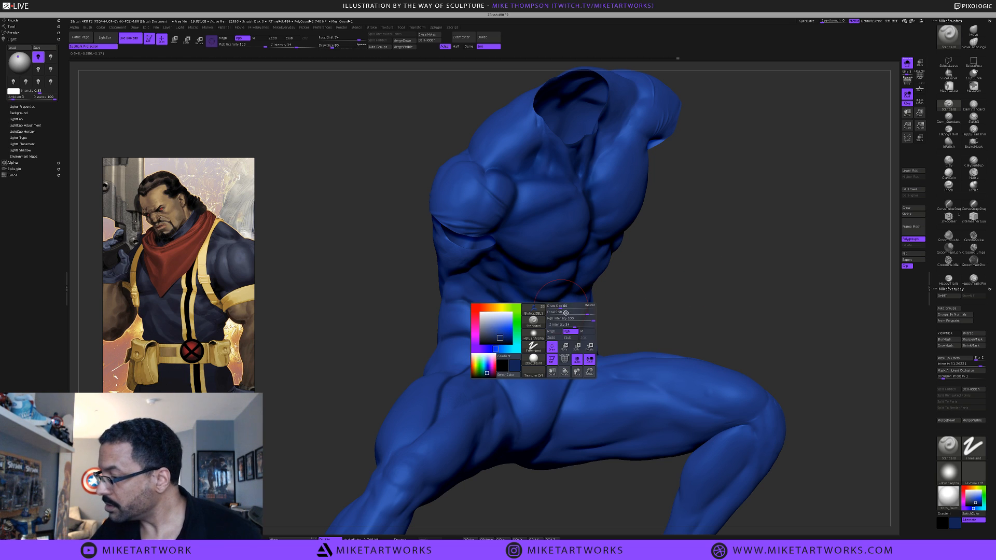
drag(593, 321, 568, 324)
key(space)
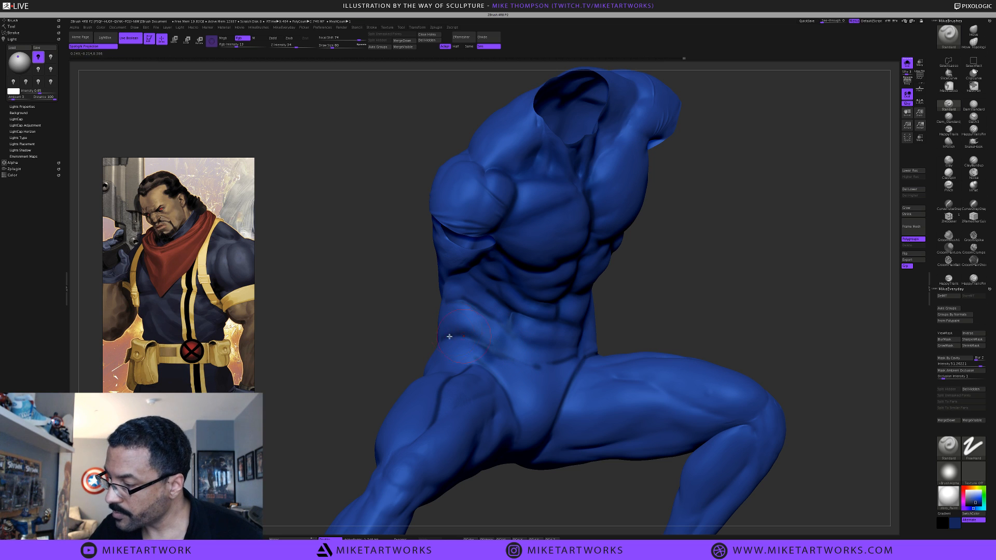
mouse_move(726, 293)
mouse_down()
mouse_move(624, 309)
mouse_move(586, 303)
mouse_move(546, 318)
mouse_move(359, 301)
mouse_up()
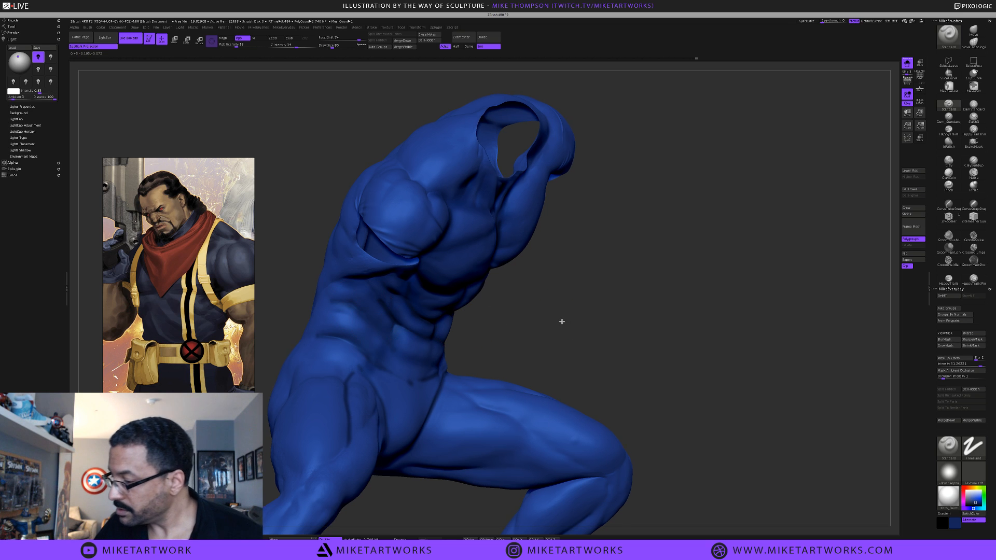
drag(561, 320, 508, 320)
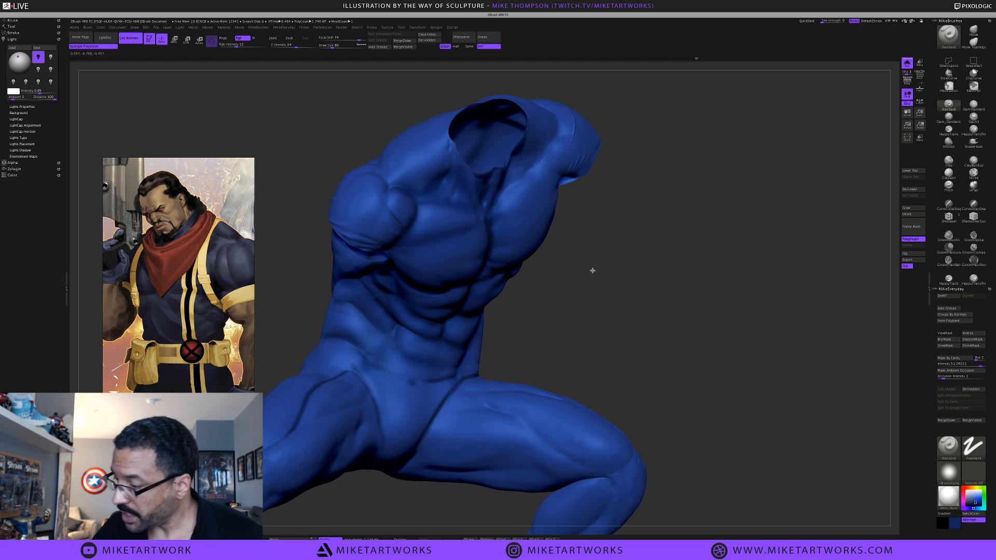
drag(593, 271, 590, 269)
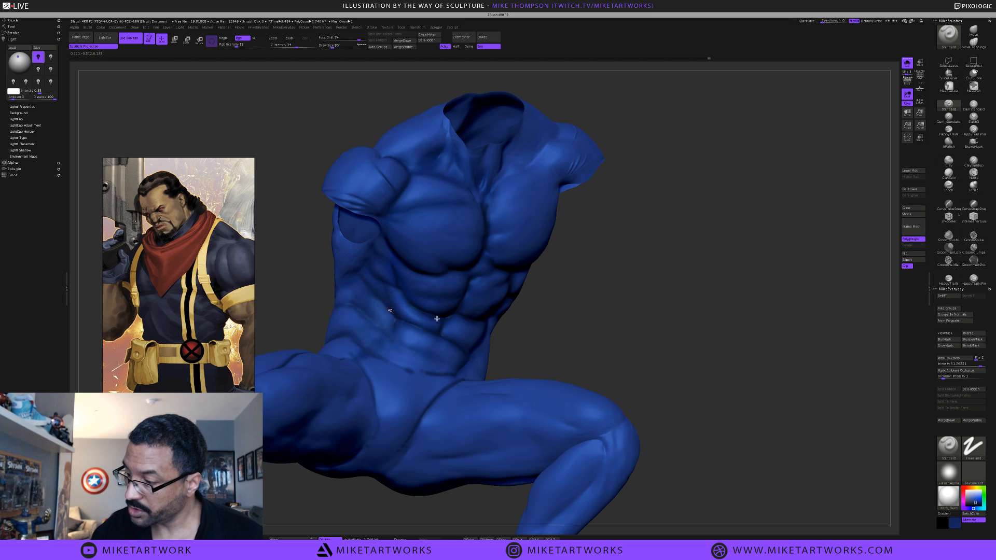
drag(584, 322, 474, 301)
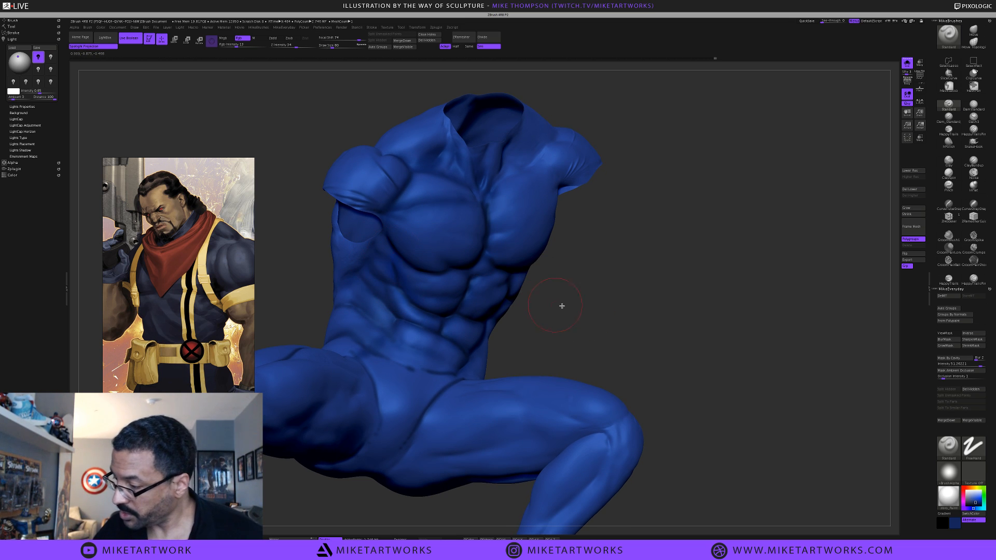
Adjust the blue paint colour and shade the abdominal muscles and lower belly down to the hips
key(space)
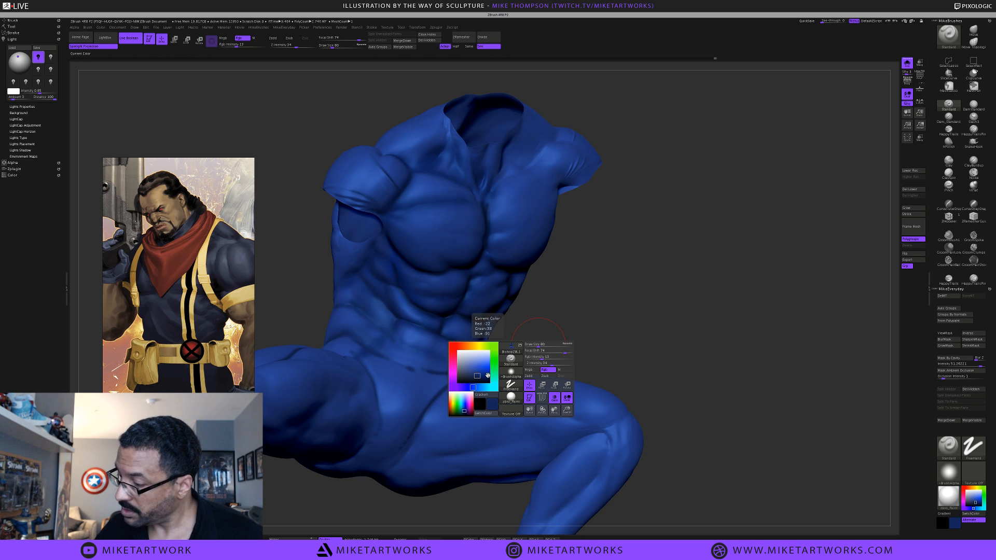
mouse_move(554, 349)
mouse_down()
mouse_move(538, 337)
mouse_move(439, 376)
mouse_up()
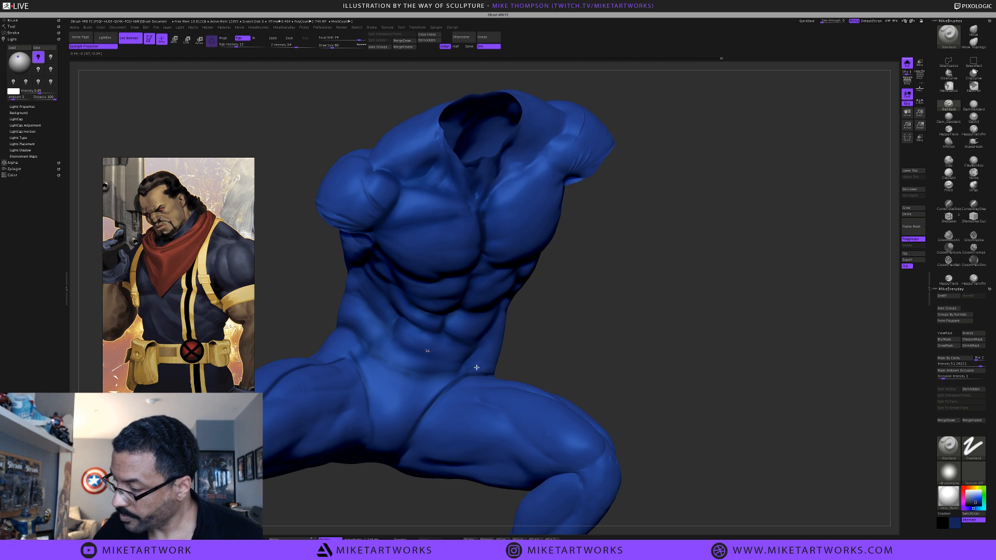
drag(566, 325, 529, 318)
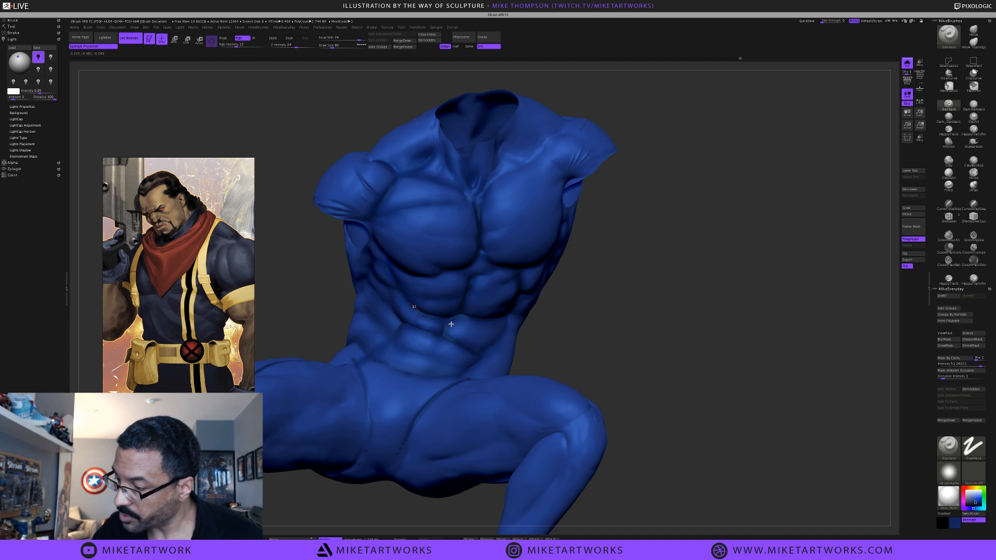
drag(604, 308, 612, 324)
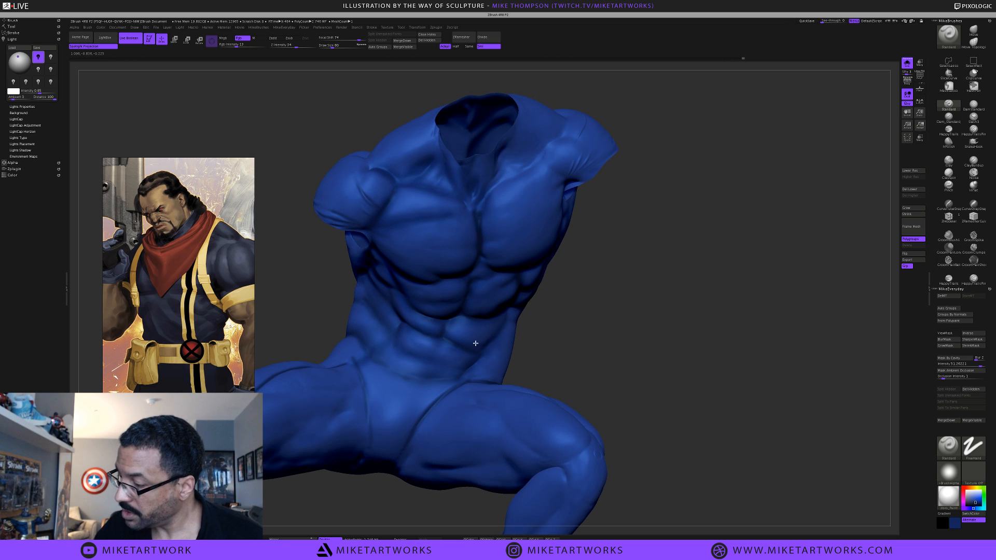
key(space)
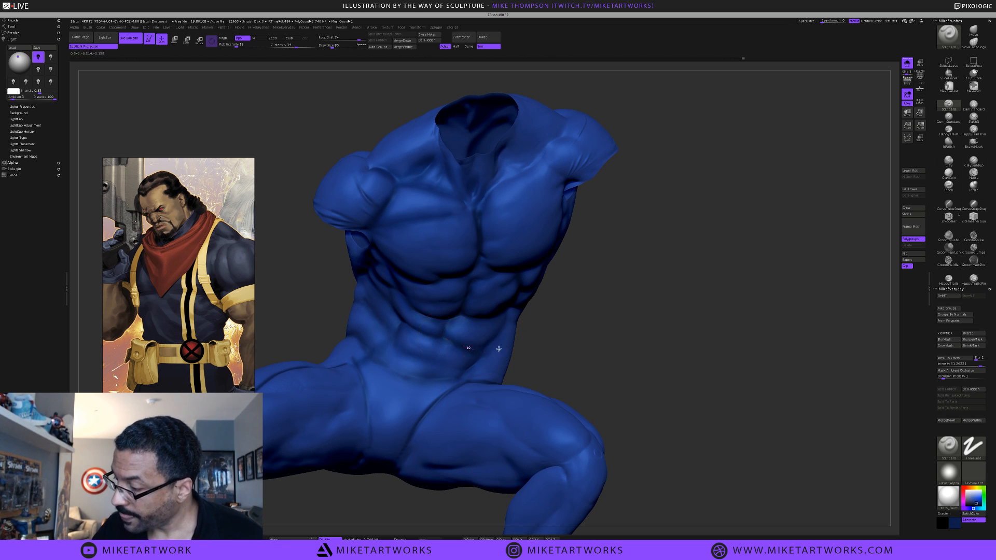
drag(589, 335, 573, 318)
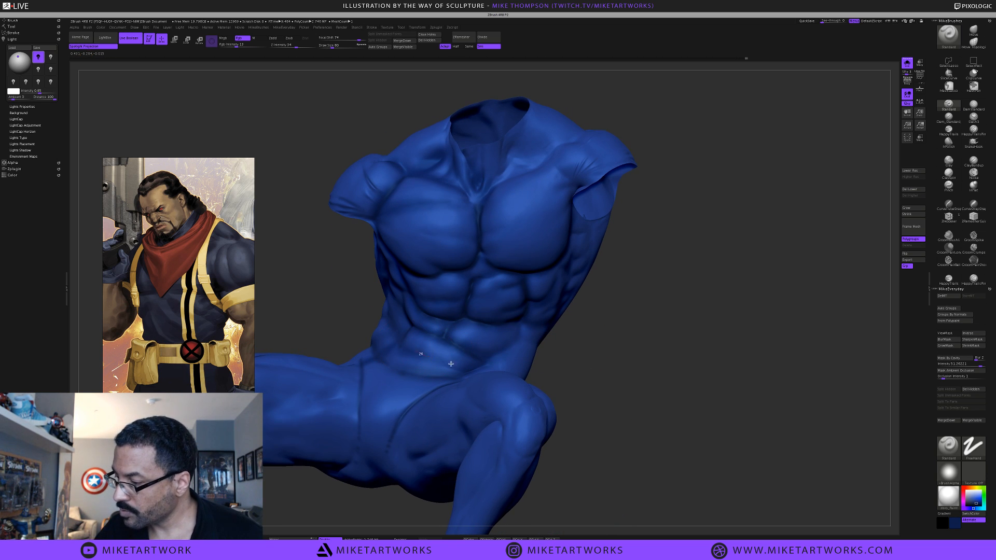
mouse_move(612, 324)
mouse_down()
mouse_move(625, 339)
mouse_move(560, 325)
mouse_move(626, 340)
mouse_move(656, 329)
mouse_up()
Paint finer, darker blue shading into the abdominal creases and hip area with the draw size reduced to 28
key(f)
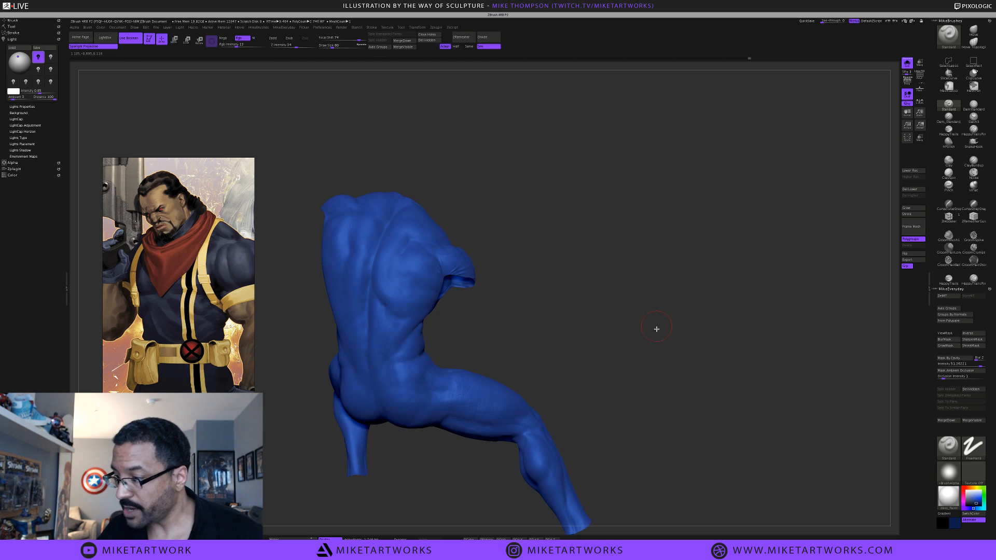
mouse_move(604, 347)
mouse_down()
mouse_move(672, 344)
mouse_move(624, 347)
mouse_move(600, 270)
mouse_move(633, 314)
mouse_move(573, 342)
mouse_up()
key(space)
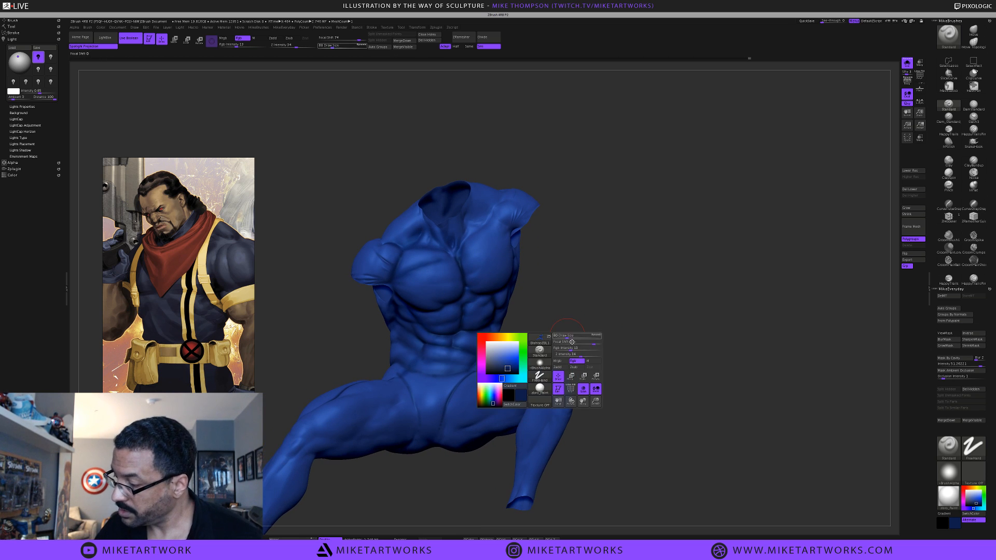
key(s)
click(603, 321)
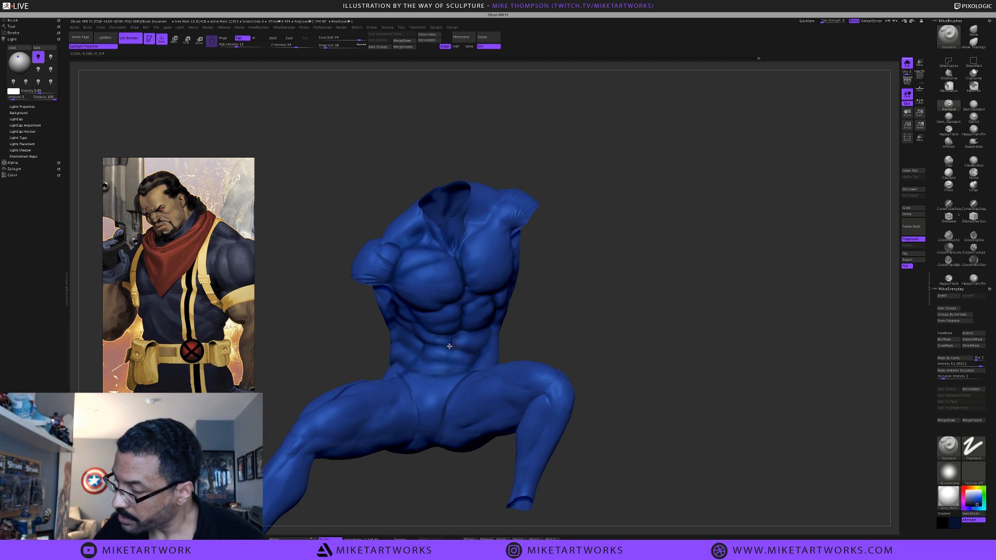
drag(630, 331, 615, 329)
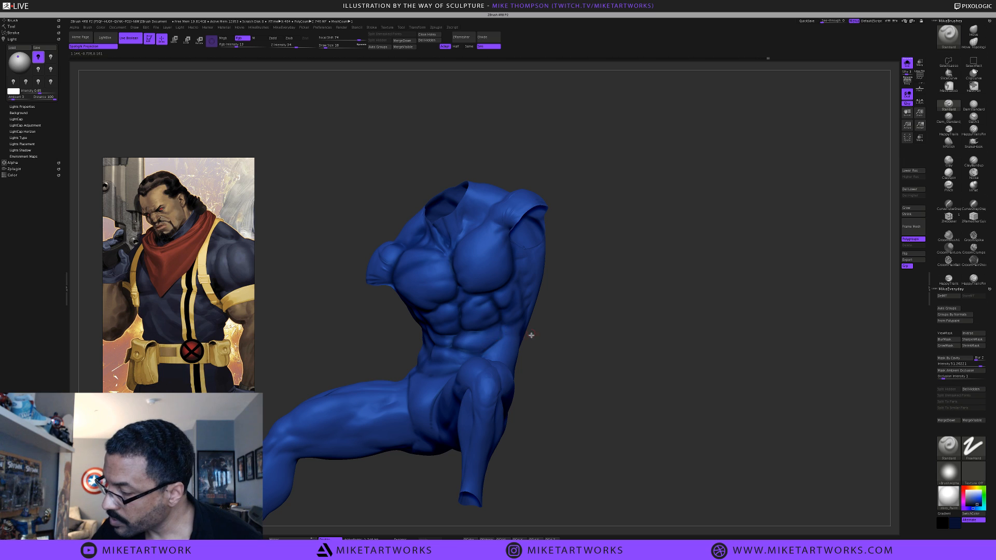
drag(555, 340, 549, 337)
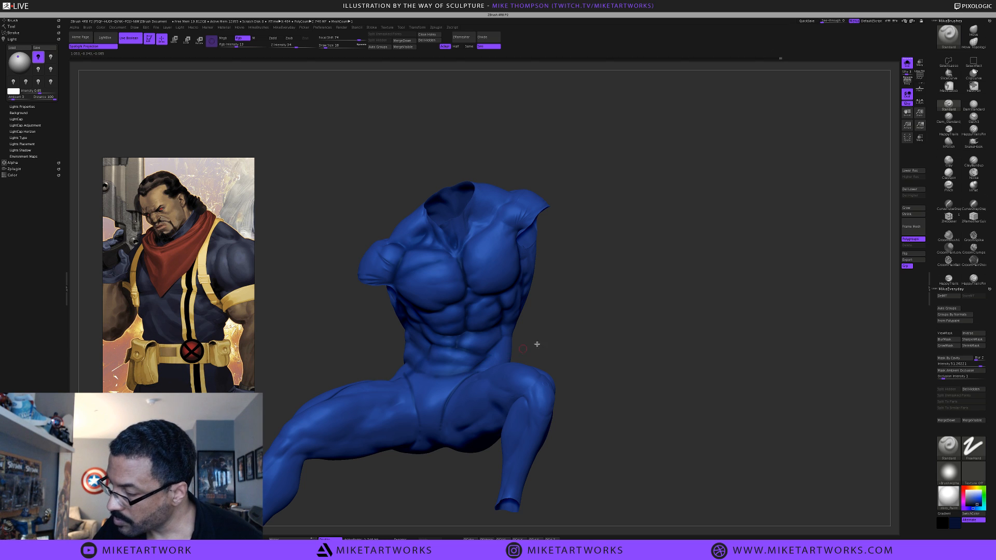
mouse_move(537, 344)
mouse_down()
mouse_move(573, 342)
mouse_move(487, 358)
mouse_up()
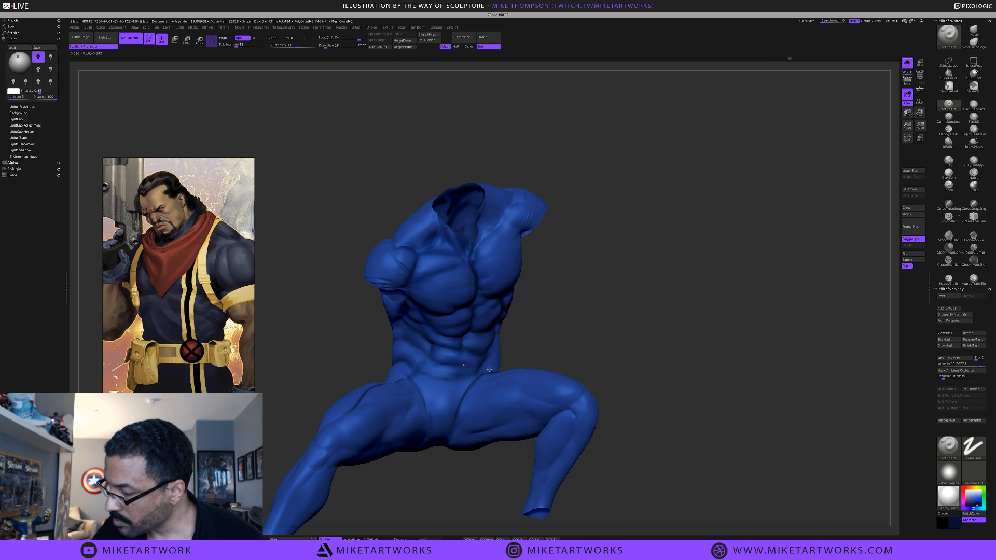
drag(554, 343, 543, 341)
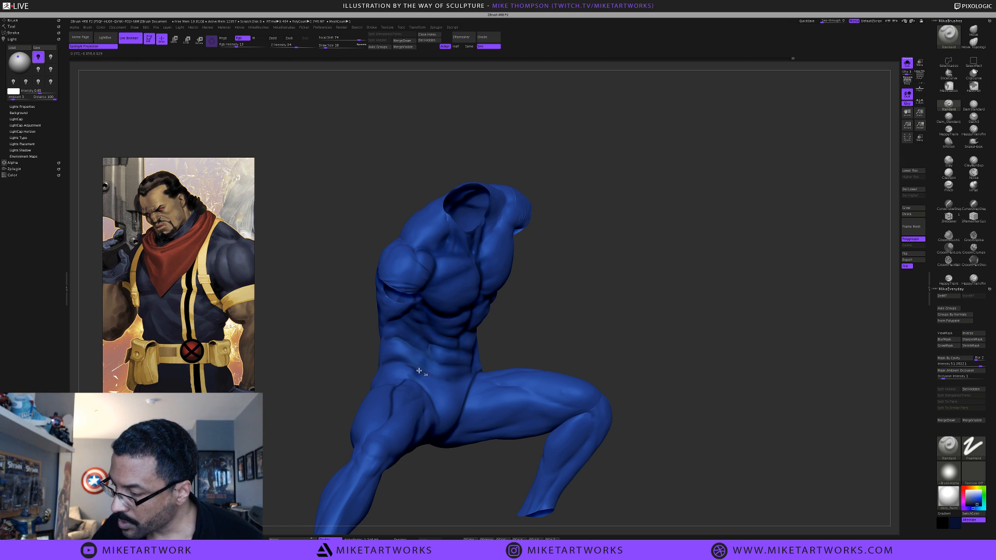
mouse_move(564, 331)
mouse_down()
mouse_move(602, 314)
mouse_move(602, 375)
mouse_move(585, 328)
mouse_move(591, 305)
mouse_move(586, 372)
mouse_up()
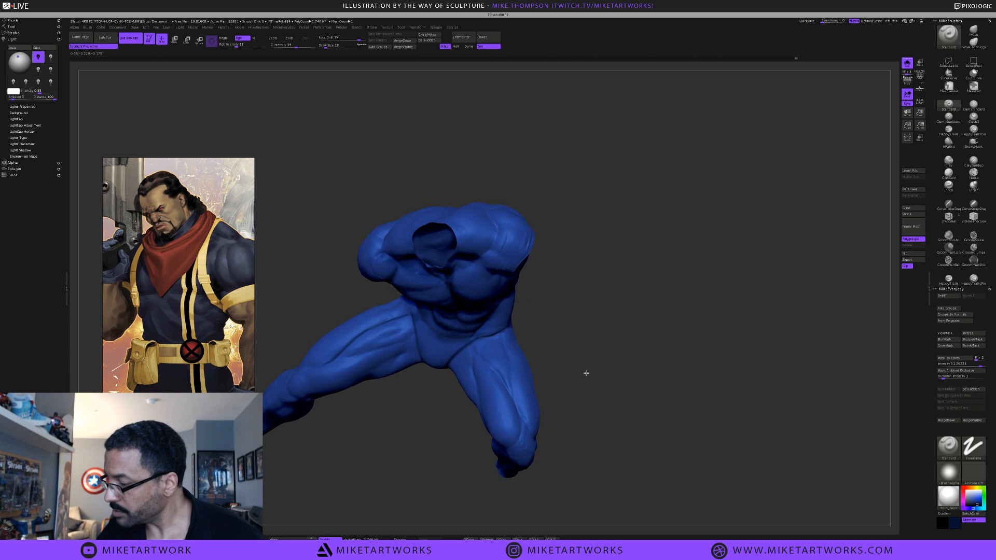
Raise the RGB intensity, enlarge the brush to draw size 74, and paint dark shading along the upper thigh and hip crease
key(space)
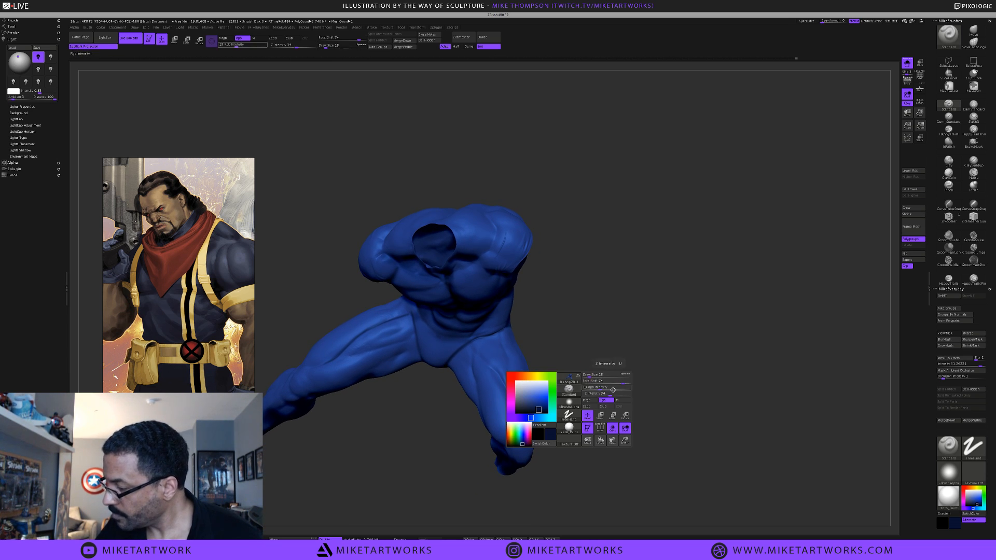
drag(608, 390, 605, 390)
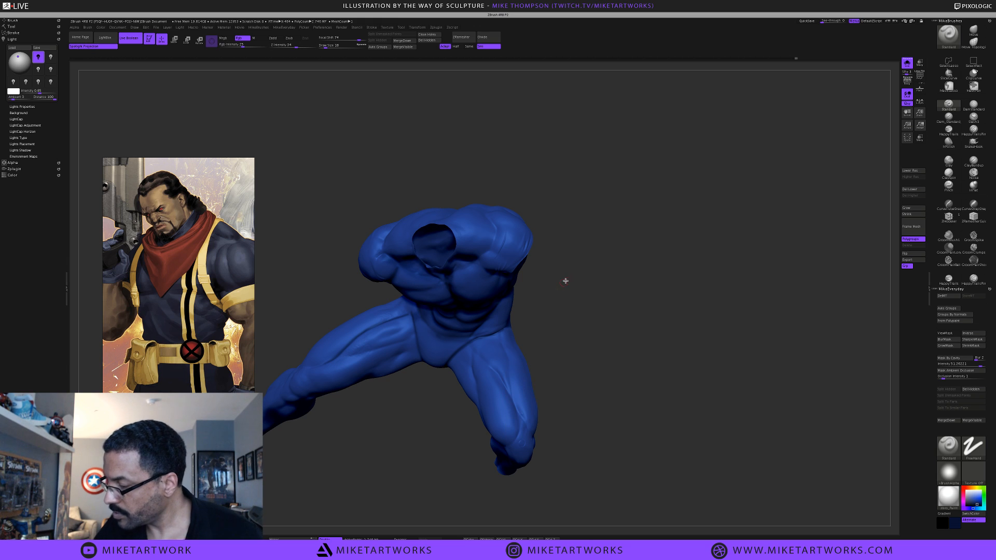
key(space)
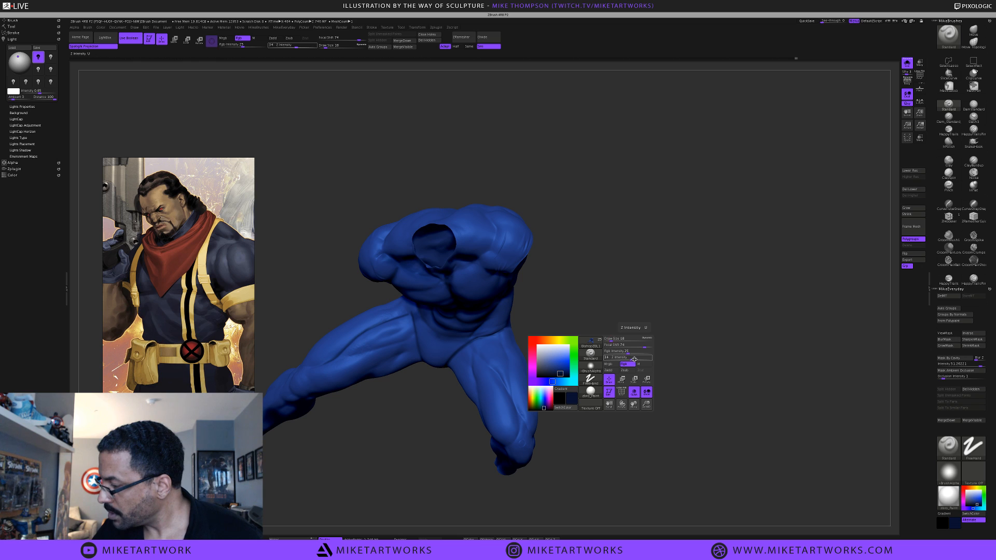
drag(628, 353, 624, 352)
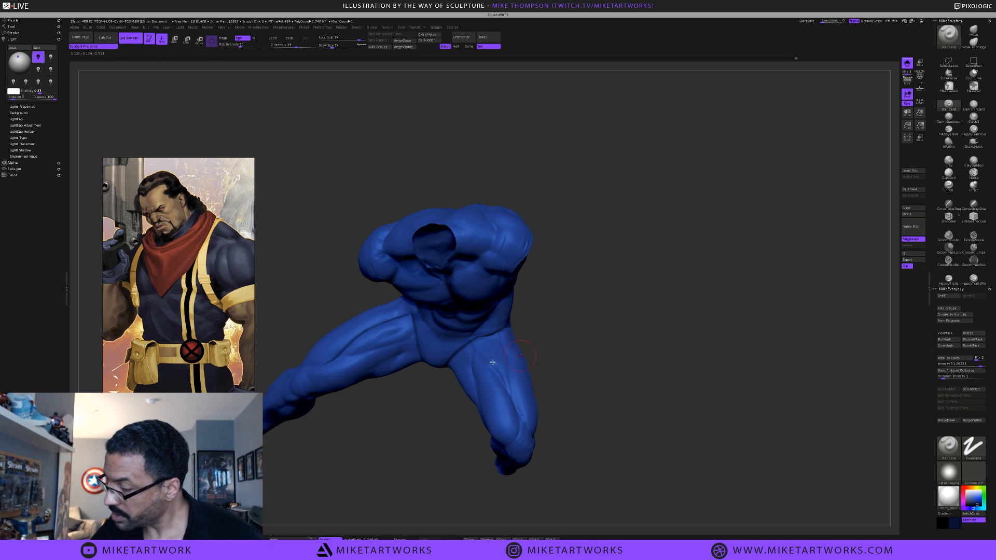
mouse_move(473, 345)
mouse_down()
mouse_move(510, 399)
mouse_move(509, 358)
mouse_move(508, 377)
mouse_move(478, 356)
mouse_move(516, 408)
mouse_move(518, 438)
mouse_move(522, 426)
mouse_up()
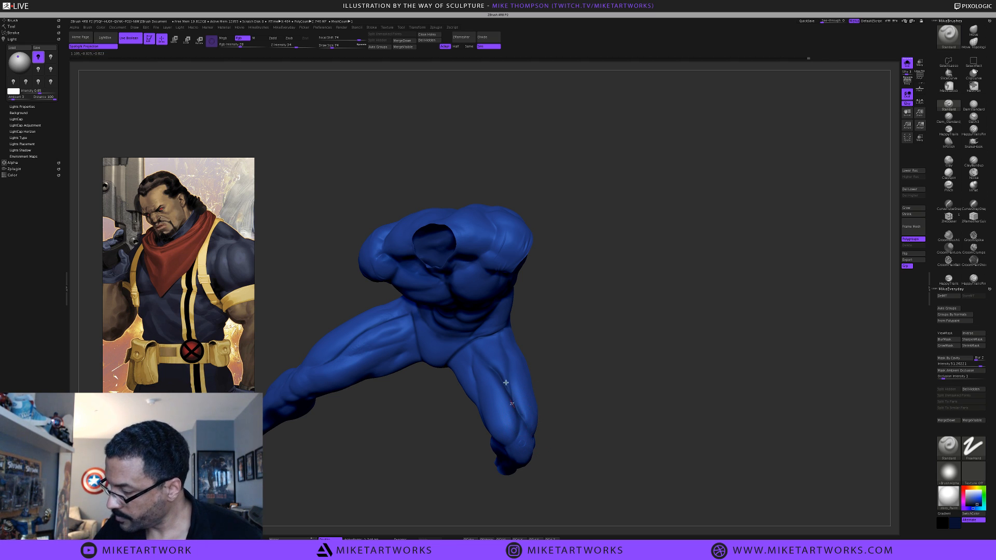
drag(571, 340, 507, 330)
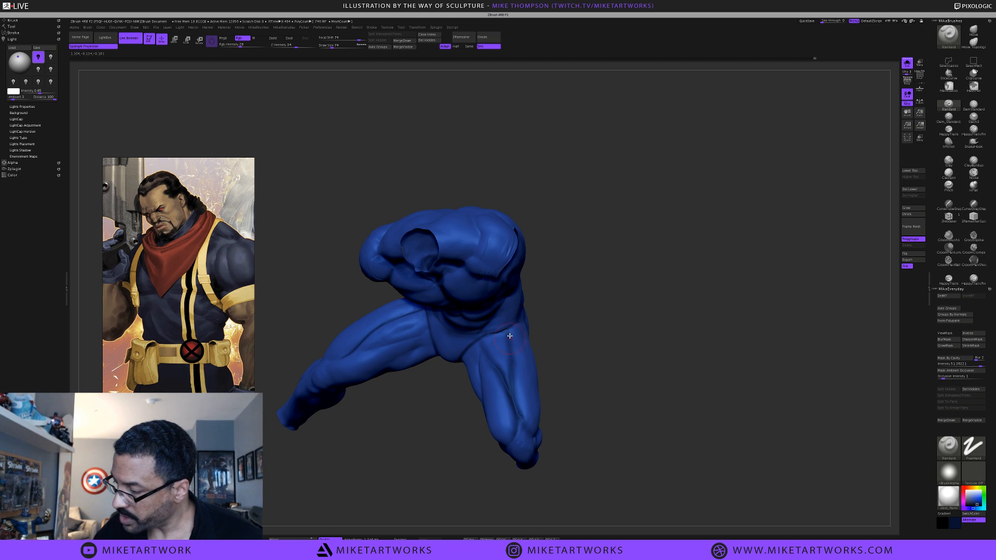
mouse_move(580, 337)
mouse_down()
mouse_move(582, 328)
mouse_move(496, 351)
mouse_up()
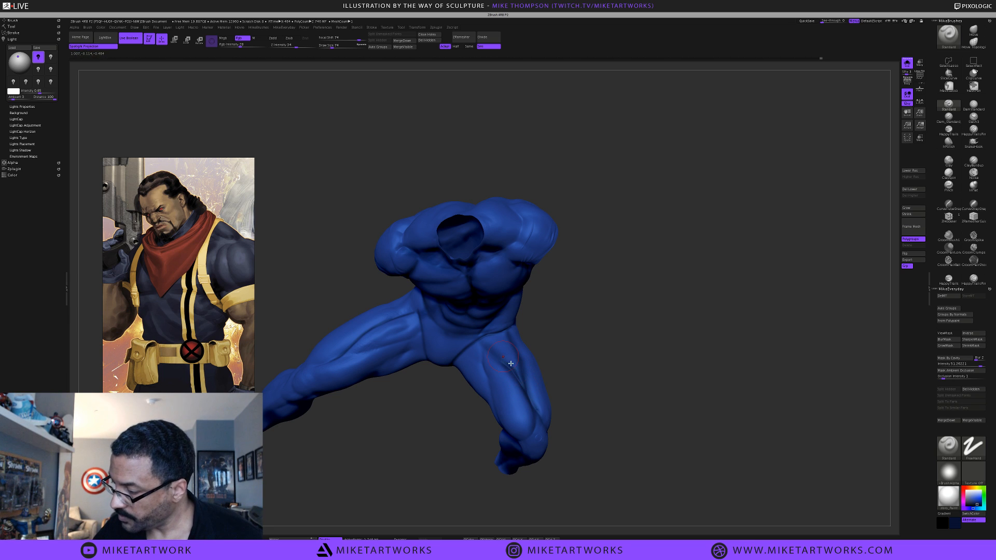
drag(580, 353, 553, 339)
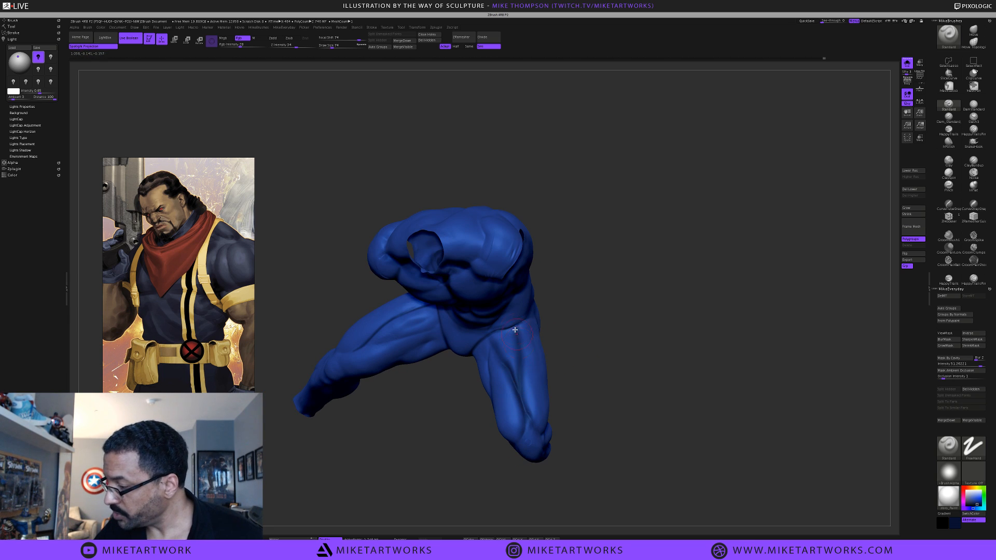
Paint dark blue shading along the front and inner thigh muscles of the bent leg down to the knee
mouse_move(609, 333)
mouse_down()
mouse_move(596, 325)
mouse_move(595, 343)
mouse_move(601, 317)
mouse_up()
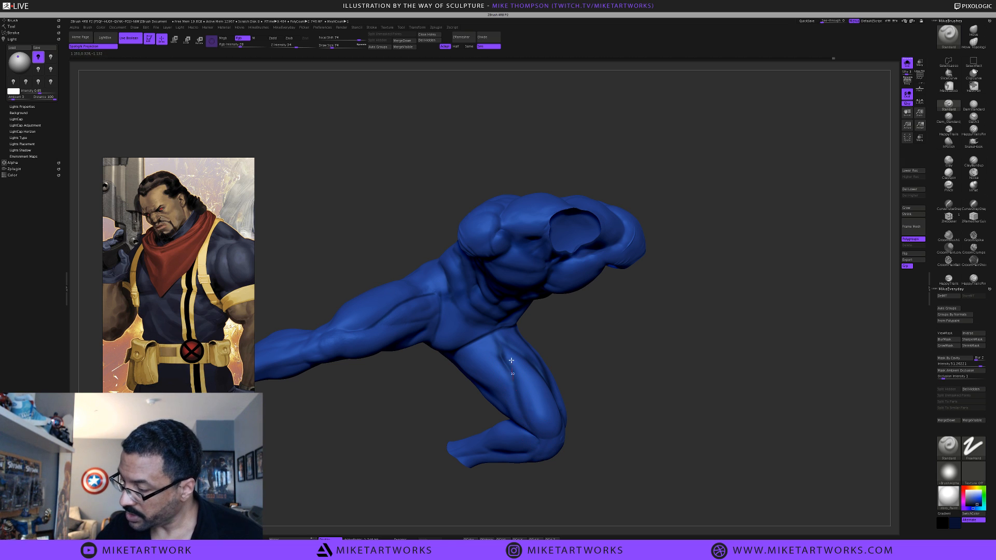
mouse_move(596, 366)
mouse_down()
mouse_move(600, 355)
mouse_move(606, 383)
mouse_up()
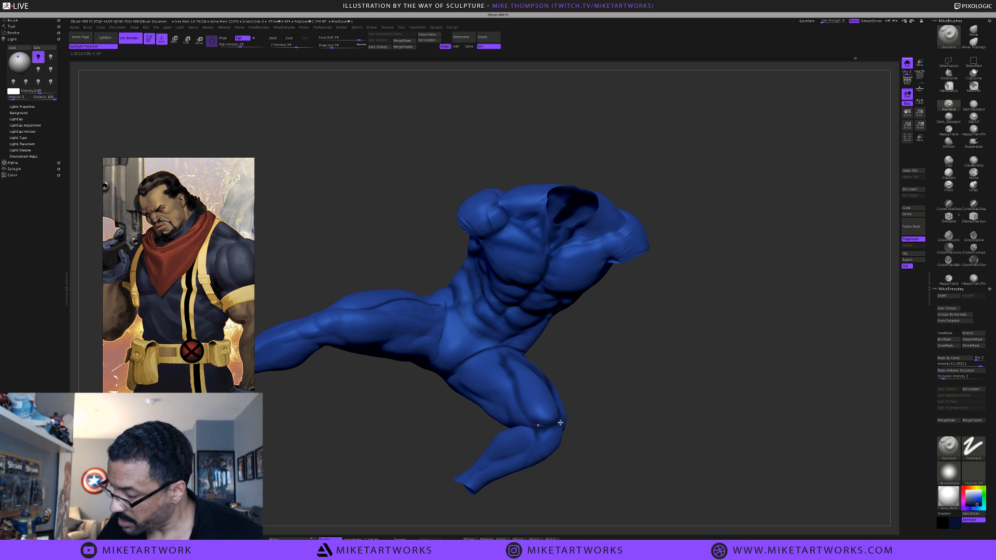
drag(613, 409, 514, 373)
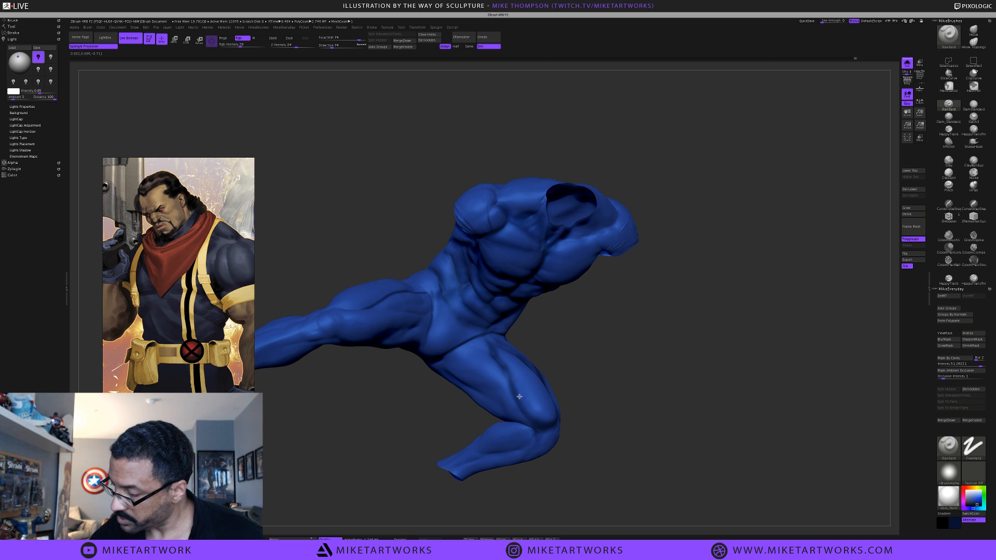
drag(586, 398, 618, 369)
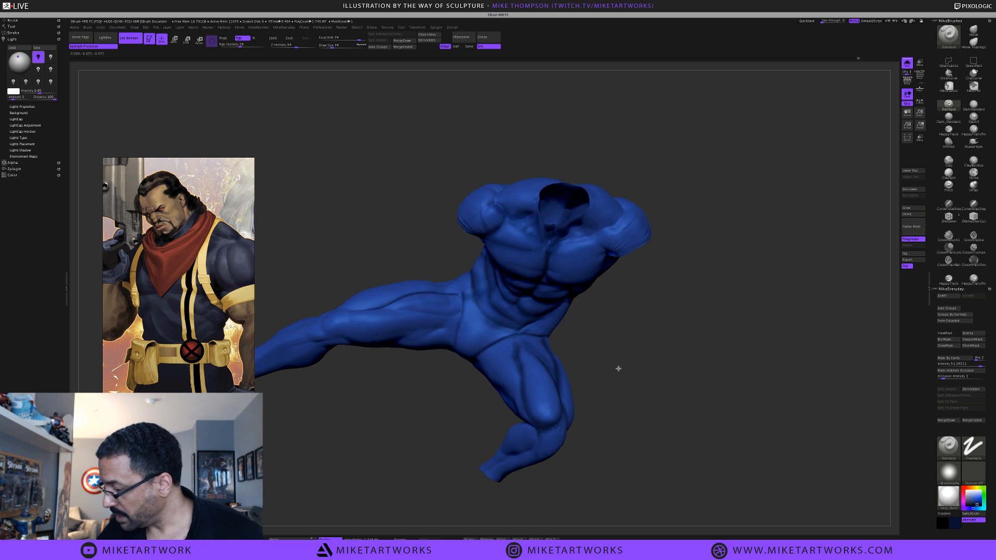
Lower the RGB intensity to 8, enlarge the brush, and paint softer shading across the bent leg's thigh and knee
key(space)
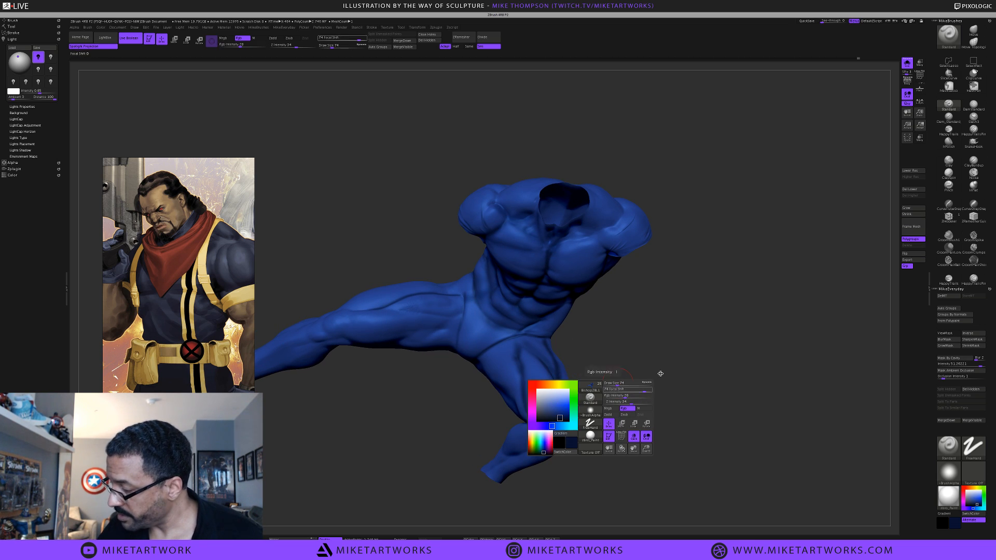
mouse_move(626, 397)
mouse_down()
mouse_move(612, 398)
mouse_move(632, 393)
mouse_up()
key(s)
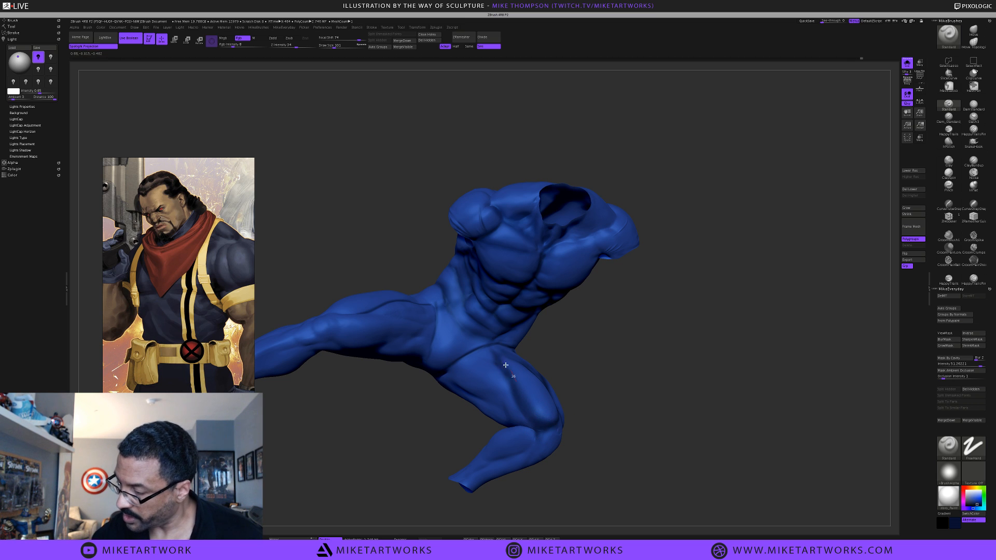
mouse_move(617, 373)
mouse_down()
mouse_move(607, 394)
mouse_move(598, 389)
mouse_up()
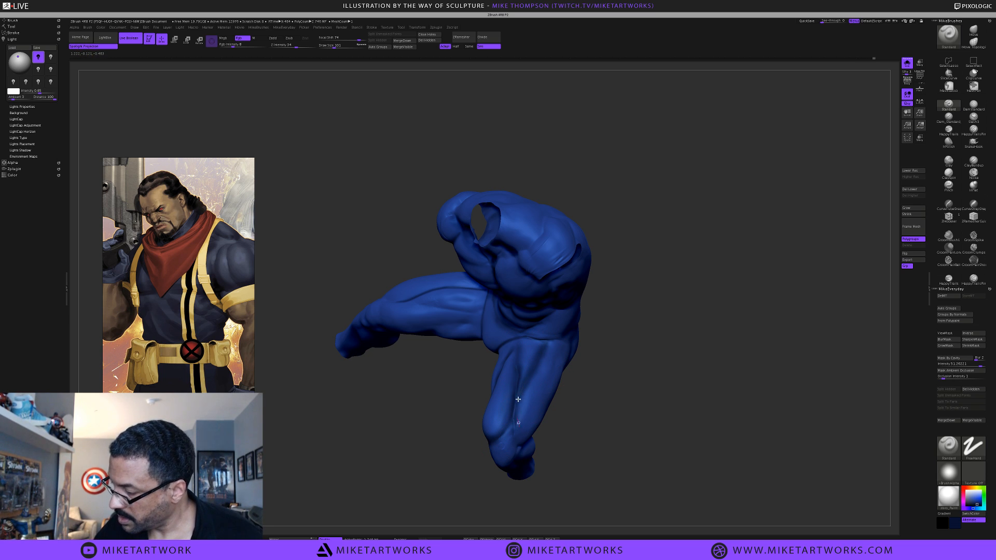
mouse_move(606, 393)
mouse_down()
mouse_move(596, 375)
mouse_move(606, 370)
mouse_move(648, 378)
mouse_up()
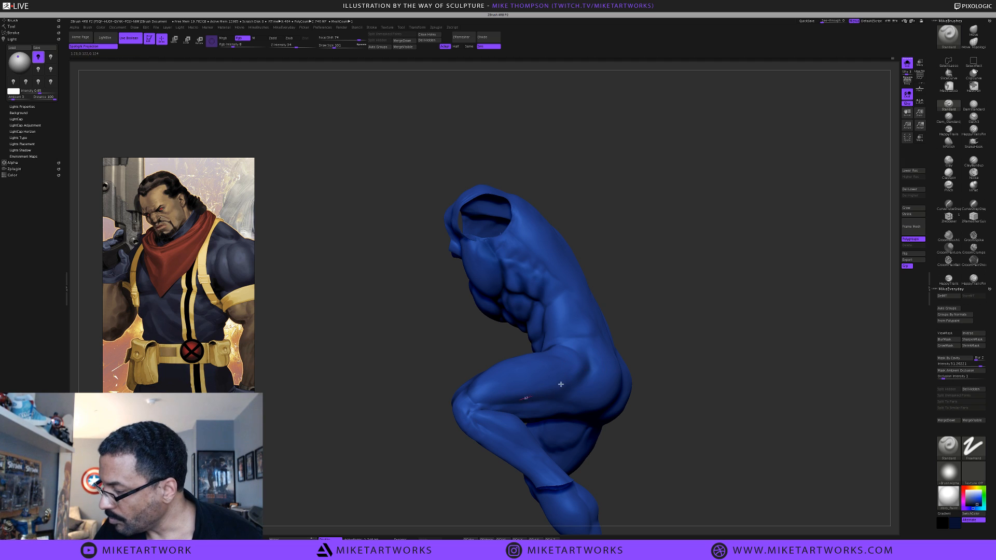
Shade the outer thigh, the underside by the buttock, and the knee area of the bent leg
mouse_move(685, 360)
mouse_down()
mouse_move(691, 382)
mouse_move(569, 358)
mouse_up()
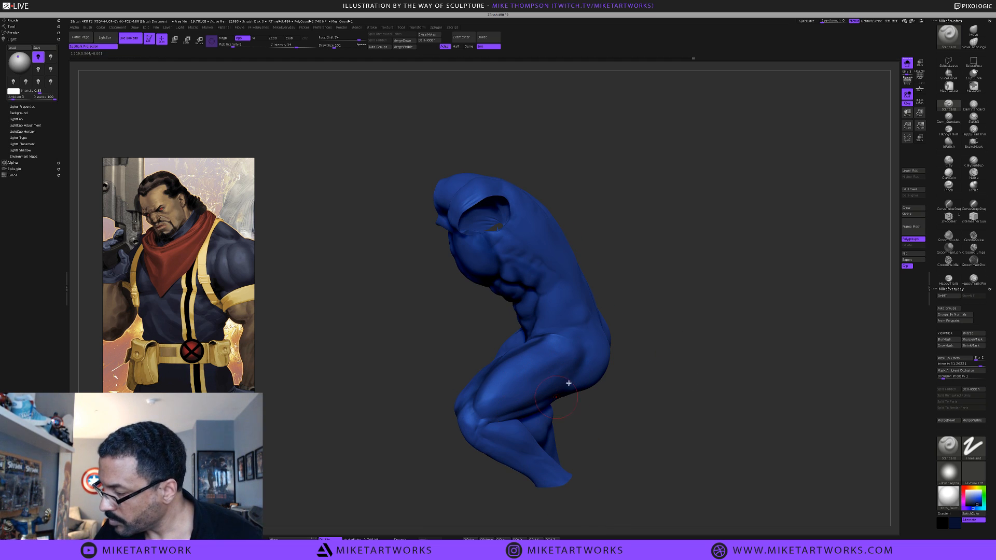
drag(650, 376, 486, 430)
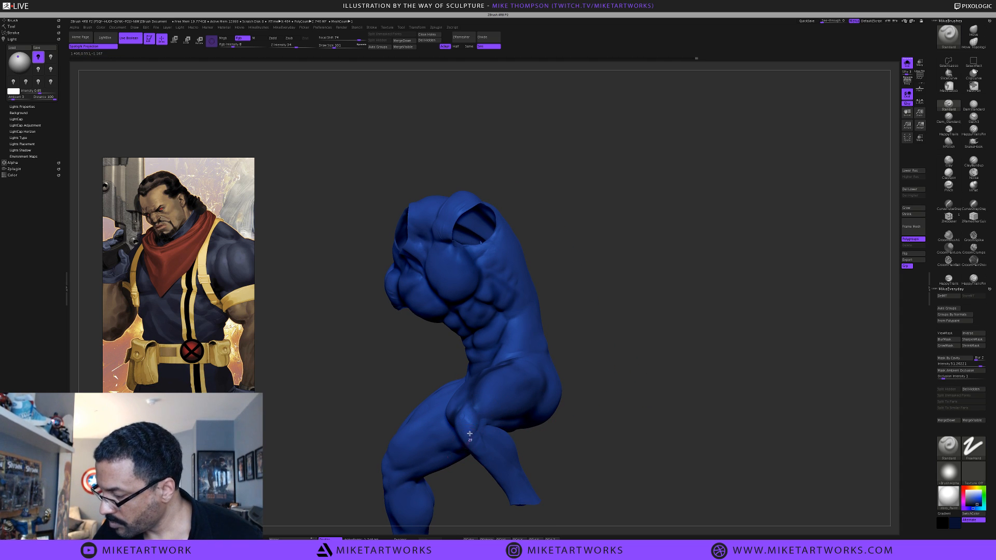
mouse_move(604, 387)
mouse_down()
mouse_move(636, 389)
mouse_move(631, 378)
mouse_move(527, 406)
mouse_move(469, 443)
mouse_up()
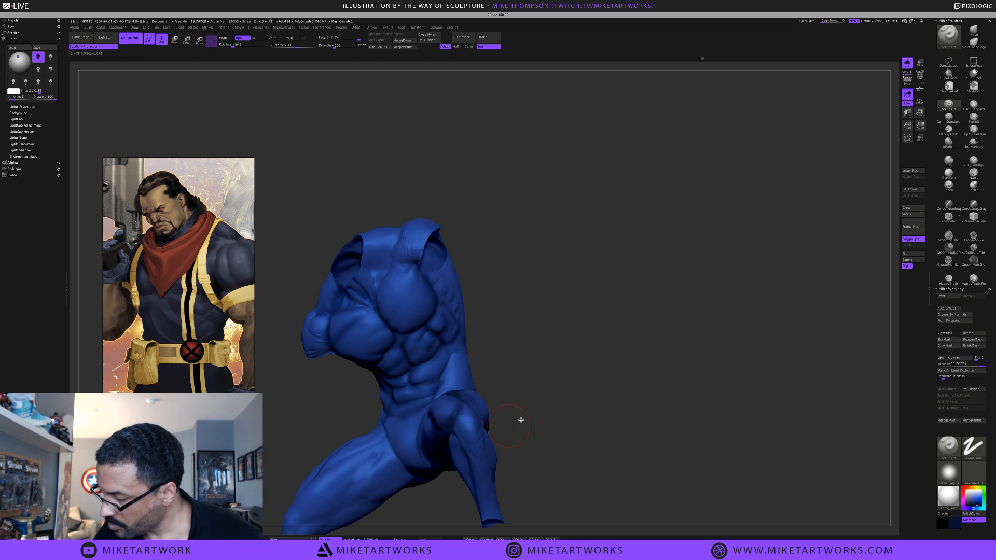
alt+drag(553, 445, 566, 425)
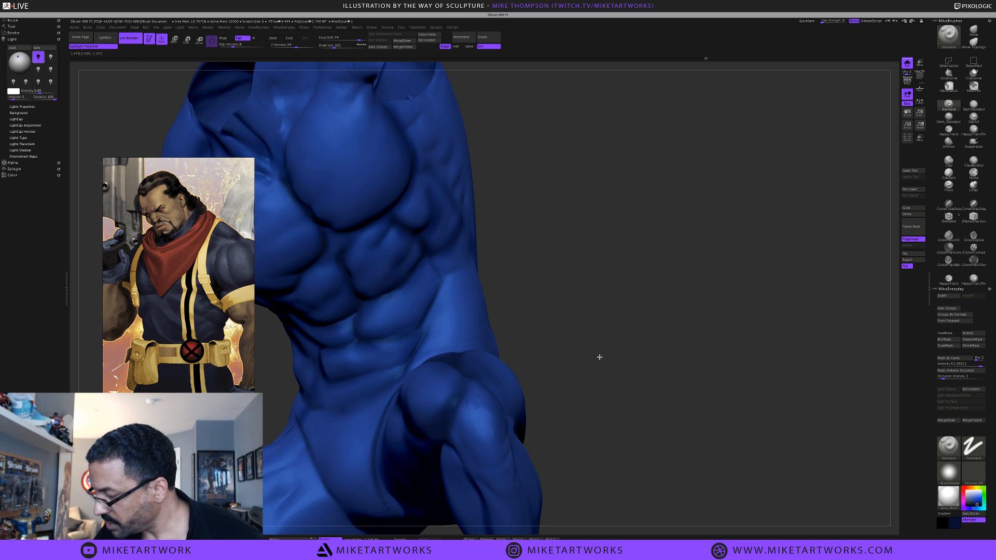
Reduce the draw size to 17 for close work on the bent knee
mouse_move(616, 337)
mouse_down()
mouse_move(616, 368)
mouse_move(584, 351)
mouse_move(582, 367)
mouse_up()
key(s)
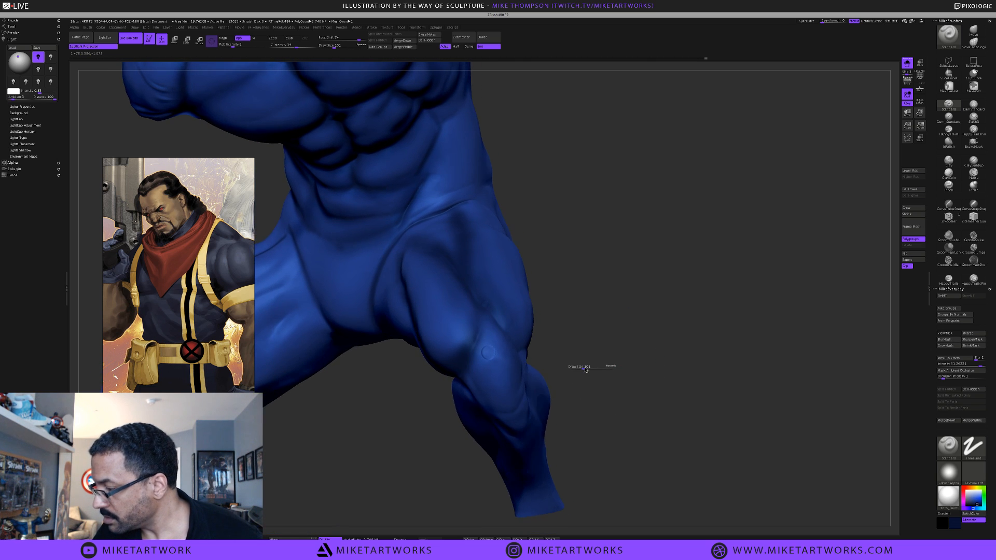
text(s5)
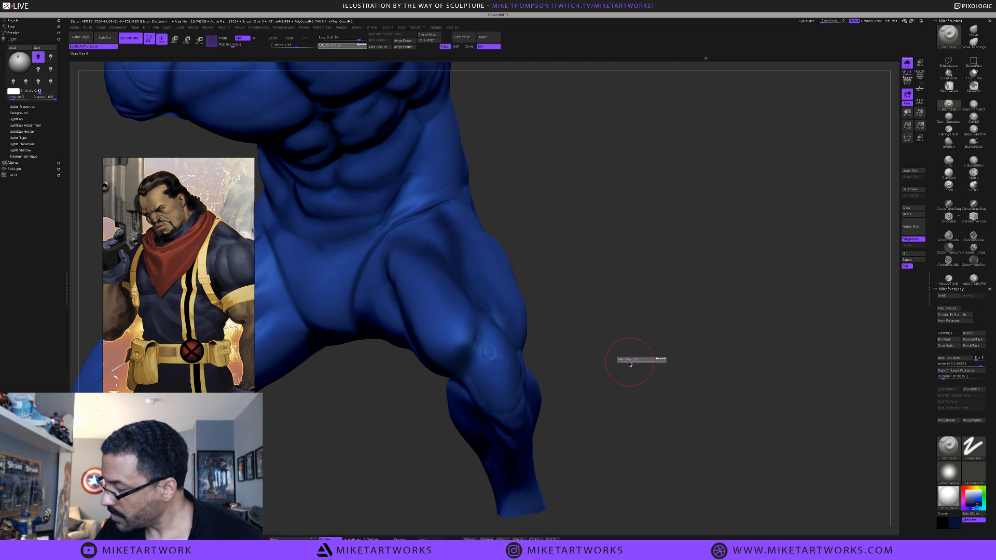
key(Return)
key(space)
drag(633, 361, 632, 362)
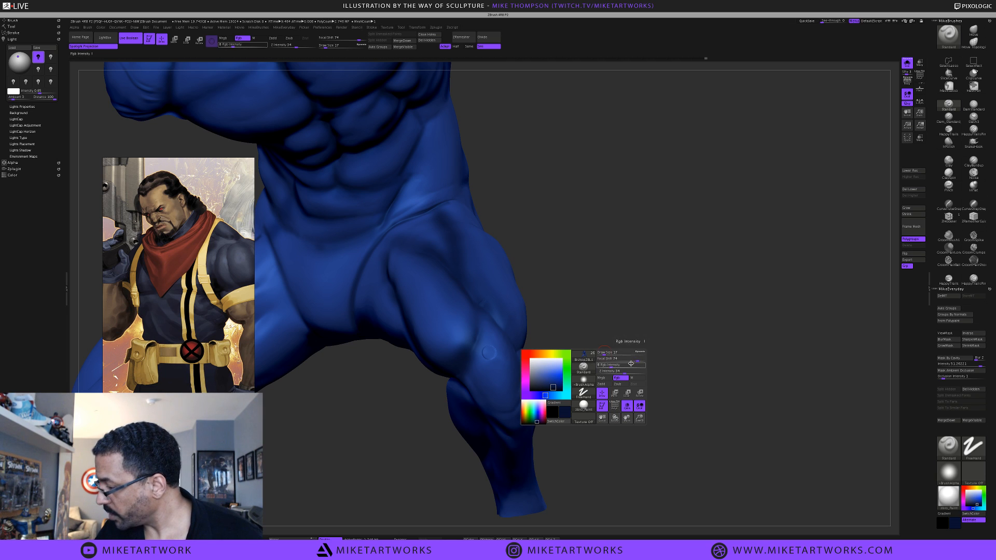
Raise the Smooth brush's Z intensity to 79 and smooth away the small ring-shaped mark on the knee
key(shift)
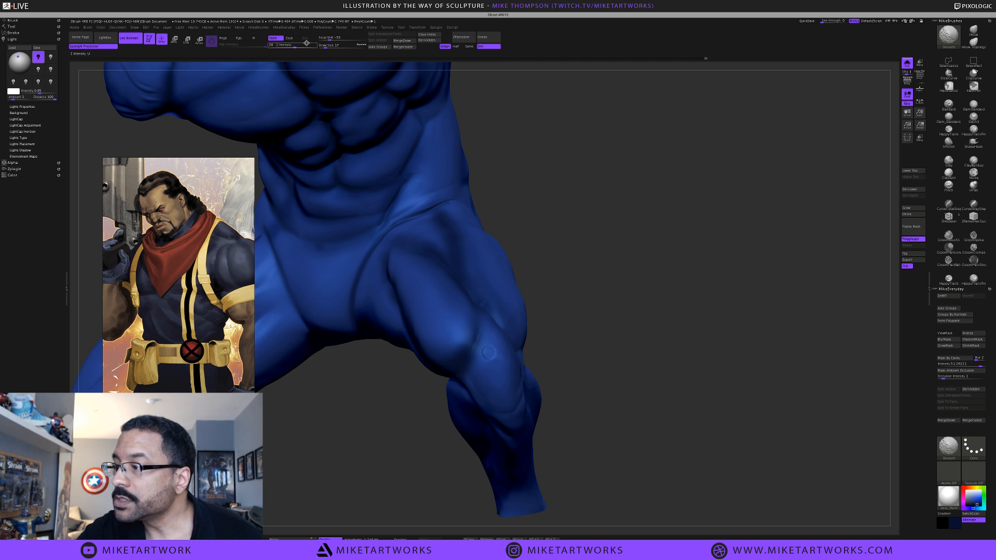
drag(290, 47, 309, 47)
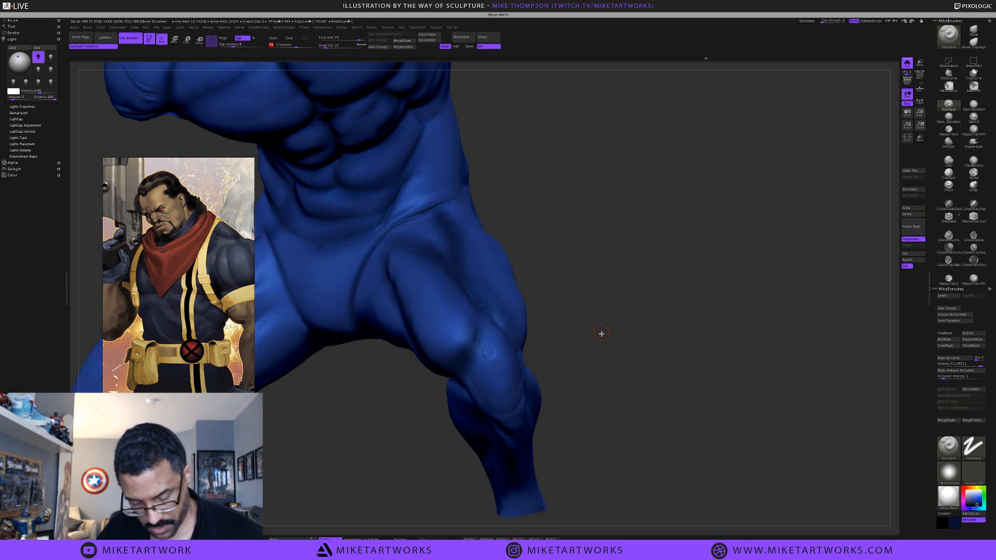
drag(603, 339, 608, 338)
key(s)
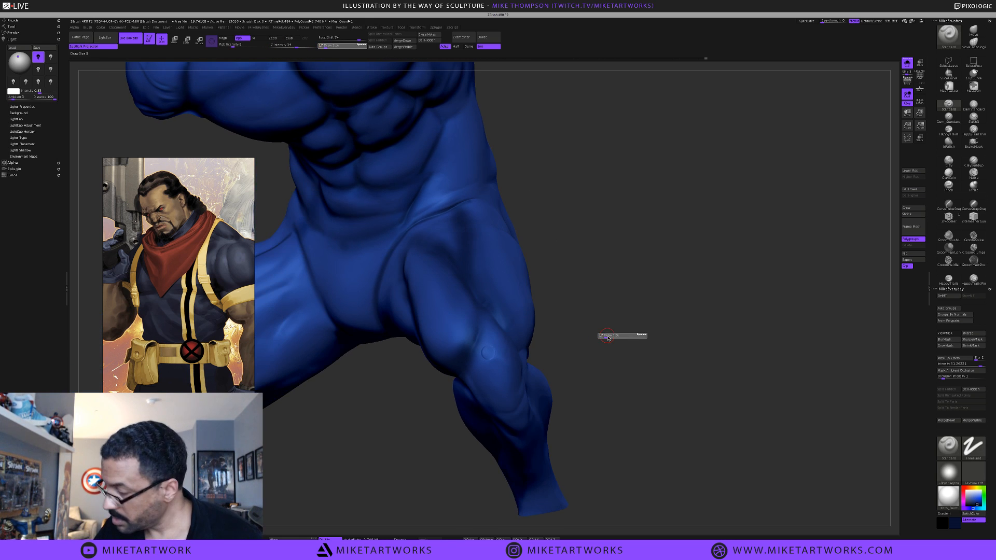
key(shift)
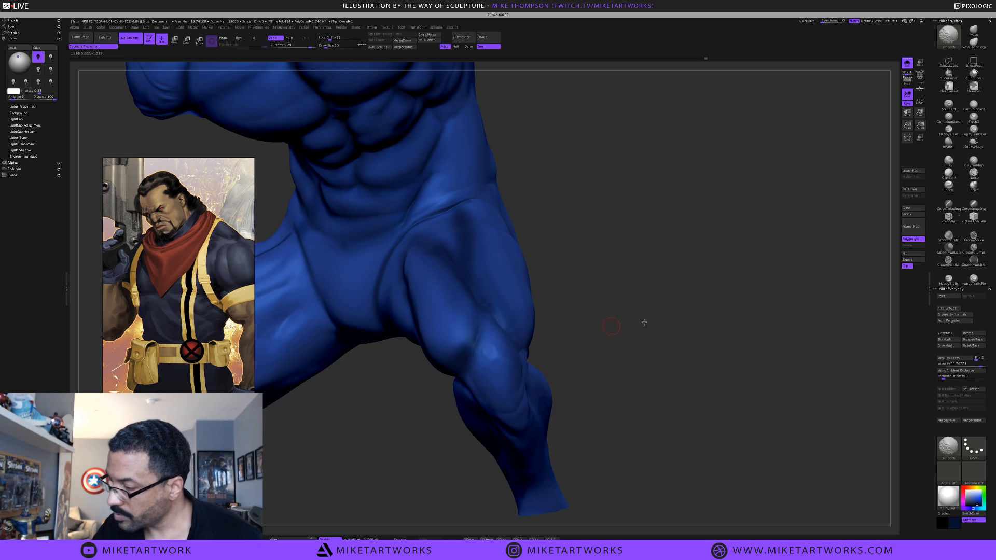
Step down through the subdivision levels, smooth the knee surface, and return to the highest subdivision level
key(shift+d)
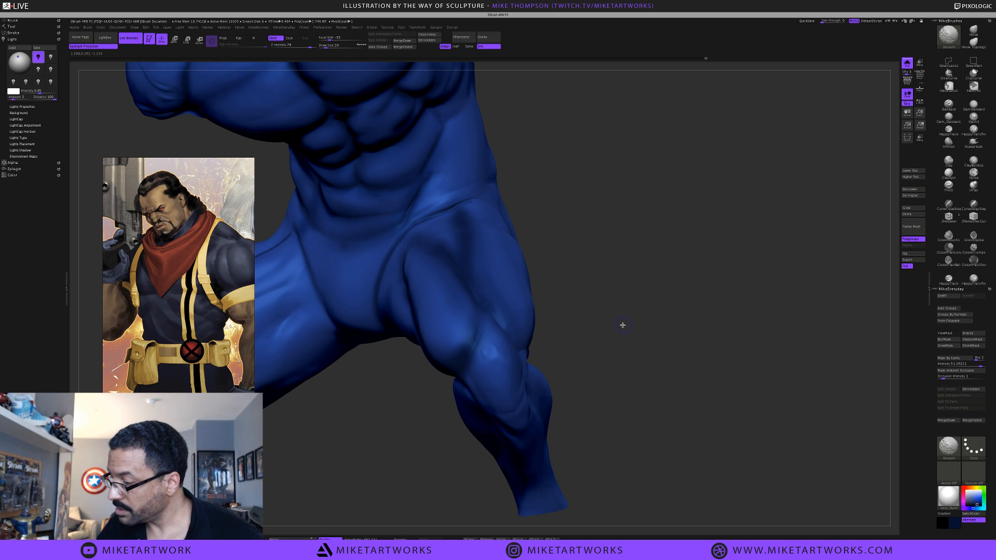
key(shift+d)
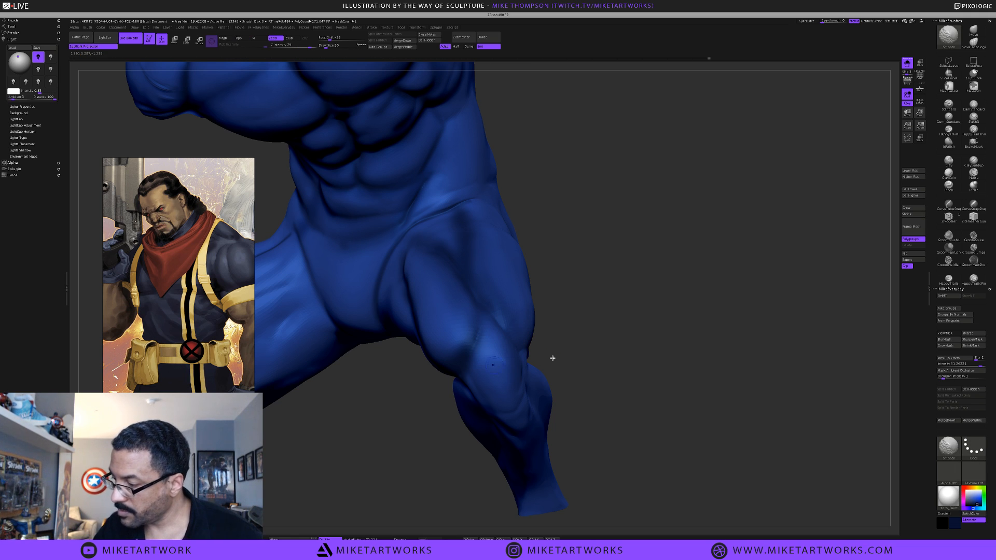
key(d)
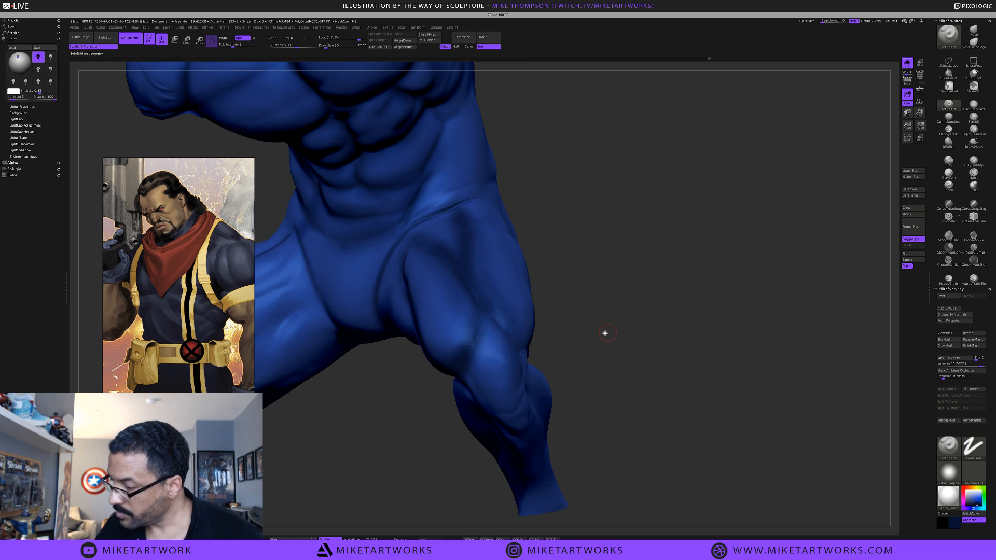
key(shift)
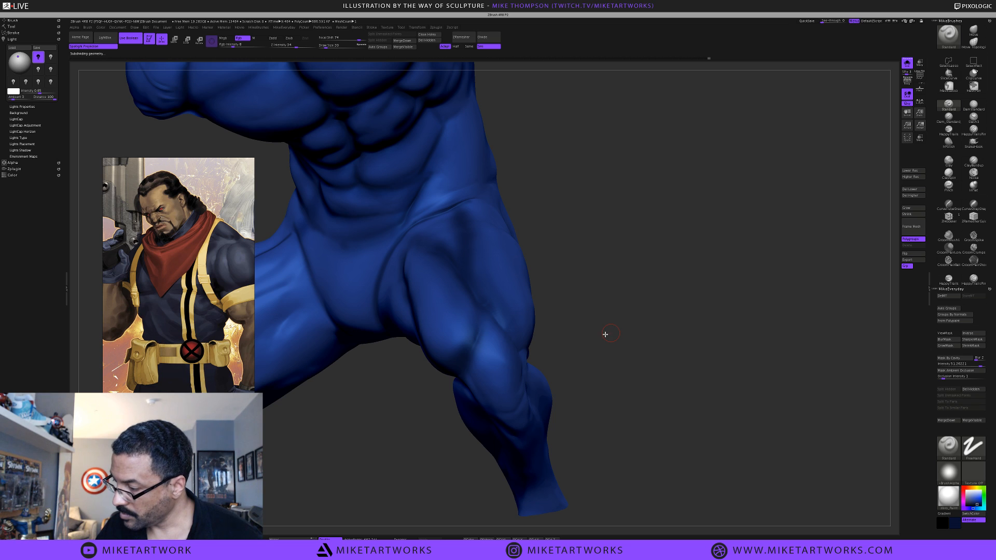
key(d)
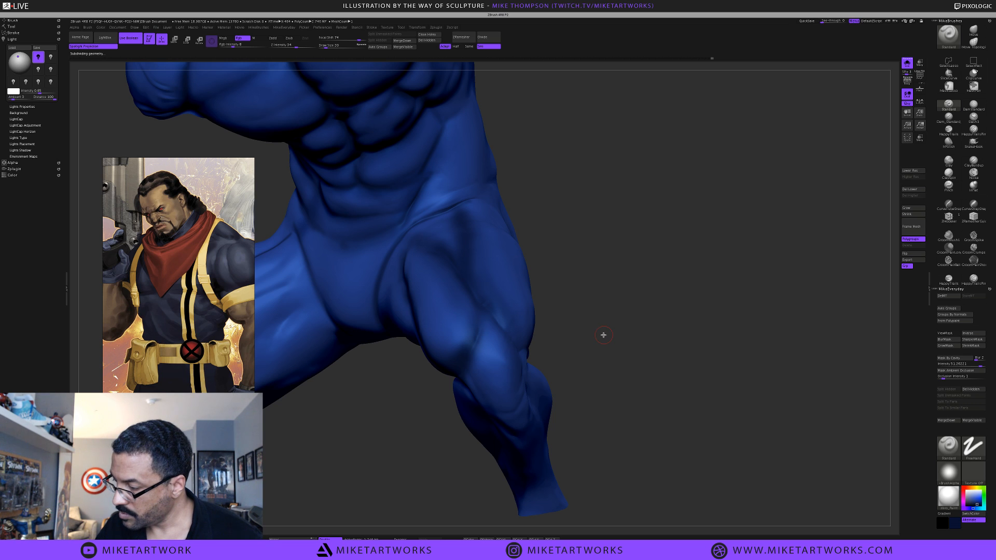
key(shift)
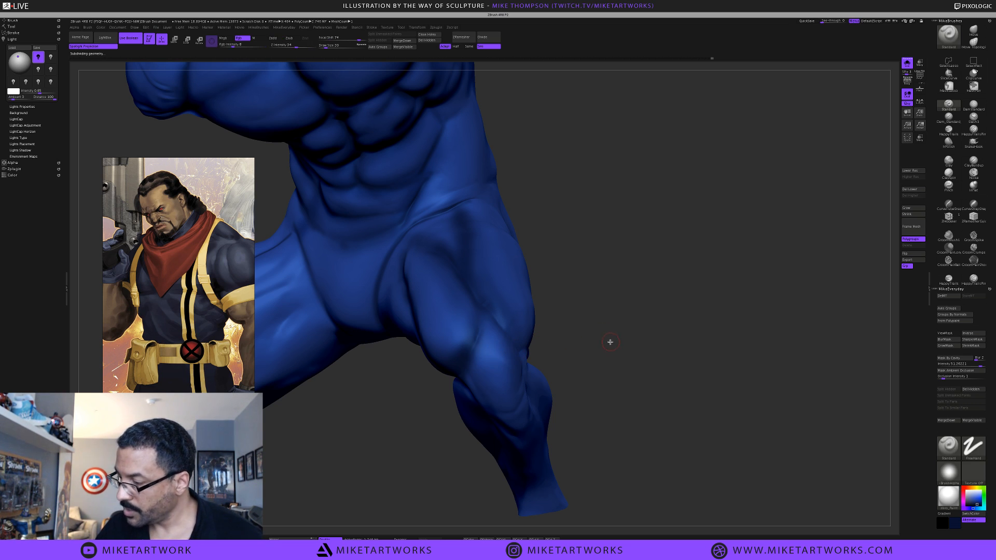
Choose a lighter blue paint colour and enlarge the brush to draw size 83
drag(631, 332, 613, 329)
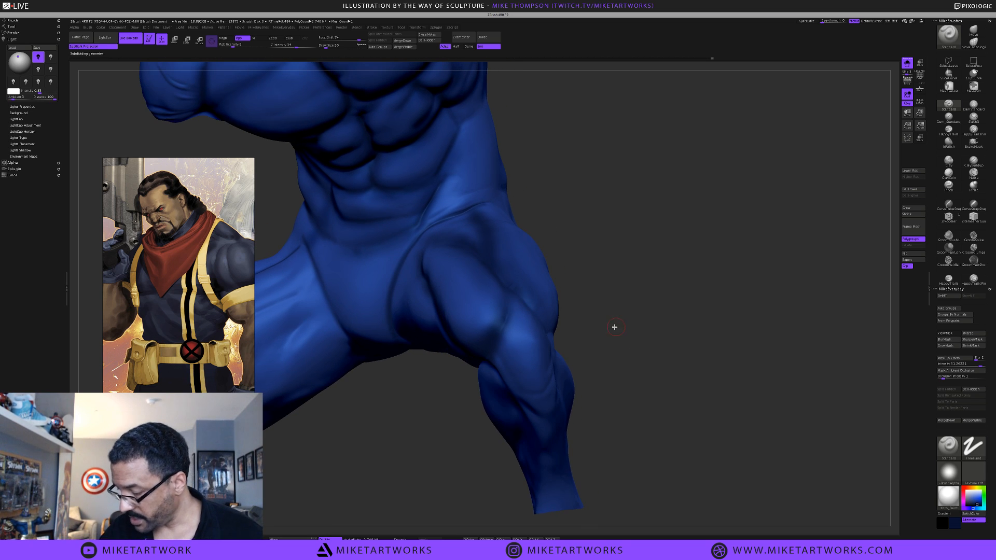
key(s)
click(625, 353)
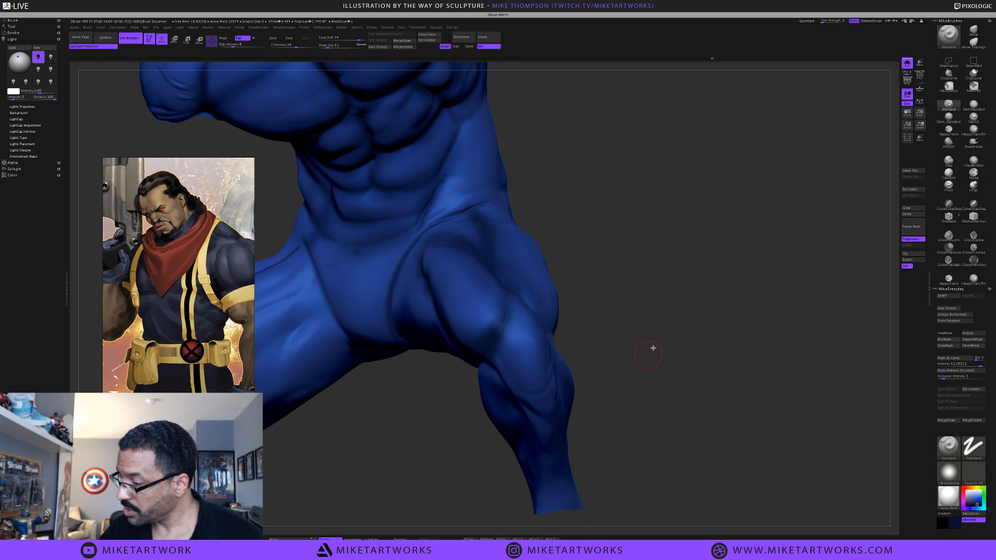
mouse_move(651, 347)
mouse_down()
mouse_move(629, 340)
mouse_move(617, 358)
mouse_move(575, 340)
mouse_up()
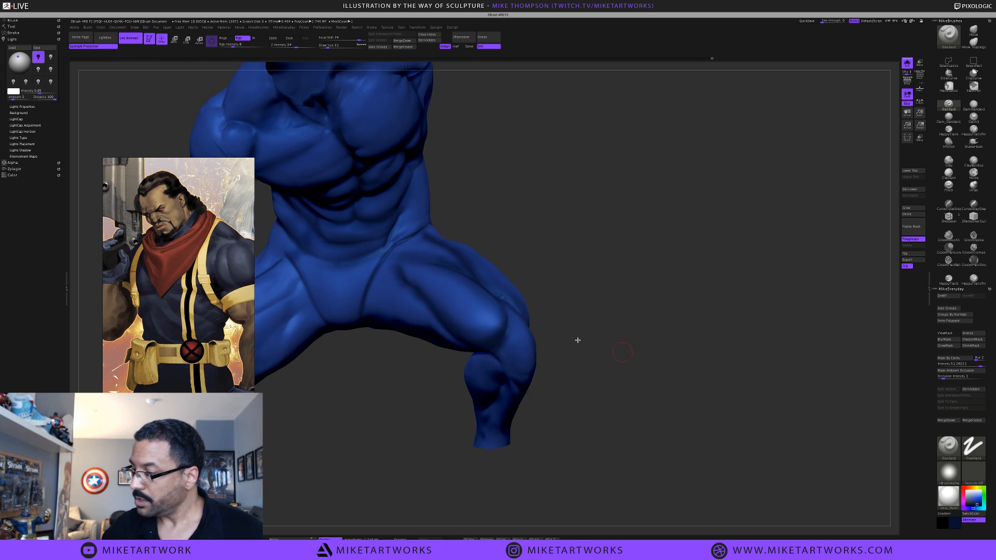
key(space)
drag(522, 389, 467, 311)
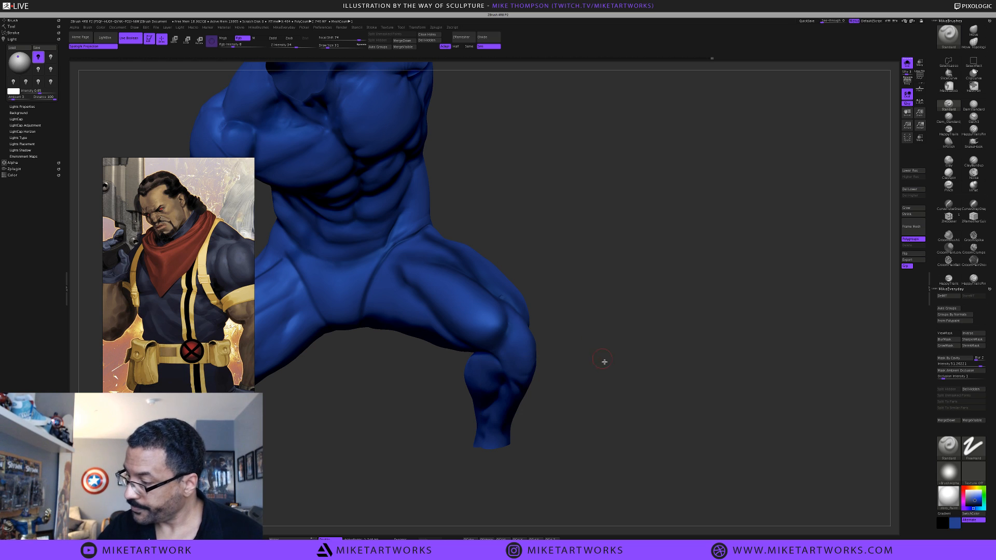
key(s)
click(609, 363)
Replace the body's glossy material with a softer, less shiny one from the quick-pick materials
key(space)
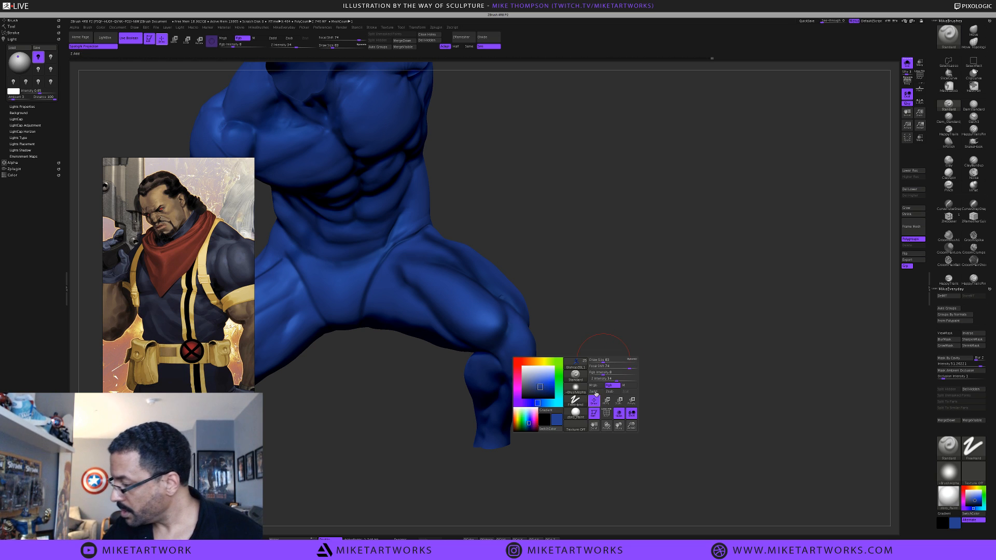
click(578, 411)
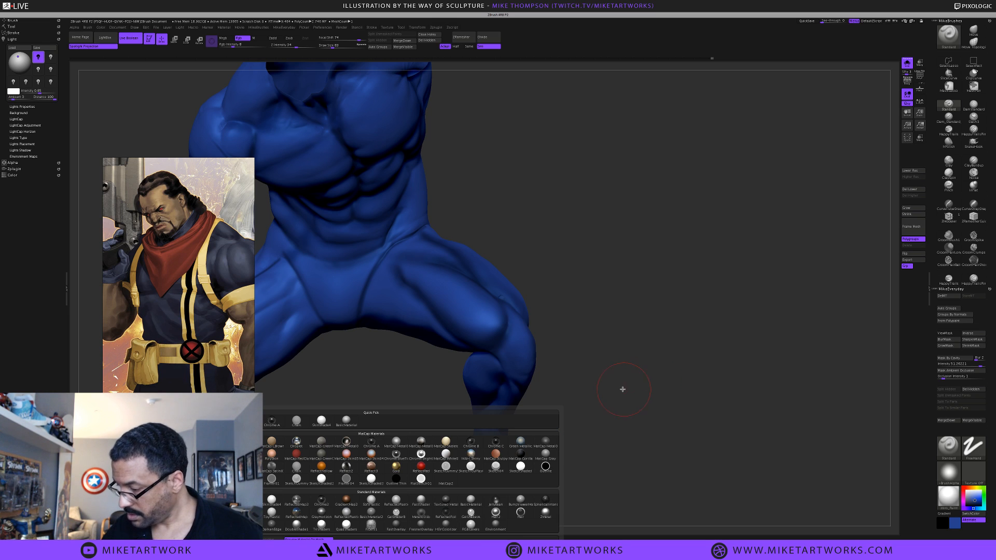
click(323, 422)
key(space)
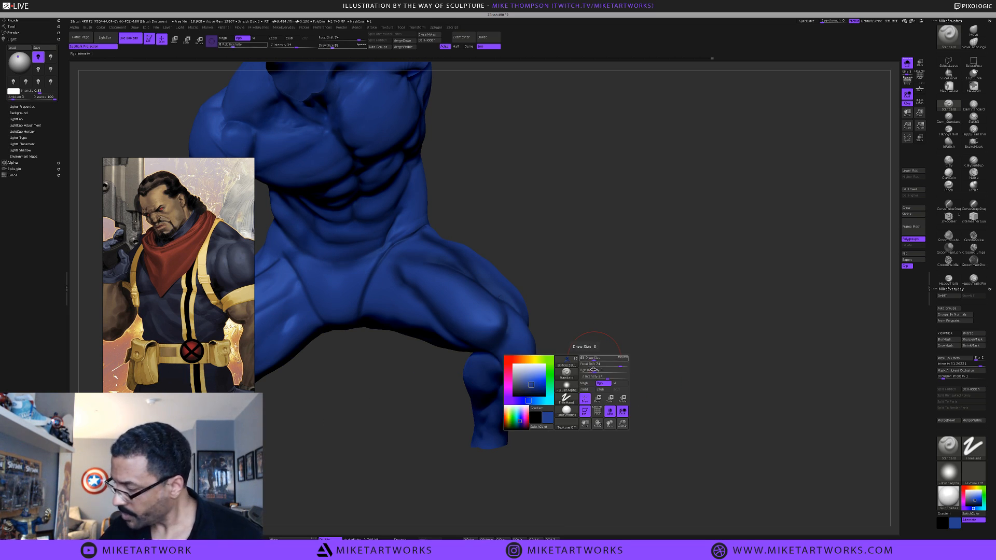
click(566, 409)
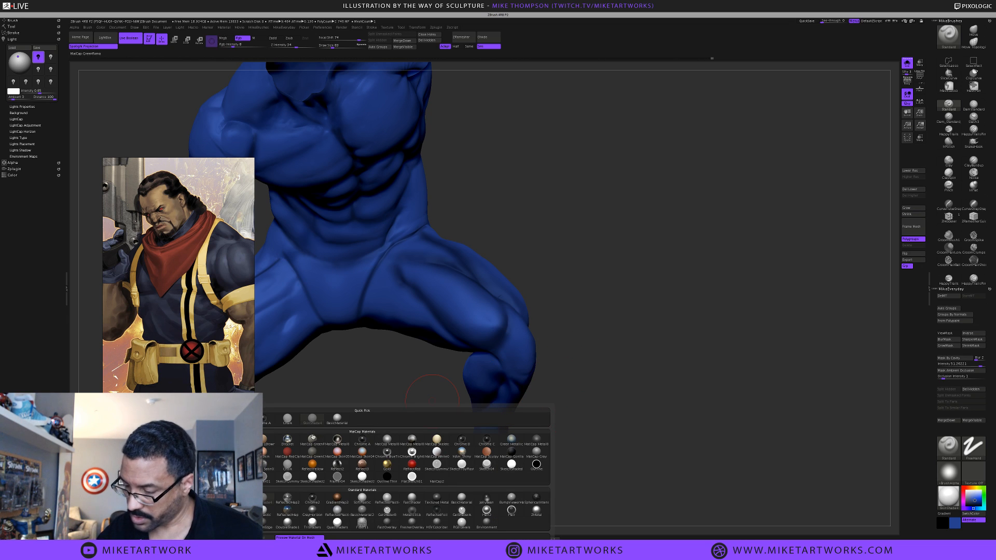
click(343, 418)
Set the Standard brush to the Spray stroke with a speckled alpha and reduce its draw size to 62
key(space)
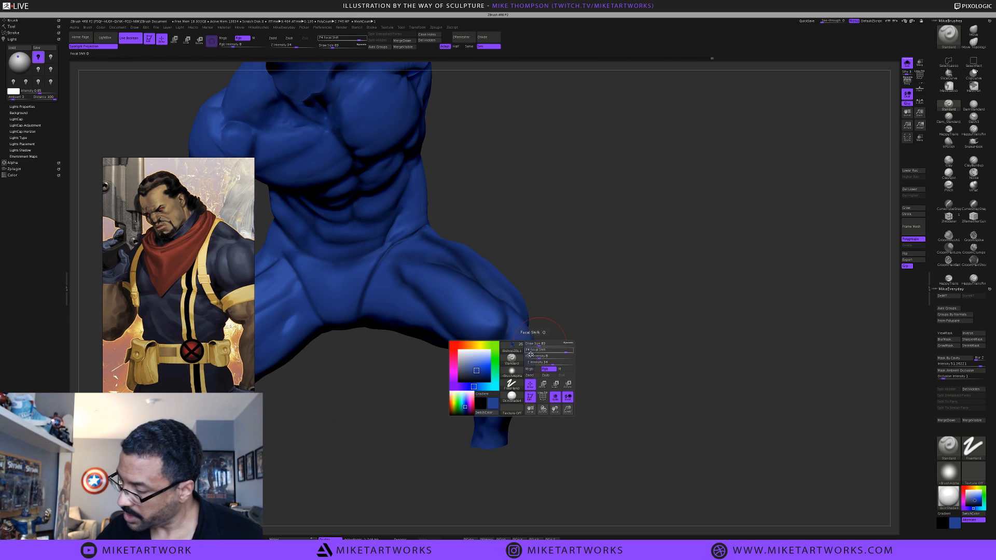
click(515, 381)
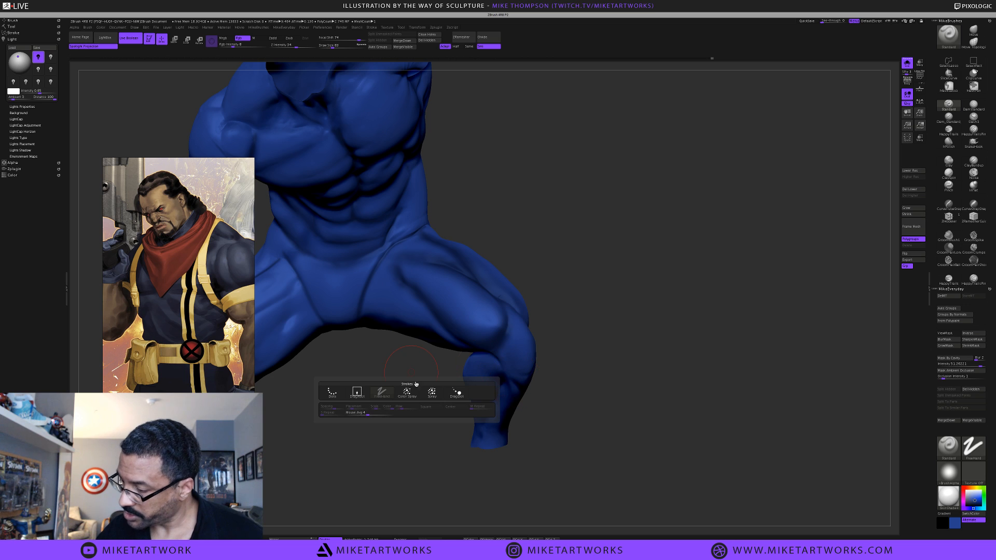
click(432, 393)
key(space)
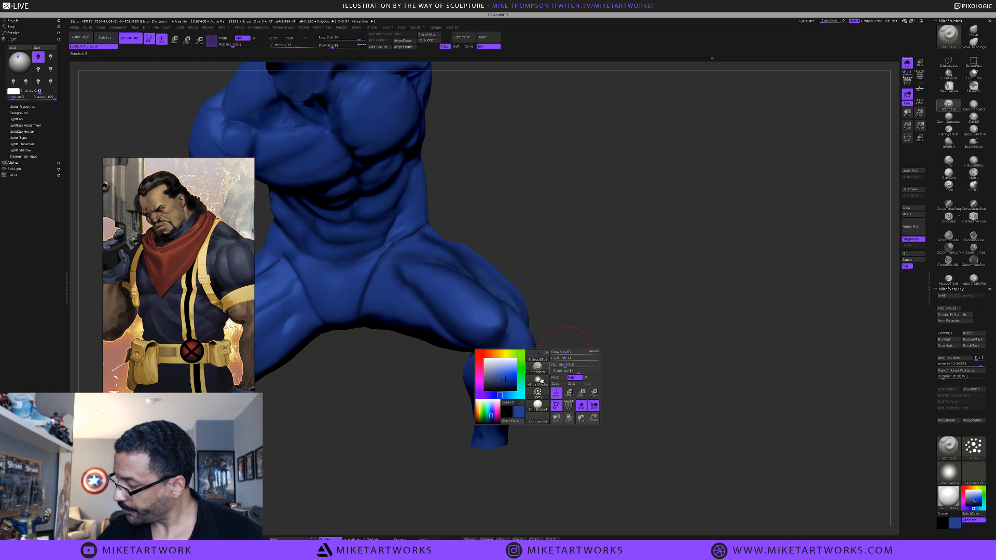
click(538, 379)
click(314, 387)
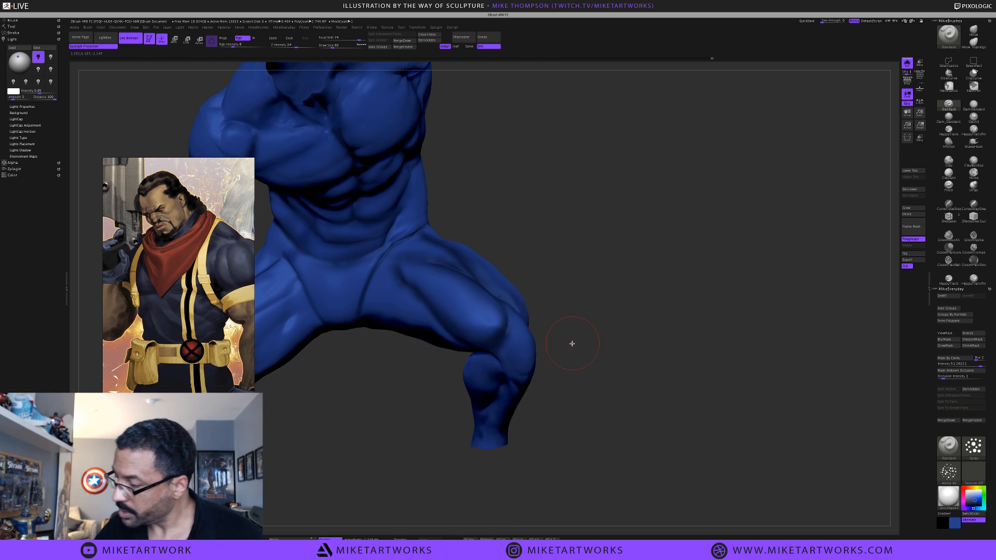
key(s)
drag(570, 344, 551, 340)
Choose a darker blue paint colour and spray mottled shading onto the bent leg's thigh and knee
key(space)
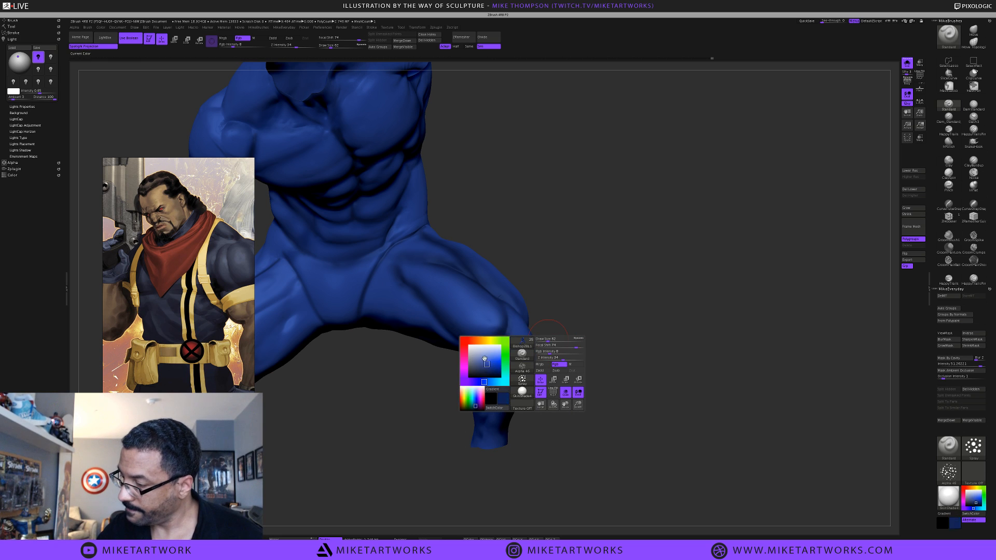
key(space)
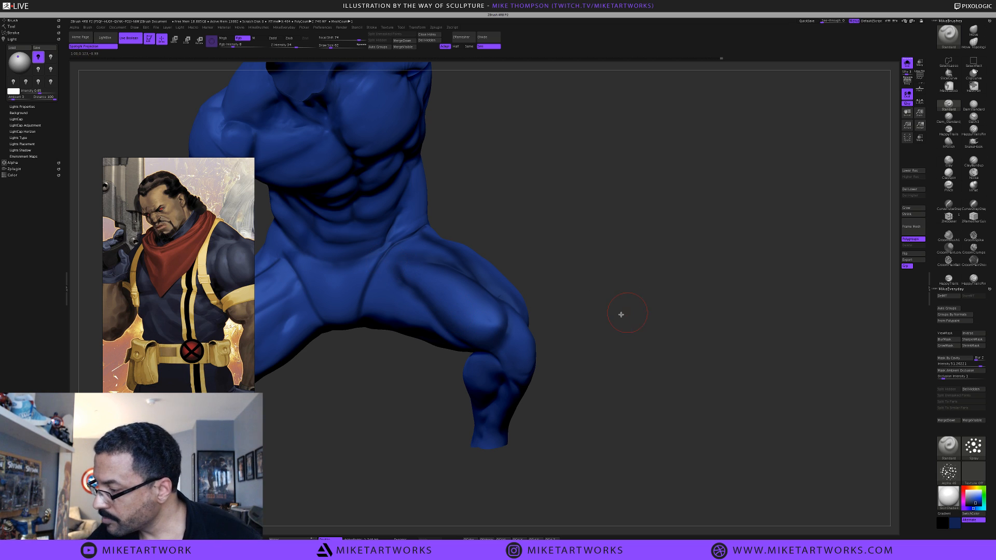
mouse_move(621, 313)
mouse_down()
mouse_move(566, 307)
mouse_move(534, 353)
mouse_up()
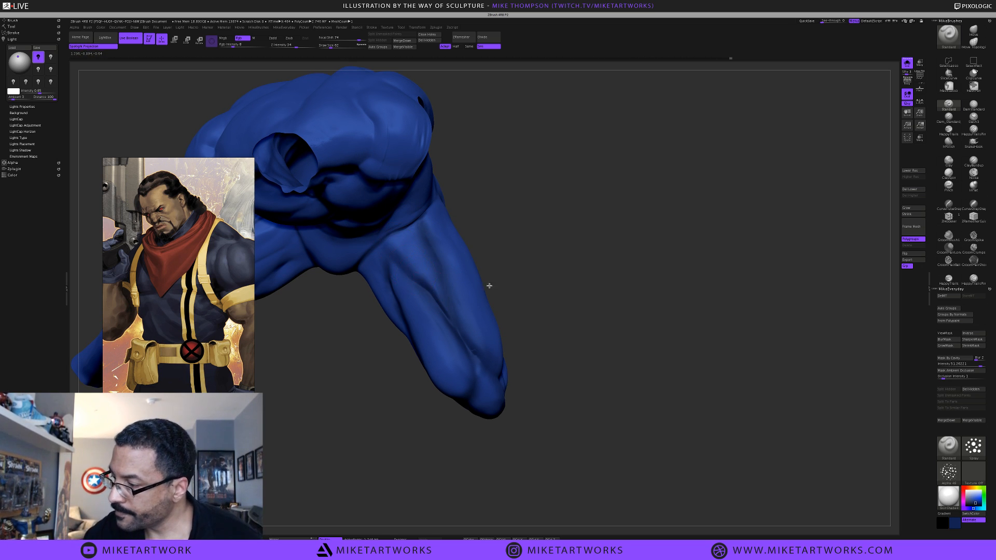
mouse_move(567, 316)
mouse_down()
mouse_move(568, 306)
mouse_move(589, 313)
mouse_move(584, 337)
mouse_up()
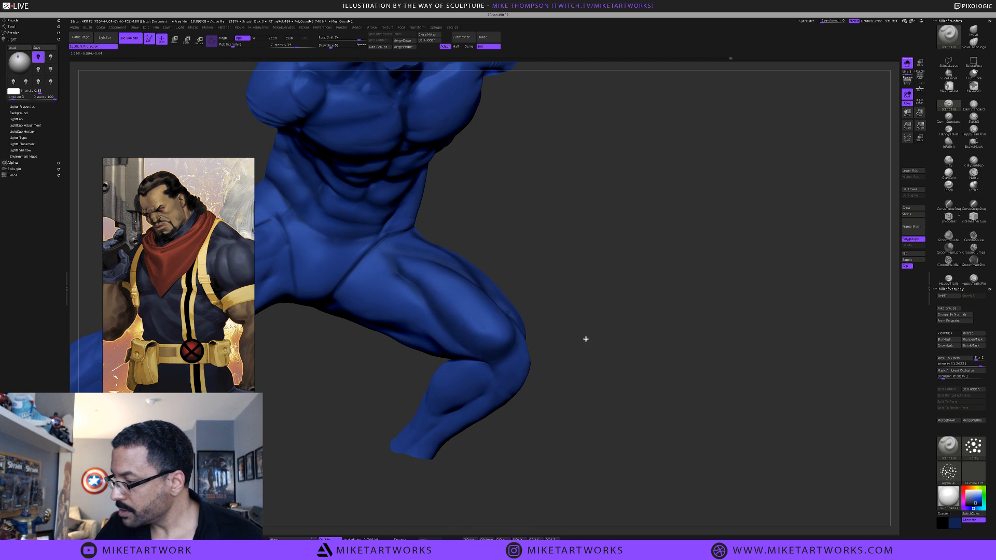
Switch to a lighter blue and spray highlights along the bent leg's thigh muscles, knee and hip
key(space)
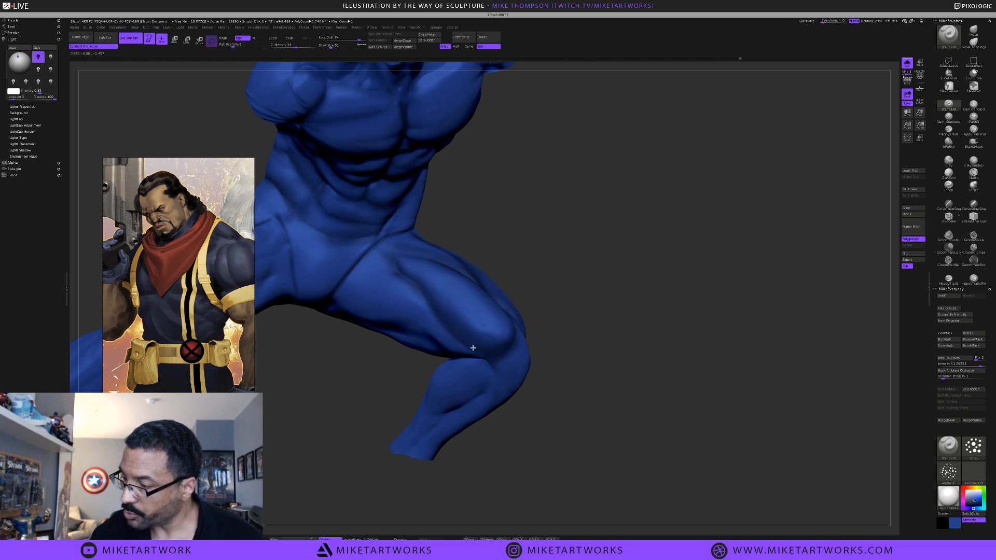
drag(609, 369, 615, 356)
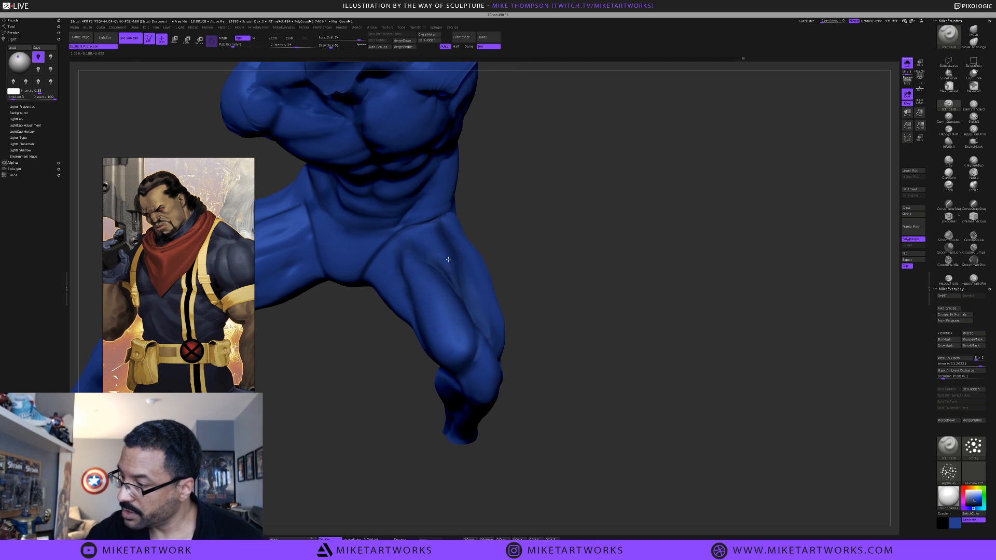
mouse_move(471, 296)
mouse_down()
mouse_move(447, 221)
mouse_move(438, 225)
mouse_up()
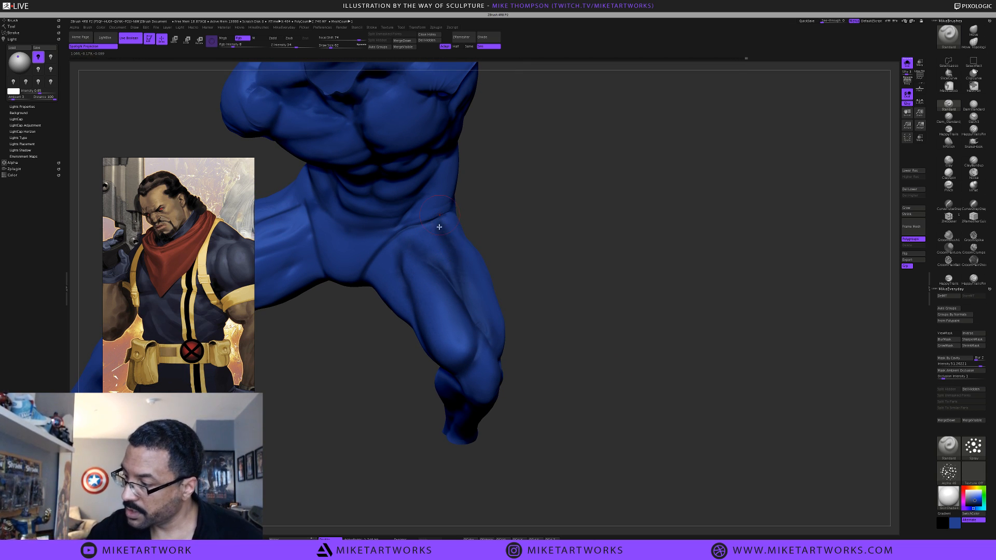
drag(579, 318, 589, 300)
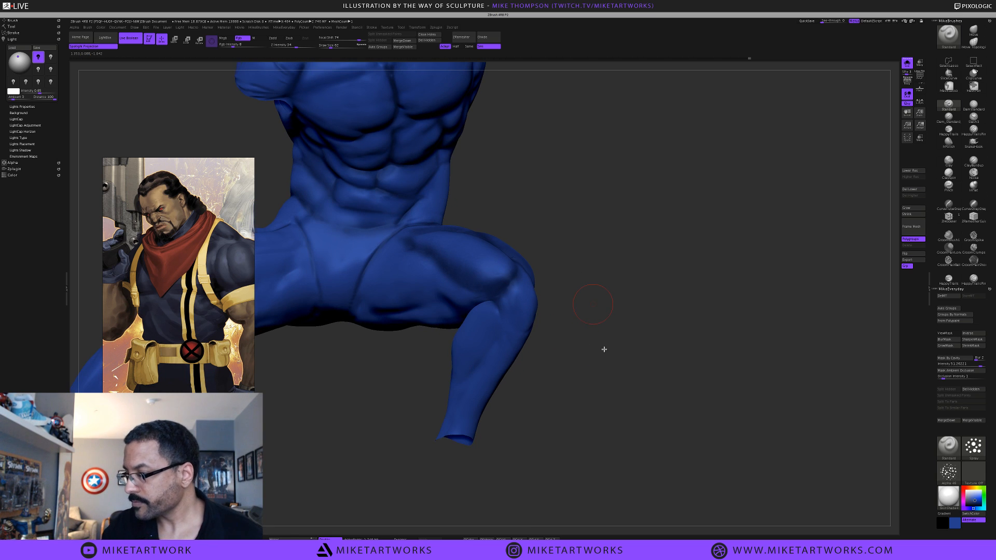
drag(604, 349, 608, 401)
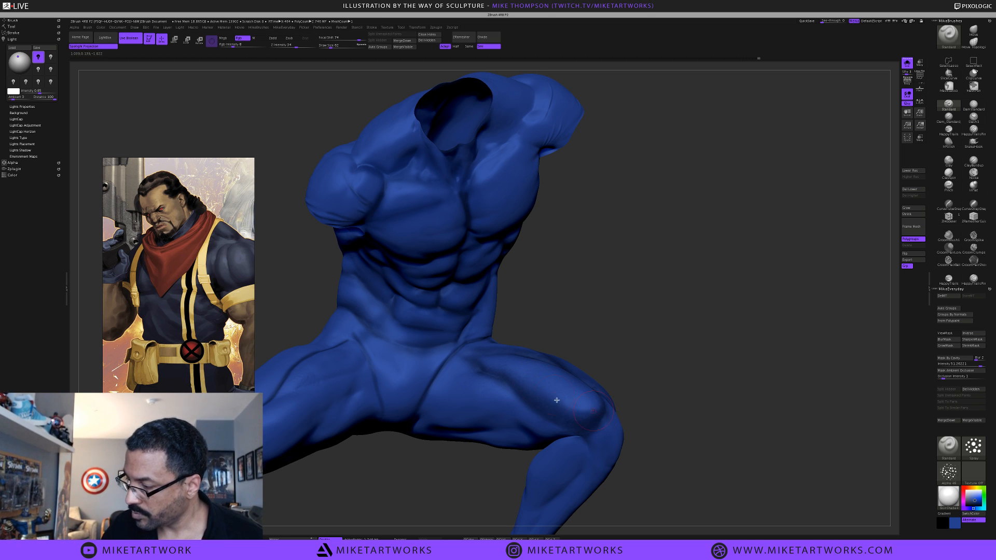
Spray soft blue highlights over the chest muscles and upper torso
drag(592, 300, 684, 327)
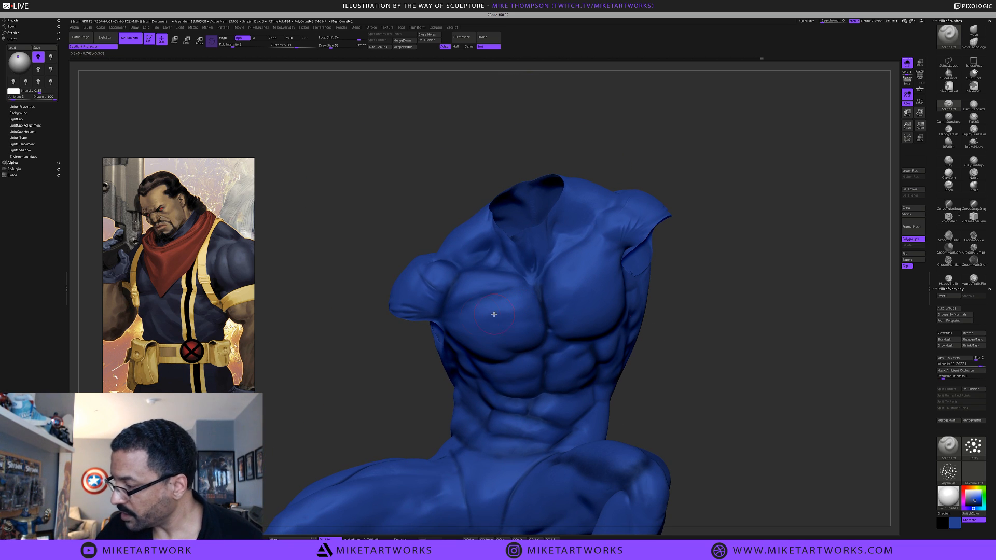
drag(638, 290, 654, 291)
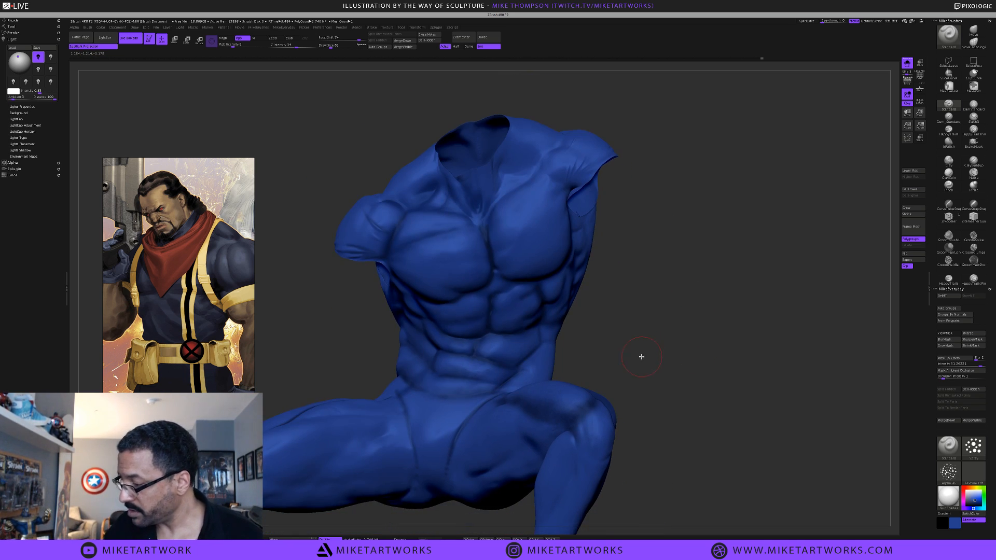
drag(642, 357, 648, 361)
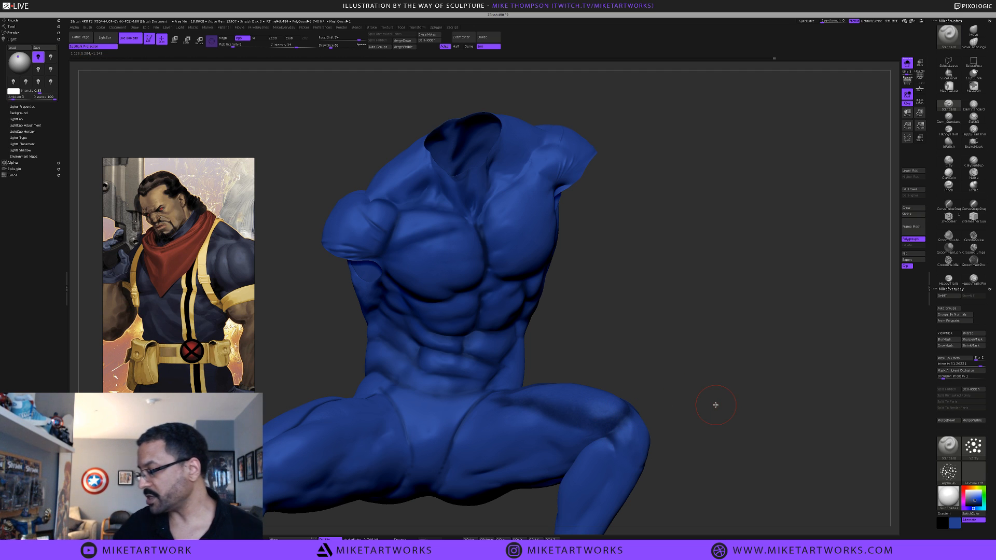
drag(681, 398, 684, 395)
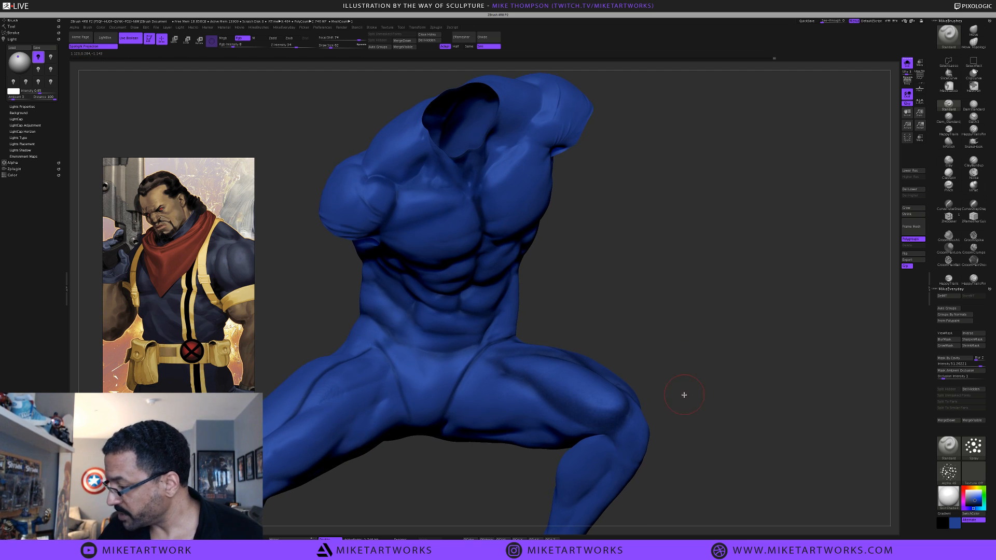
Readjust the paint settings and spray blue tonal variation around the bent knee and across the torso
key(space)
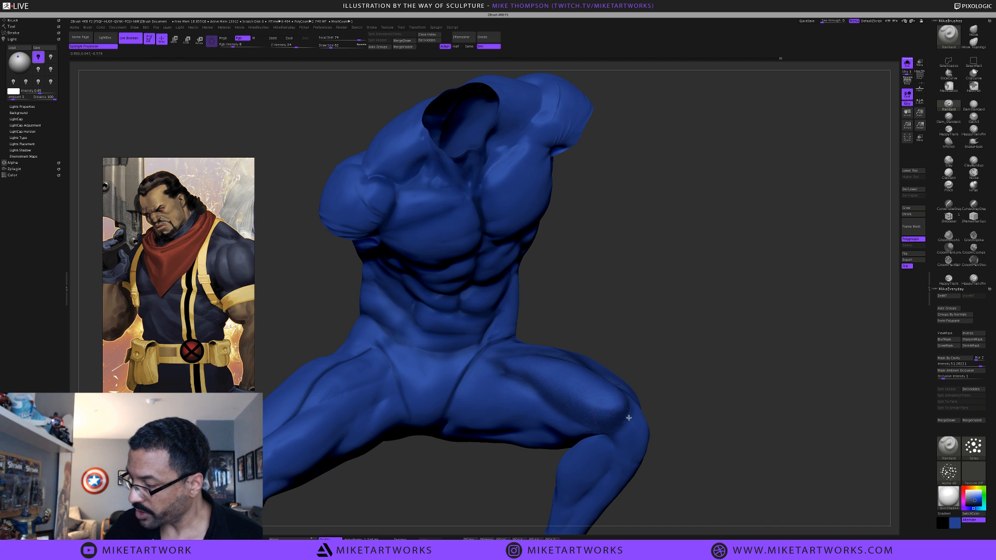
drag(701, 392, 522, 378)
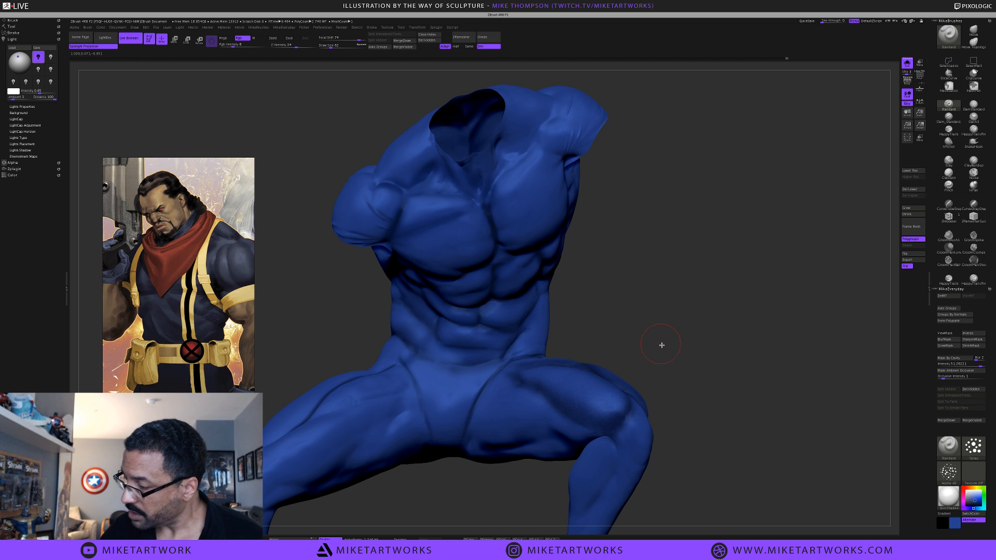
mouse_move(660, 345)
mouse_down()
mouse_move(662, 333)
mouse_move(595, 277)
mouse_move(465, 342)
mouse_up()
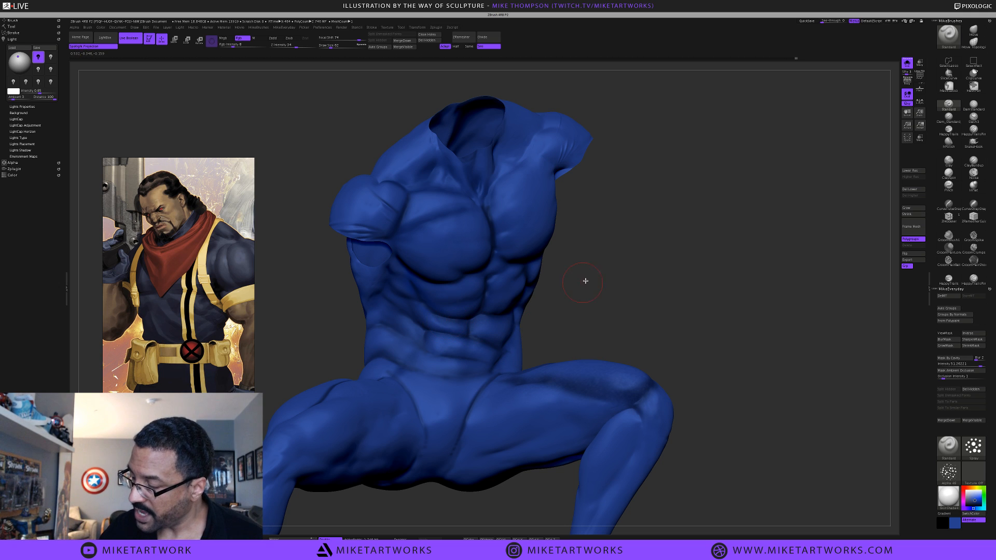
Spray blue colour variation over the abdominals, ribs and lower chest from several angles
drag(591, 269, 521, 296)
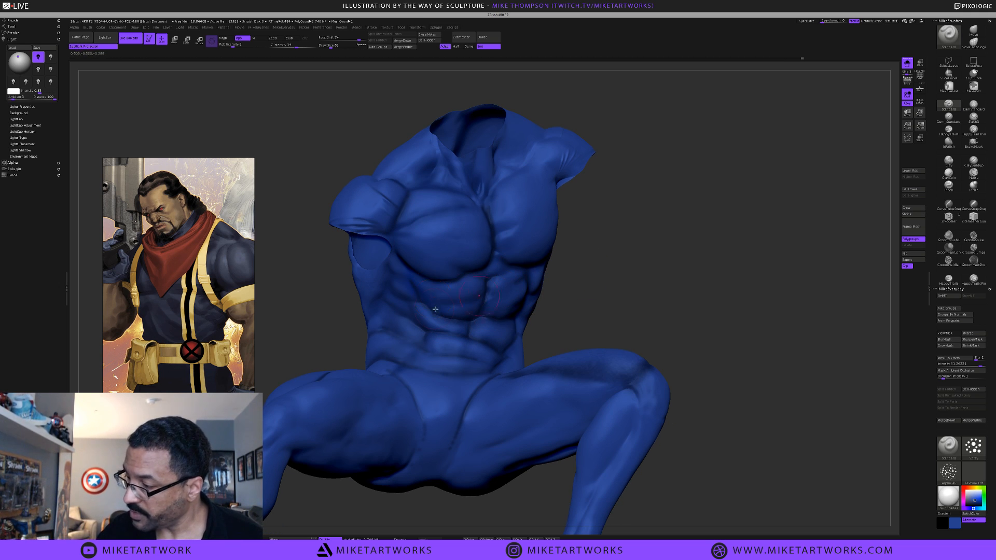
drag(600, 226, 513, 247)
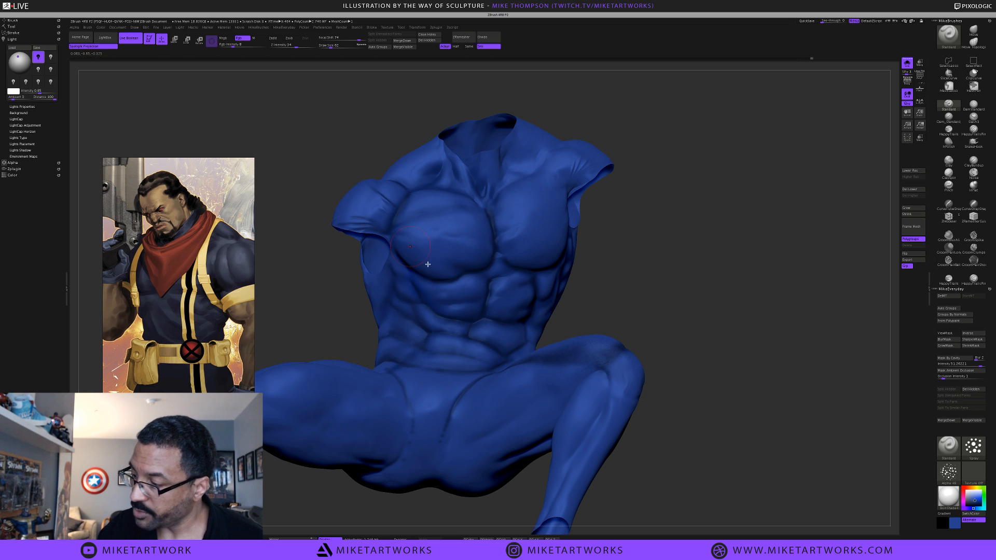
drag(632, 285, 458, 299)
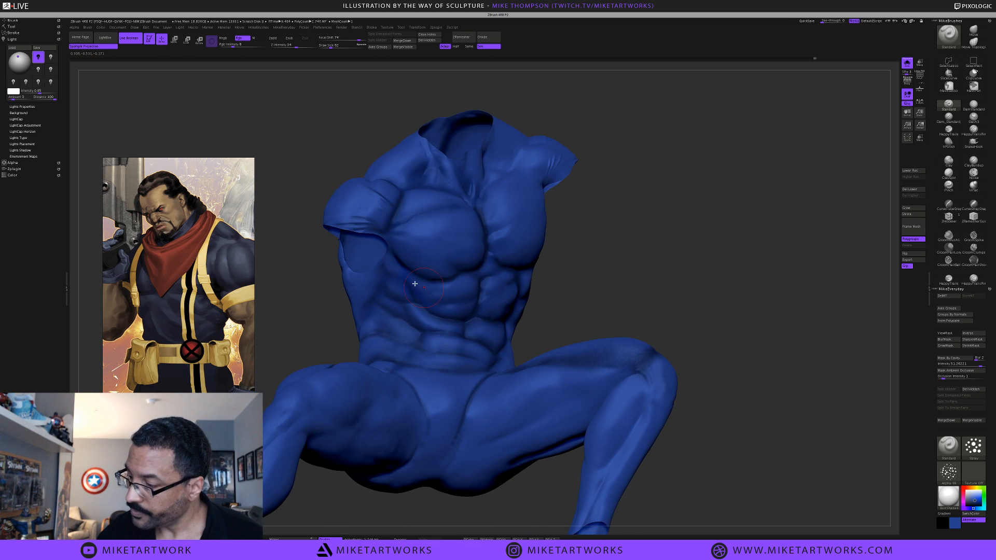
drag(611, 278, 386, 289)
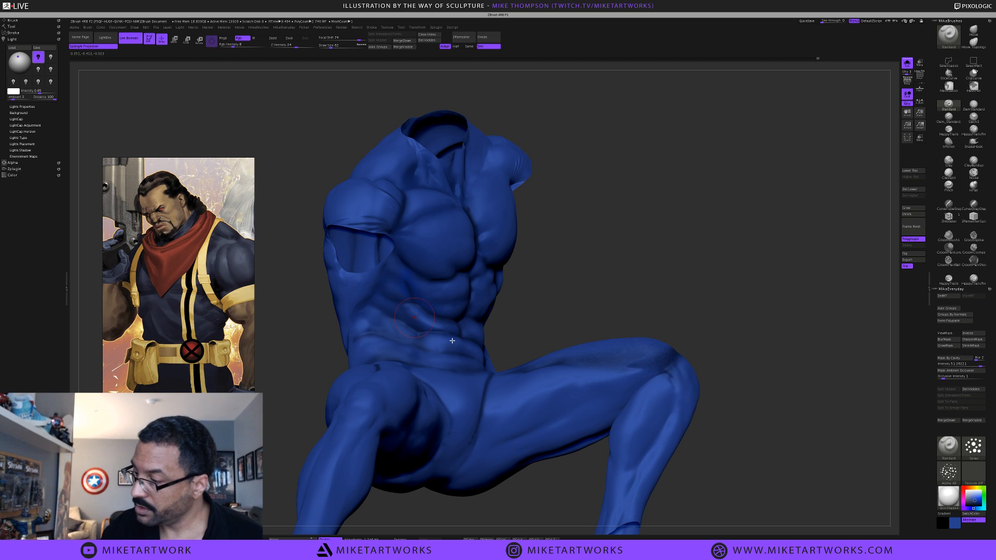
mouse_move(583, 296)
mouse_down()
mouse_move(455, 335)
mouse_move(460, 341)
mouse_up()
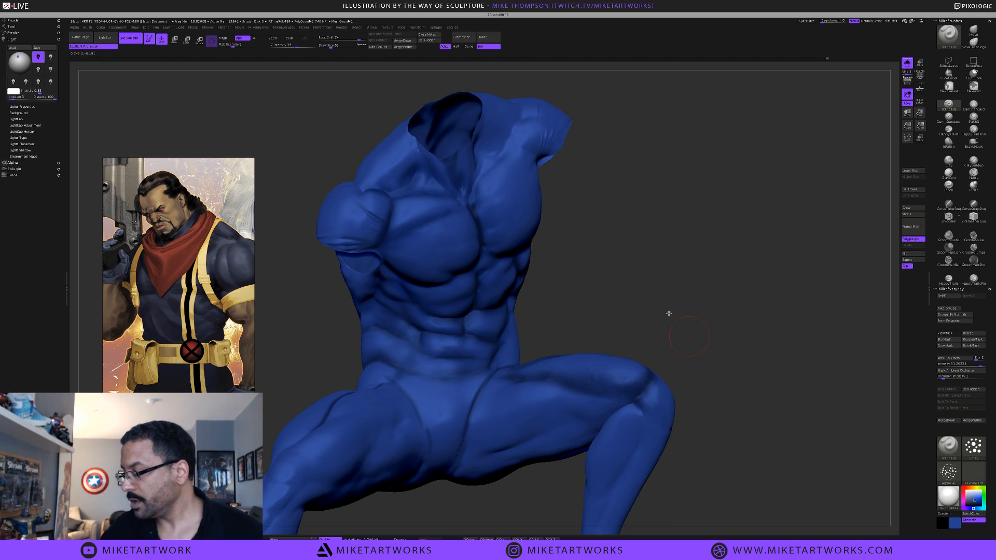
Drop a canvas snapshot of the body's front view and place the live model beside it for comparison
alt+drag(668, 314, 669, 311)
mouse_move(659, 404)
mouse_down()
mouse_move(695, 344)
mouse_move(691, 356)
mouse_move(887, 368)
mouse_up()
key(ctrl)
key(shift+s)
drag(795, 433, 762, 433)
drag(808, 368, 822, 345)
alt+drag(822, 331, 818, 361)
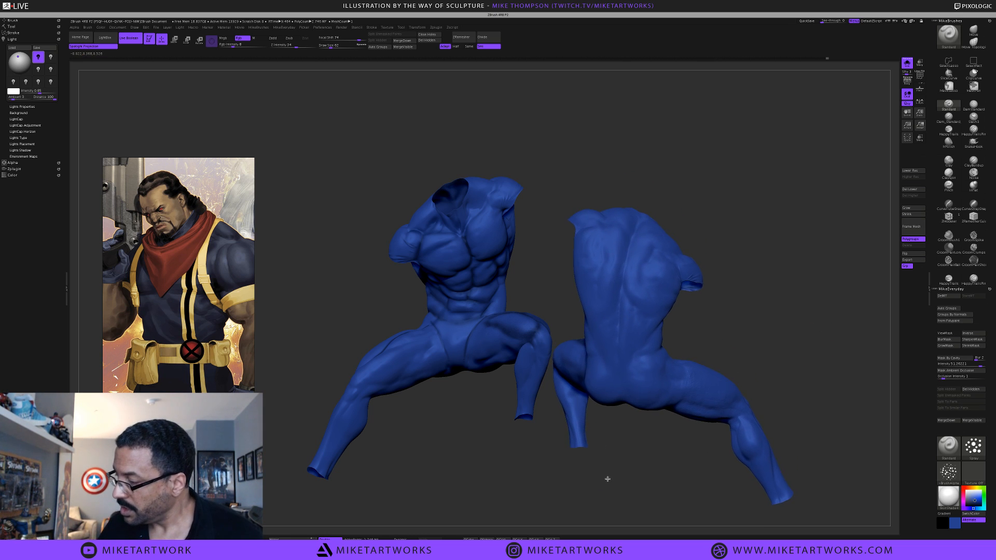
mouse_move(607, 479)
alt+mouse_down()
mouse_move(629, 477)
mouse_move(589, 483)
alt+mouse_up()
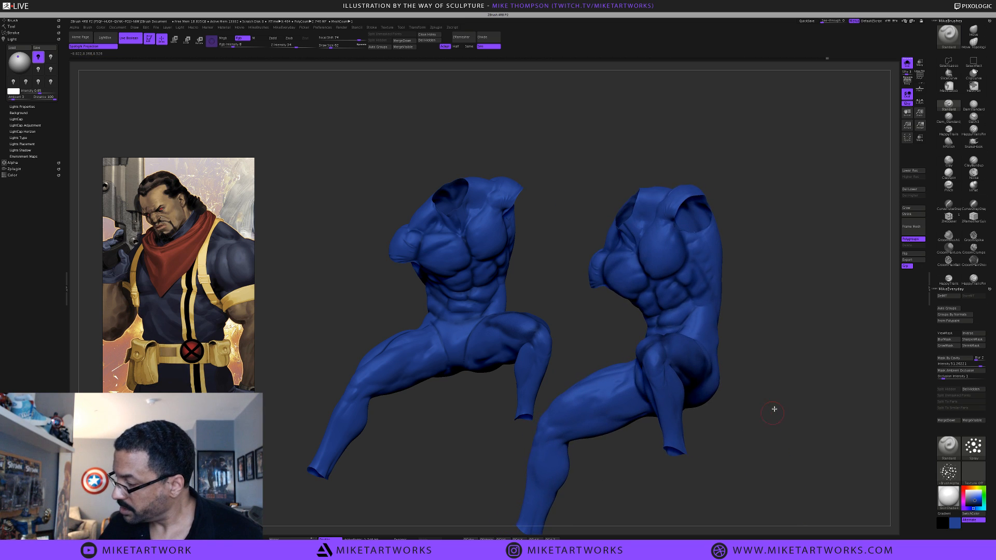
mouse_move(774, 409)
mouse_down()
mouse_move(769, 446)
mouse_move(755, 436)
mouse_move(740, 356)
mouse_move(733, 385)
mouse_move(742, 389)
mouse_move(690, 382)
mouse_move(680, 403)
mouse_up()
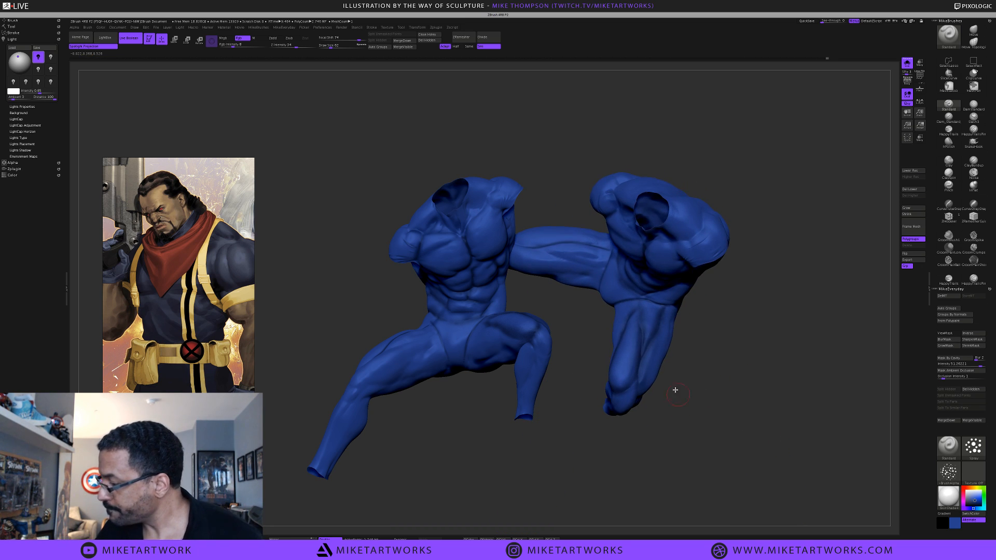
Return the brush to the FreeHand stroke and turn its alpha off
key(space)
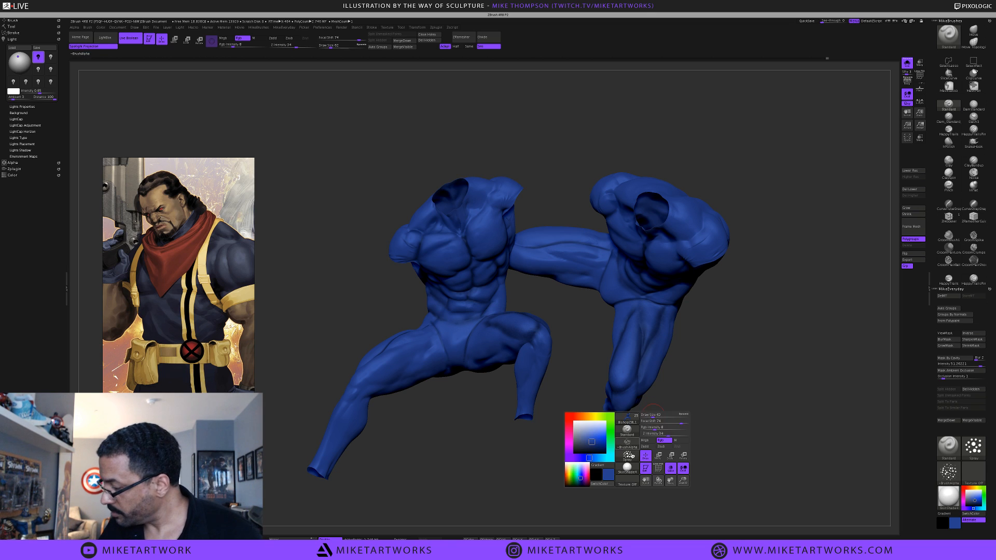
click(631, 456)
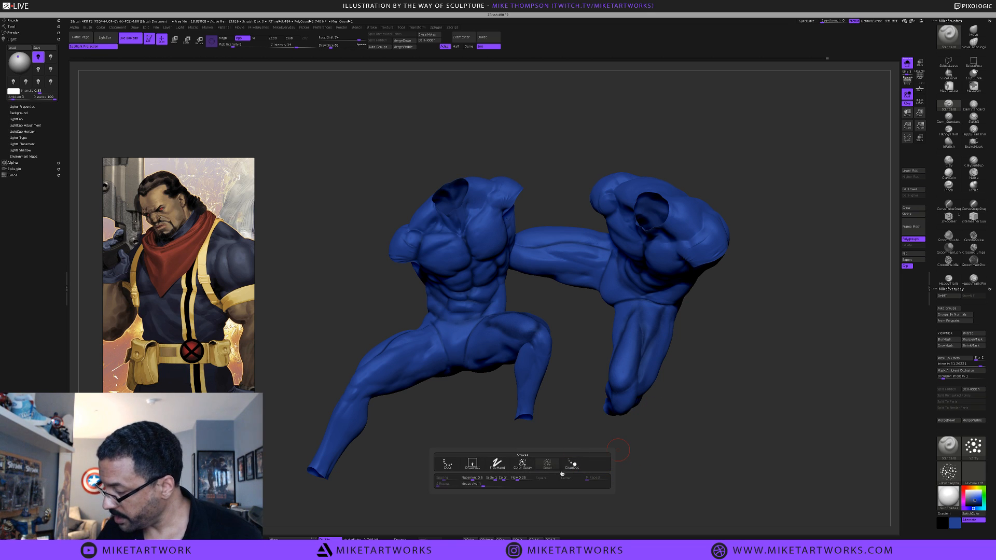
click(497, 465)
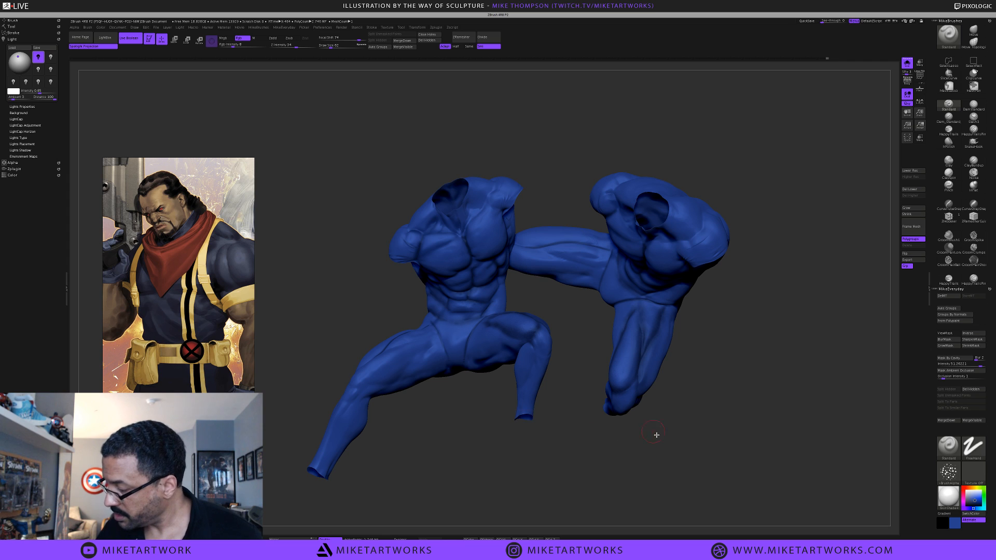
key(space)
click(646, 466)
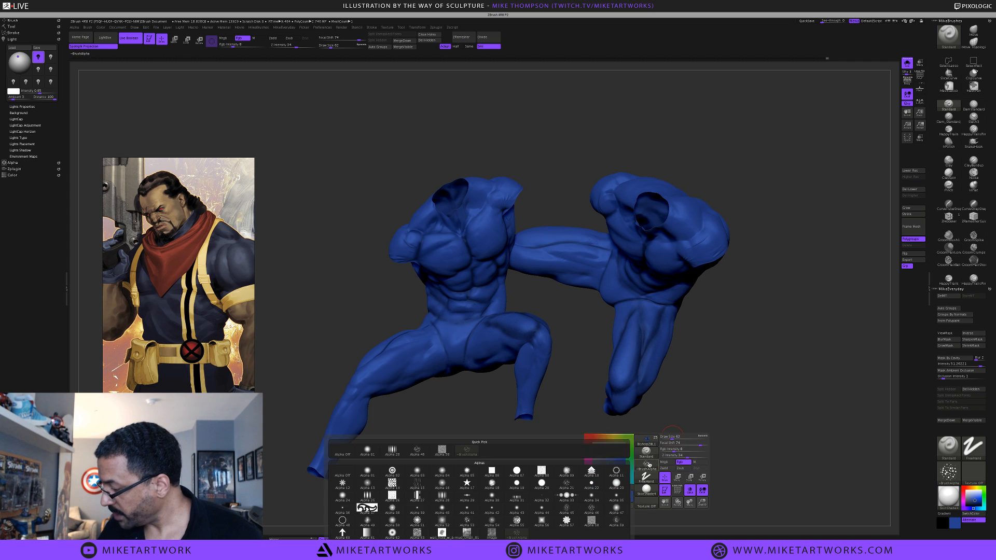
click(343, 451)
Shade the thigh and knee of the bent leg with soft freehand paint strokes from several angles
drag(673, 404, 688, 409)
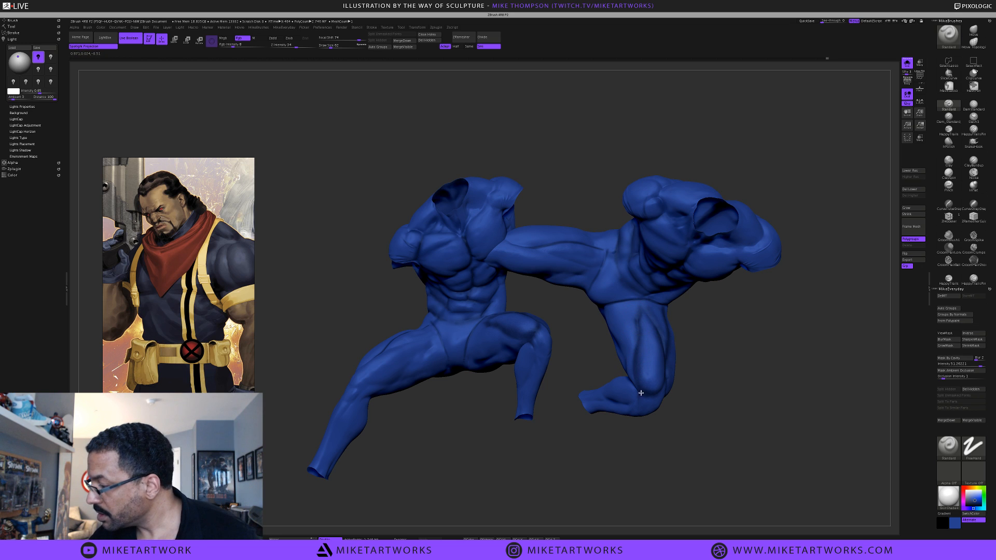
drag(713, 374, 628, 346)
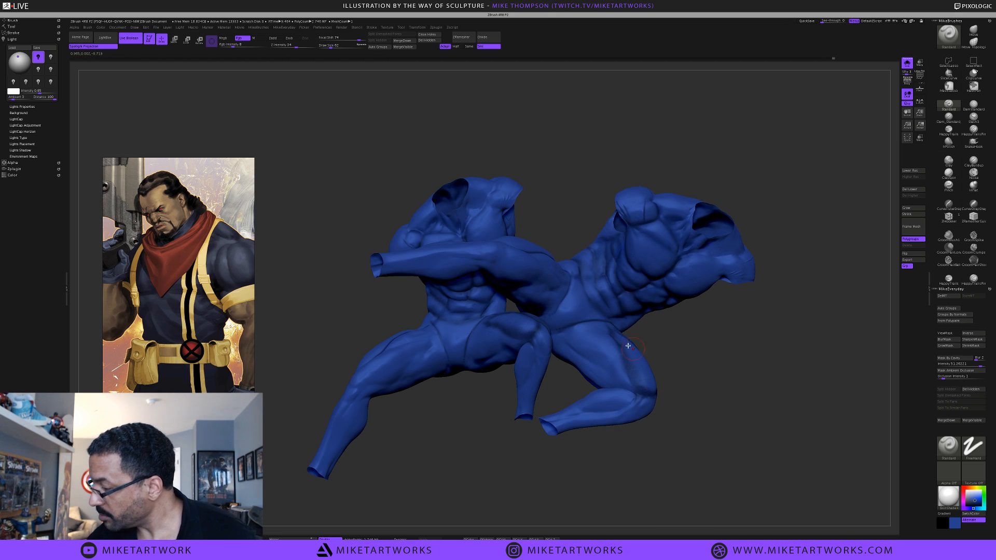
drag(651, 388, 619, 376)
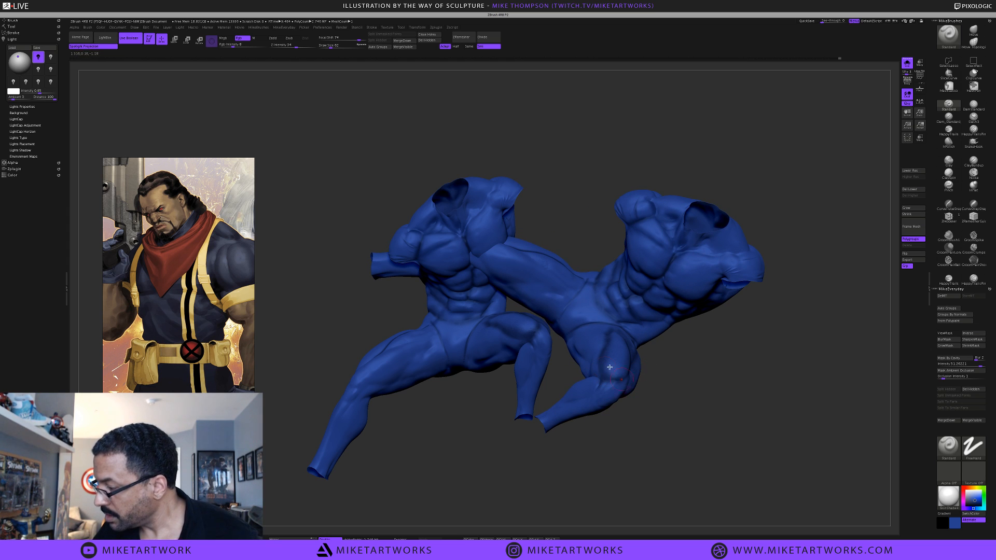
drag(688, 429, 614, 381)
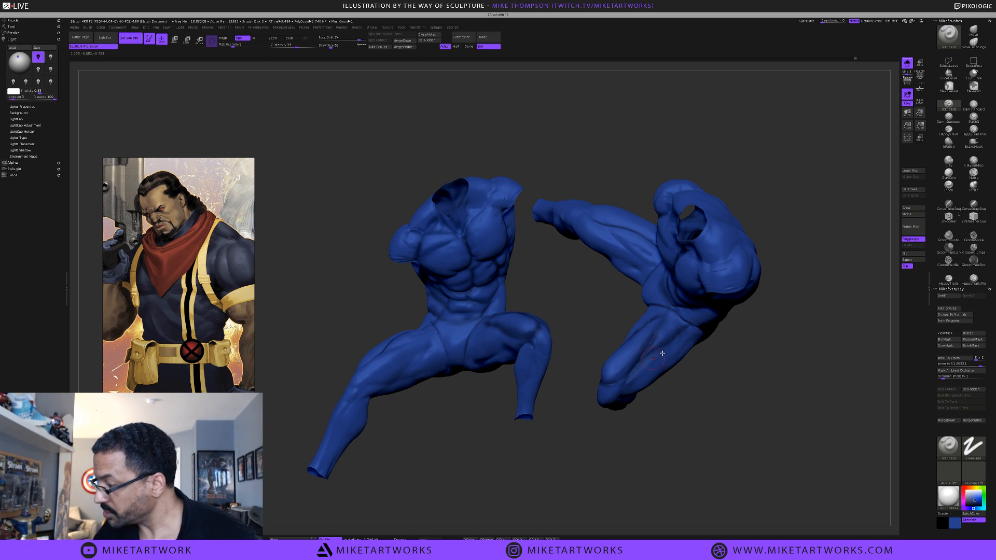
drag(700, 374, 698, 363)
drag(763, 366, 758, 391)
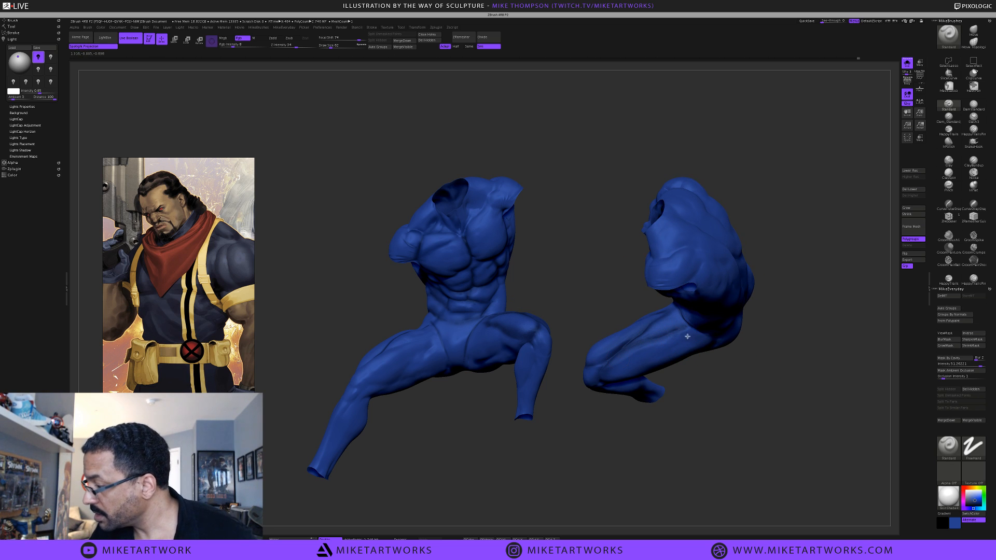
mouse_move(653, 343)
mouse_down()
mouse_move(706, 402)
mouse_move(696, 436)
mouse_move(706, 396)
mouse_move(811, 406)
mouse_move(794, 404)
mouse_up()
Clear the dropped snapshot from the canvas, keeping only the live body model
key(ctrl)
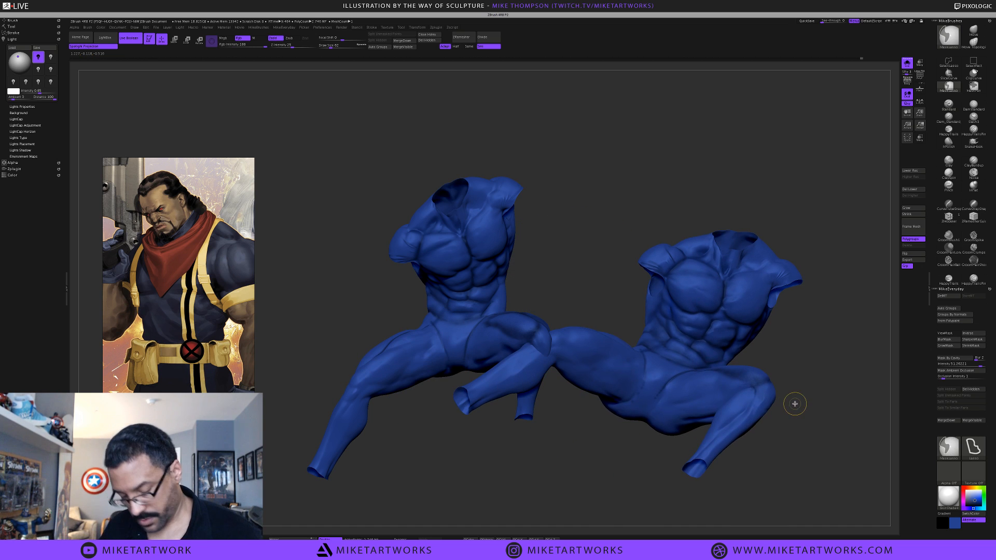
key(ctrl+n)
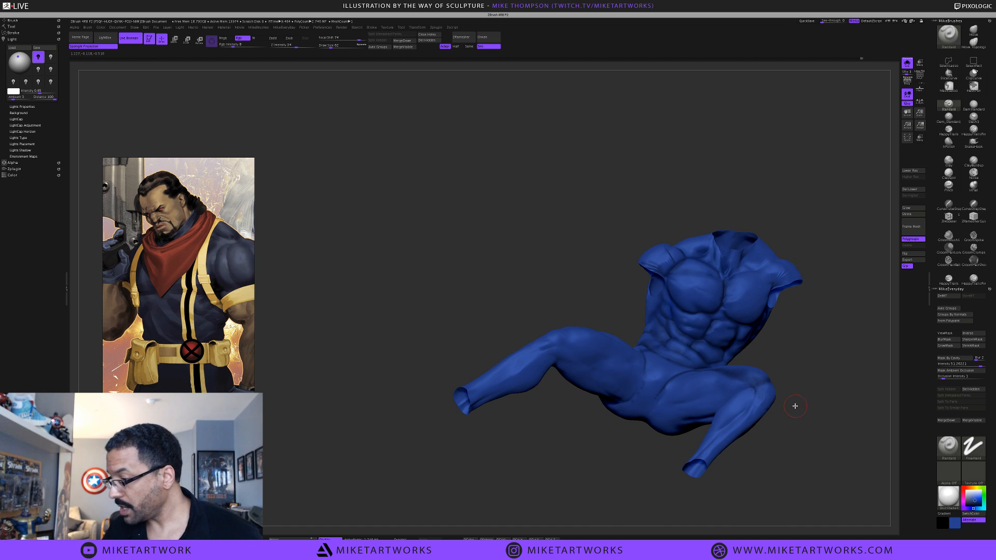
drag(790, 351, 669, 349)
alt+drag(482, 444, 488, 467)
drag(686, 394, 691, 389)
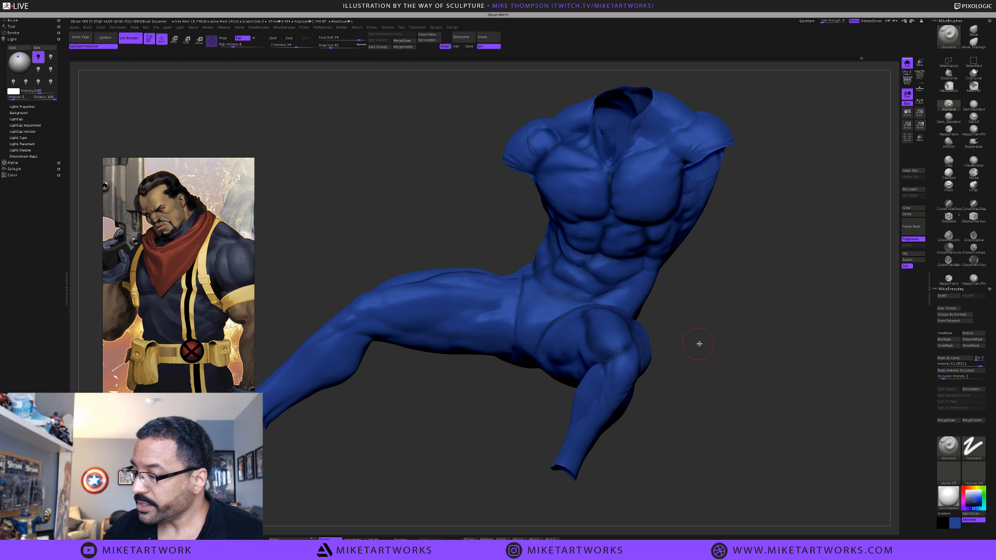
drag(699, 344, 704, 336)
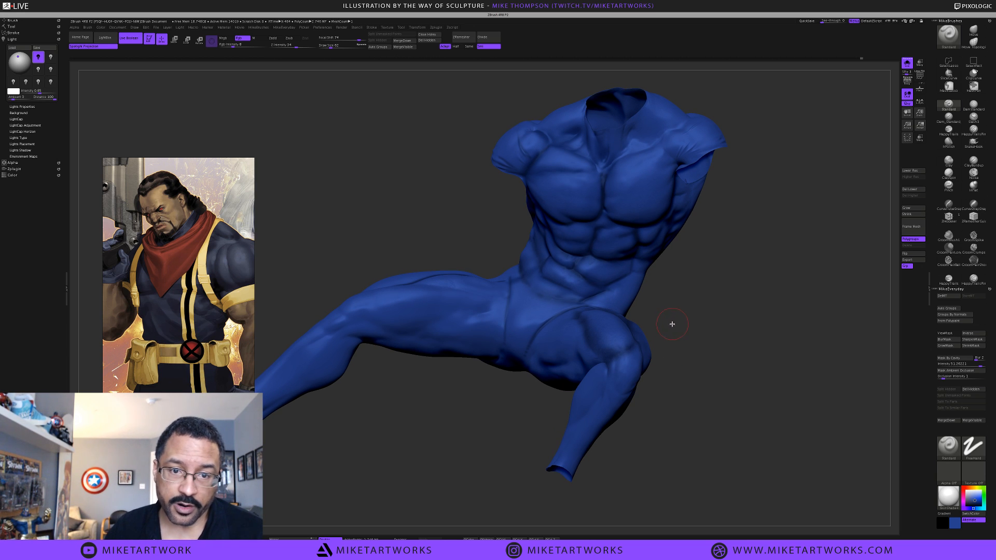
mouse_move(674, 344)
mouse_down()
mouse_move(695, 373)
mouse_move(582, 293)
mouse_up()
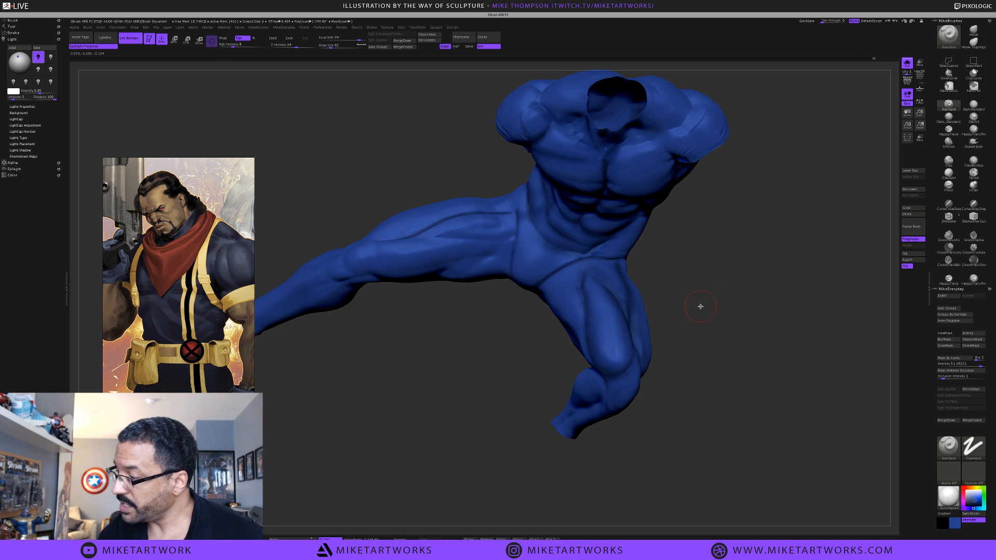
Pick a darker navy blue paint colour and set the Rgb Intensity to 28
mouse_move(700, 306)
mouse_down()
mouse_move(727, 298)
mouse_move(695, 334)
mouse_move(442, 362)
mouse_move(482, 429)
mouse_move(474, 415)
mouse_move(496, 391)
mouse_up()
key(shift)
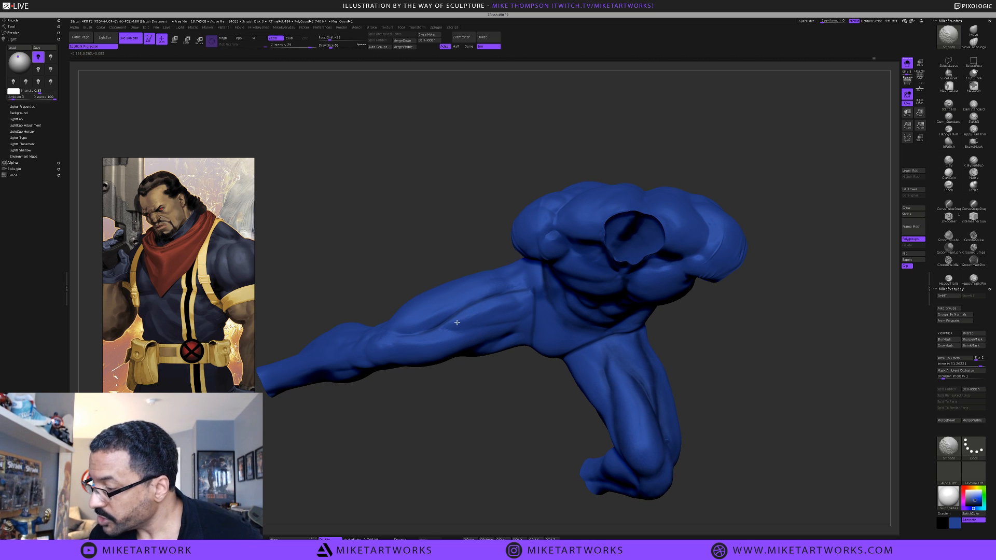
drag(484, 438, 501, 423)
key(space)
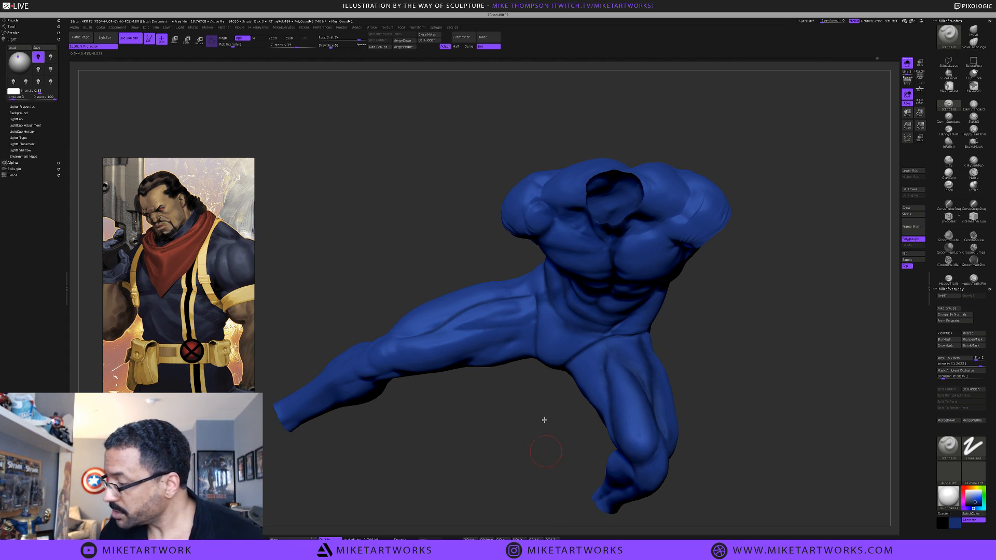
mouse_move(544, 420)
mouse_down()
mouse_move(511, 456)
mouse_move(527, 462)
mouse_move(571, 410)
mouse_up()
key(space)
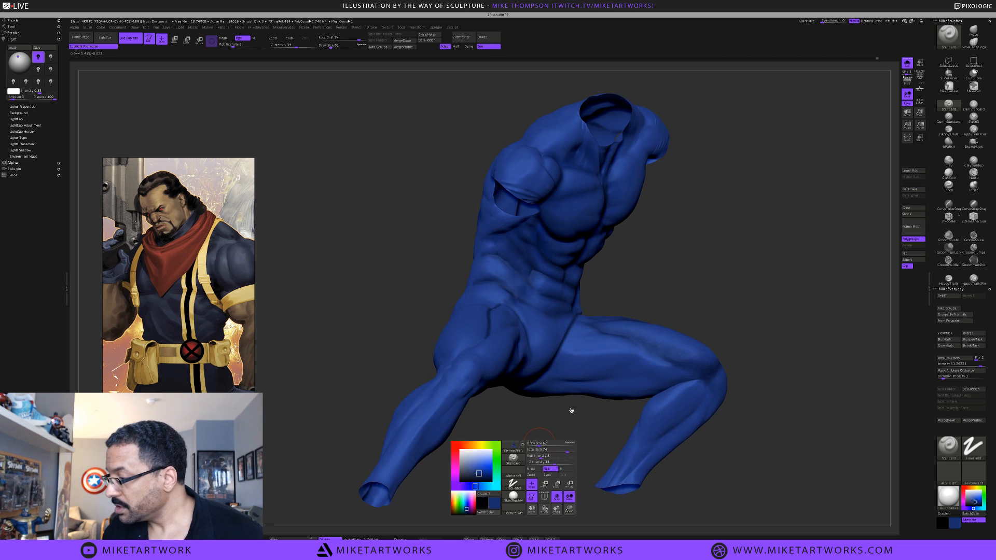
mouse_move(483, 467)
mouse_down()
mouse_move(529, 457)
mouse_move(544, 403)
mouse_up()
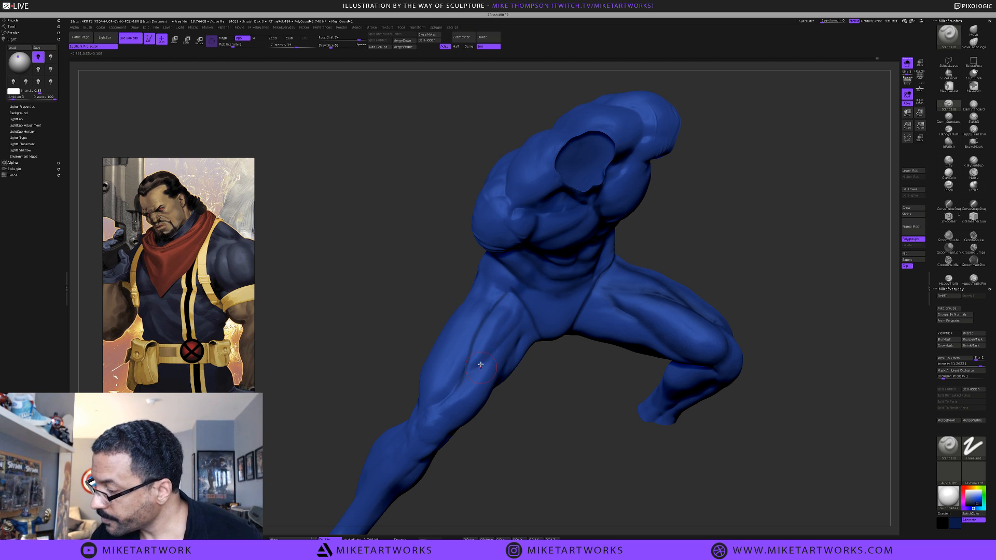
key(space)
drag(573, 427, 555, 427)
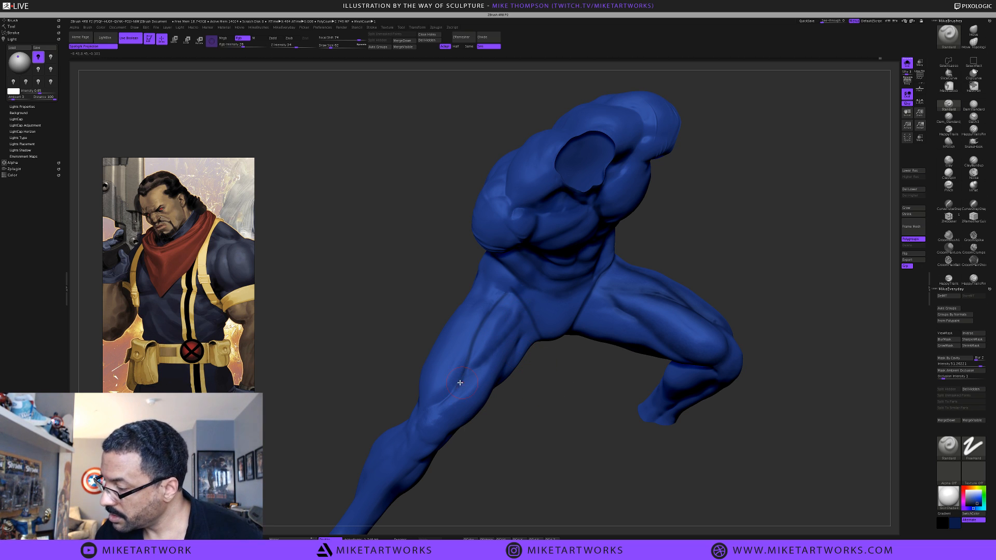
Display the body in the Flat Color material to show only the painted colour
mouse_move(530, 371)
mouse_down()
mouse_move(533, 425)
mouse_move(534, 413)
mouse_move(565, 451)
mouse_up()
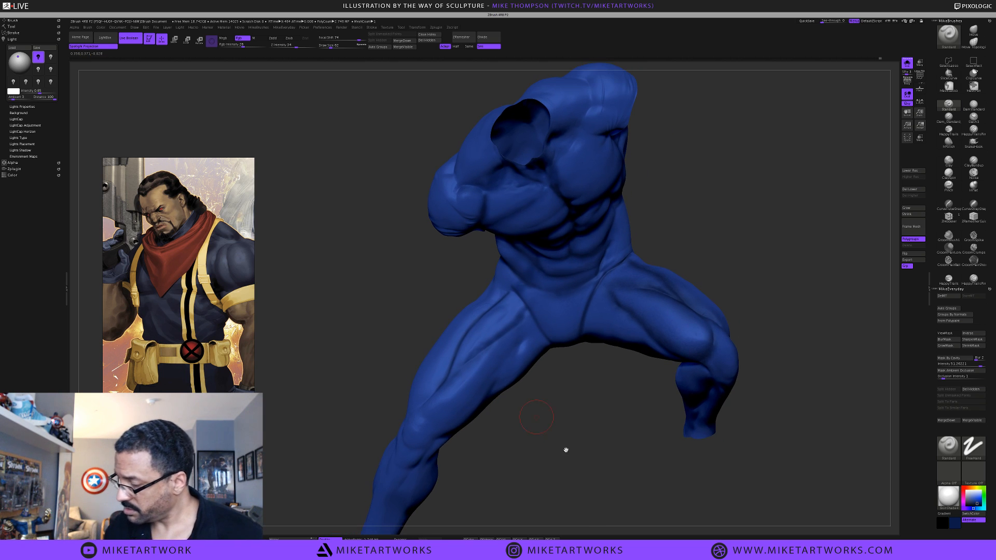
key(space)
click(541, 500)
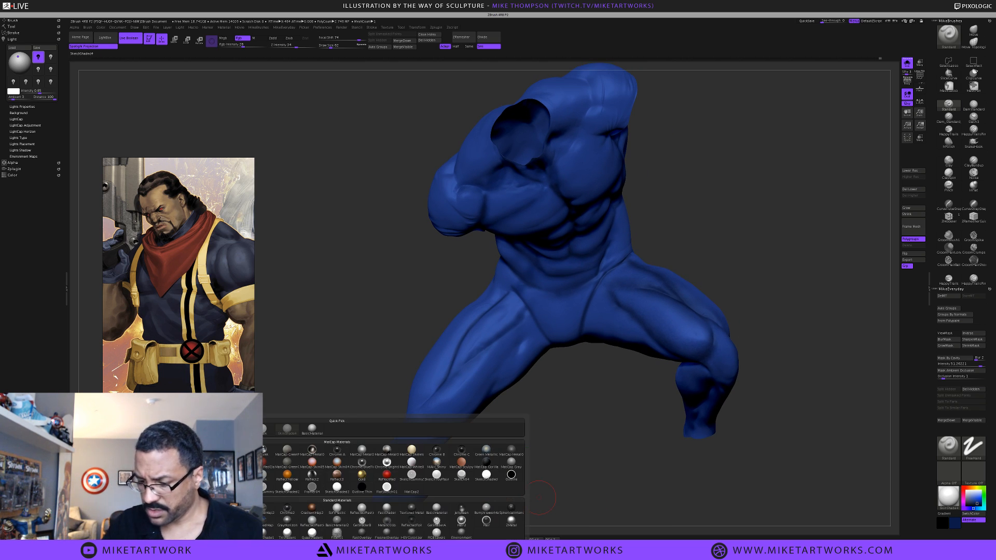
click(337, 487)
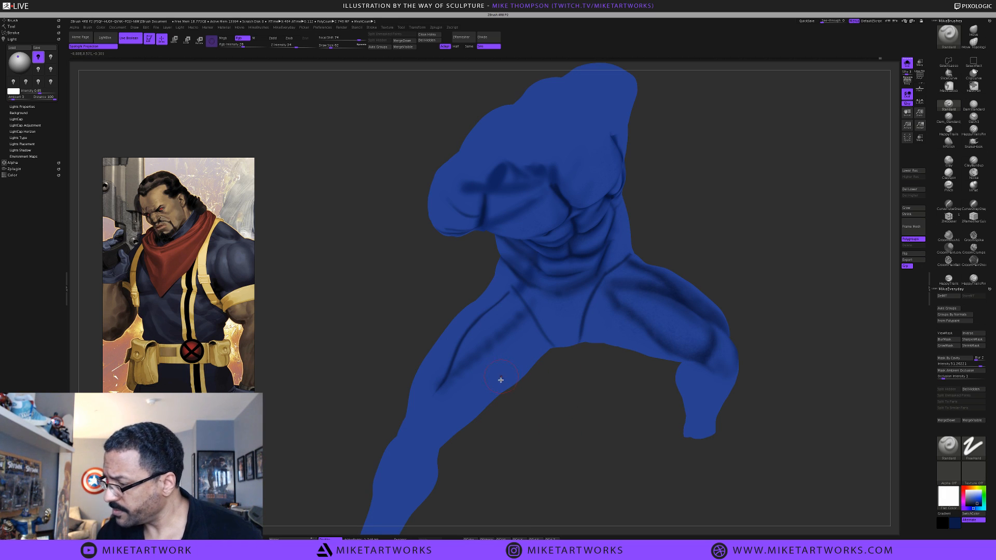
Try dark freehand strokes along the inner thigh of the extended leg and undo them
drag(418, 444, 528, 346)
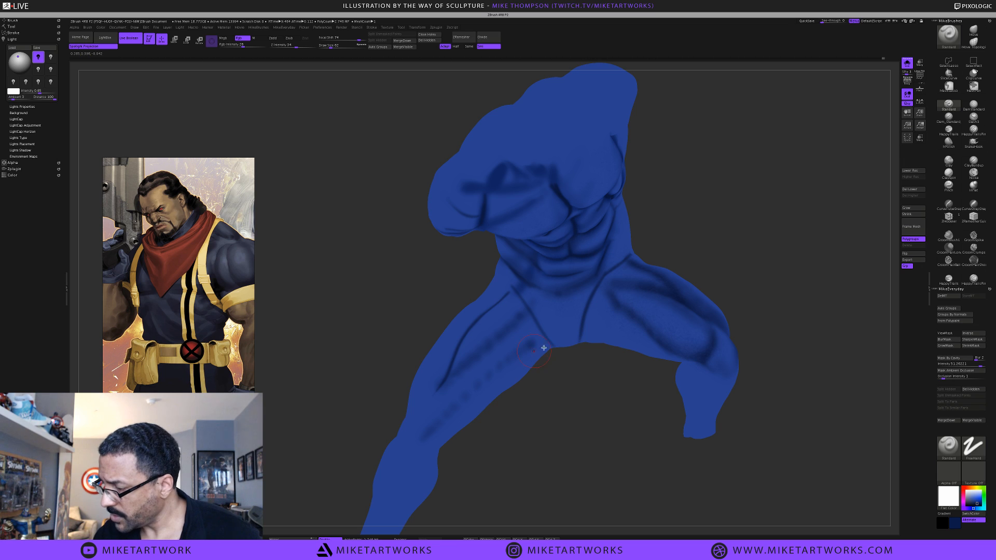
key(ctrl)
key(ctrl)
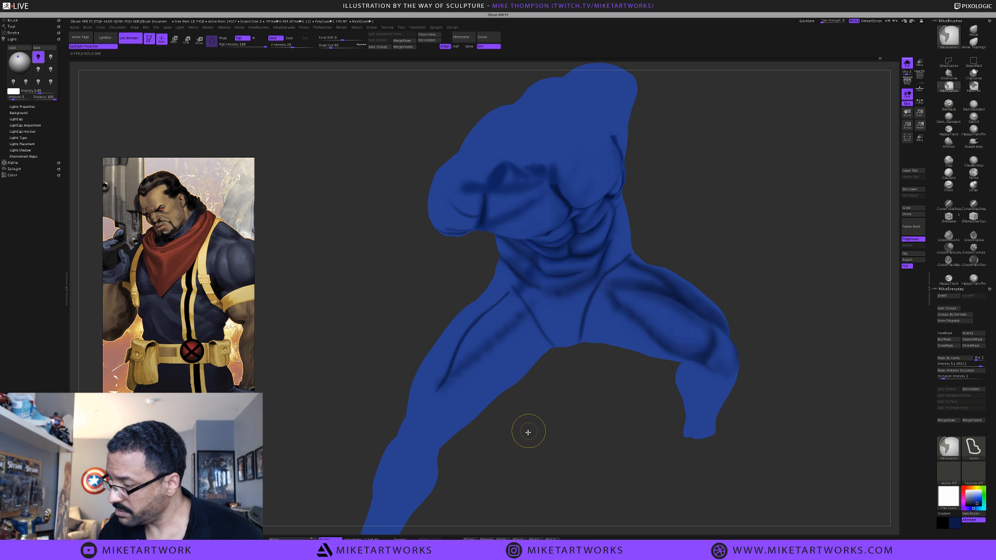
key(ctrl)
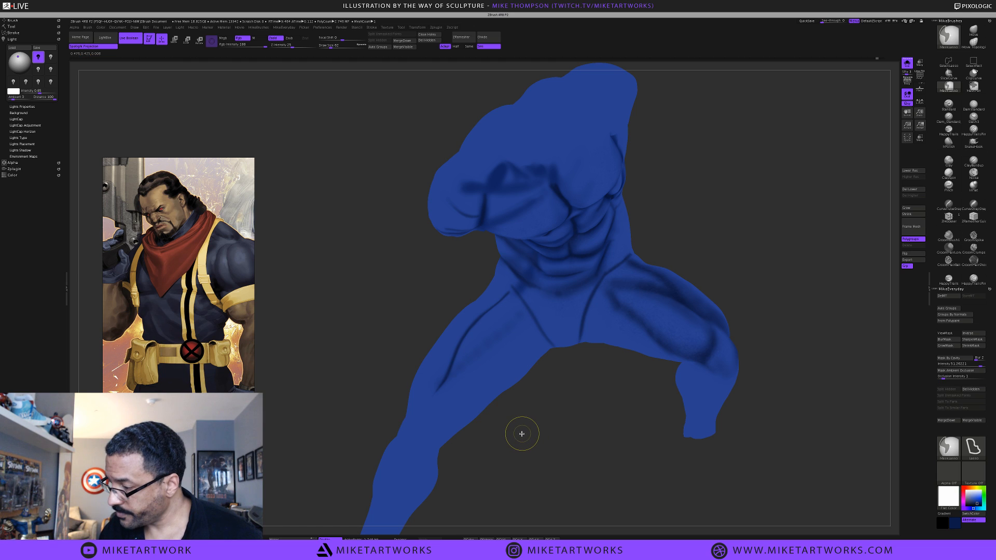
key(ctrl)
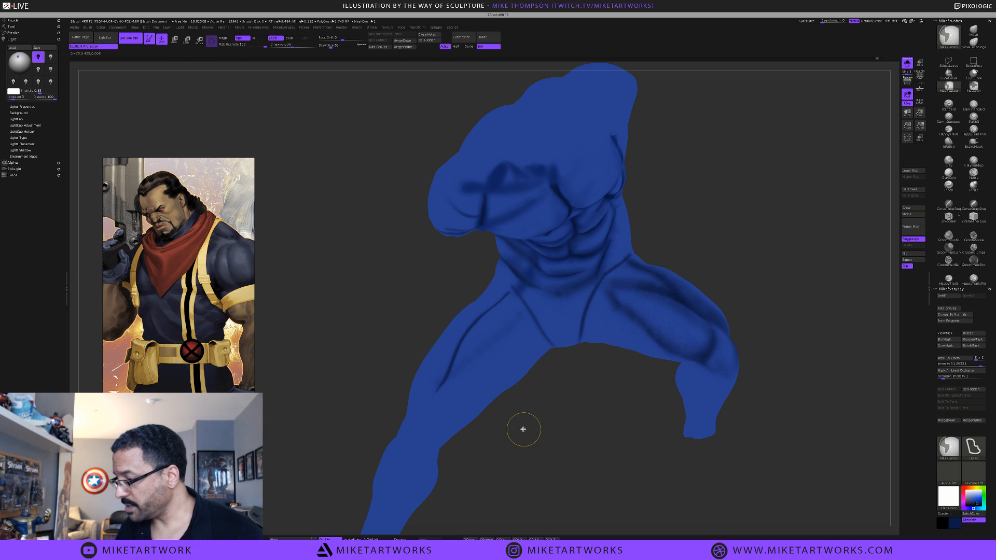
mouse_move(504, 340)
mouse_down()
mouse_move(452, 407)
mouse_move(518, 347)
mouse_up()
key(ctrl+z)
key(ctrl+z)
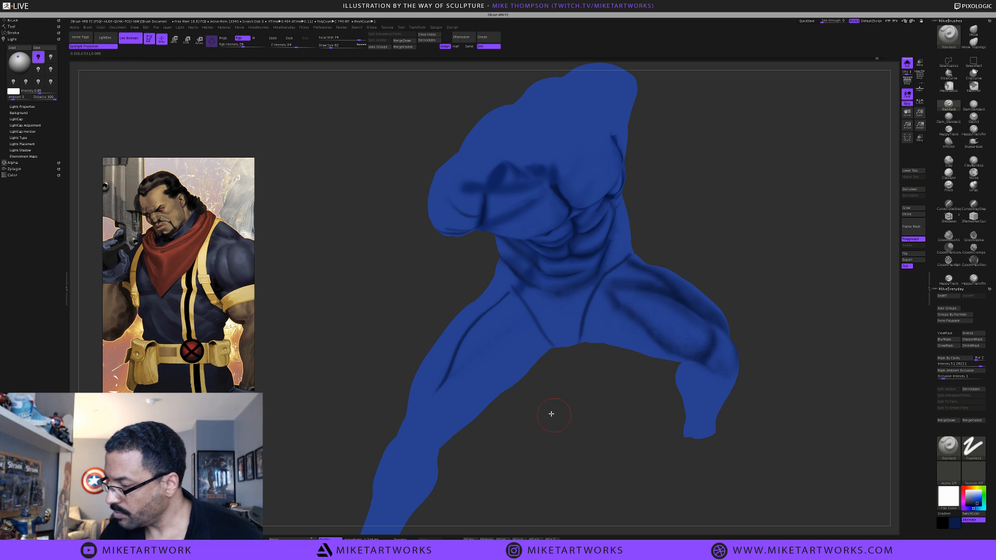
Change the brush stroke type from FreeHand to Dots
drag(549, 411, 533, 413)
key(space)
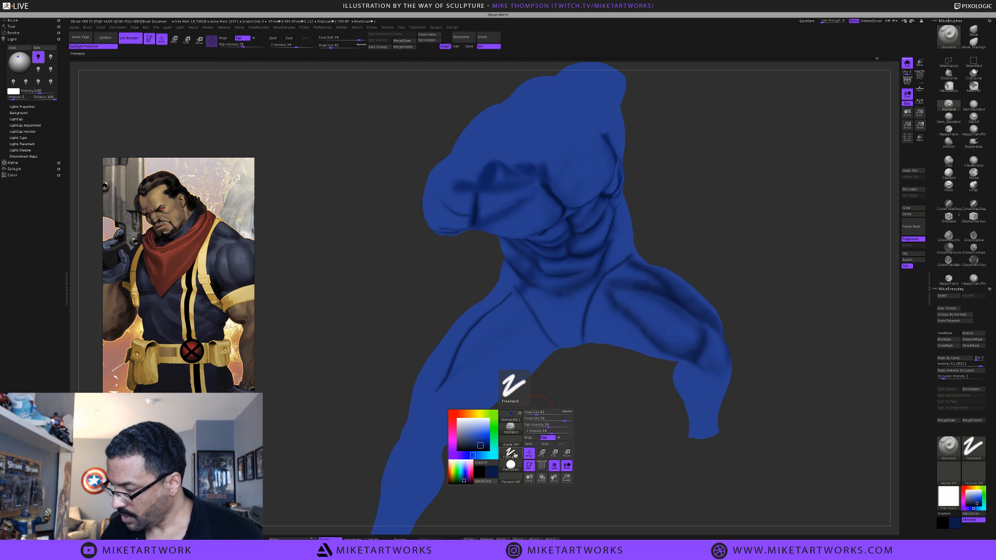
click(515, 456)
click(331, 460)
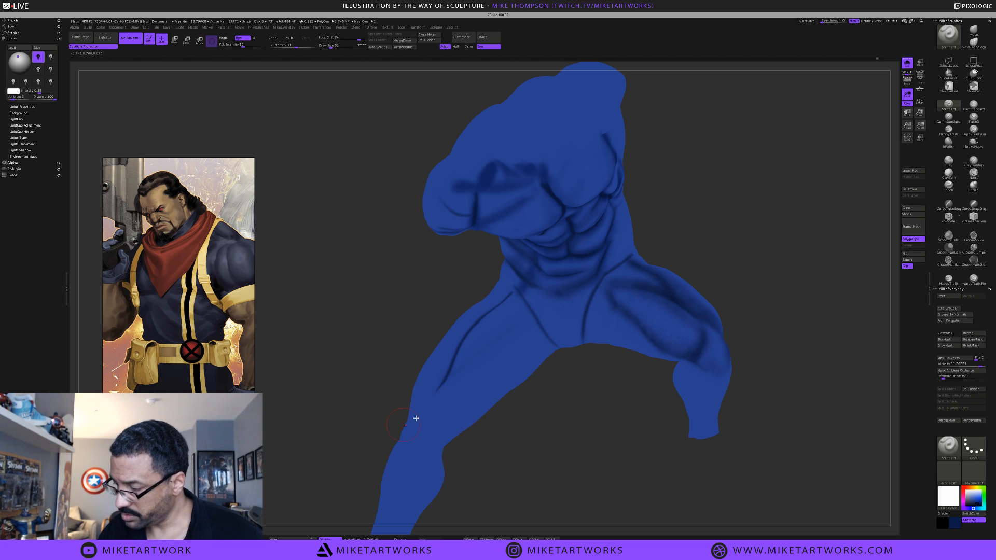
Try a dark Dots stroke along the extended leg's inner thigh and undo it
alt+drag(559, 411, 576, 369)
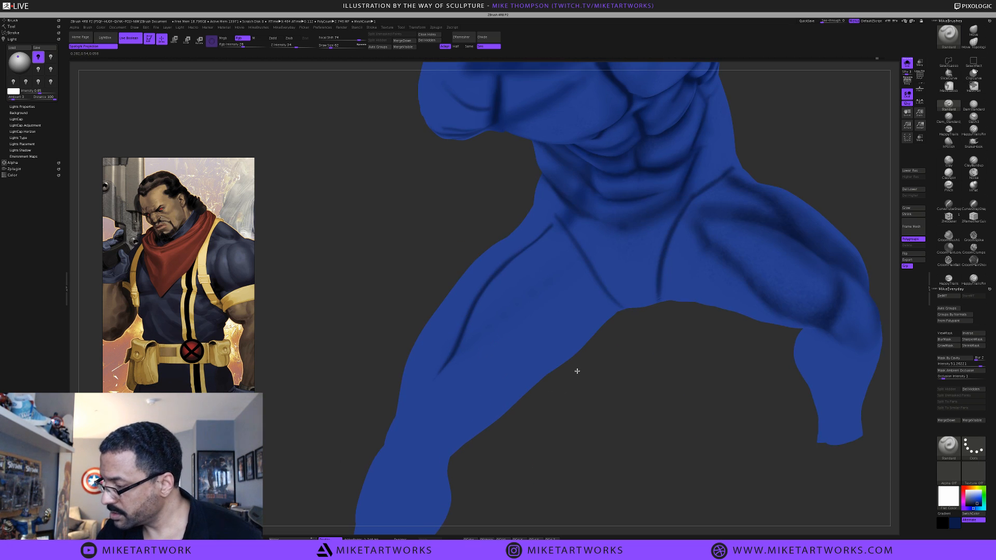
drag(550, 284, 487, 348)
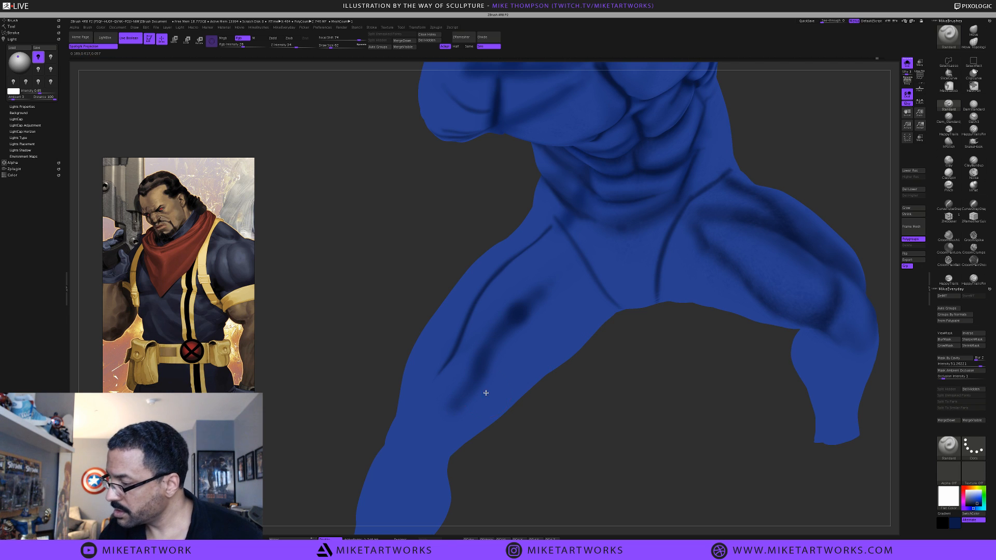
key(ctrl+z)
Set the Rgb Intensity to 54 and test dark strokes along the extended leg's inner thigh
key(space)
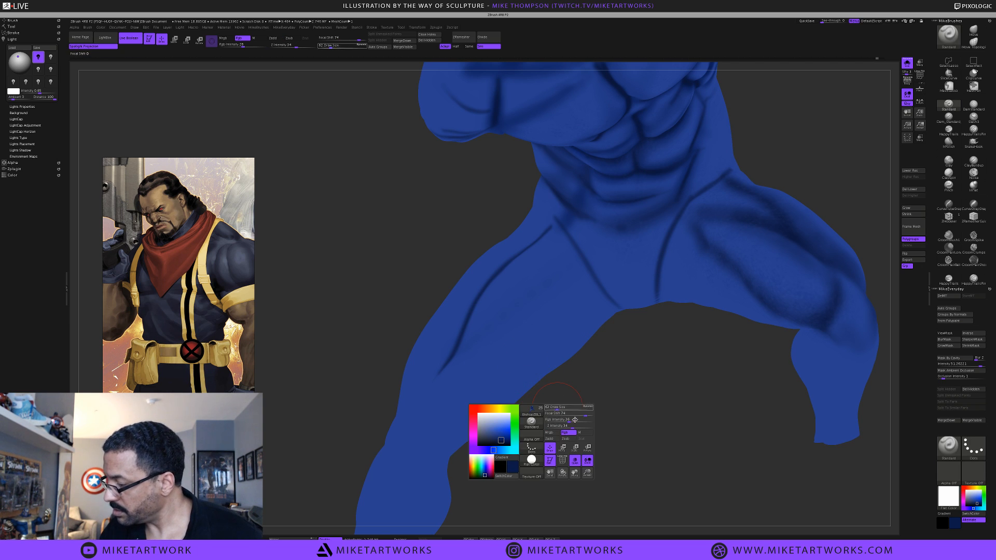
drag(568, 419, 579, 420)
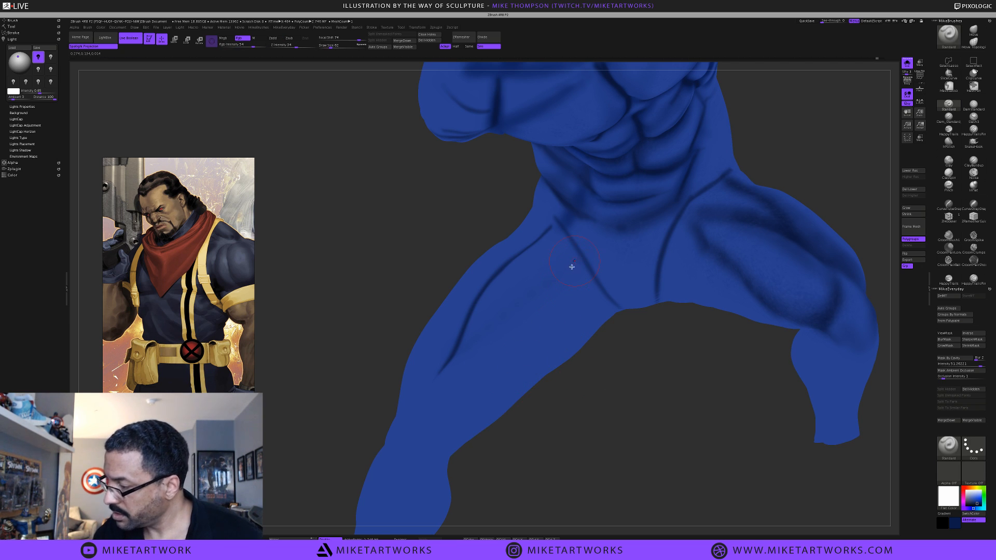
drag(571, 267, 484, 346)
key(ctrl+z)
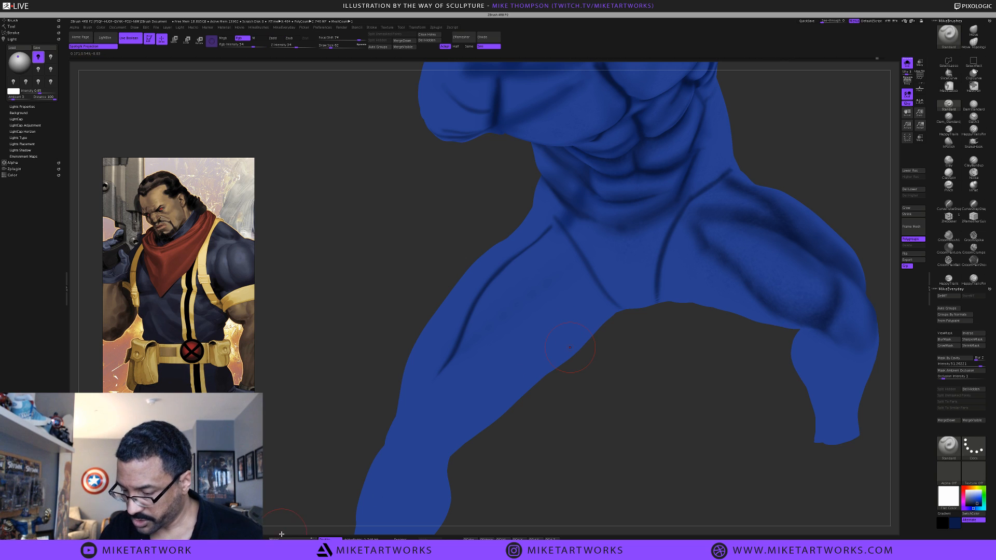
mouse_move(577, 264)
mouse_down()
mouse_move(485, 341)
mouse_move(431, 440)
mouse_up()
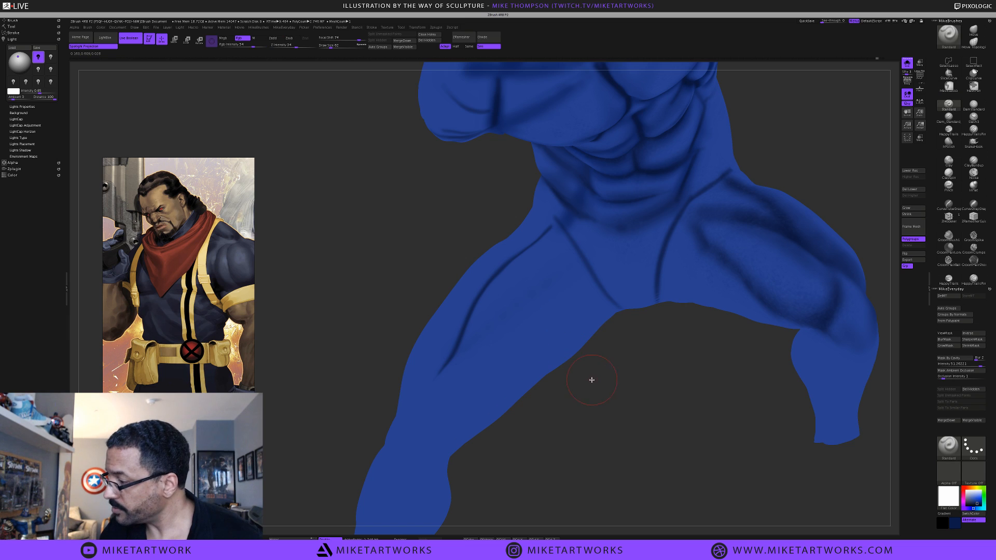
Switch the body back to BasicMaterial and paint a dark stroke down the muscle crease of the extended leg's thigh
drag(591, 378, 608, 371)
key(space)
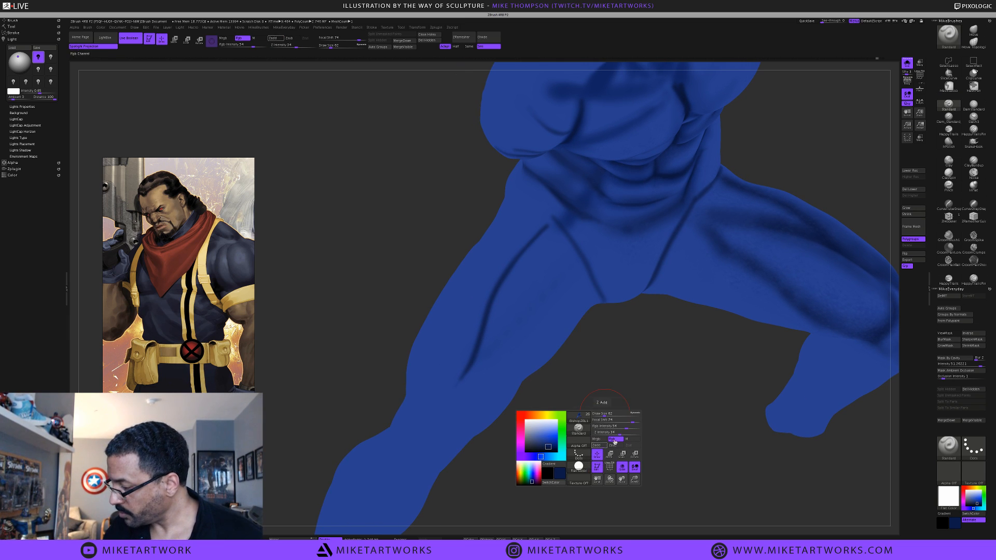
click(579, 466)
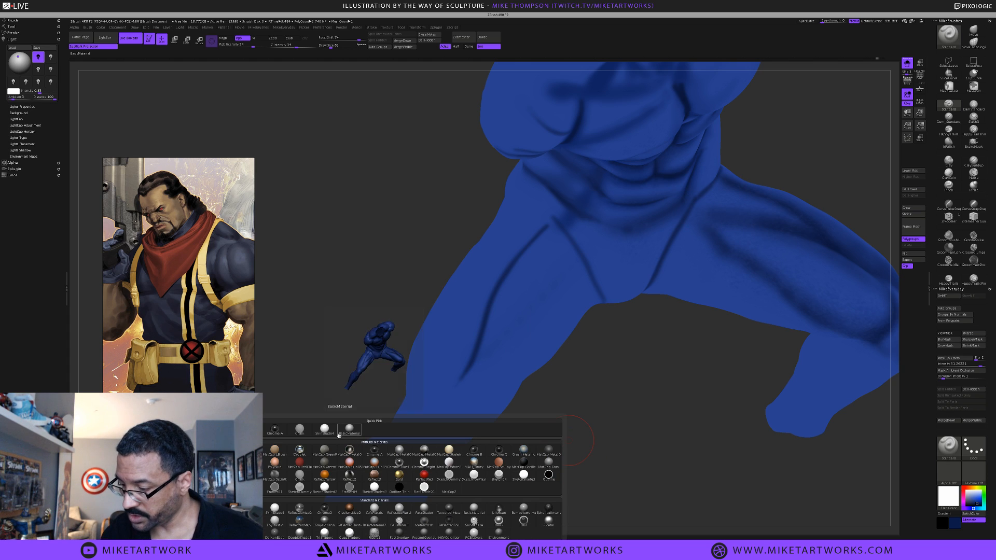
click(348, 435)
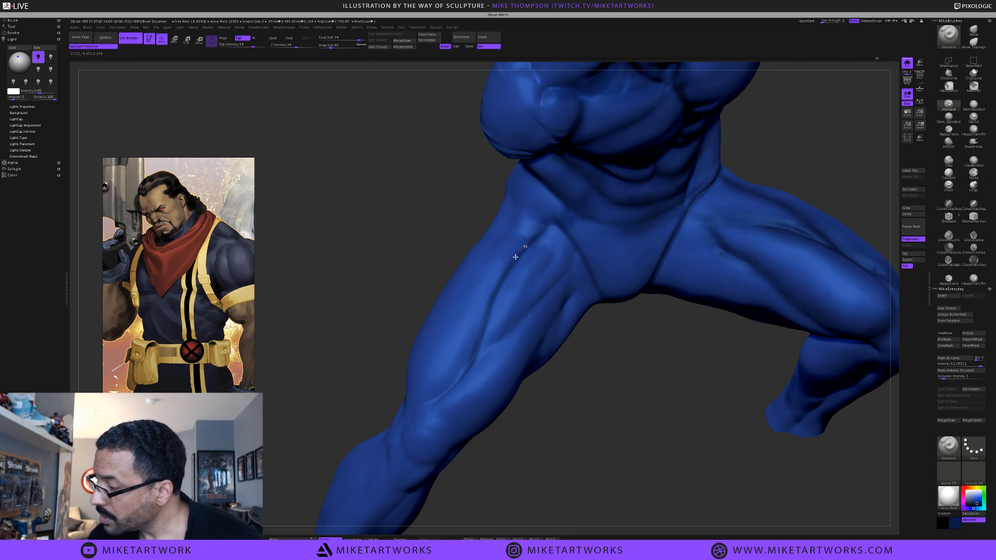
drag(514, 257, 426, 415)
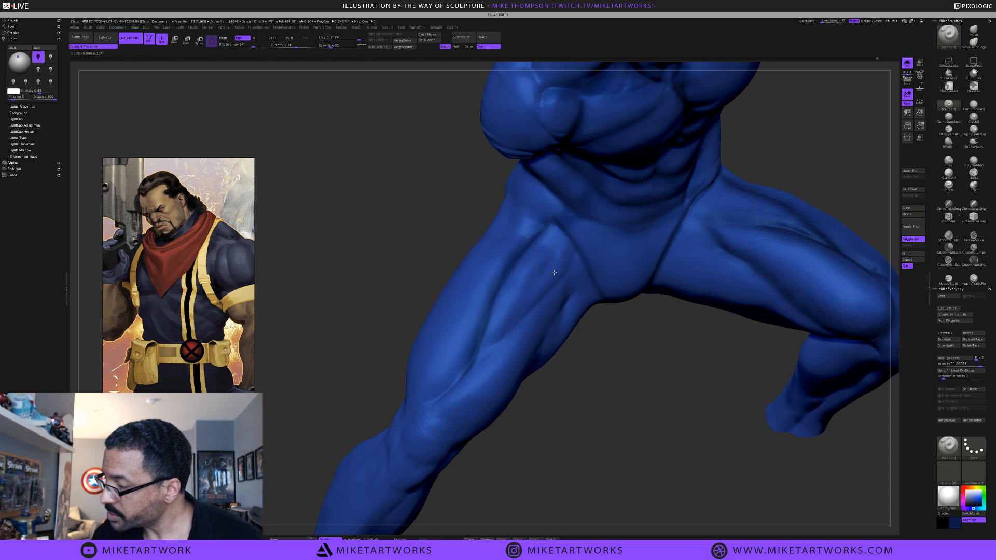
Paint dark blue shading along the muscle creases and inner thigh of the extended leg
mouse_move(555, 271)
mouse_down()
mouse_move(524, 296)
mouse_move(543, 296)
mouse_move(509, 336)
mouse_up()
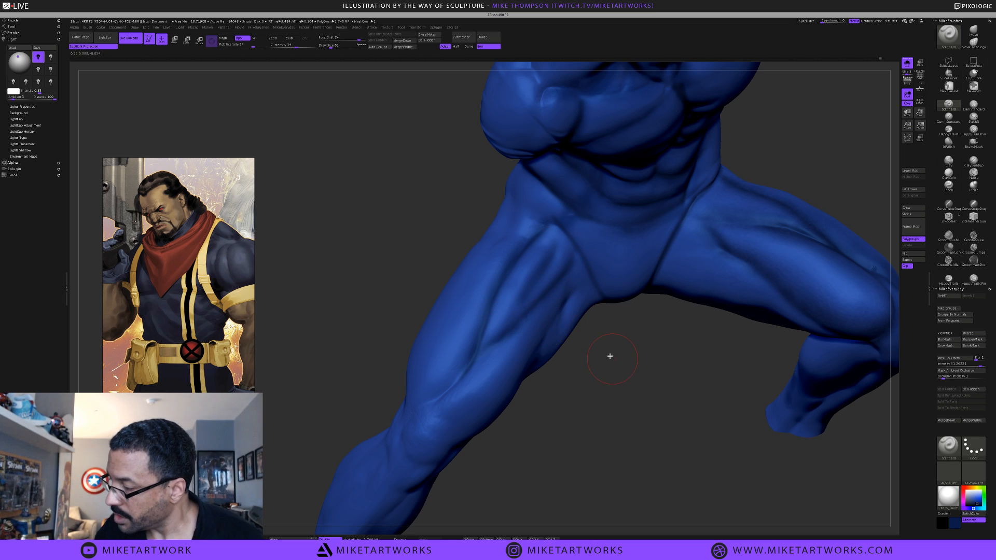
right_drag(609, 354, 565, 272)
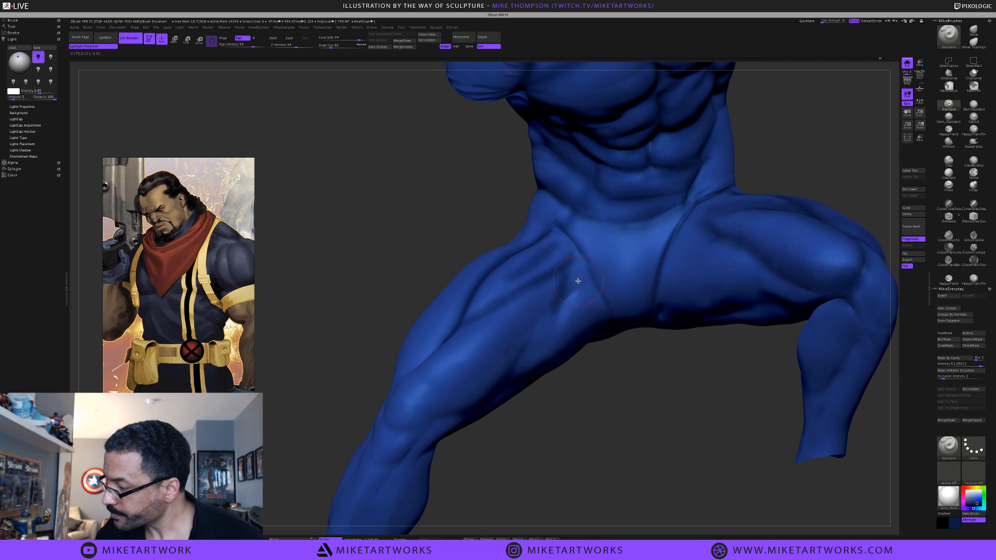
right_drag(573, 390, 538, 330)
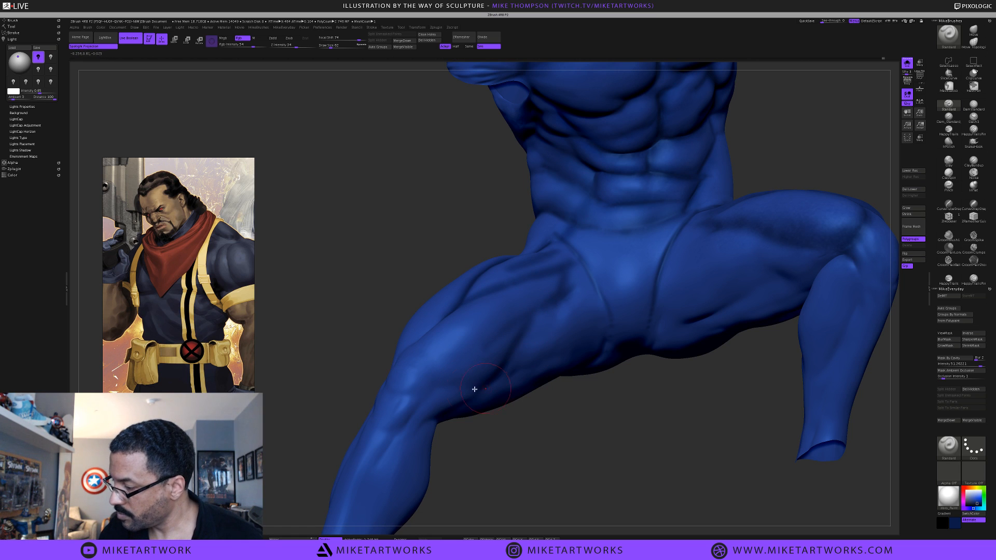
right_drag(537, 419, 538, 411)
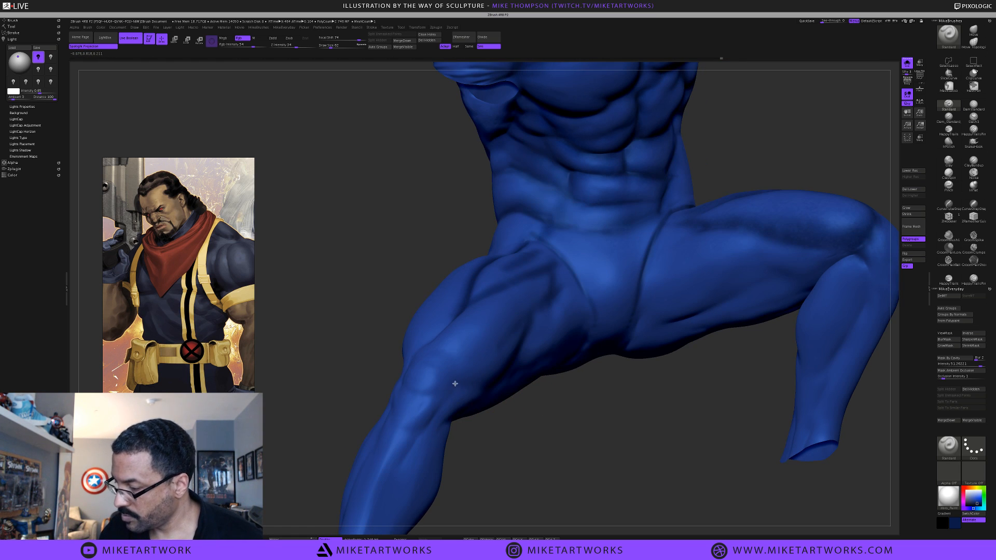
right_drag(454, 384, 422, 397)
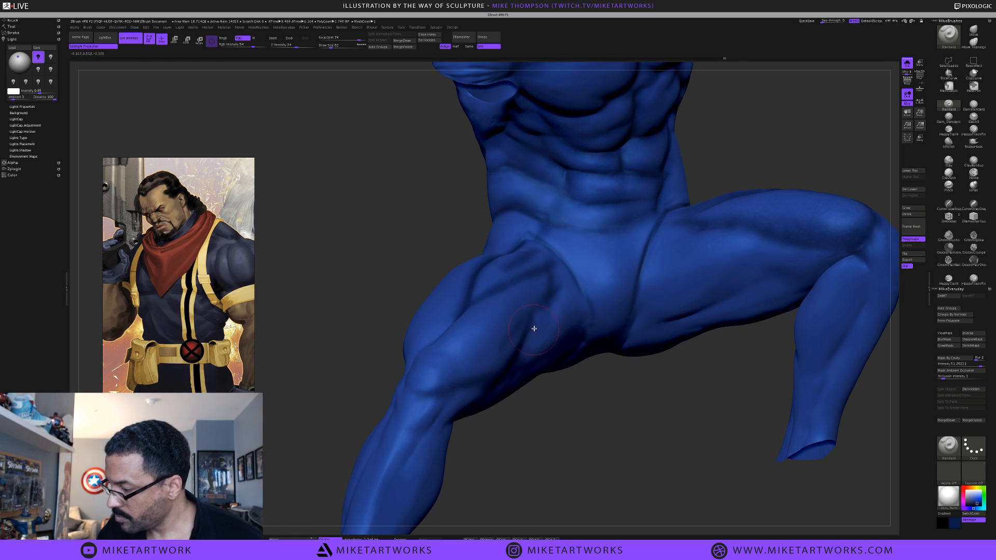
mouse_move(534, 409)
right_down()
mouse_move(574, 371)
mouse_move(568, 377)
right_up()
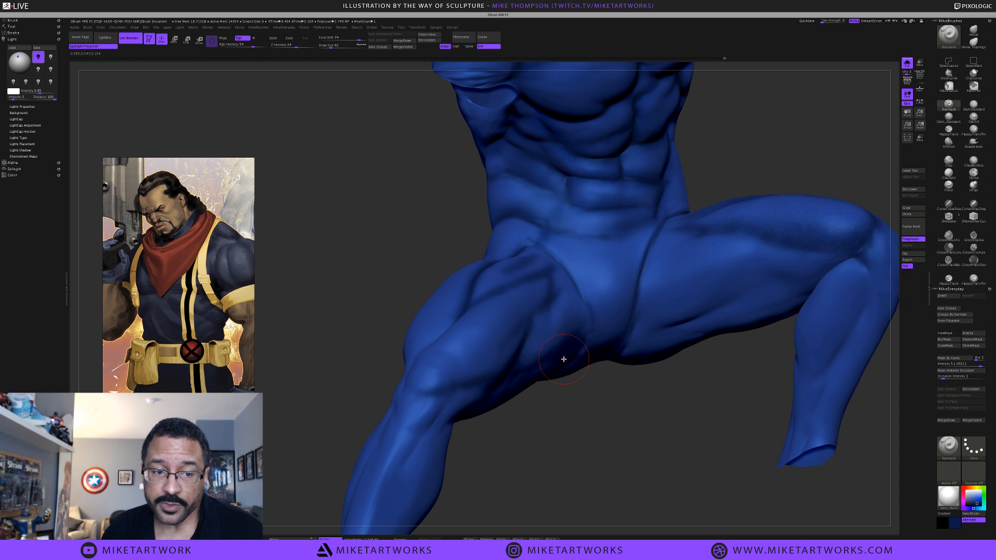
drag(563, 415, 617, 349)
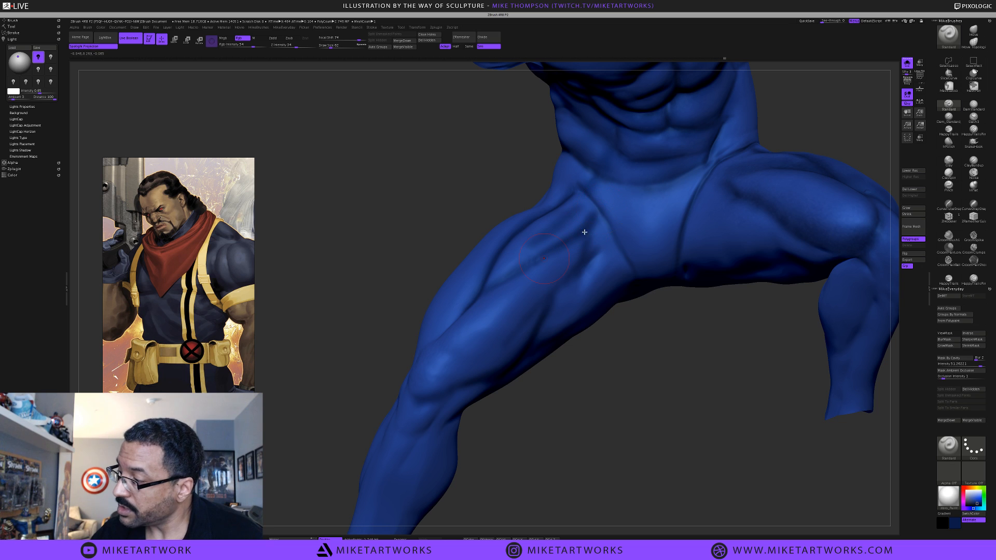
drag(590, 384, 613, 245)
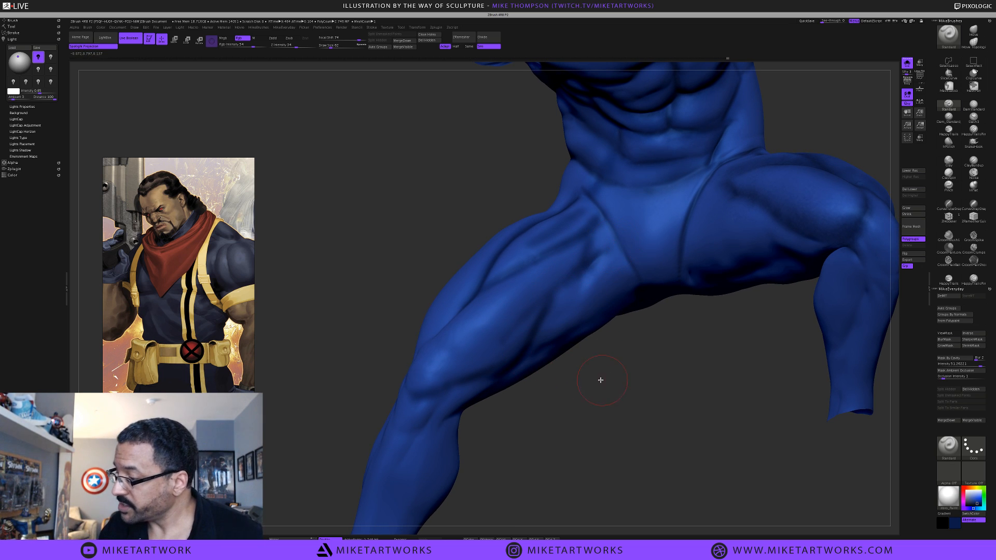
drag(560, 420, 553, 426)
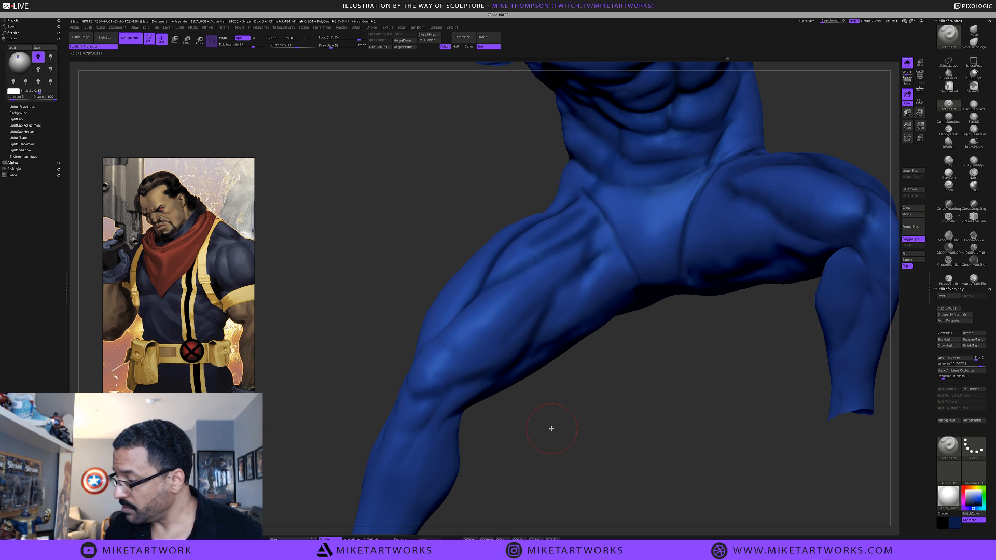
Pick a lighter blue and paint highlights over the thigh muscles of the extended leg
key(space)
drag(500, 454, 492, 458)
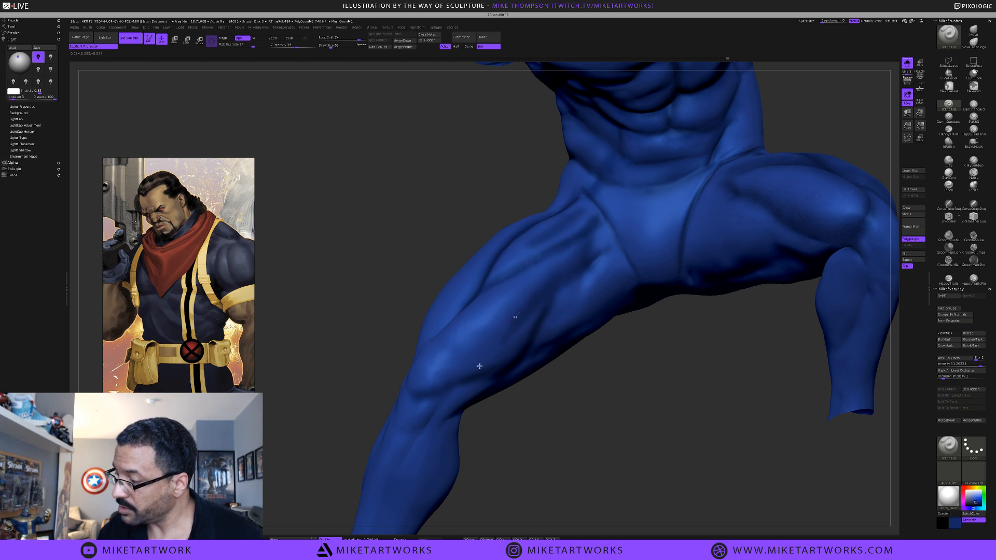
key(space)
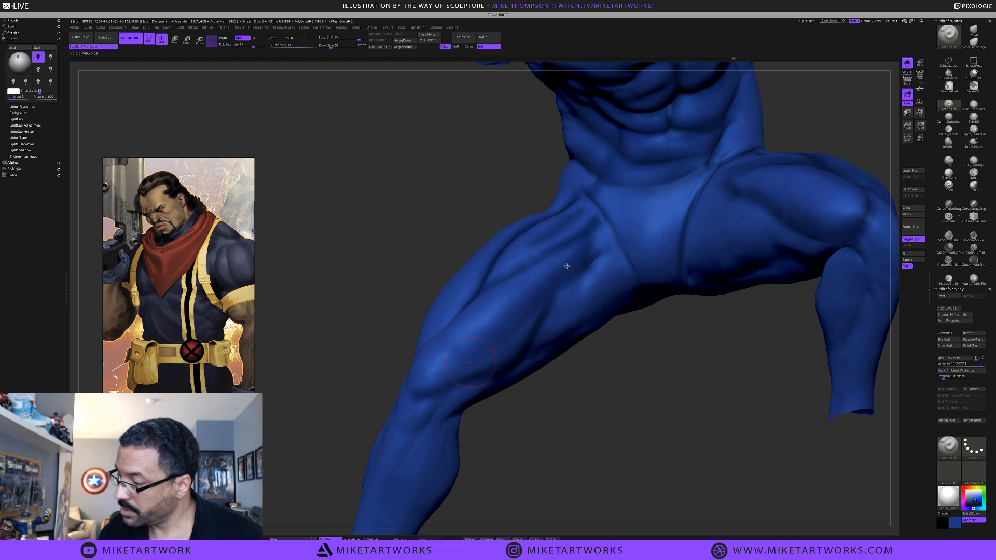
drag(567, 435, 578, 426)
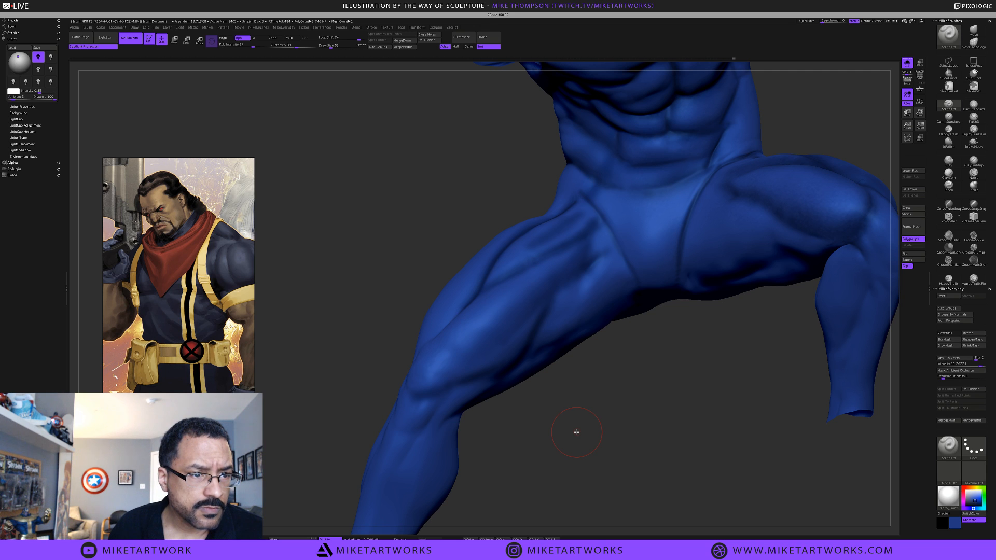
drag(601, 436, 603, 437)
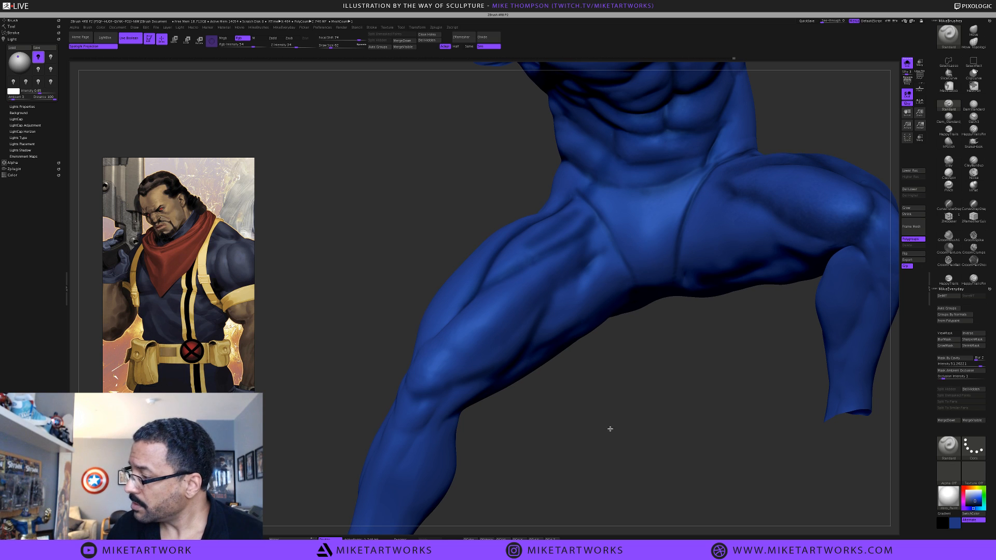
right_drag(553, 249, 533, 256)
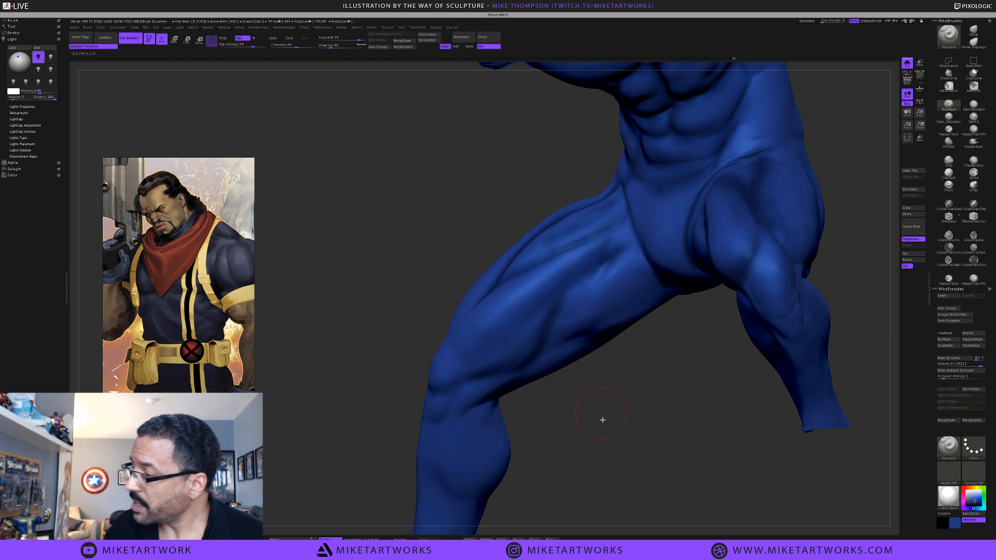
drag(609, 422, 618, 414)
right_drag(558, 235, 543, 240)
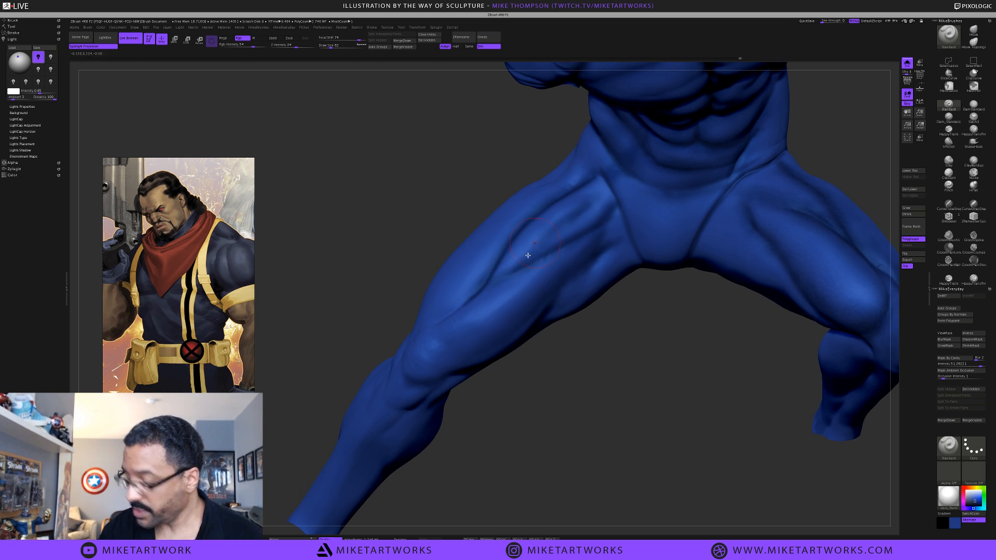
Refine the lighter blue on the upper front of the extended leg's thigh
key(shift)
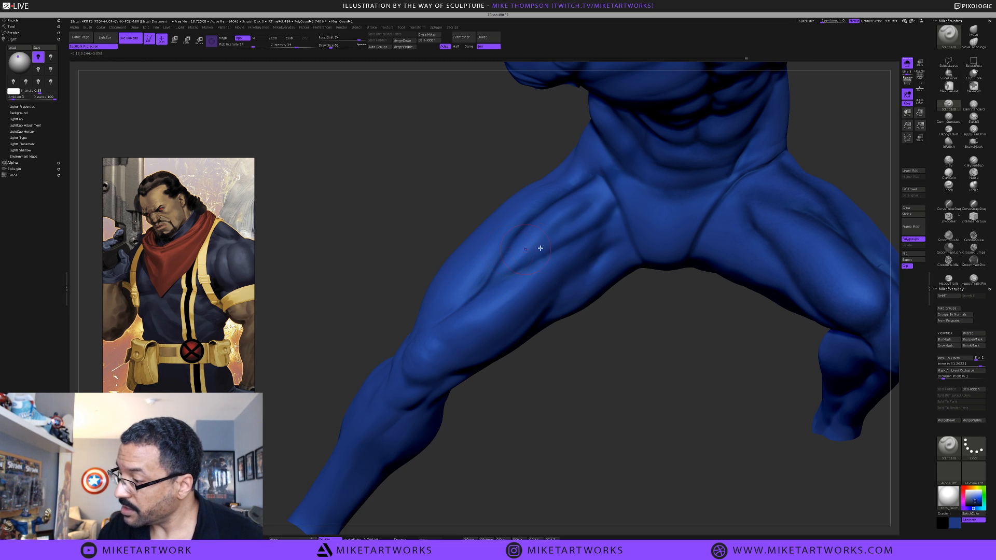
key(ctrl)
drag(555, 389, 555, 371)
key(space)
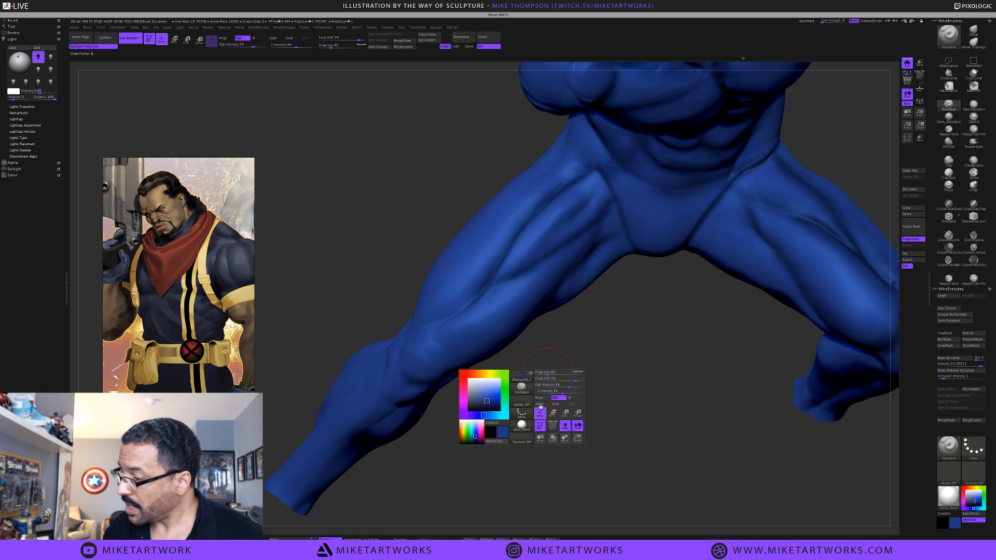
key(shift)
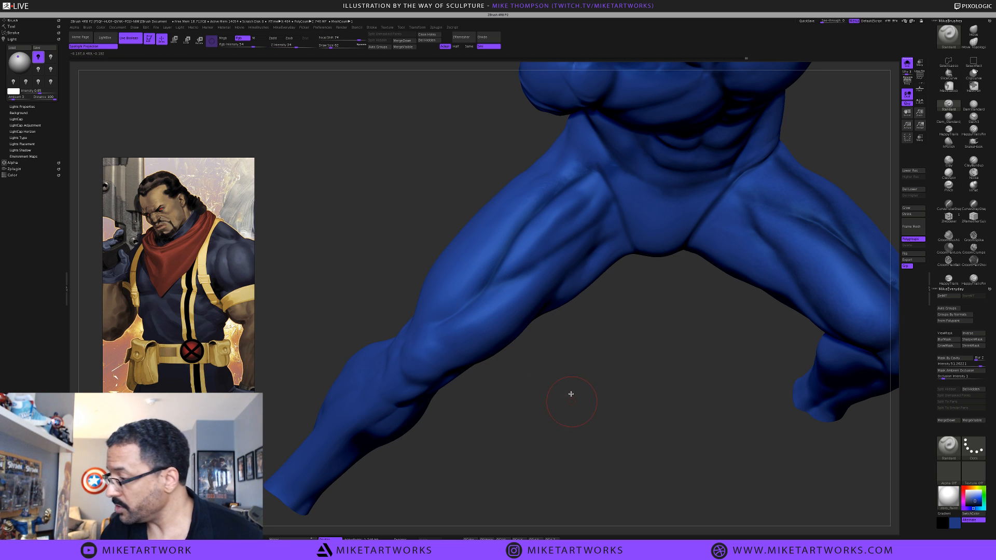
mouse_move(571, 394)
mouse_down()
mouse_move(574, 382)
mouse_move(560, 413)
mouse_up()
Pick a darker blue and shade the outer thigh crease above the knee of the extended leg
key(space)
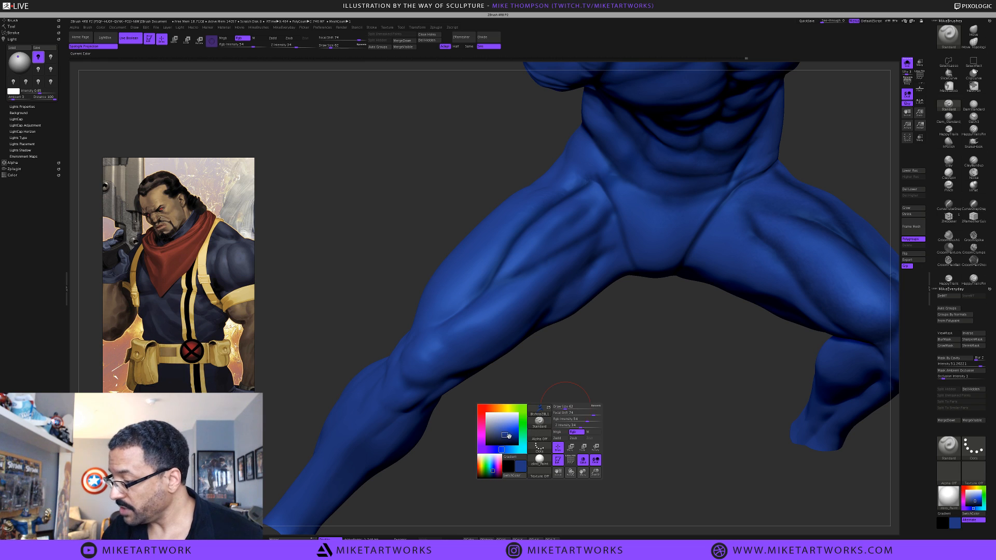
drag(508, 436, 509, 439)
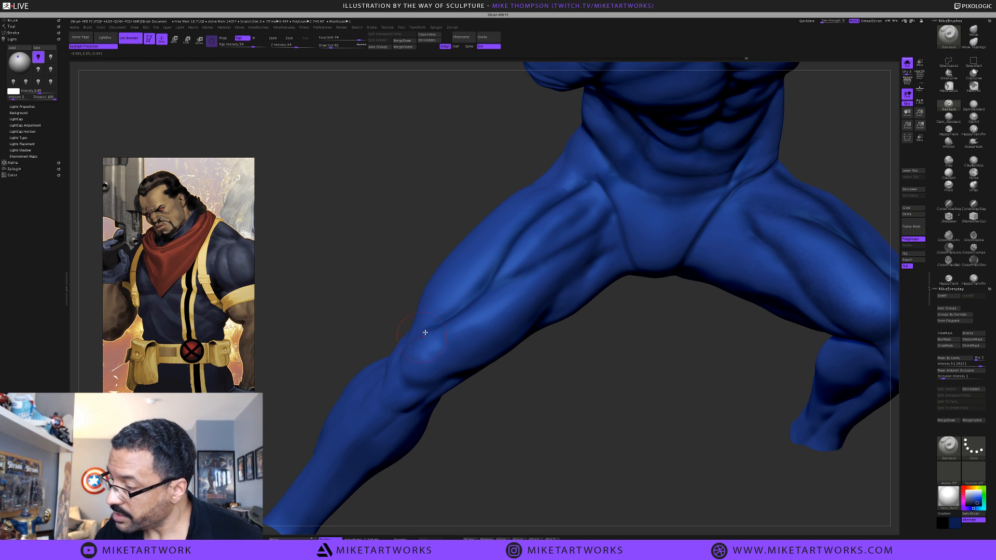
drag(531, 409, 534, 367)
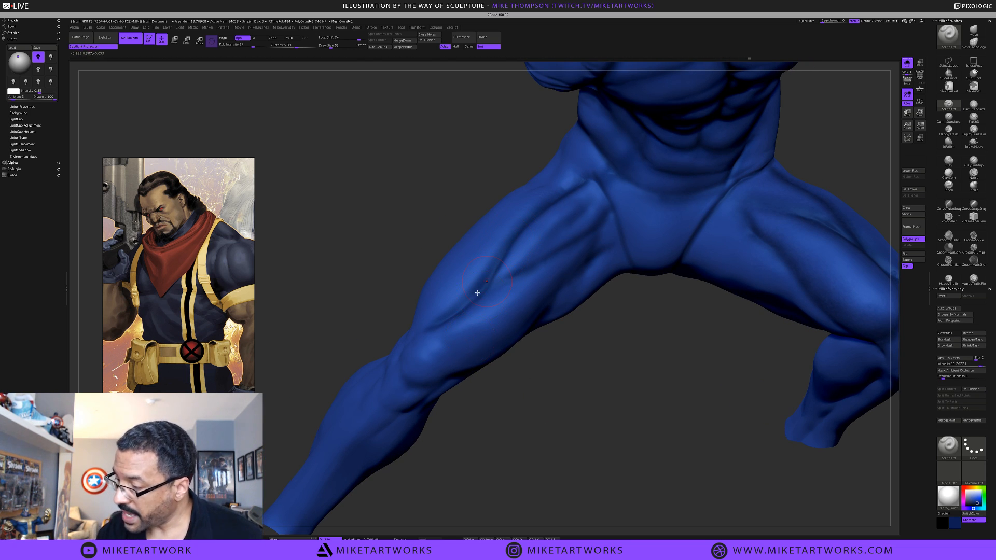
Pick a lighter blue and paint the muscle just above the extended leg's knee
key(space)
drag(451, 487, 493, 263)
key(ctrl)
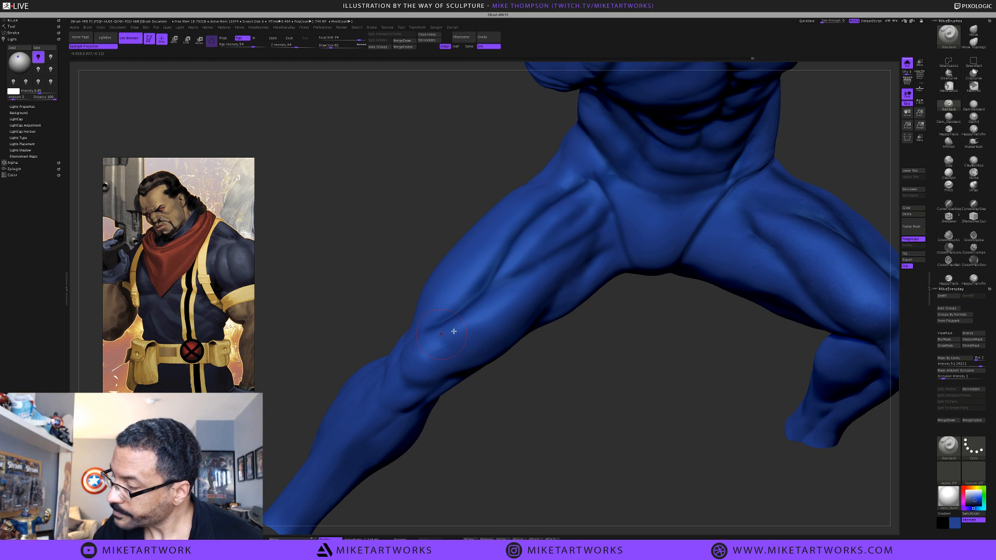
drag(535, 360, 532, 356)
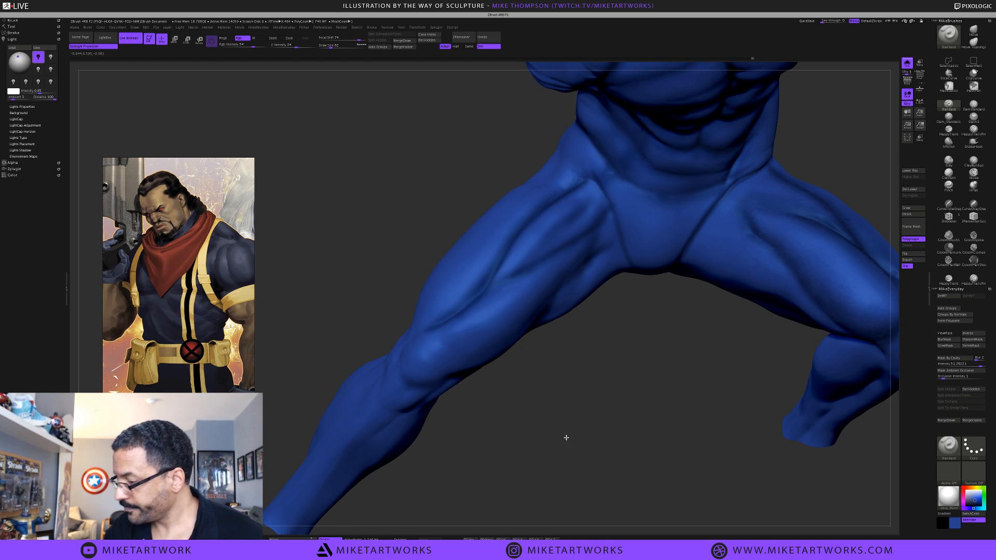
Paint the extended leg's inner thigh down to the knee, alternating between a darker and a lighter blue
drag(564, 436, 505, 438)
key(space)
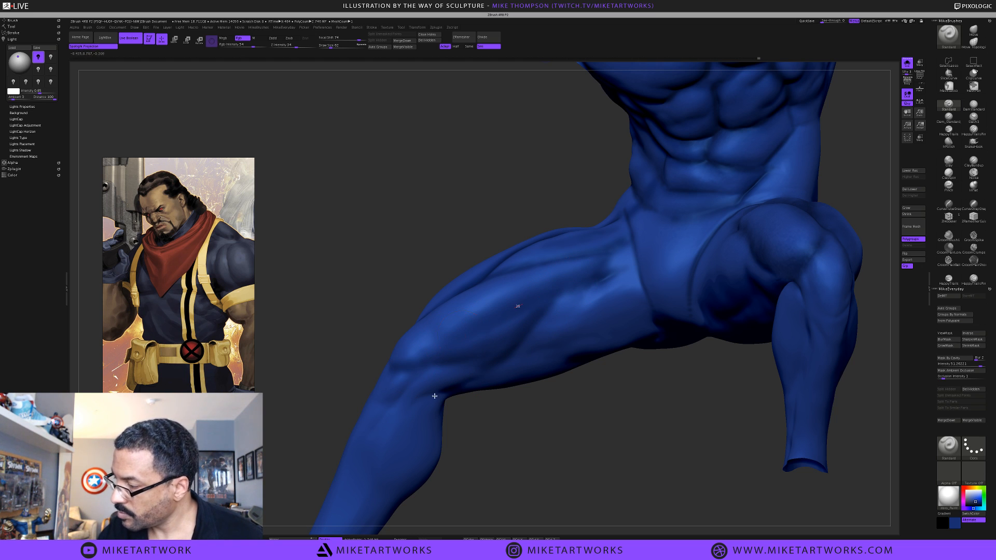
key(space)
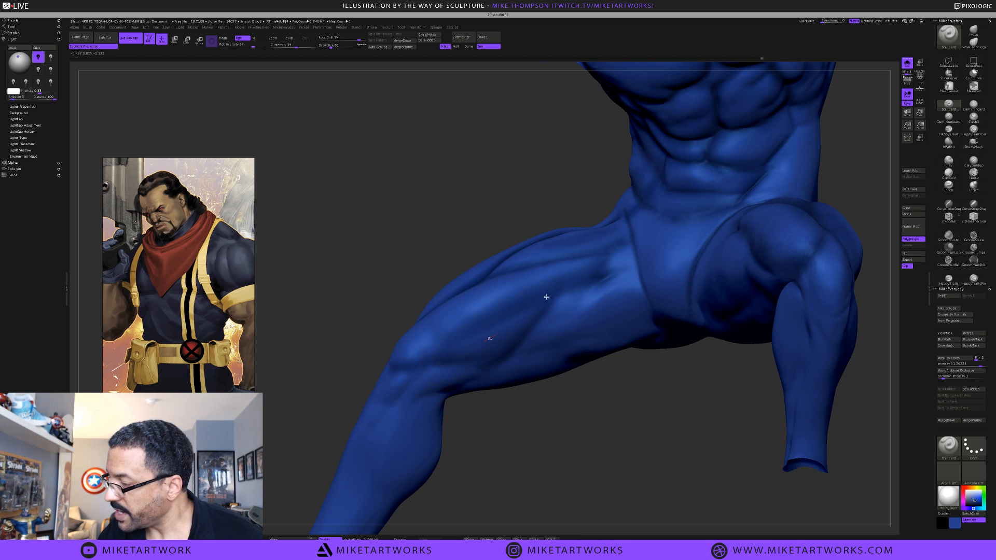
mouse_move(543, 431)
mouse_down()
mouse_move(560, 360)
mouse_move(553, 281)
mouse_up()
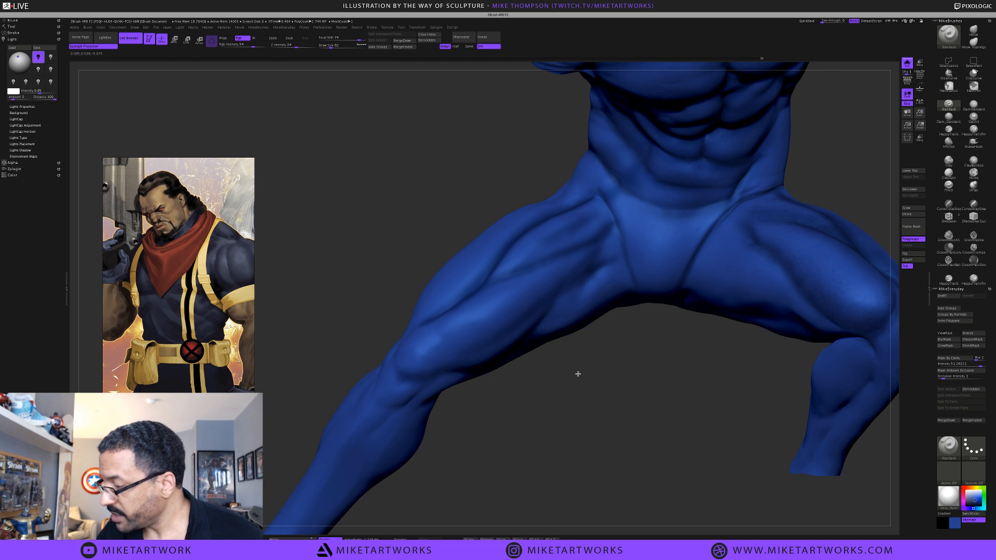
Paint lighter blue strokes across the extended leg's upper inner thigh near the groin
mouse_move(577, 374)
mouse_down()
mouse_move(589, 366)
mouse_move(553, 284)
mouse_move(475, 338)
mouse_up()
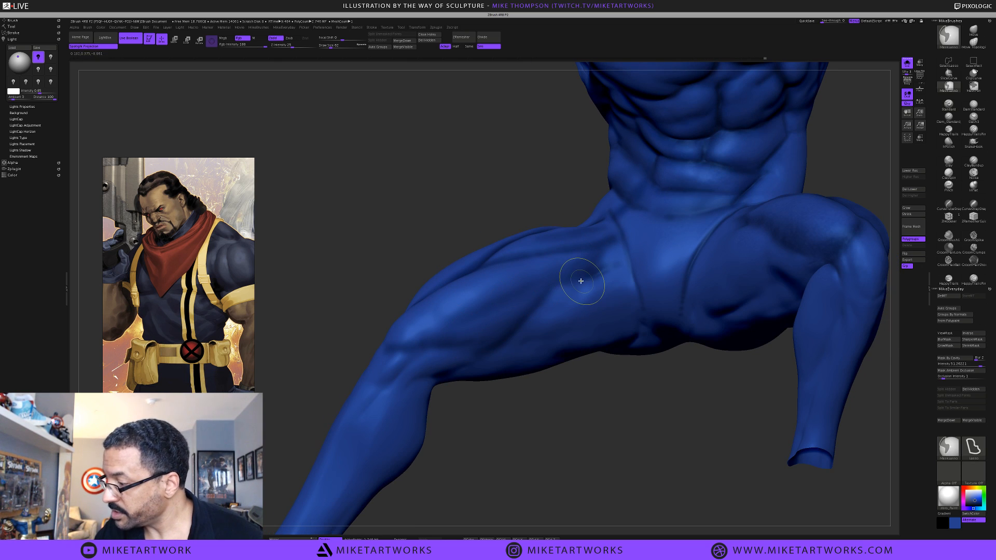
drag(571, 256, 530, 280)
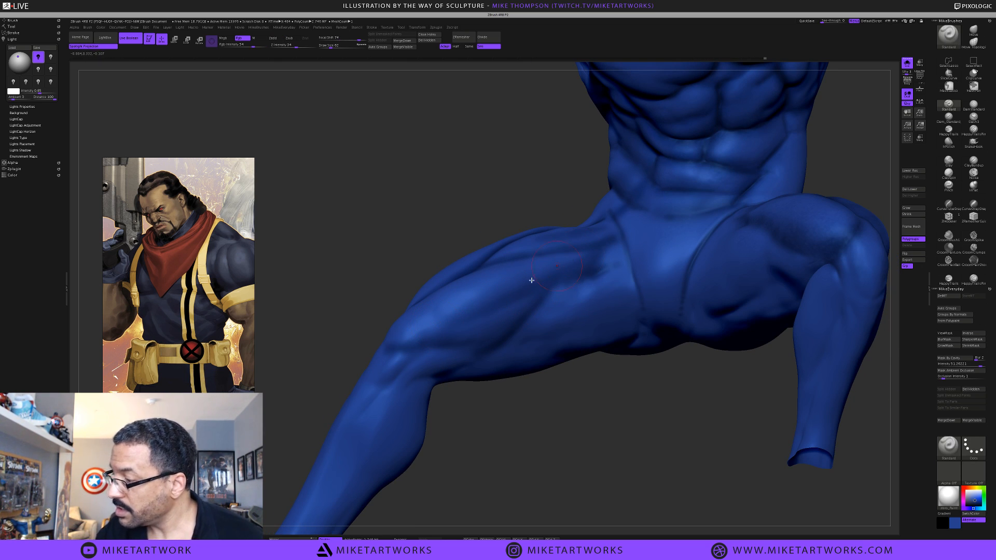
mouse_move(552, 449)
mouse_down()
mouse_move(591, 324)
mouse_move(589, 260)
mouse_up()
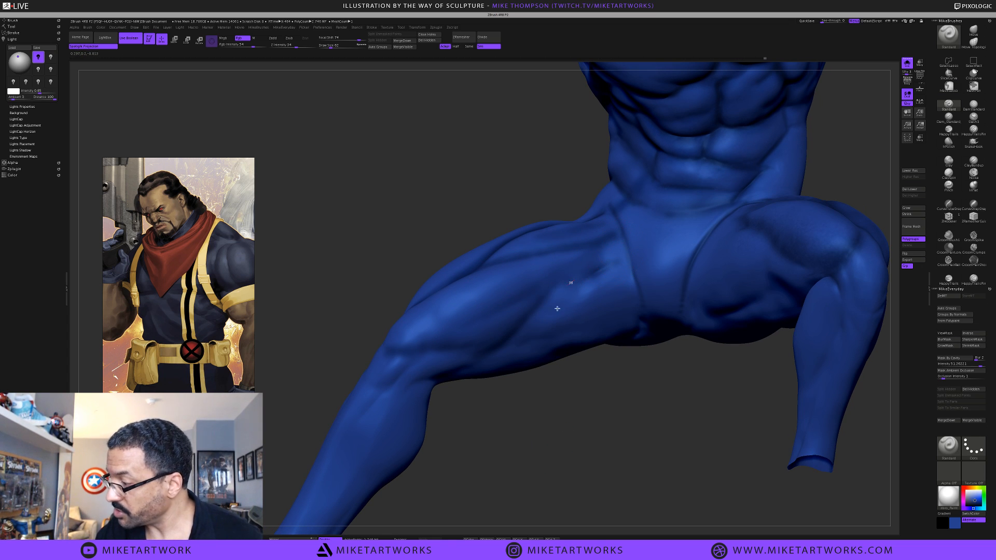
drag(557, 308, 641, 254)
mouse_move(617, 390)
mouse_down()
mouse_move(599, 275)
mouse_move(608, 240)
mouse_up()
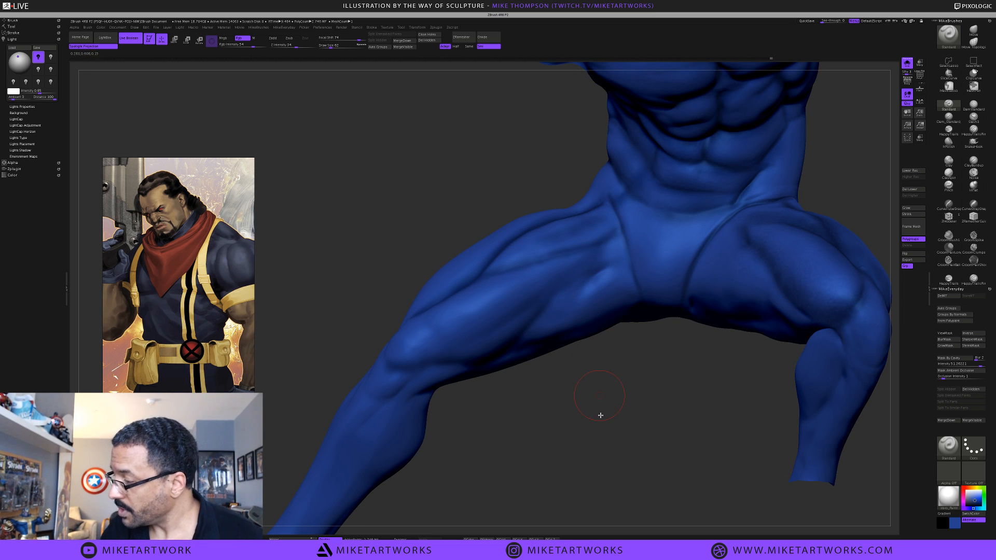
drag(600, 416, 599, 414)
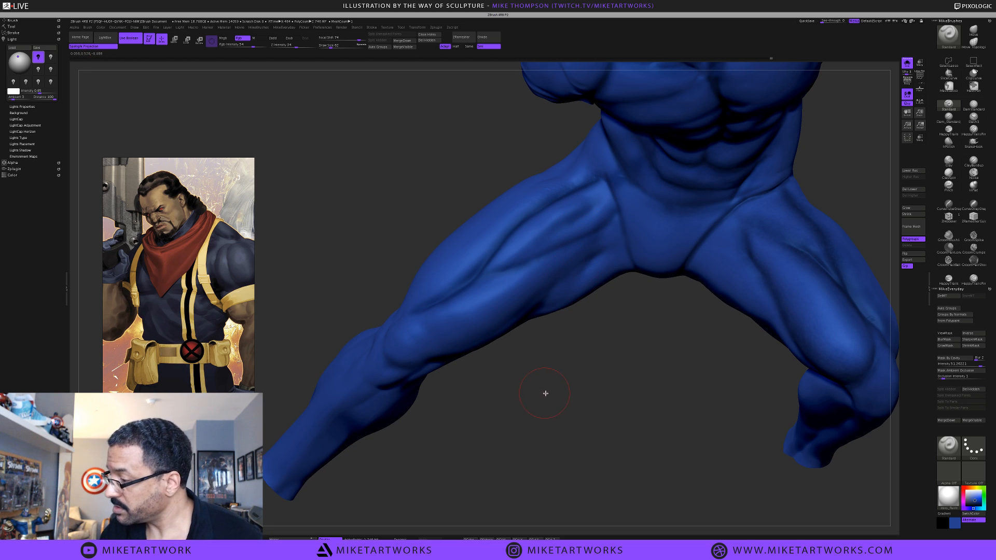
Pick a darker blue and switch the body's material to BasicMaterial
key(space)
click(486, 425)
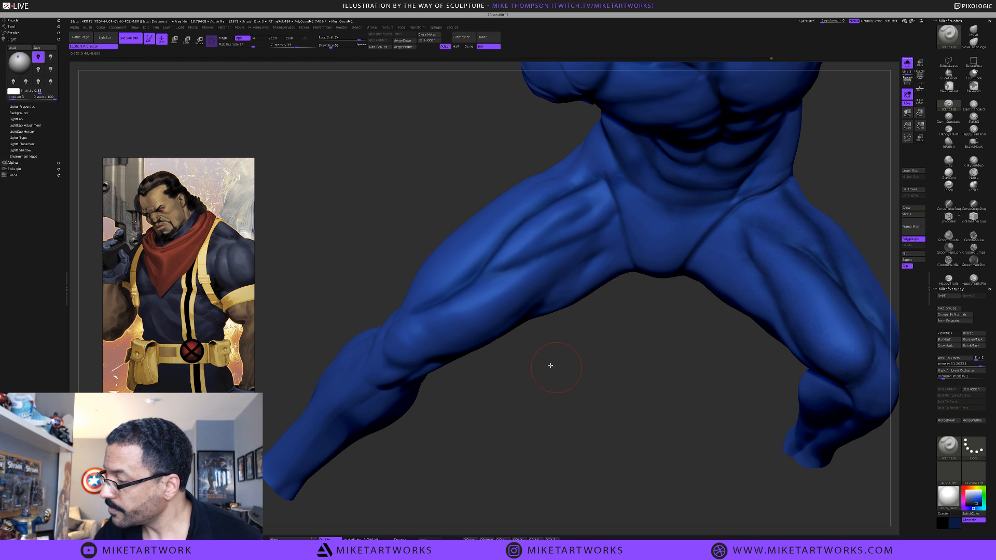
right_click(530, 420)
click(502, 460)
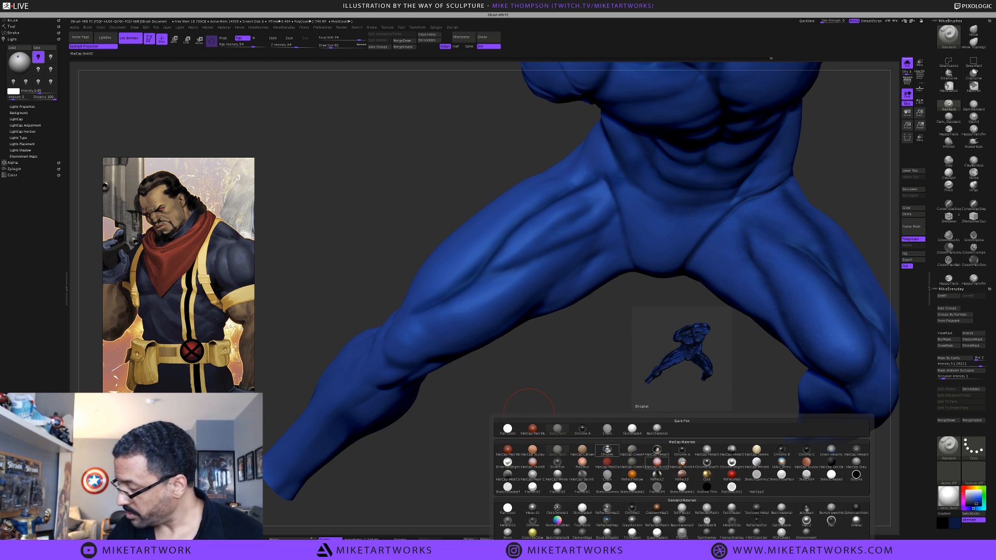
click(658, 429)
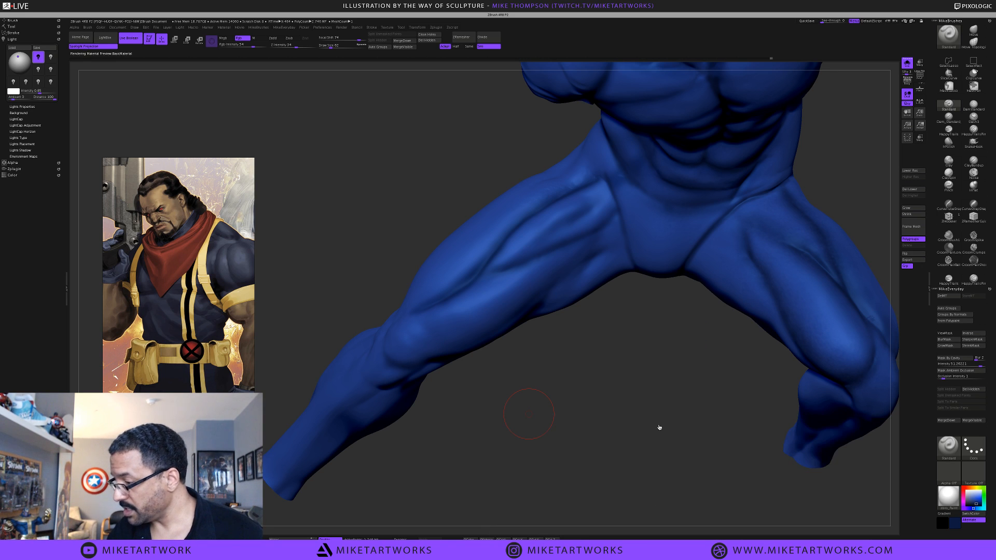
right_click(575, 424)
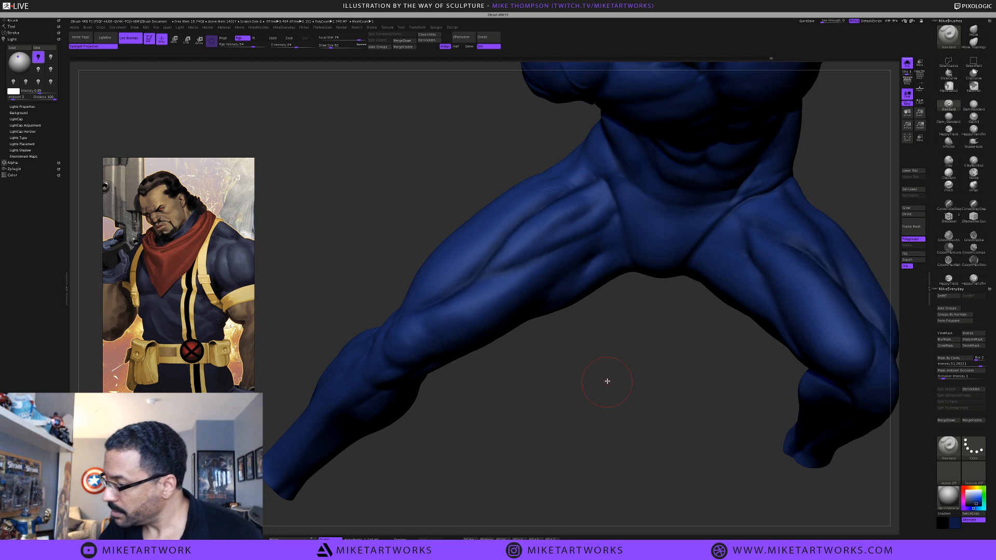
Switch the body's material to a white MatCap material
mouse_move(605, 380)
mouse_down()
mouse_move(605, 366)
mouse_move(621, 396)
mouse_move(605, 384)
mouse_up()
right_click(595, 422)
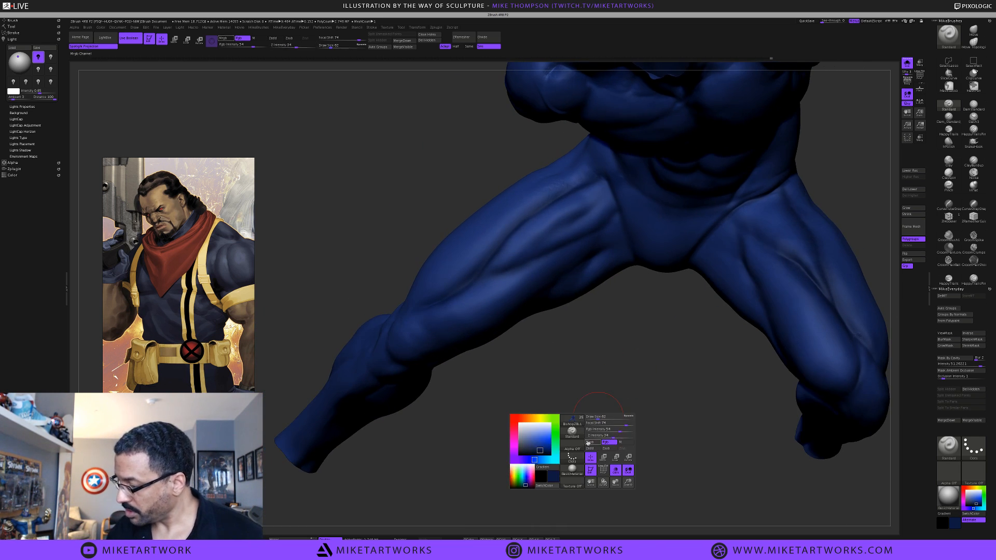
click(571, 468)
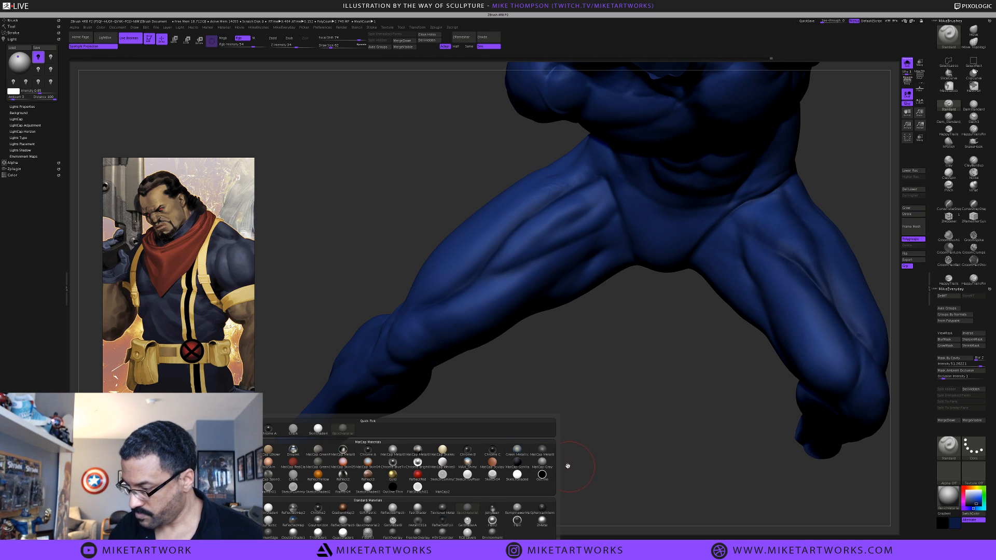
click(442, 462)
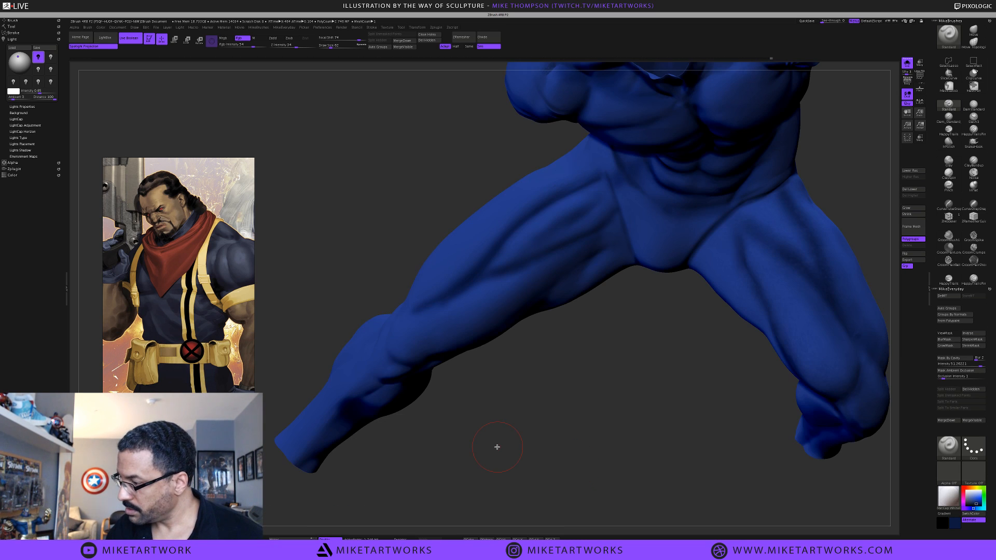
drag(629, 423, 636, 414)
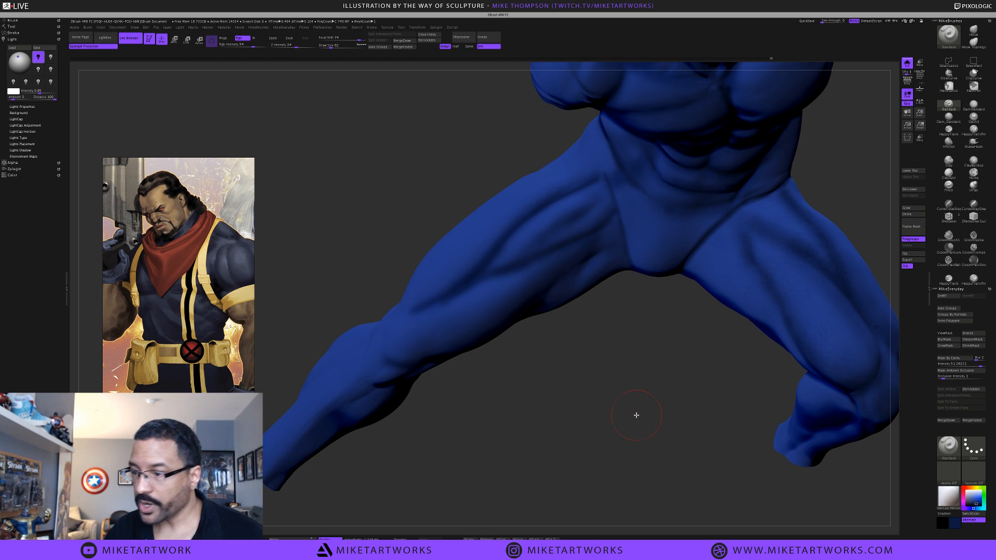
Reposition the scene light on the light placement sphere
click(18, 61)
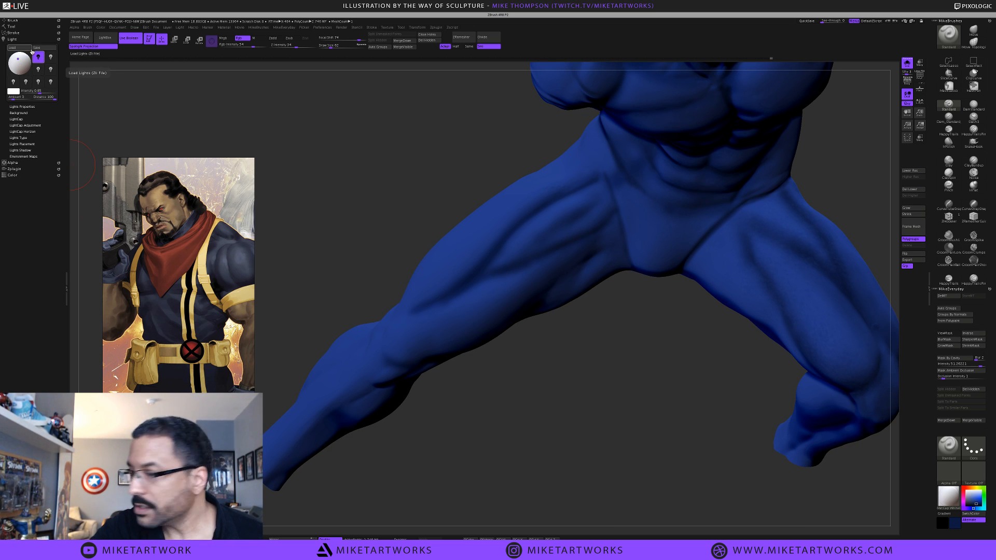
drag(19, 58, 24, 62)
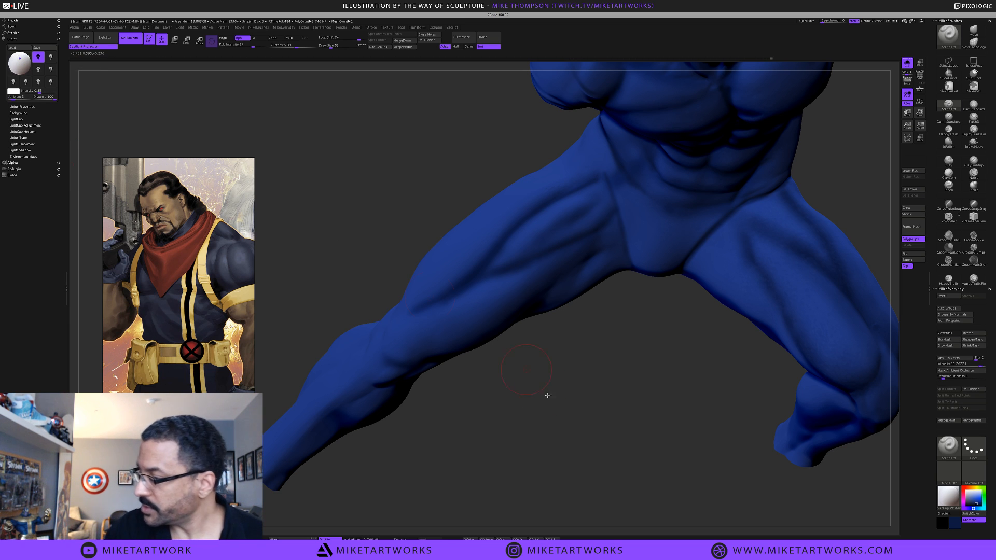
mouse_move(555, 433)
mouse_down()
mouse_move(571, 426)
mouse_move(580, 384)
mouse_up()
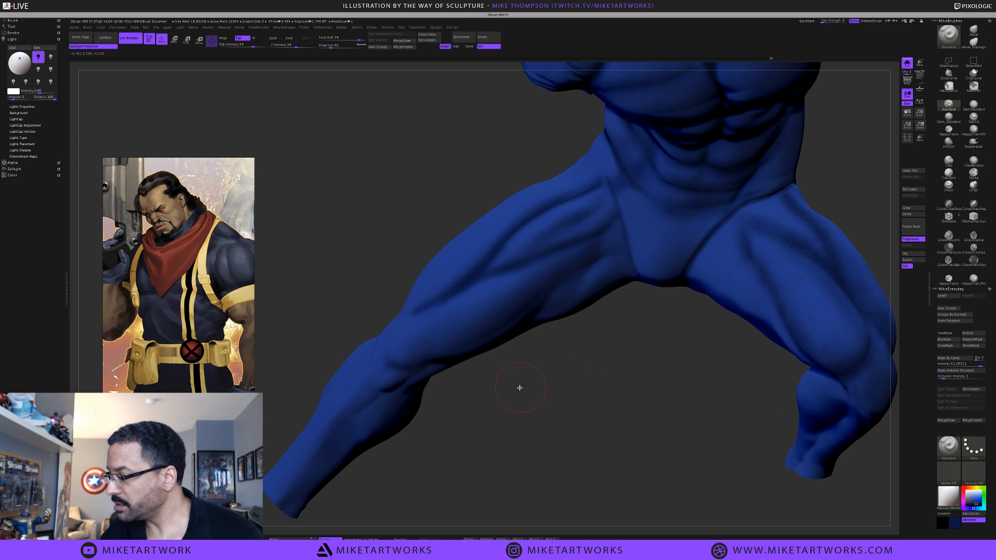
Pick progressively lighter blues and paint the extended leg's thigh muscles from near the groin down to above the knee
key(space)
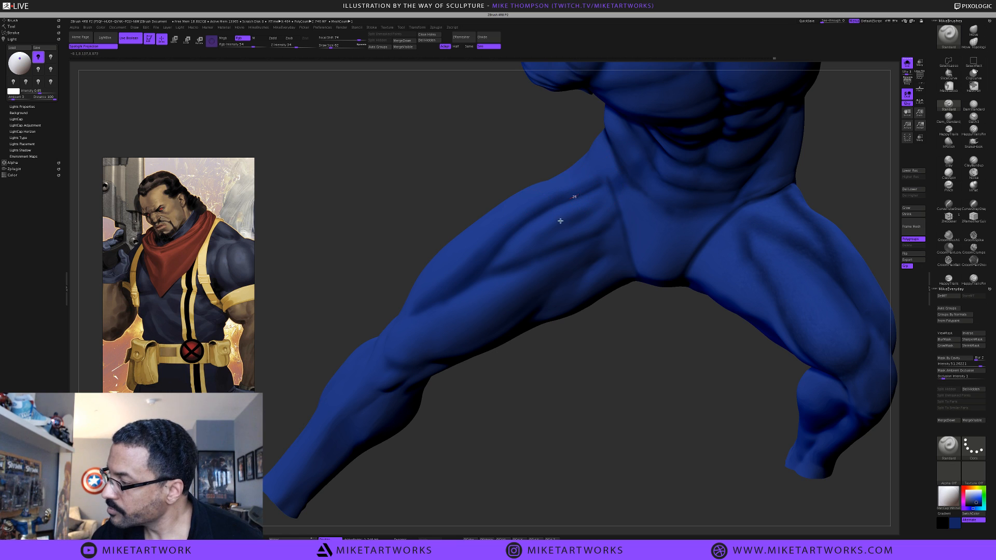
mouse_move(614, 367)
mouse_down()
mouse_move(582, 238)
mouse_move(590, 190)
mouse_up()
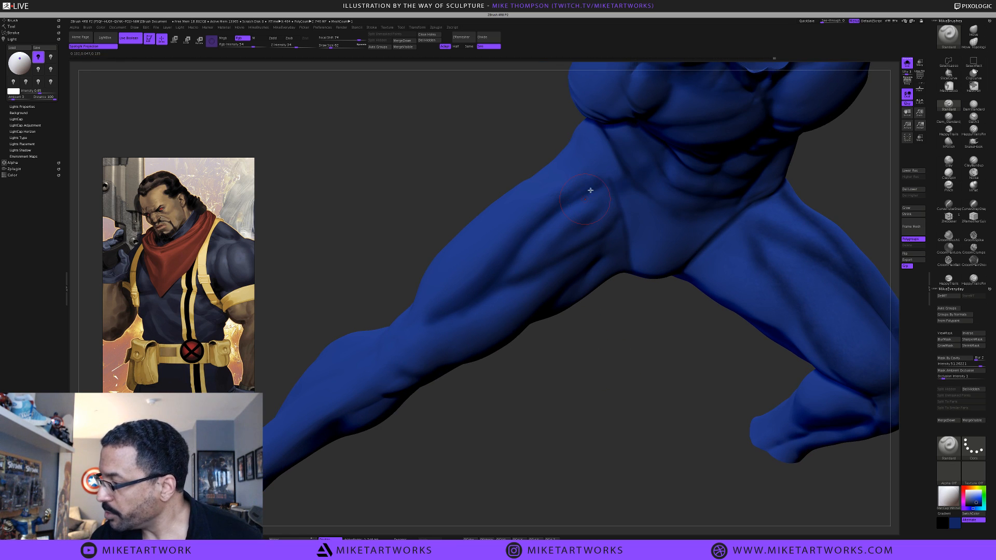
drag(575, 405, 588, 362)
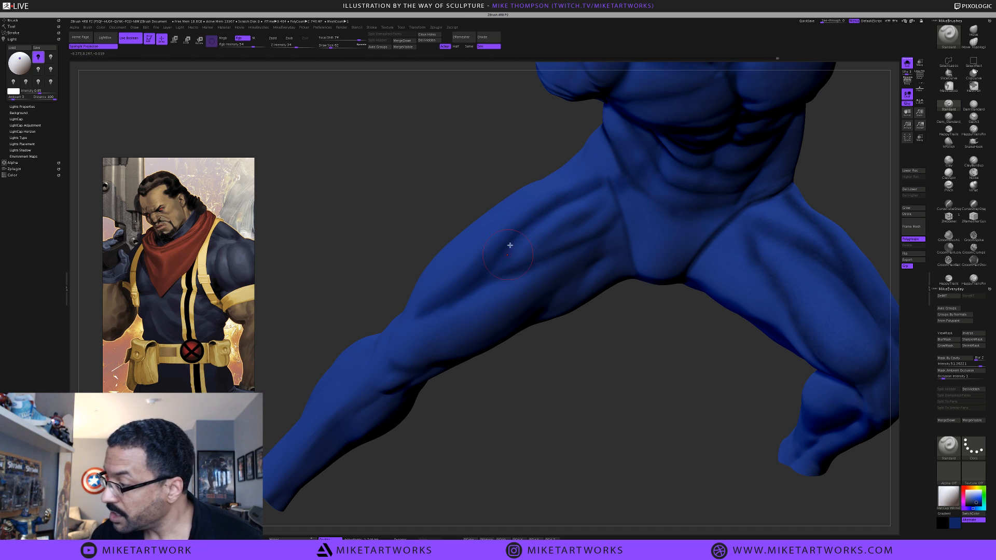
key(space)
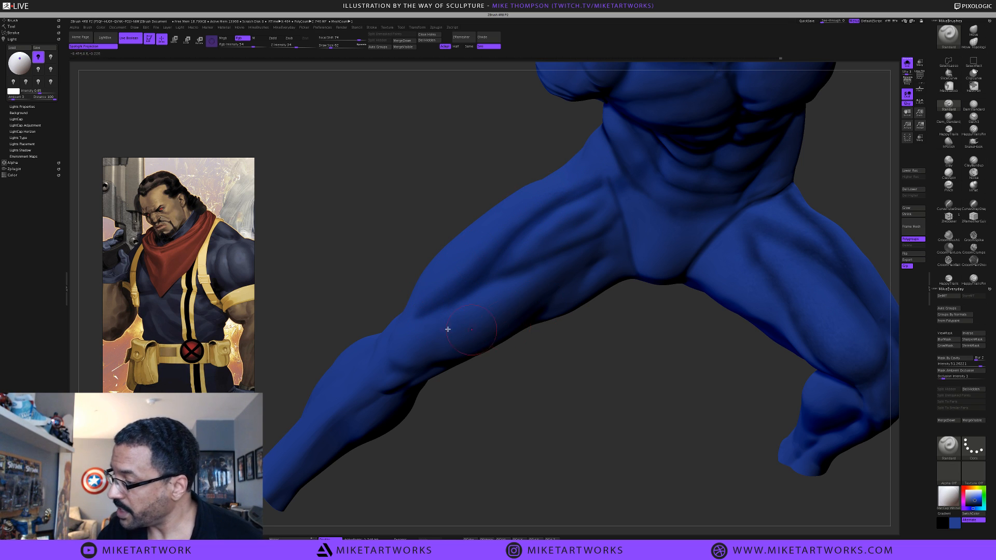
drag(546, 387, 495, 291)
Paint lighter blue touches across the lower abdomen, the side of the waist and the hip
drag(566, 335, 563, 415)
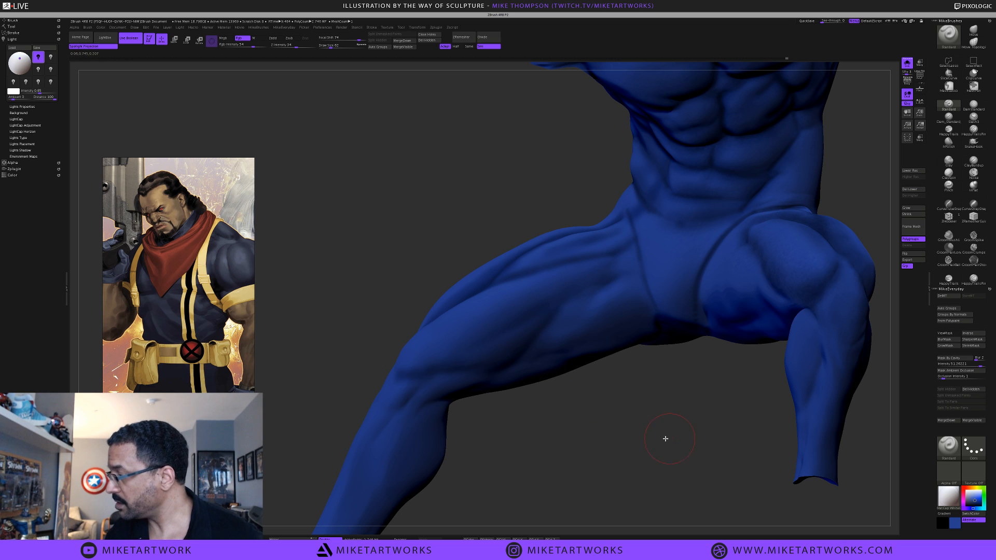
mouse_move(658, 427)
mouse_down()
mouse_move(627, 422)
mouse_move(517, 492)
mouse_move(698, 360)
mouse_up()
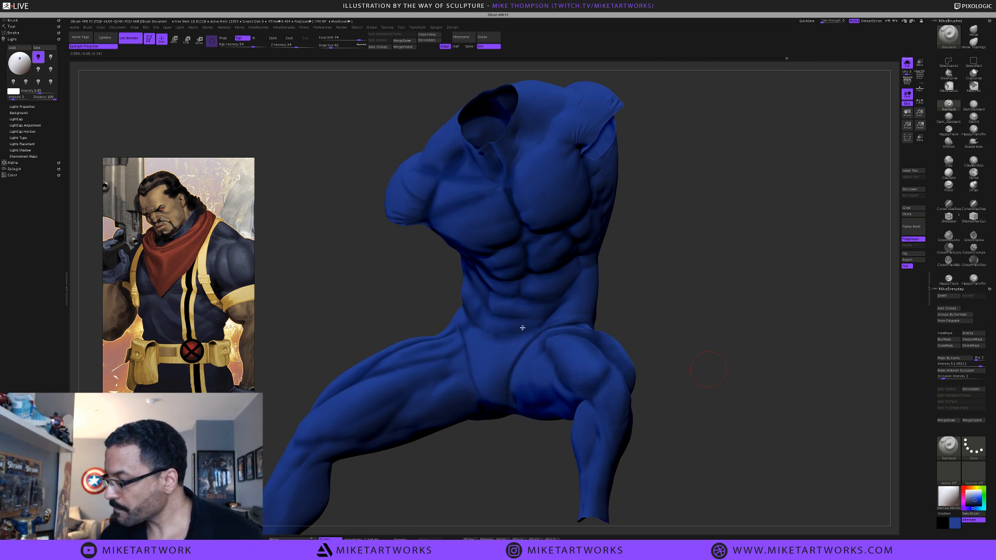
mouse_move(651, 291)
mouse_down()
mouse_move(660, 289)
mouse_move(645, 275)
mouse_move(678, 283)
mouse_move(678, 301)
mouse_move(684, 294)
mouse_up()
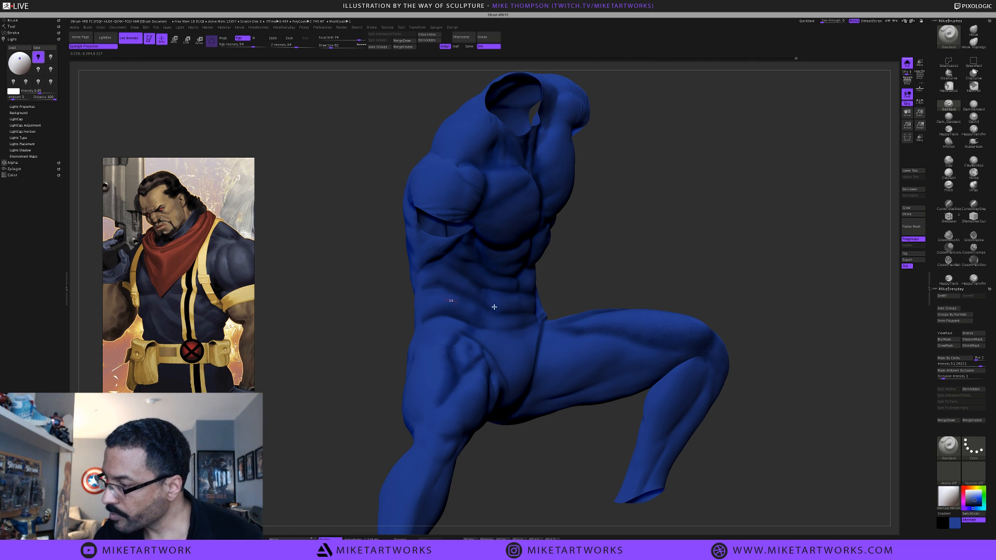
mouse_move(700, 271)
alt+mouse_down()
mouse_move(672, 353)
mouse_move(707, 364)
mouse_move(666, 360)
mouse_move(678, 359)
mouse_move(691, 389)
mouse_move(690, 372)
alt+mouse_up()
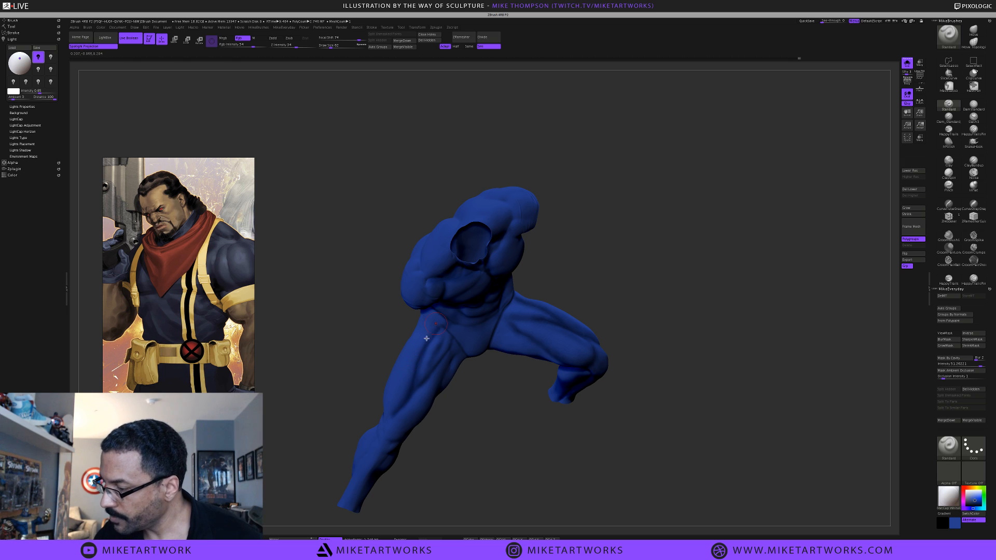
mouse_move(523, 476)
mouse_down()
mouse_move(625, 408)
mouse_move(658, 304)
mouse_move(645, 344)
mouse_move(851, 157)
mouse_up()
Switch the body's material to SkinShade4 and turn off Solo mode to show the whole figure with its rock base
key(space)
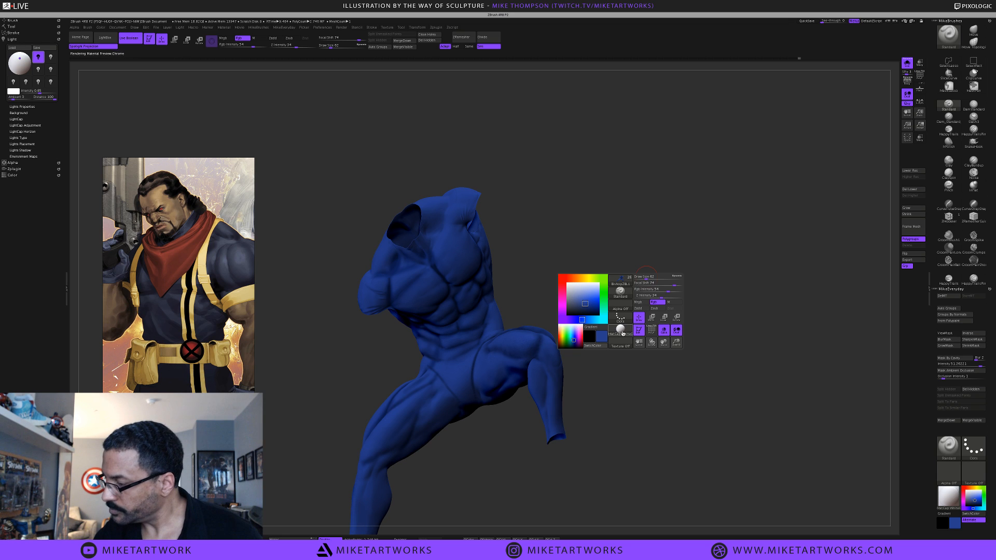
click(623, 334)
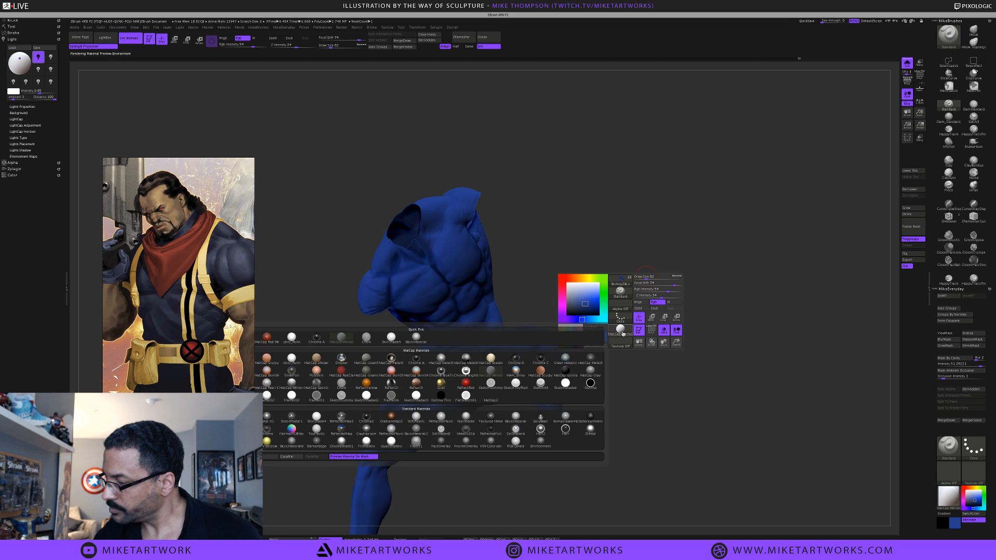
click(386, 338)
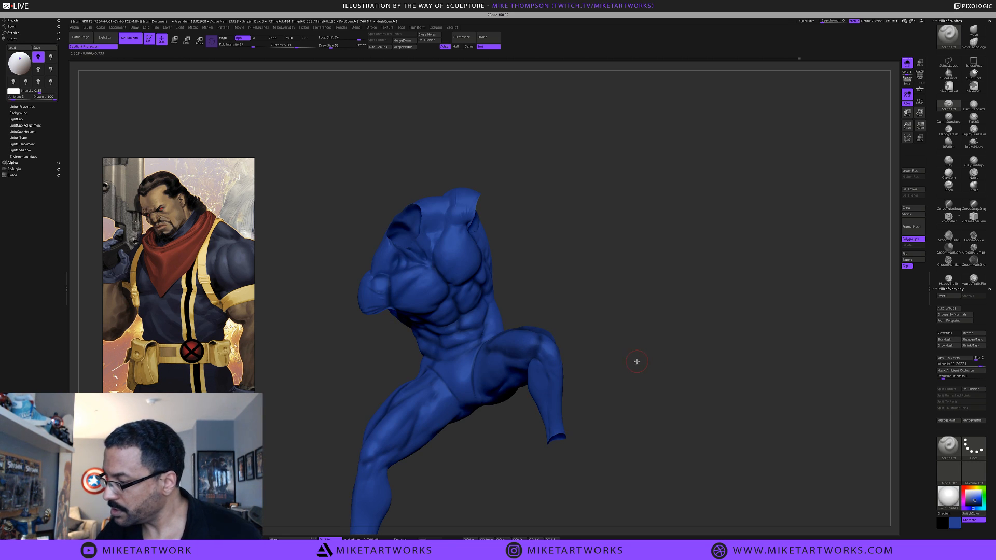
drag(636, 362, 641, 363)
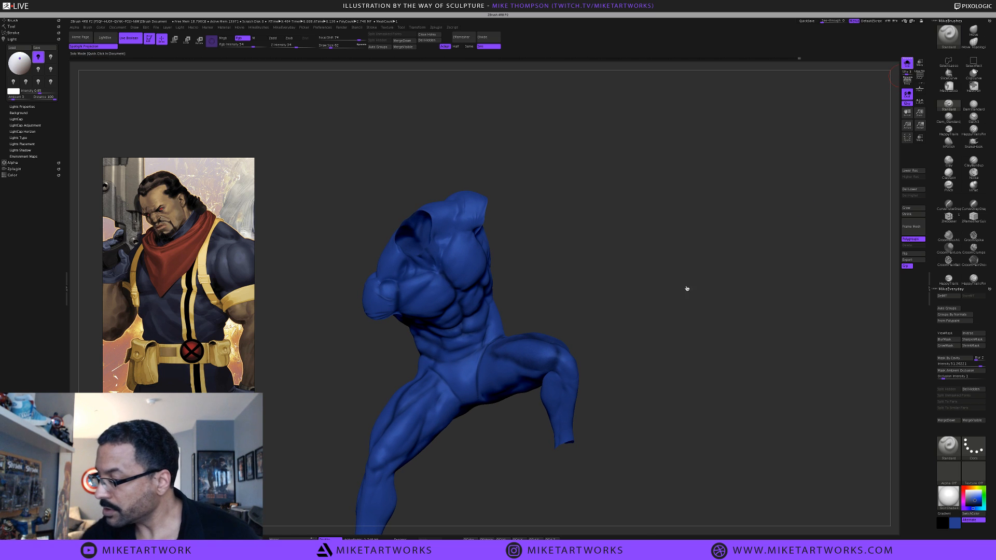
click(652, 344)
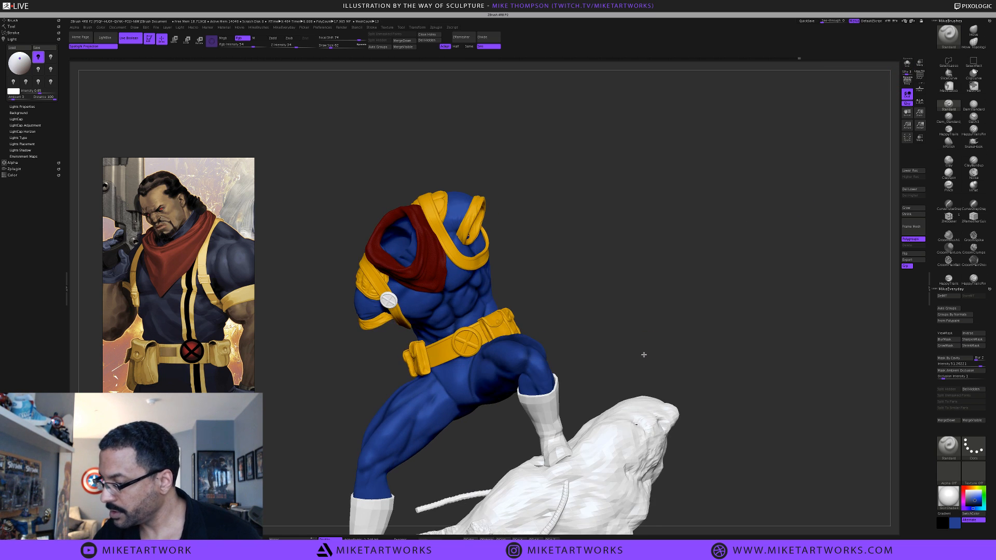
Set the brush size to 27, pick a darker blue and paint the creases around the extended leg's lower thigh and knee
drag(644, 354, 658, 337)
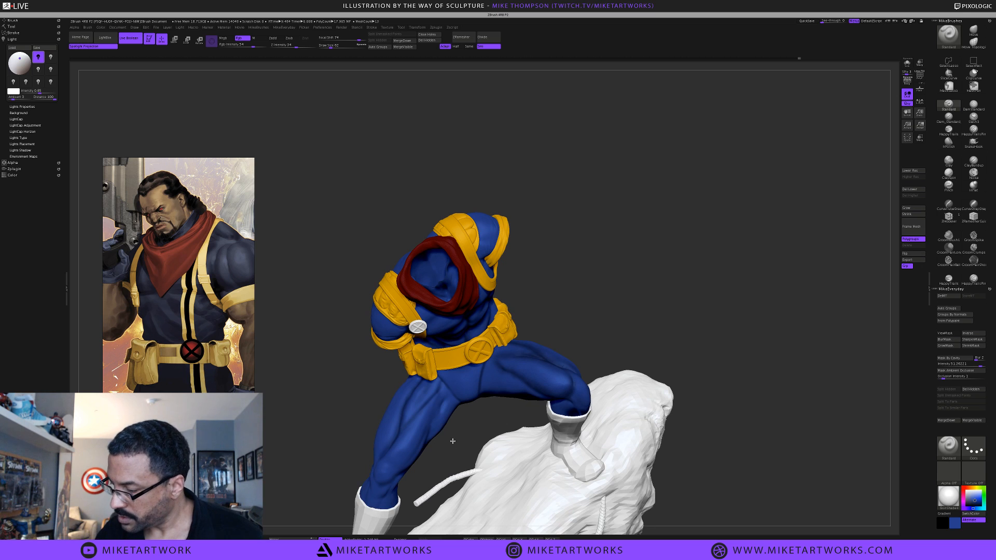
drag(453, 441, 458, 429)
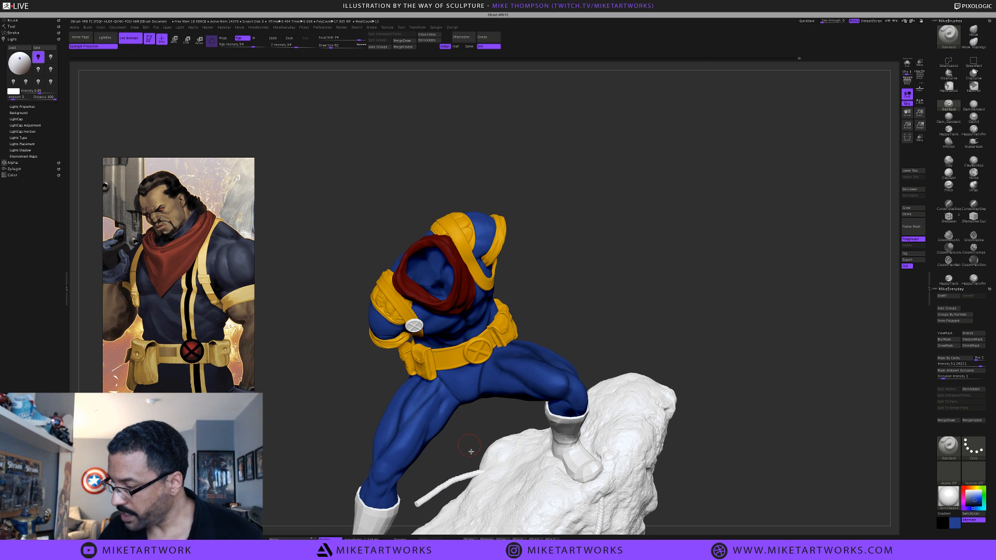
scroll(471, 452, up, 3)
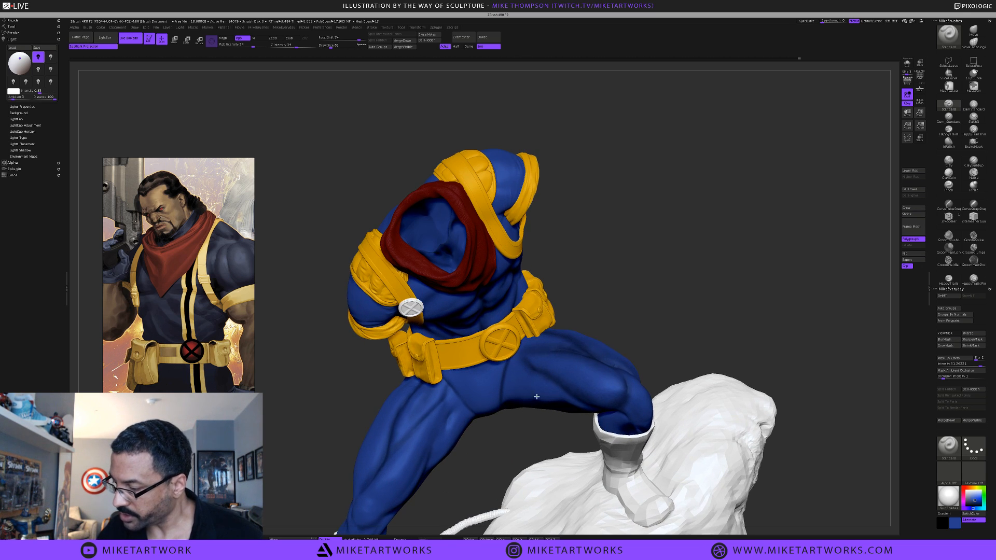
alt+drag(537, 397, 555, 357)
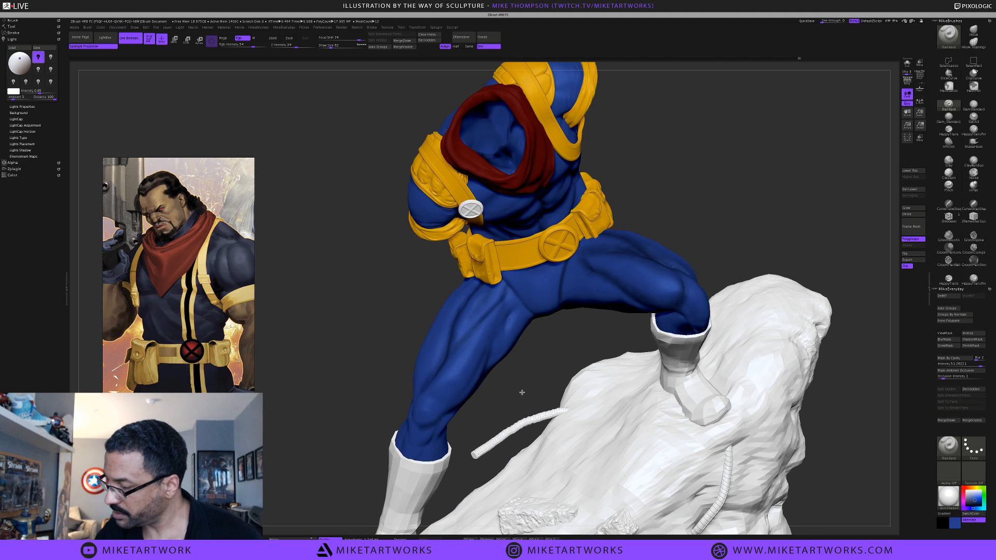
key(s)
drag(543, 379, 528, 372)
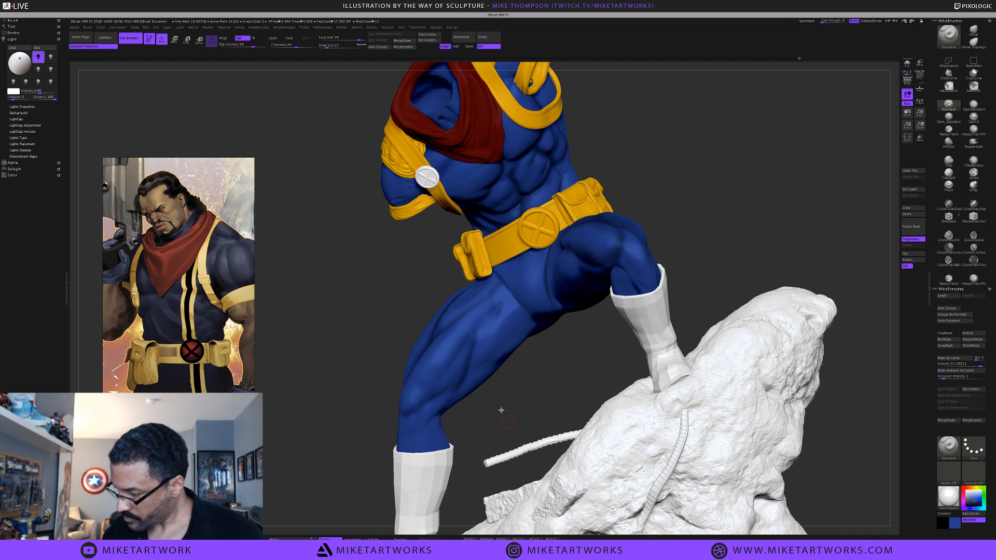
drag(500, 410, 451, 430)
key(space)
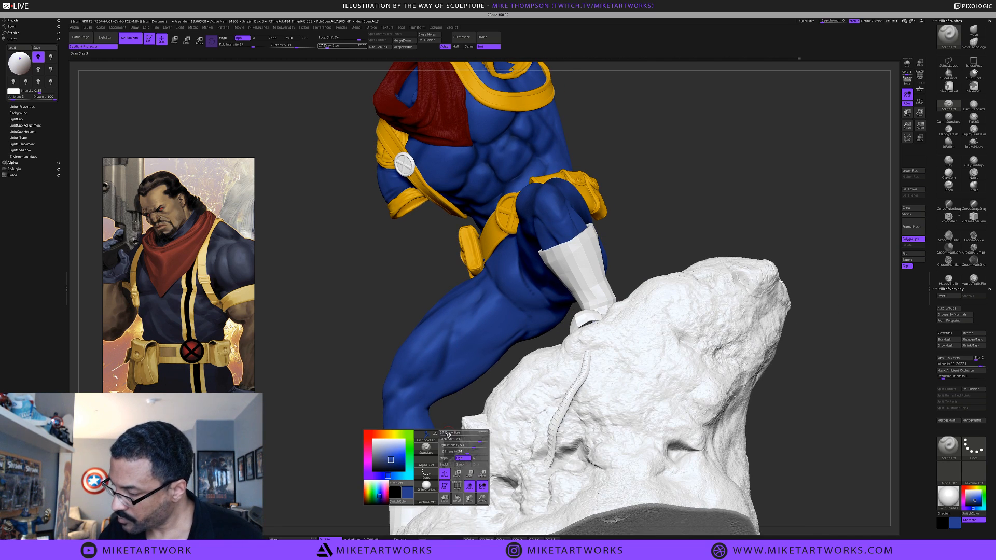
mouse_move(407, 492)
mouse_down()
mouse_move(406, 327)
mouse_move(486, 169)
mouse_move(474, 160)
mouse_up()
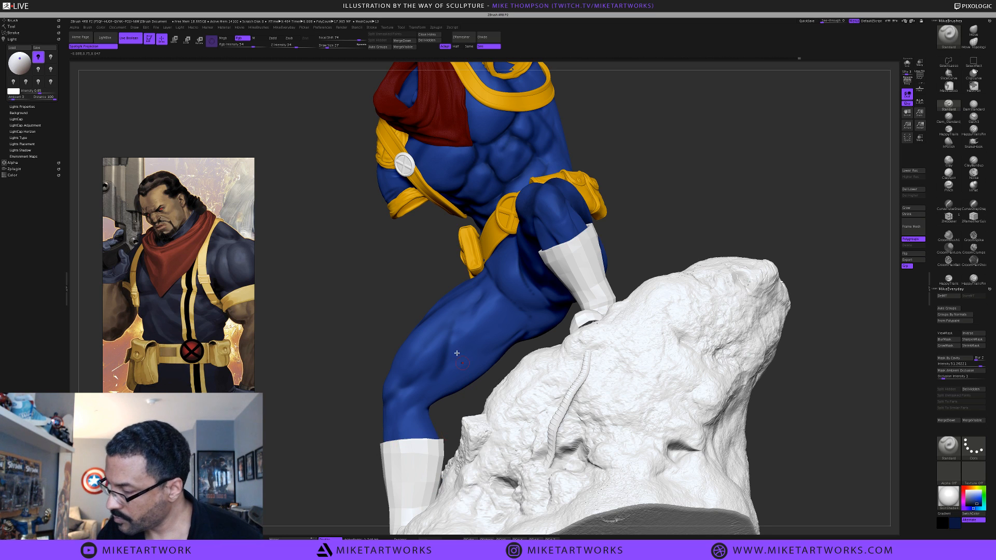
drag(399, 393, 395, 443)
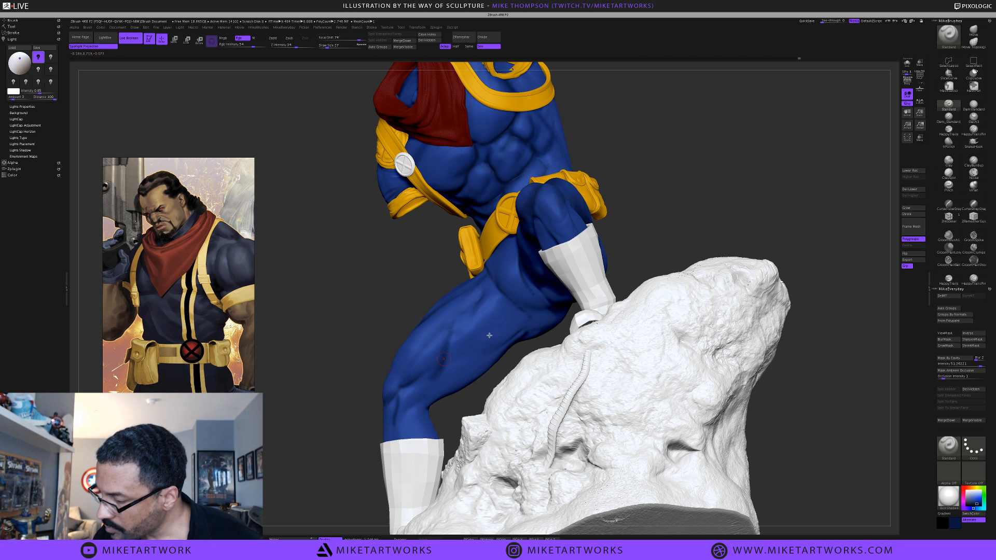
Paint darker blue into the creases of the extended leg's upper inner thigh below the belt
drag(458, 411, 460, 410)
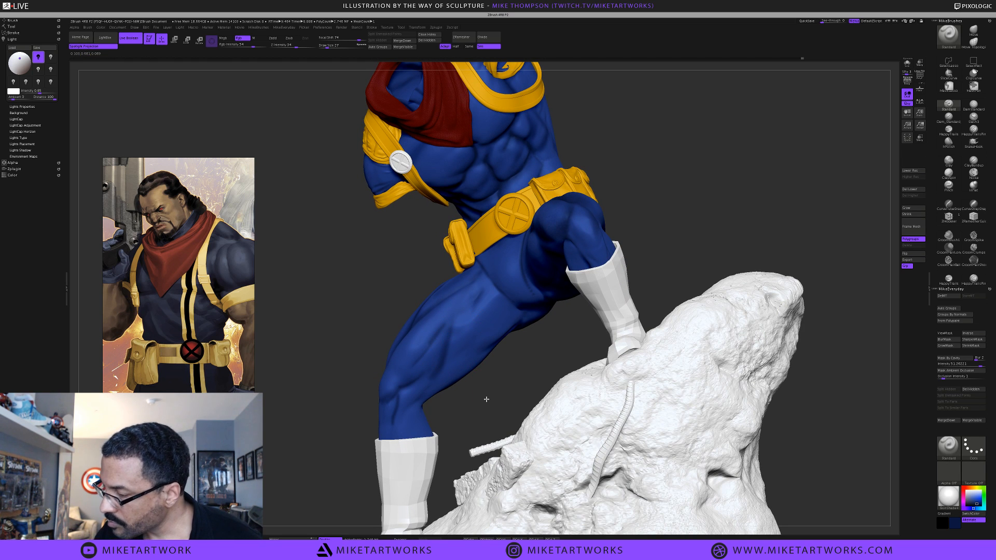
mouse_move(486, 399)
mouse_down()
mouse_move(485, 379)
mouse_move(480, 390)
mouse_up()
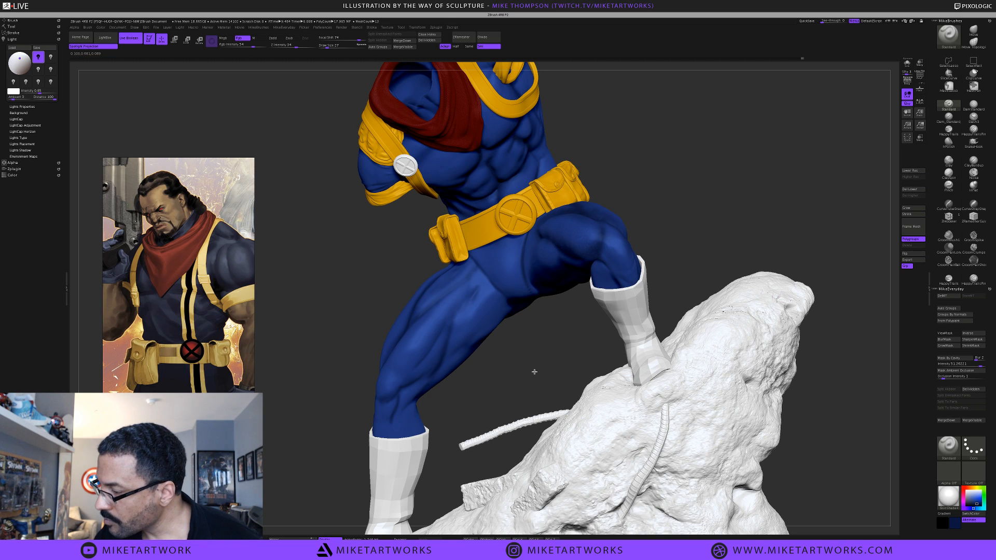
drag(534, 372, 468, 288)
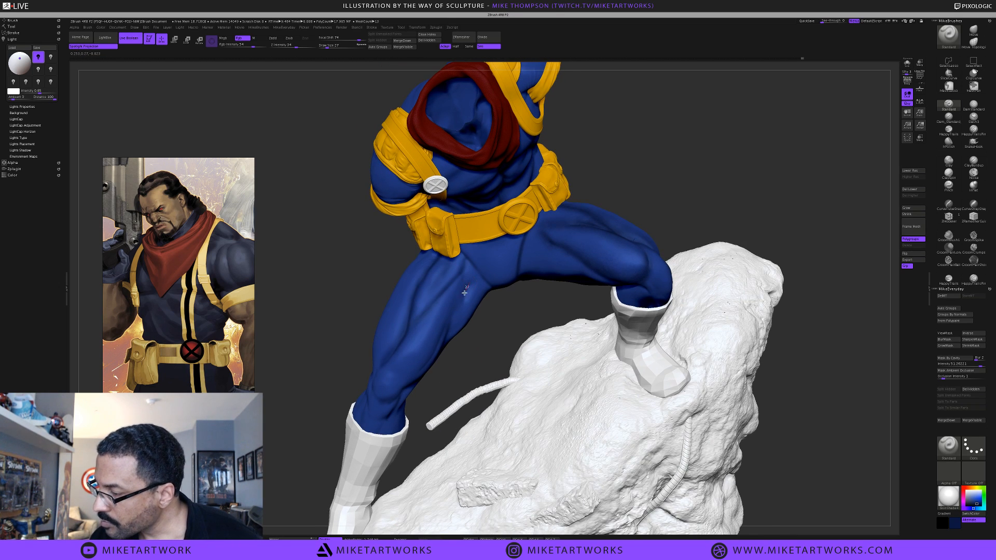
Deepen the darker blue shading along the extended leg's inner thigh and down the front muscle creases toward the knee
drag(477, 357, 438, 340)
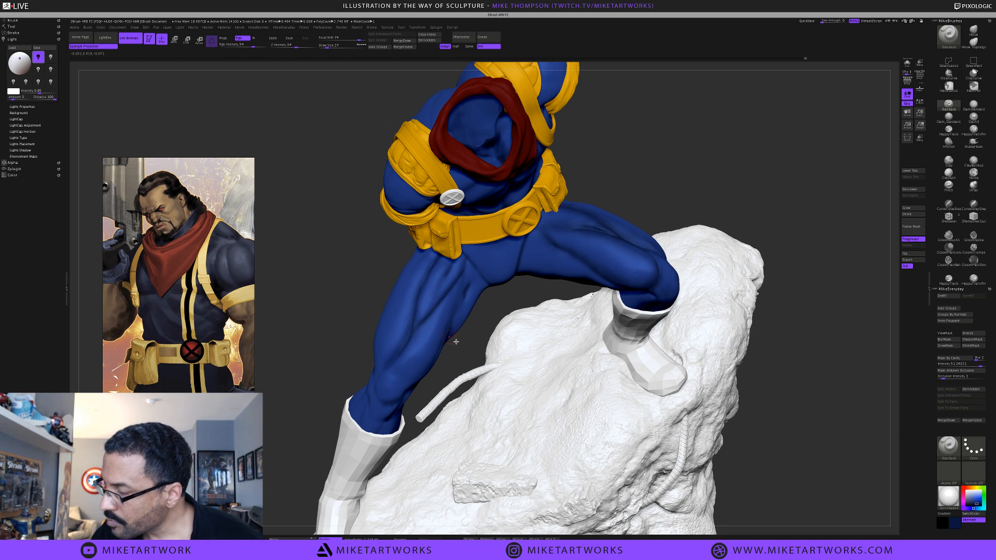
key(shift+d)
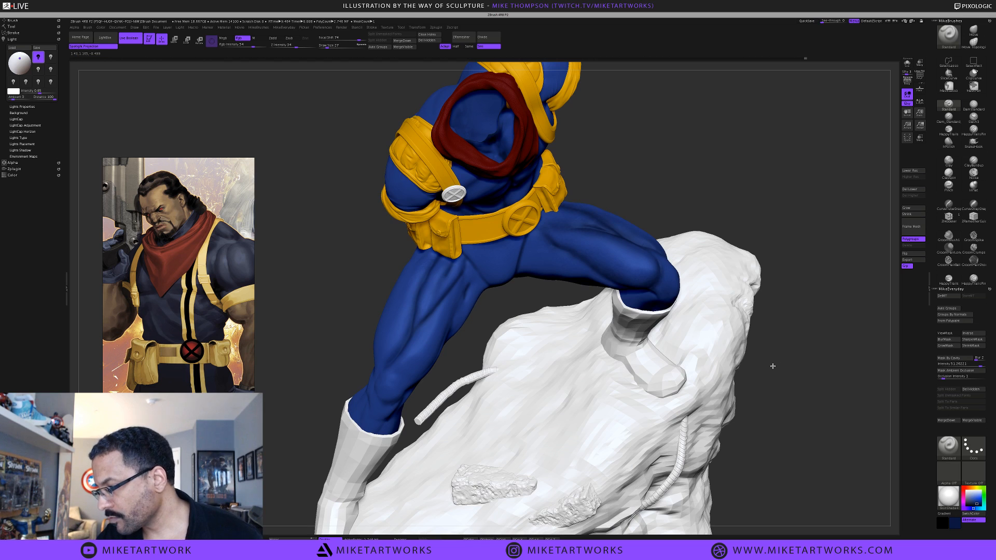
drag(772, 366, 442, 371)
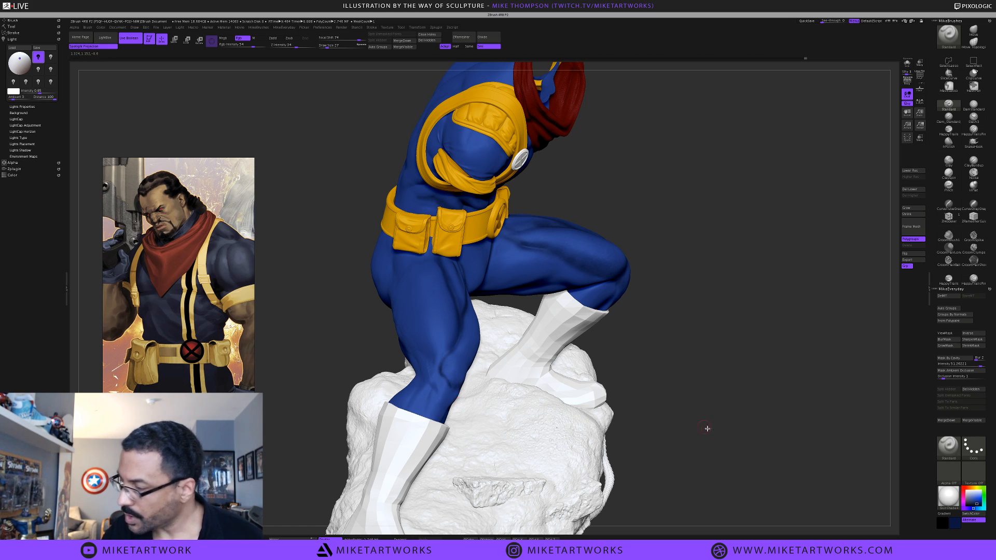
drag(707, 429, 697, 416)
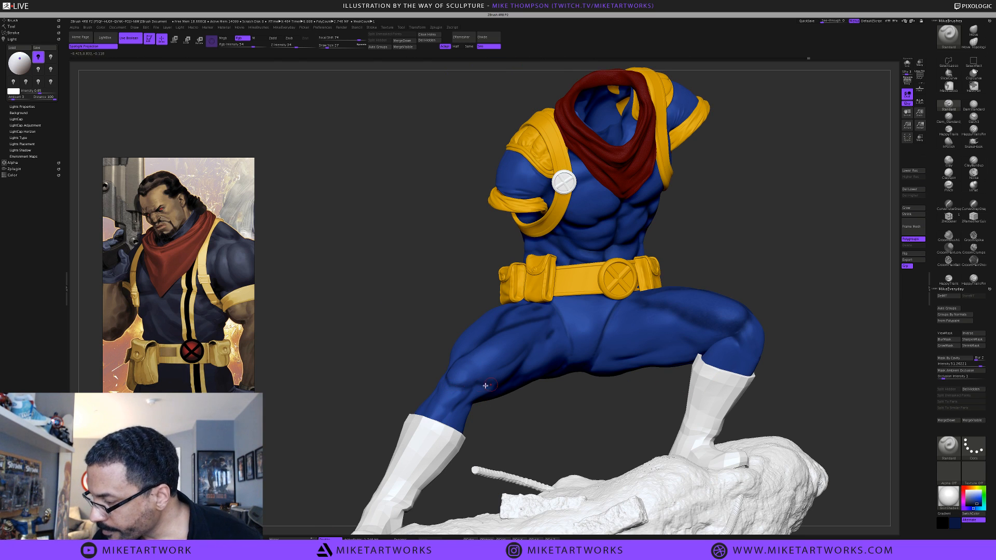
key(space)
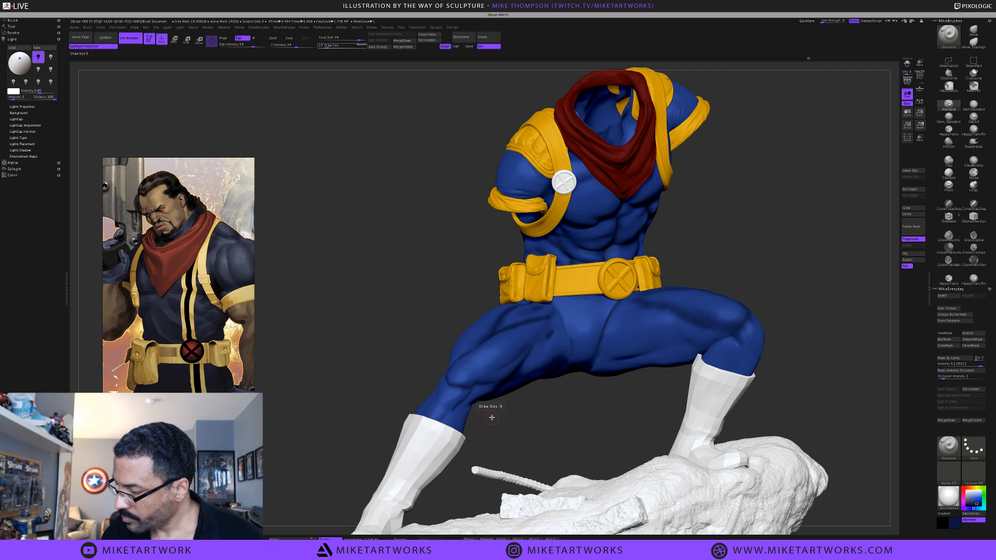
drag(510, 427, 510, 439)
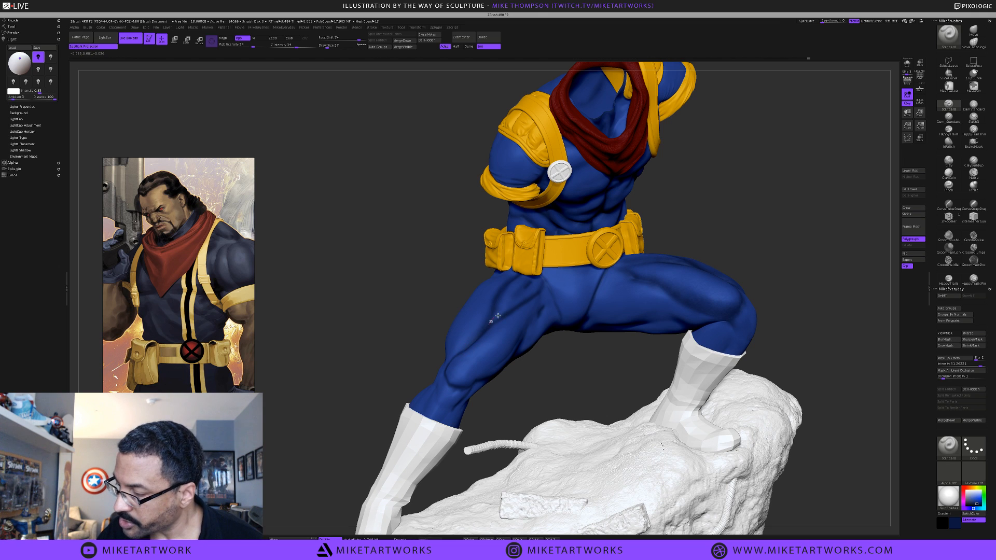
drag(532, 409, 529, 406)
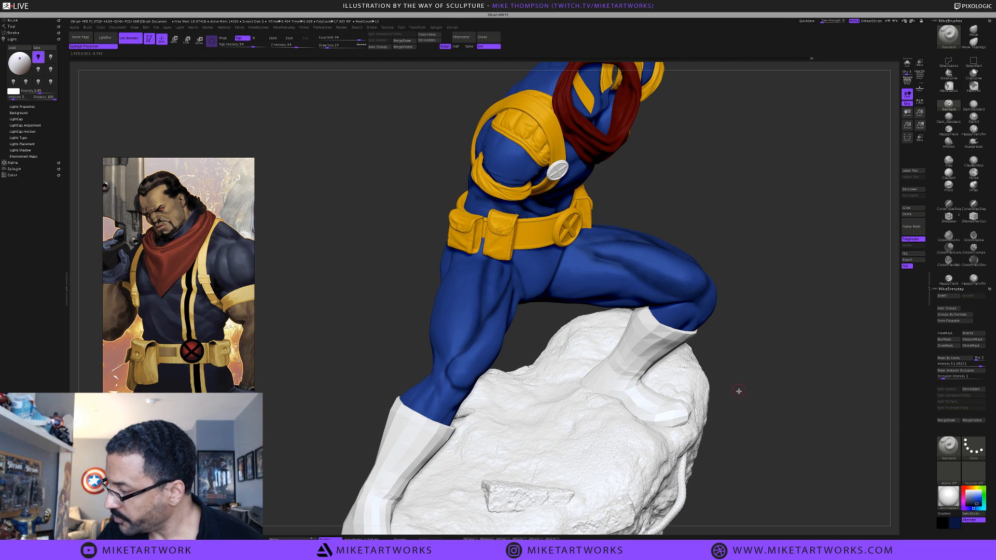
drag(741, 392, 746, 390)
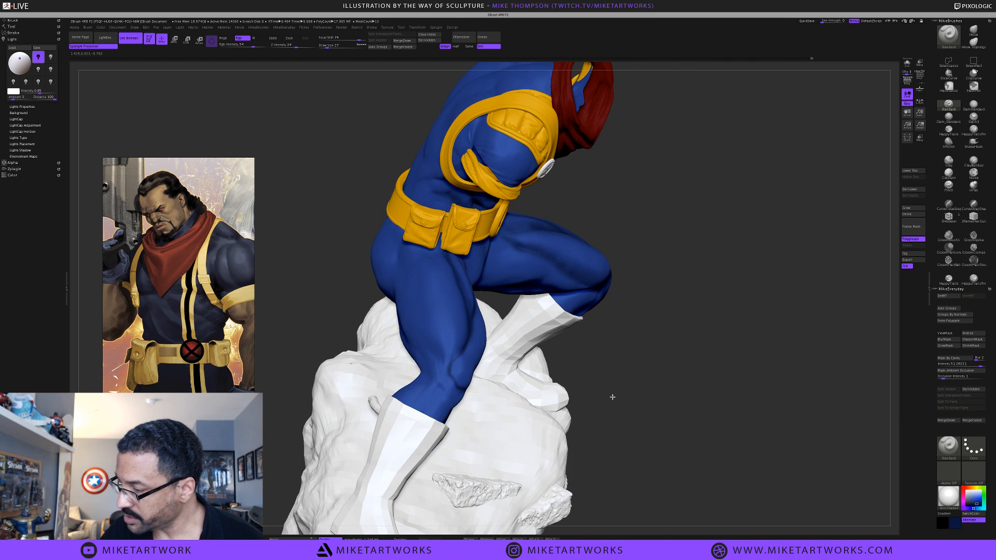
Enlarge the brush and smooth the outer side of the extended leg's thigh from the knee up to the hip
drag(612, 396, 600, 407)
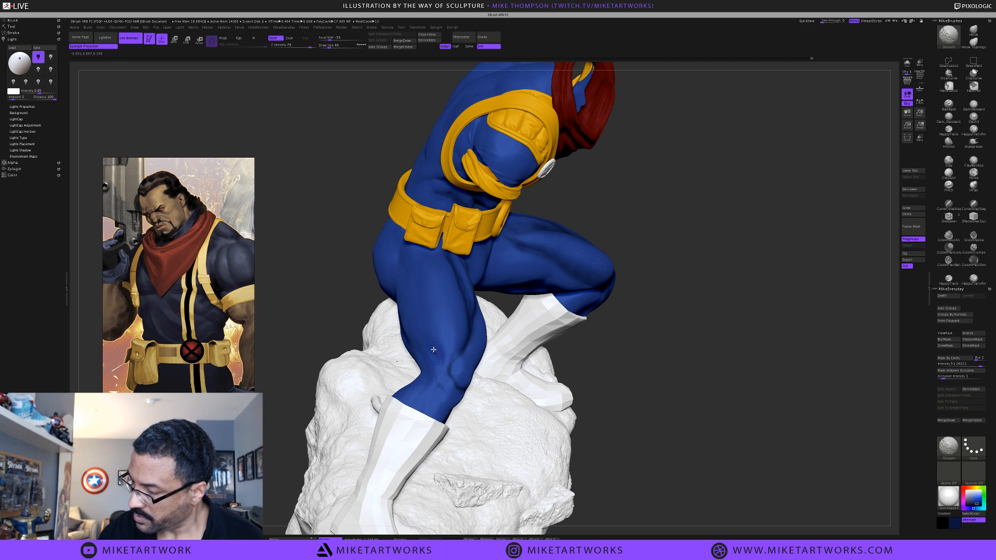
shift+drag(430, 341, 431, 362)
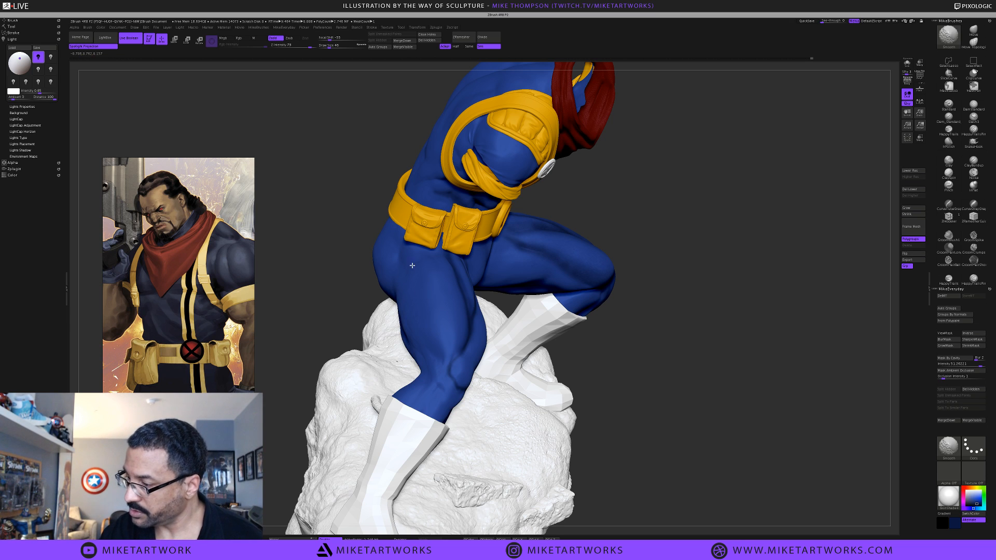
drag(622, 398, 616, 412)
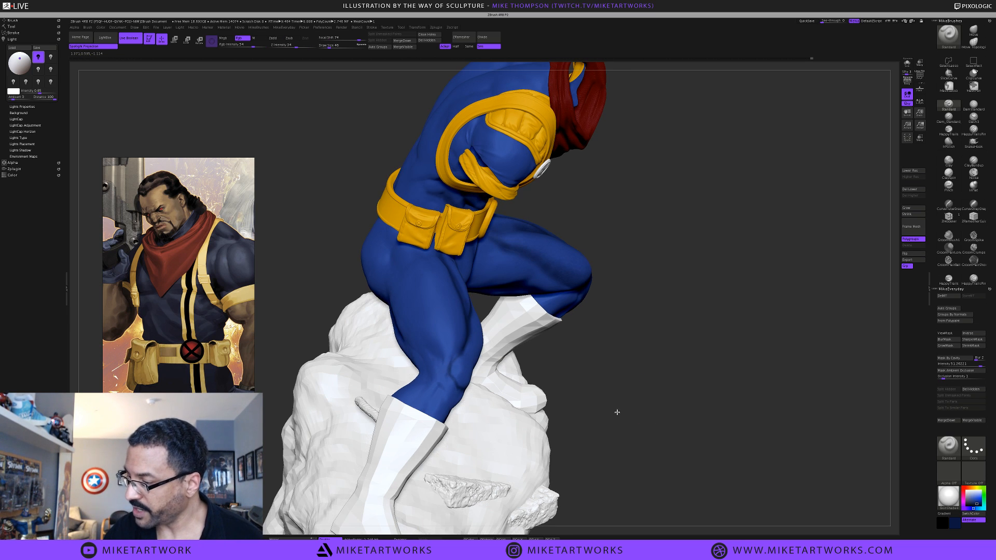
drag(681, 415, 678, 413)
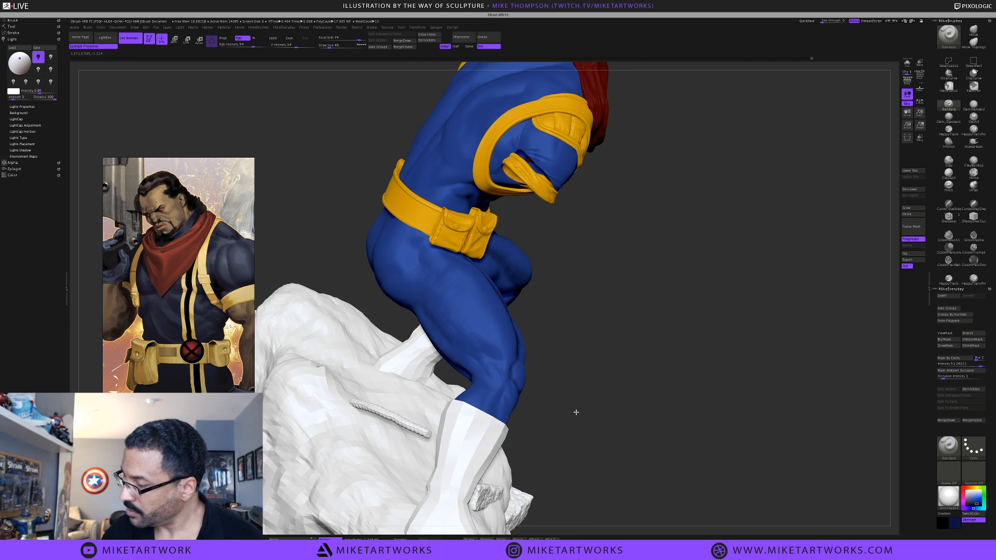
Set the brush size to 80 and smooth the lower outer thigh of the extended leg above the knee
key(s)
key(shift)
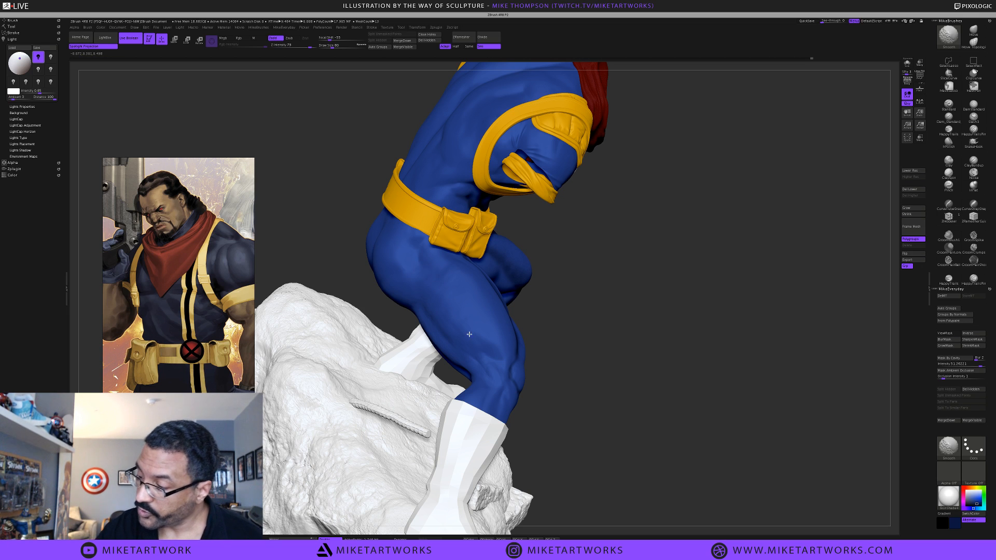
key(shift)
drag(577, 426, 565, 416)
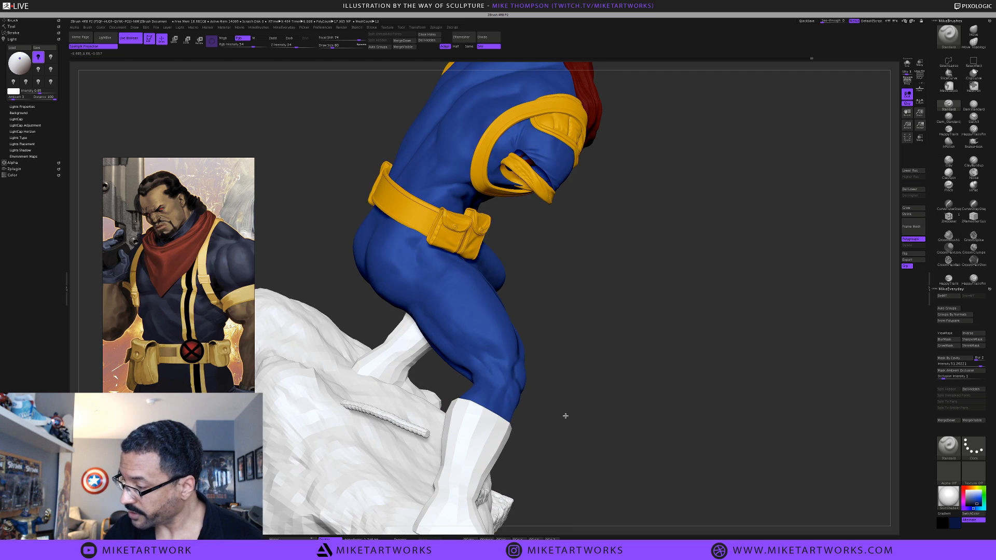
key(shift)
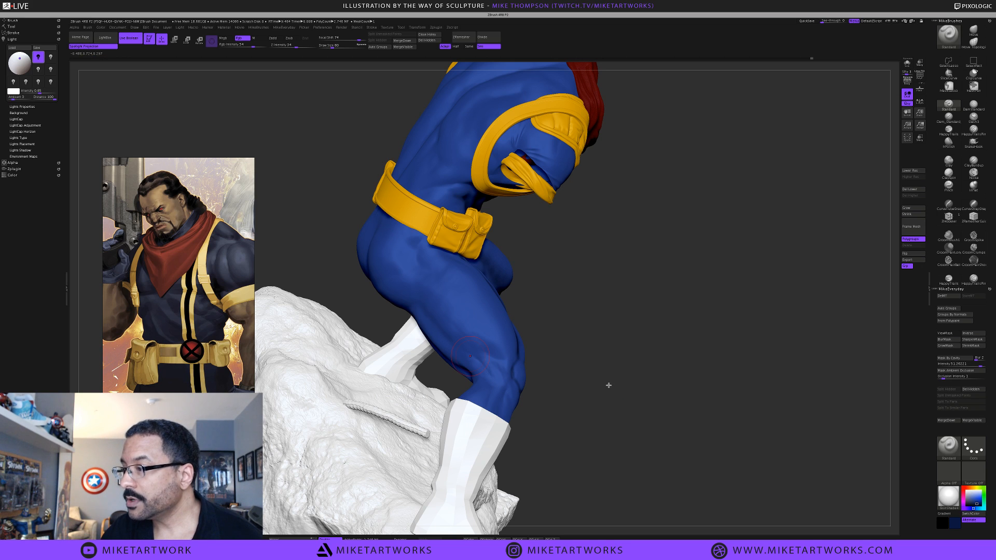
key(shift)
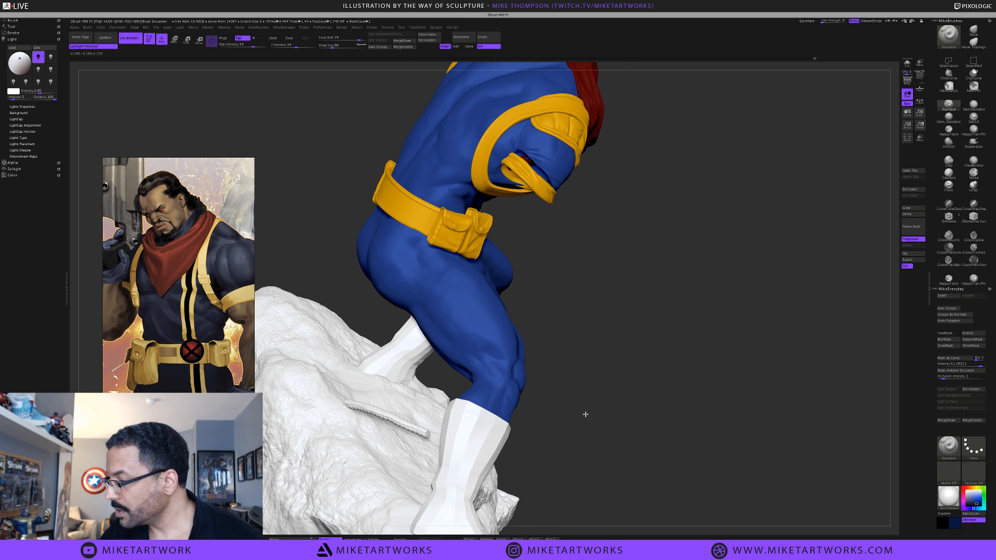
Paint darker blue shading into the hip crease below the belt pouch and along the extended leg's outer thigh and knee
drag(586, 414, 593, 392)
key(space)
key(space)
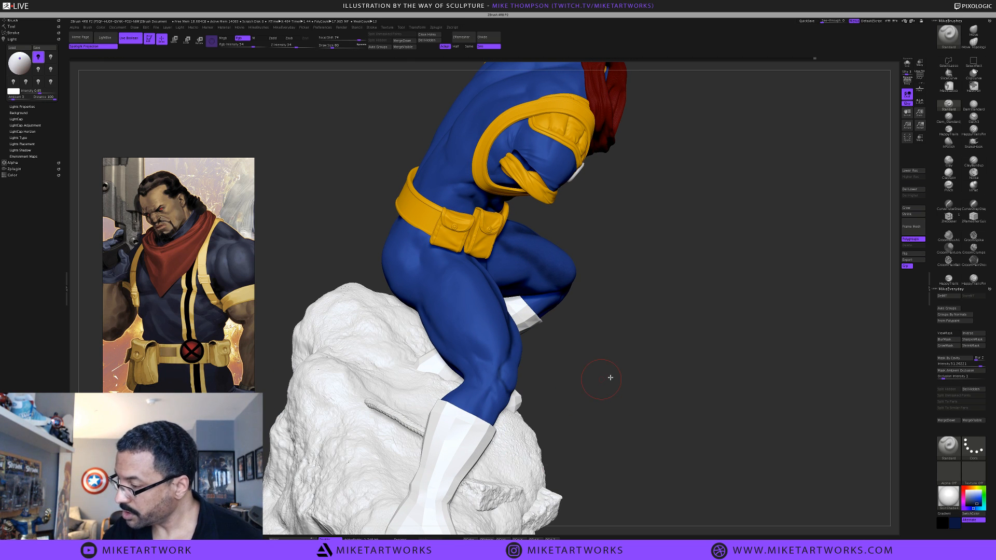
drag(564, 375, 420, 306)
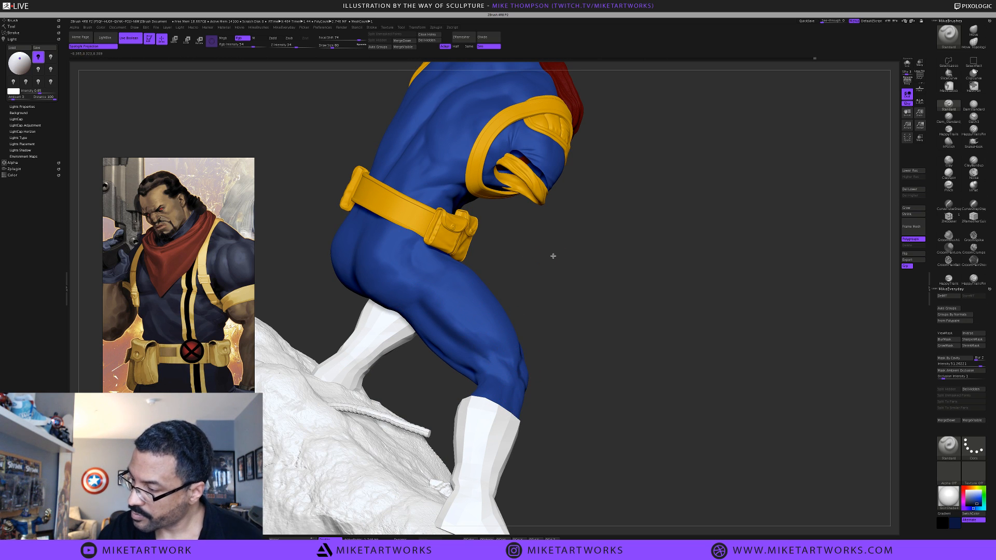
drag(553, 256, 402, 311)
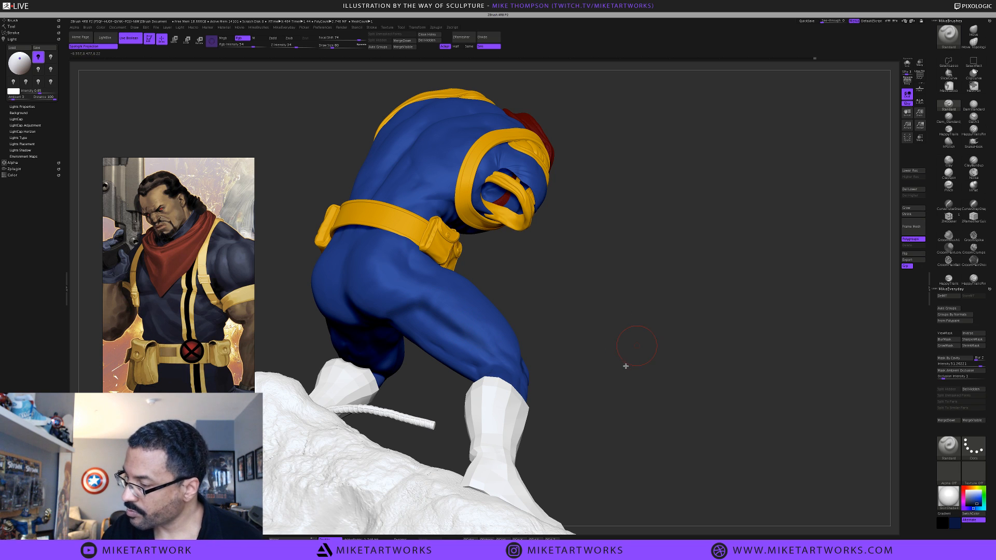
drag(529, 317, 447, 286)
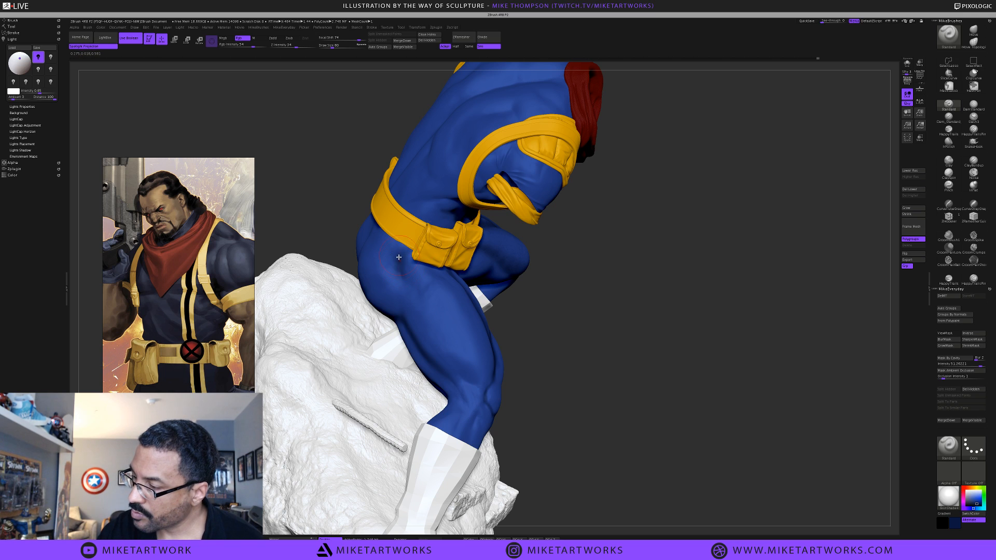
drag(569, 355, 478, 383)
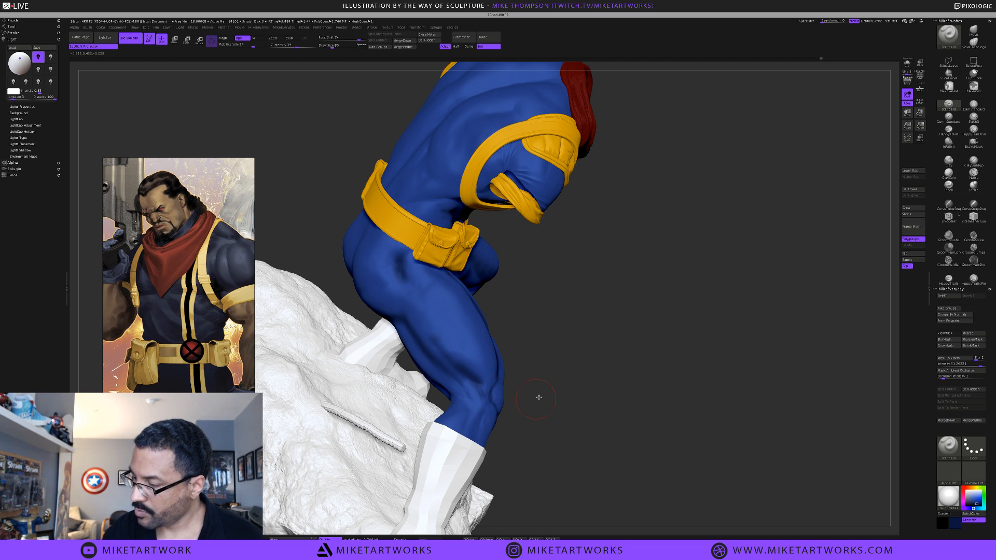
drag(567, 388, 509, 395)
right_click(512, 406)
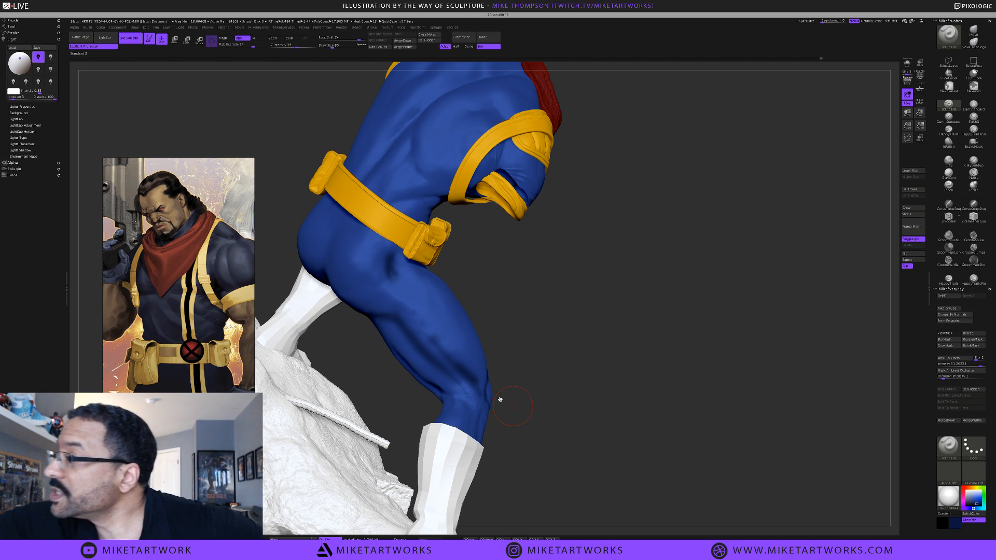
Show the subtool list and make the body mesh the active subtool again
key(Down)
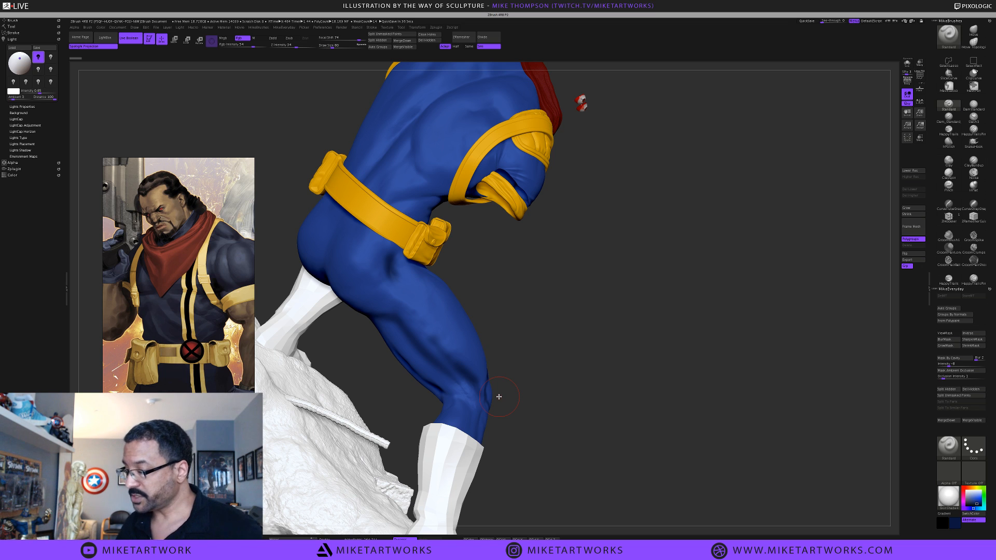
drag(543, 393, 553, 383)
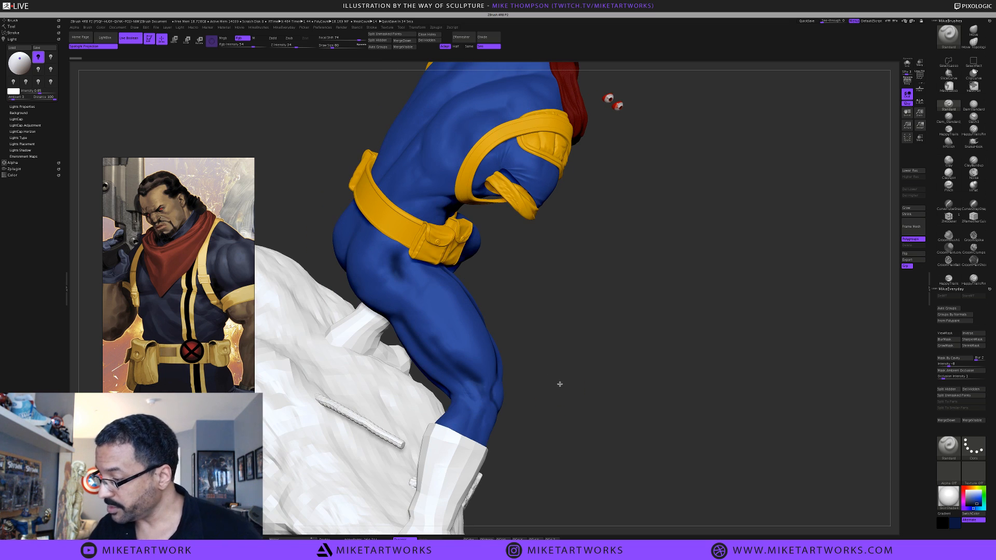
drag(576, 341, 495, 339)
key(shift)
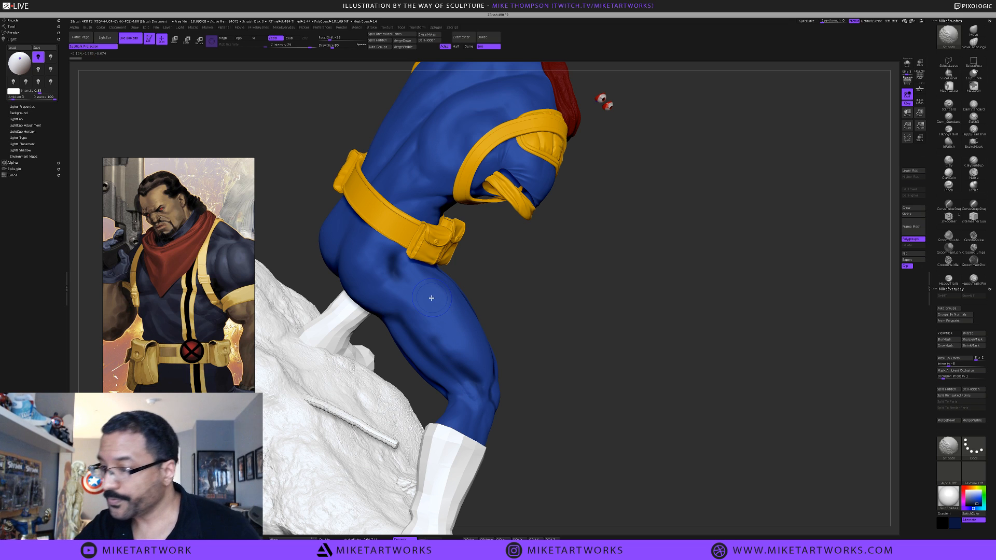
click(22, 24)
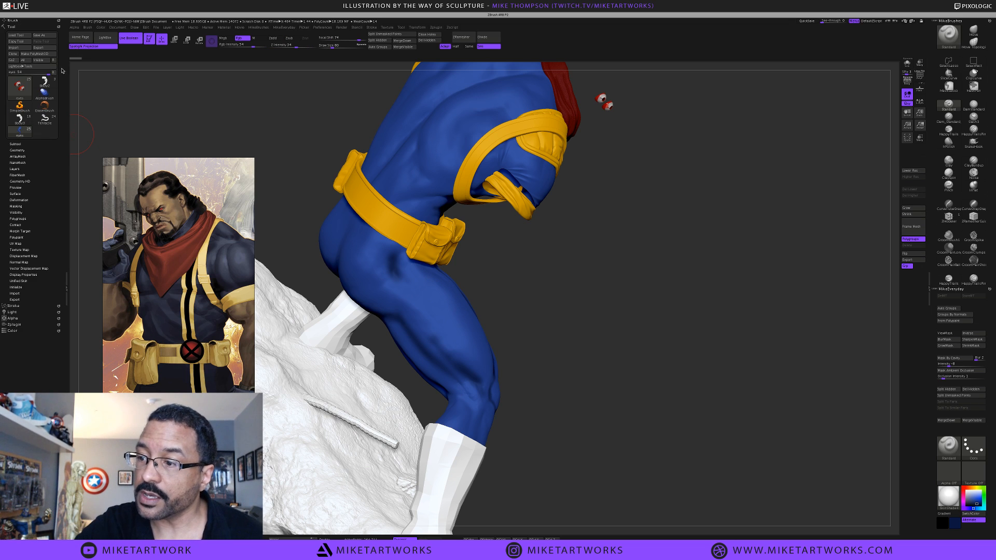
click(20, 143)
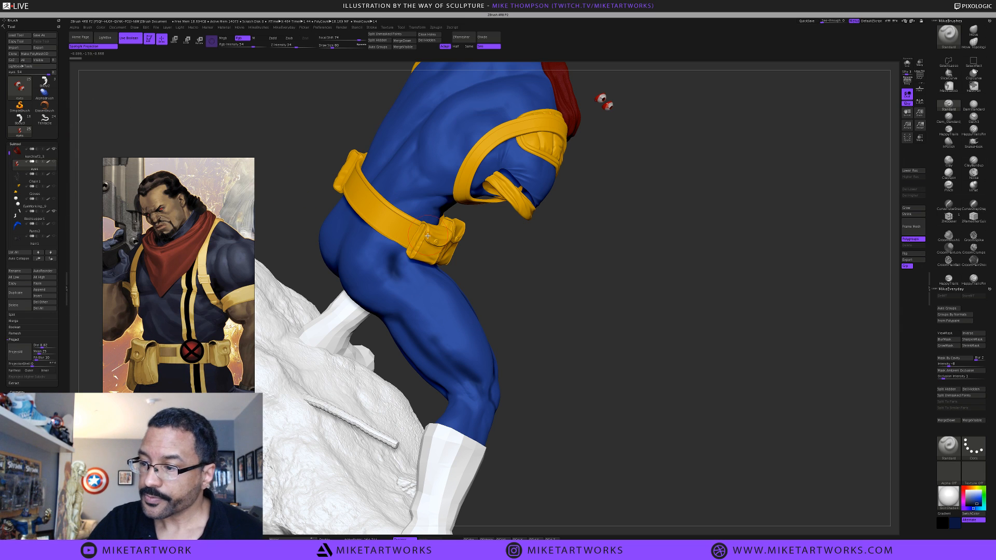
alt+click(465, 334)
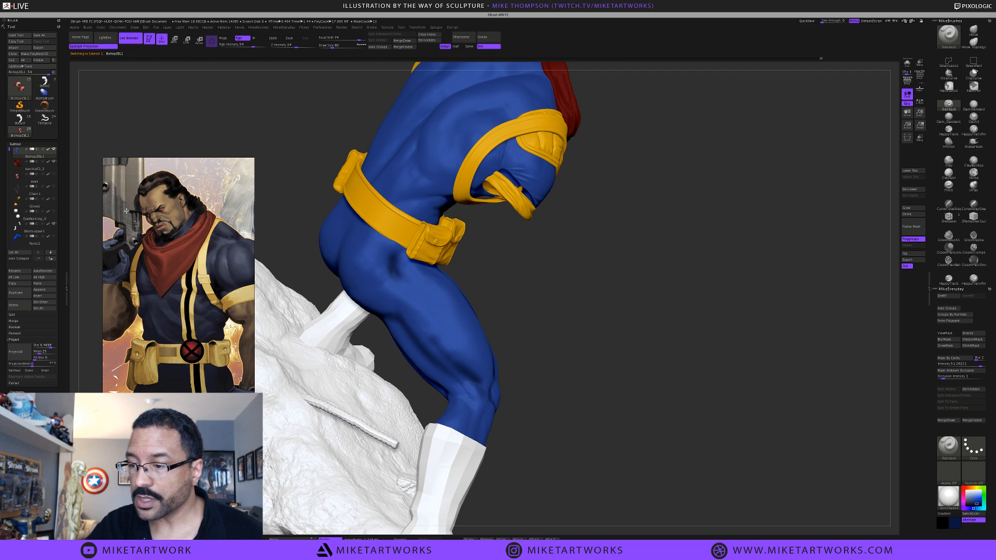
Turn off the body's polypaint display, set the colour to white and switch its material to a grey shader
key(space)
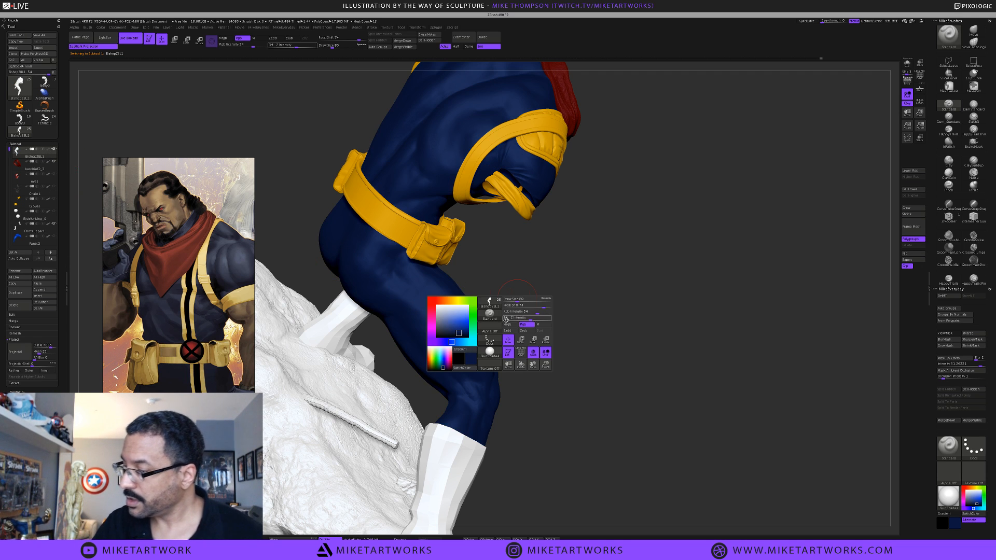
drag(447, 314, 434, 304)
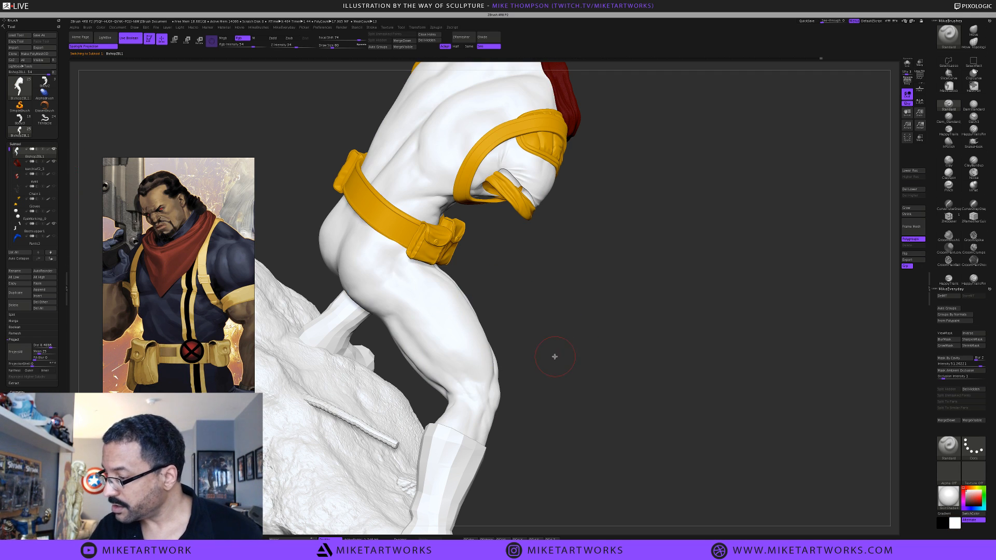
drag(554, 356, 579, 409)
key(space)
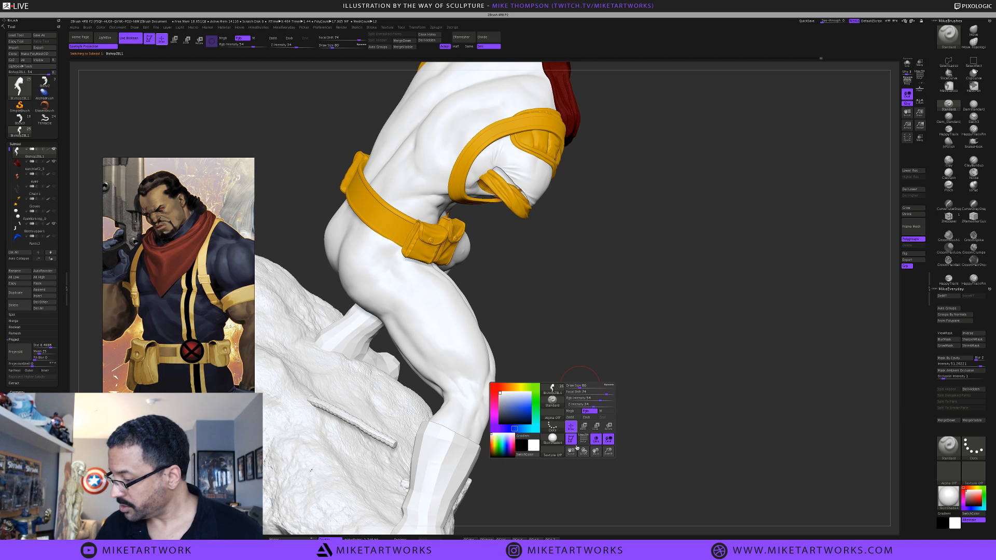
click(555, 442)
click(349, 428)
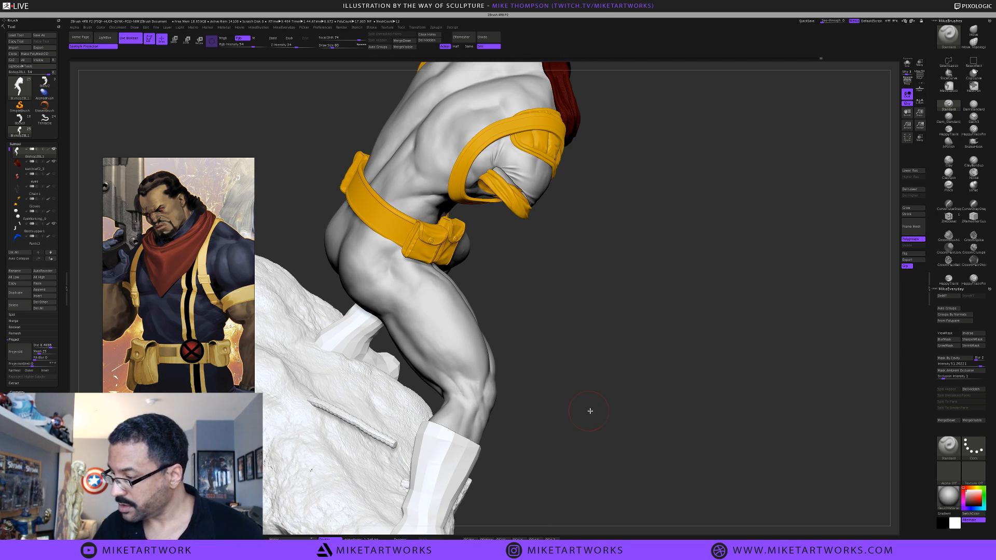
Refine and smooth the muscle forms on the extended leg's outer thigh and the hip below the belt pouch
drag(591, 412, 471, 352)
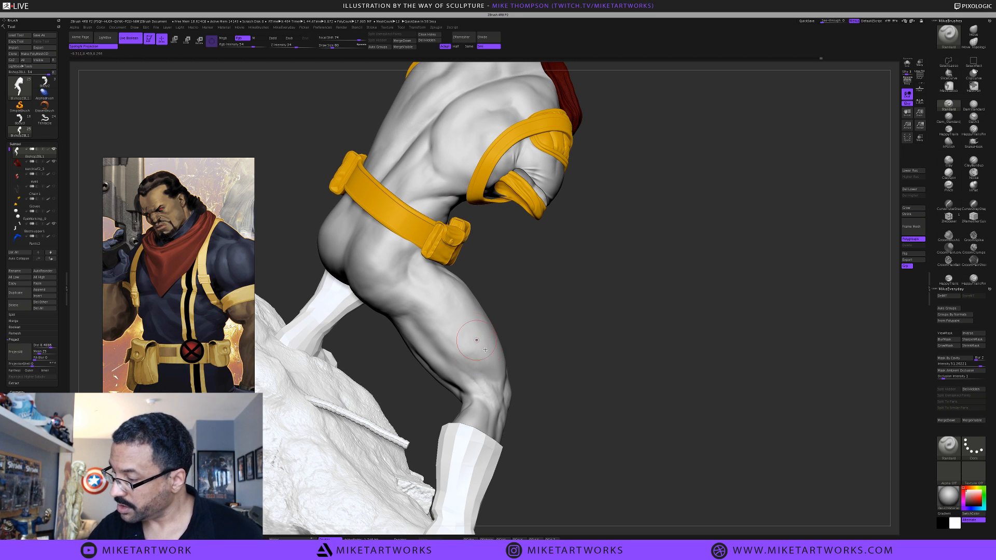
key(shift)
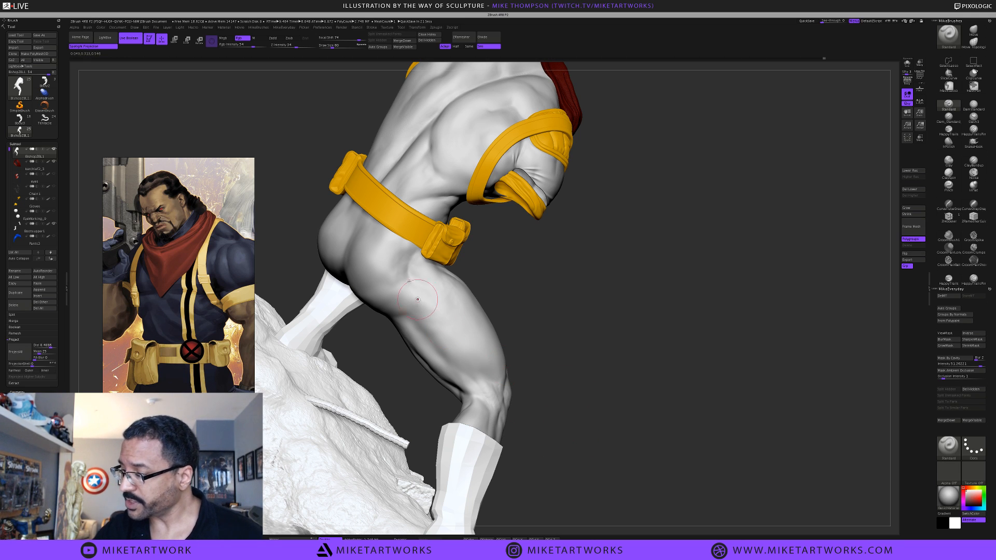
shift+drag(399, 265, 399, 267)
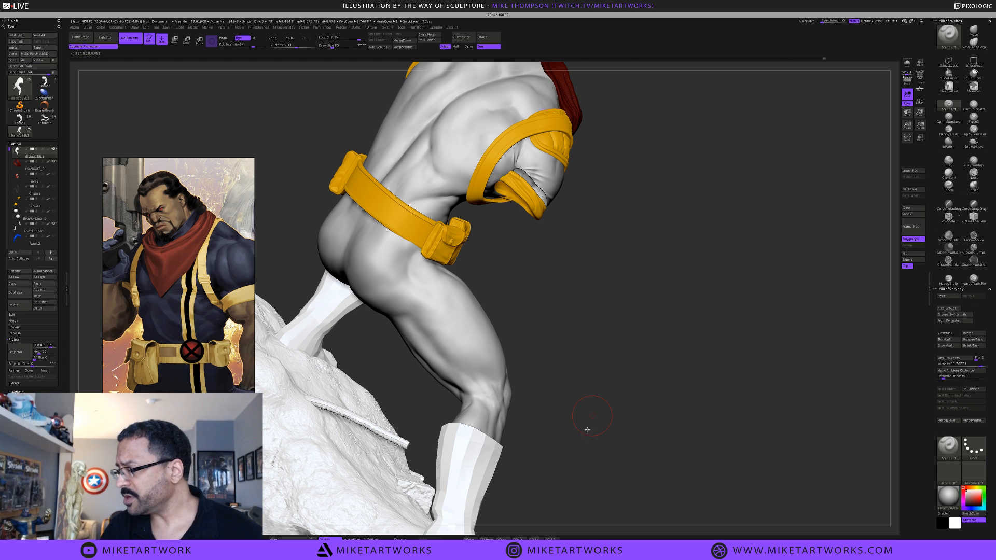
Save the project file
key(shift)
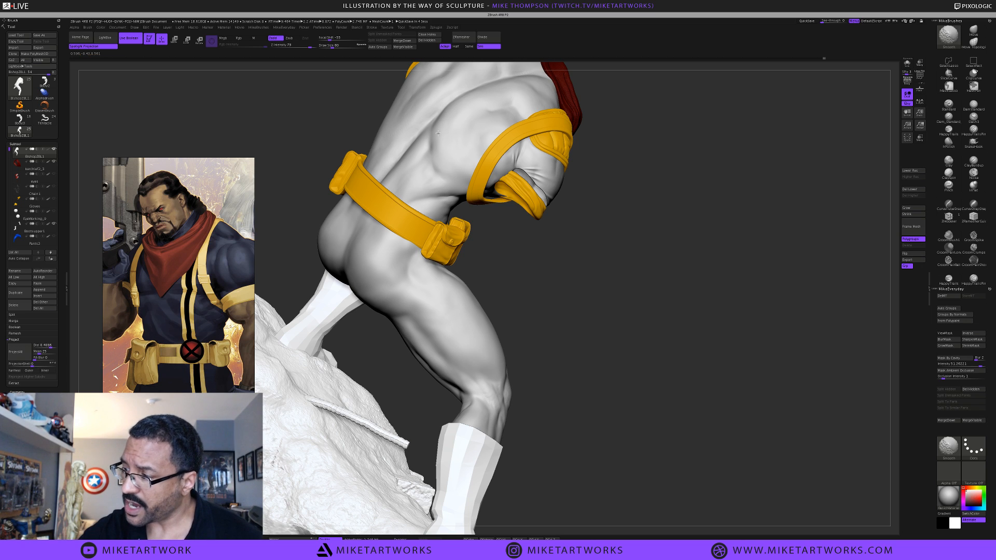
key(ctrl+s)
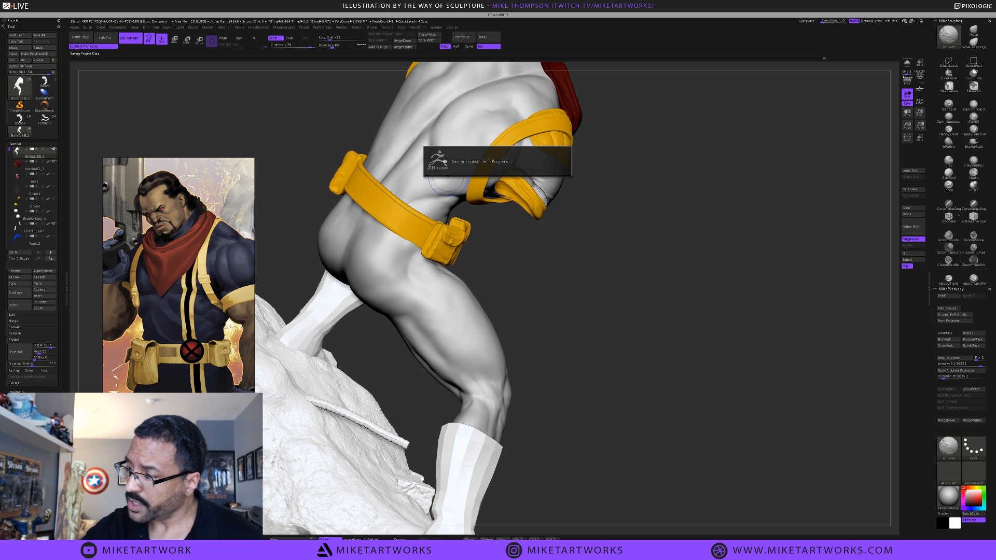
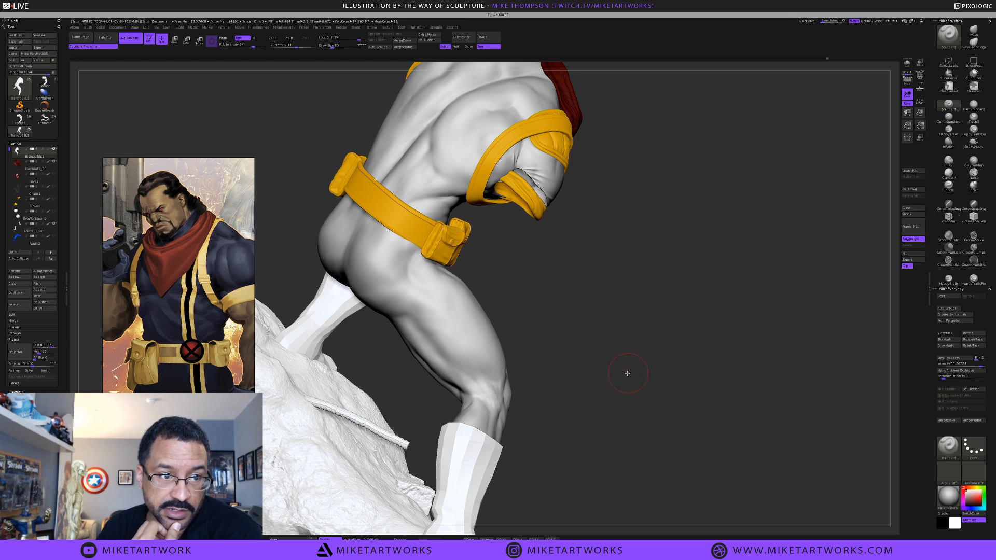
Refine and smooth the muscle forms around the extended leg's knee and lower thigh from the side
drag(625, 390, 589, 387)
key(s)
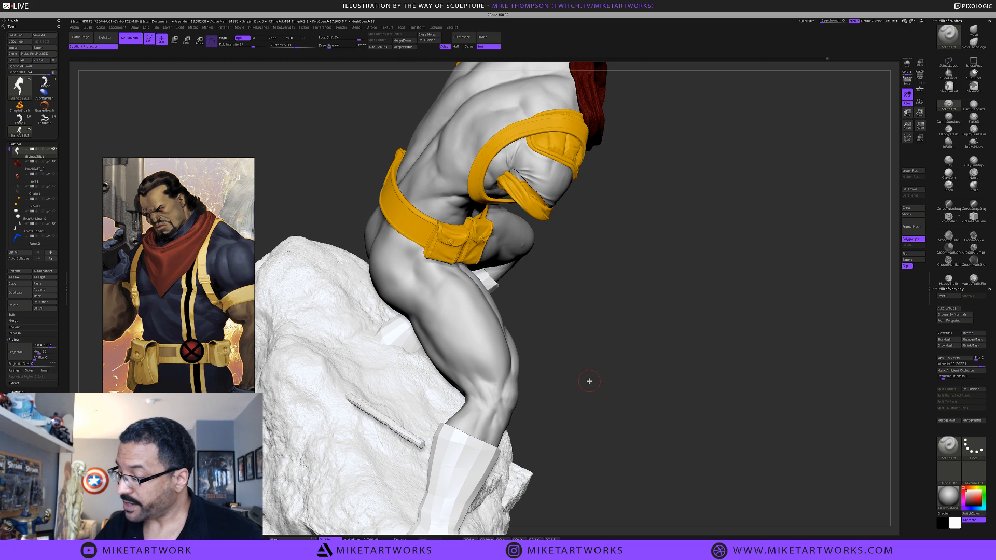
key(shift)
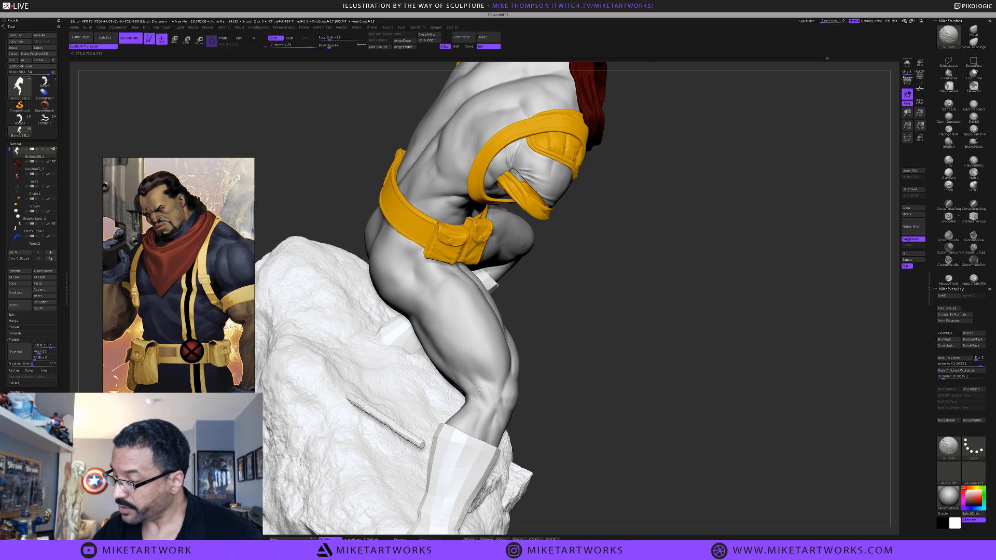
shift+drag(485, 400, 493, 400)
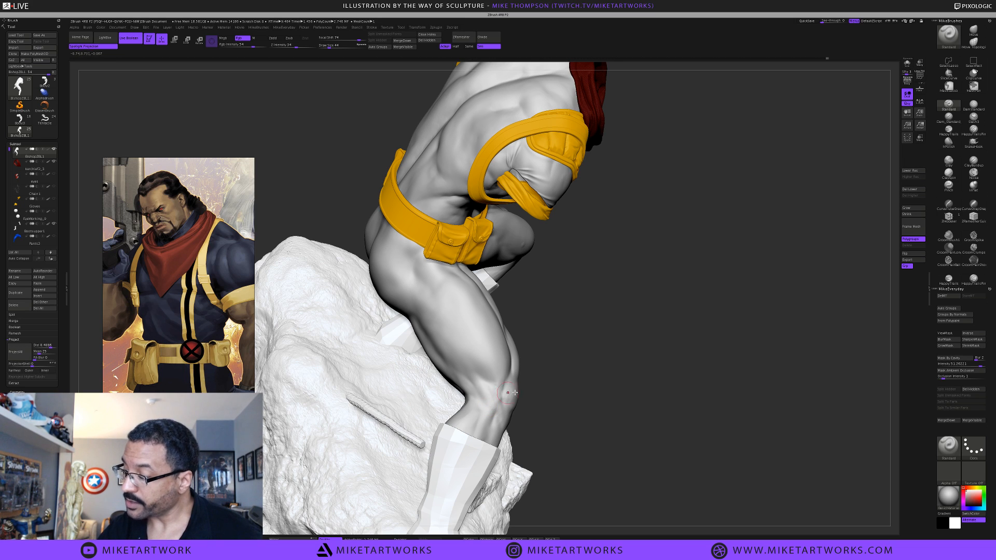
key(shift)
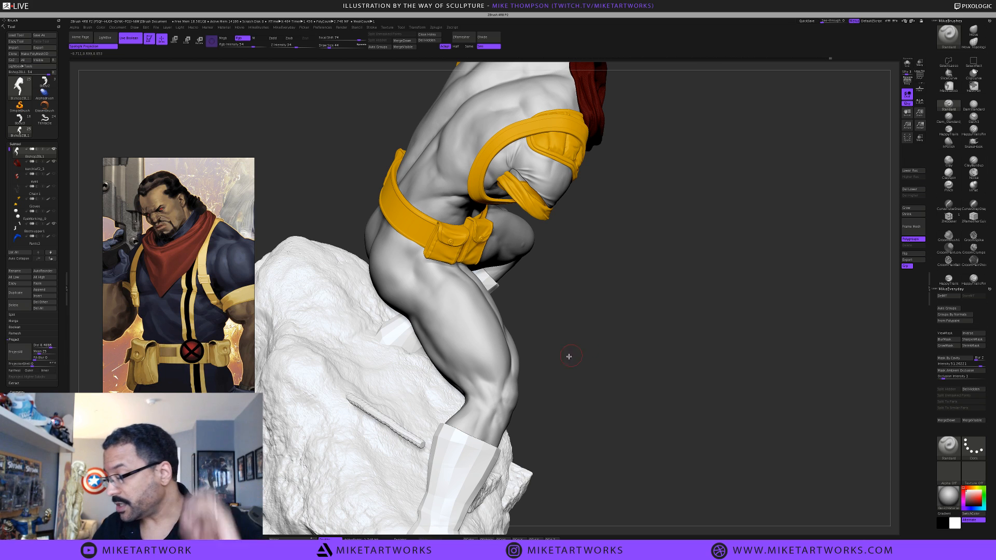
key(shift)
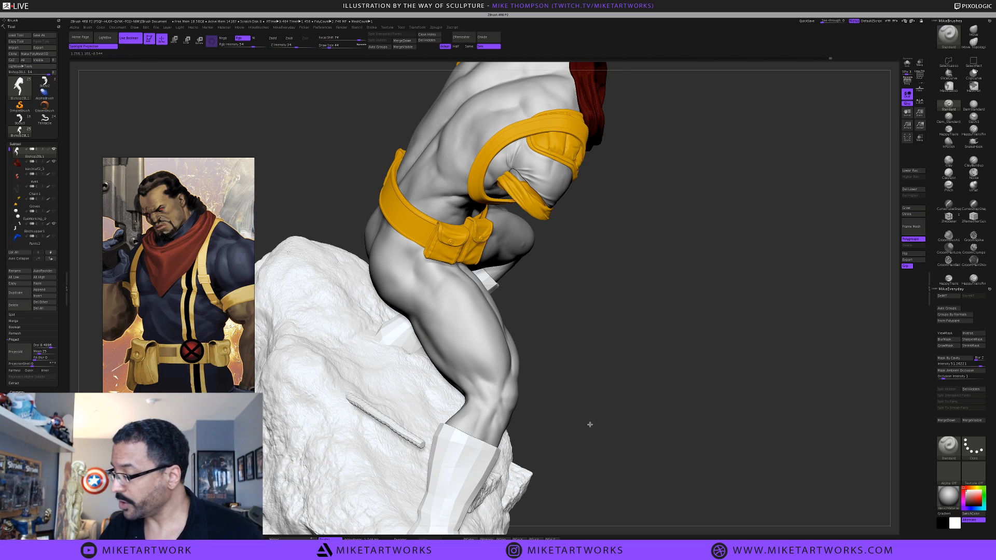
Refine and smooth the front thigh muscles of the extended and bent legs, including the area below the belt
drag(589, 422, 601, 412)
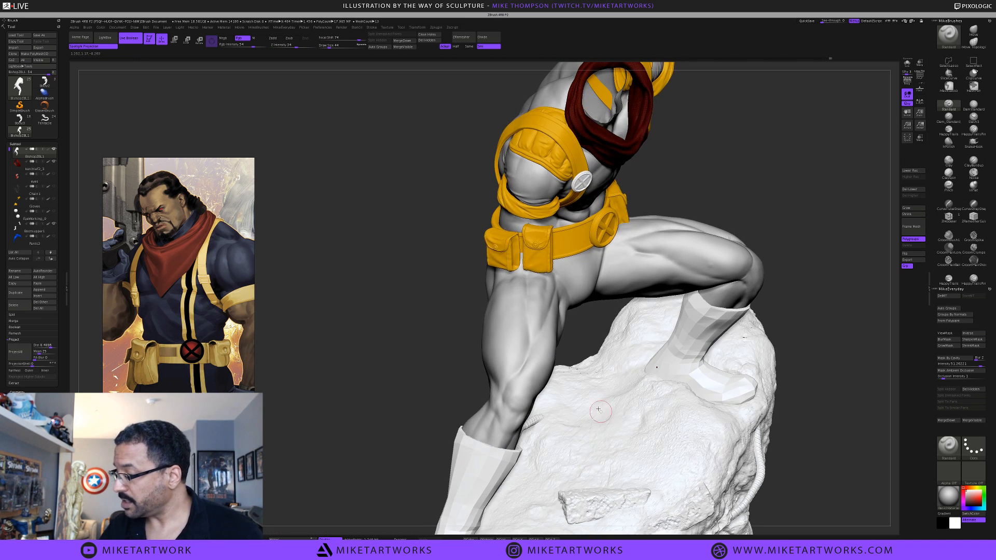
key(shift)
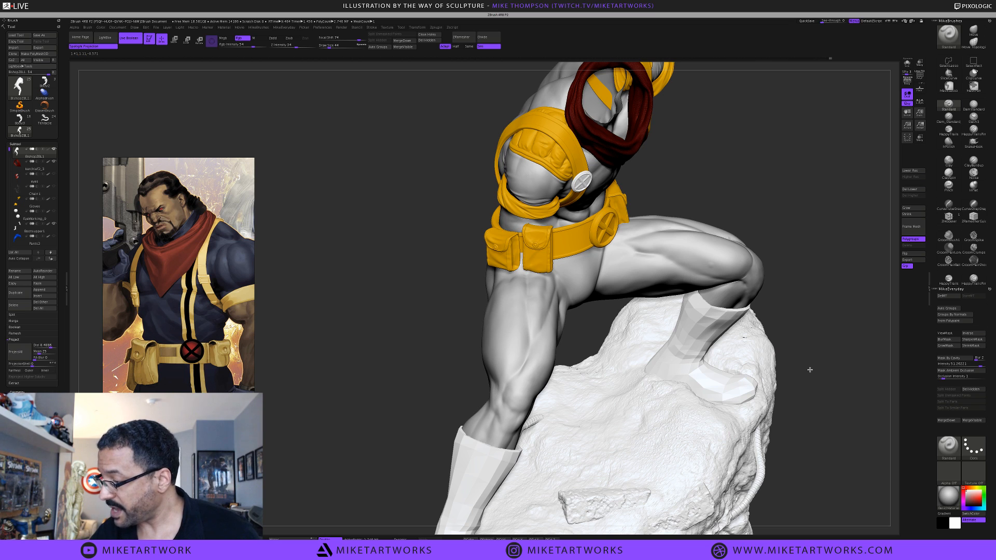
mouse_move(809, 363)
mouse_down()
mouse_move(820, 349)
mouse_move(785, 315)
mouse_up()
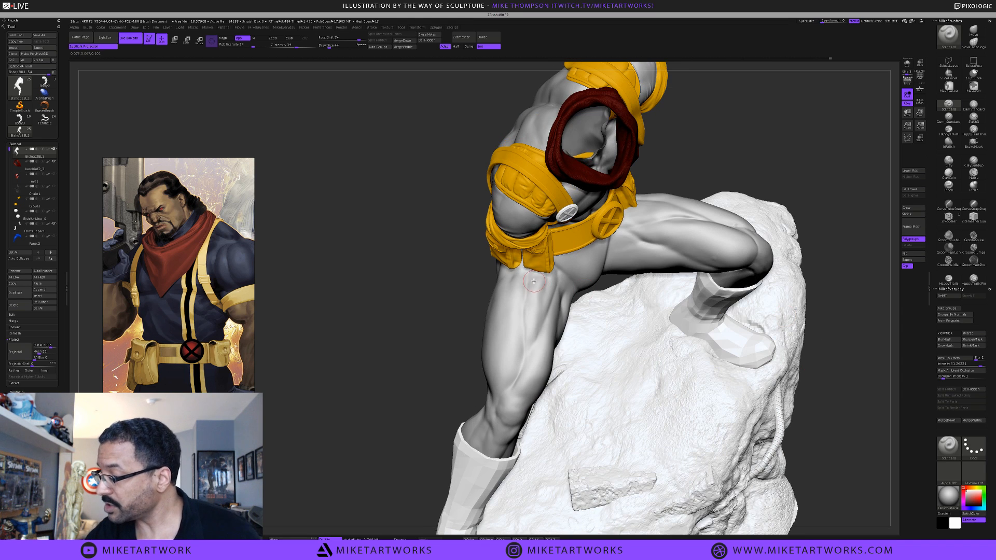
key(shift)
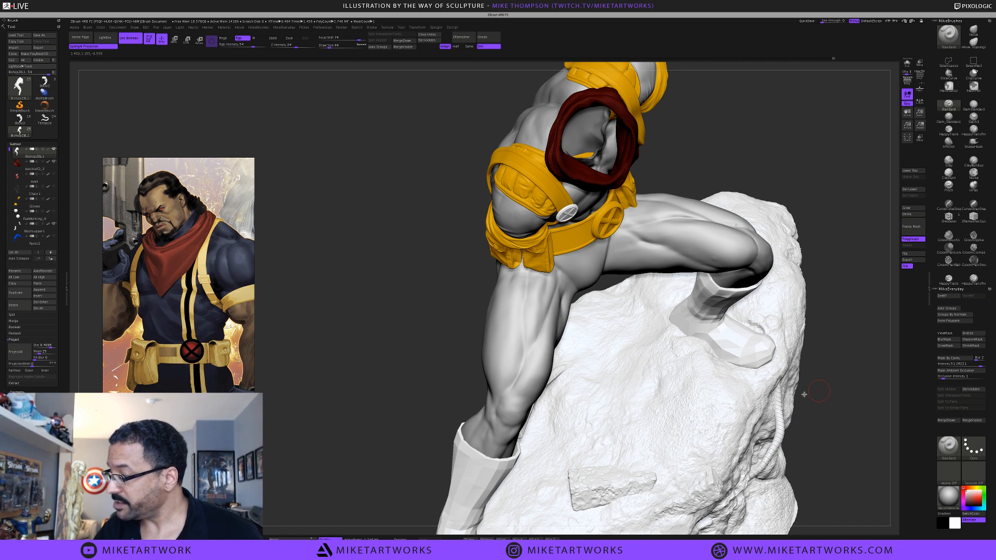
drag(806, 392, 818, 395)
key(shift)
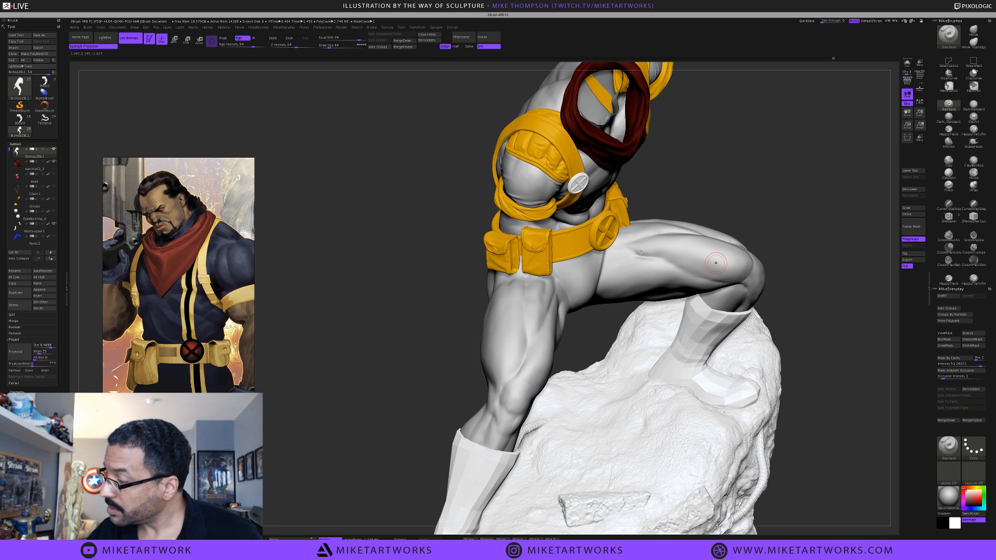
key(shift)
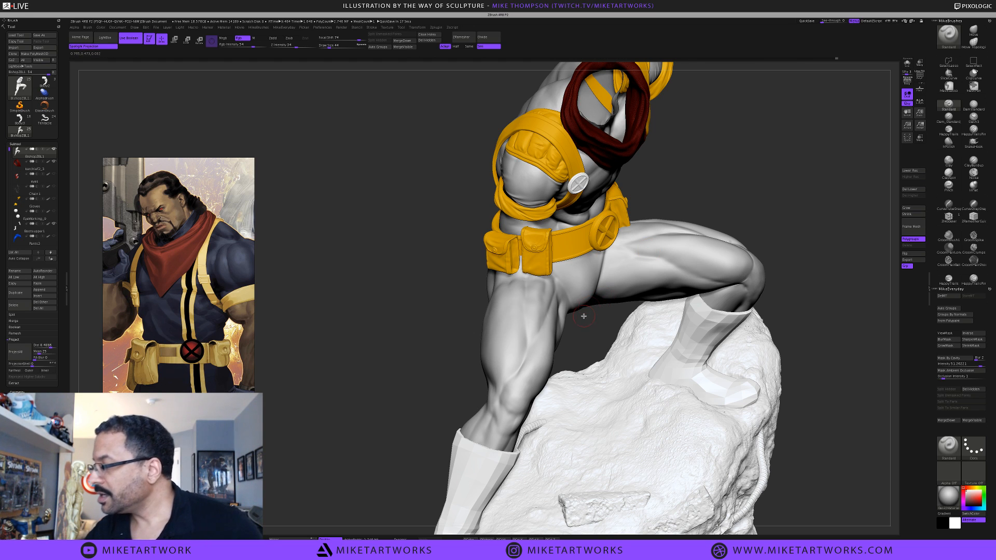
key(shift)
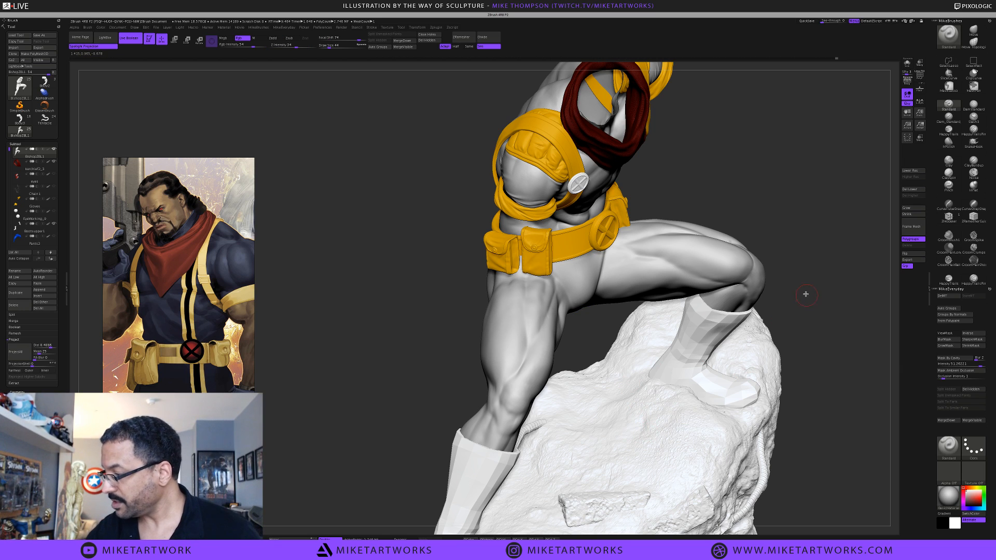
Switch to the Move brush with a larger draw size and check the legs and torso from several angles
alt+drag(800, 280, 802, 360)
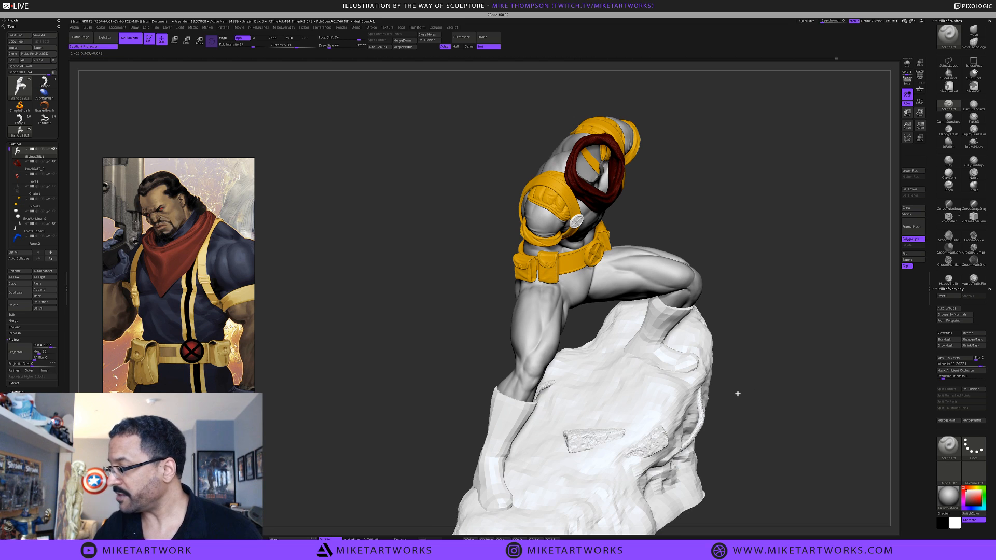
alt+drag(750, 401, 891, 171)
key(b)
key(m)
key(v)
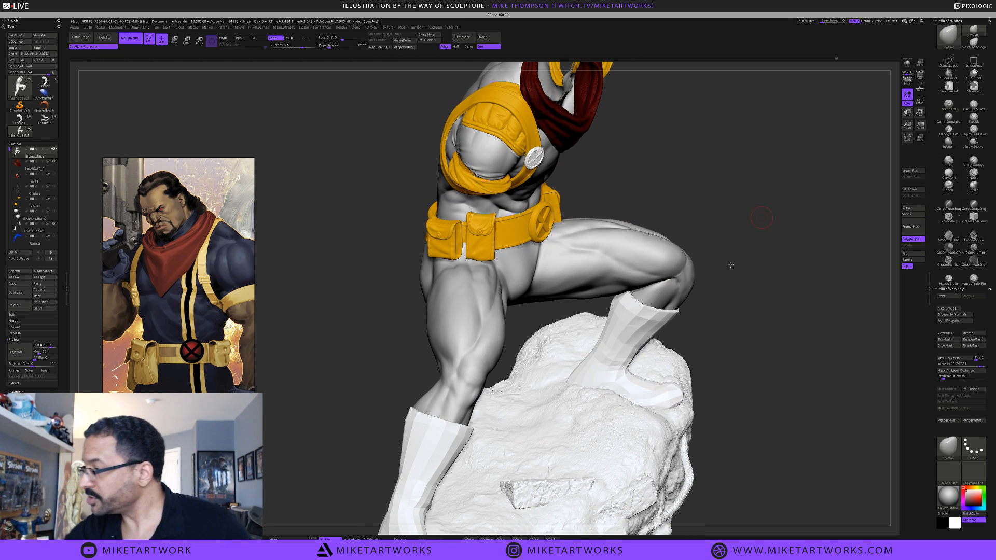
key(s)
drag(719, 338, 722, 338)
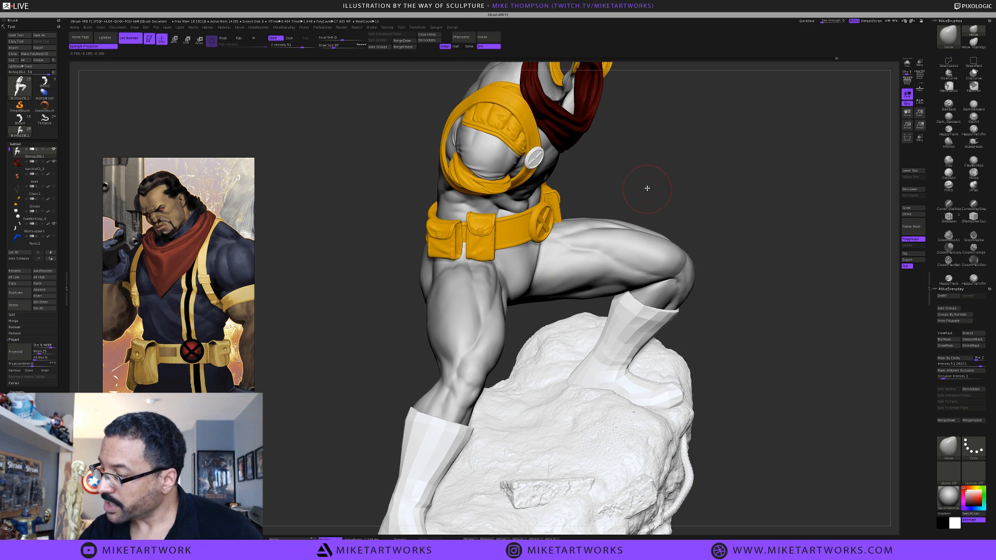
drag(650, 191, 656, 182)
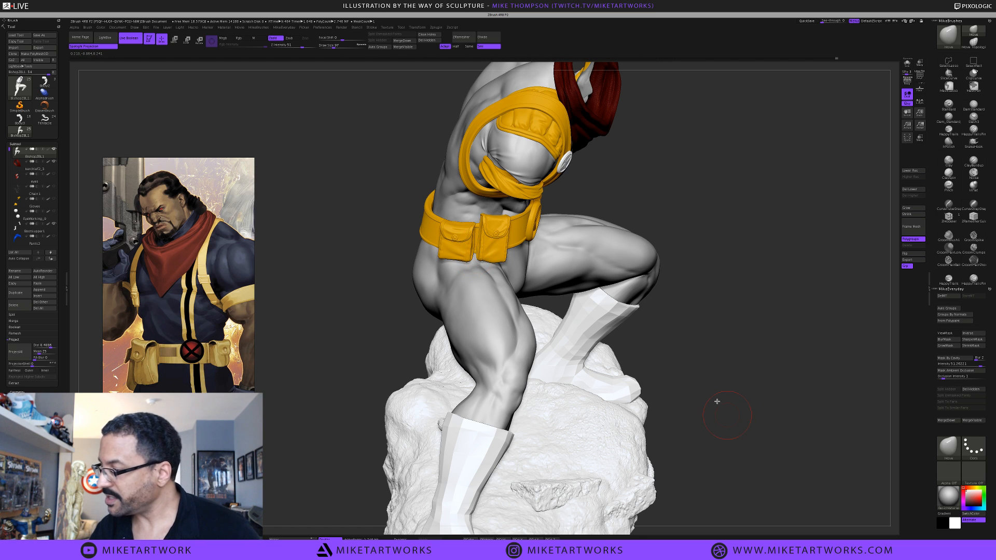
mouse_move(715, 402)
mouse_down()
mouse_move(733, 405)
mouse_move(756, 440)
mouse_move(792, 429)
mouse_move(756, 423)
mouse_move(775, 426)
mouse_move(767, 435)
mouse_move(743, 400)
mouse_up()
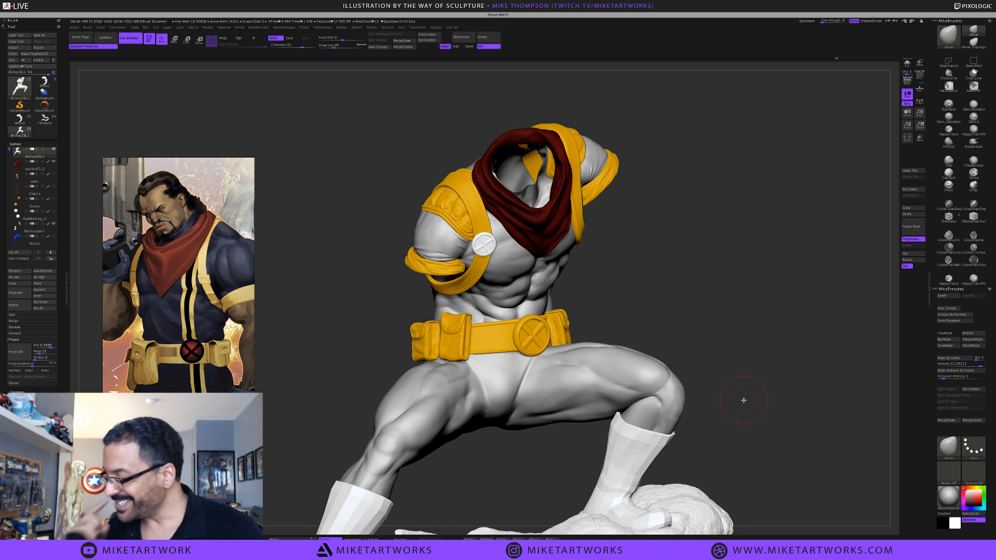
drag(657, 298, 632, 258)
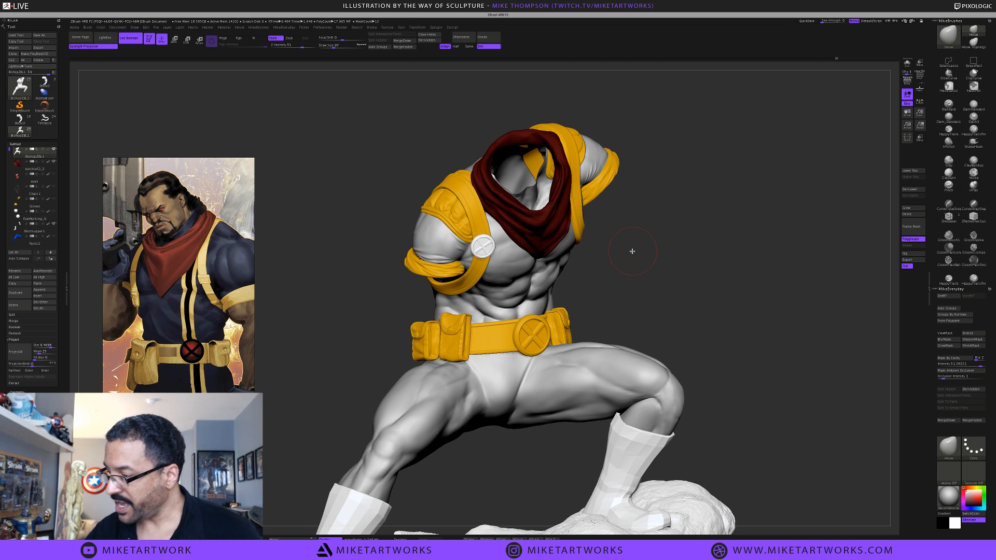
mouse_move(632, 251)
mouse_down()
mouse_move(636, 243)
mouse_move(622, 255)
mouse_move(642, 238)
mouse_move(629, 263)
mouse_move(663, 228)
mouse_up()
Make the red neckerchief the active subtool and isolate it in the view
alt+click(588, 200)
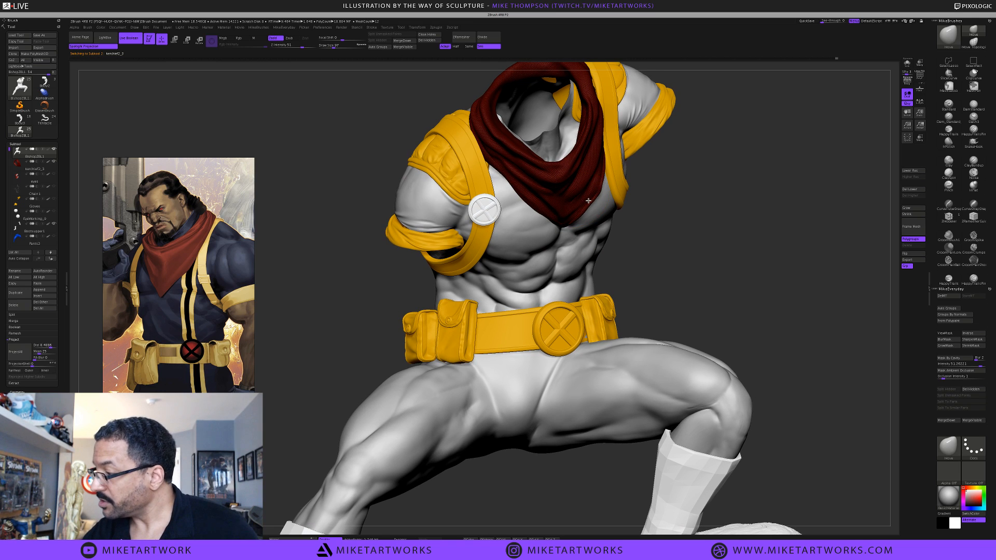
click(907, 65)
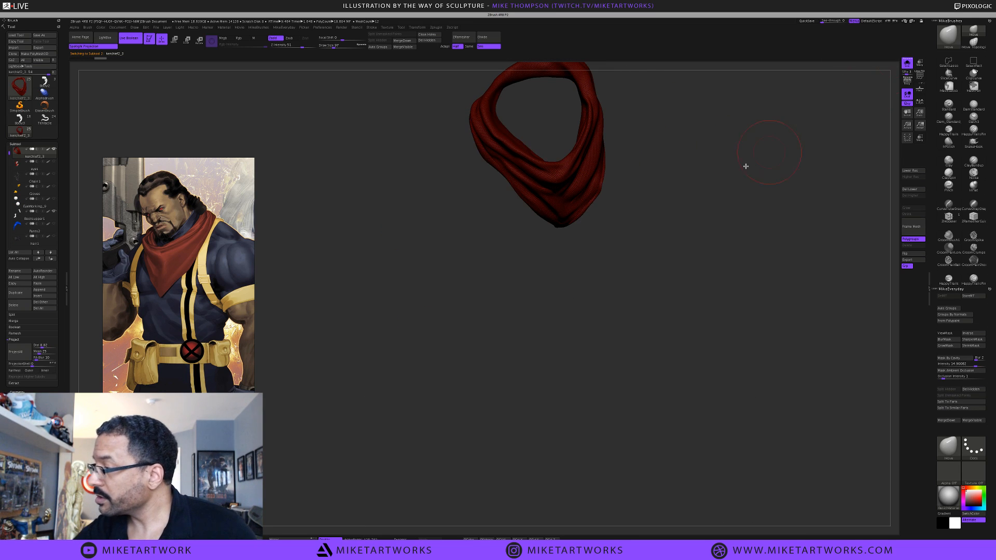
mouse_move(684, 223)
alt+mouse_down()
mouse_move(616, 372)
mouse_move(618, 432)
mouse_move(613, 304)
mouse_move(655, 333)
mouse_move(685, 372)
mouse_move(673, 378)
mouse_move(682, 368)
mouse_move(674, 356)
alt+mouse_up()
Lower the neckerchief to its lowest subdivision level and turn off its polypaint display
key(s)
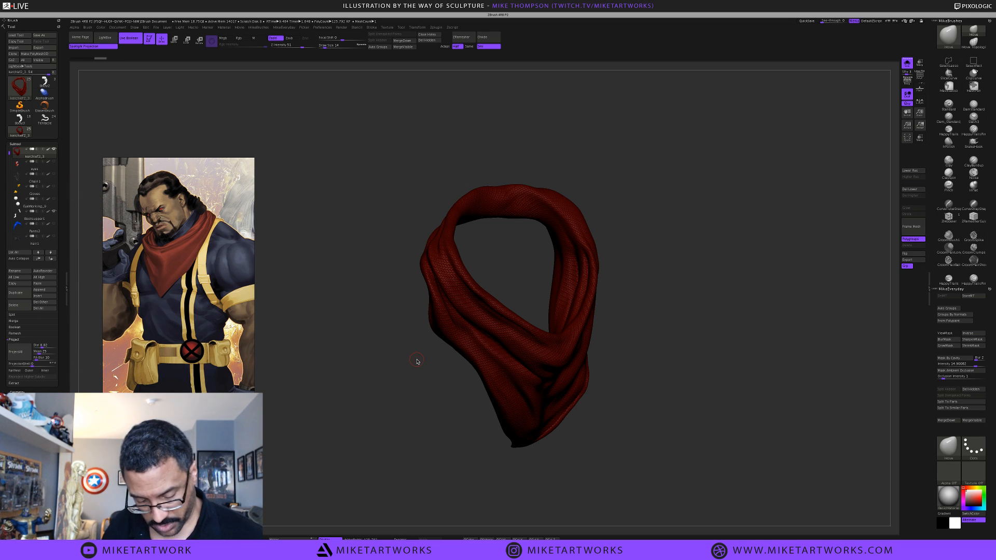
key(shift+d)
key(shift+d)
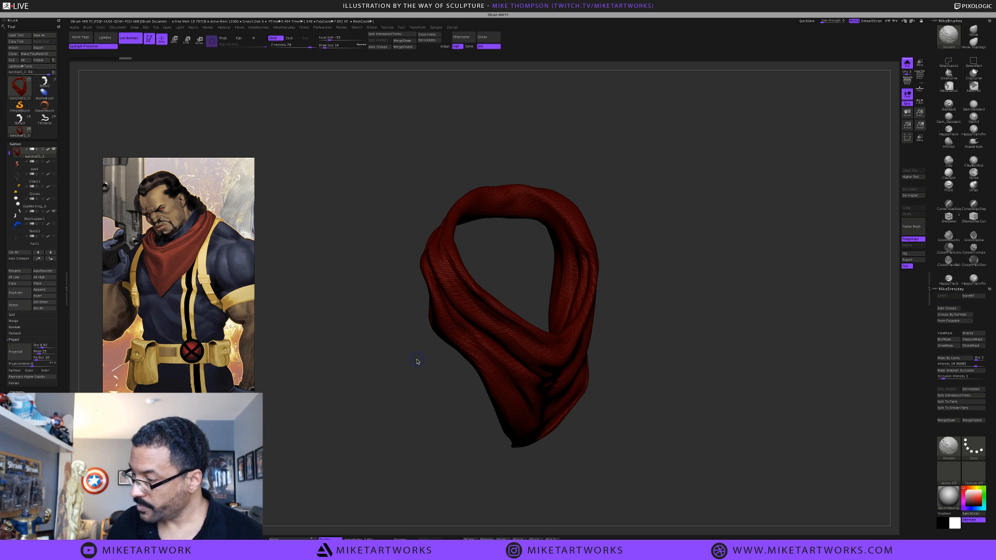
click(48, 149)
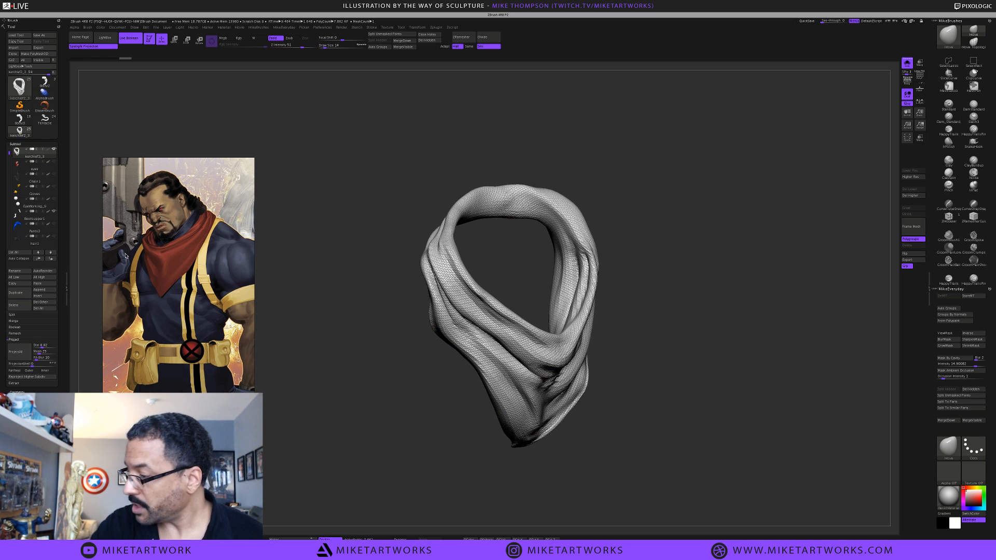
drag(636, 398, 771, 347)
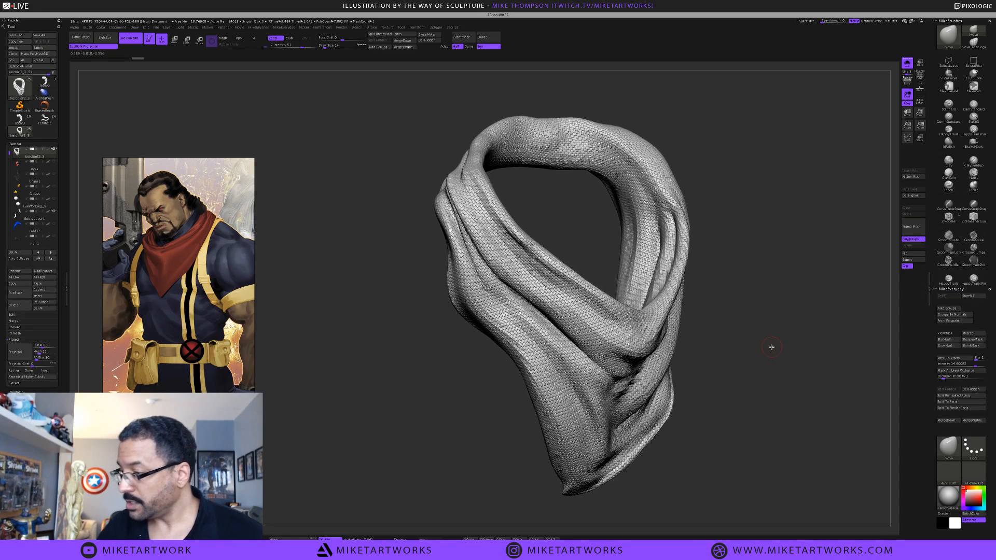
key(shift)
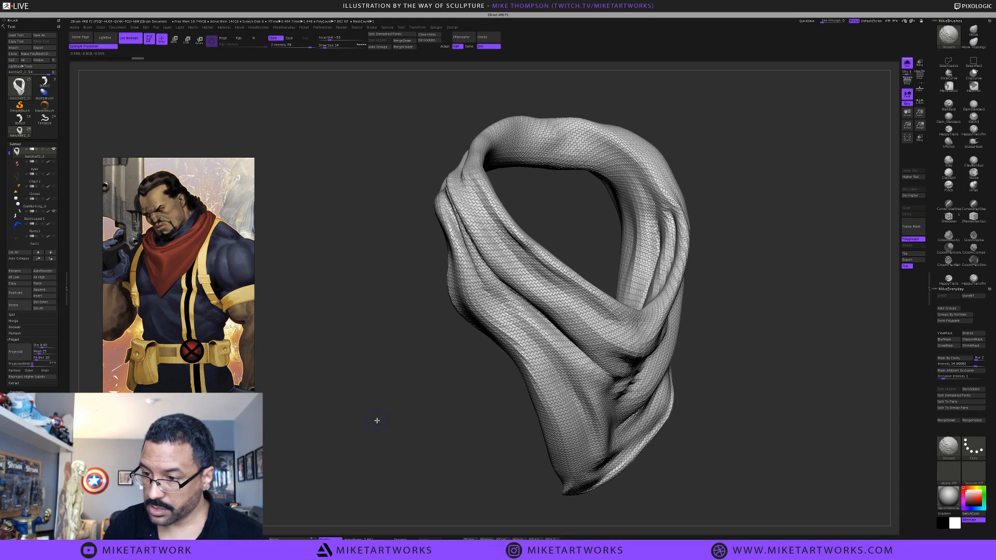
Flatten the neckerchief to its UV layout with Morph UV and show its polygroup wireframe to examine the cloth pieces
click(20, 143)
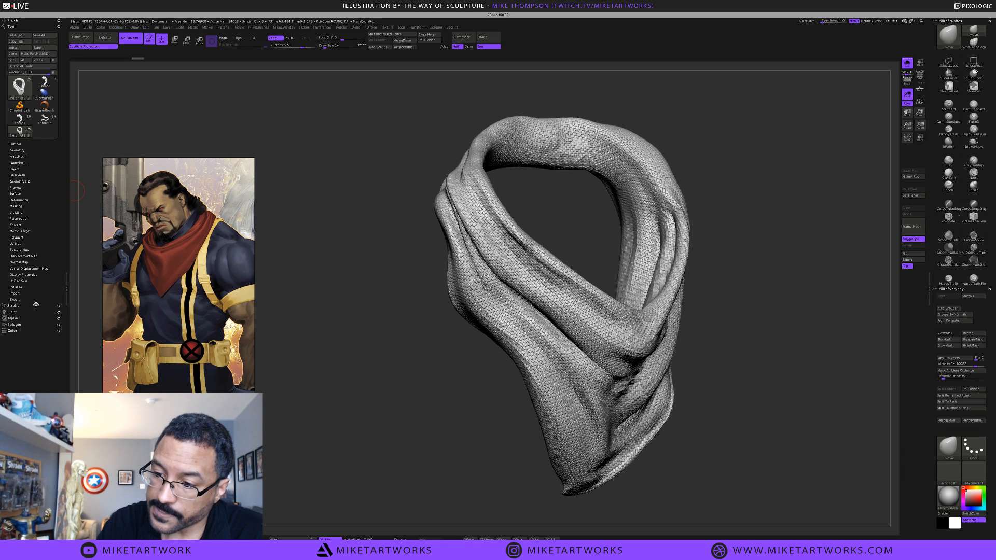
click(19, 243)
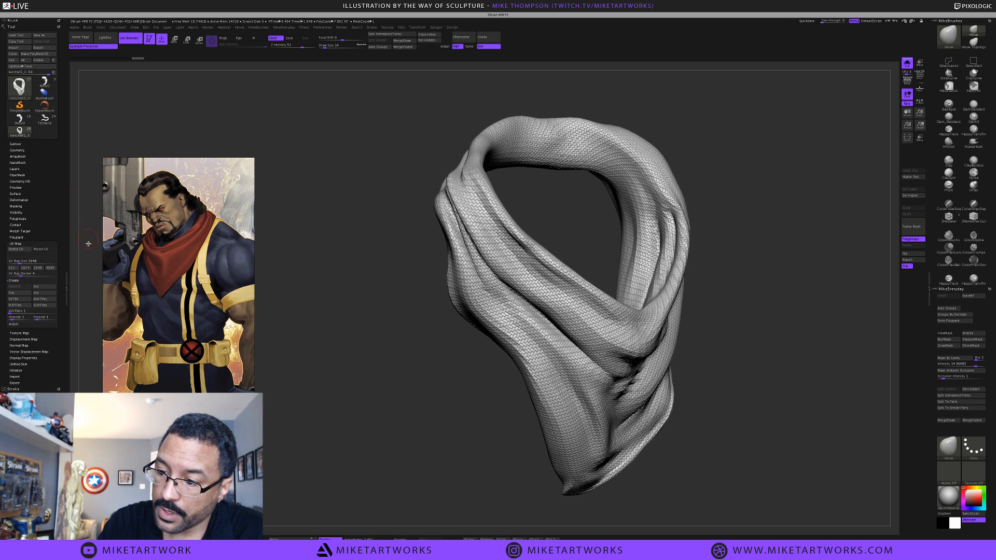
click(41, 249)
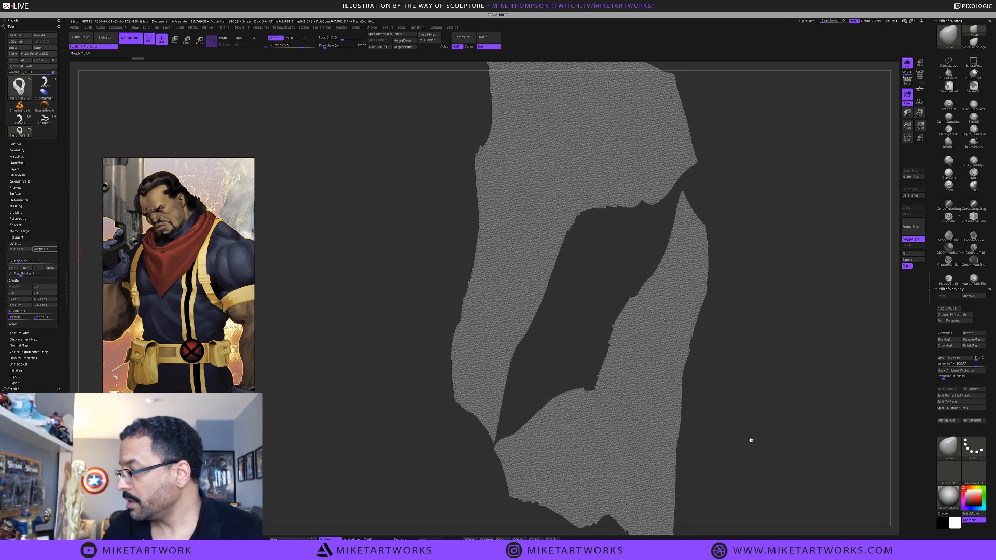
key(space)
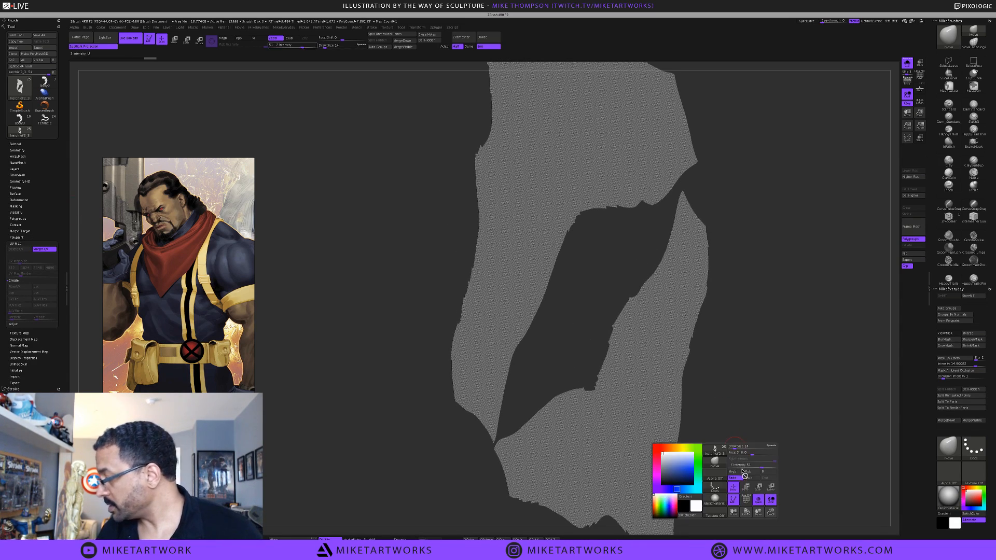
key(shift+f)
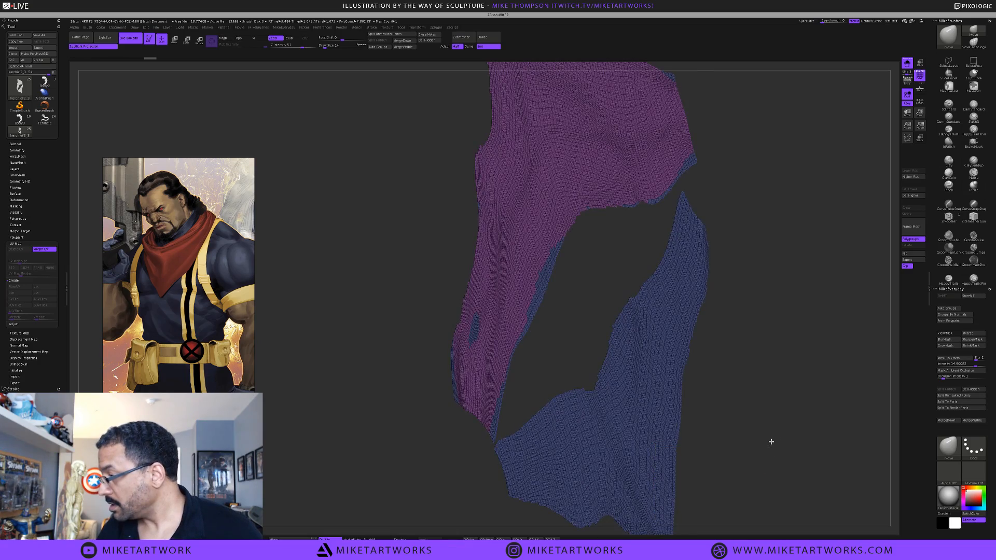
drag(771, 441, 692, 417)
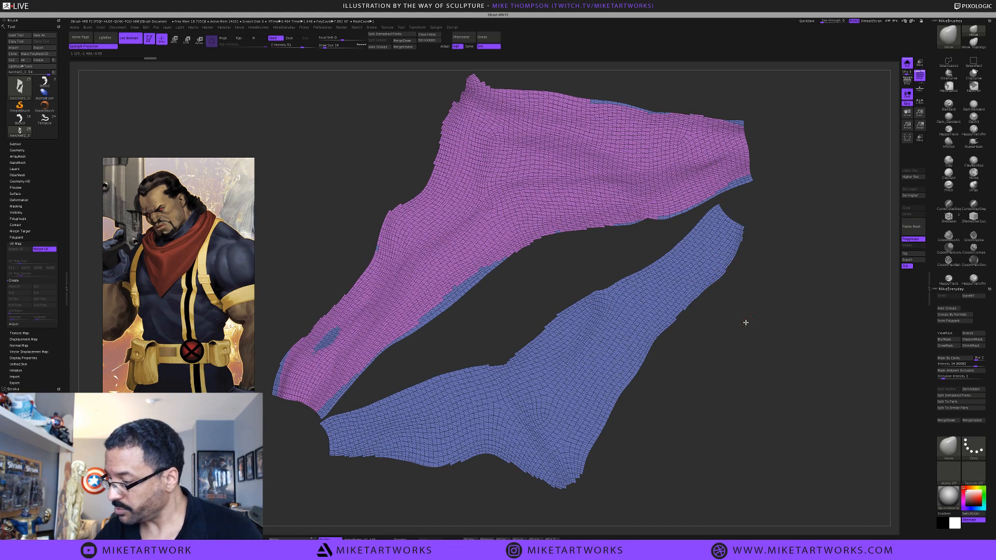
drag(746, 322, 746, 323)
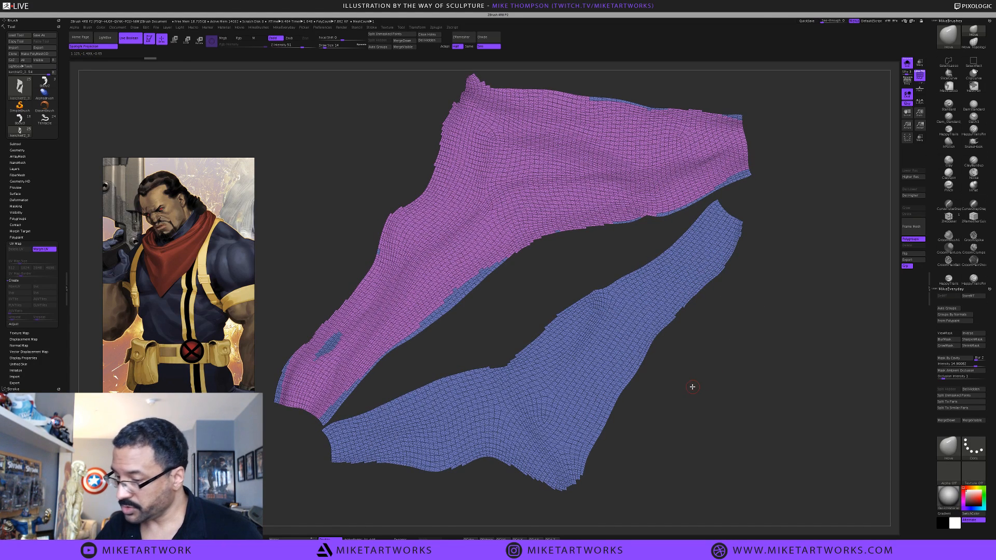
Return the neckerchief from its flat UV layout to its 3D shape and turn off its surface noise
click(48, 249)
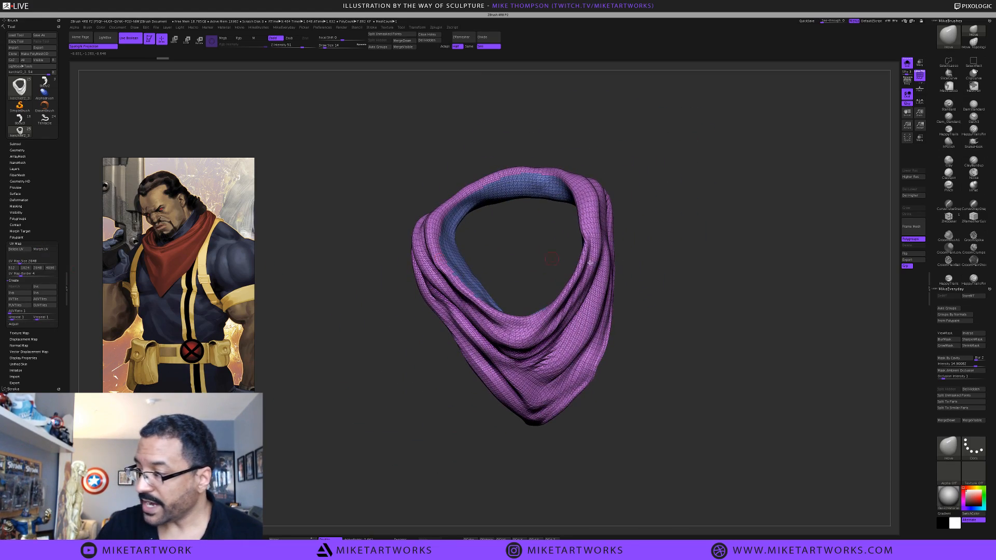
drag(692, 327, 688, 294)
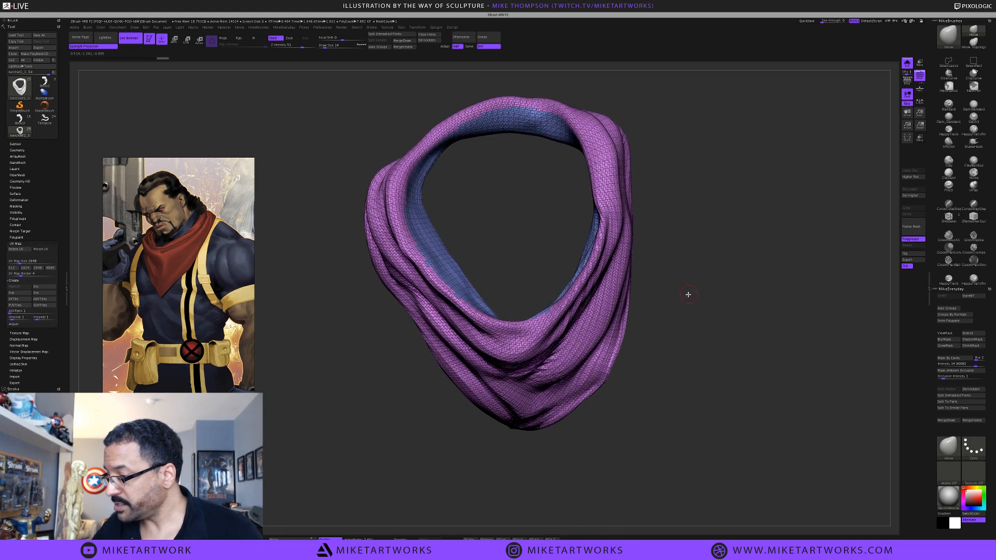
click(21, 194)
click(21, 200)
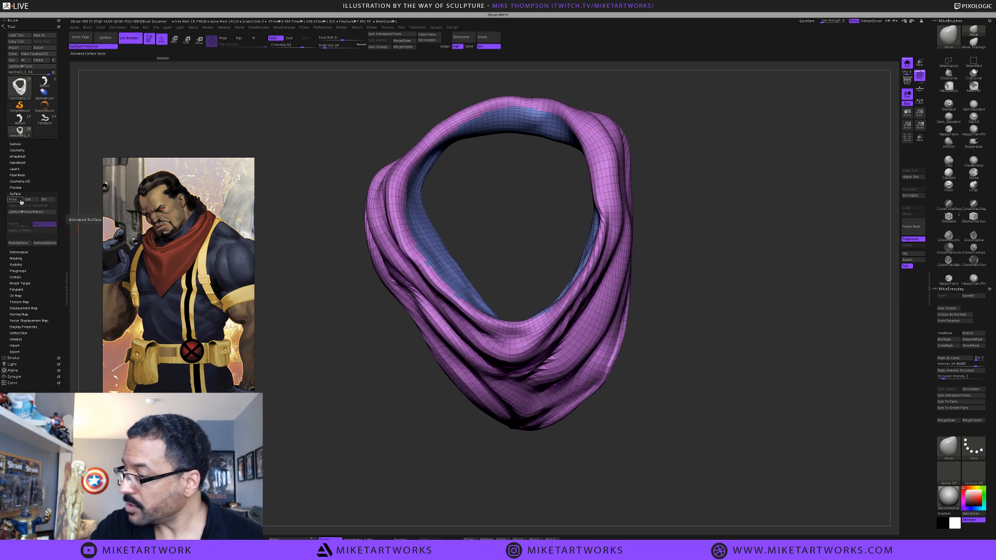
mouse_move(695, 318)
mouse_down()
mouse_move(685, 353)
mouse_move(700, 337)
mouse_up()
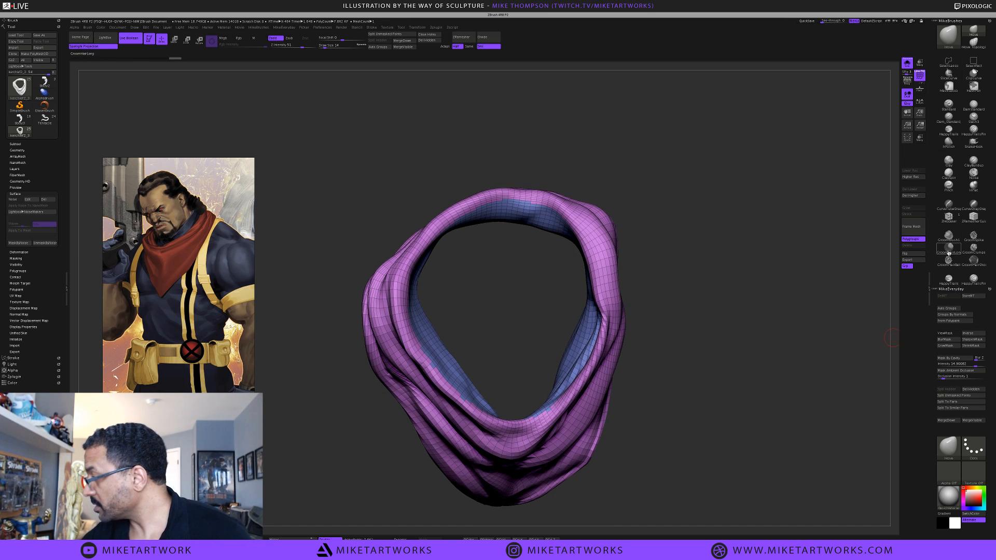
Set the ZModeler brush to the PolyGroup action on Polyloop targets and try it on the neckerchief's inner edge
click(948, 217)
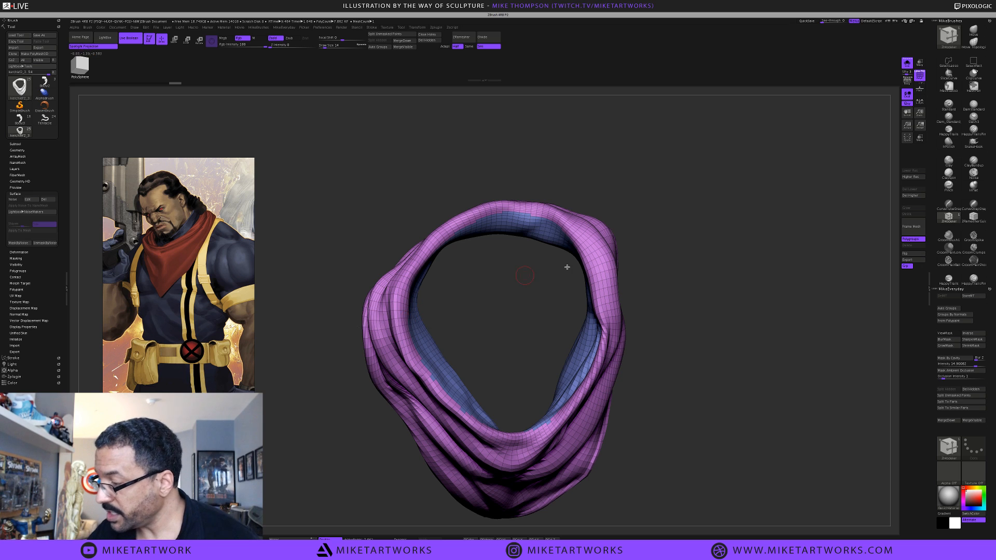
alt+drag(691, 318, 704, 329)
key(s)
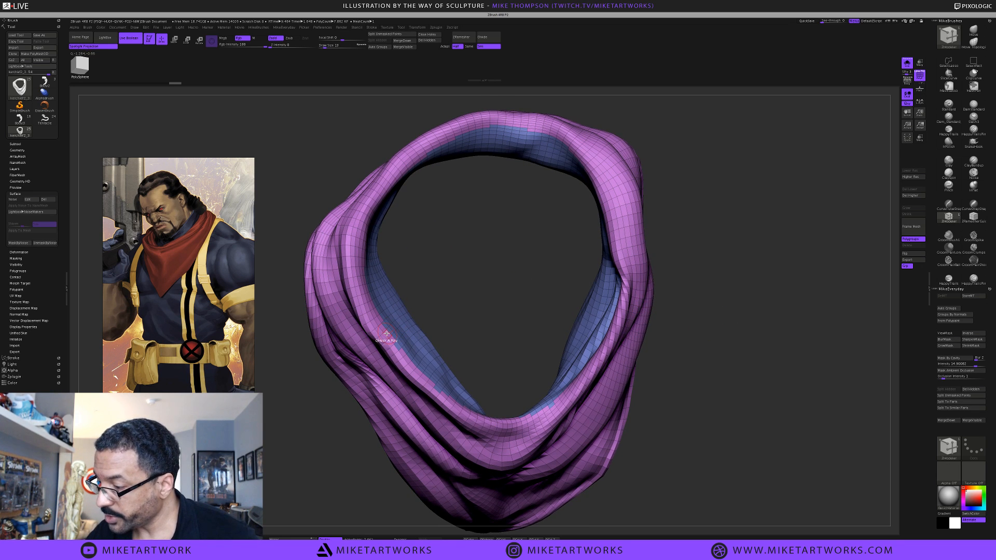
key(space)
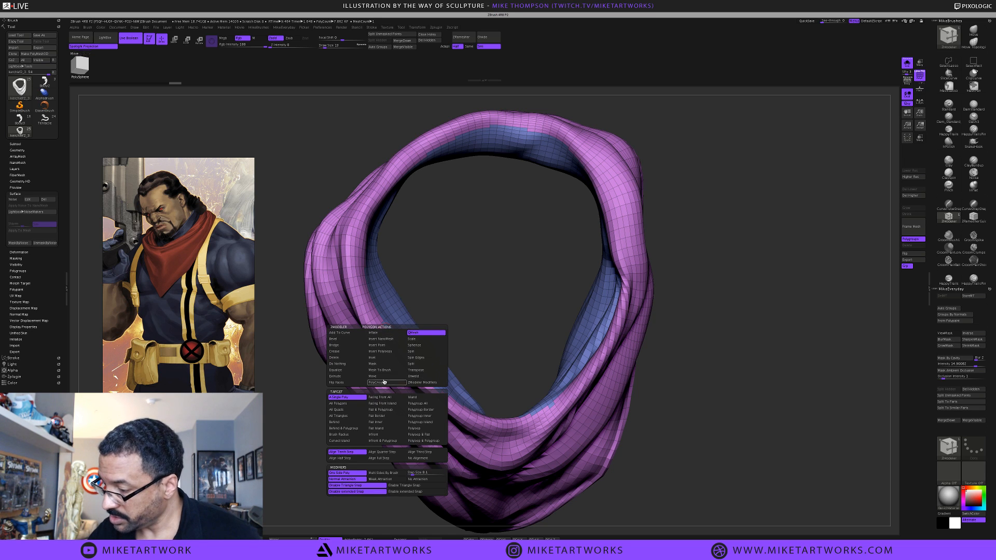
click(385, 382)
click(423, 429)
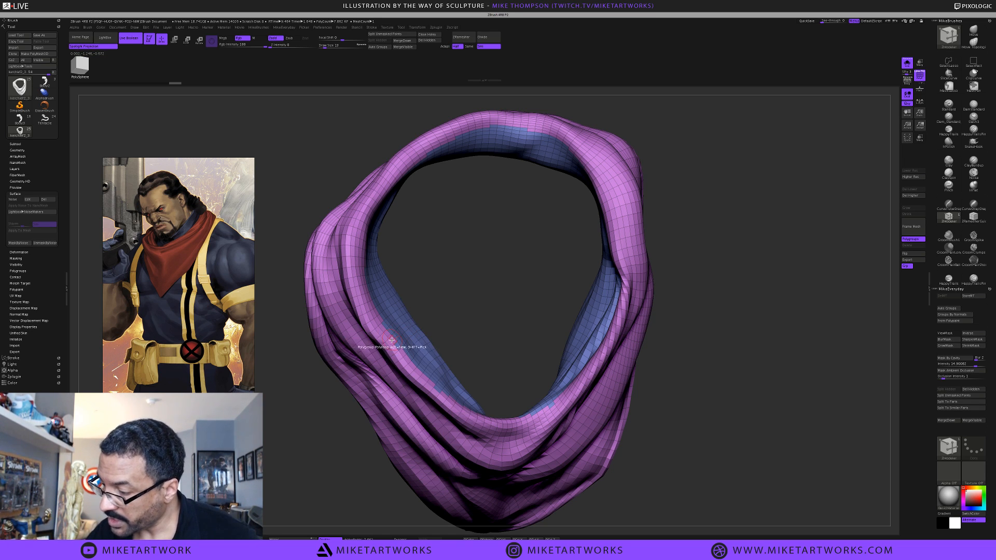
click(391, 339)
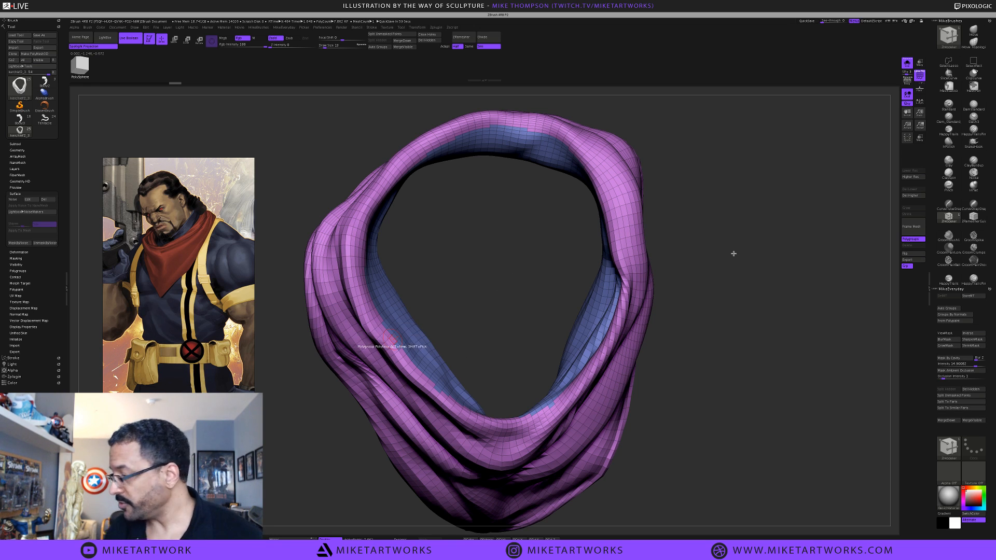
Clone the neckerchief as a separate tool and delete the higher subdivision levels on the copy
click(21, 55)
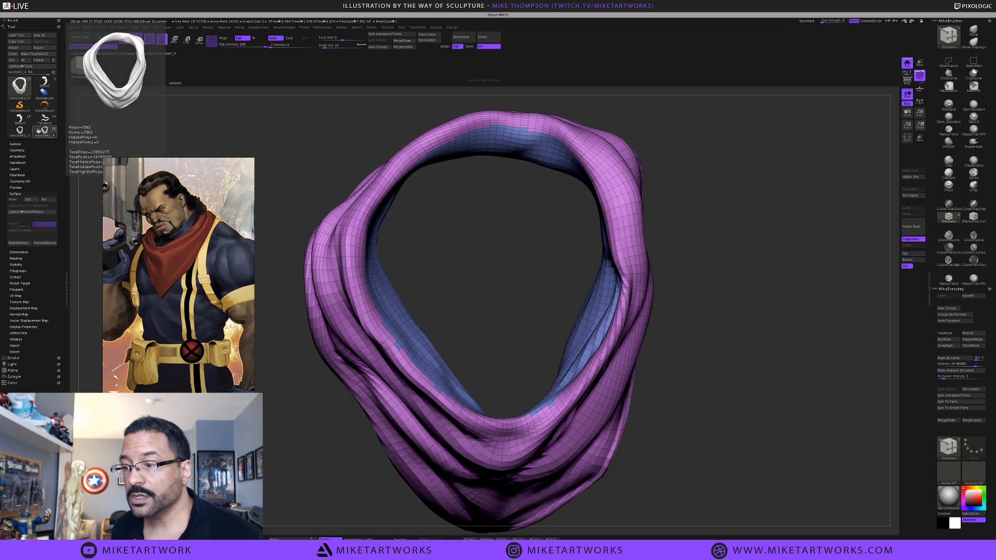
click(20, 132)
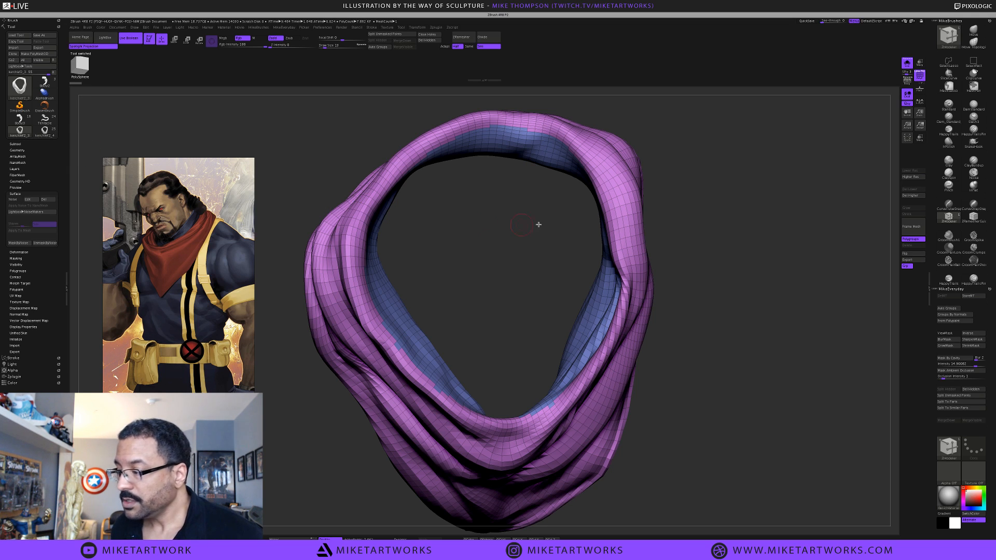
click(912, 196)
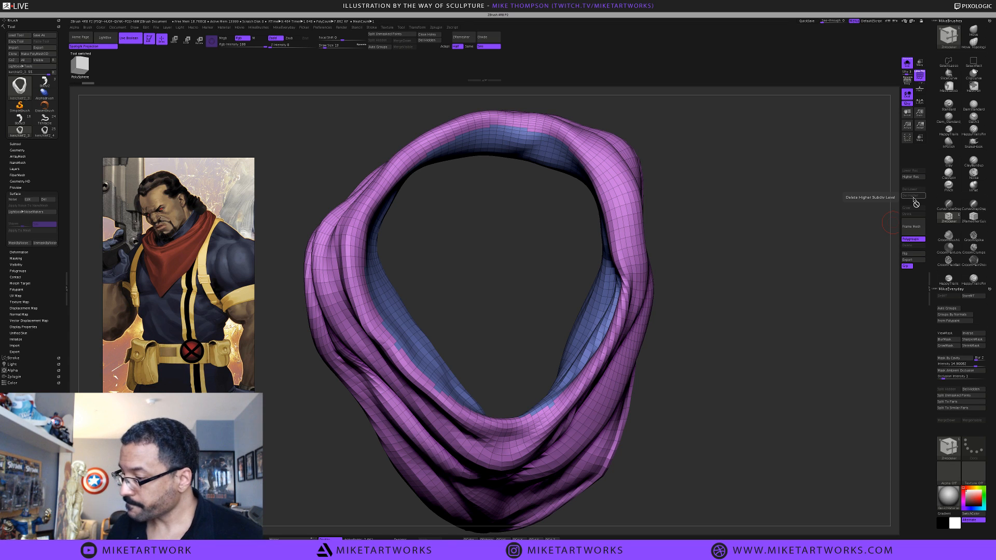
Try to assign polygon loops along the neckerchief's inner edge to a new polygroup, undoing each attempt
drag(698, 328, 674, 327)
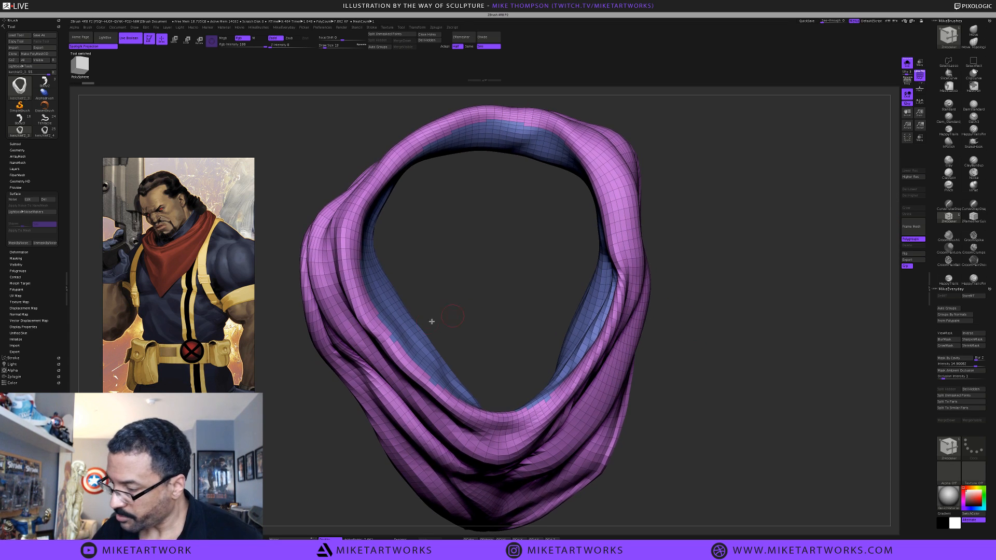
click(379, 327)
key(ctrl+z)
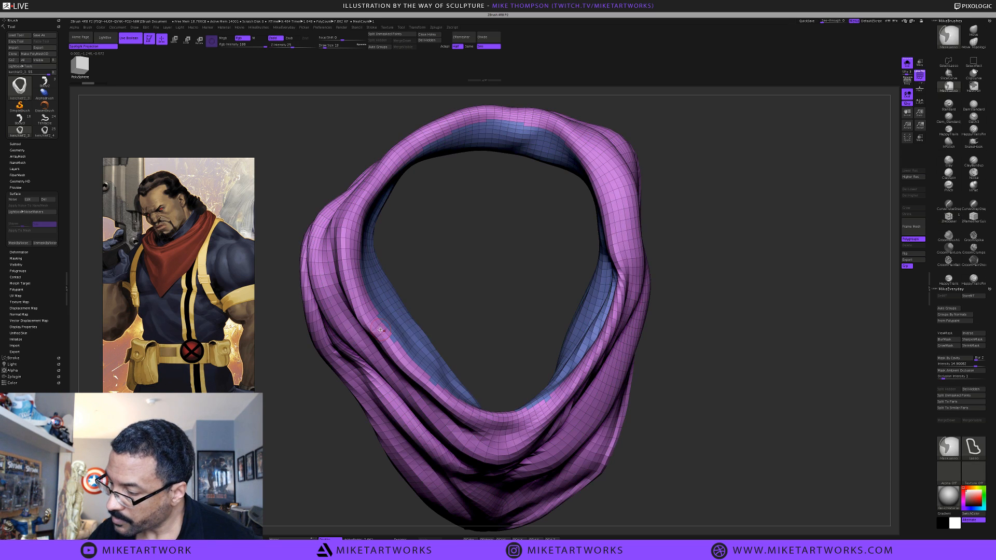
alt+drag(471, 290, 382, 310)
click(382, 310)
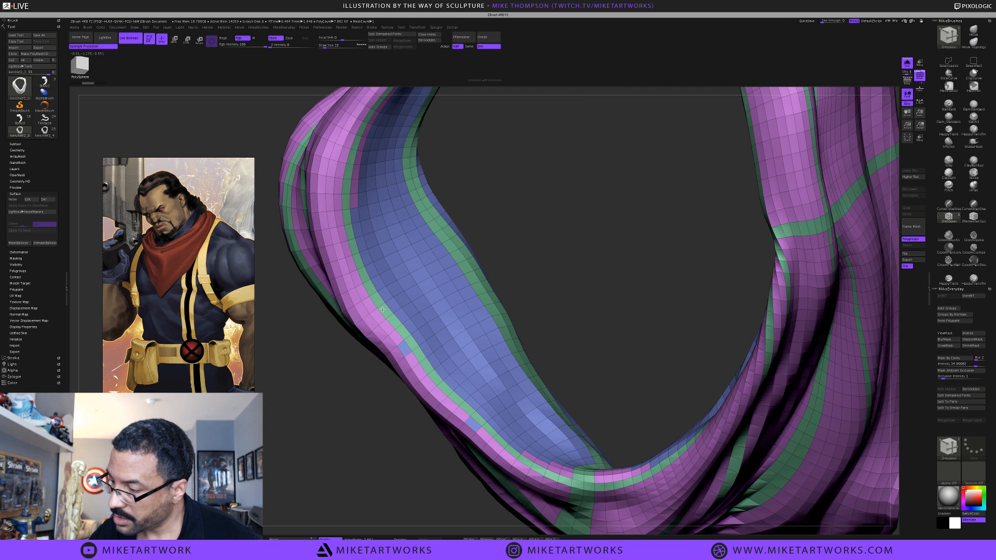
key(ctrl+z)
click(376, 313)
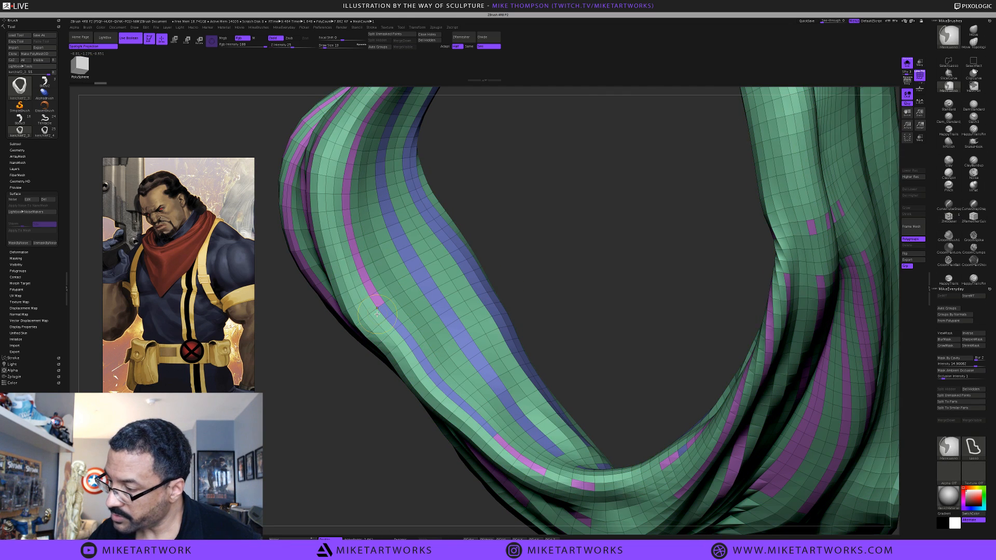
key(ctrl+z)
click(382, 310)
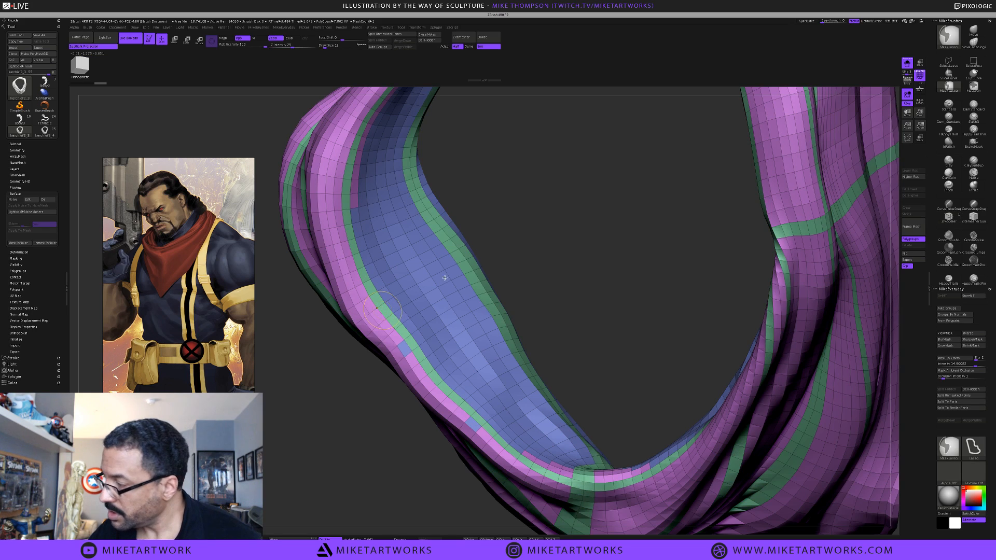
key(ctrl+z)
Examine the neckerchief's topology and the border between its outer and inner polygroups from the front, side and above
drag(577, 244, 547, 216)
key(f)
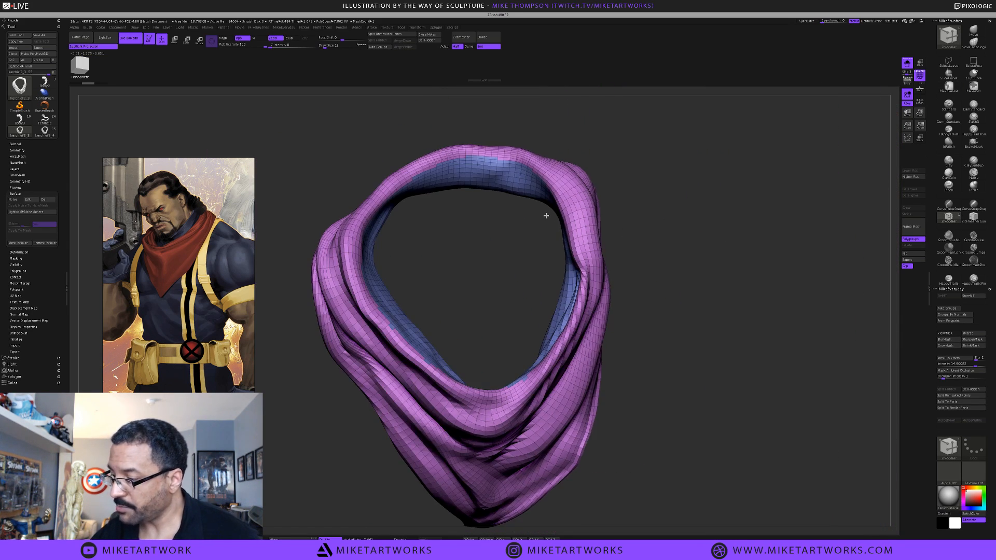
drag(674, 290, 643, 249)
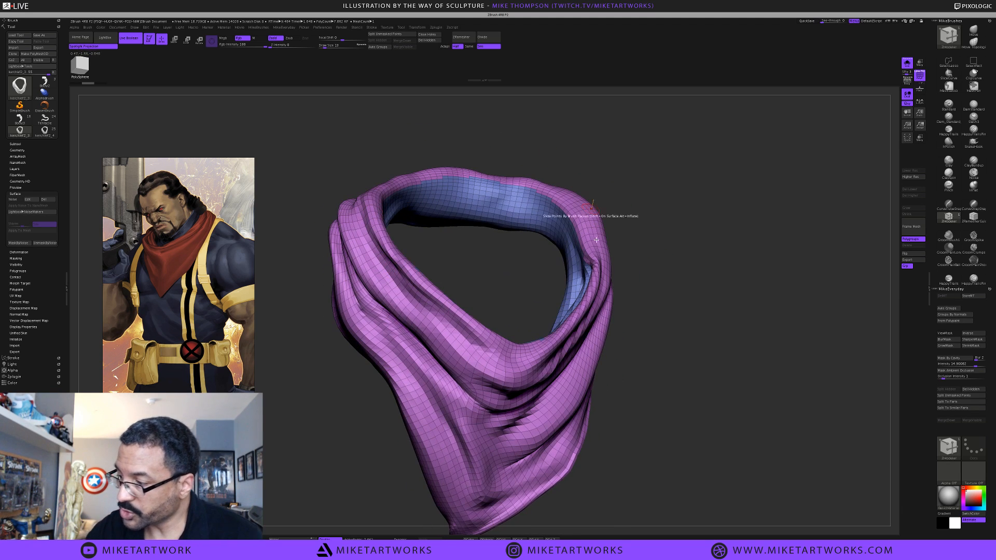
drag(680, 314, 682, 310)
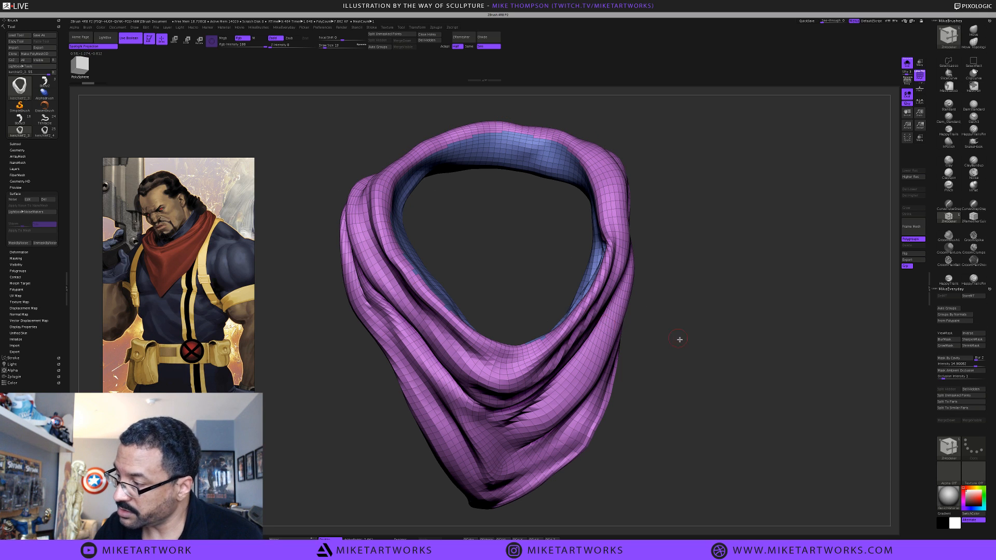
drag(722, 390, 678, 382)
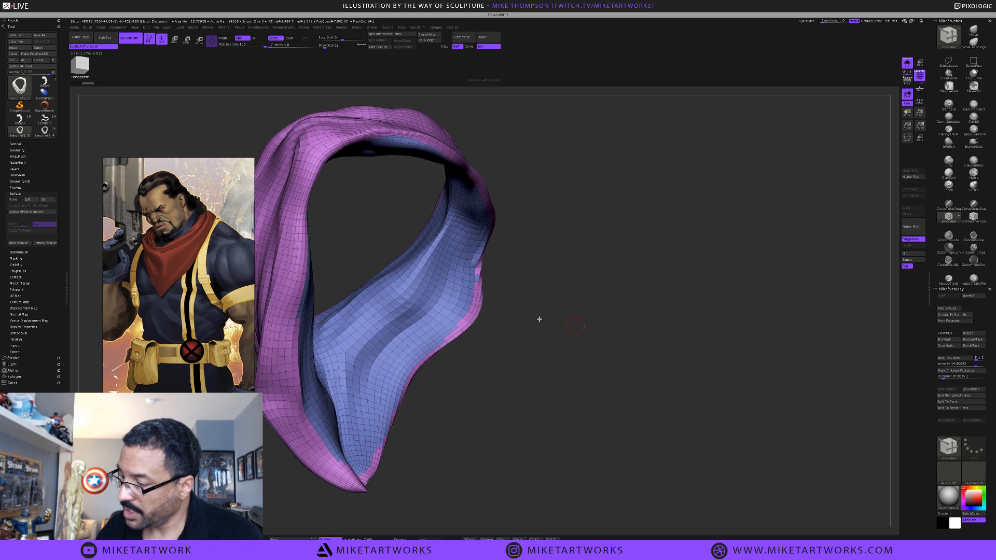
drag(629, 287, 739, 270)
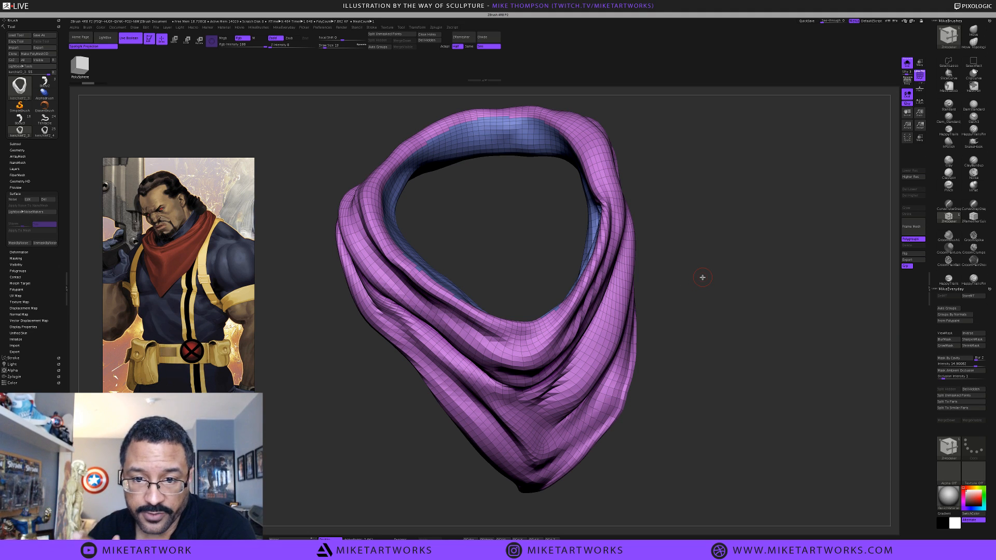
drag(702, 277, 683, 248)
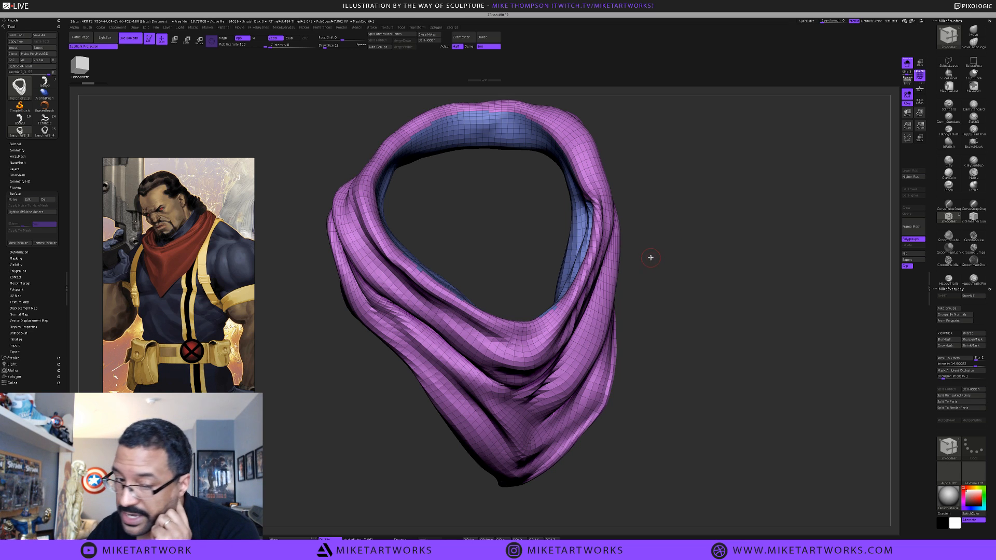
drag(662, 260, 666, 260)
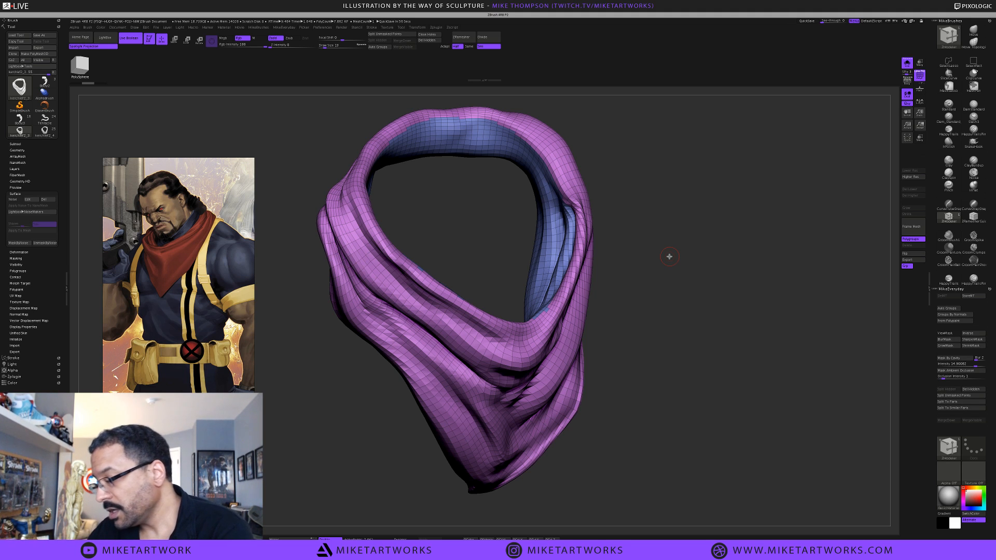
drag(665, 271, 663, 262)
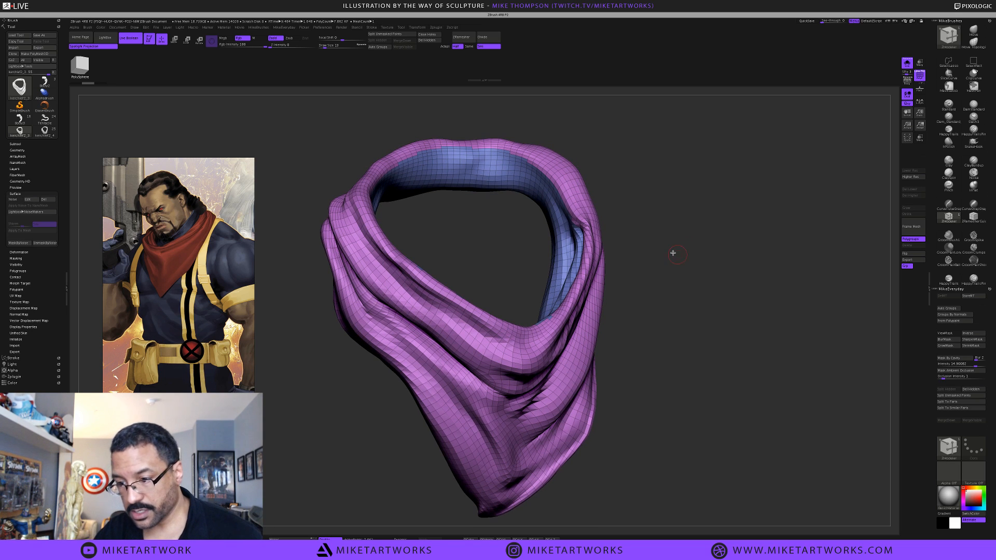
Switch back to the subdivided neckerchief, turn its surface noise on and raise it to the highest subdivision level
click(44, 131)
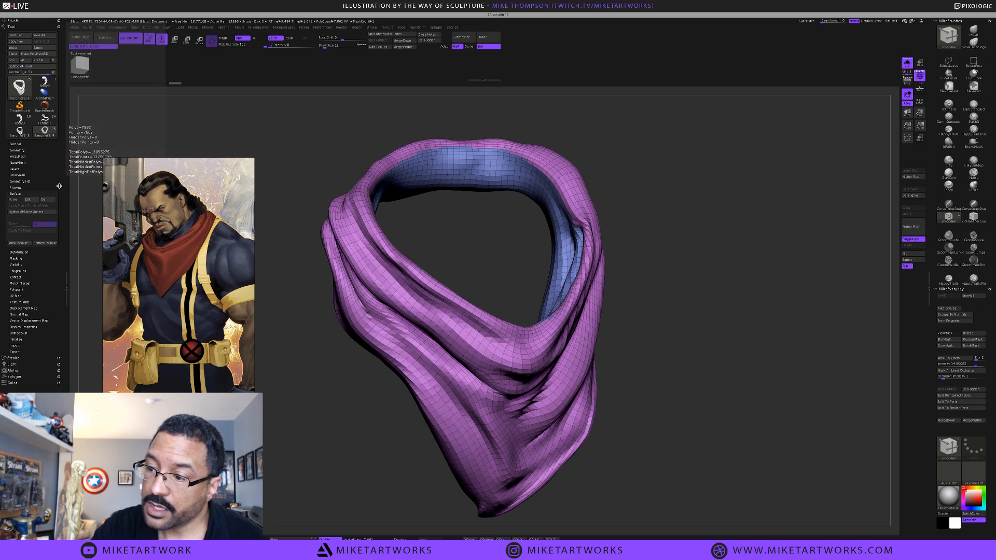
click(16, 199)
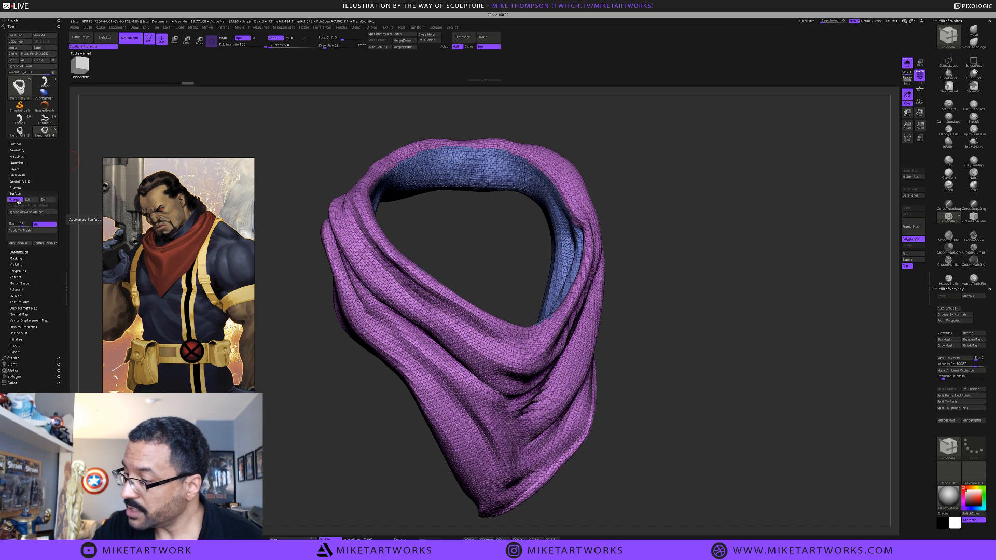
click(43, 230)
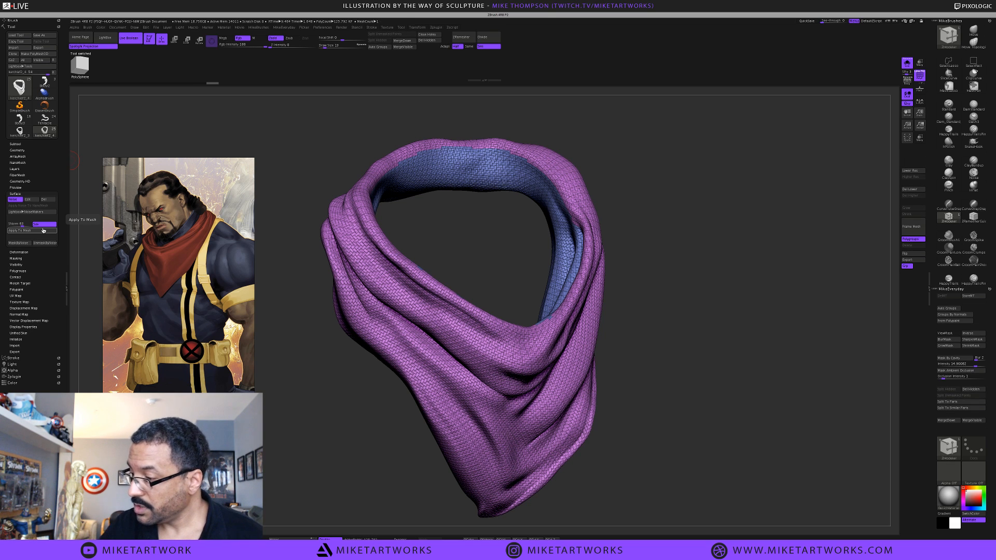
drag(660, 315, 660, 307)
Try a smaller alpha scale for the neckerchief's woven surface noise in the noise preview, and discard the change
click(32, 200)
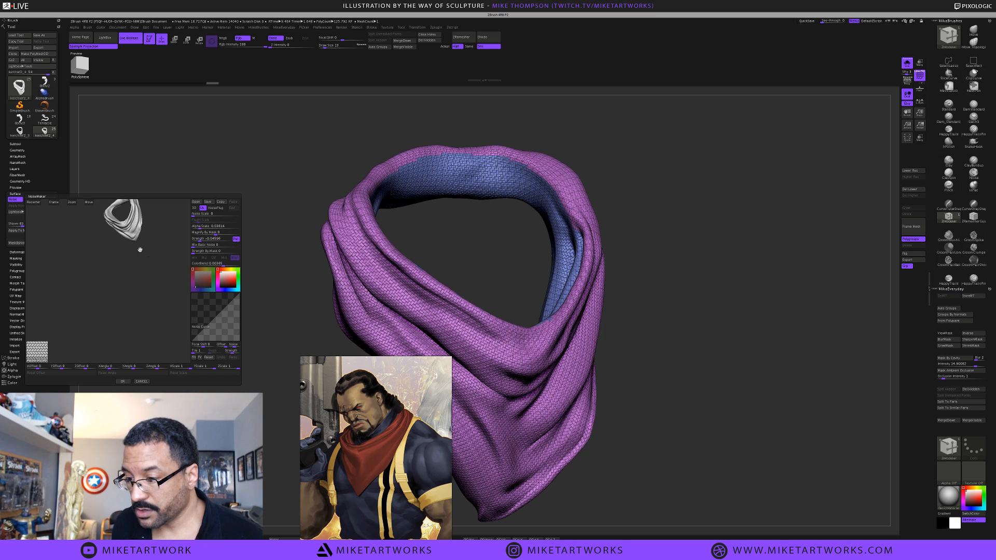
alt+drag(140, 250, 162, 278)
alt+drag(107, 256, 79, 318)
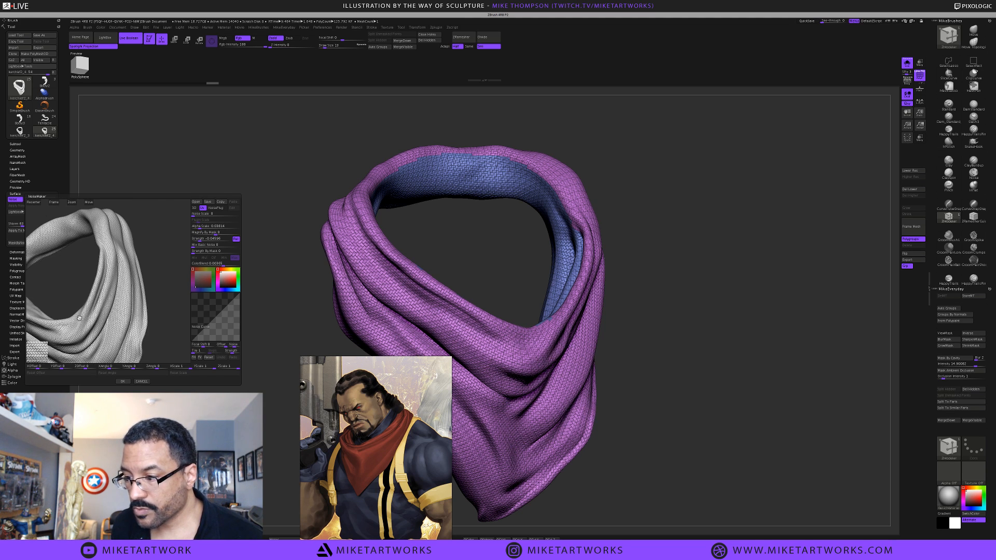
alt+drag(145, 250, 150, 258)
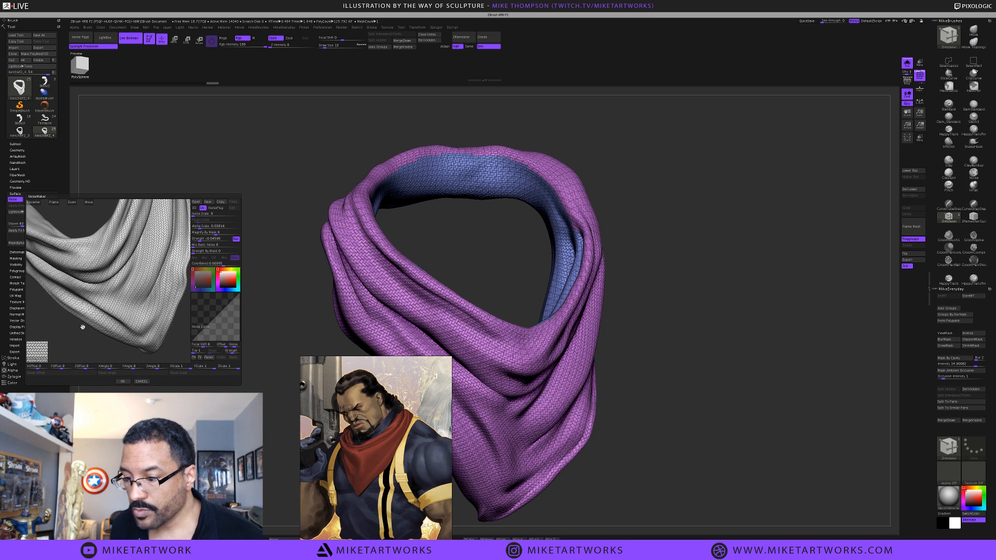
alt+drag(82, 326, 82, 343)
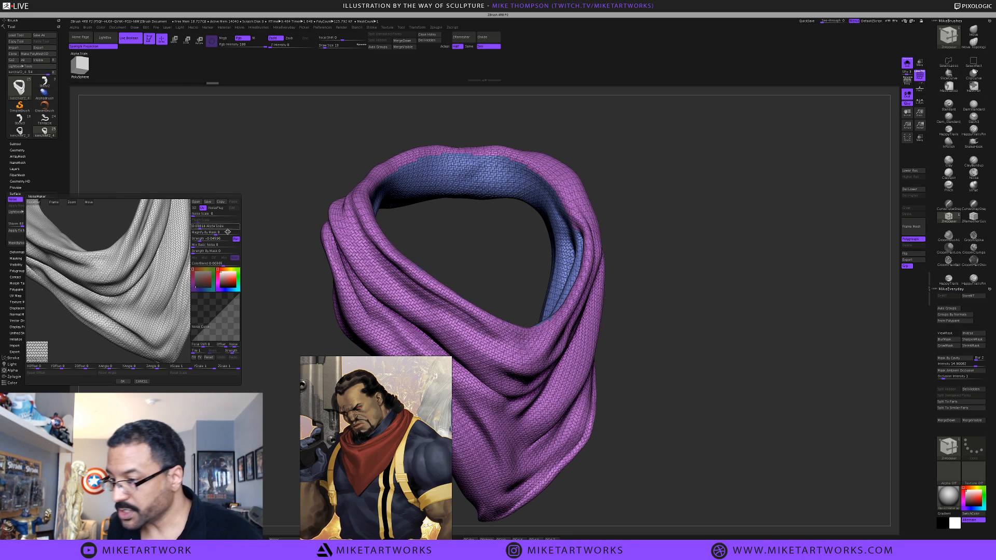
click(211, 238)
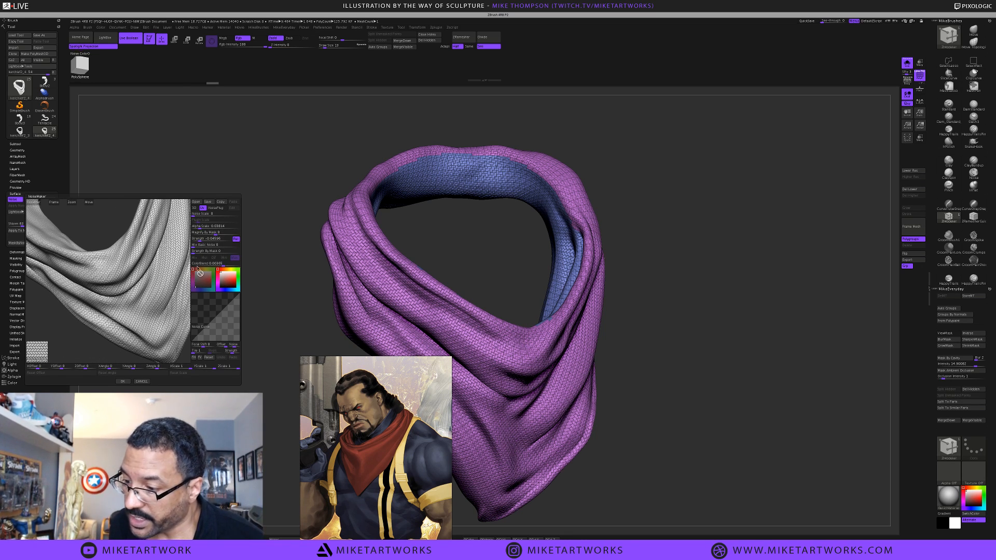
drag(76, 347, 182, 275)
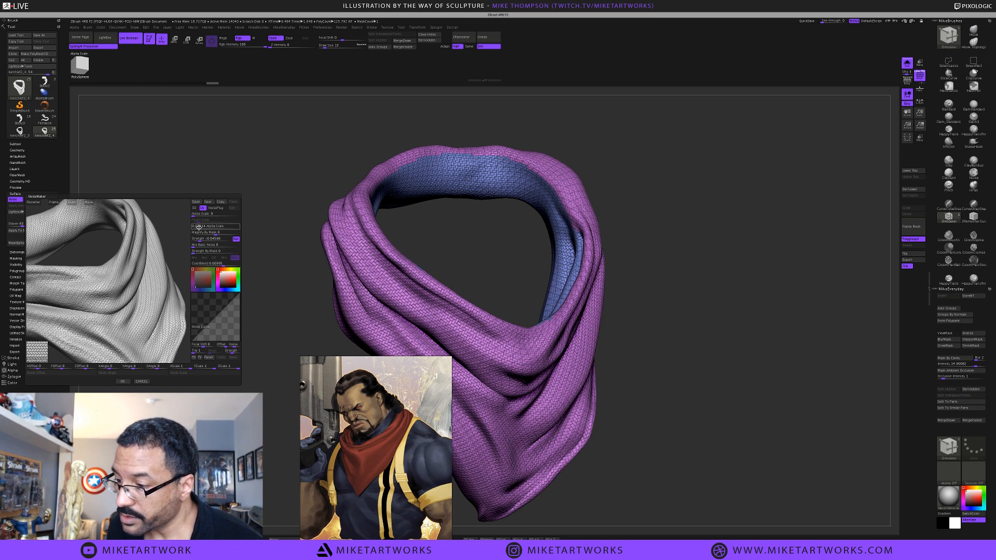
drag(199, 229, 199, 230)
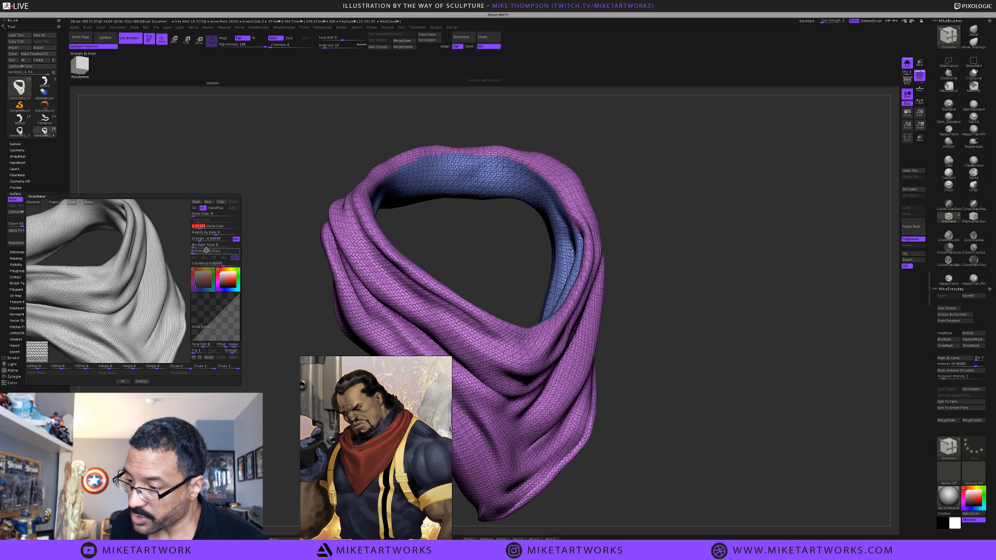
click(142, 382)
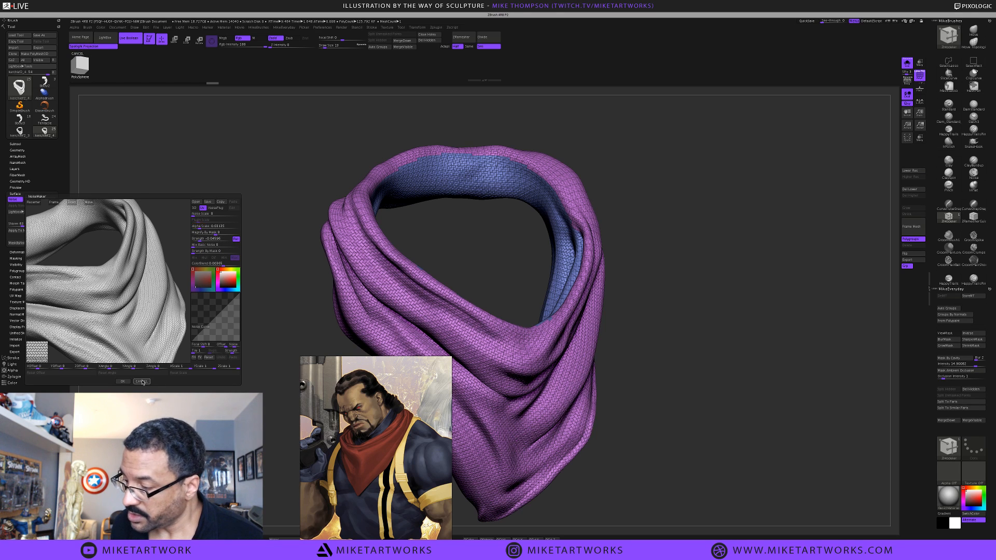
Turn off the neckerchief's polyframe display and show its red polypaint
right_click(238, 334)
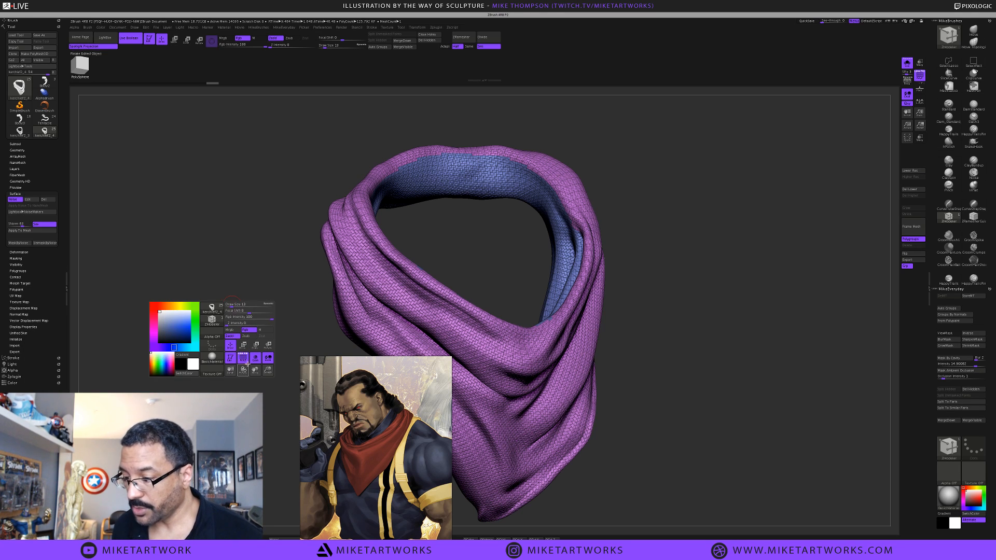
click(244, 356)
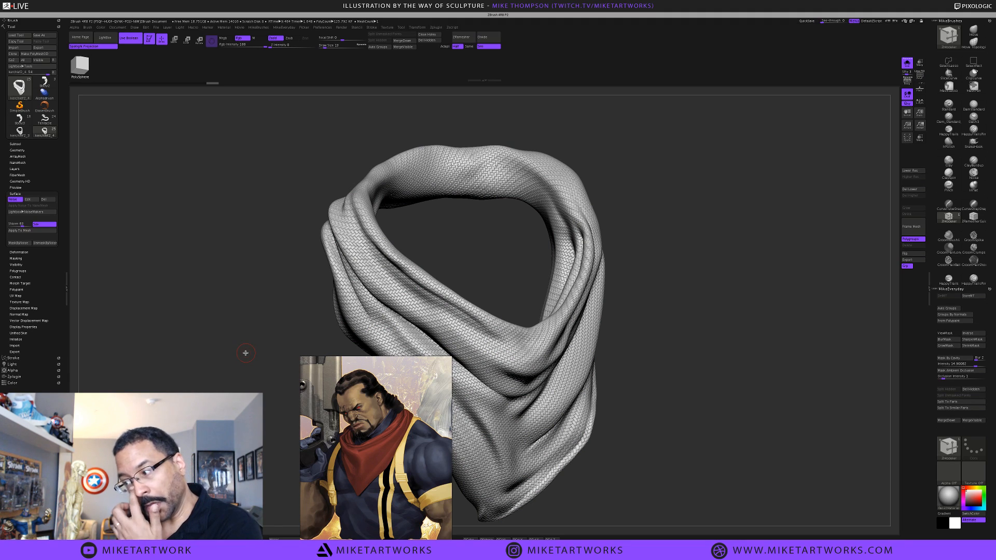
alt+drag(249, 346, 311, 304)
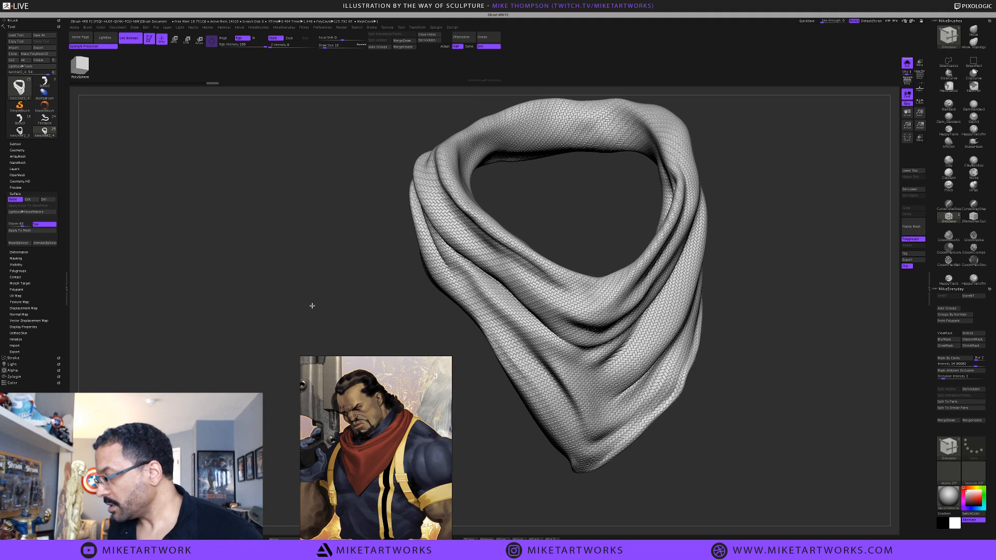
click(16, 145)
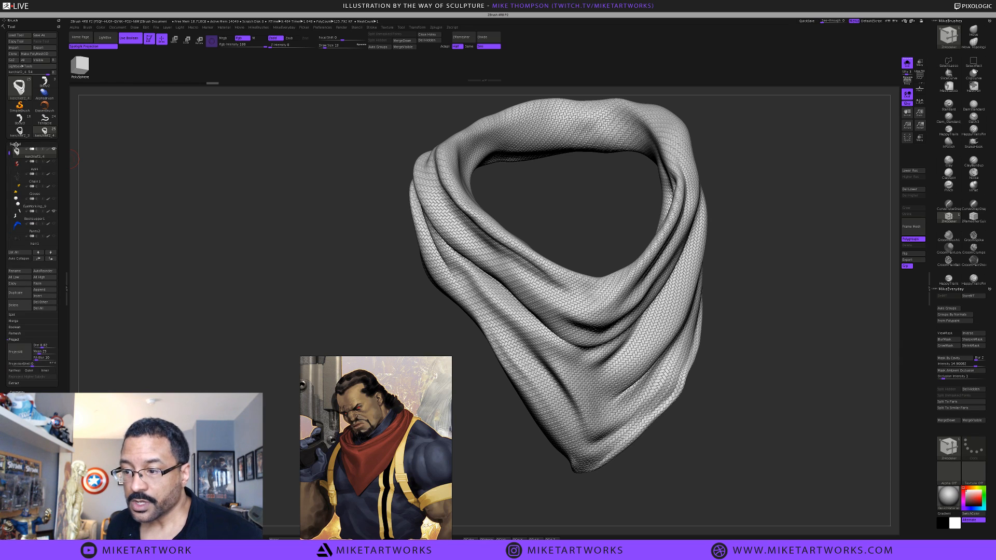
click(50, 152)
key(space)
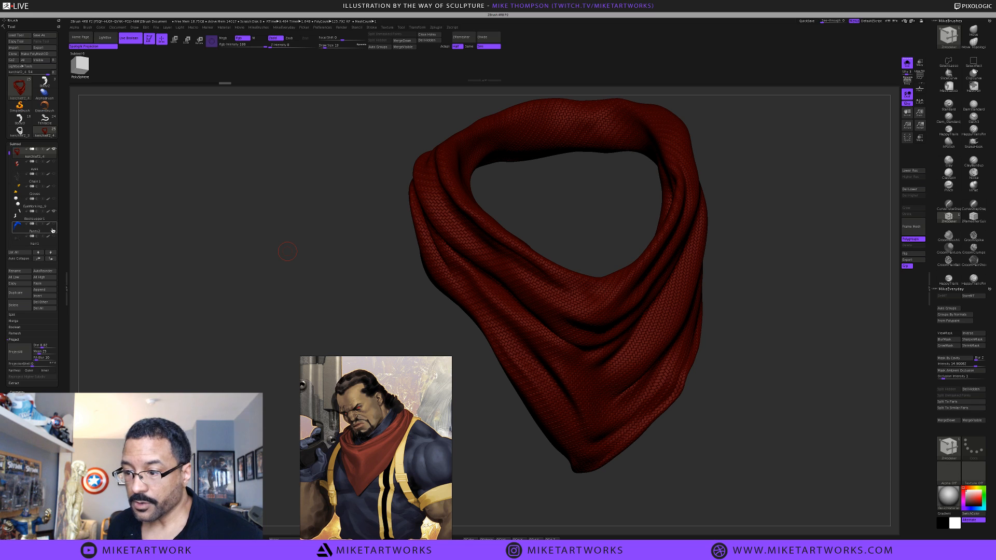
Switch to the blue pants subtool, frame it for inspection from several angles and move the reference image clear of the legs
click(36, 232)
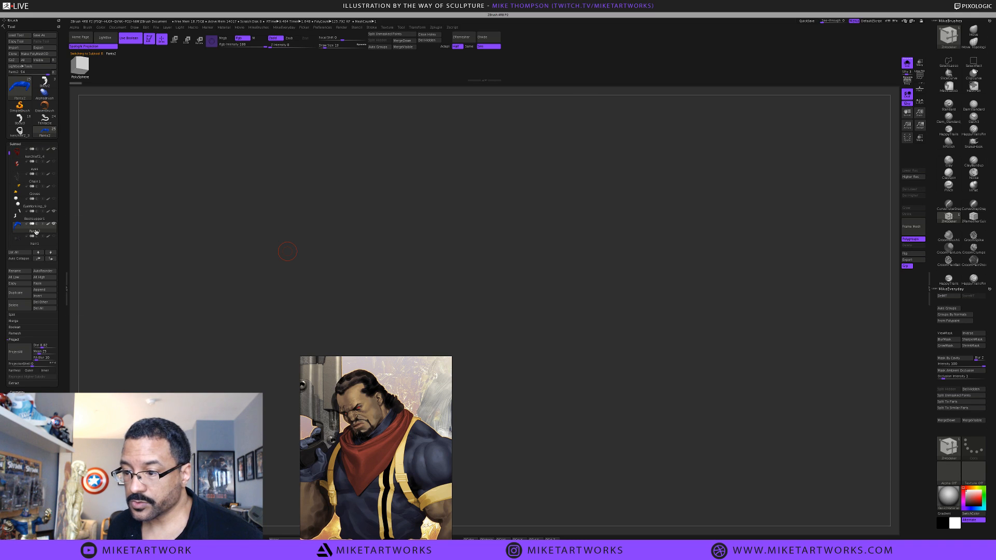
key(f)
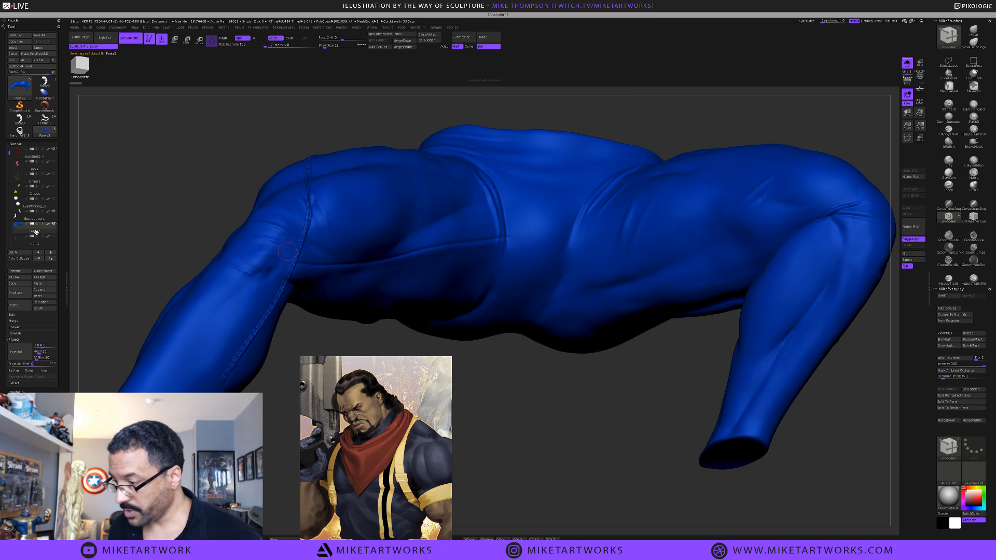
mouse_move(158, 155)
mouse_down()
mouse_move(156, 178)
mouse_move(152, 161)
mouse_up()
drag(195, 193, 219, 242)
drag(753, 344, 706, 348)
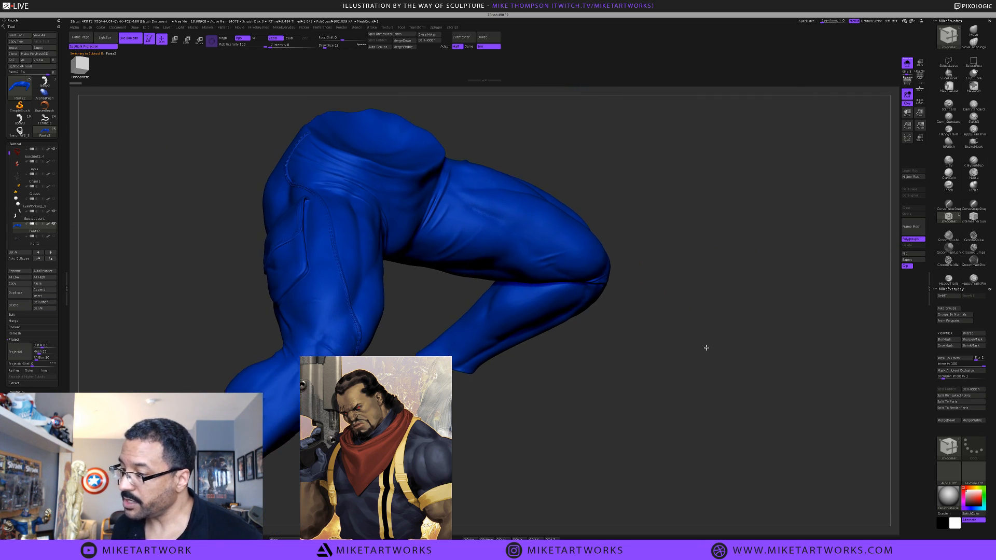
drag(426, 425, 774, 379)
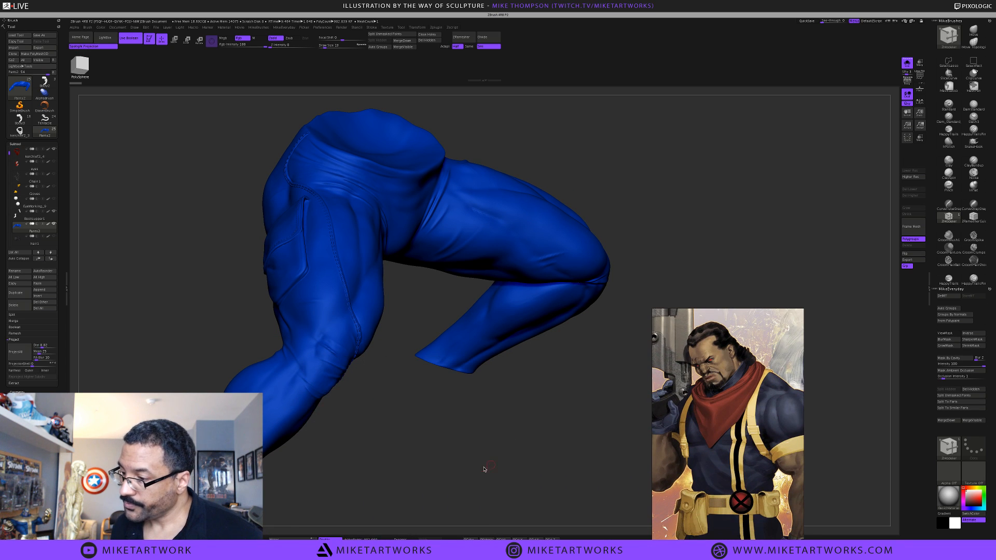
drag(483, 468, 474, 466)
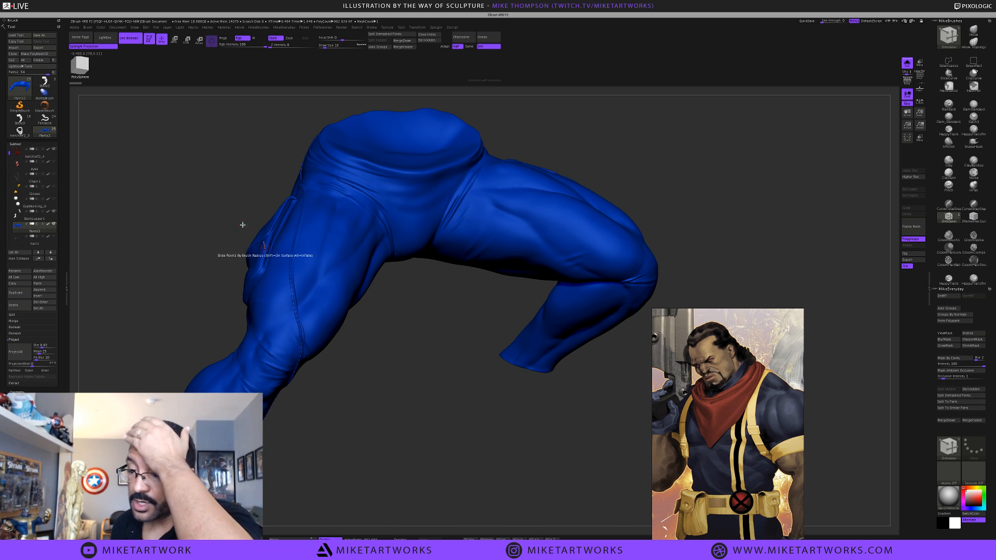
Show the full figure instead of the isolated pants and examine the pants' fit with the belt, boots and rock from several sides
drag(436, 343, 455, 388)
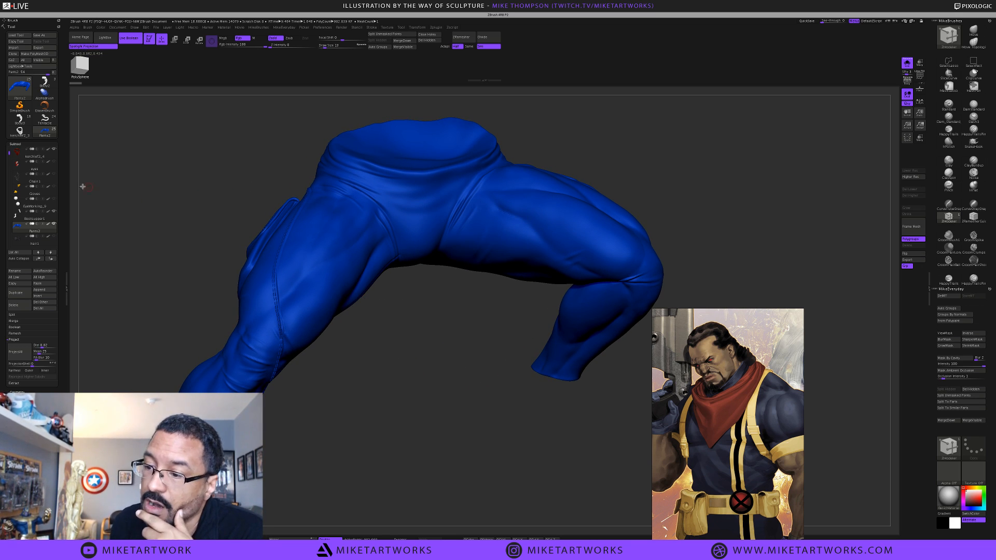
scroll(56, 158, up, 1)
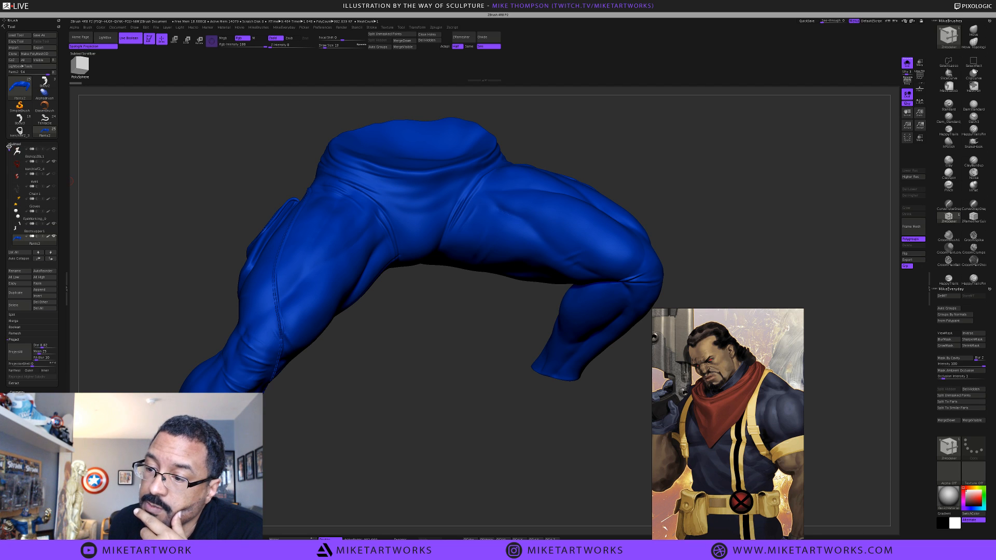
mouse_move(47, 157)
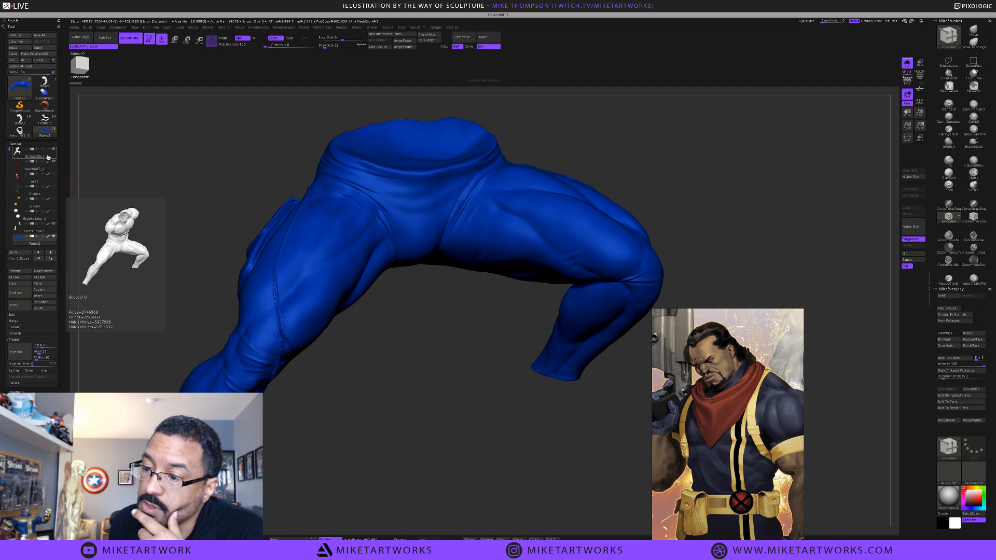
click(906, 63)
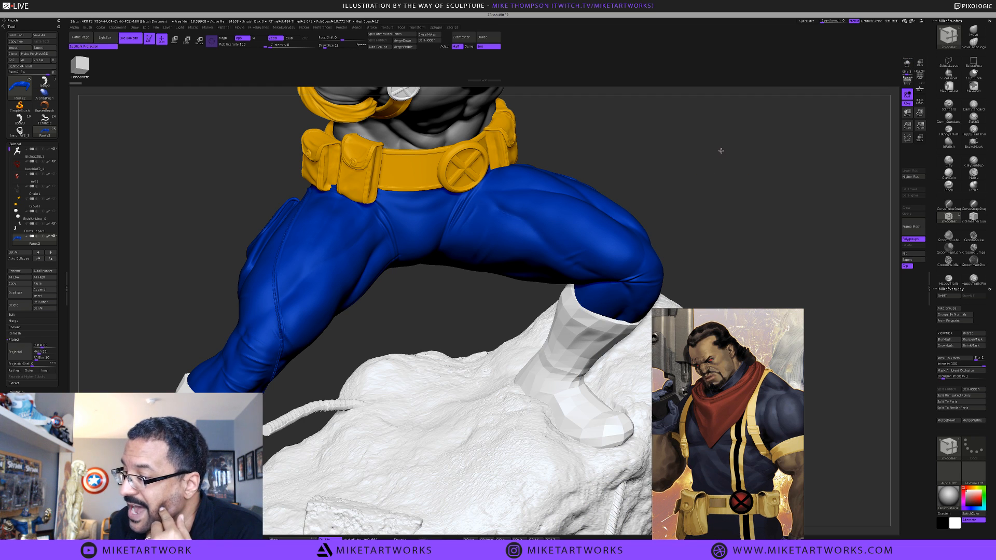
drag(721, 151, 465, 147)
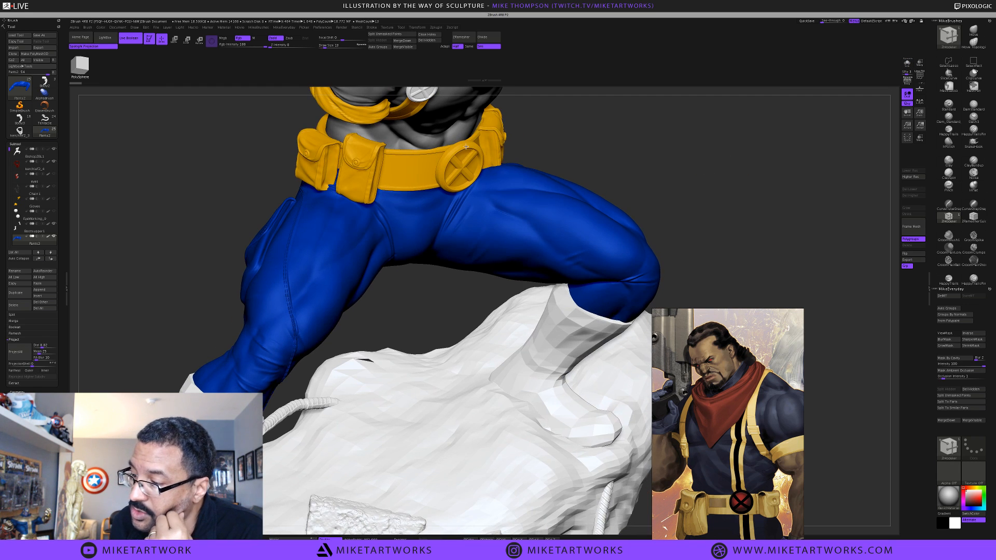
drag(410, 301, 417, 305)
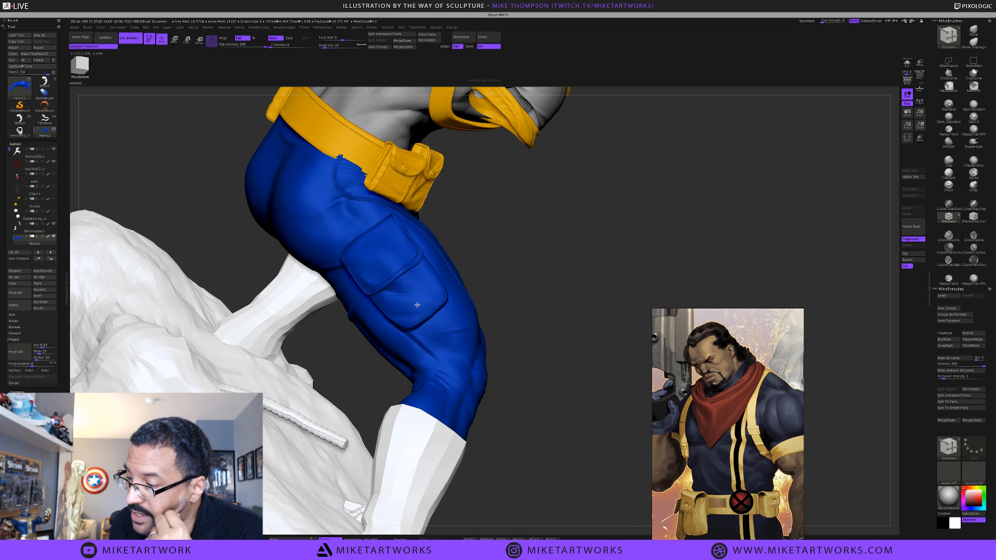
right_drag(408, 302, 339, 270)
right_drag(565, 212, 394, 228)
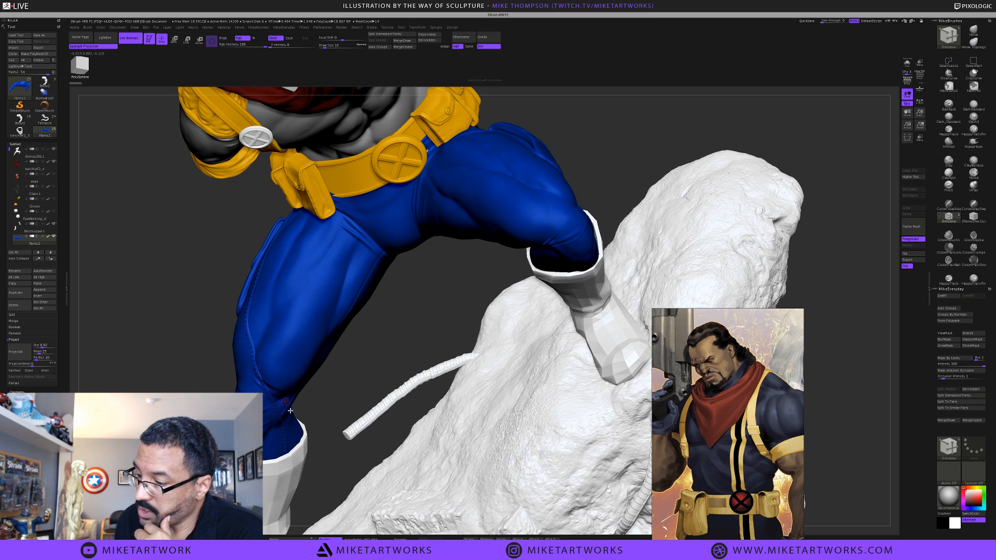
drag(424, 348, 519, 346)
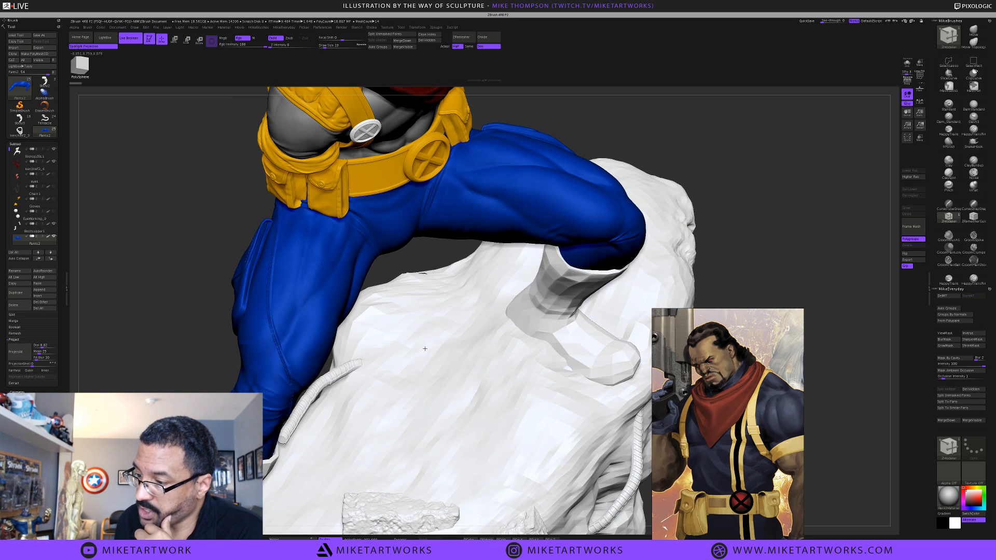
right_drag(424, 349, 427, 330)
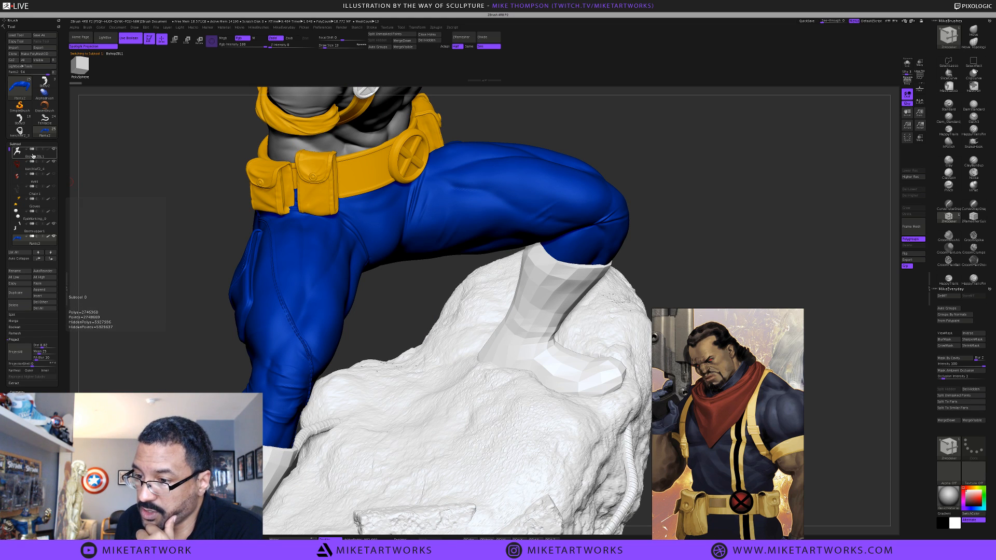
Select the body subtool and temporarily hide the pants to compare them with the bare leg anatomy underneath
click(33, 155)
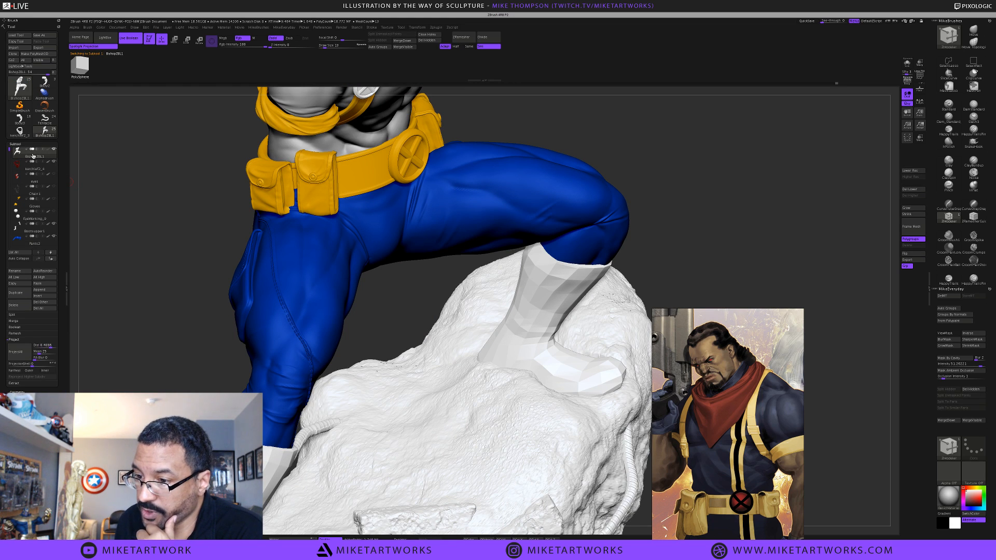
click(54, 237)
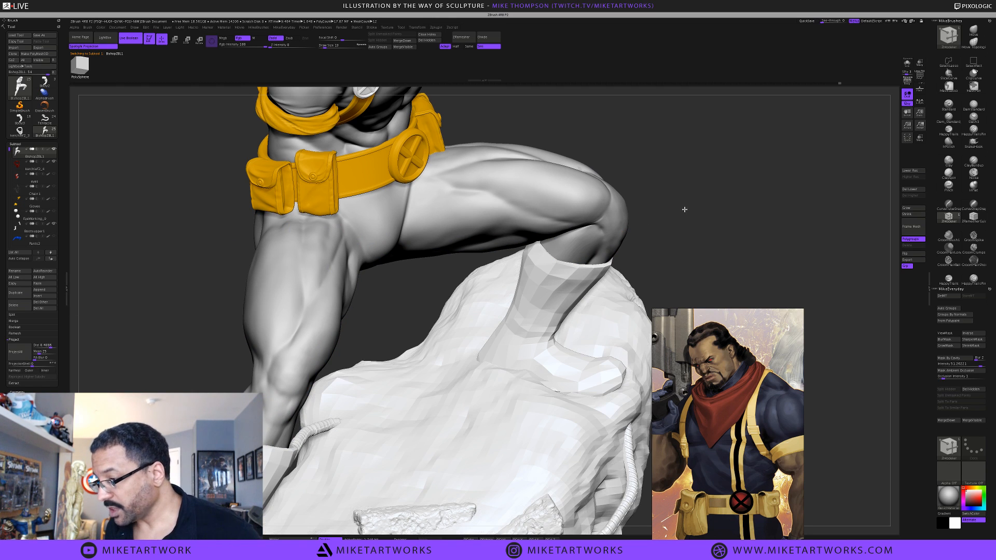
drag(644, 216, 298, 344)
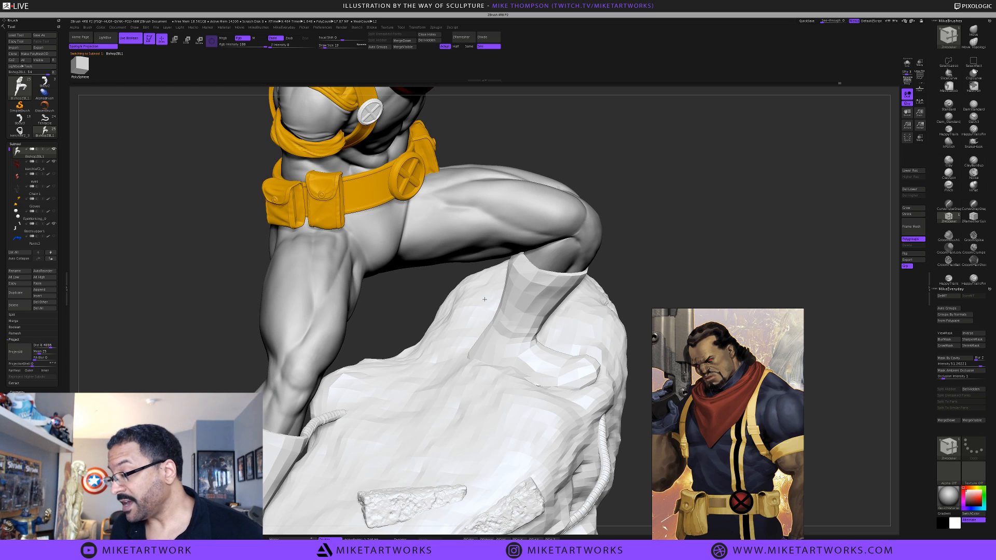
drag(485, 299, 603, 247)
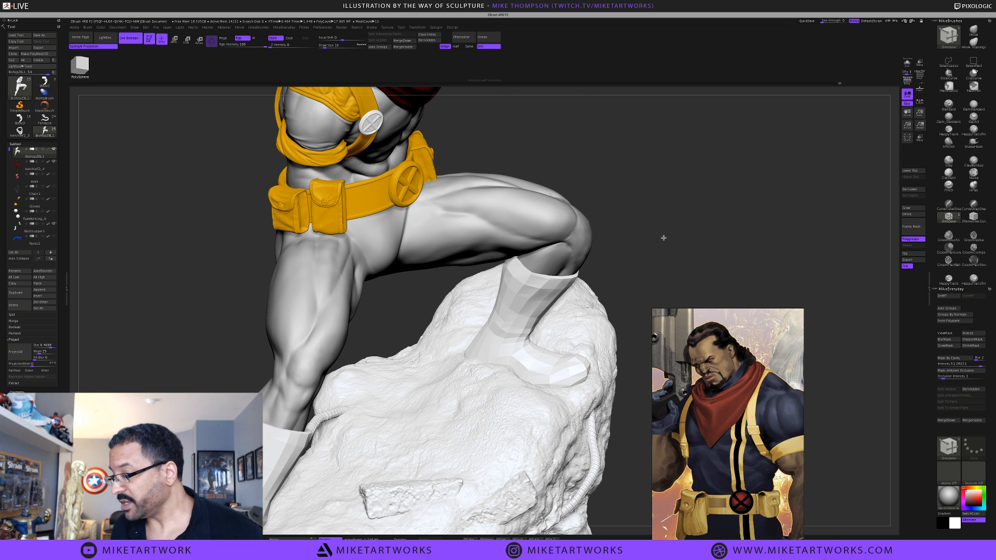
alt+drag(663, 238, 661, 237)
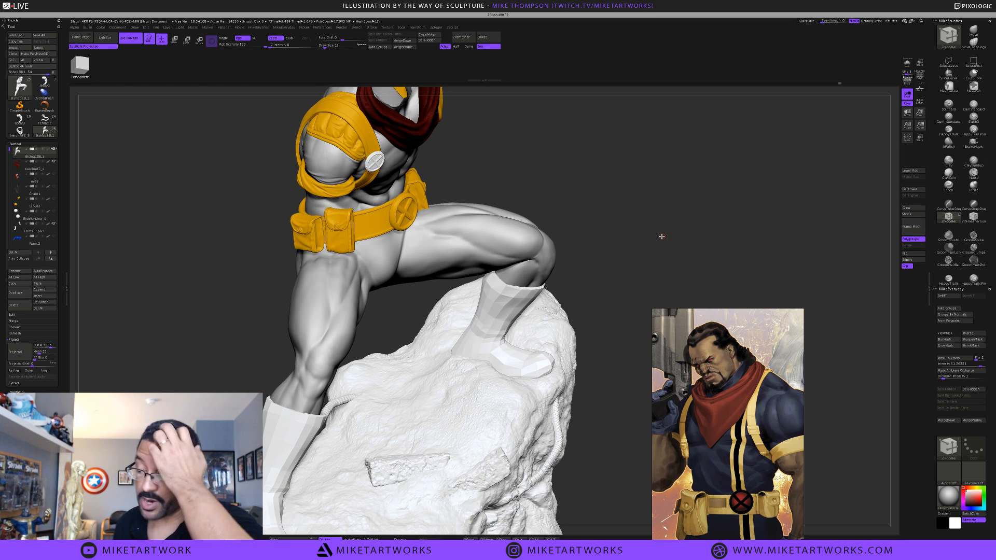
click(54, 236)
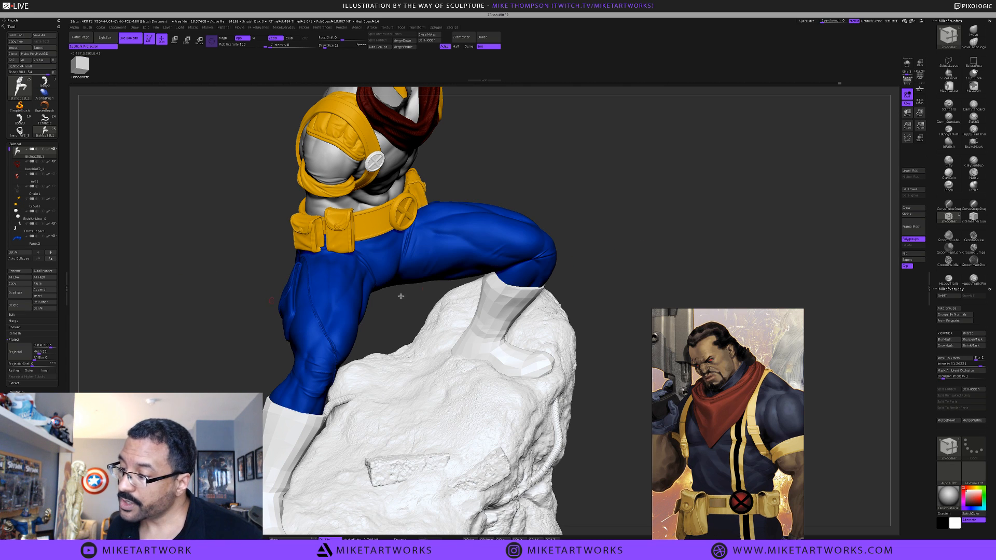
drag(585, 195, 570, 218)
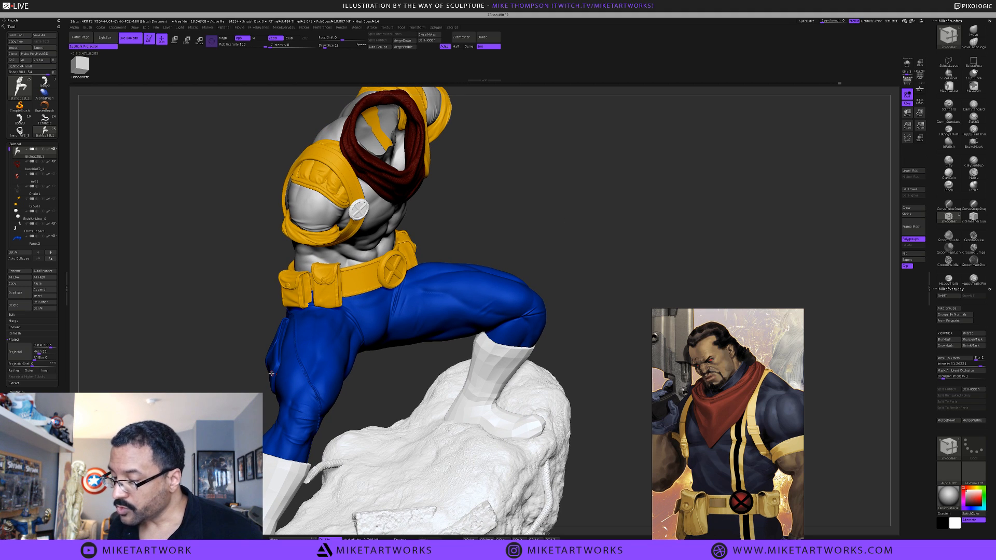
Switch from the ZModeler brush to the Move brush and turn on the body subtool's paint colour display
right_click(241, 338)
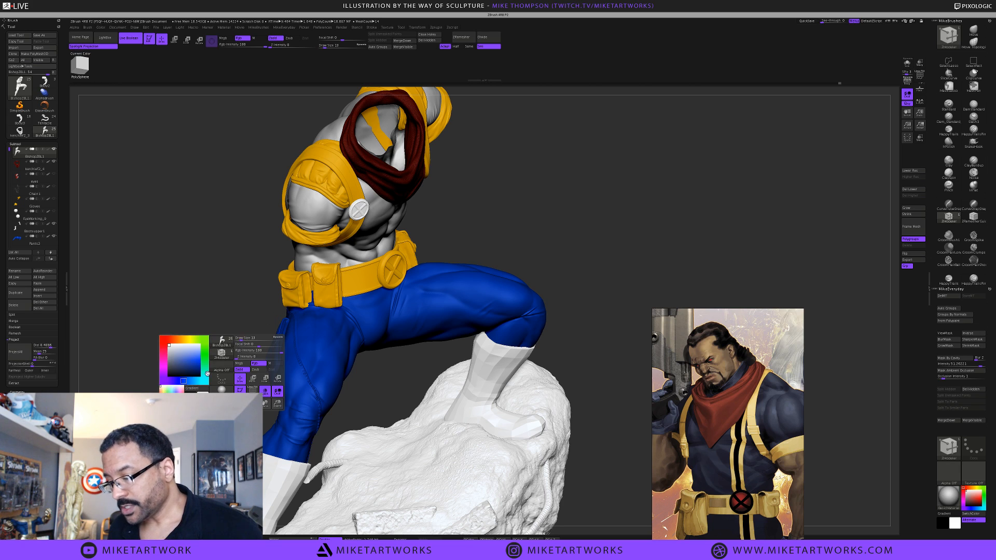
click(390, 220)
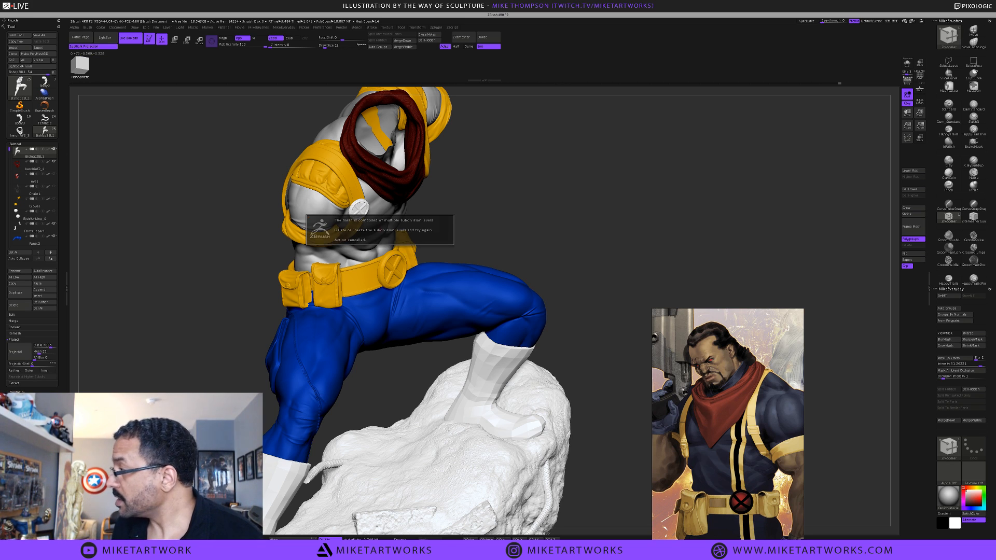
click(970, 32)
click(971, 32)
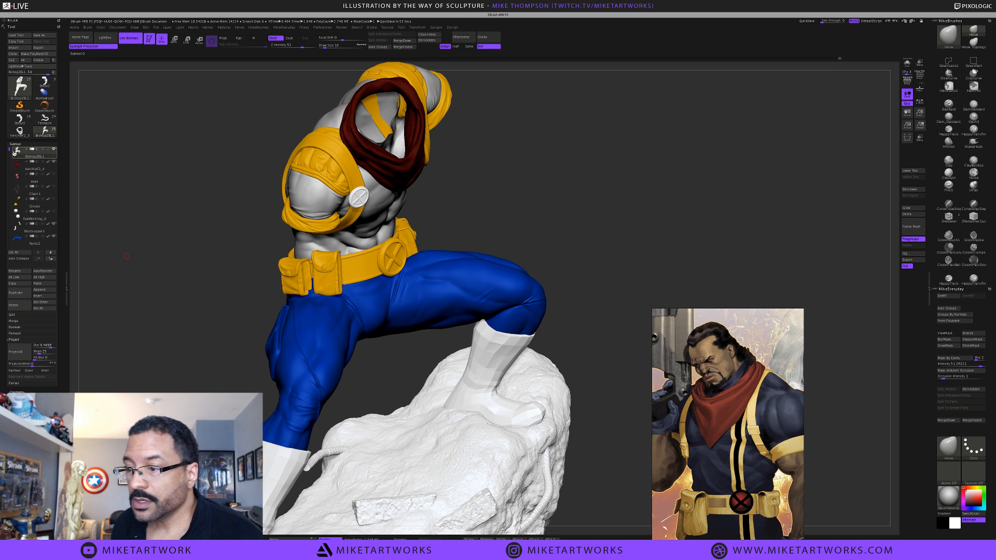
click(48, 150)
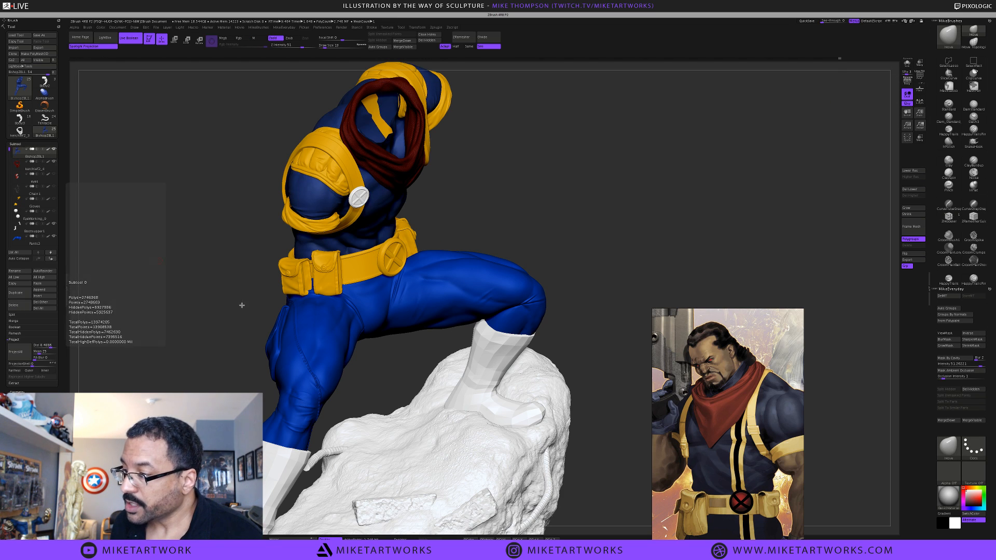
Pick a lighter, less saturated blue and set the brush to Rgb only with Zadd off
drag(581, 234, 579, 234)
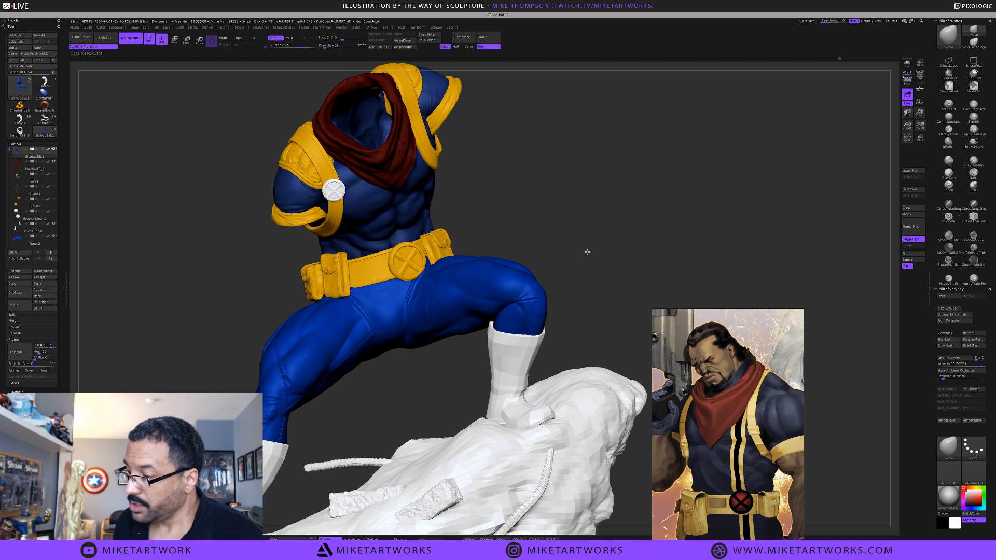
drag(586, 252, 344, 305)
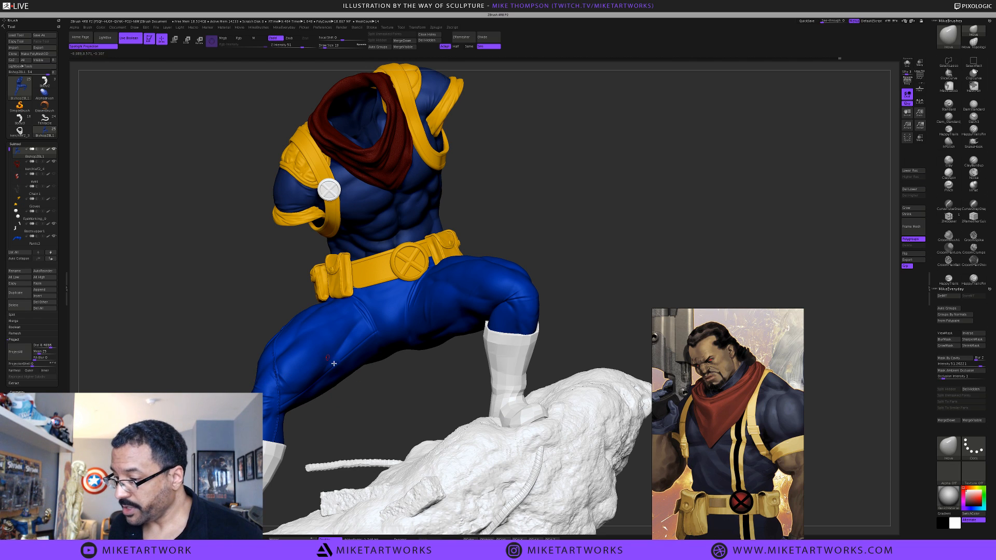
key(space)
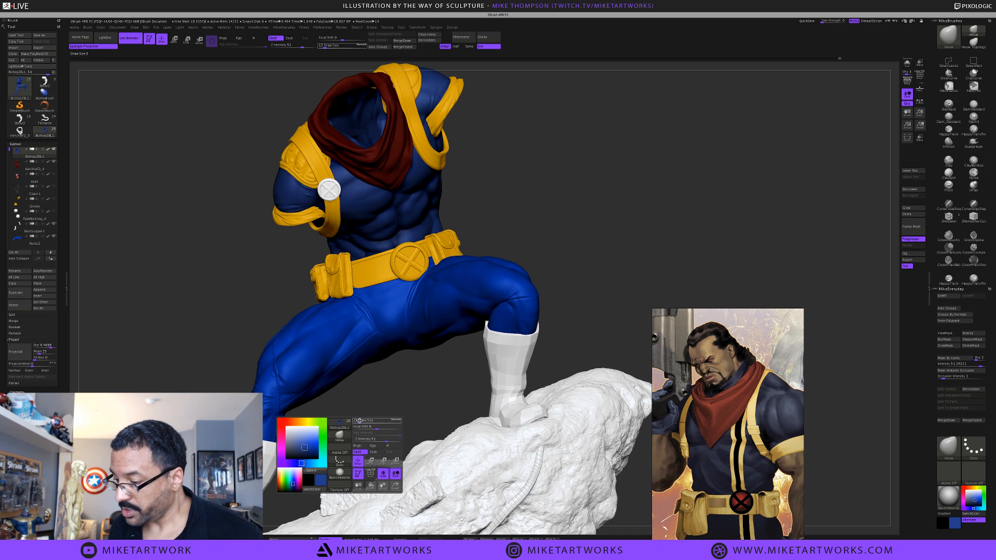
key(space)
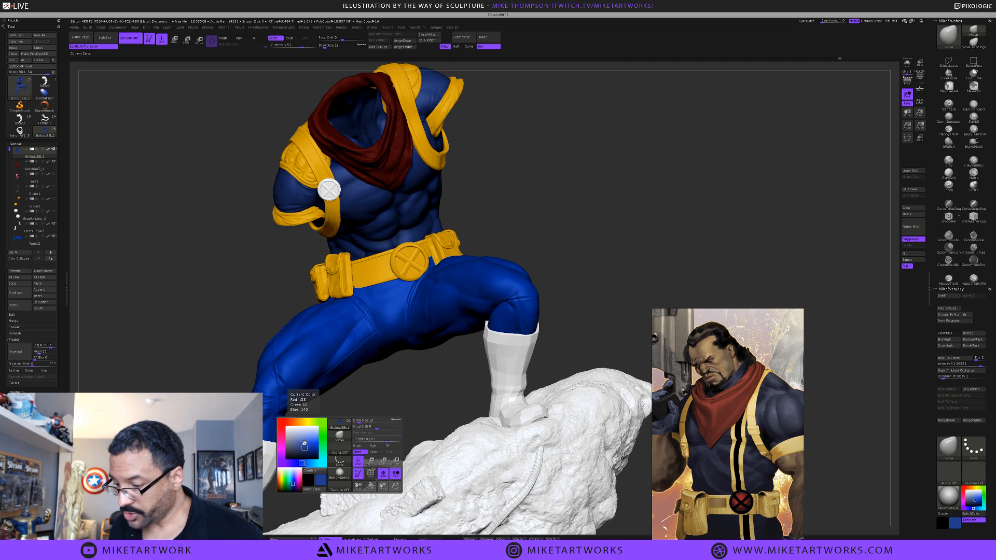
drag(305, 443, 303, 440)
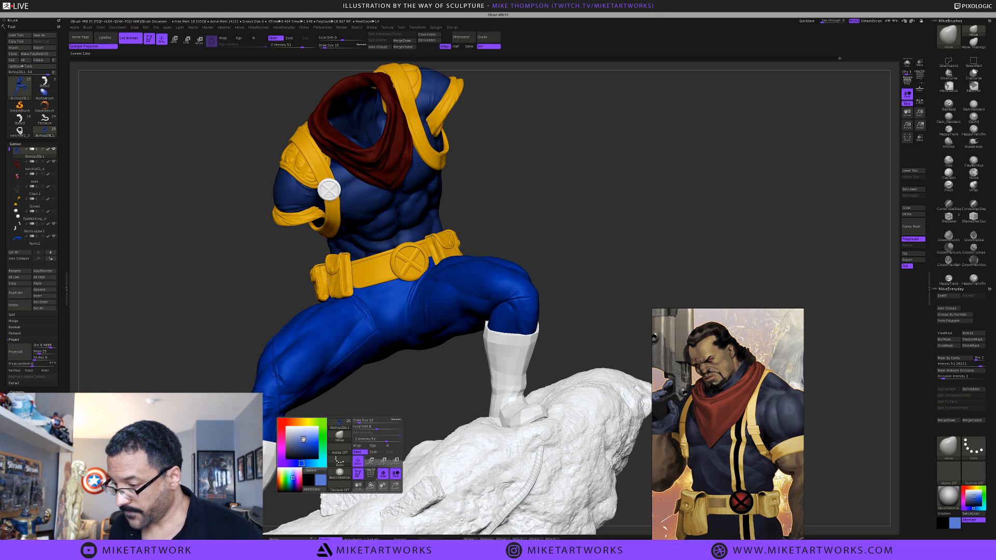
click(375, 446)
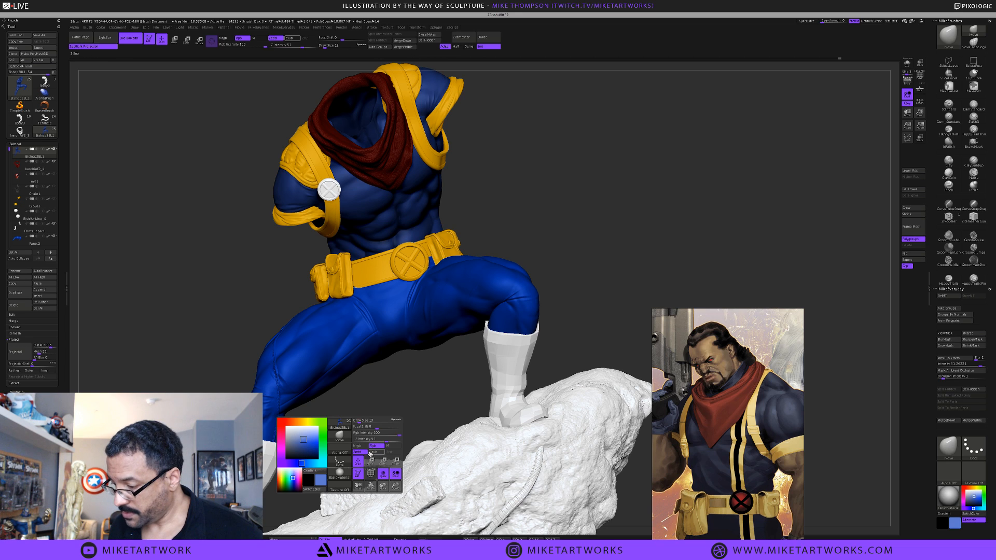
click(360, 453)
click(358, 453)
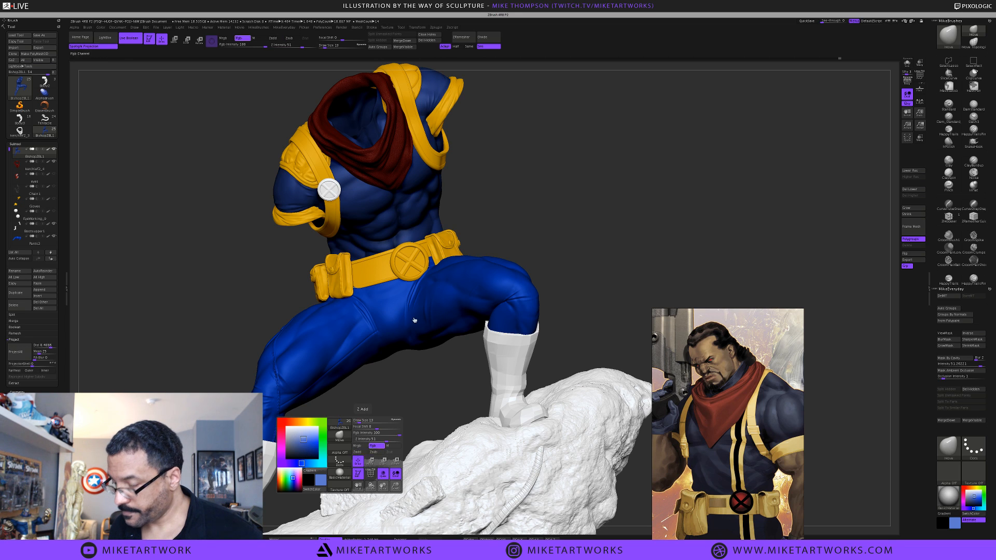
Make the pants the active subtool and fill the whole object with the lighter blue
click(100, 28)
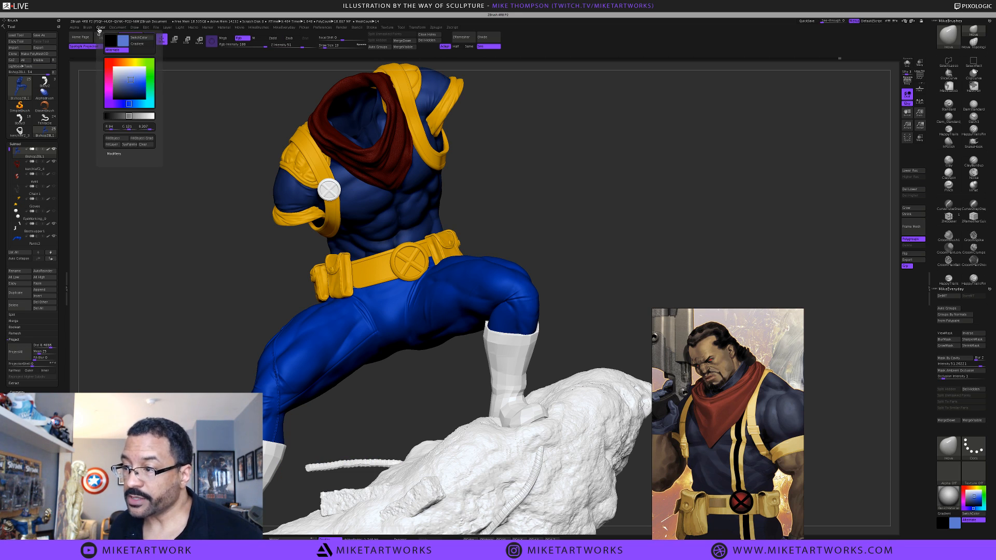
click(117, 139)
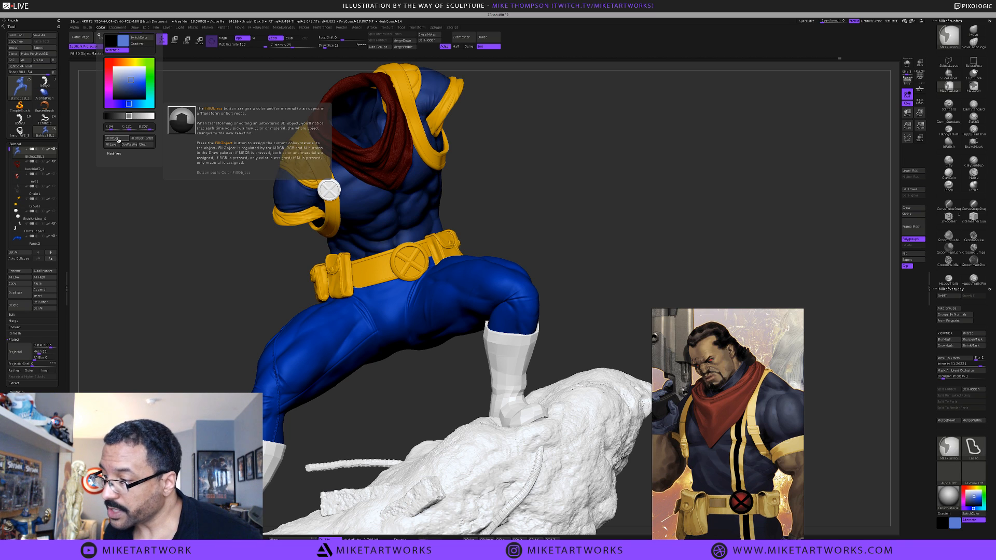
alt+click(317, 368)
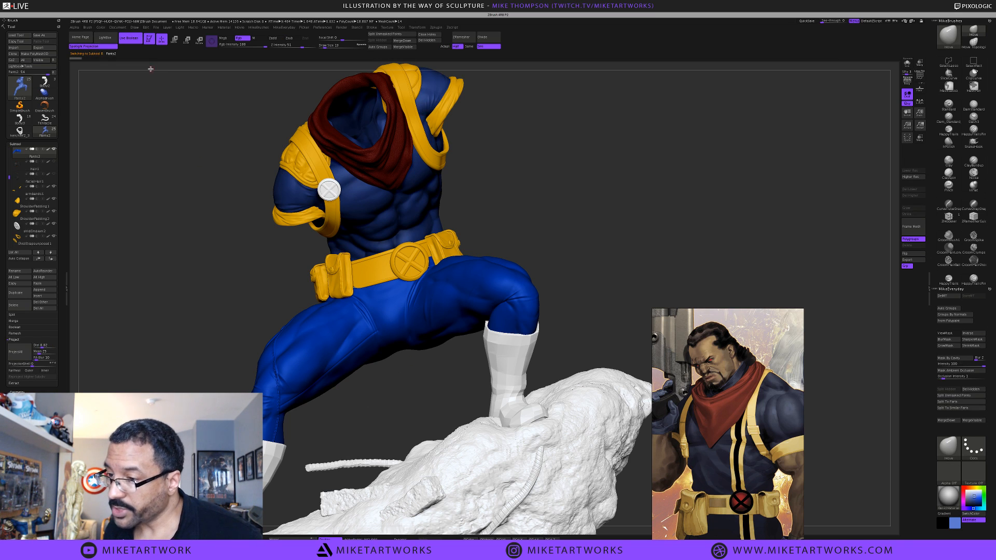
click(100, 28)
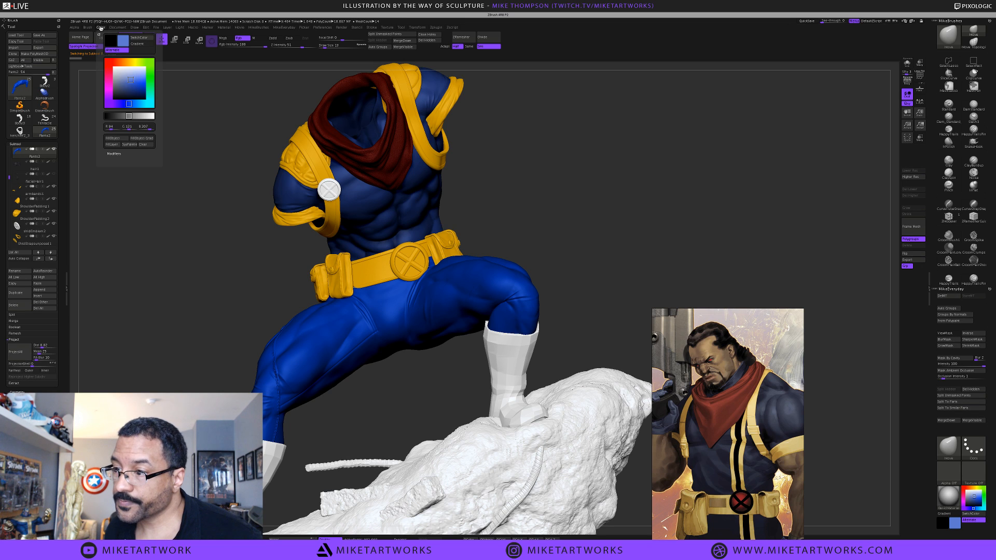
click(121, 139)
Isolate the pants in Solo mode and pick a darker navy blue as the paint colour
mouse_move(609, 250)
mouse_down()
mouse_move(624, 231)
mouse_move(631, 238)
mouse_up()
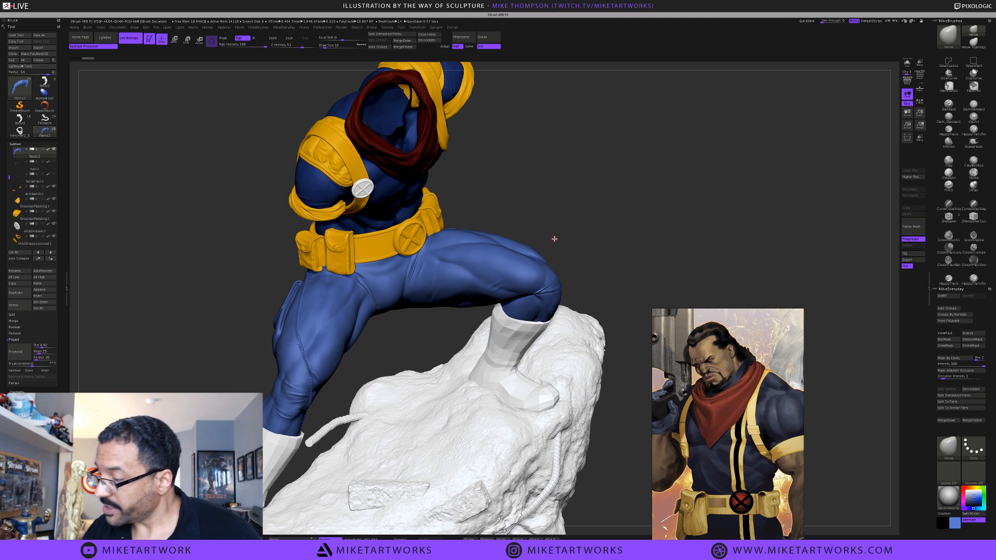
drag(558, 233, 573, 235)
drag(398, 345, 380, 347)
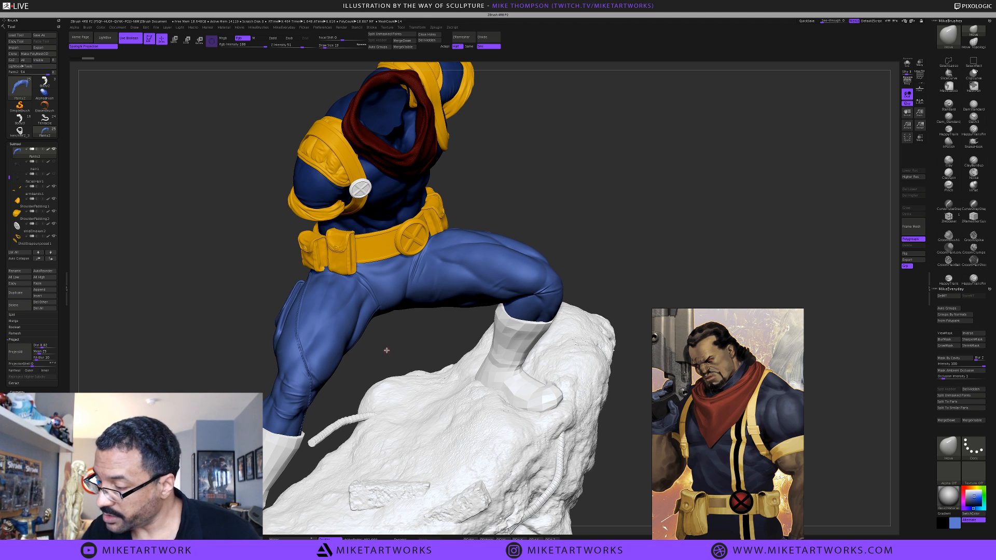
click(907, 63)
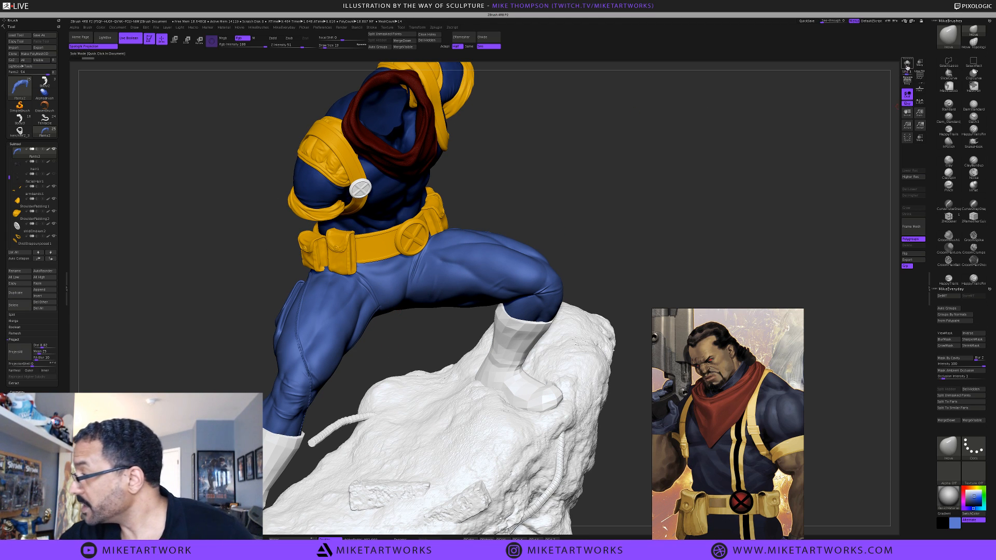
drag(491, 395, 460, 394)
key(space)
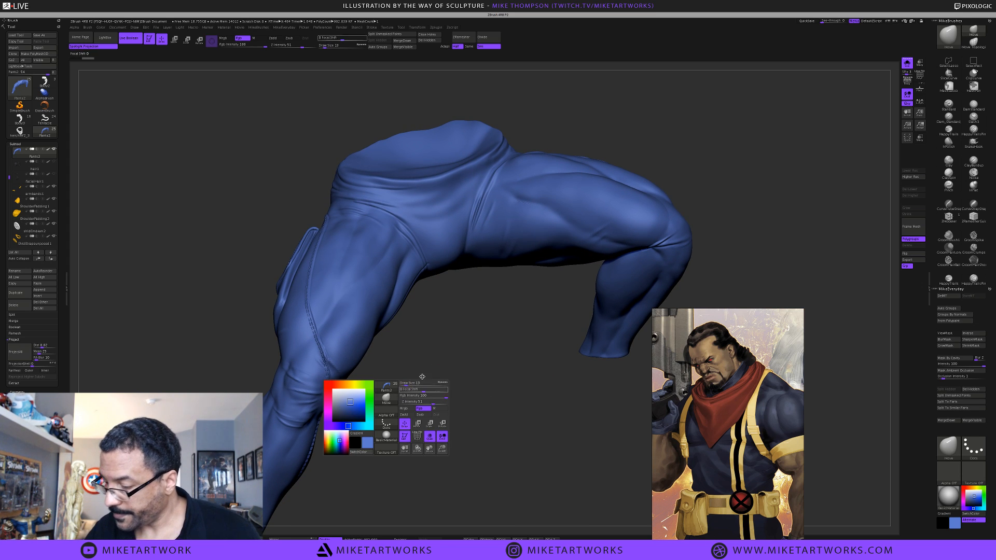
click(354, 413)
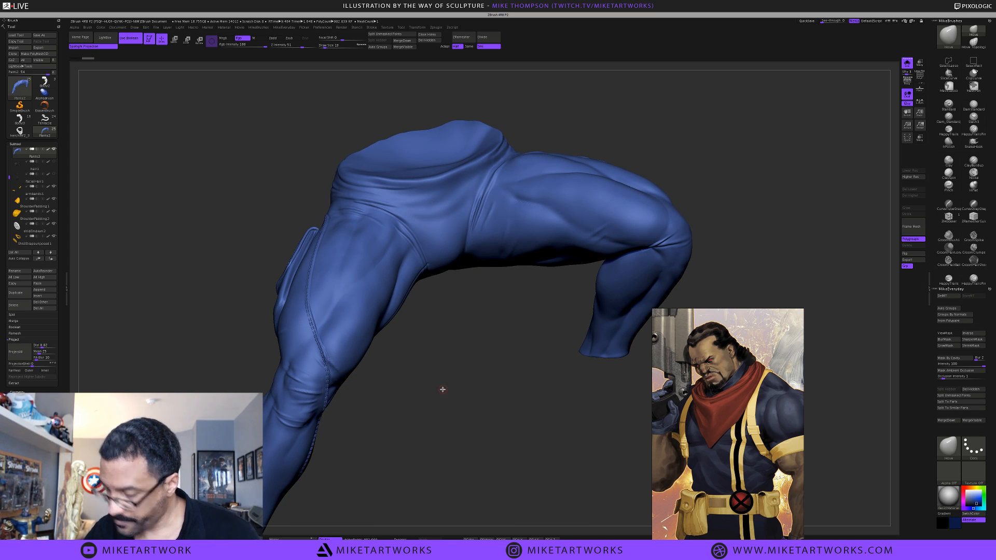
Examine the isolated pants around the waist, outer leg seam and thigh pocket
key(s)
drag(442, 390, 444, 390)
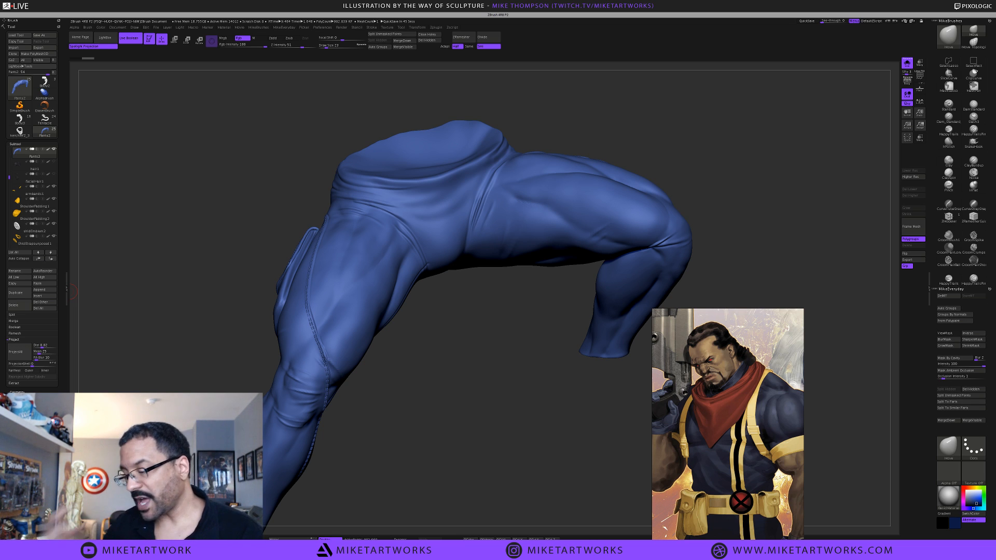
mouse_move(451, 418)
mouse_down()
mouse_move(463, 433)
mouse_move(443, 433)
mouse_move(444, 413)
mouse_up()
key(space)
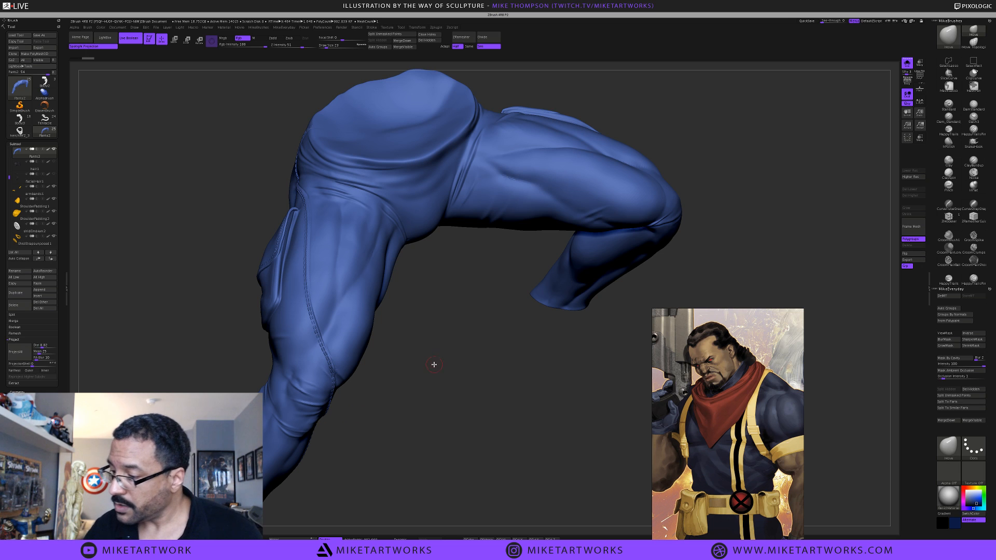
mouse_move(433, 363)
alt+mouse_down()
mouse_move(435, 385)
mouse_move(433, 371)
alt+mouse_up()
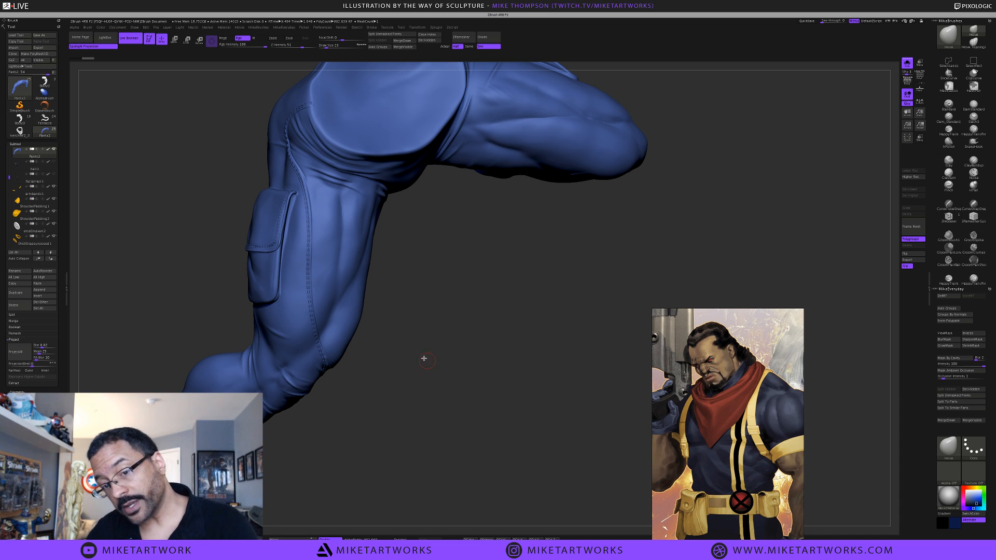
drag(422, 369, 431, 366)
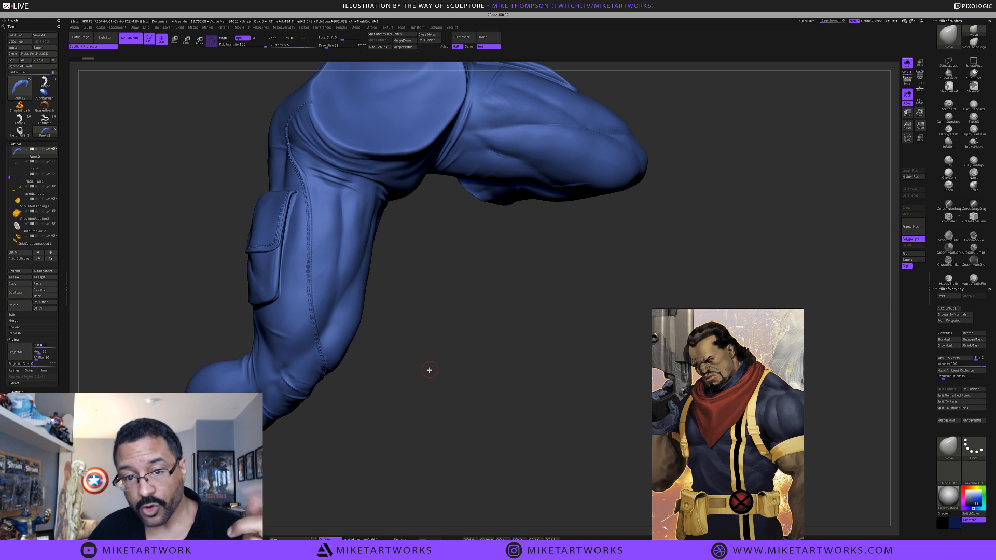
drag(422, 371, 429, 366)
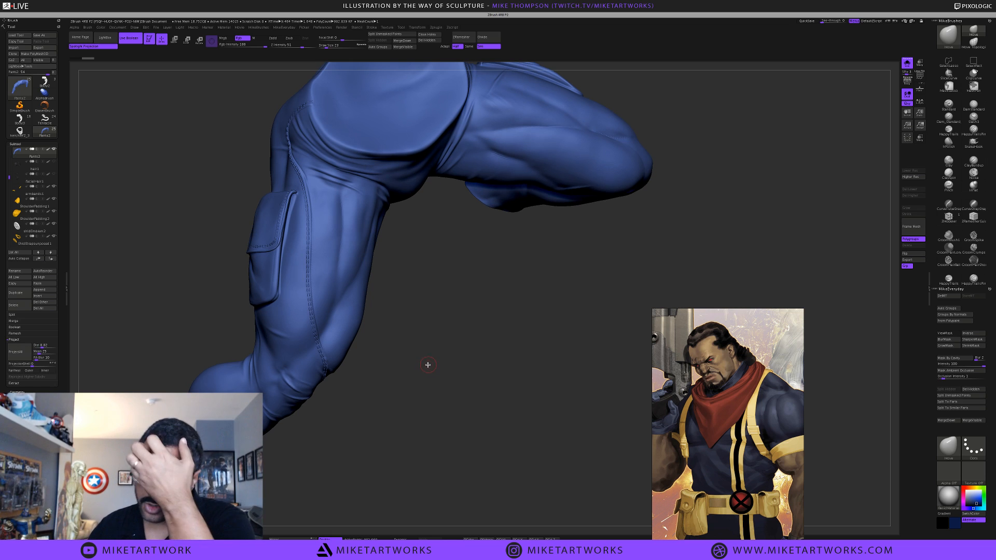
key(space)
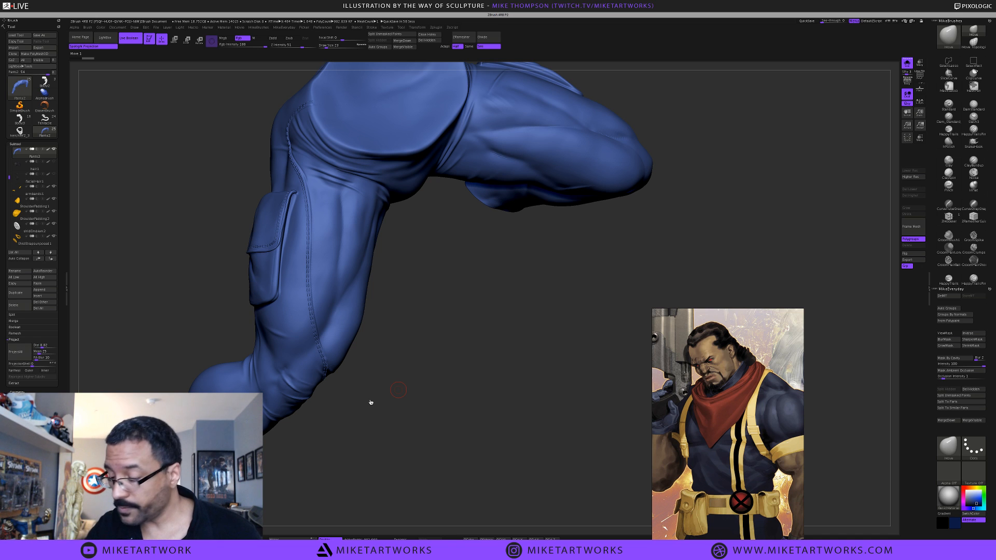
key(space)
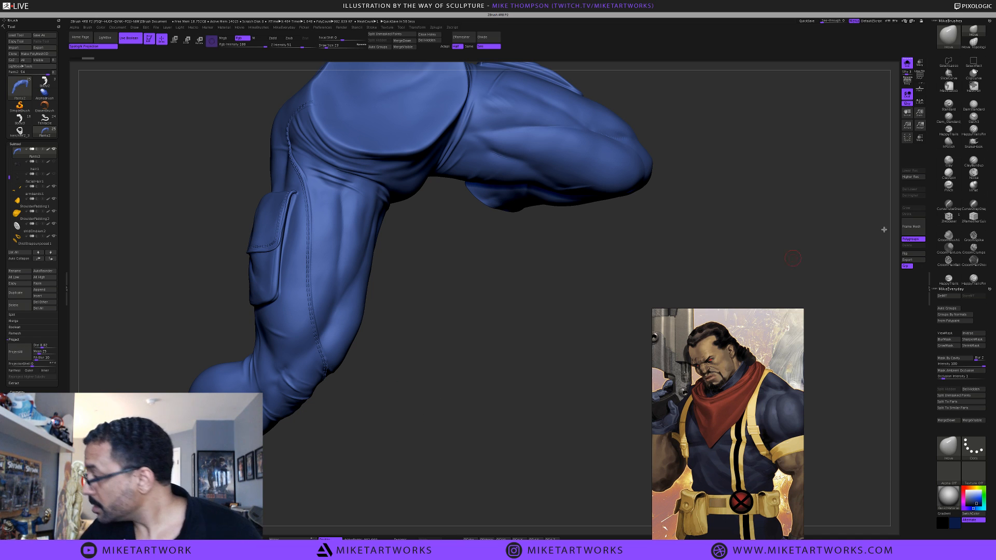
Switch to the Standard brush and paint dark blue along the stitched outer seam of the straight leg
click(948, 104)
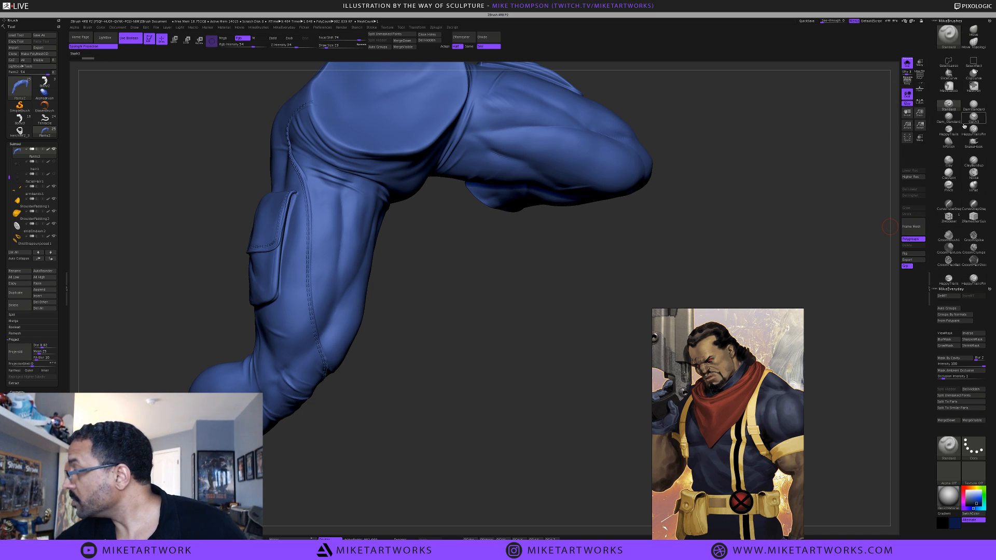
key(space)
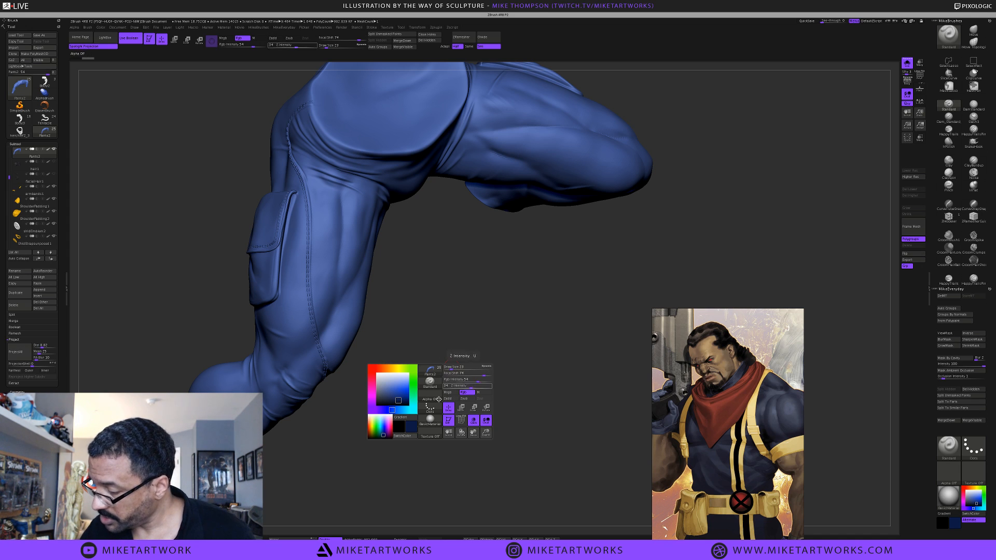
drag(434, 307, 409, 259)
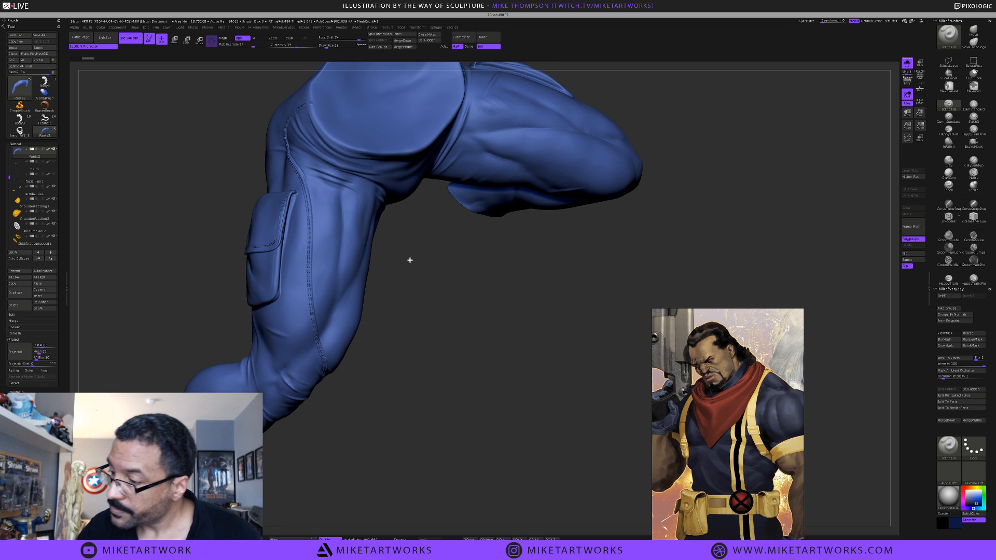
mouse_move(286, 139)
mouse_down()
mouse_move(311, 207)
mouse_move(322, 405)
mouse_up()
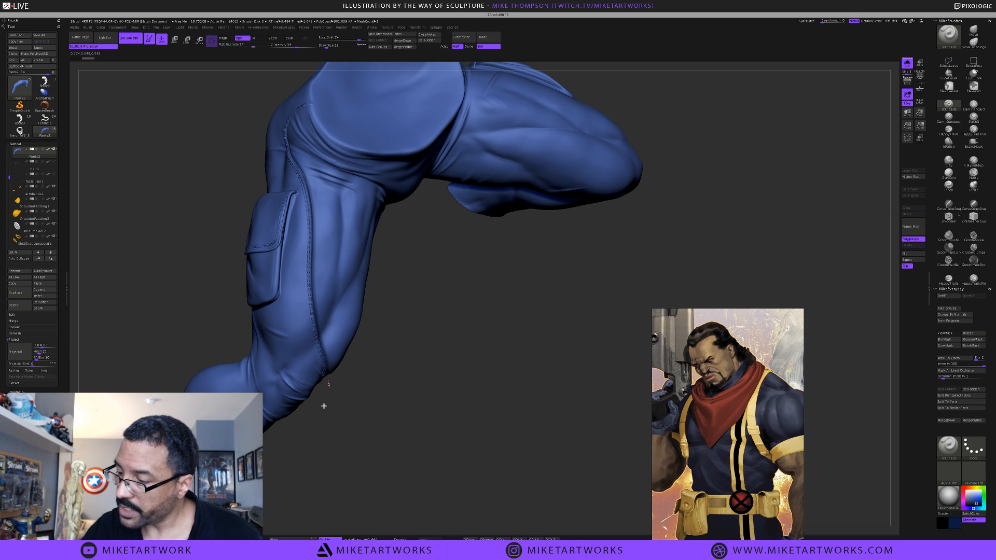
mouse_move(430, 387)
mouse_down()
mouse_move(429, 371)
mouse_move(464, 367)
mouse_move(444, 383)
mouse_up()
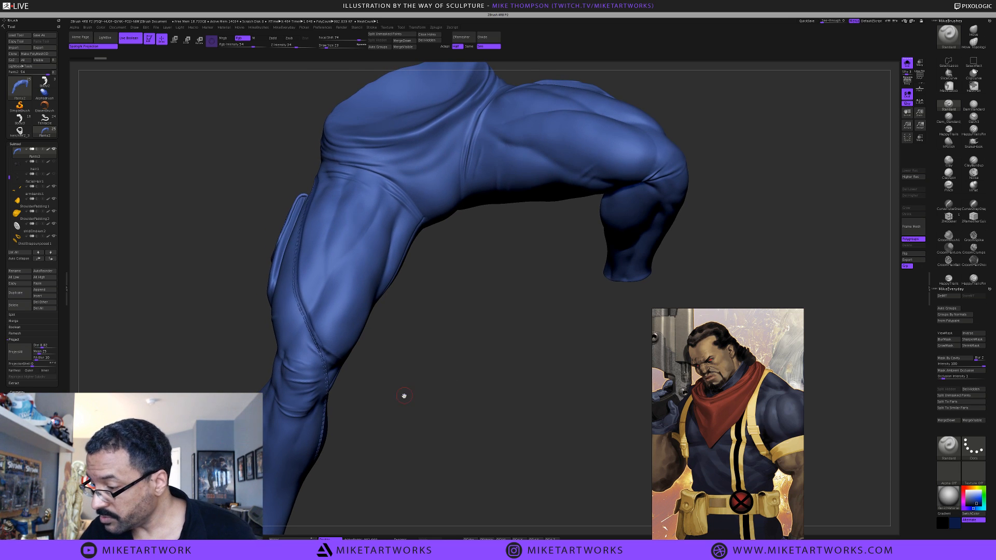
Show the whole figure again and examine how the painted pants read against the body suit and belt
key(space)
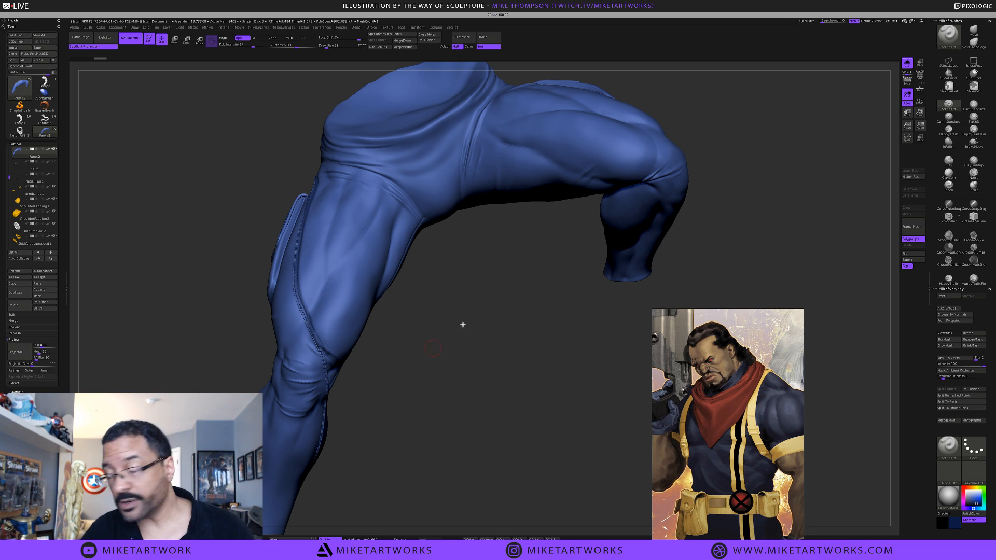
click(907, 66)
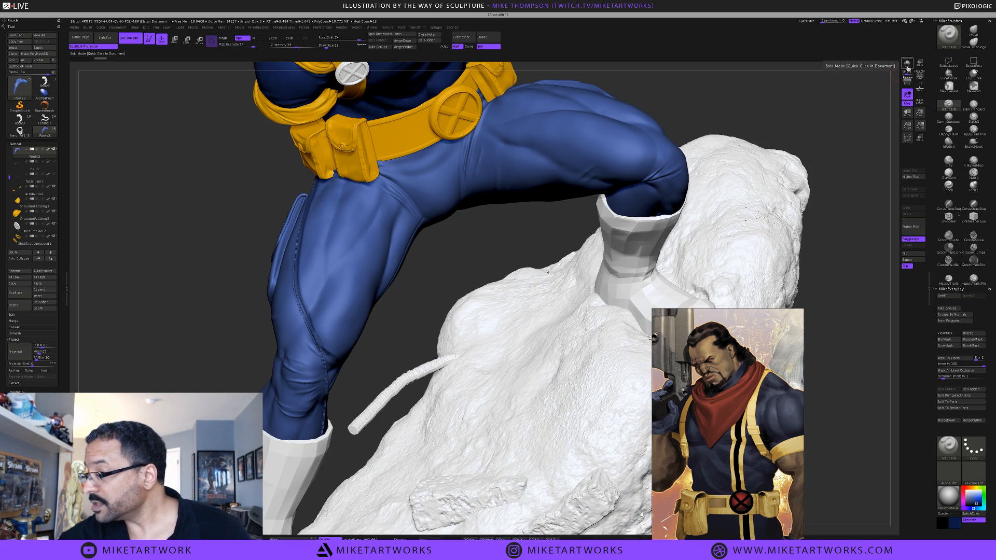
alt+click(786, 280)
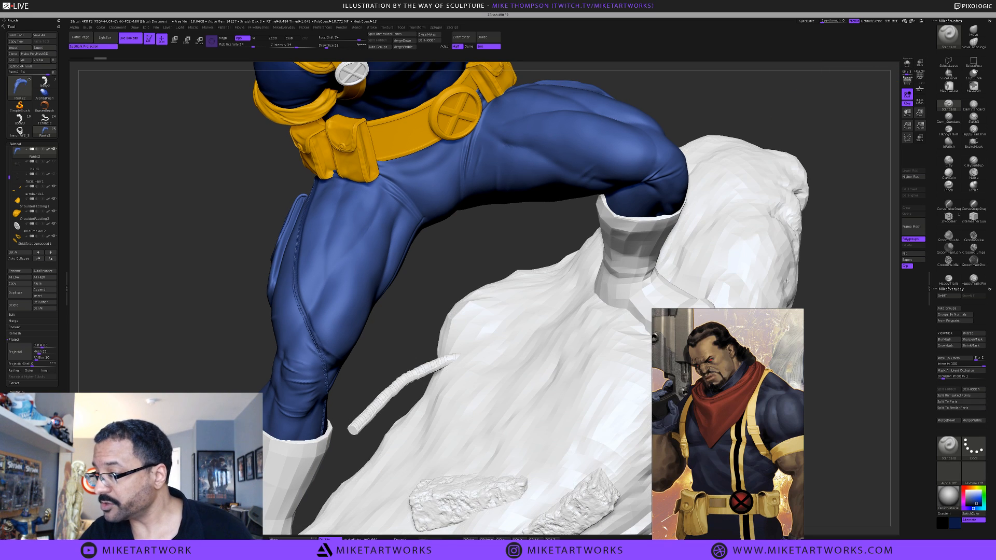
alt+drag(787, 280, 778, 460)
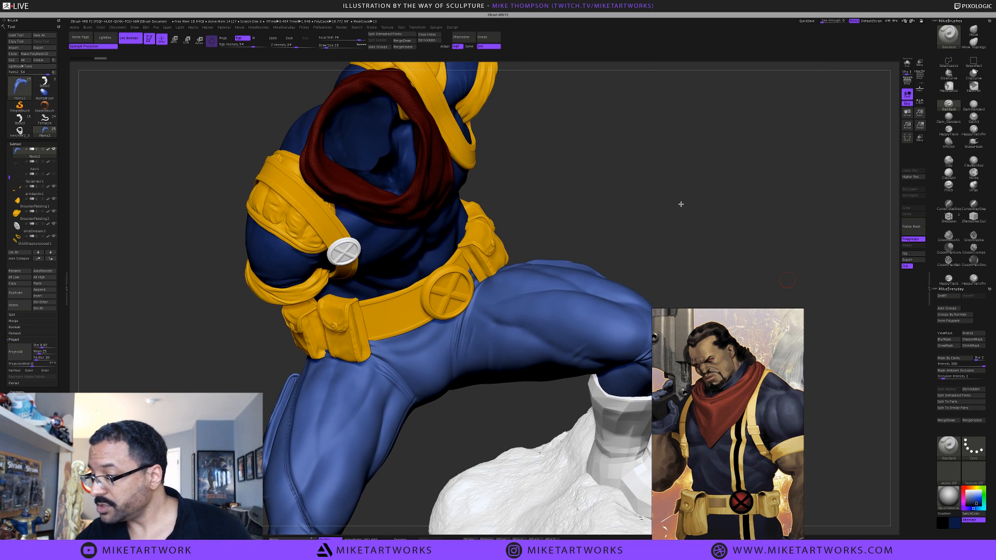
drag(681, 204, 623, 154)
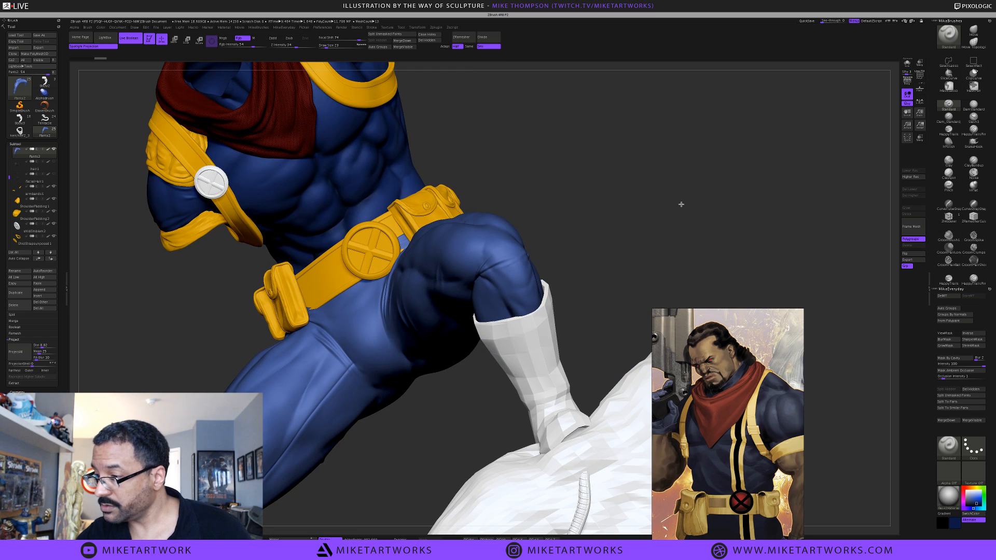
drag(681, 204, 690, 204)
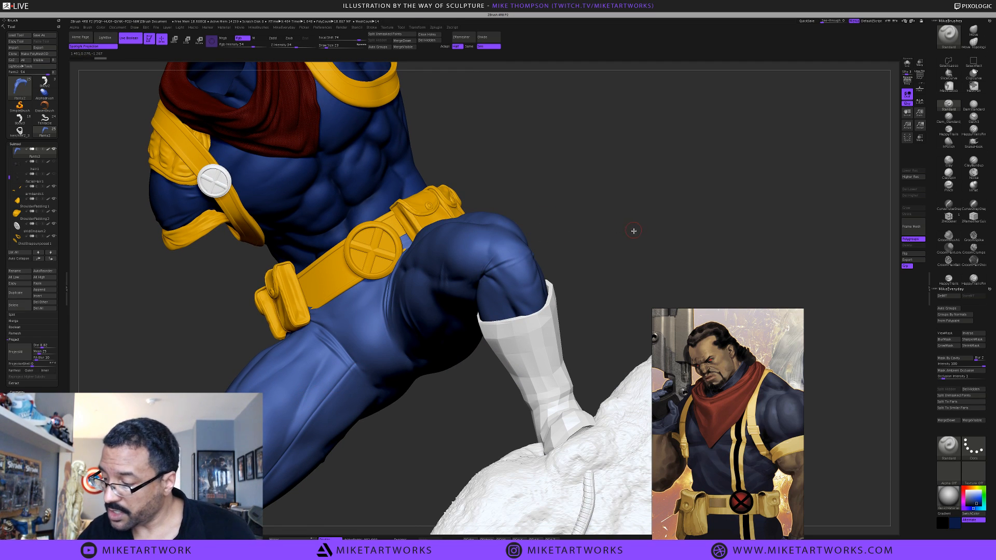
drag(641, 237, 654, 211)
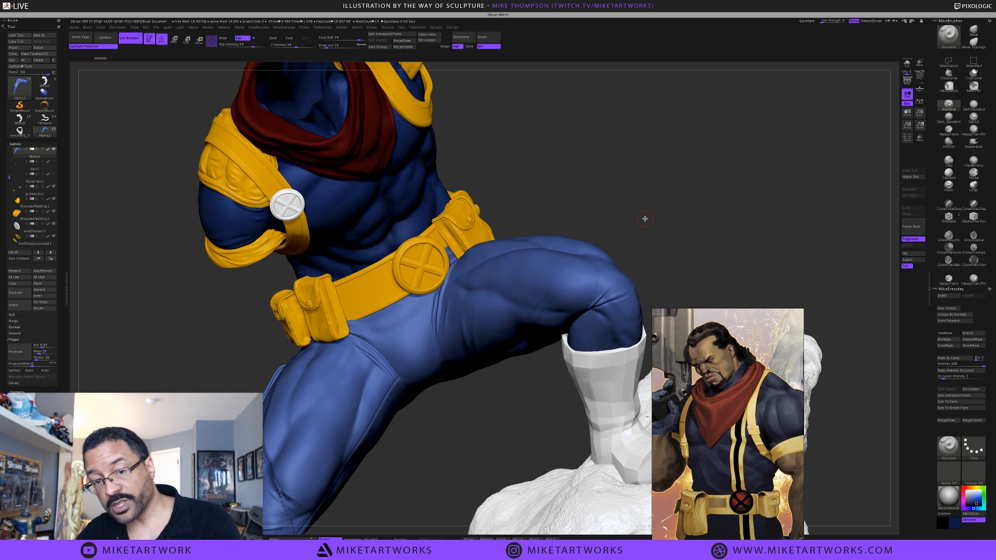
Isolate the pants and paint dark blue strokes down the front and inner thigh of the straight leg
click(907, 64)
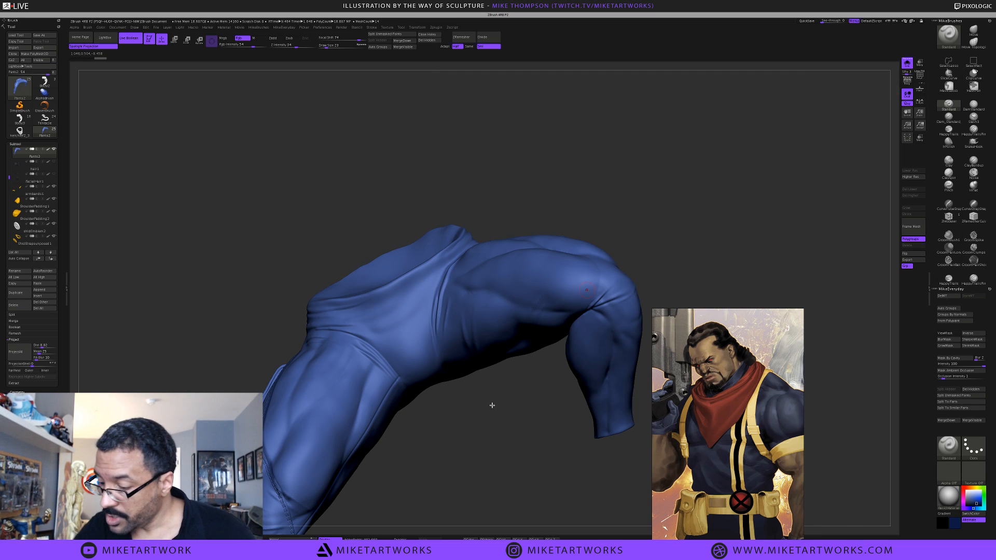
drag(491, 404, 529, 378)
drag(420, 408, 505, 311)
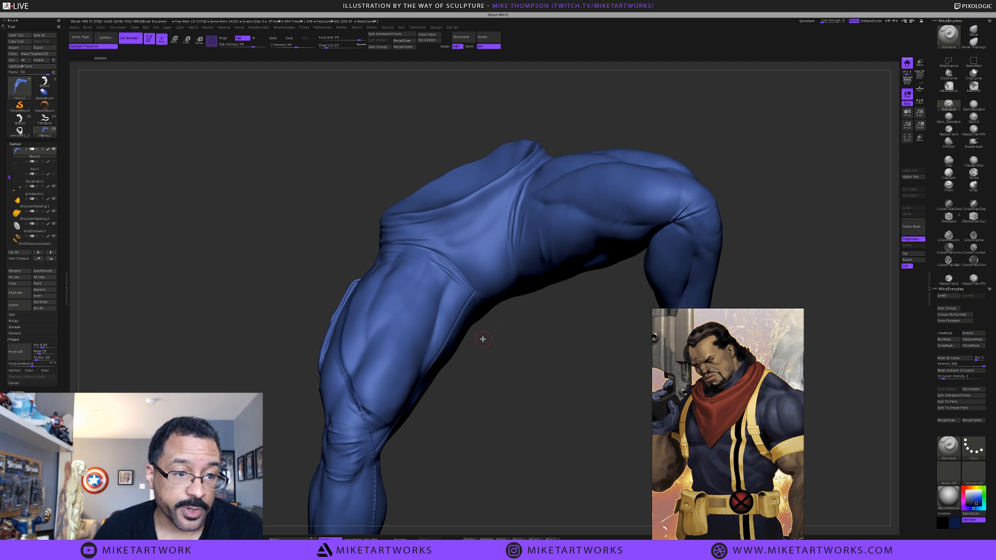
mouse_move(482, 356)
mouse_down()
mouse_move(506, 359)
mouse_move(472, 363)
mouse_up()
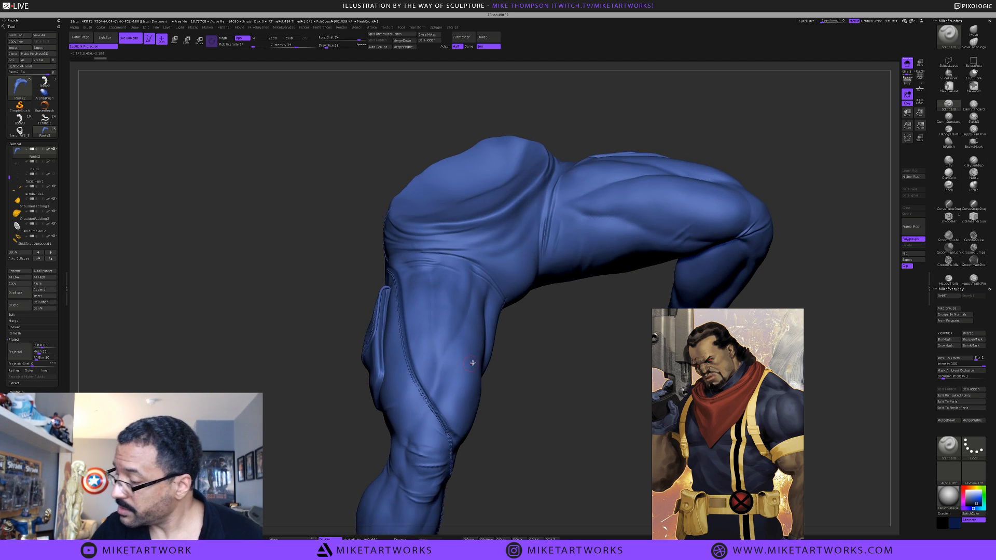
drag(513, 391, 518, 380)
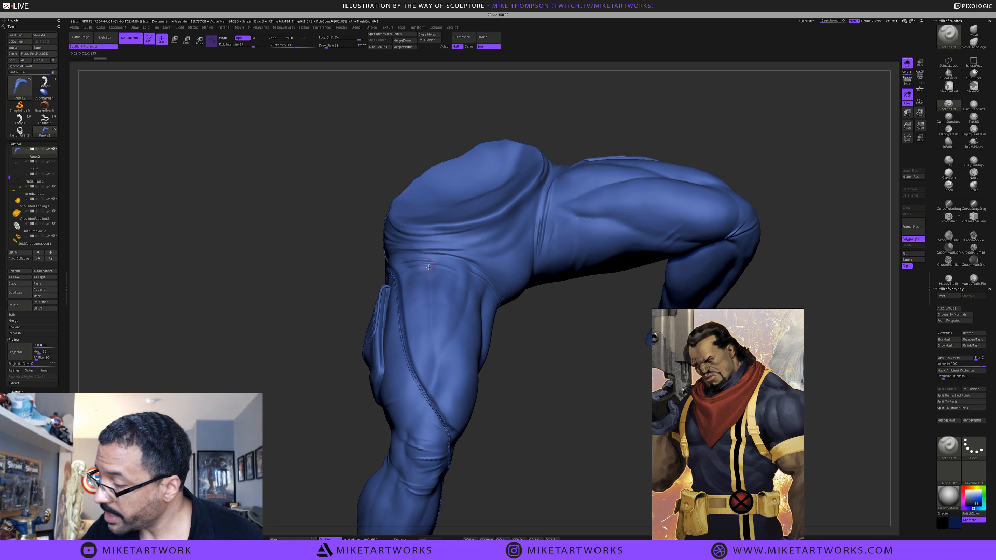
drag(428, 267, 433, 395)
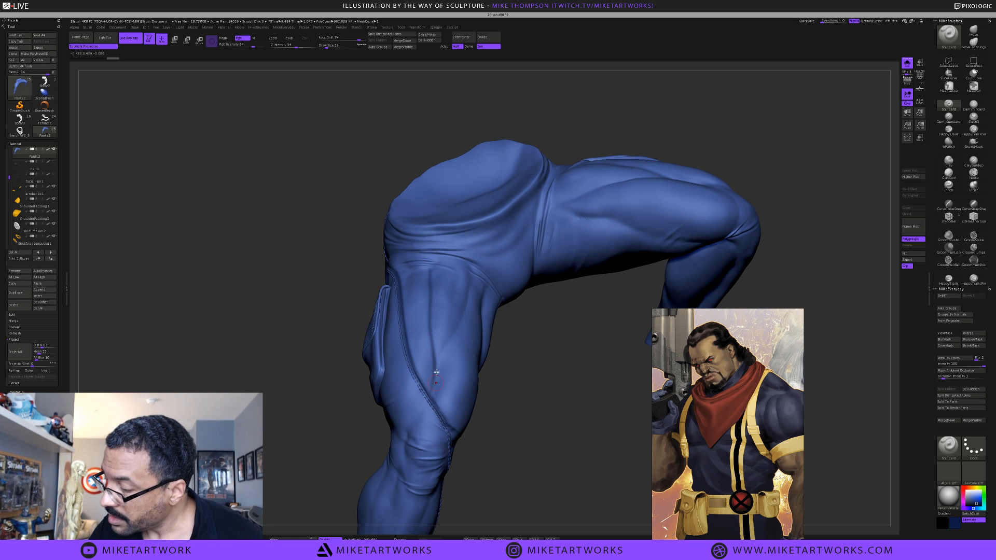
drag(471, 273, 433, 367)
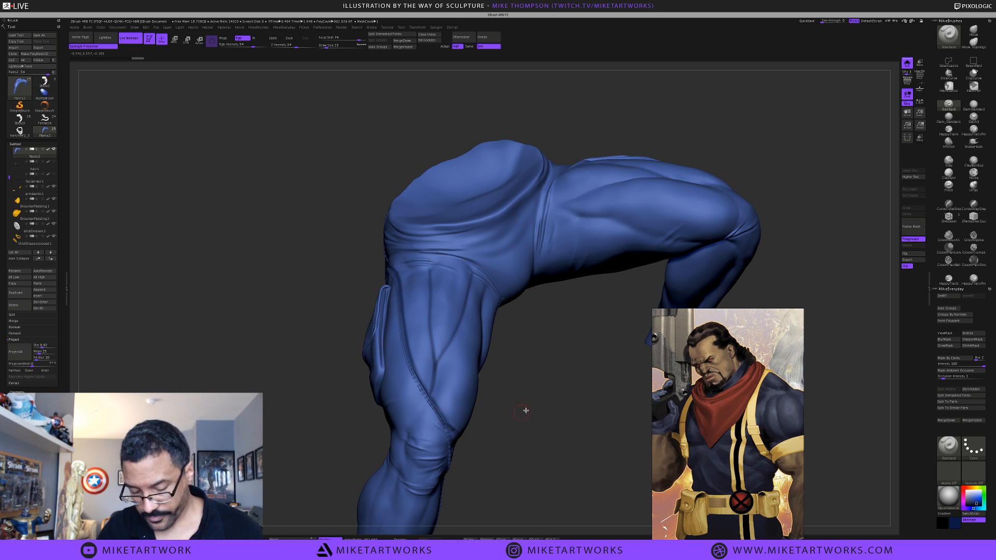
Enlarge the brush, lower Rgb Intensity to 11 and softly shade the recesses between the thigh muscles
key(s)
mouse_move(532, 413)
mouse_down()
mouse_move(581, 412)
mouse_move(565, 413)
mouse_up()
key(space)
drag(441, 385, 429, 321)
drag(429, 274, 431, 381)
mouse_move(434, 338)
mouse_down()
mouse_move(430, 387)
mouse_move(441, 356)
mouse_up()
mouse_move(469, 275)
mouse_down()
mouse_move(464, 315)
mouse_move(469, 291)
mouse_up()
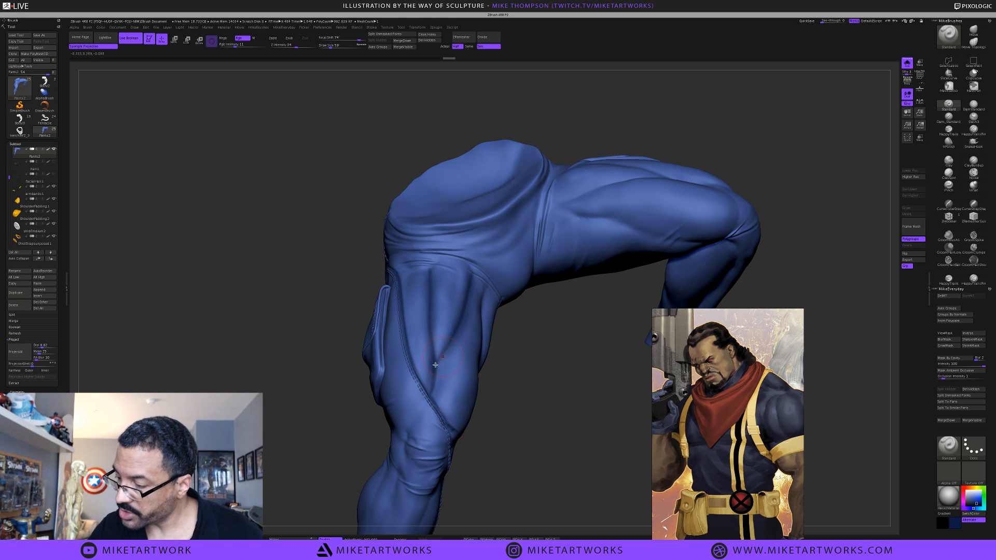
Paint further soft dark blue shading down the centre of the straight leg's thigh, beside the outer seam
drag(513, 422, 469, 267)
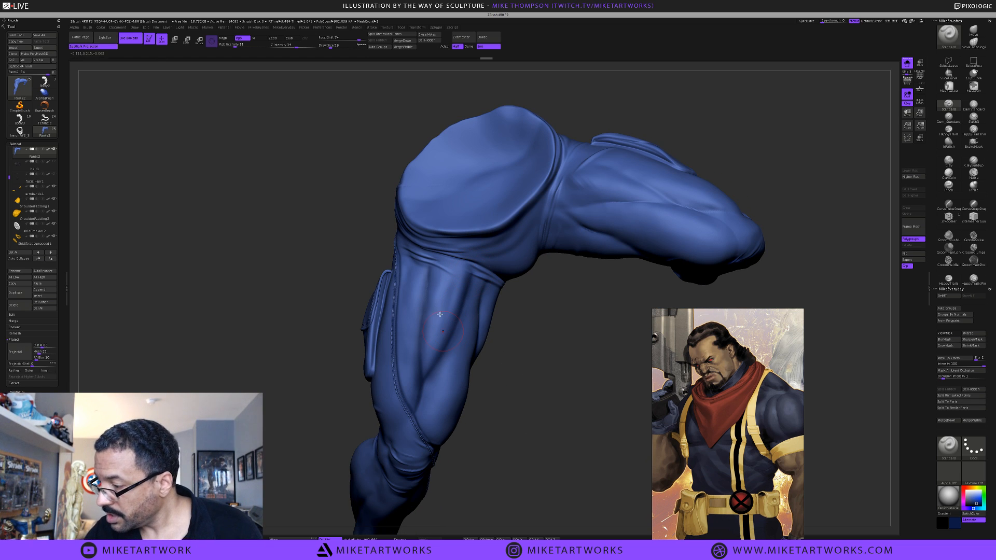
mouse_move(440, 314)
mouse_down()
mouse_move(422, 315)
mouse_move(422, 400)
mouse_up()
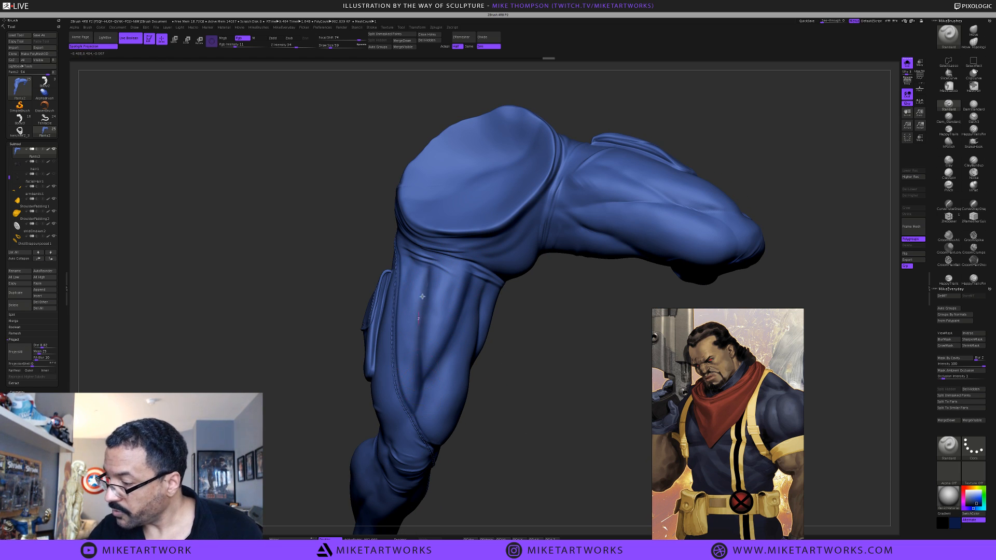
drag(423, 296, 422, 374)
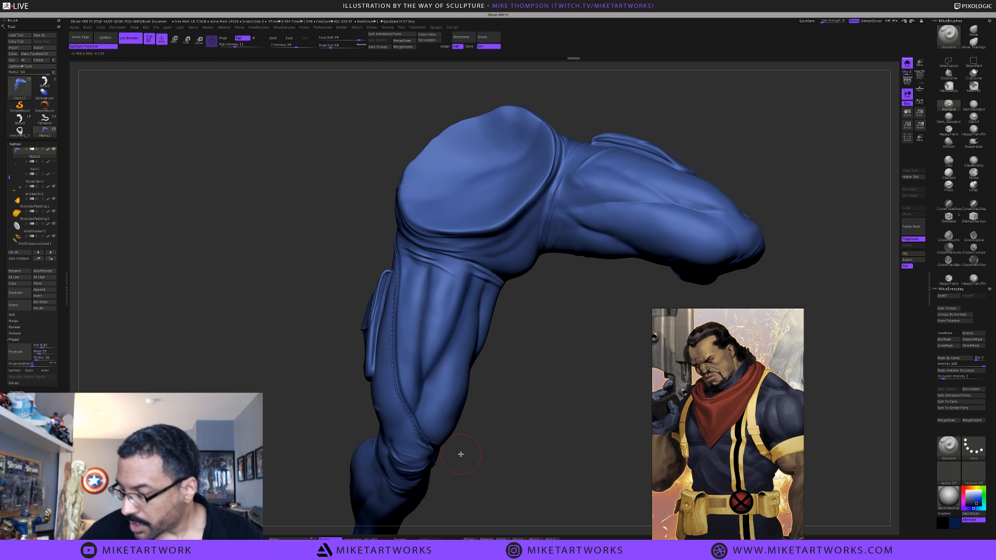
drag(460, 454, 518, 380)
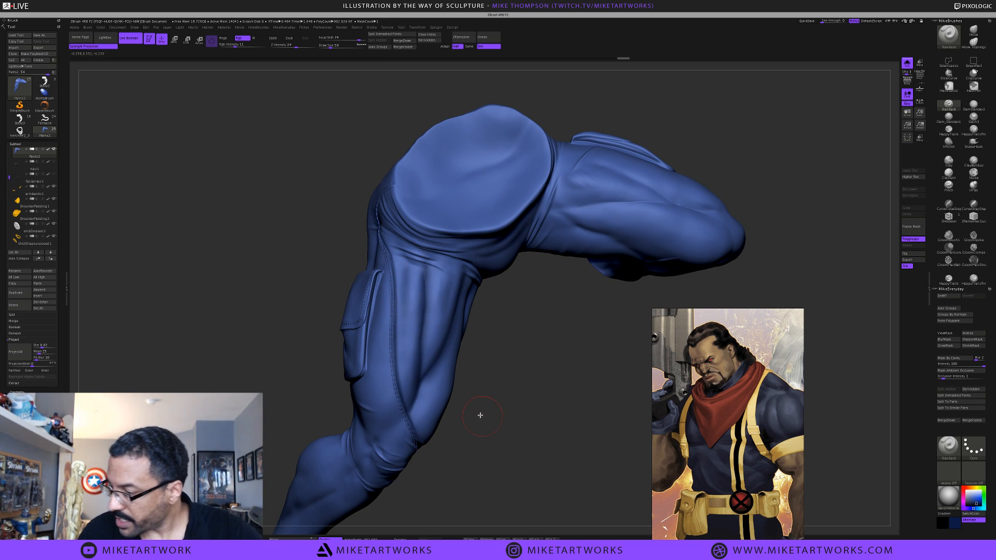
Brush soft dark blue shading into the recesses down the front and inner thigh of the straight leg
drag(480, 415, 469, 411)
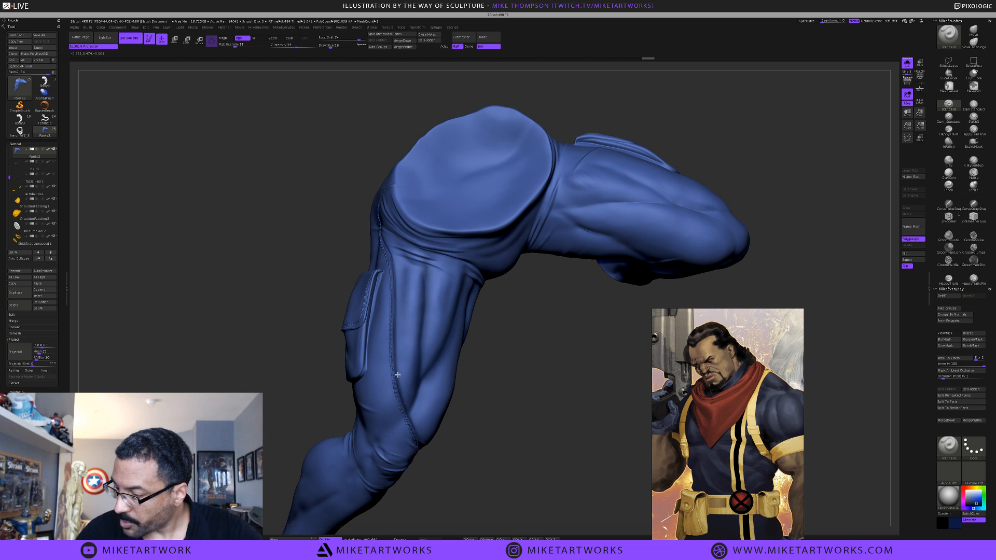
mouse_move(488, 402)
mouse_down()
mouse_move(495, 422)
mouse_move(502, 393)
mouse_move(451, 327)
mouse_up()
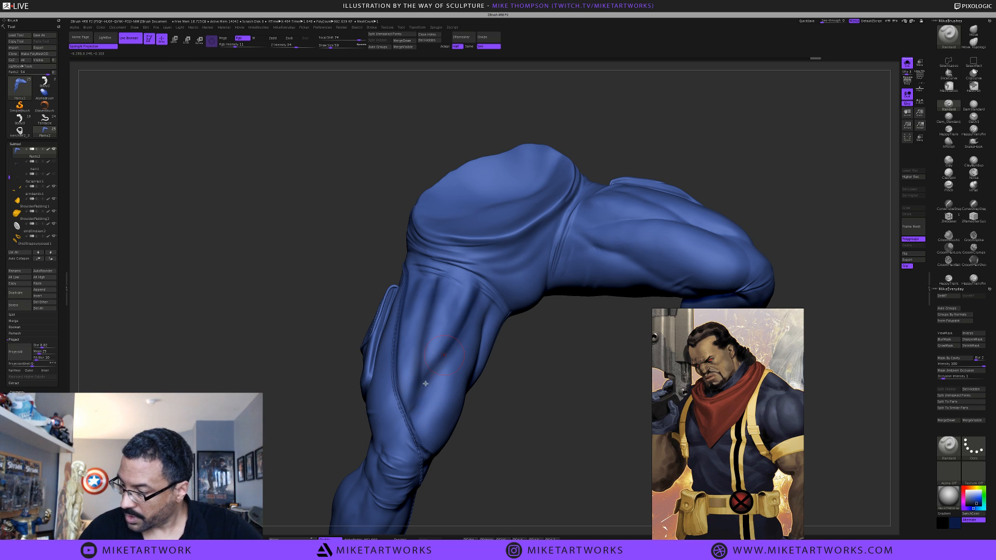
mouse_move(508, 438)
mouse_down()
mouse_move(529, 383)
mouse_move(515, 307)
mouse_up()
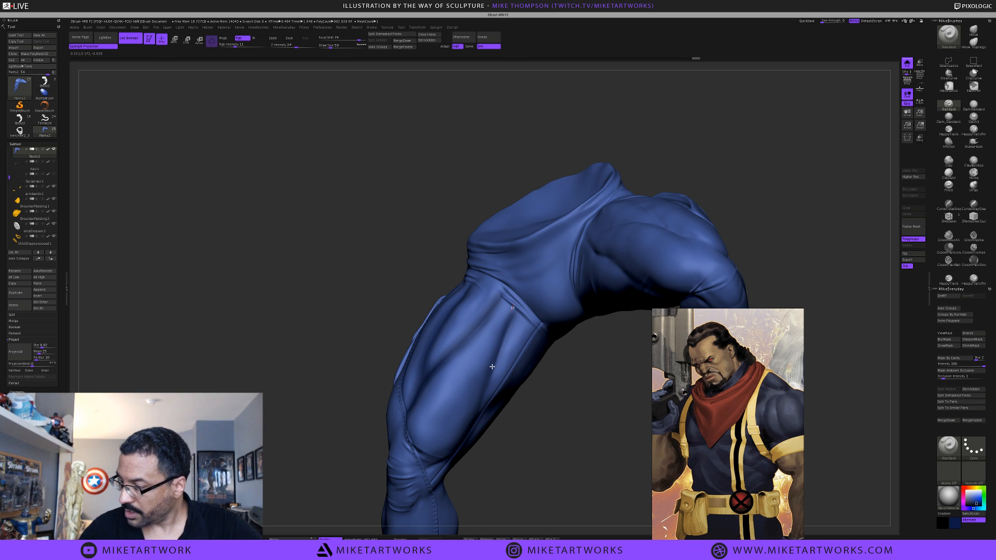
mouse_move(544, 441)
mouse_down()
mouse_move(527, 371)
mouse_move(470, 308)
mouse_up()
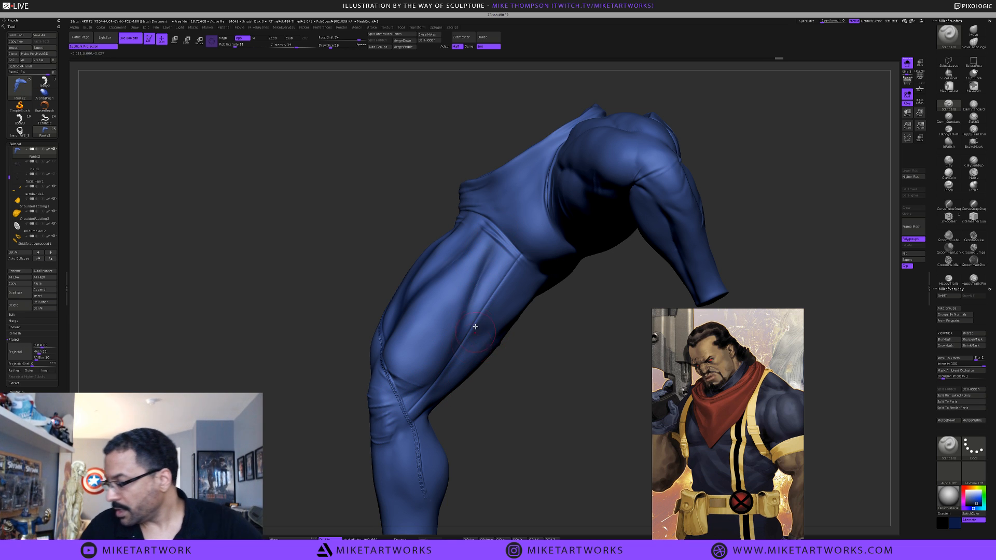
drag(508, 351, 493, 371)
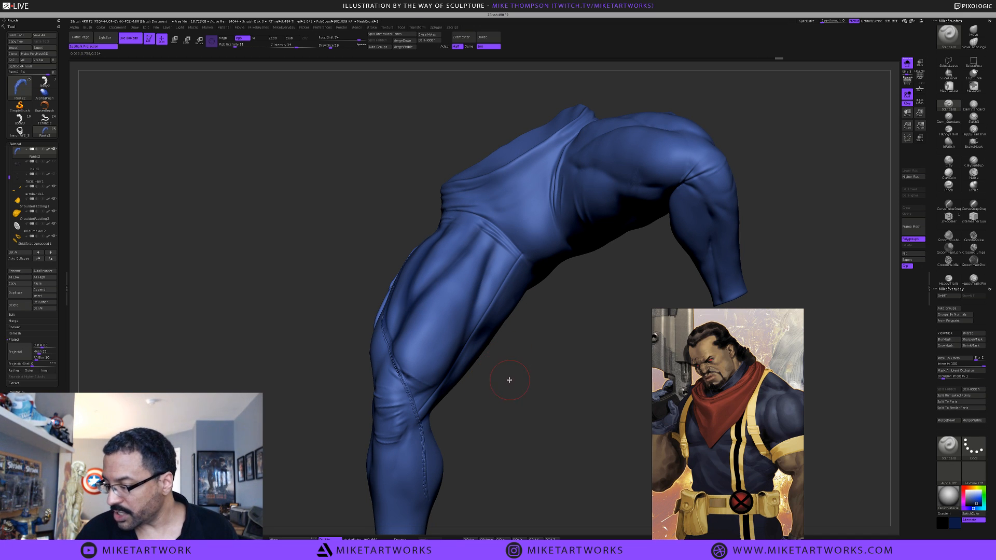
drag(506, 380, 507, 381)
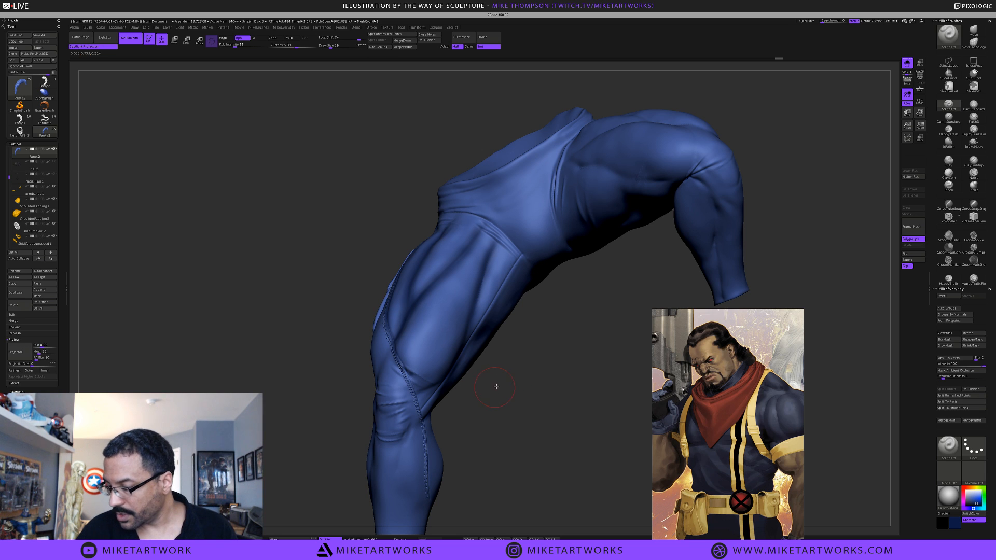
drag(501, 381, 499, 378)
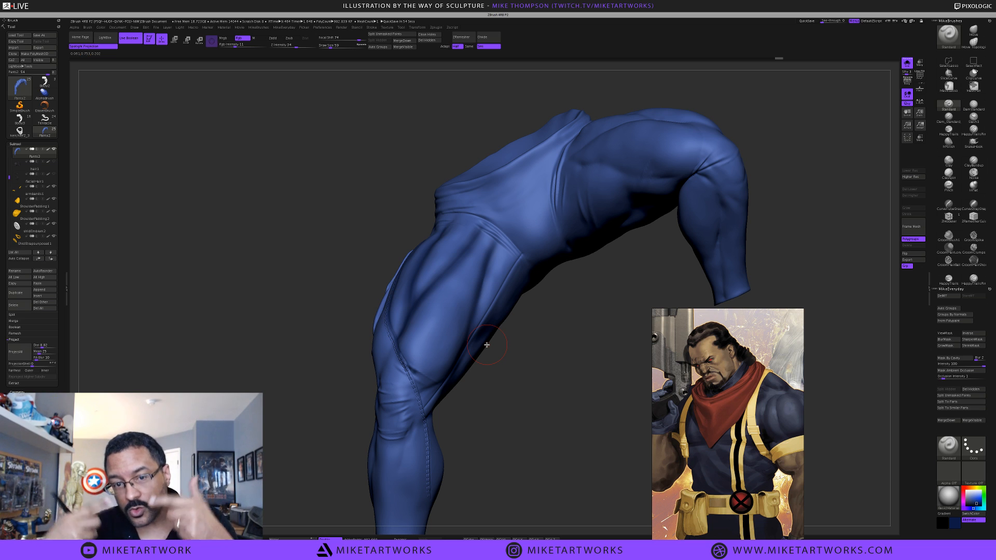
Extend the soft dark blue shading beside the inner-thigh seam of the straight leg, from the groin down to the knee
drag(482, 405, 487, 399)
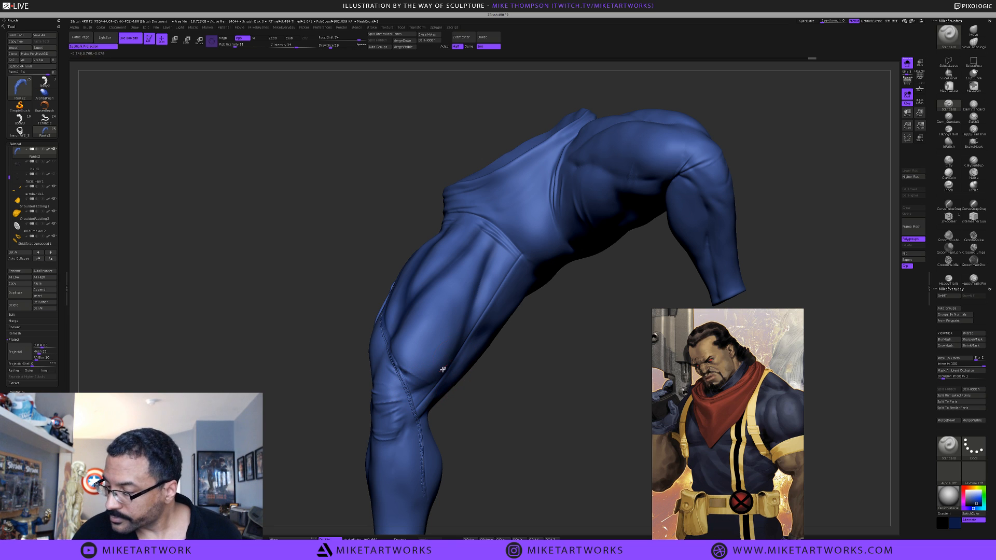
drag(493, 396, 463, 361)
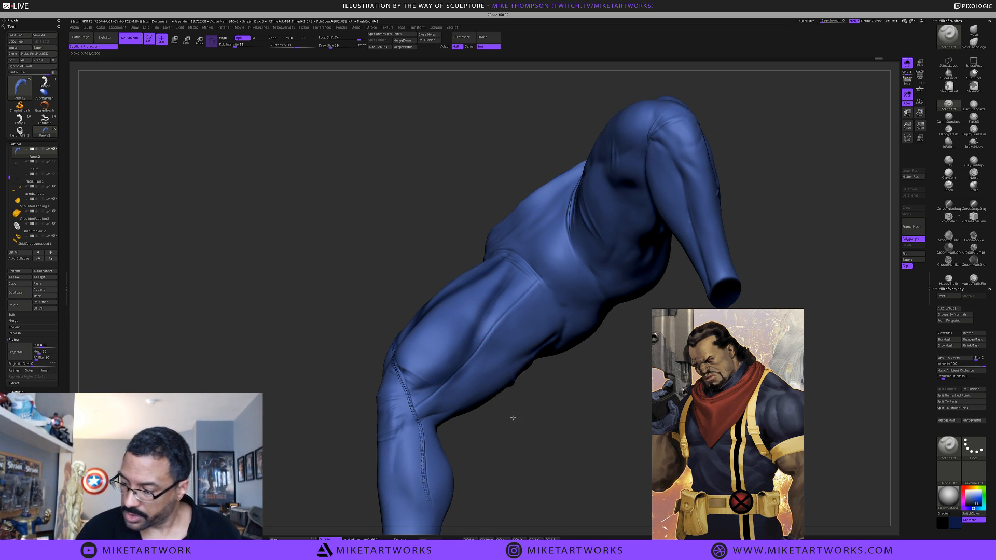
drag(513, 417, 512, 370)
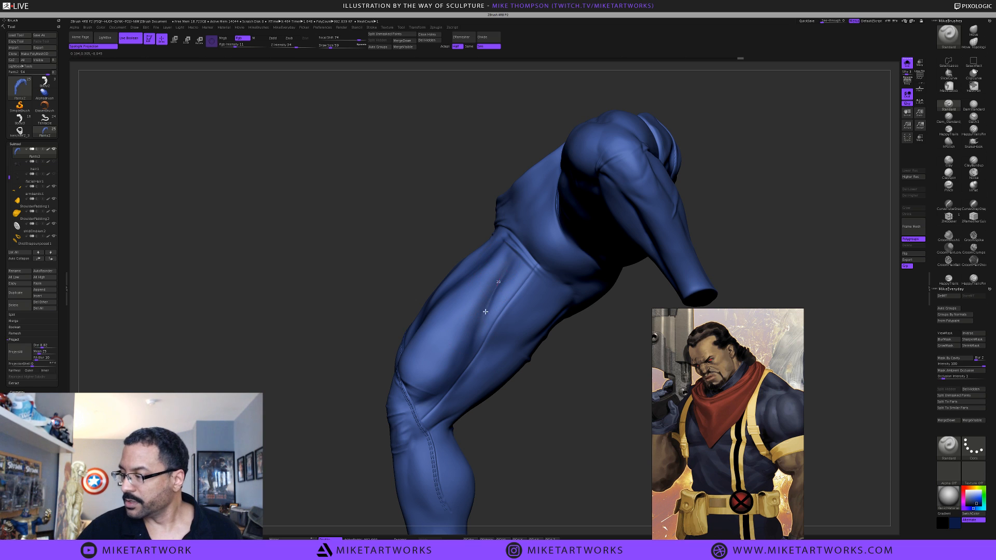
drag(537, 387, 493, 407)
Change the paint colour to a lighter blue and softly highlight the raised thigh muscles of the straight leg
key(space)
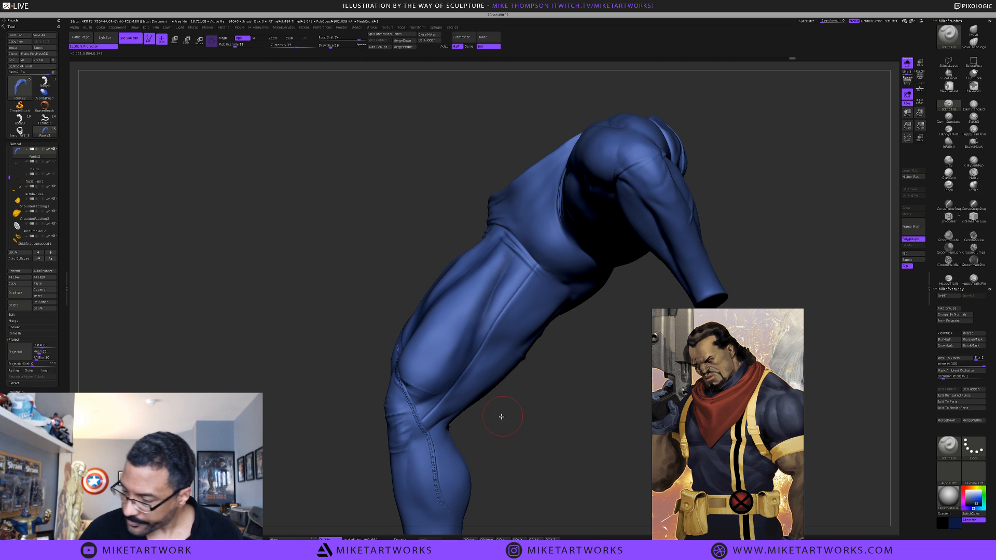
key(space)
click(434, 433)
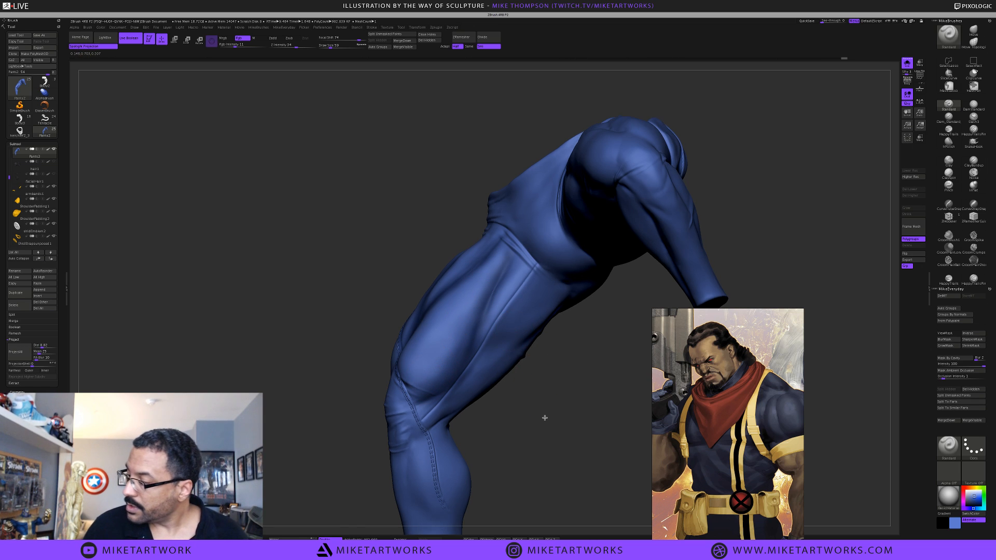
drag(545, 417, 439, 299)
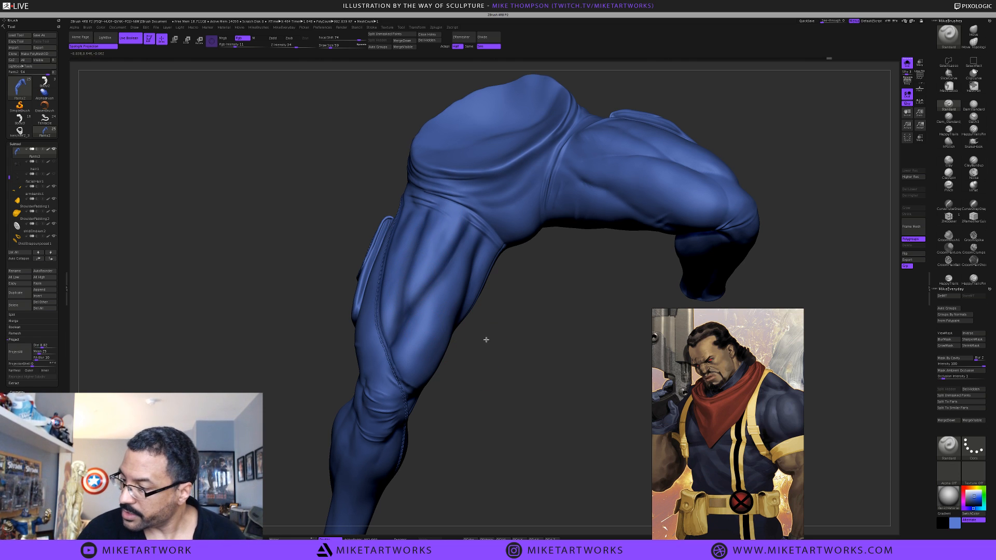
drag(484, 338, 416, 261)
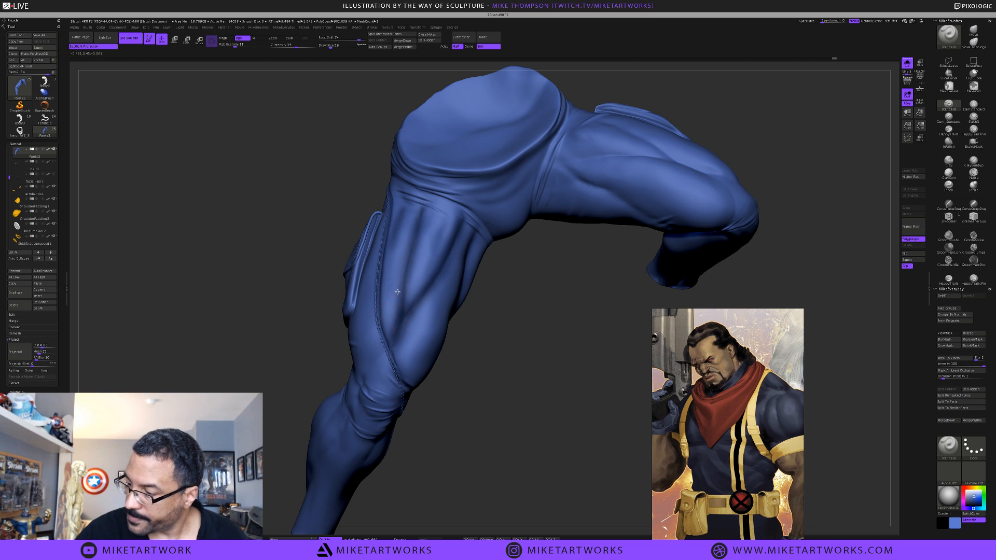
mouse_move(514, 429)
mouse_down()
mouse_move(517, 420)
mouse_move(491, 413)
mouse_move(498, 383)
mouse_move(497, 399)
mouse_up()
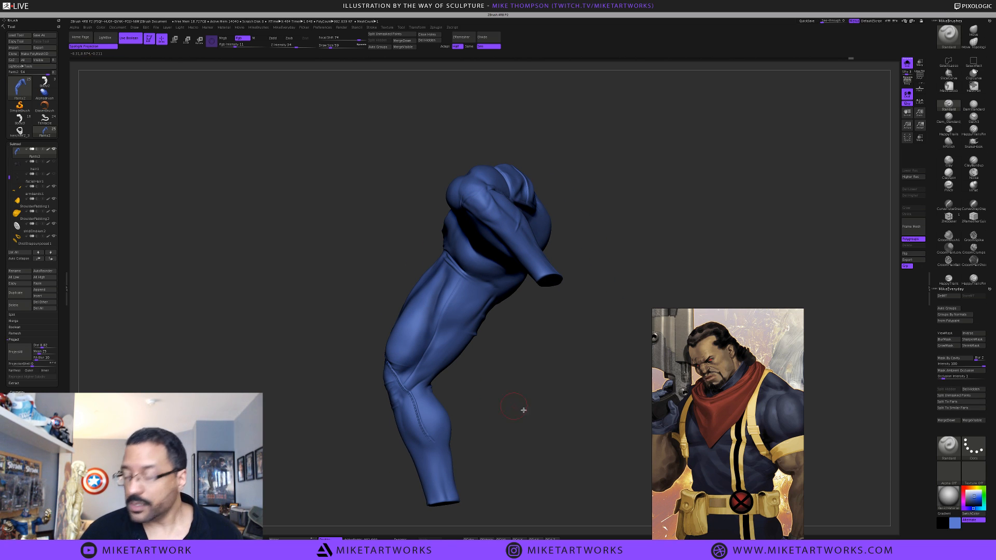
Switch the paint colour back to dark blue and shade the inner thigh of the straight leg behind the seam
key(space)
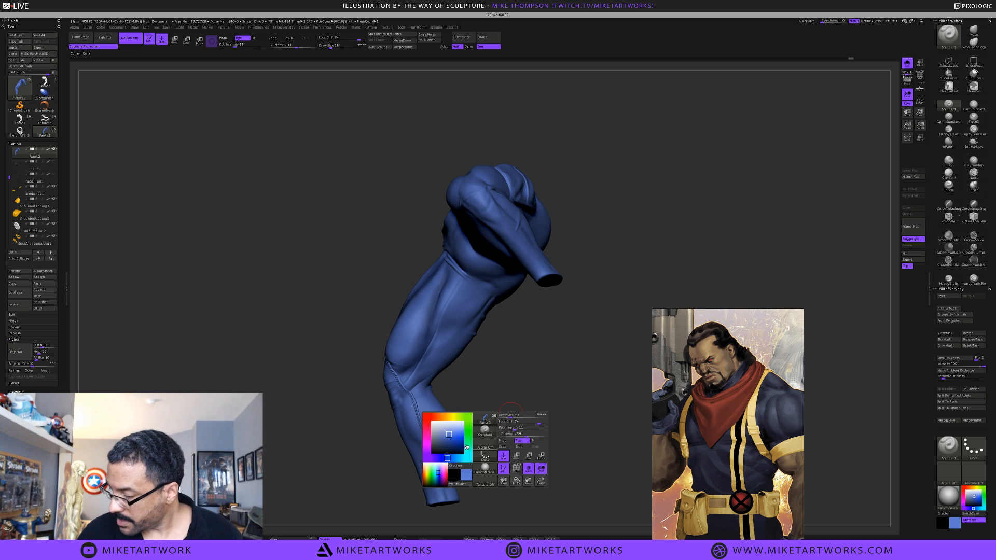
drag(523, 389, 511, 282)
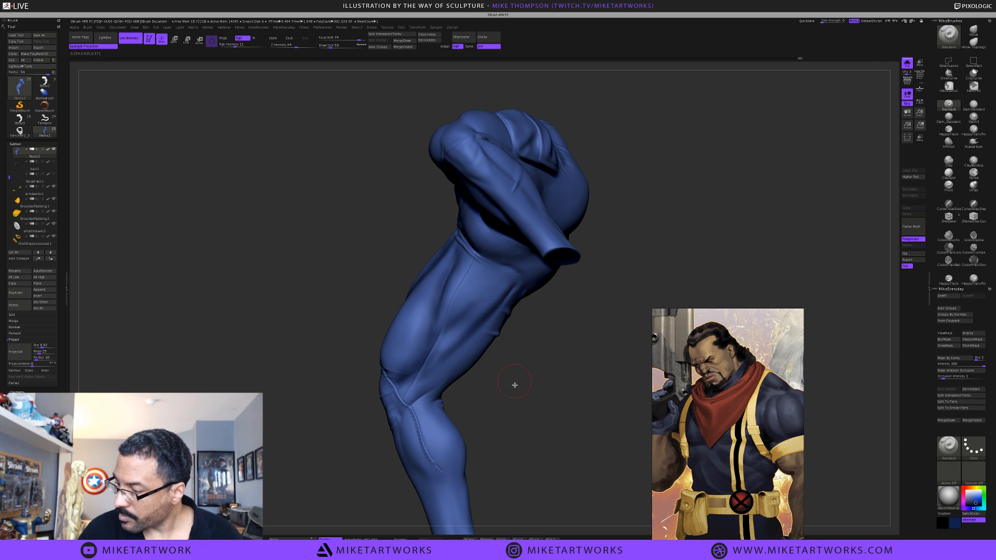
key(s)
drag(515, 384, 518, 384)
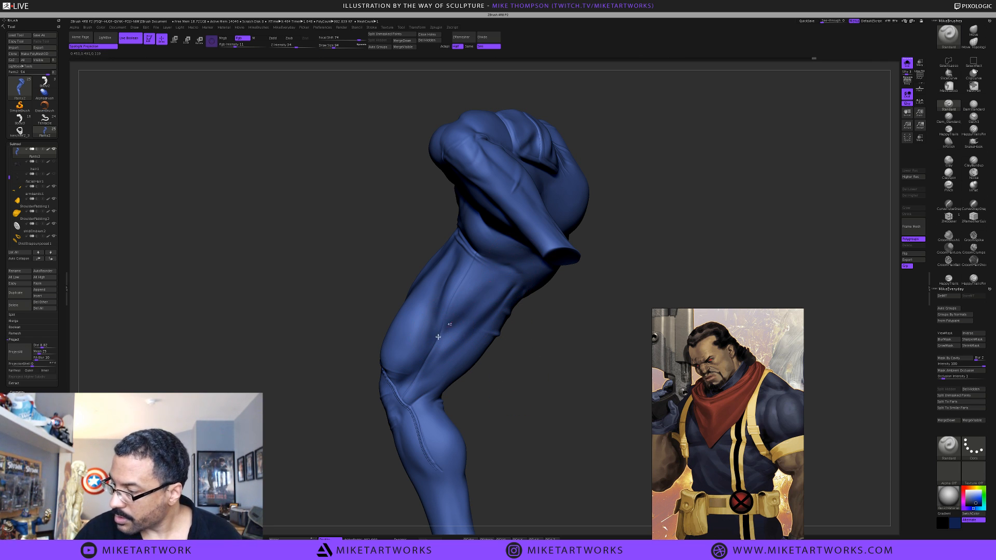
drag(503, 270, 517, 258)
drag(491, 373, 462, 369)
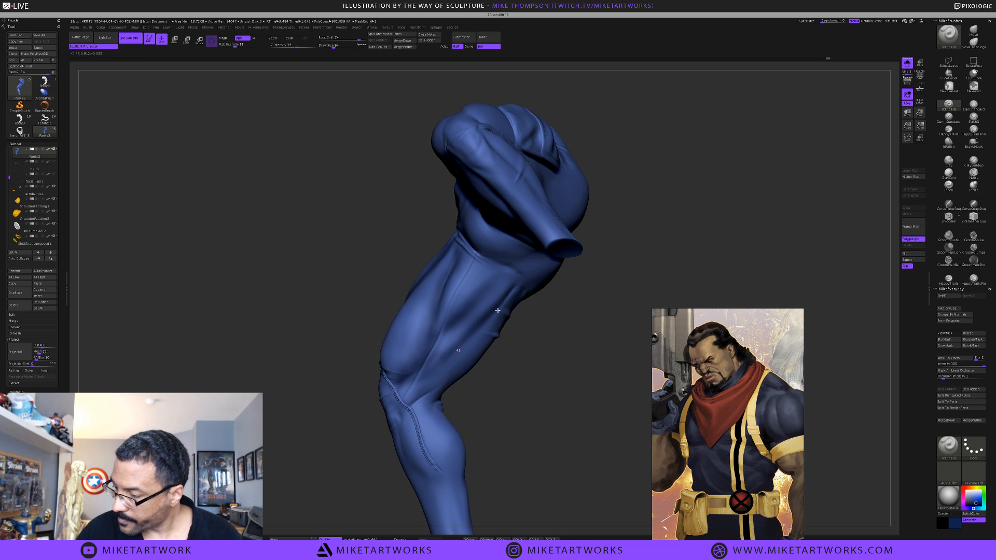
Paint soft dark blue shading over the straight leg's hamstring and into the hollow behind the knee
mouse_move(516, 402)
mouse_down()
mouse_move(527, 394)
mouse_move(550, 402)
mouse_move(543, 387)
mouse_move(466, 399)
mouse_move(485, 410)
mouse_up()
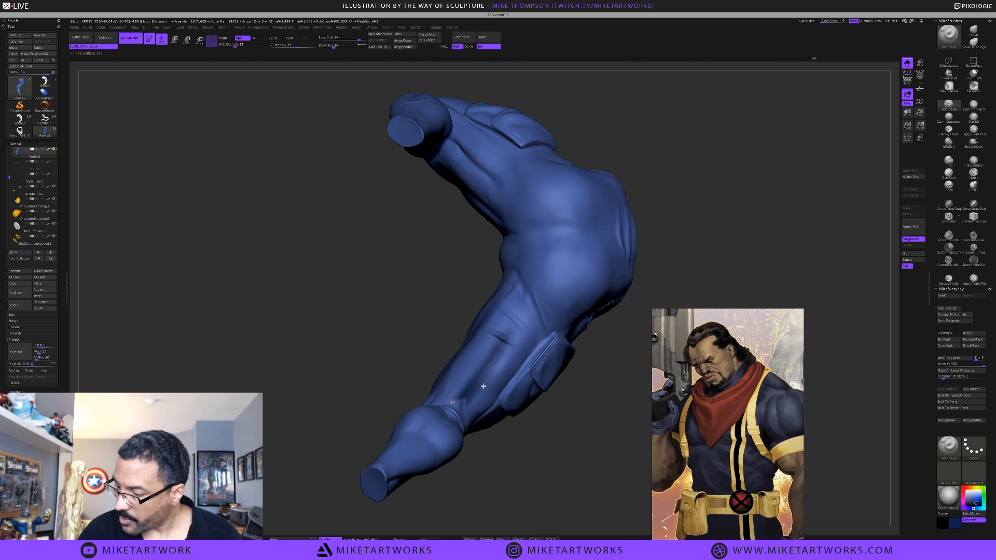
mouse_move(507, 429)
mouse_down()
mouse_move(522, 422)
mouse_move(437, 407)
mouse_up()
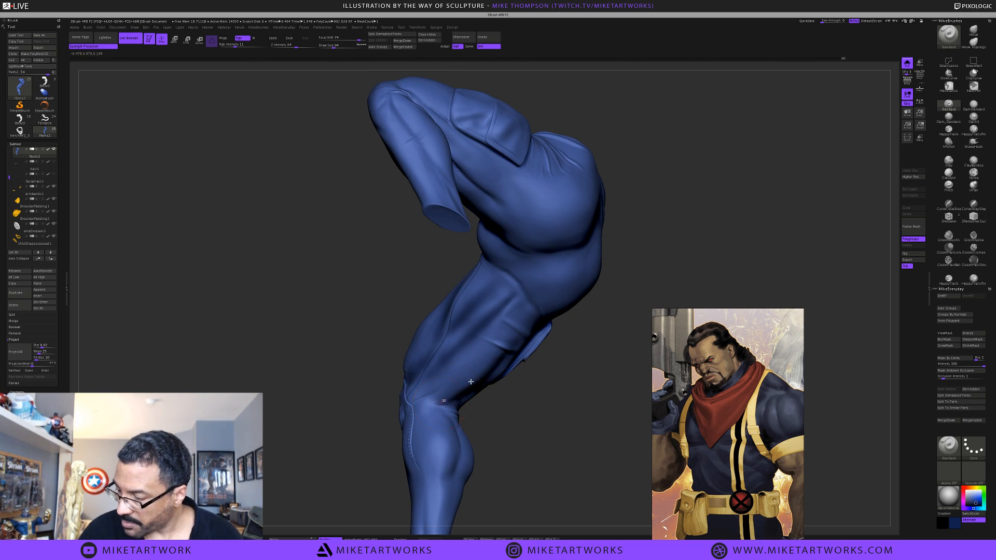
mouse_move(507, 389)
mouse_down()
mouse_move(498, 411)
mouse_move(425, 410)
mouse_up()
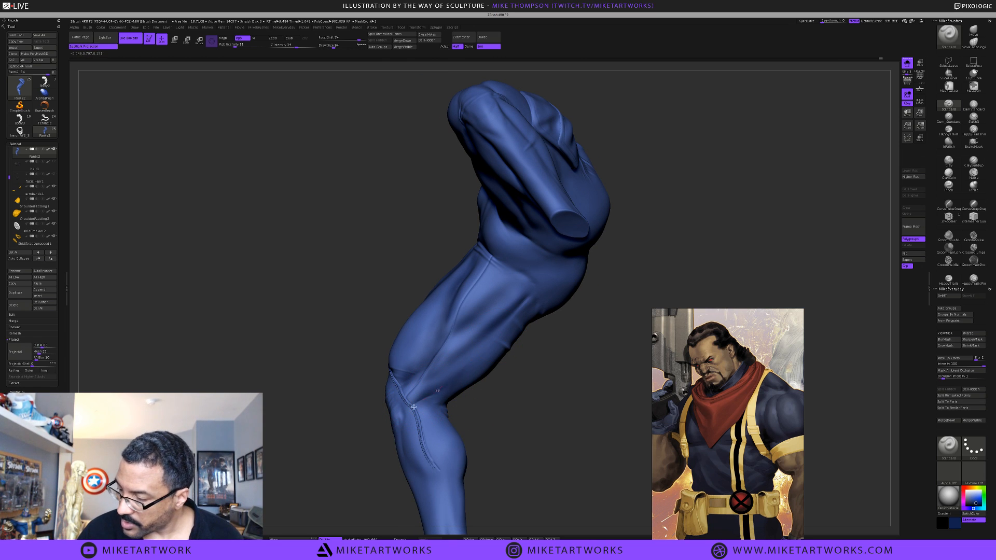
drag(520, 365, 489, 377)
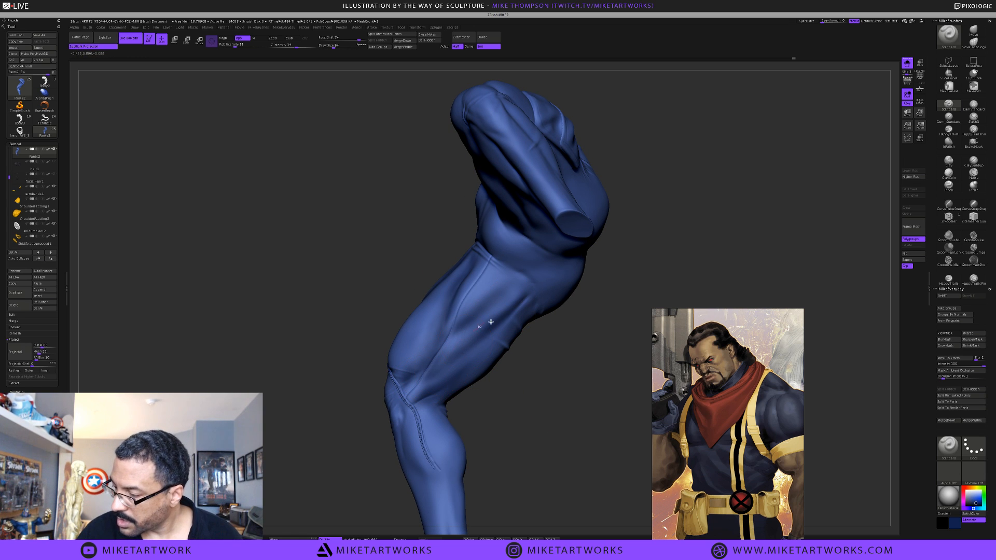
mouse_move(521, 412)
mouse_down()
mouse_move(528, 378)
mouse_move(532, 407)
mouse_up()
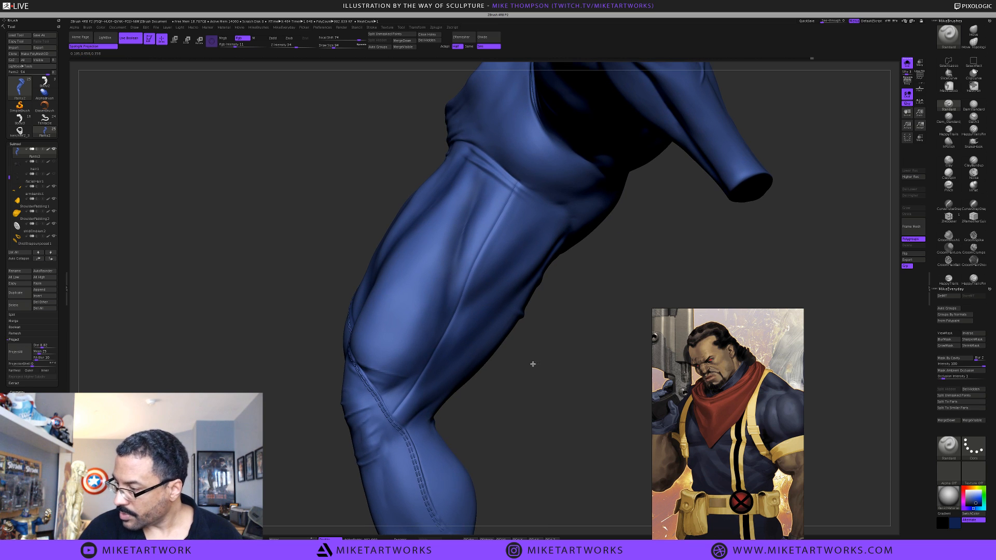
Shrink the brush, raise Rgb Intensity to 73 and paint a thin dark blue line down the inner-thigh seam to the knee
key(s)
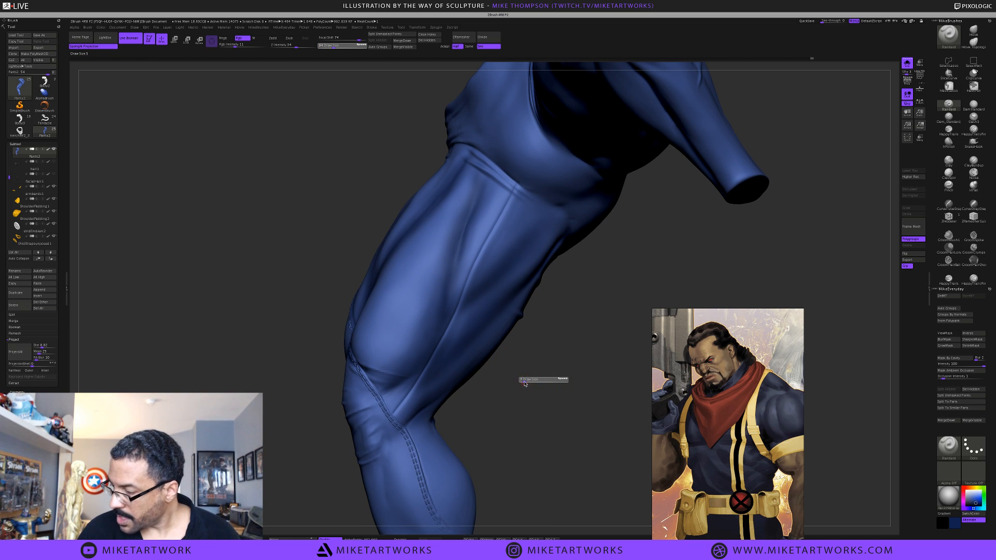
key(space)
drag(549, 398, 579, 400)
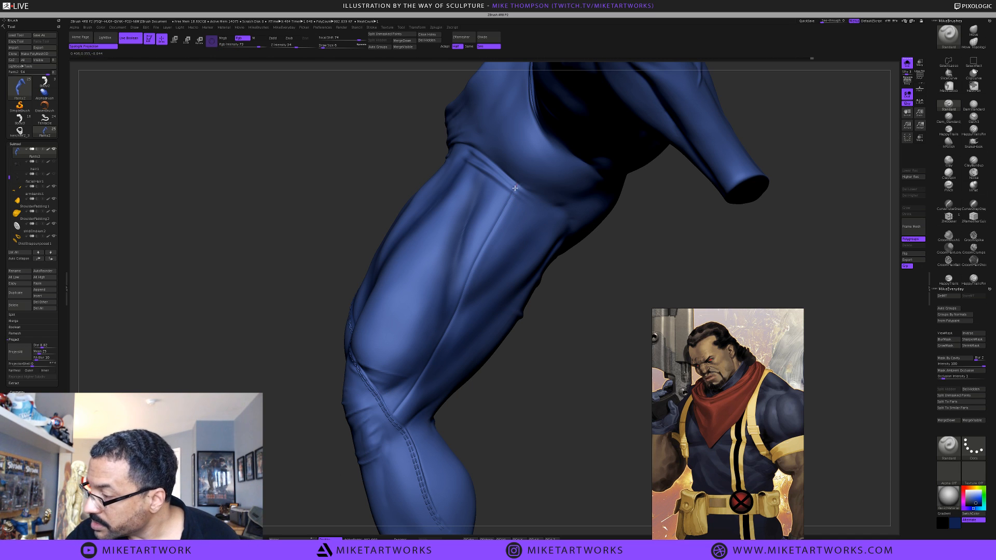
drag(515, 188, 490, 234)
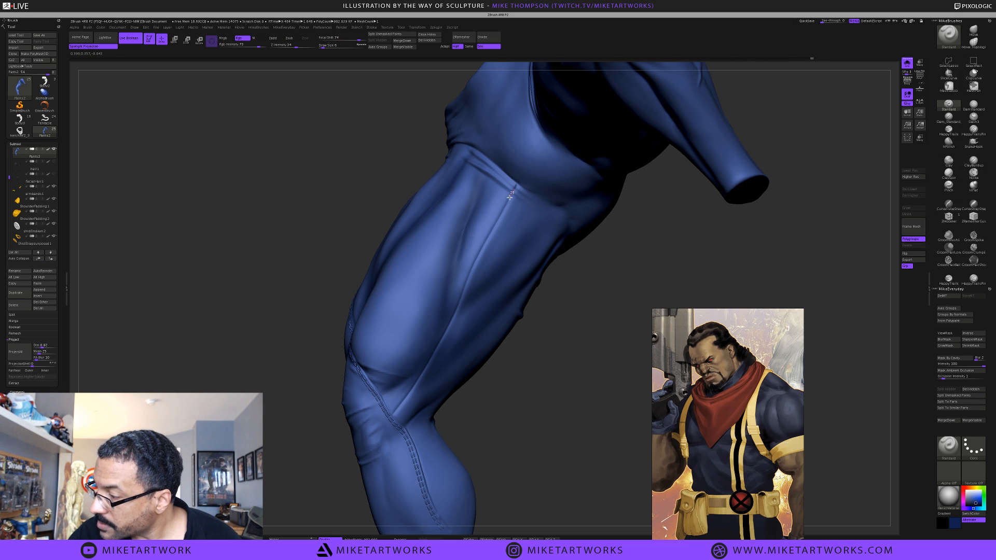
drag(510, 197, 389, 427)
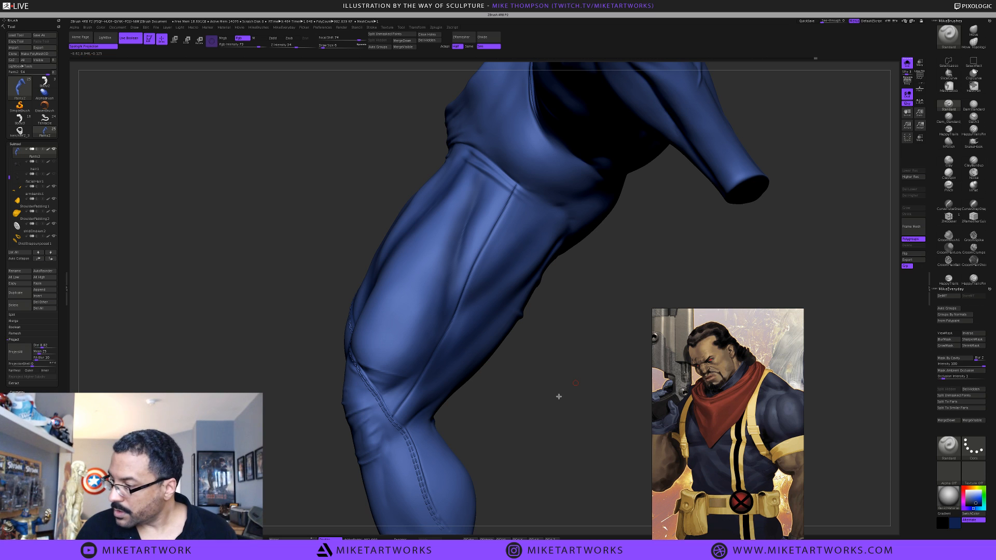
Switch the paint colour to a light blue and highlight the raised inner-thigh seam of the straight leg down to the knee
mouse_move(567, 416)
mouse_down()
mouse_move(556, 415)
mouse_move(569, 410)
mouse_up()
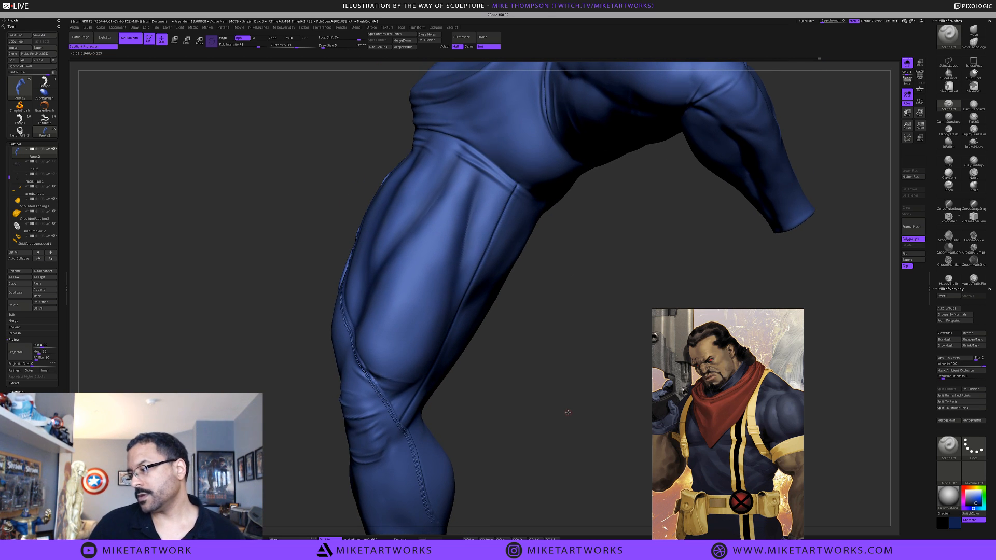
key(ctrl)
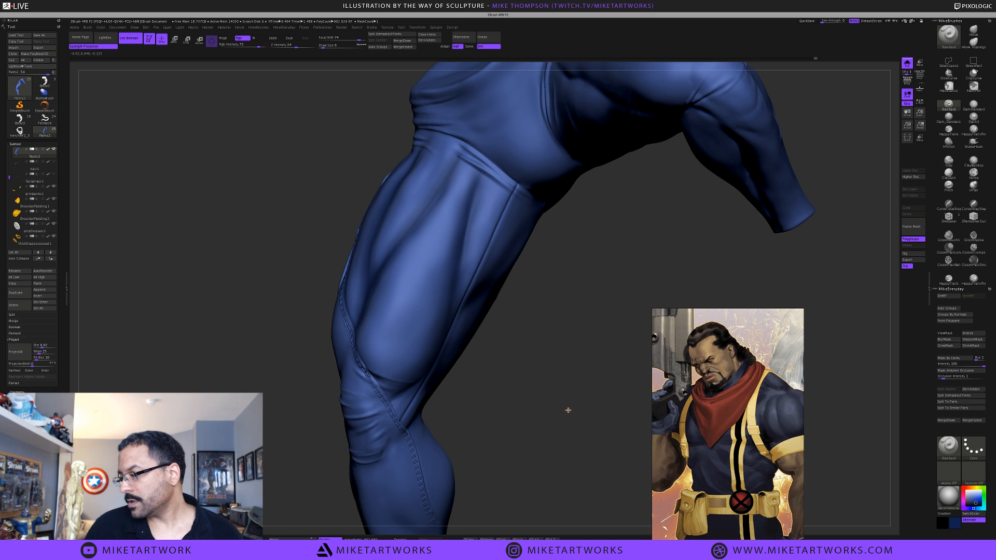
drag(566, 409, 596, 375)
key(space)
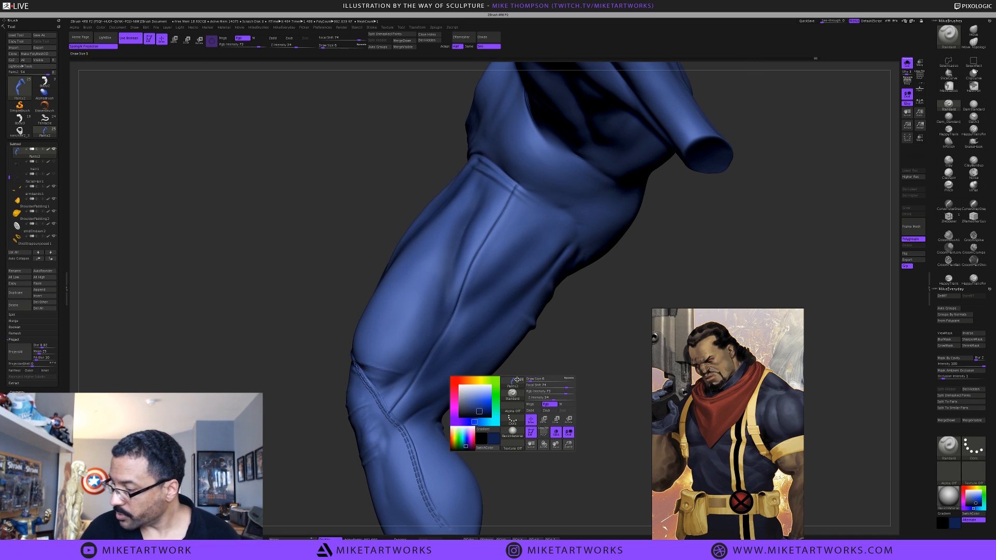
mouse_move(471, 386)
mouse_down()
mouse_move(474, 398)
mouse_move(490, 392)
mouse_up()
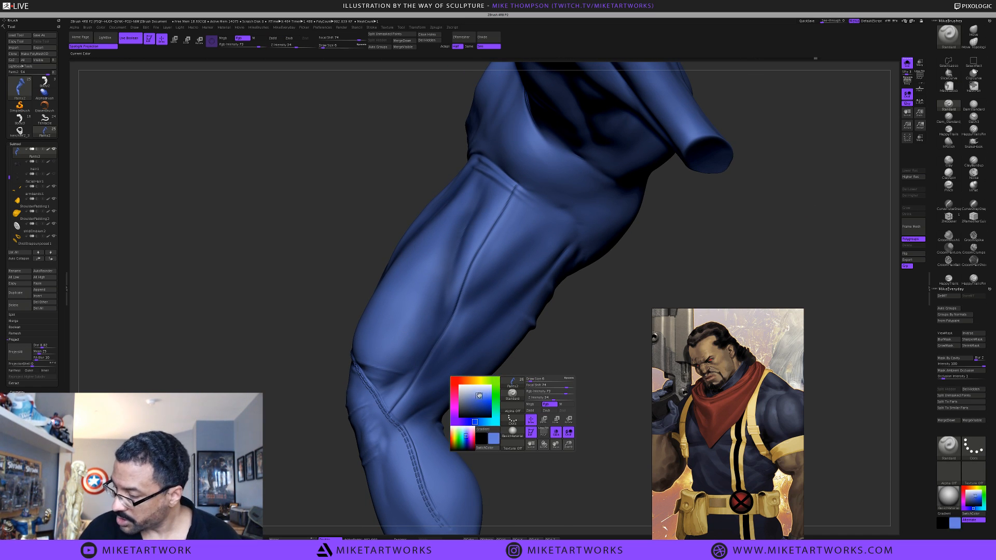
drag(604, 327, 603, 312)
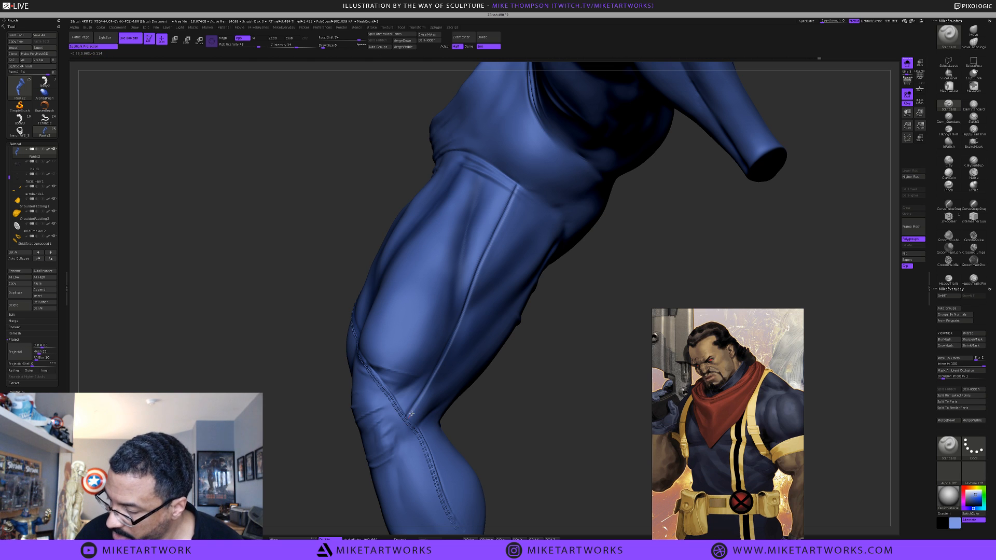
mouse_move(563, 400)
mouse_down()
mouse_move(552, 414)
mouse_move(563, 405)
mouse_move(555, 399)
mouse_up()
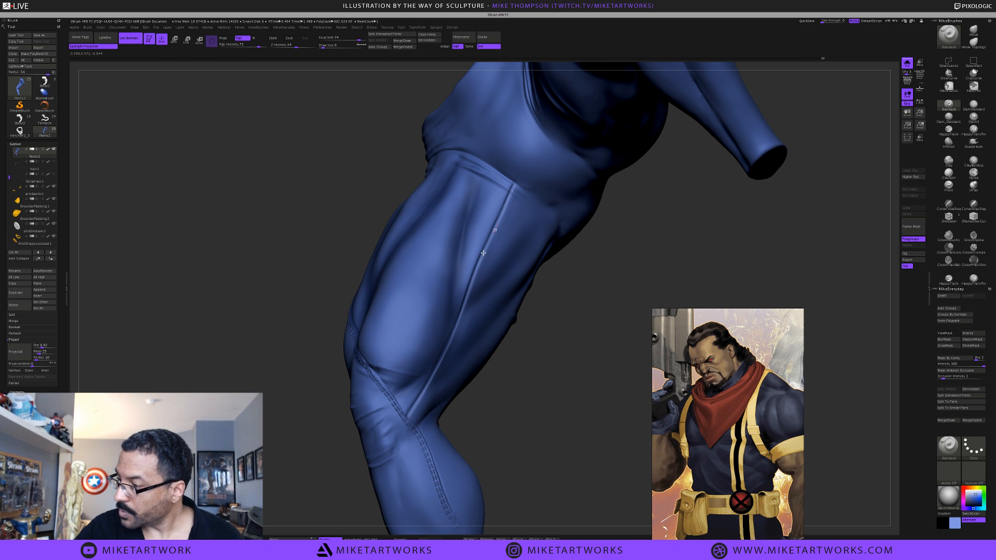
Highlight the straight leg's stitched outer seam beside the cargo pocket, adjusting the paint colour to a softer light blue
mouse_move(549, 389)
mouse_down()
mouse_move(541, 383)
mouse_move(565, 407)
mouse_move(549, 341)
mouse_up()
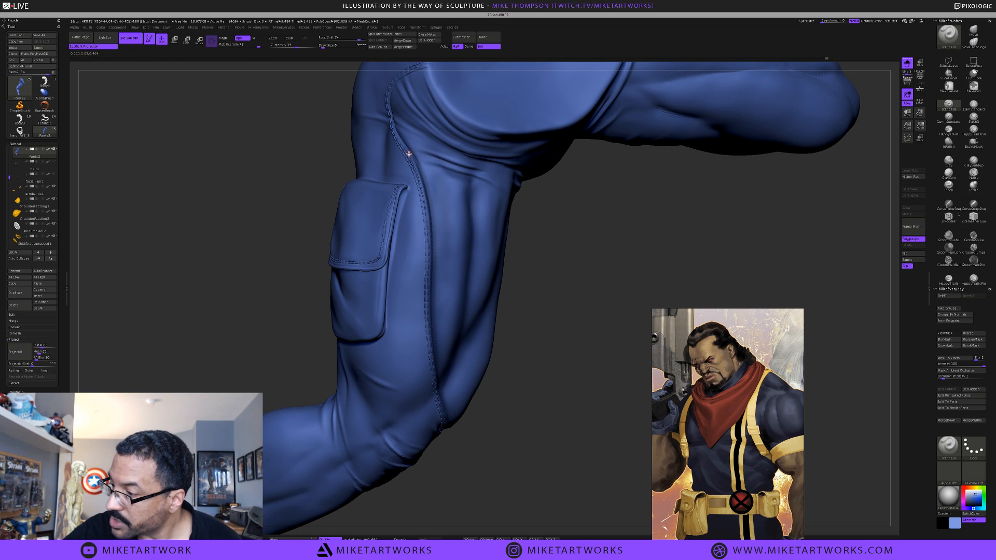
drag(548, 276, 547, 276)
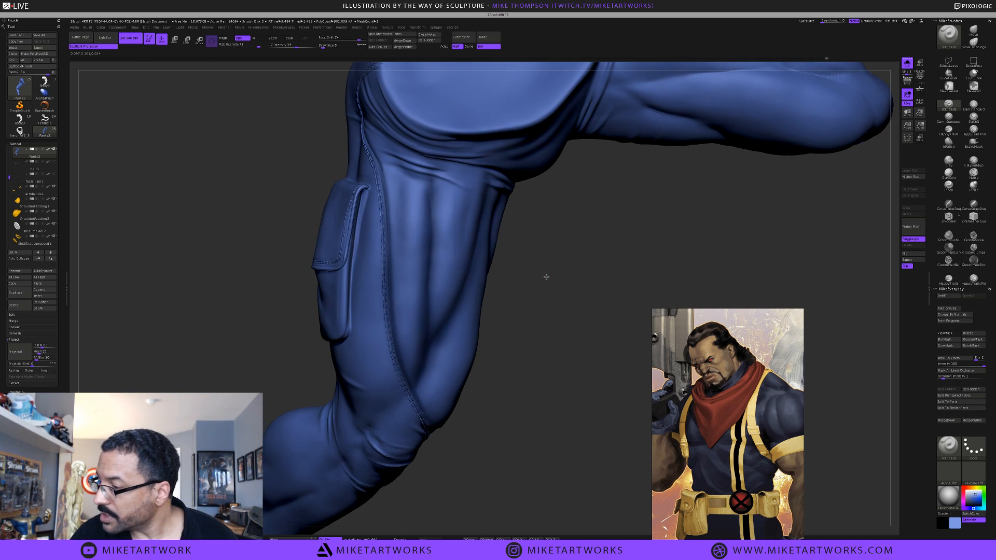
drag(369, 148, 385, 206)
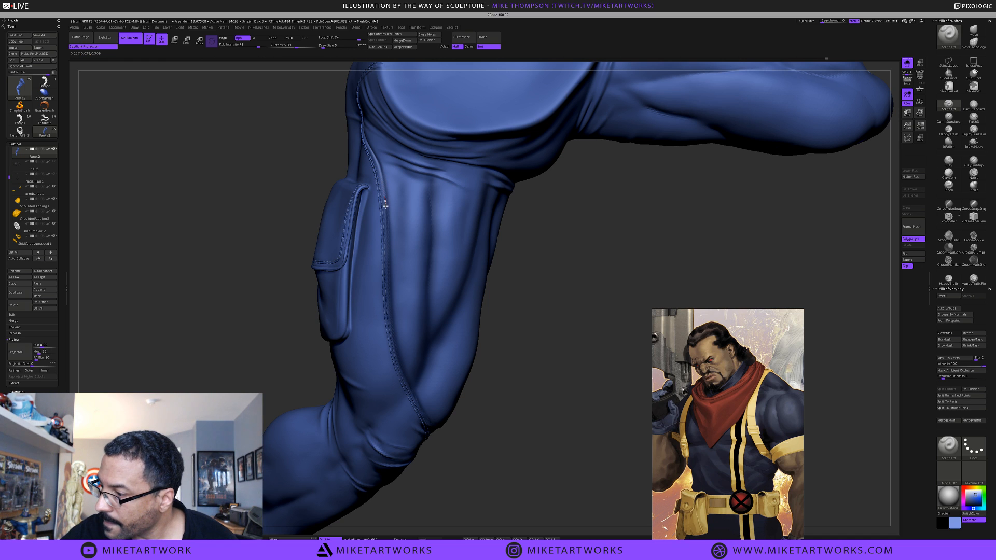
drag(537, 366, 535, 368)
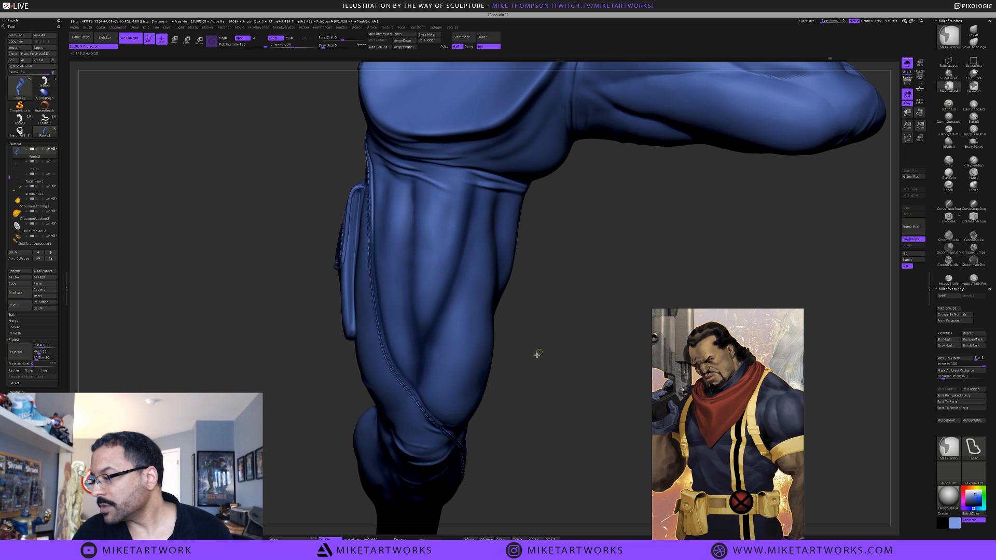
key(space)
drag(486, 362, 484, 367)
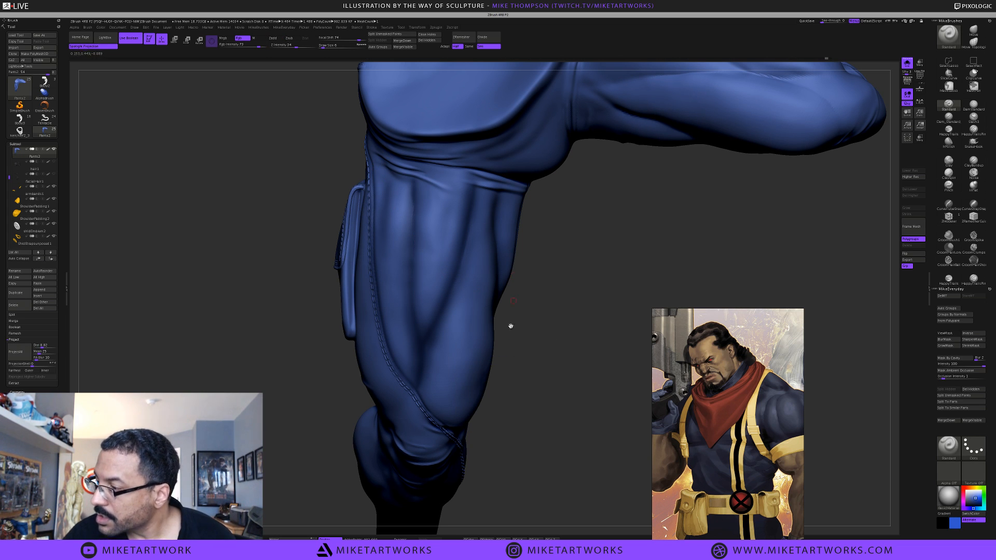
key(space)
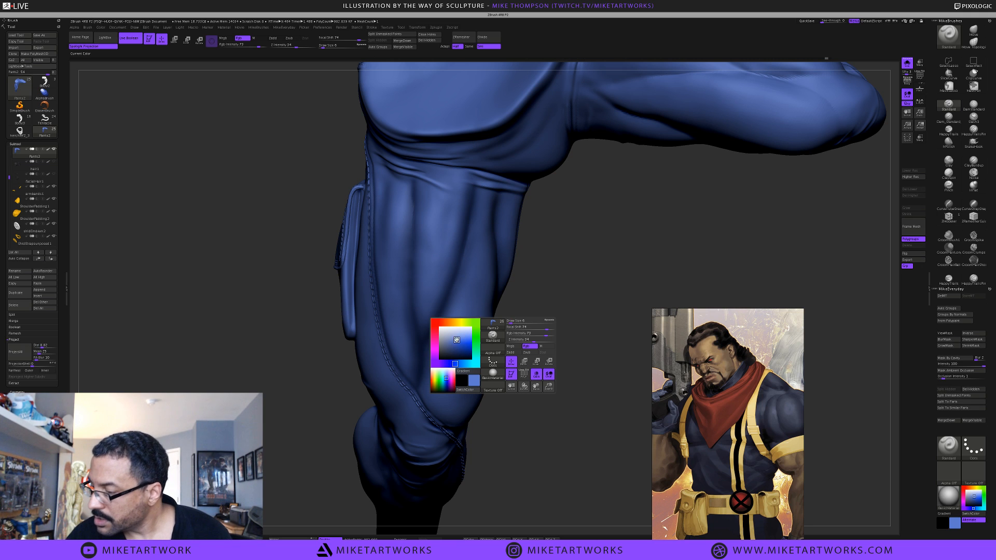
drag(456, 340, 455, 338)
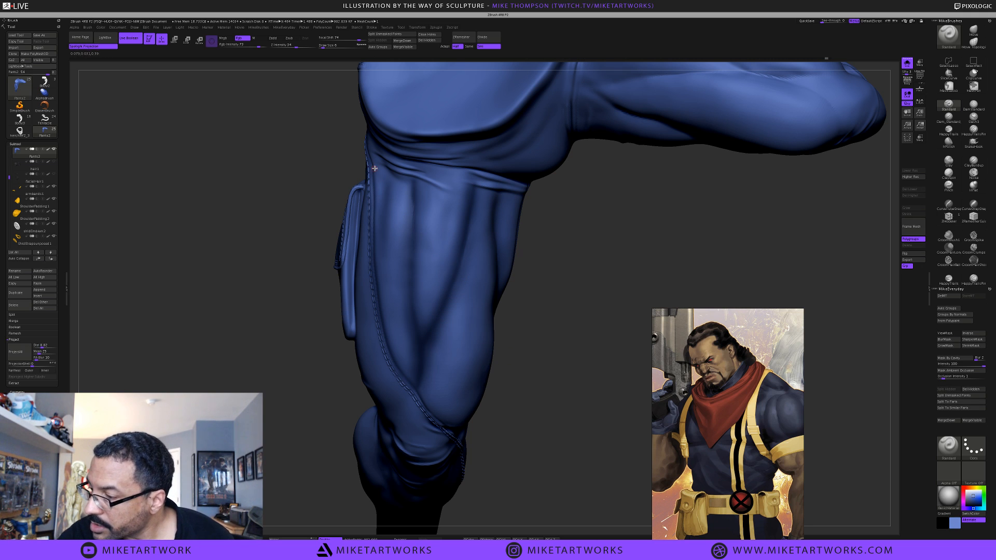
Sample a mid blue from the pants, resize the brush and paint along the stitched outer seam from hip to knee
alt+drag(562, 302, 597, 296)
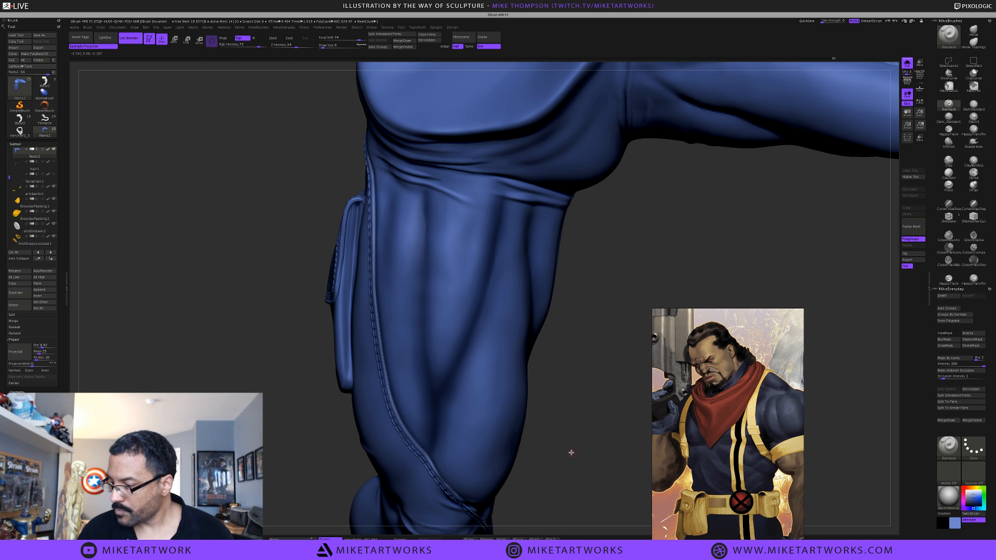
key(f)
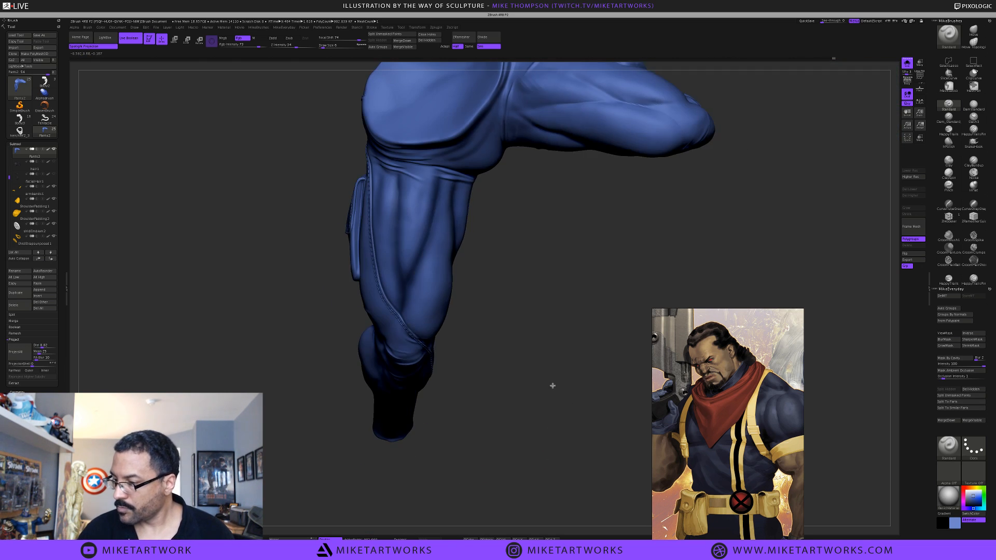
mouse_move(554, 384)
mouse_down()
mouse_move(569, 369)
mouse_move(571, 400)
mouse_up()
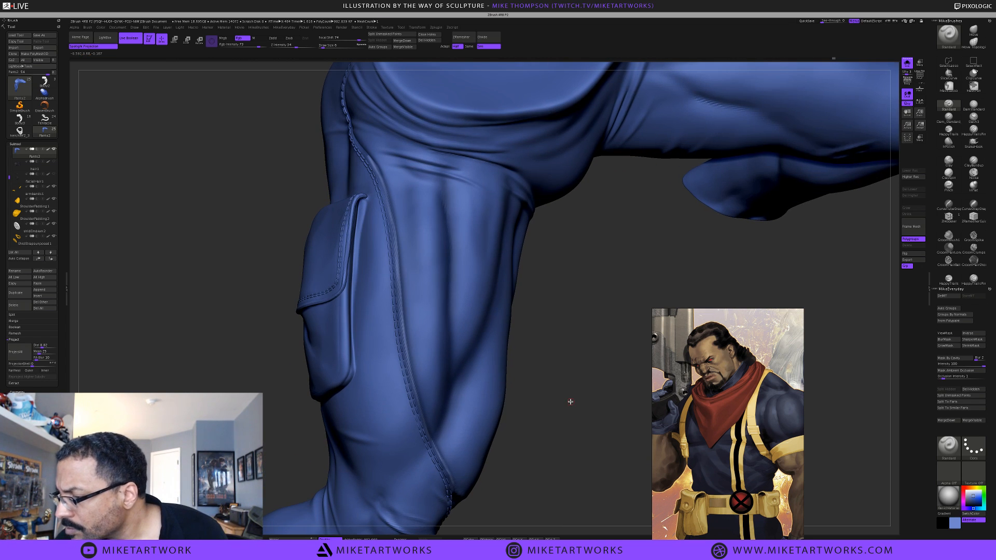
key(ctrl)
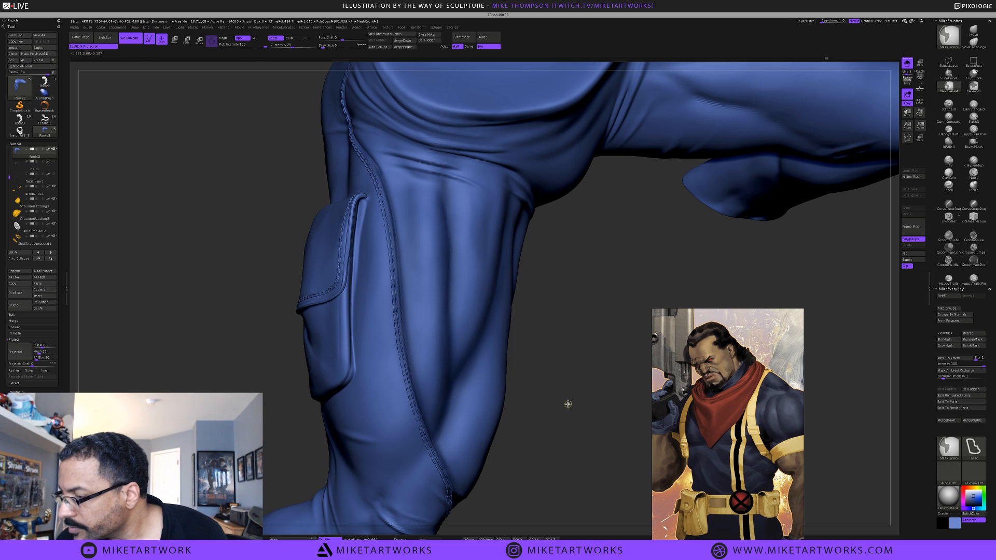
drag(569, 403, 574, 351)
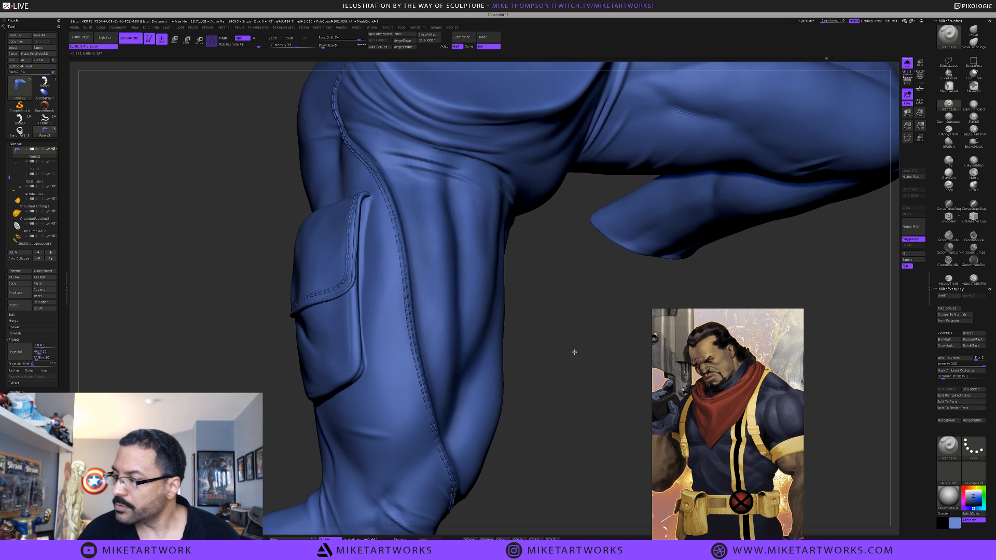
key(space)
key(c)
key(c)
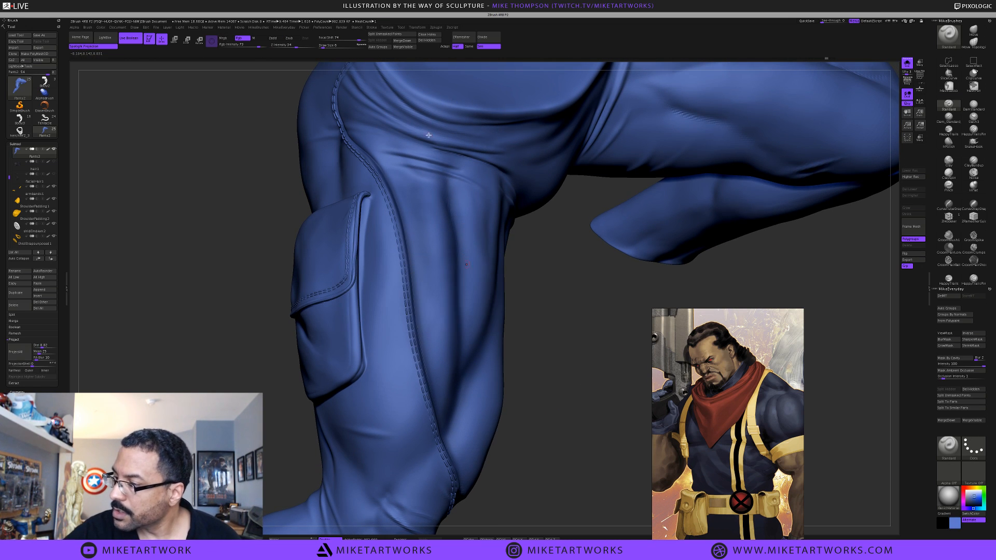
key(s)
drag(560, 337, 562, 337)
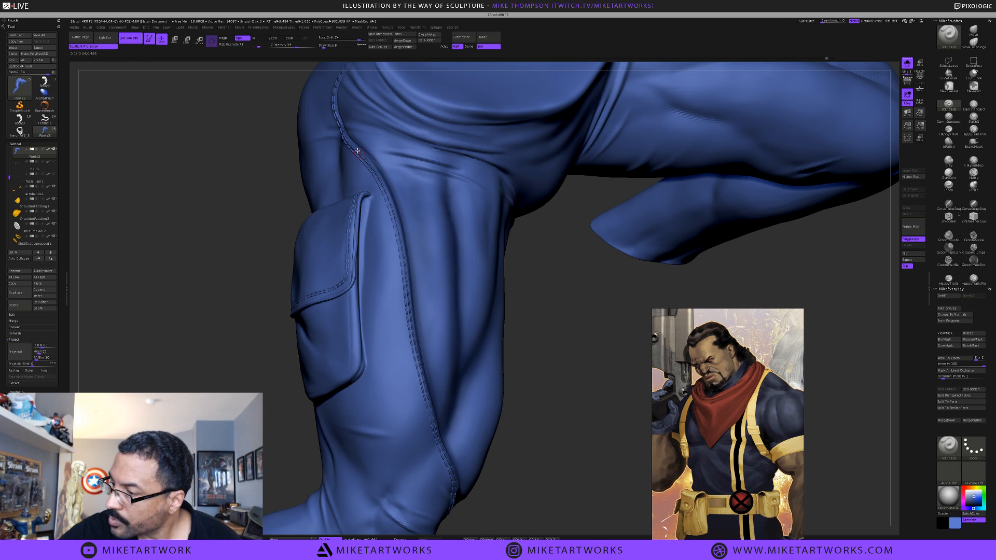
mouse_move(396, 212)
mouse_down()
mouse_move(418, 361)
mouse_move(457, 485)
mouse_up()
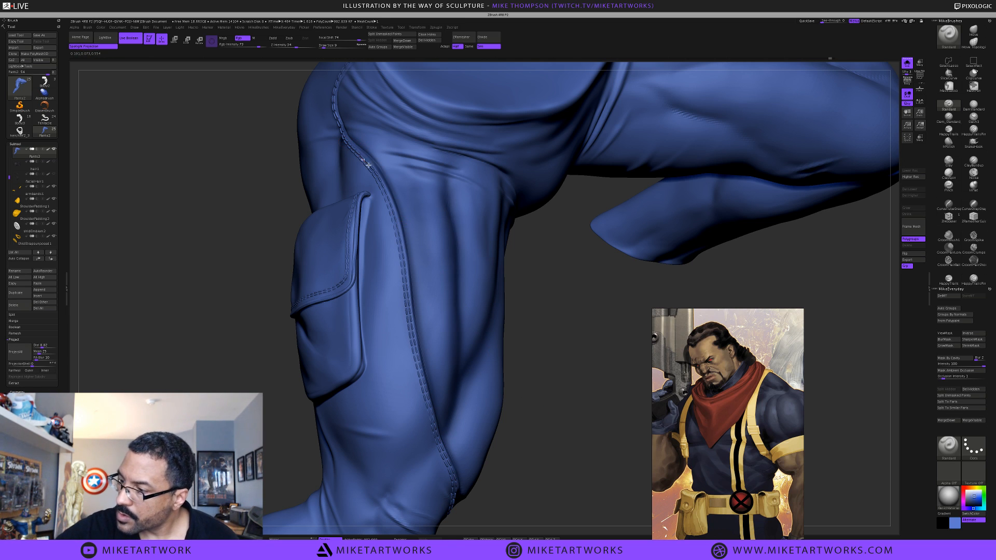
Change the paint colour to a darker blue, enlarge the brush and shade the thigh beside the outer seam above the knee
mouse_move(560, 421)
mouse_down()
mouse_move(551, 400)
mouse_move(551, 411)
mouse_move(435, 389)
mouse_move(473, 411)
mouse_move(403, 431)
mouse_up()
key(space)
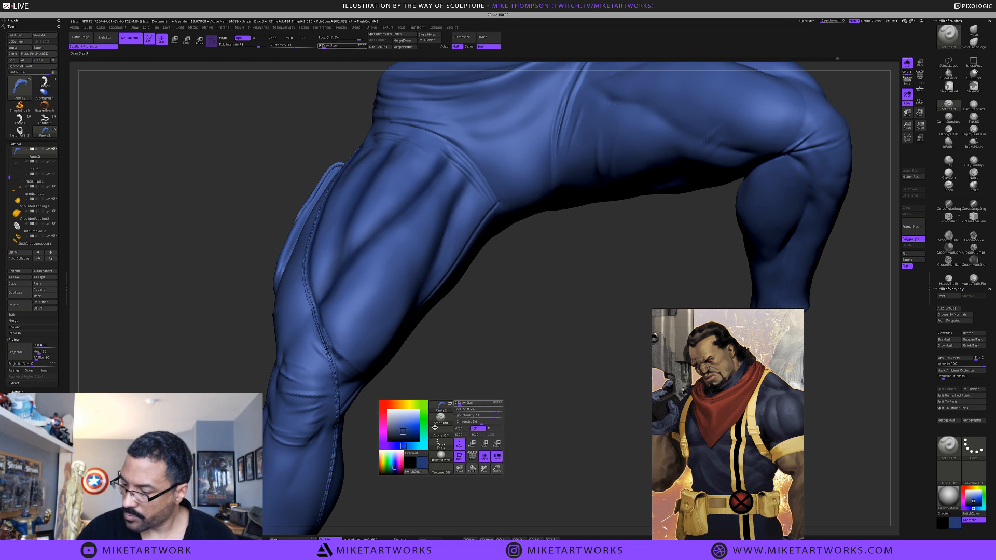
key(s)
drag(483, 380, 488, 380)
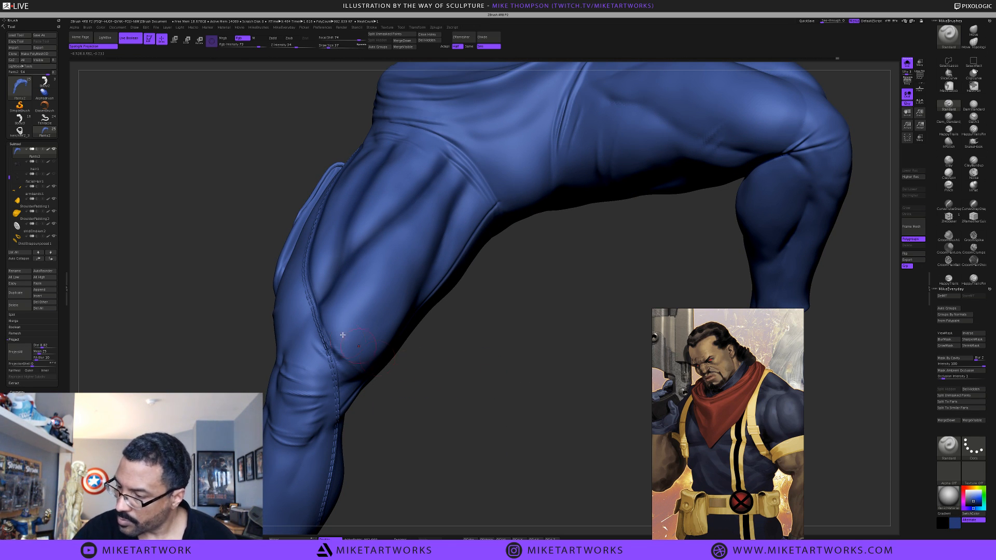
mouse_move(472, 337)
mouse_down()
mouse_move(485, 358)
mouse_move(434, 346)
mouse_up()
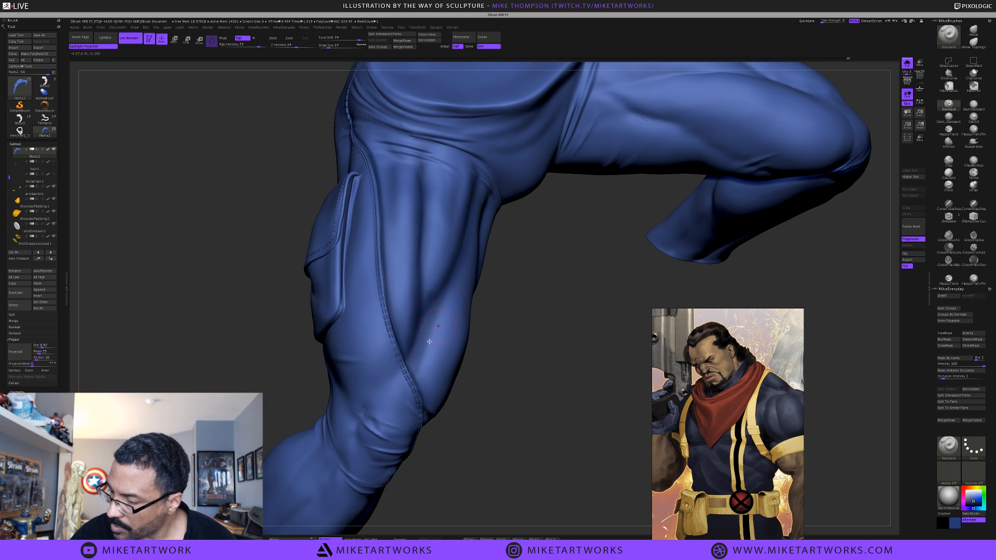
Switch to a lighter blue, undo the last stroke and set Rgb Intensity to 12 for soft highlights on the thigh
key(space)
click(425, 476)
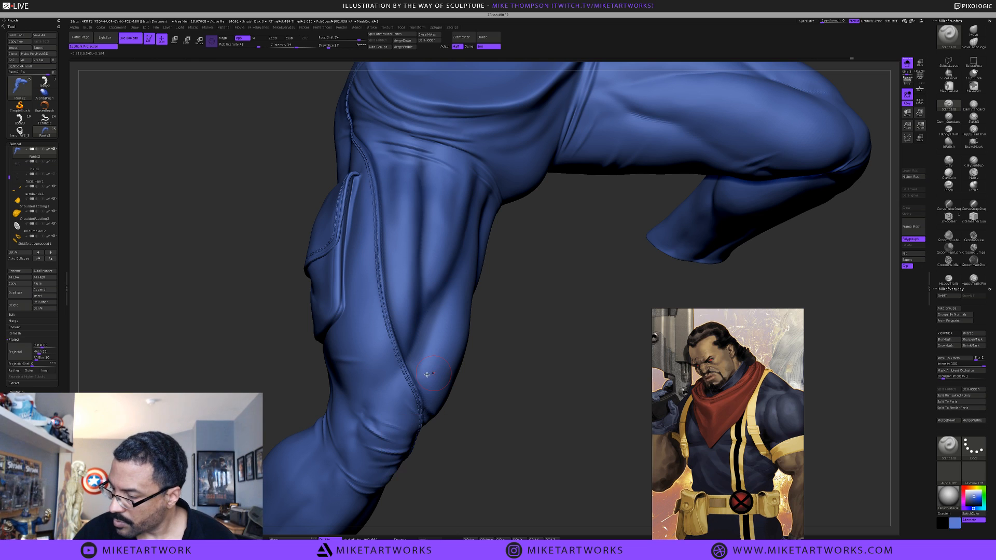
key(ctrl+z)
key(space)
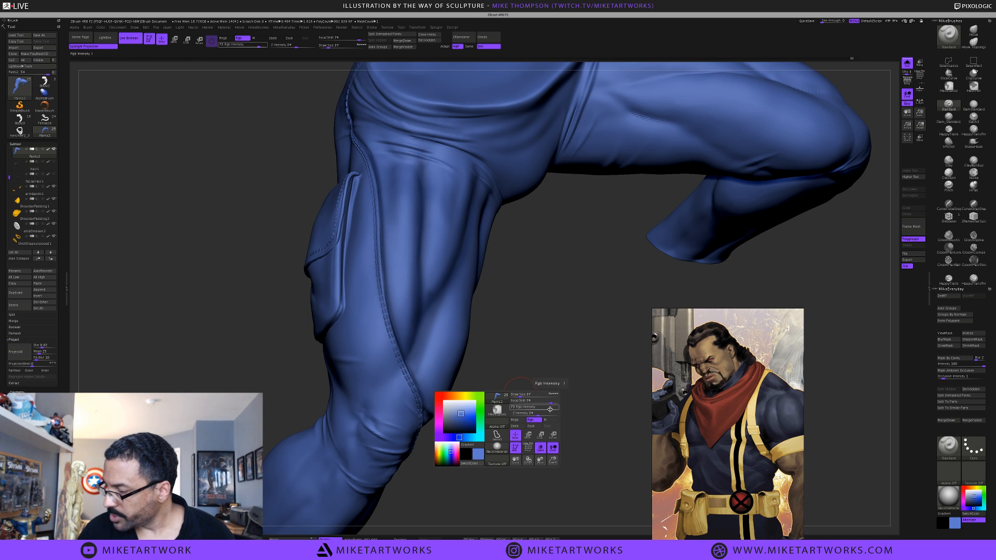
drag(530, 409, 526, 409)
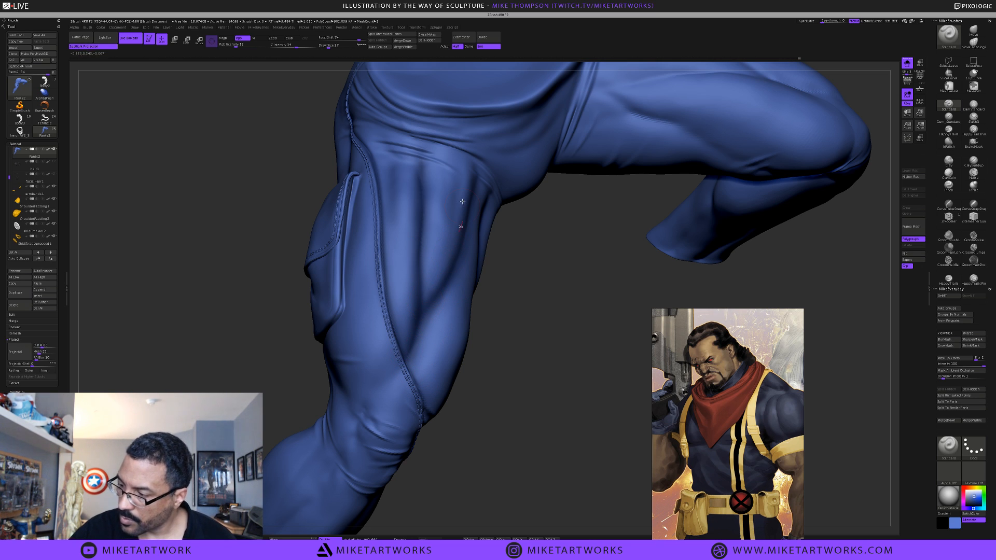
Build up soft light blue highlights on the straight leg's raised thigh muscles between the outer seam and inner thigh
drag(528, 404, 534, 419)
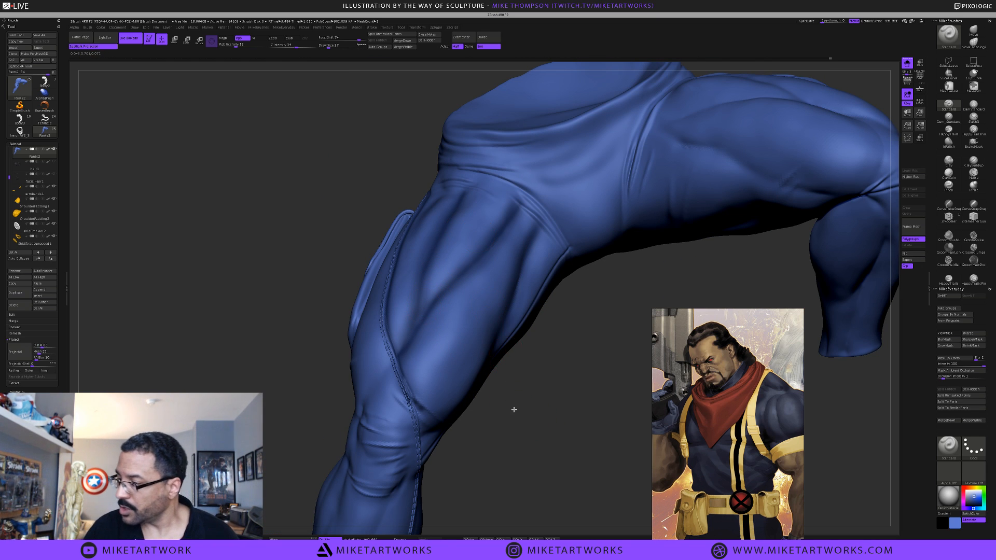
drag(514, 409, 415, 331)
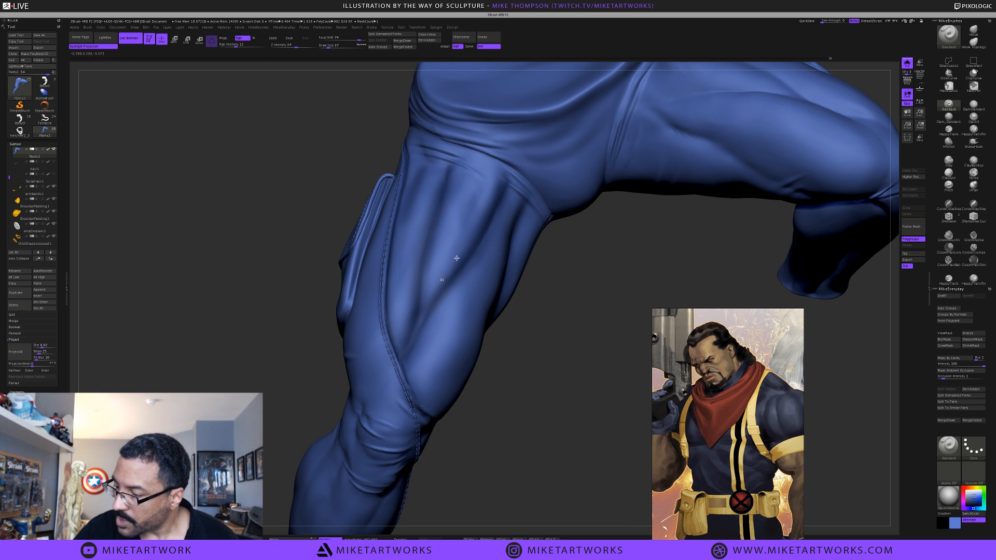
mouse_move(500, 424)
mouse_down()
mouse_move(500, 437)
mouse_move(484, 333)
mouse_move(403, 232)
mouse_up()
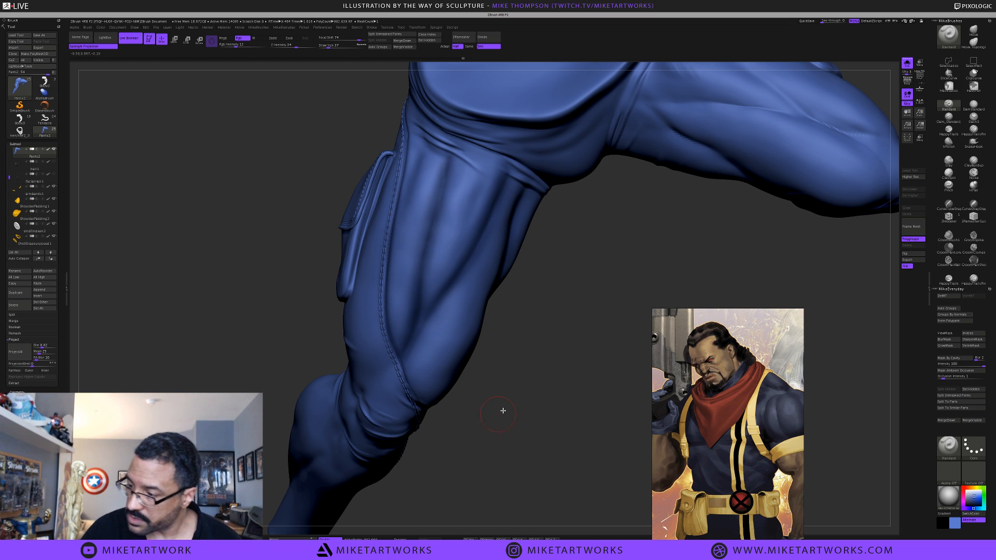
drag(504, 410, 408, 336)
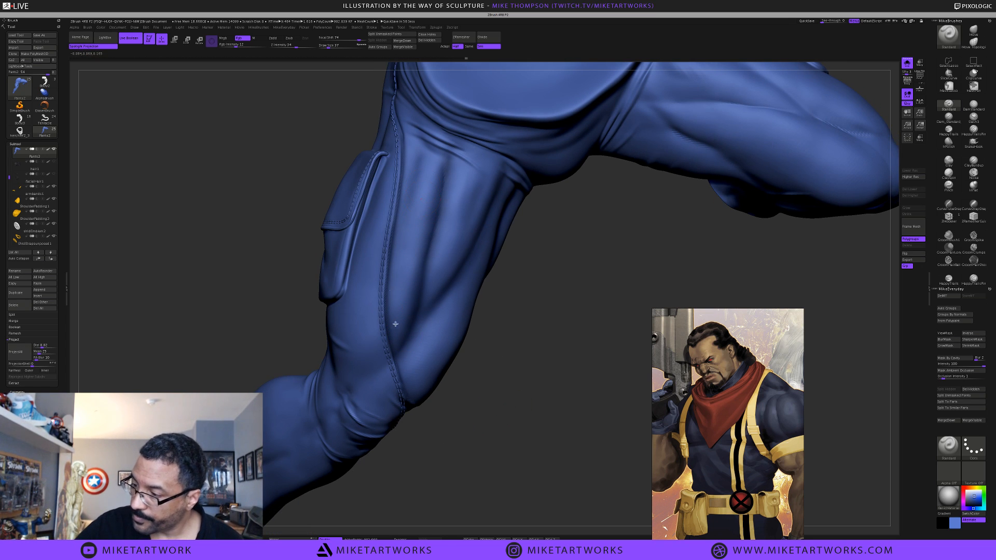
mouse_move(534, 461)
mouse_down()
mouse_move(560, 418)
mouse_move(510, 411)
mouse_up()
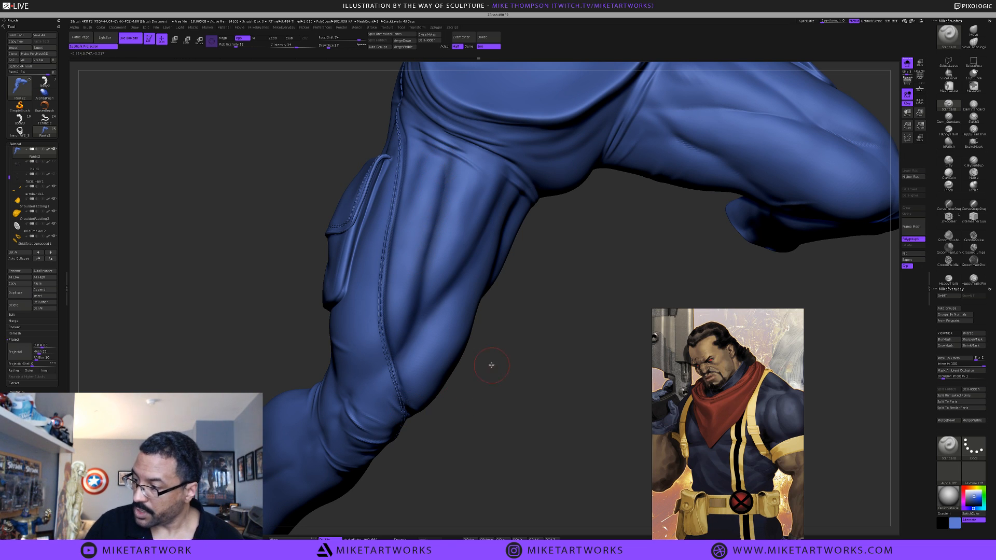
Change the paint colour to dark blue and softly shade the grooves between the straight leg's thigh muscles
key(space)
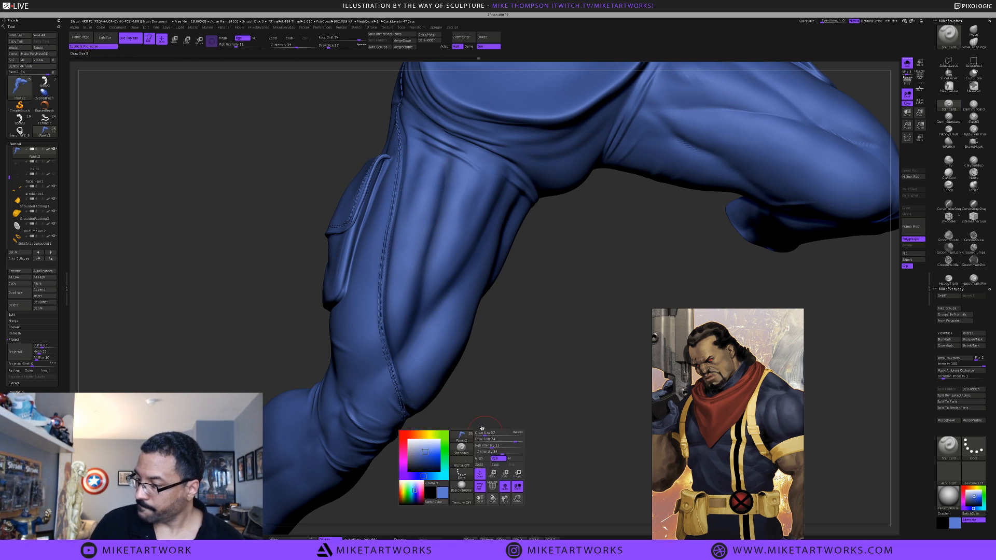
key(space)
click(431, 410)
drag(431, 410, 431, 433)
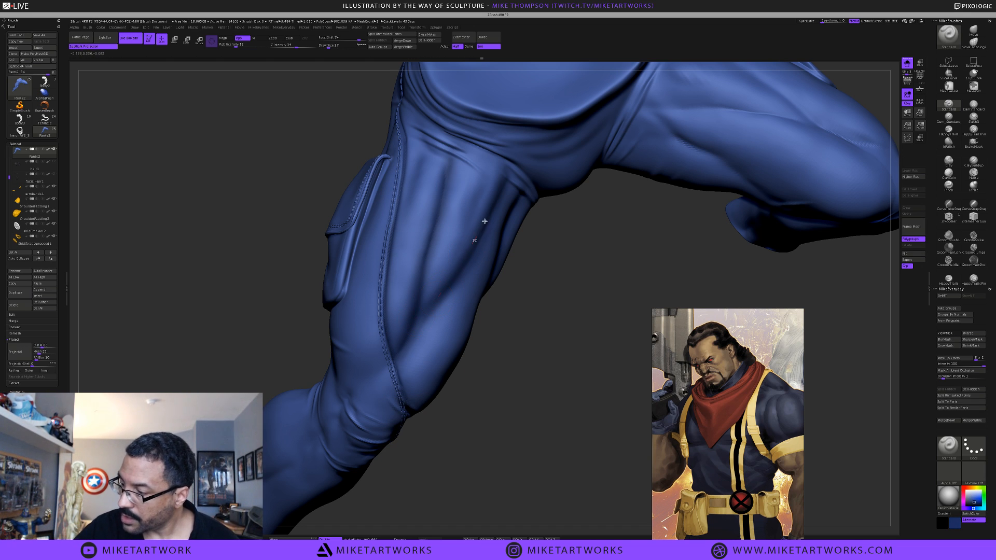
drag(542, 330, 529, 320)
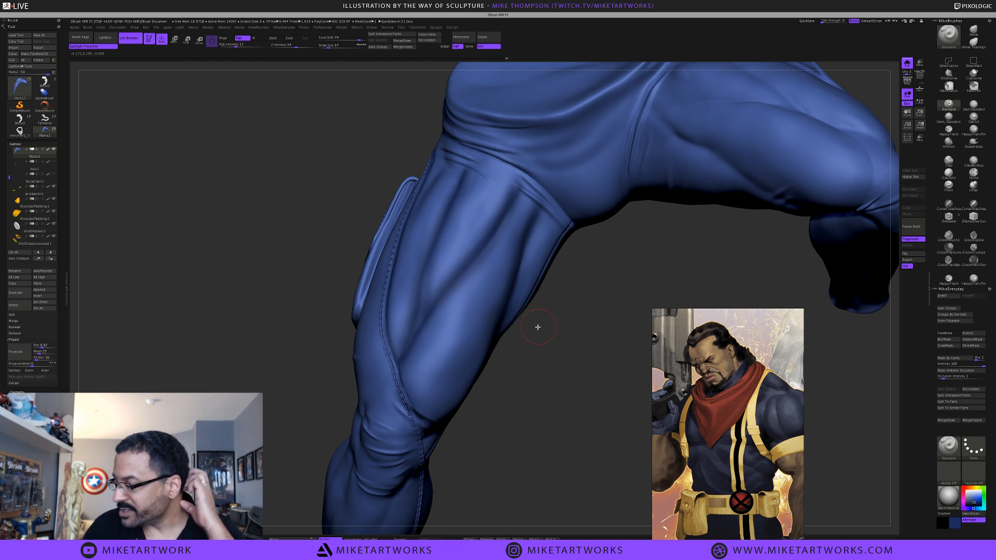
Deepen the dark blue shading along the straight leg's upper thigh grooves below the hip crease
mouse_move(537, 327)
mouse_down()
mouse_move(540, 309)
mouse_move(538, 323)
mouse_up()
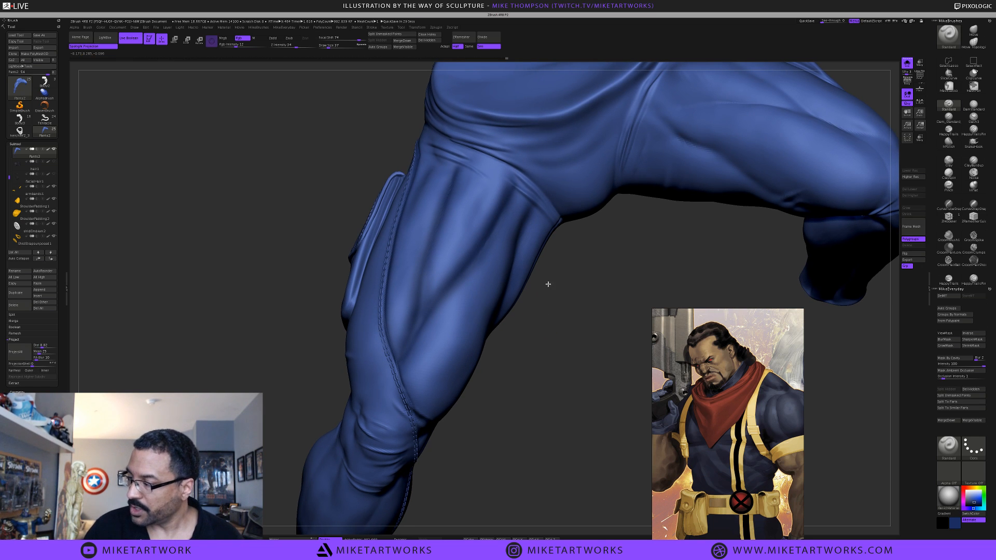
drag(548, 284, 551, 276)
drag(424, 307, 433, 232)
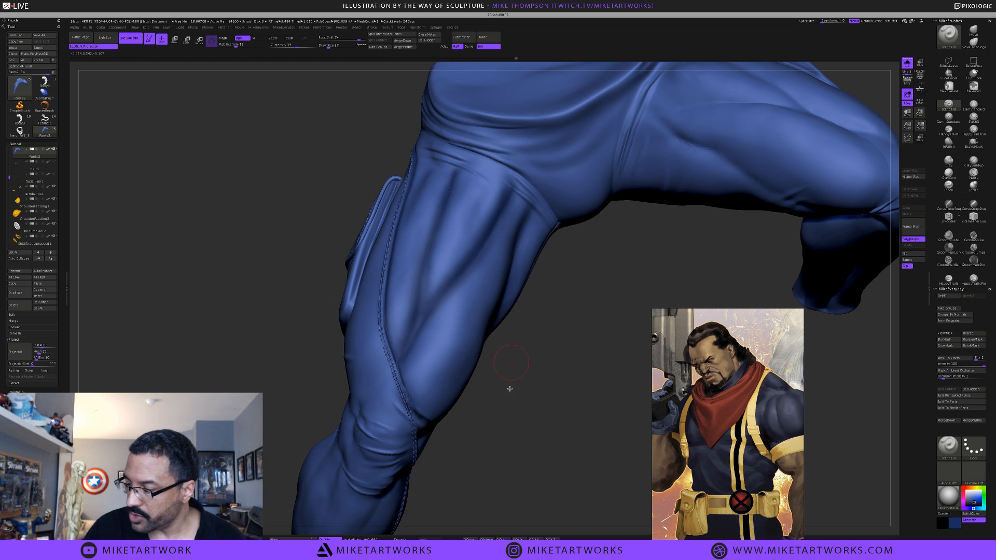
mouse_move(510, 411)
mouse_down()
mouse_move(508, 383)
mouse_move(437, 285)
mouse_up()
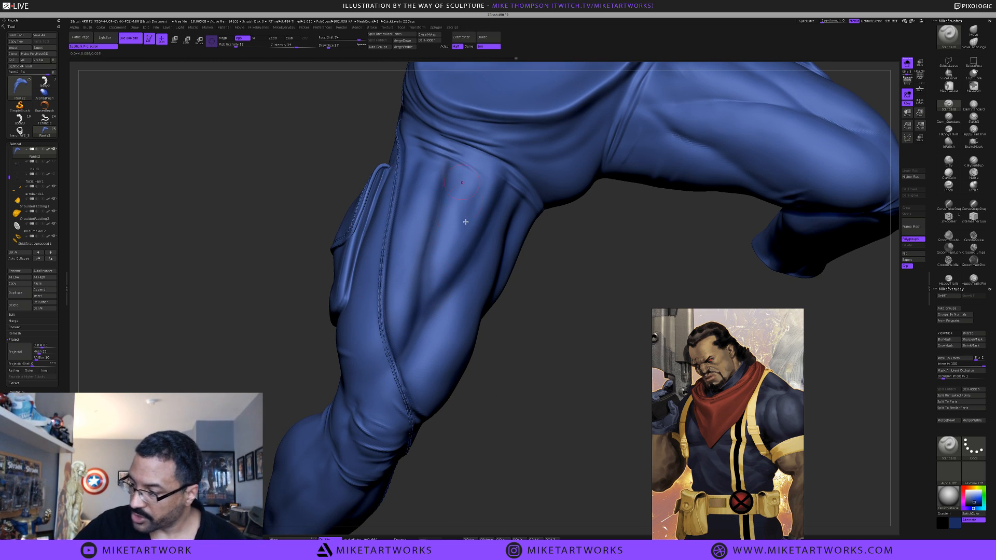
Switch the paint colour to a lighter blue and softly highlight the straight leg's thigh muscles around the outer seam
key(space)
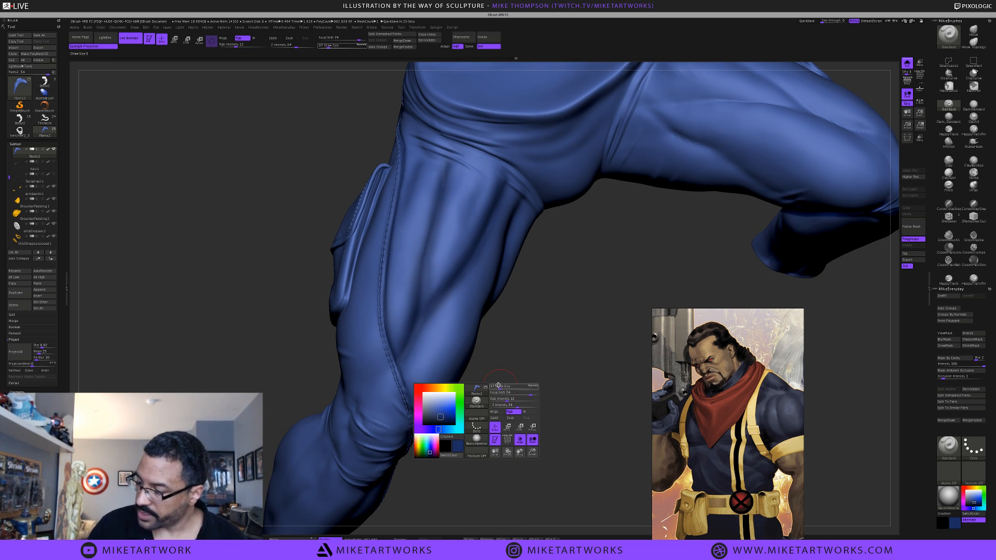
click(440, 405)
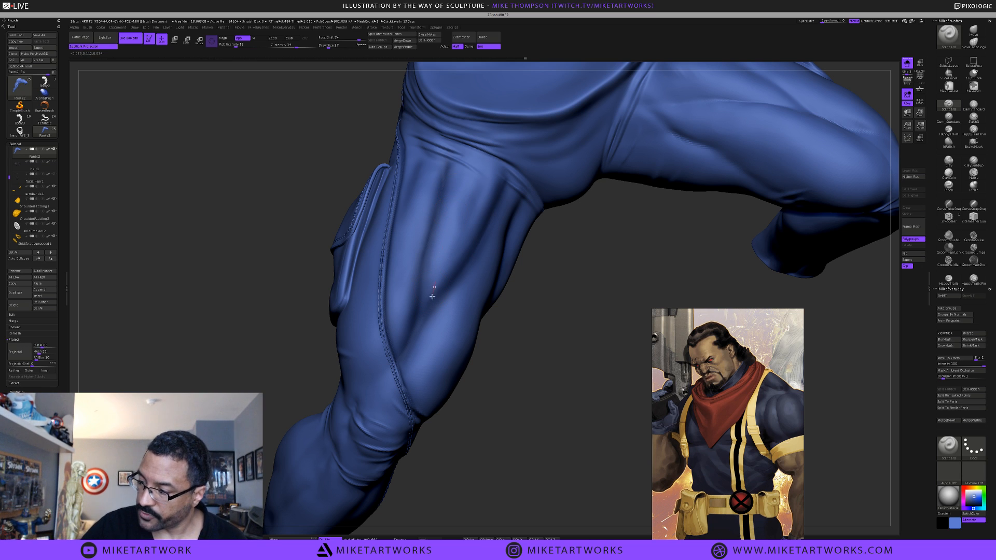
mouse_move(529, 378)
mouse_down()
mouse_move(530, 390)
mouse_move(490, 398)
mouse_move(508, 397)
mouse_move(517, 349)
mouse_move(534, 383)
mouse_move(477, 324)
mouse_move(422, 355)
mouse_up()
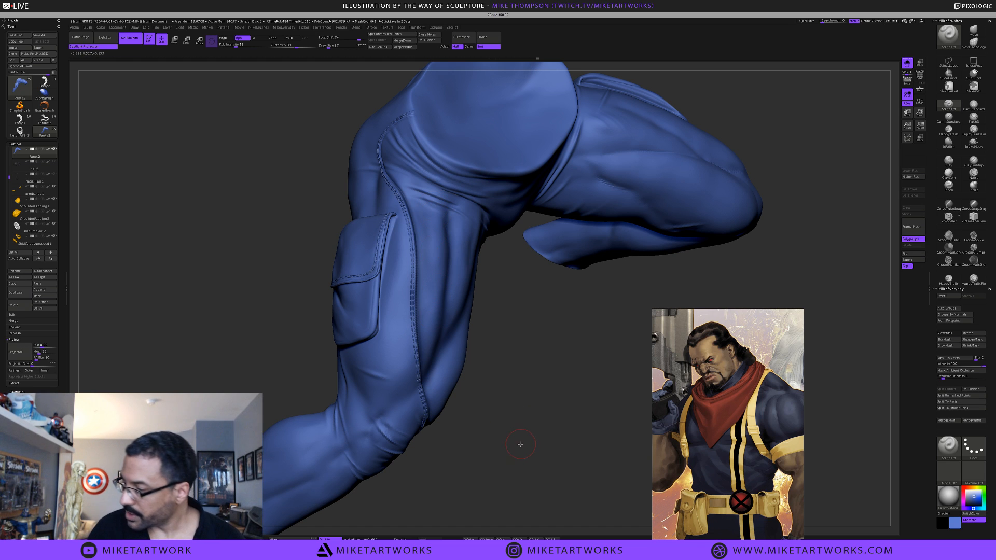
mouse_move(520, 445)
mouse_down()
mouse_move(523, 433)
mouse_move(509, 435)
mouse_up()
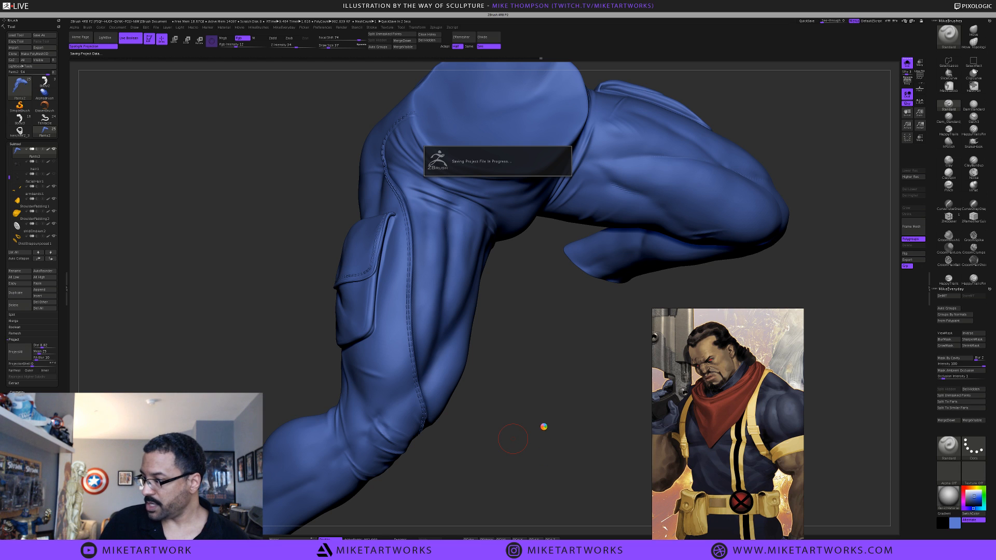
drag(485, 311, 414, 336)
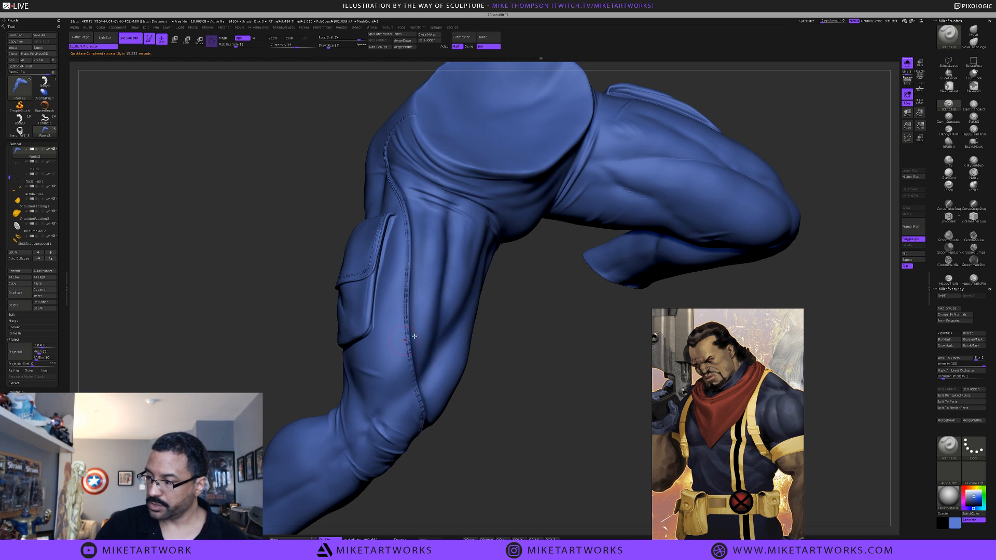
Add light blue highlights to the raised forms of the straight leg's front thigh and knee
mouse_move(548, 438)
mouse_down()
mouse_move(528, 413)
mouse_move(548, 443)
mouse_move(534, 342)
mouse_up()
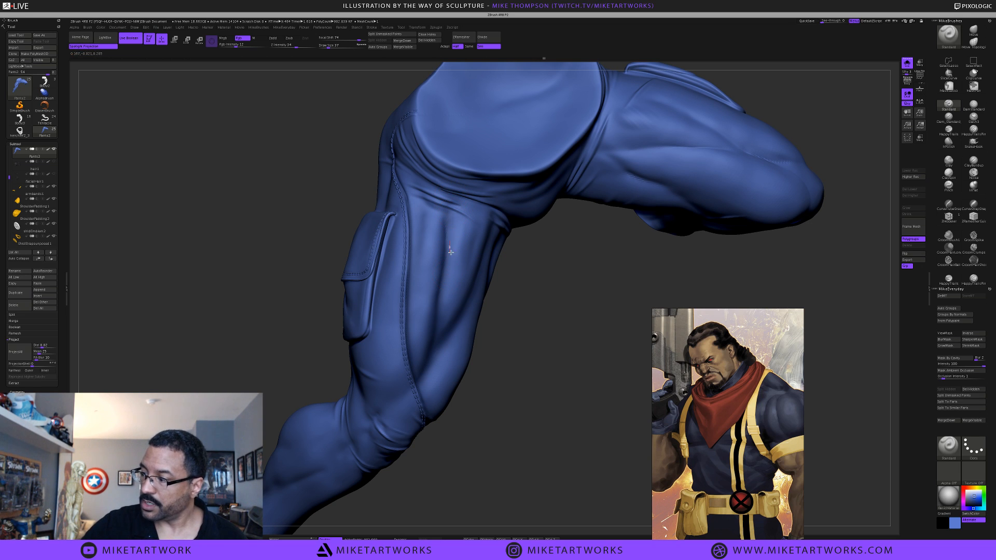
drag(514, 418, 528, 411)
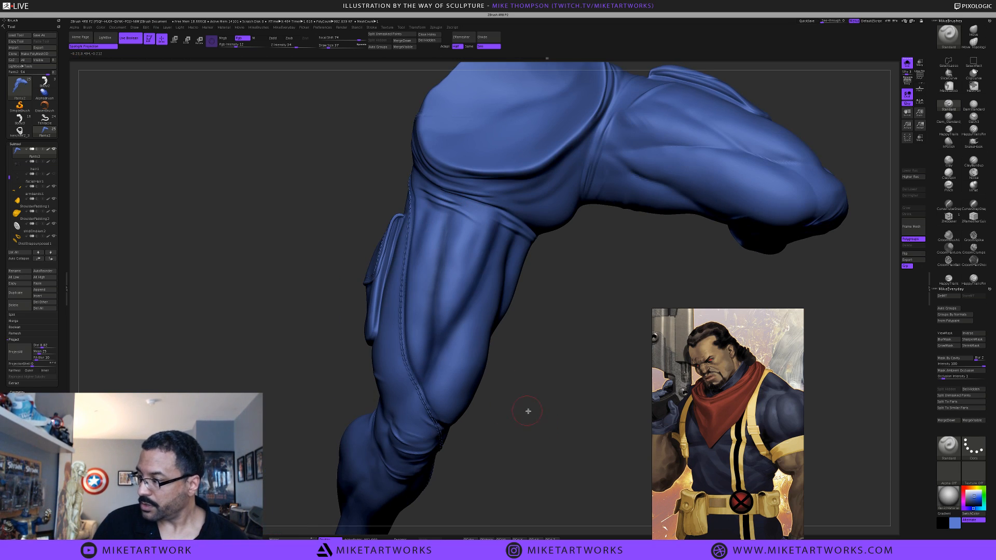
mouse_move(518, 374)
mouse_down()
mouse_move(518, 385)
mouse_move(516, 358)
mouse_up()
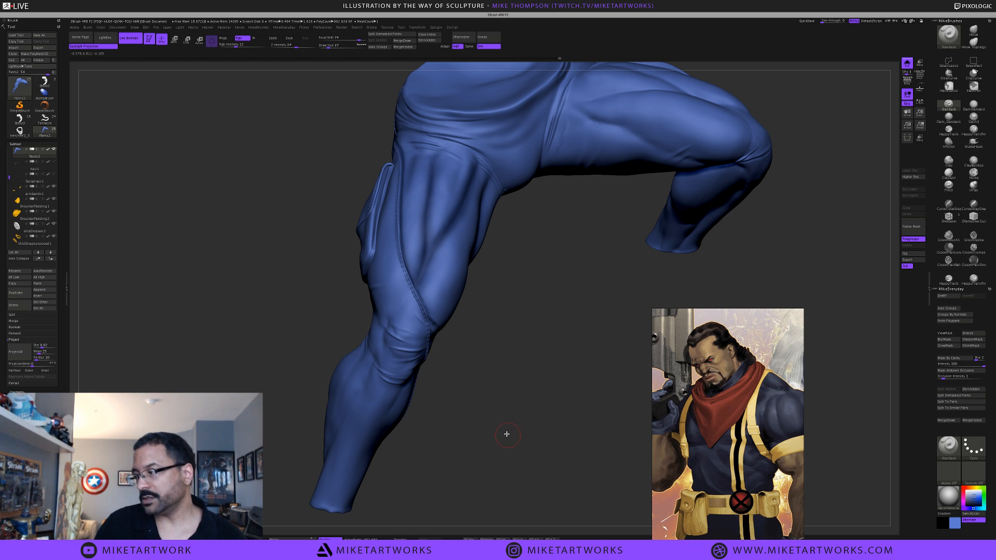
mouse_move(507, 433)
mouse_down()
mouse_move(499, 420)
mouse_move(480, 440)
mouse_move(498, 423)
mouse_move(483, 415)
mouse_up()
Change the paint colour to a darker blue, enlarge the brush and shade the outer thigh between the cargo pocket and knee
key(space)
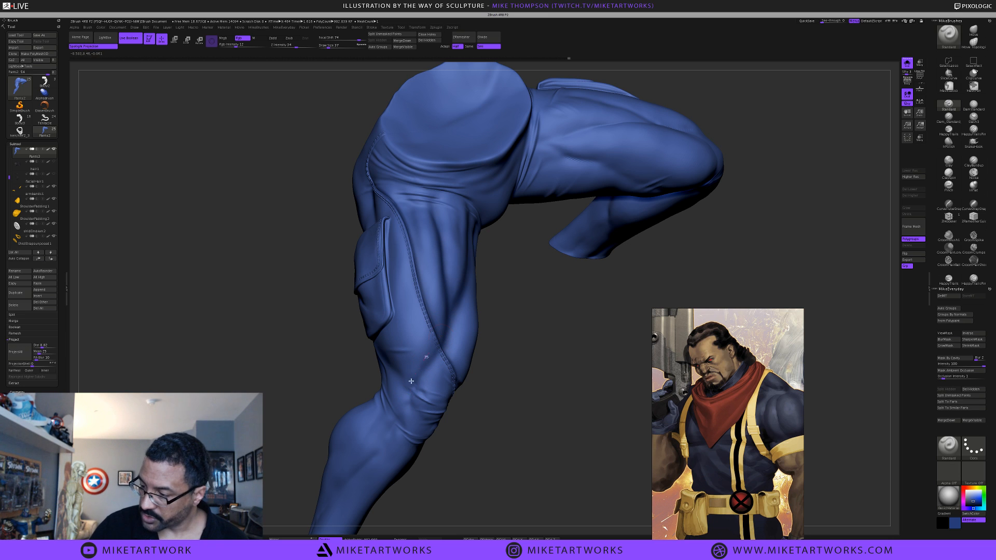
mouse_move(496, 455)
mouse_down()
mouse_move(463, 416)
mouse_move(471, 439)
mouse_up()
key(s)
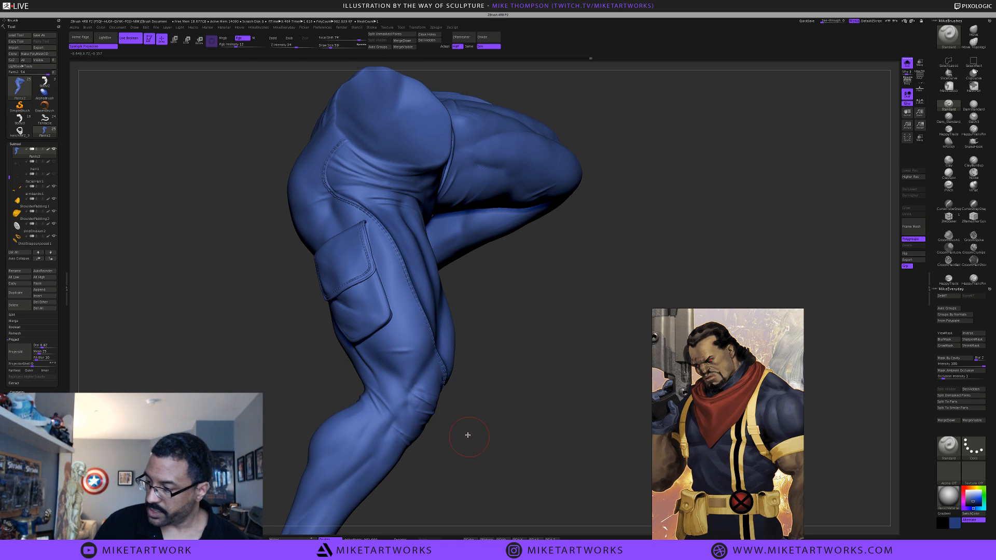
drag(467, 434, 424, 367)
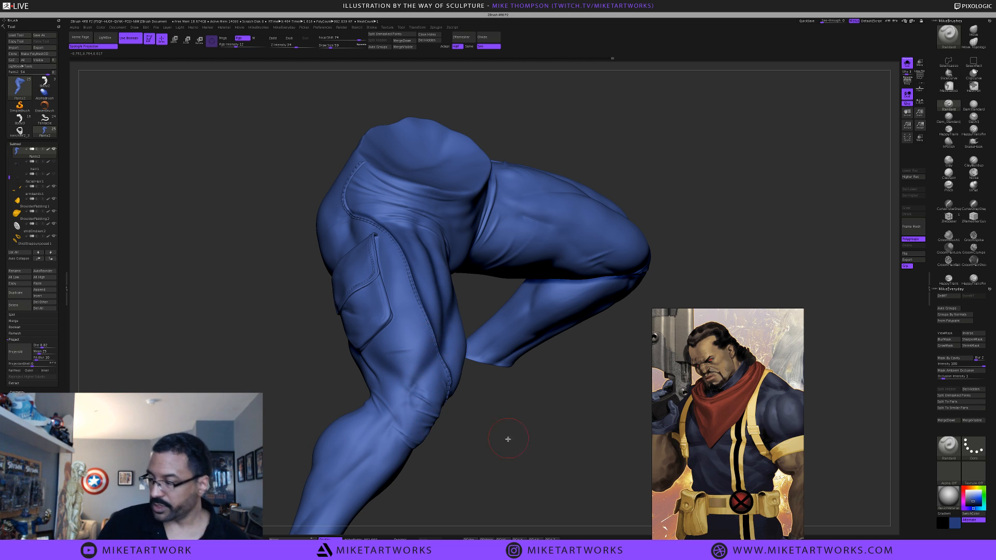
drag(506, 435, 457, 401)
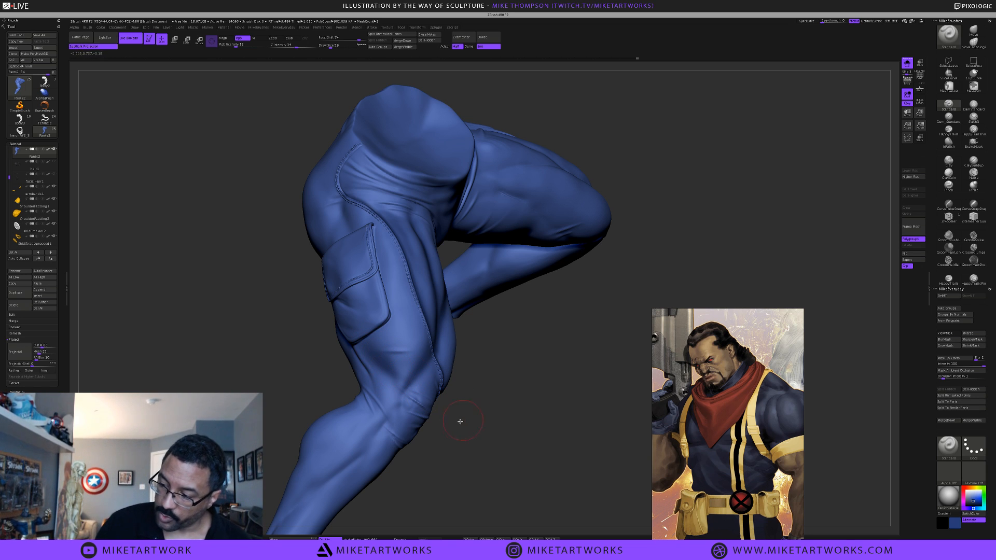
Reduce the brush size and shade the folds on the outer side of the straight leg's knee
drag(464, 424, 498, 388)
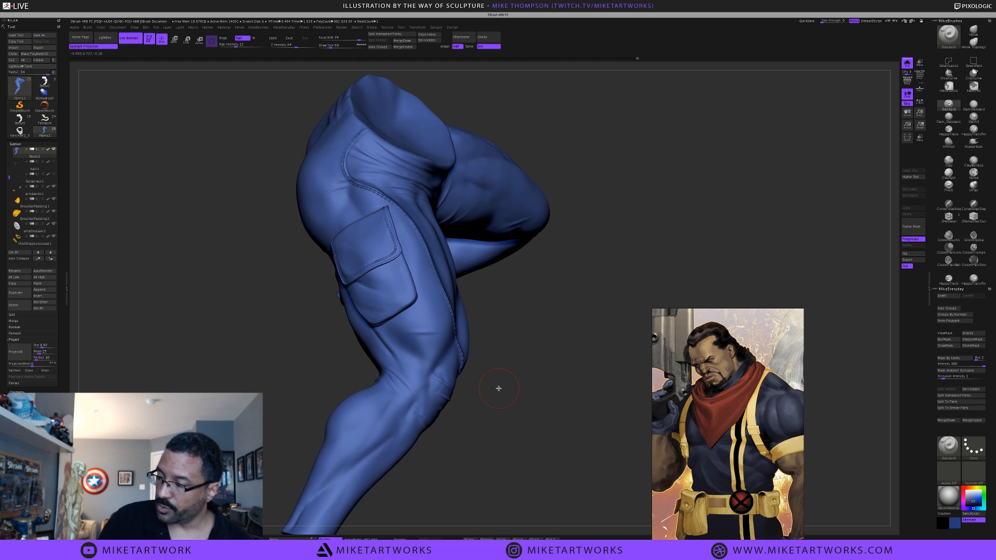
mouse_move(483, 350)
mouse_down()
mouse_move(506, 351)
mouse_move(470, 394)
mouse_up()
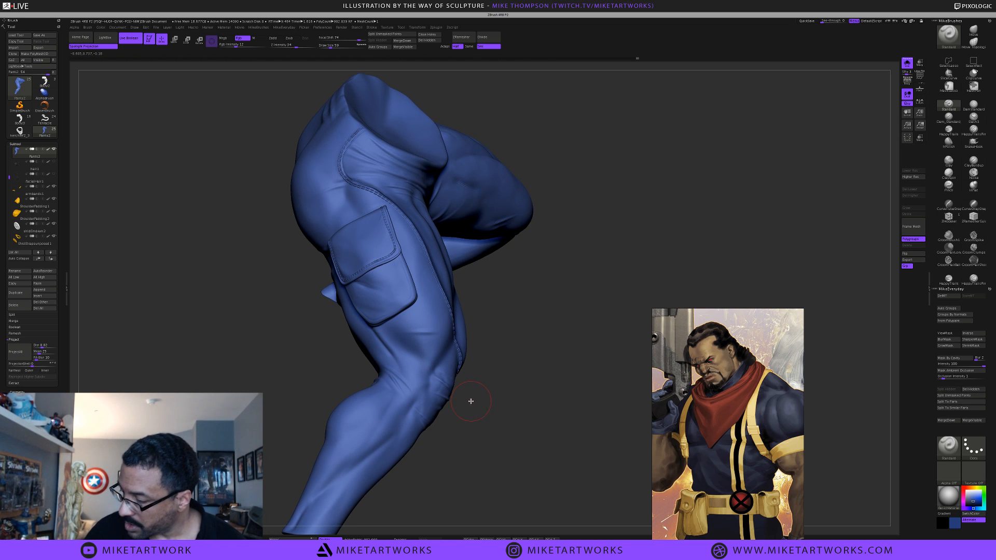
key(s)
click(468, 402)
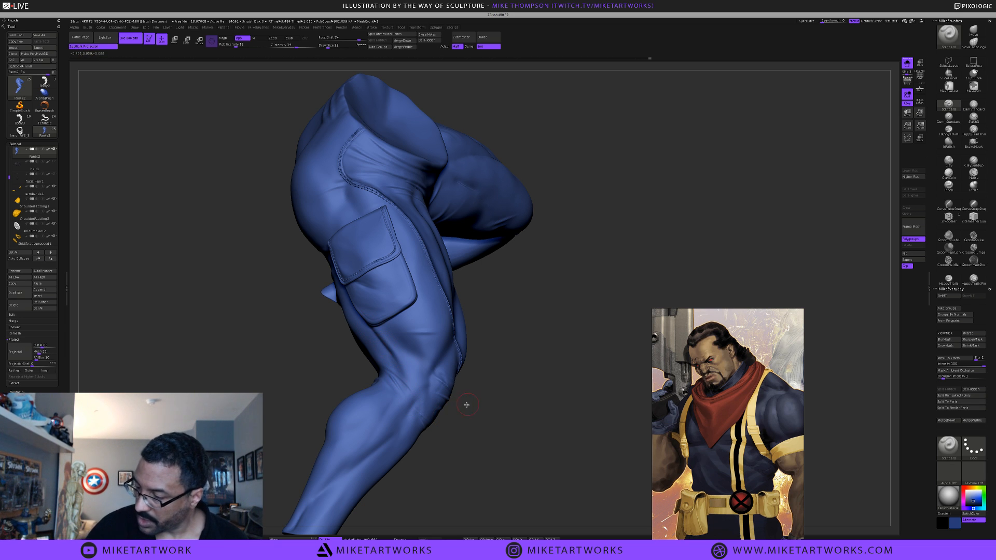
drag(483, 429, 421, 461)
Pick a deeper dark blue, set Draw Size to 28 and darken the edges around the cargo pocket
key(space)
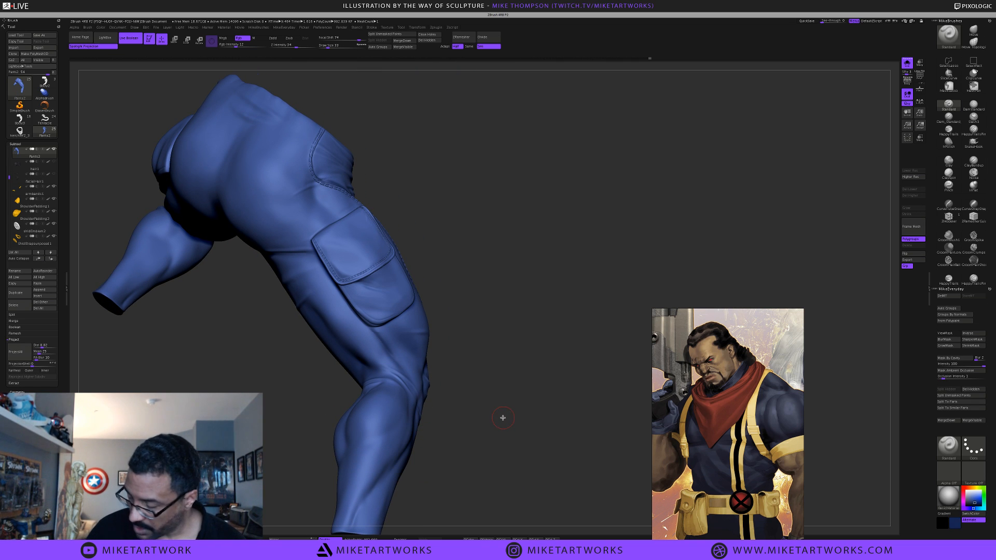
key(s)
drag(501, 420, 487, 399)
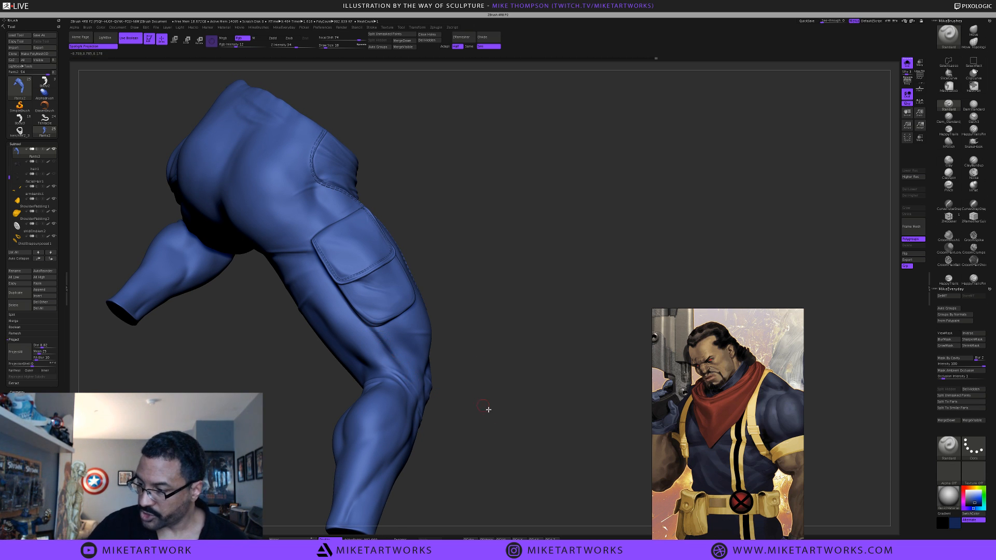
drag(487, 409, 444, 312)
drag(400, 229, 311, 243)
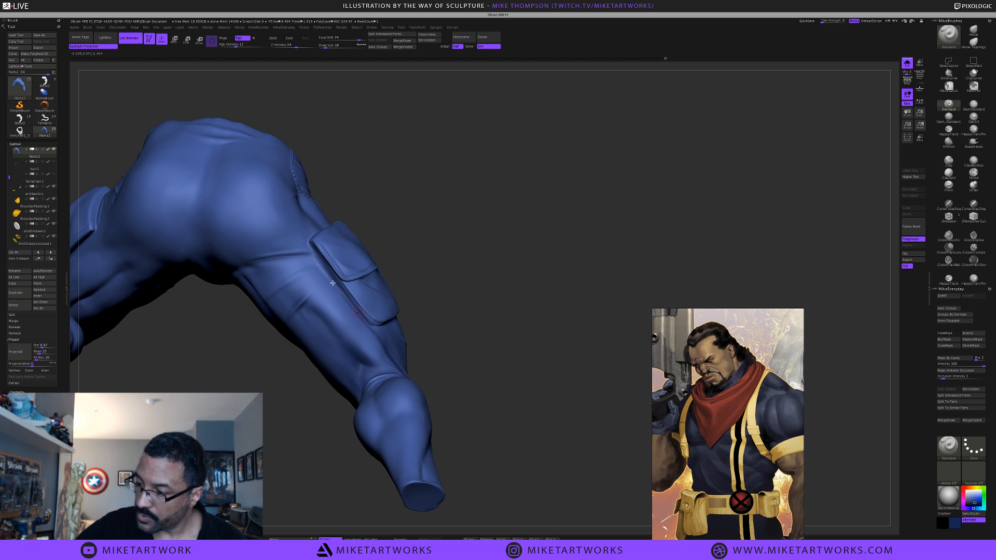
Paint dark blue shading into the creases below the buttock, the back of the thigh and the pocket's rear edge
drag(498, 373, 428, 348)
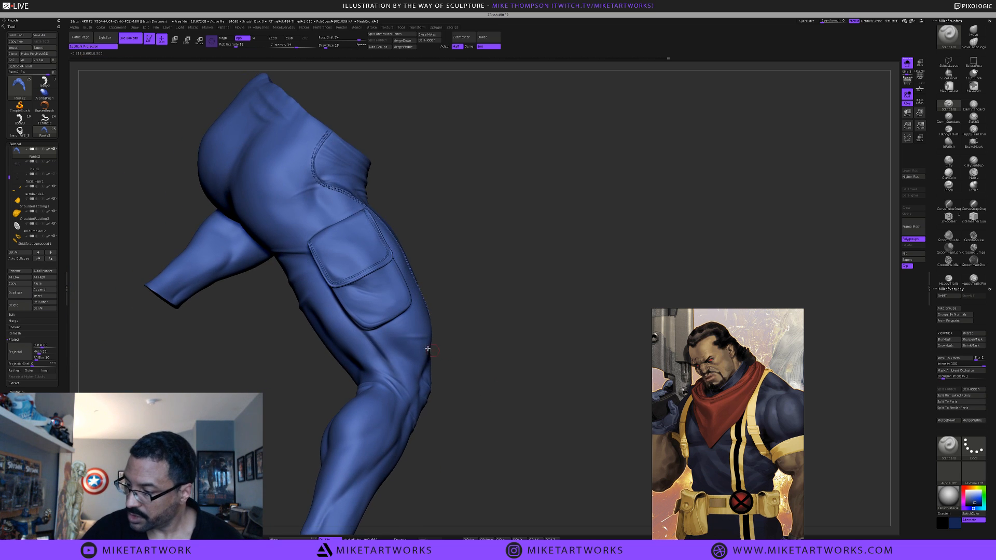
mouse_move(476, 275)
mouse_down()
mouse_move(478, 264)
mouse_move(472, 270)
mouse_up()
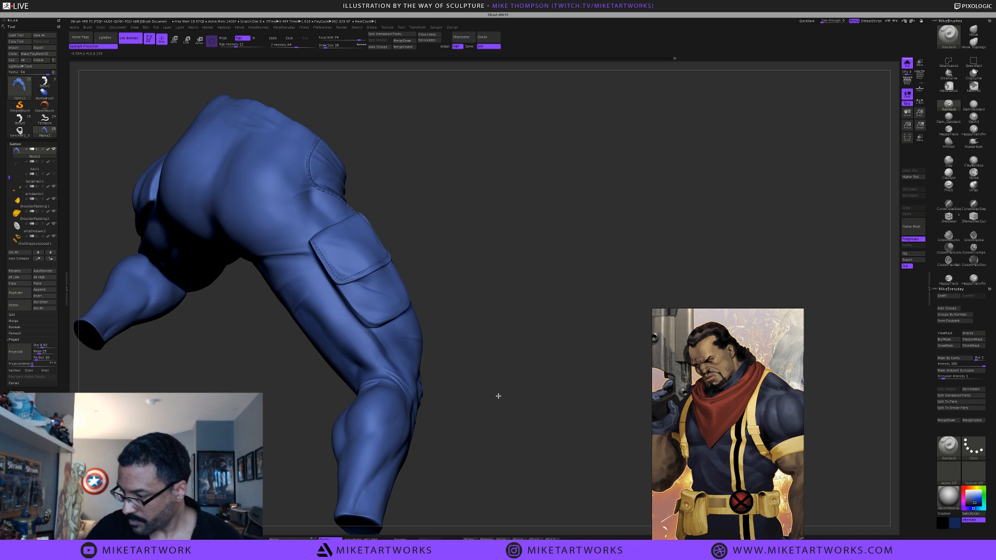
drag(498, 395, 517, 355)
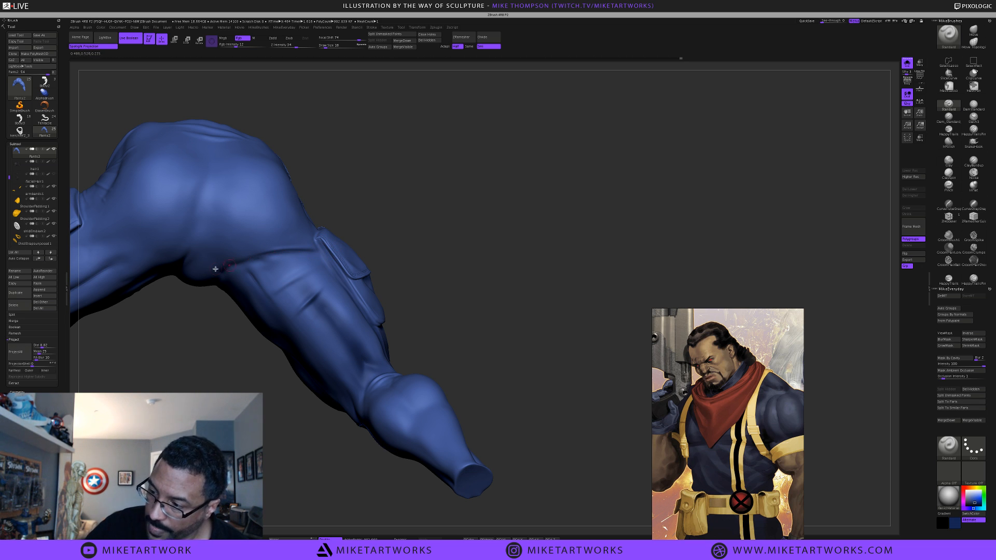
mouse_move(500, 311)
mouse_down()
mouse_move(507, 340)
mouse_move(502, 331)
mouse_up()
drag(467, 229, 461, 341)
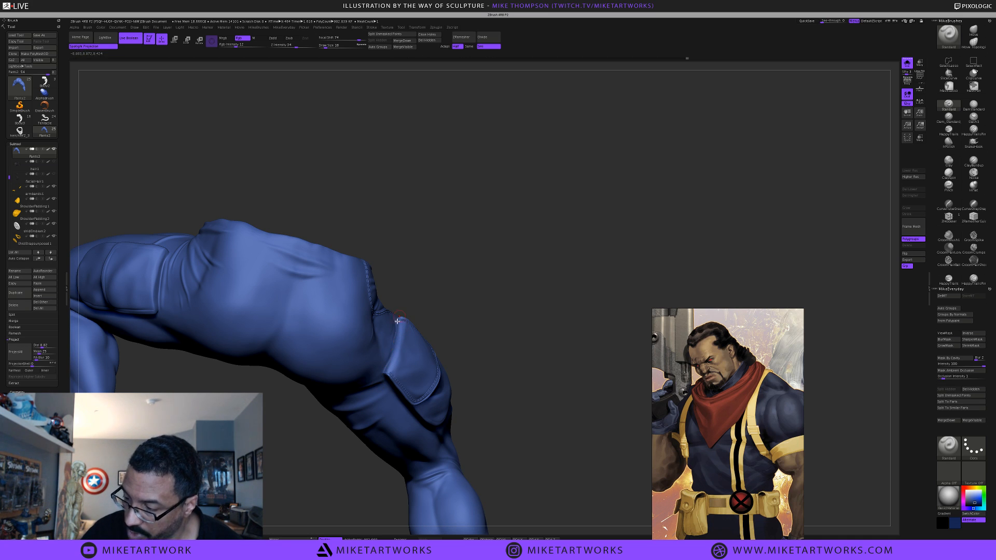
Enlarge the brush and softly shade the hip area around the upper edge of the cargo pocket
drag(524, 389, 562, 316)
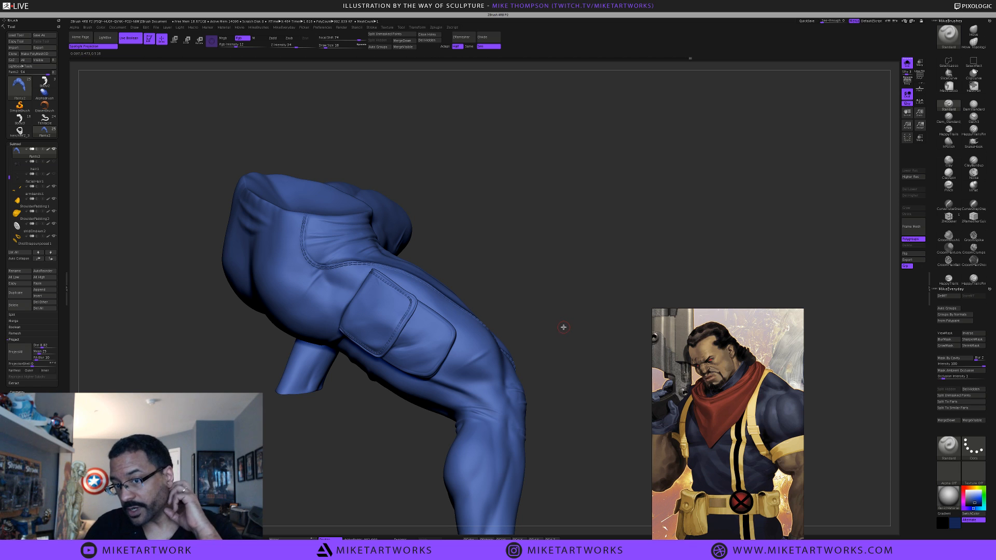
key(s)
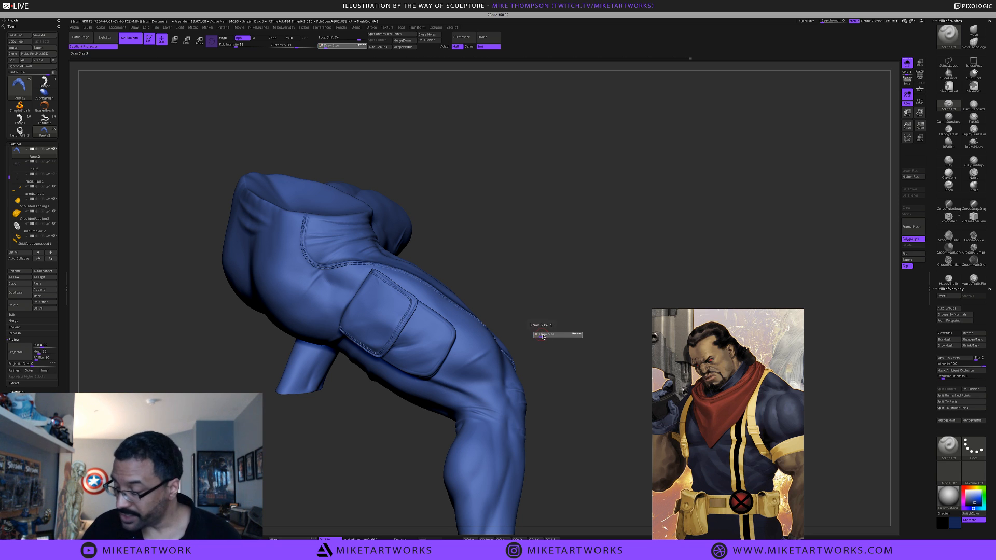
mouse_move(540, 335)
mouse_down()
mouse_move(562, 328)
mouse_move(467, 278)
mouse_move(351, 297)
mouse_up()
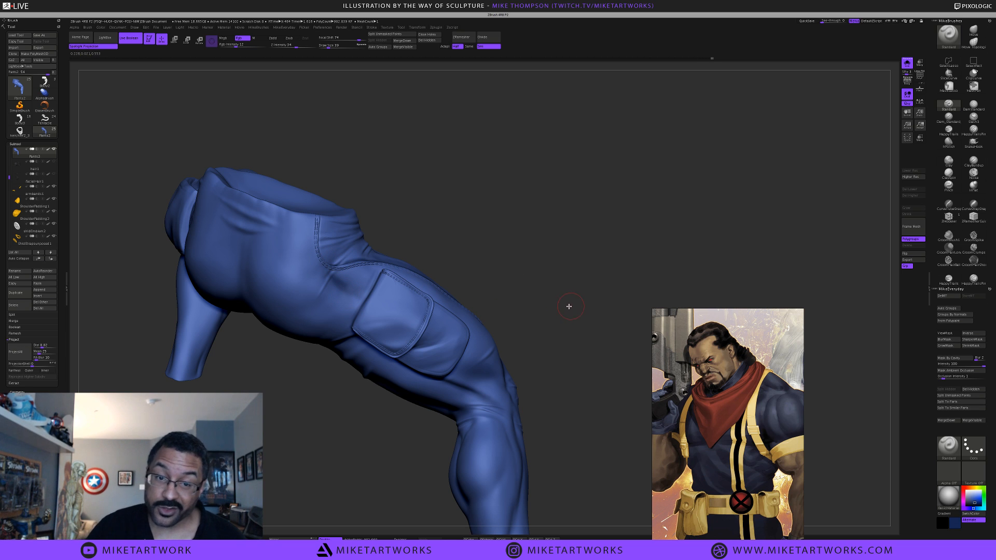
Set Rgb Intensity to 28 and Draw Size to 51, and paint dark blue shading behind the cargo pocket and into the folds below the hip seam
mouse_move(567, 306)
mouse_down()
mouse_move(555, 313)
mouse_move(550, 304)
mouse_up()
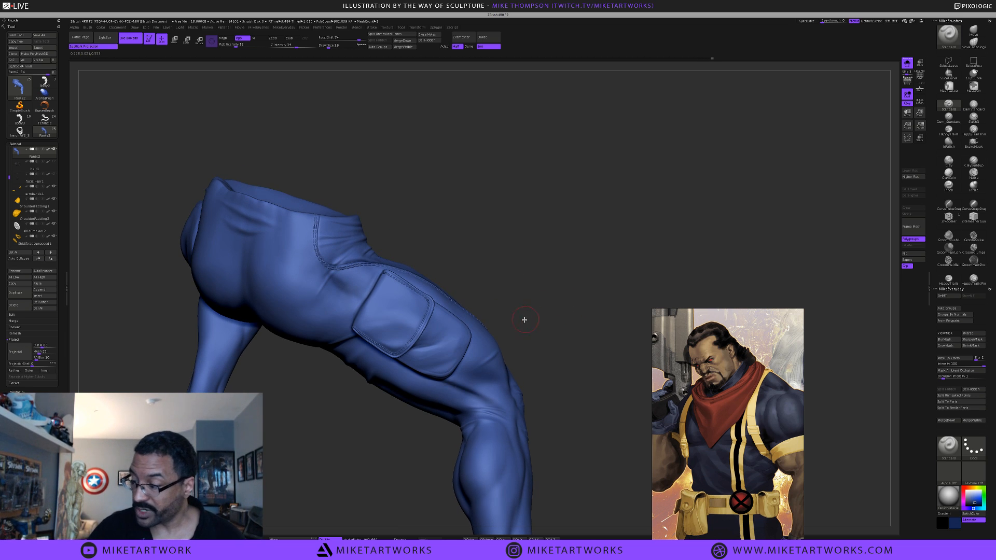
key(space)
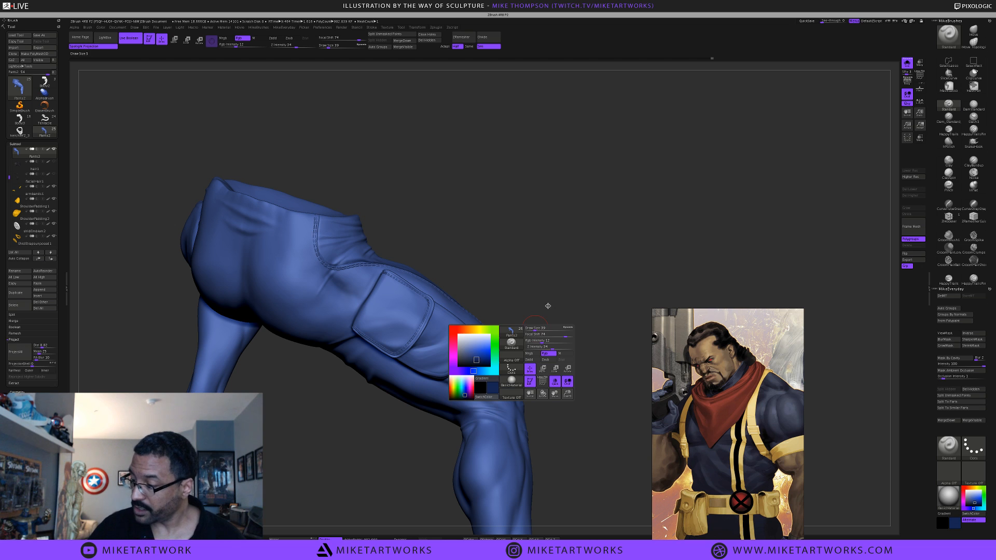
mouse_move(574, 400)
mouse_down()
mouse_move(582, 404)
mouse_move(571, 409)
mouse_up()
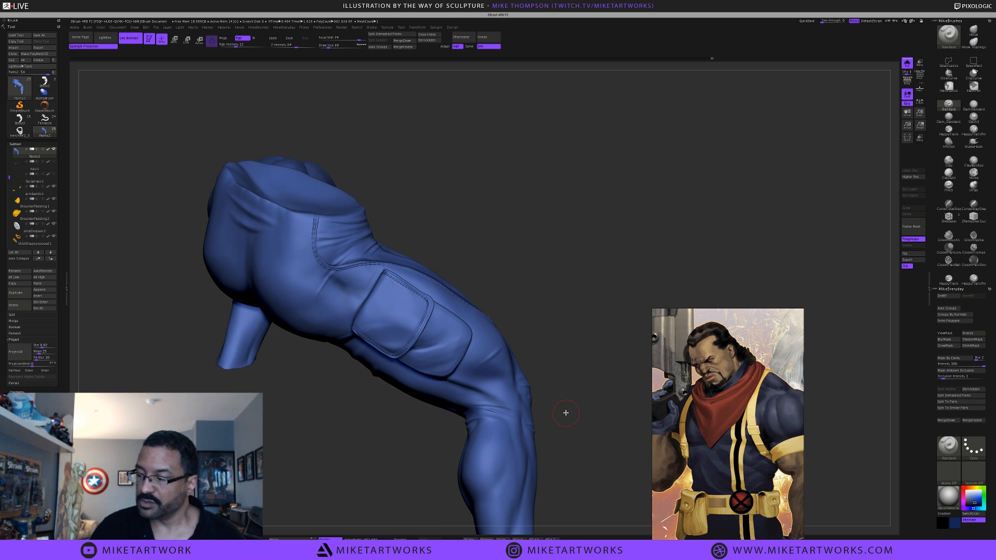
key(space)
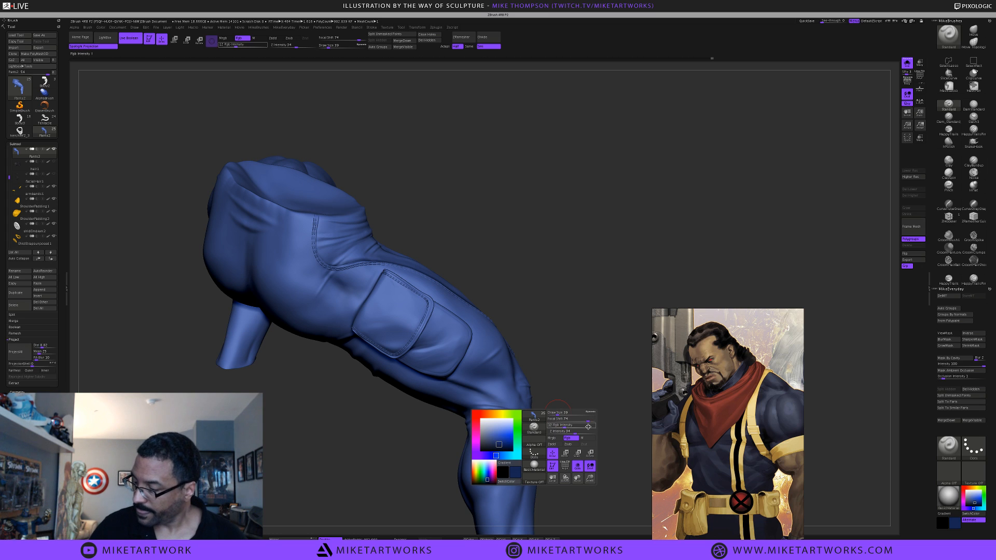
drag(571, 426, 568, 426)
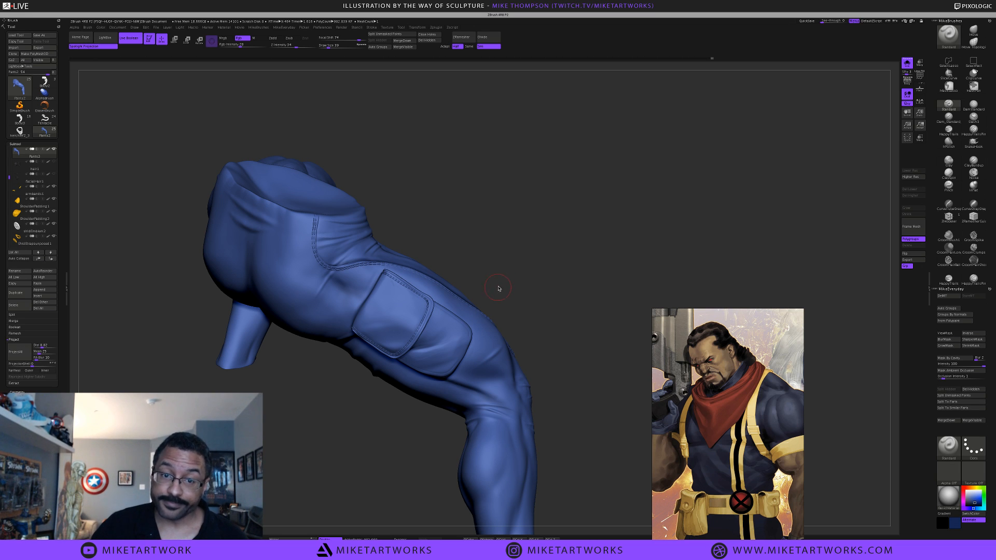
key(s)
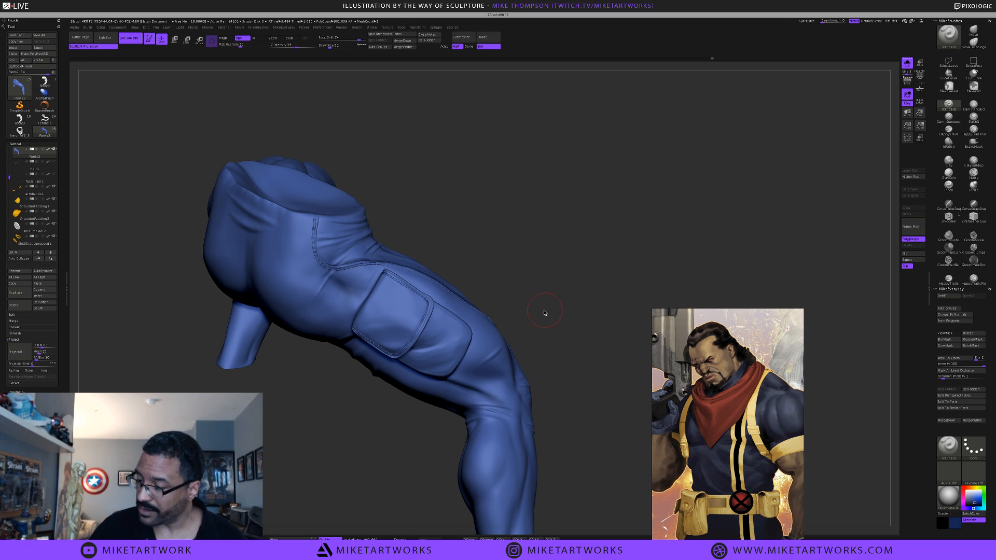
key(space)
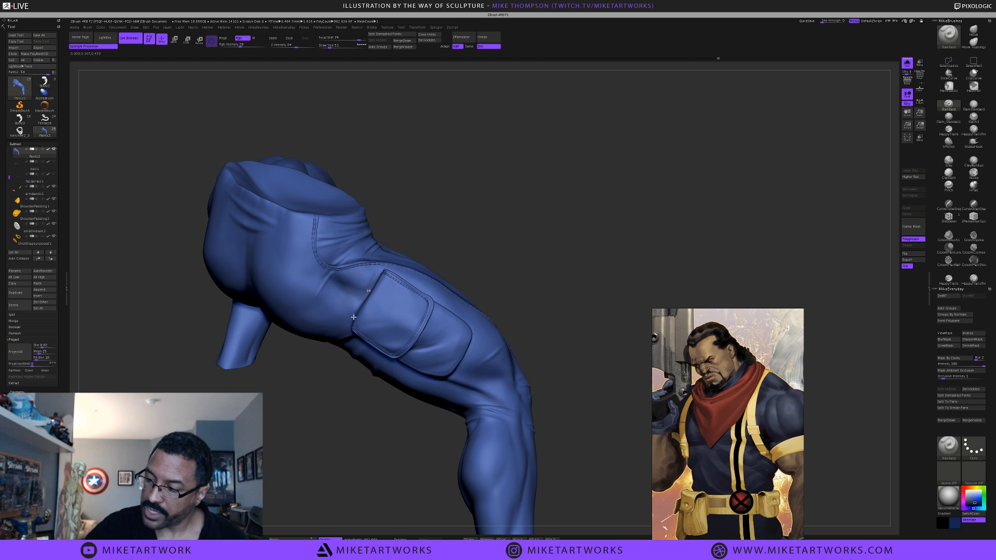
drag(381, 270, 356, 338)
drag(509, 255, 507, 265)
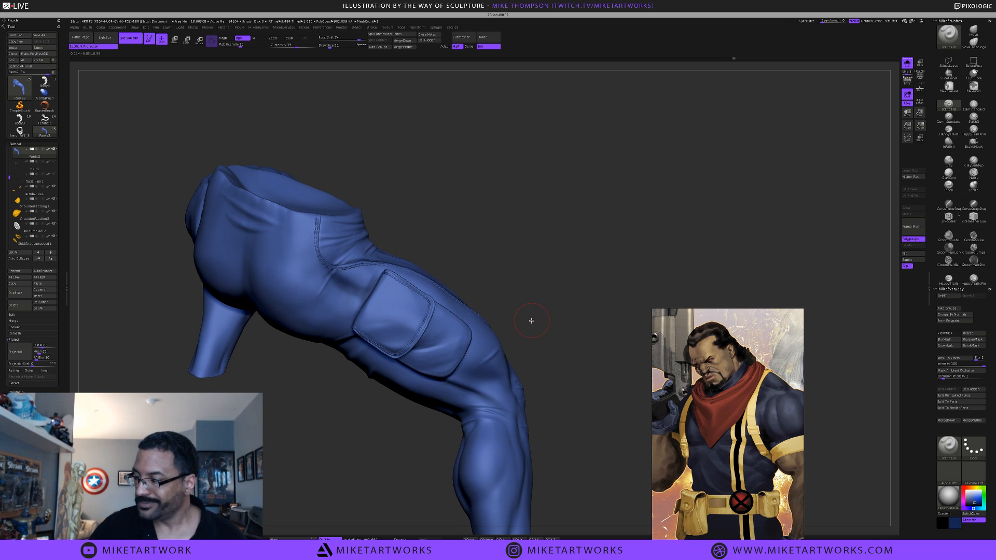
key(space)
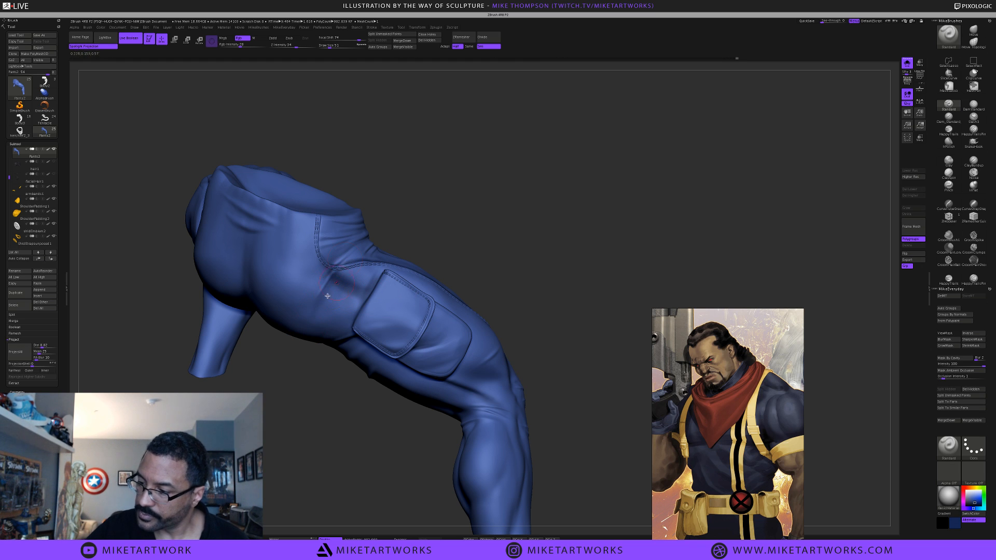
Pick a lighter blue and paint highlights on the upper thigh between the hip seam and the buttock
key(space)
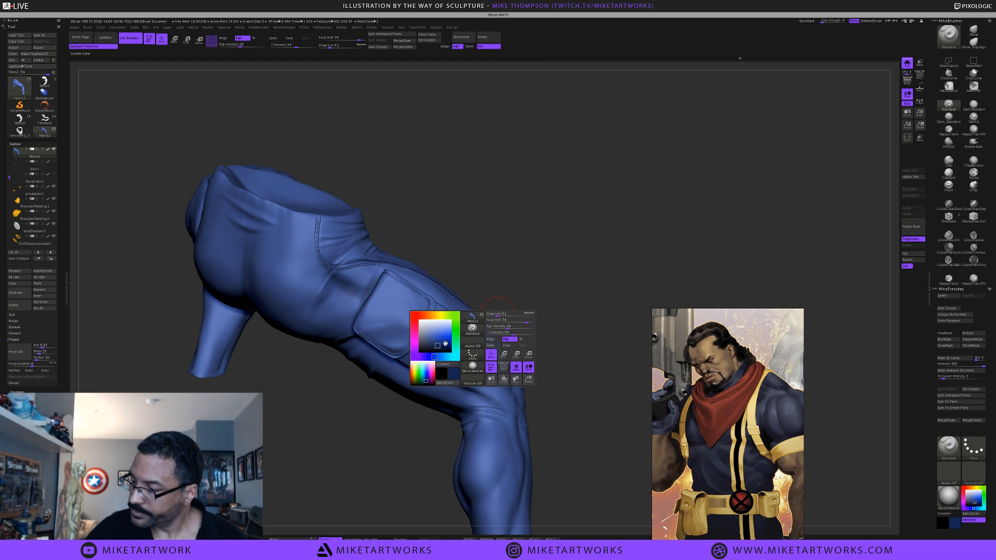
key(c)
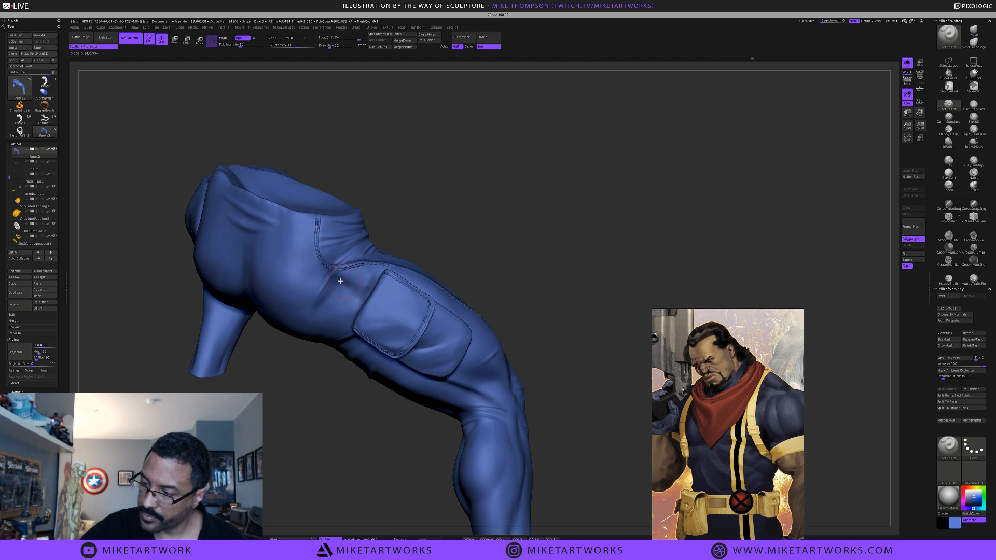
drag(339, 280, 315, 311)
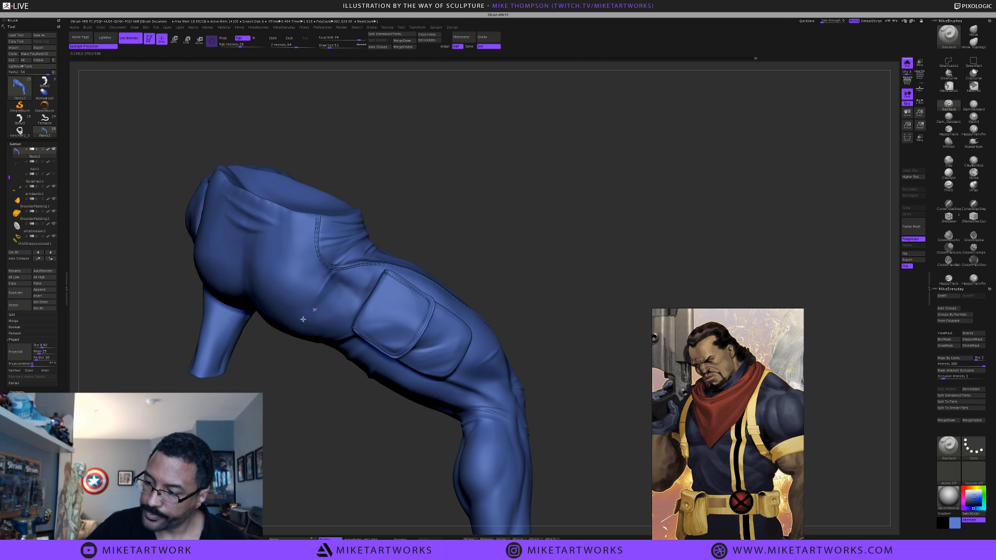
Turn on perspective distortion and leave Solo mode to show the whole figure with its rock base
drag(589, 453, 582, 443)
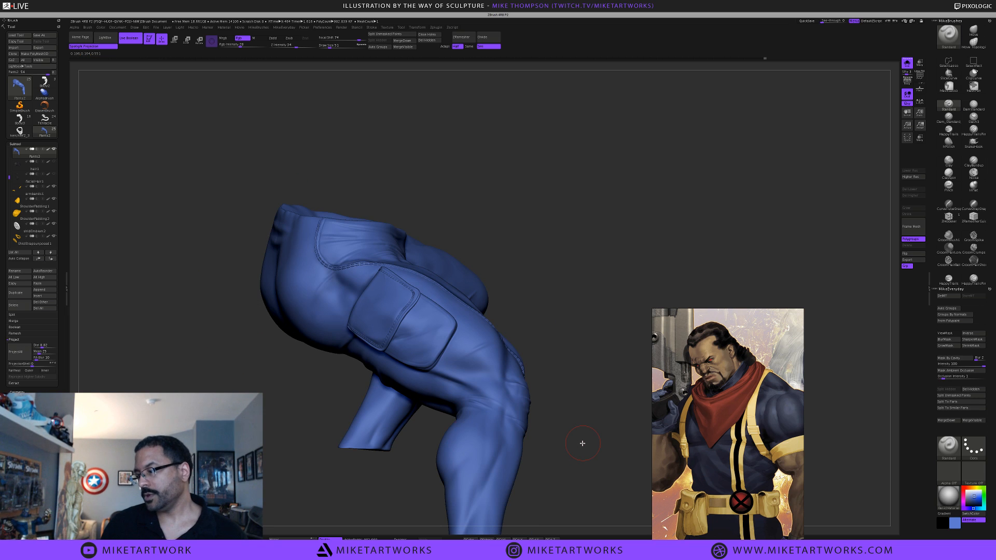
drag(544, 344, 560, 287)
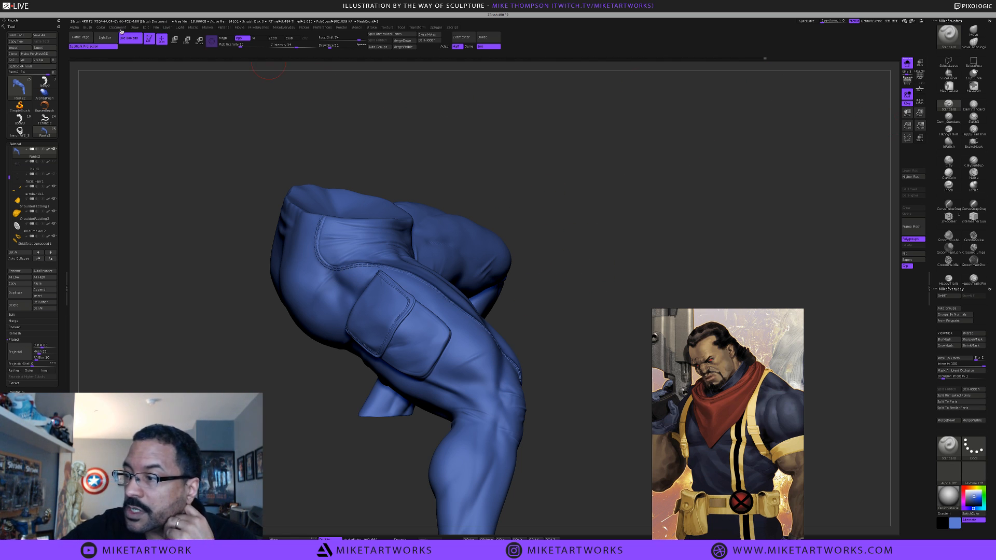
click(135, 28)
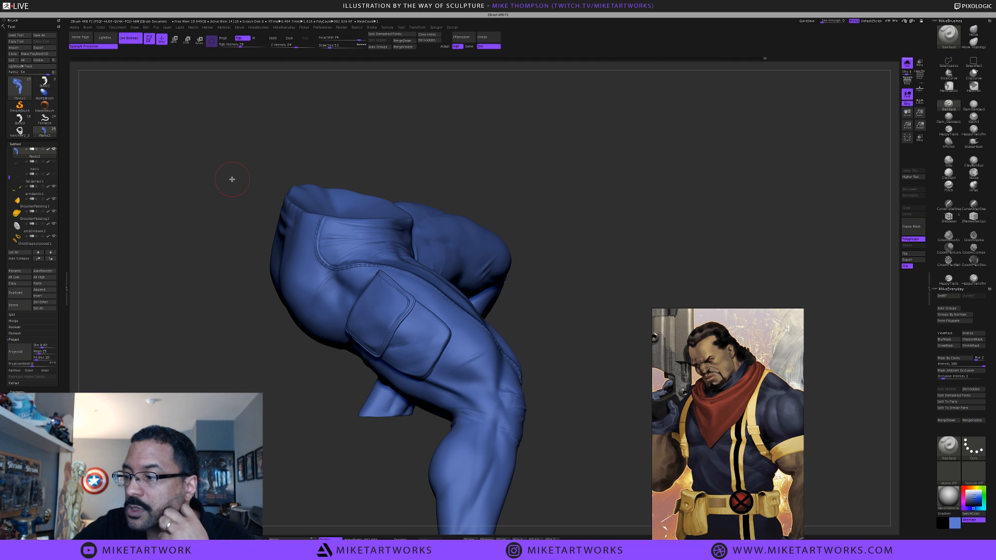
click(134, 27)
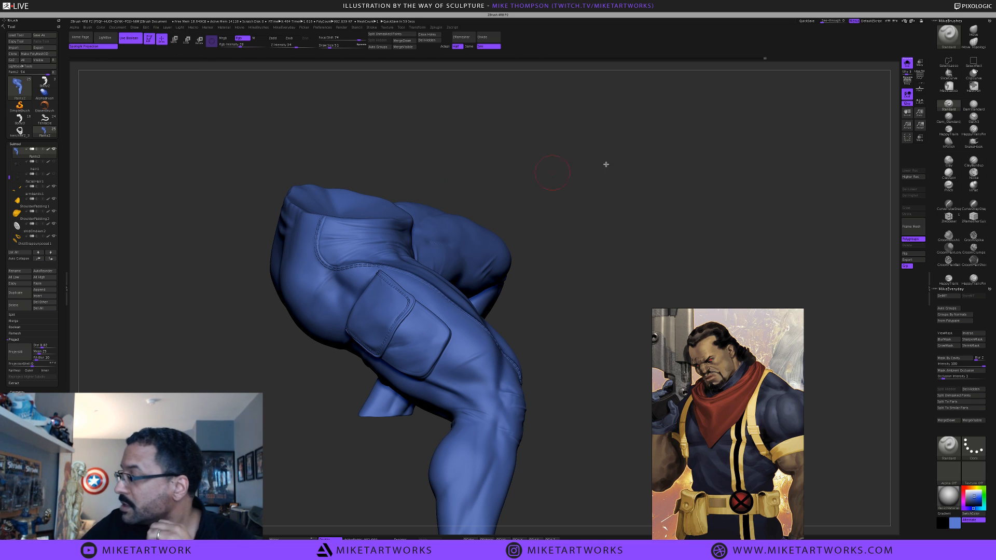
click(906, 81)
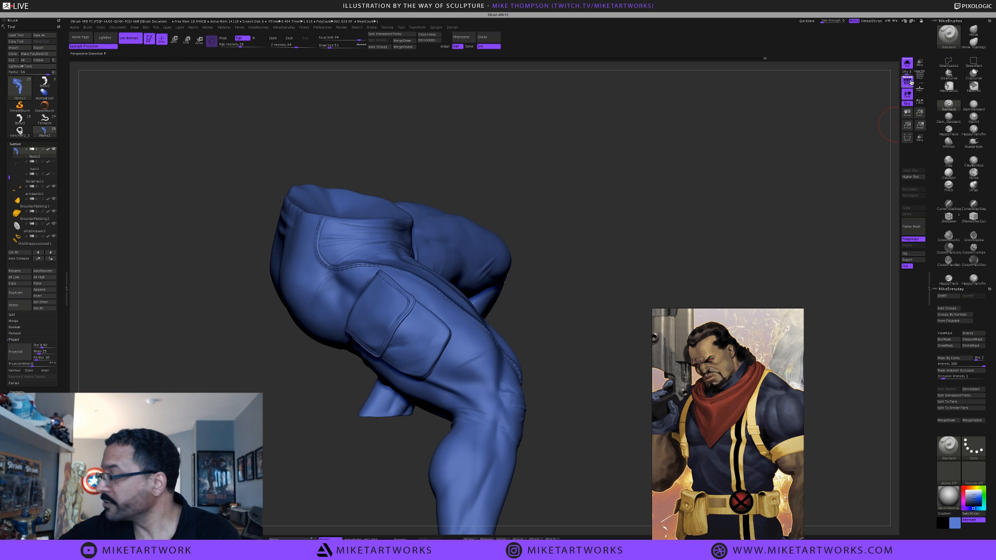
mouse_move(589, 452)
mouse_down()
mouse_move(572, 420)
mouse_move(586, 444)
mouse_move(560, 461)
mouse_up()
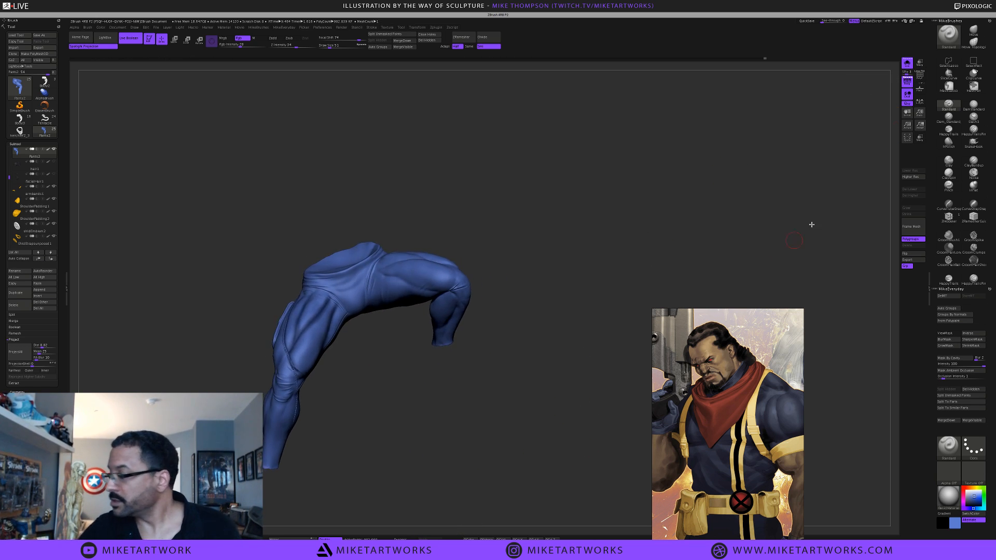
click(907, 63)
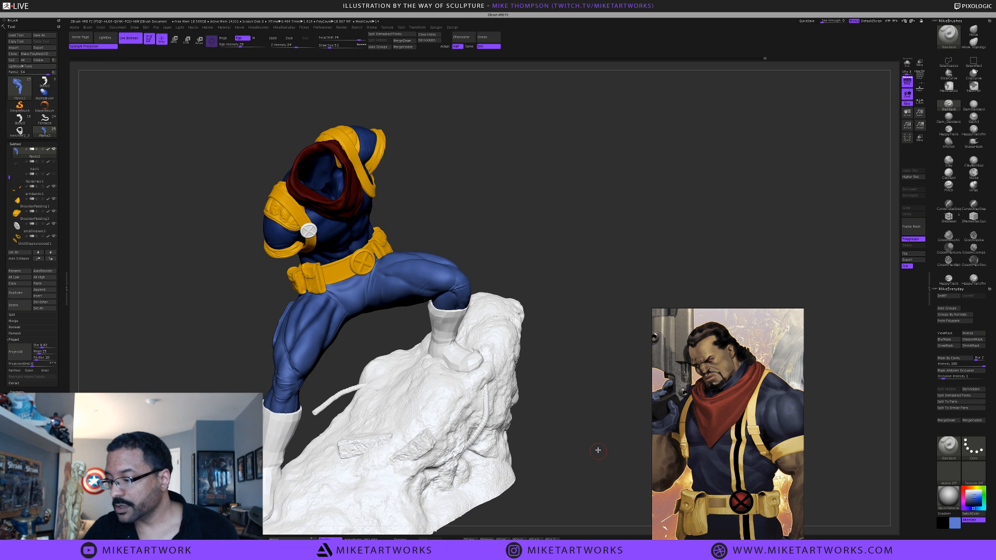
Examine the painted pants on the full figure from several angles, comparing it with and without perspective distortion
drag(603, 441, 649, 416)
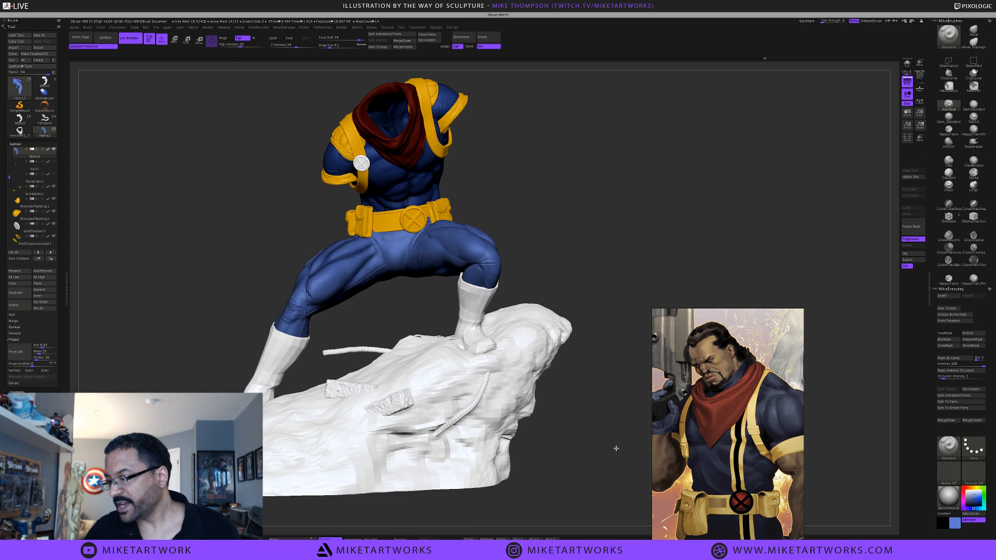
drag(616, 448, 606, 465)
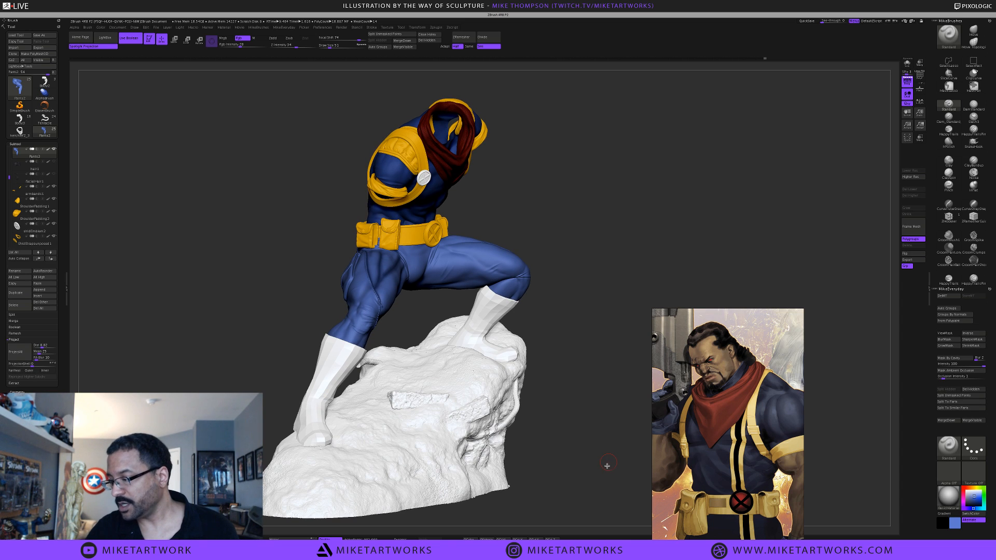
mouse_move(605, 463)
mouse_down()
mouse_move(620, 457)
mouse_move(596, 456)
mouse_up()
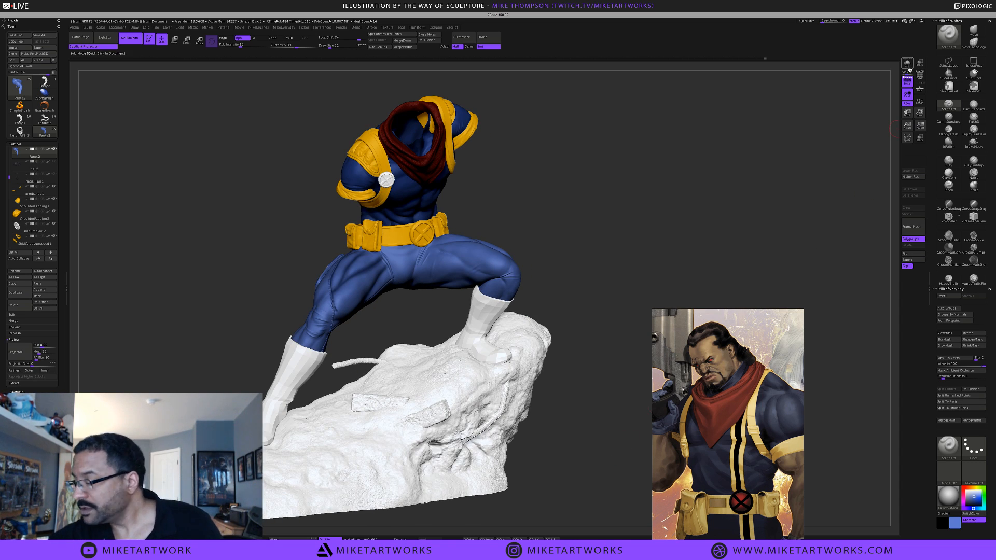
click(908, 83)
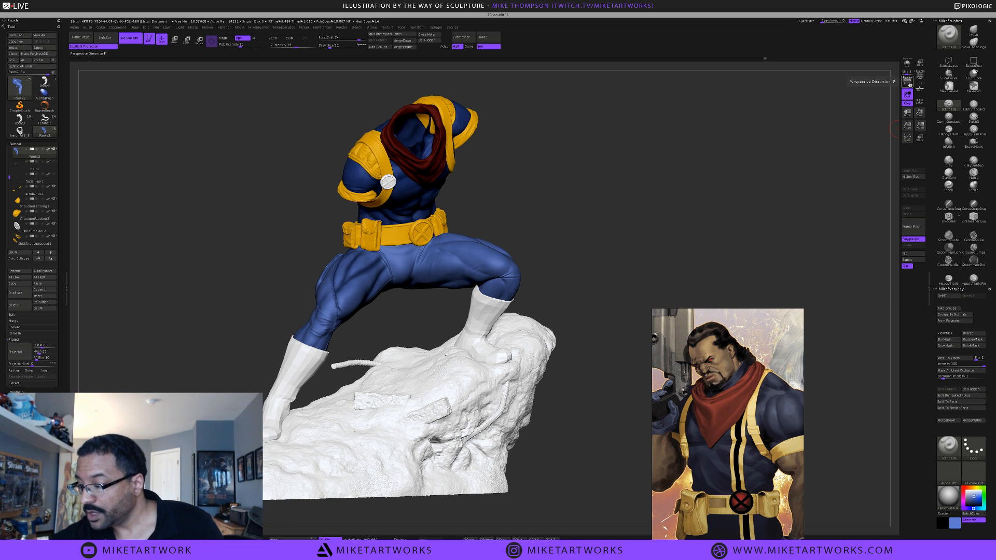
click(908, 83)
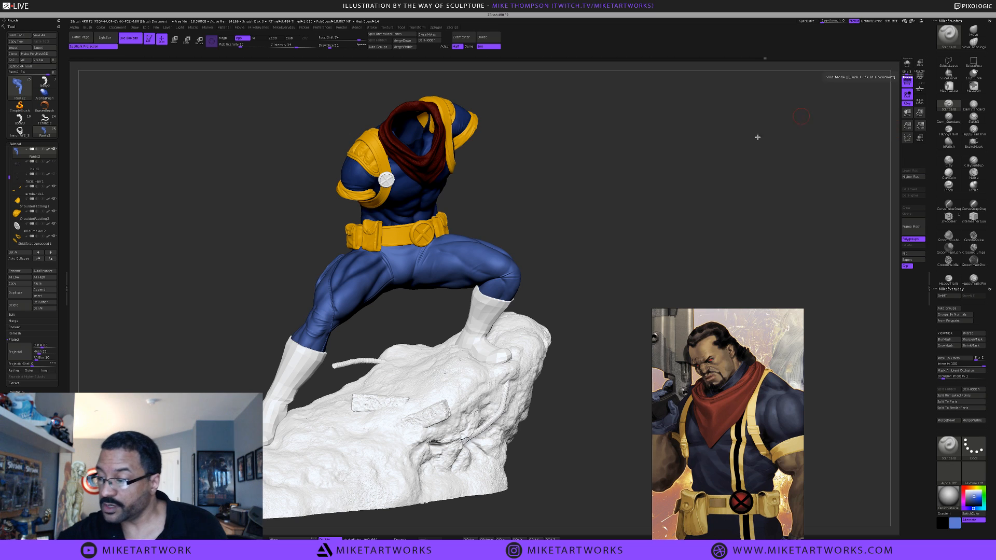
drag(576, 264, 582, 276)
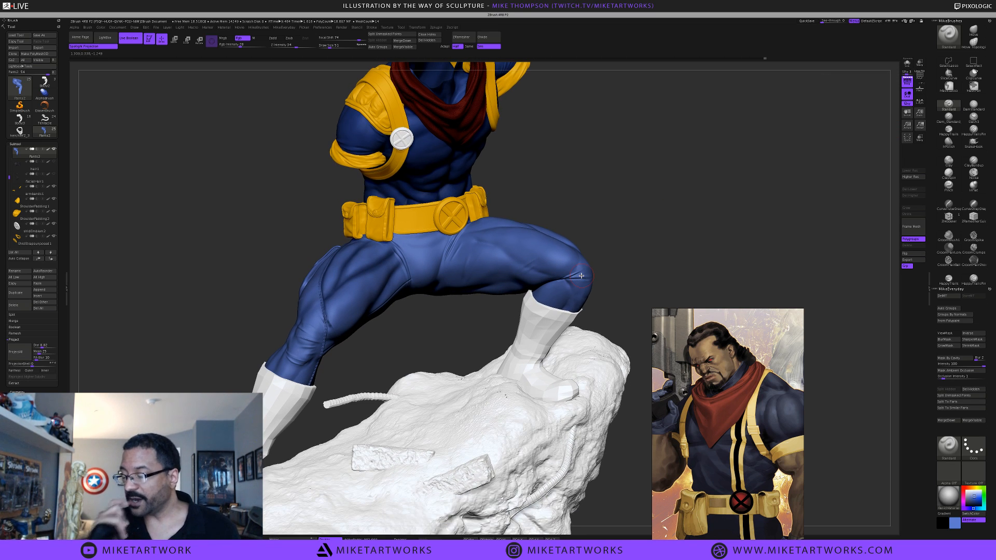
drag(642, 259, 596, 394)
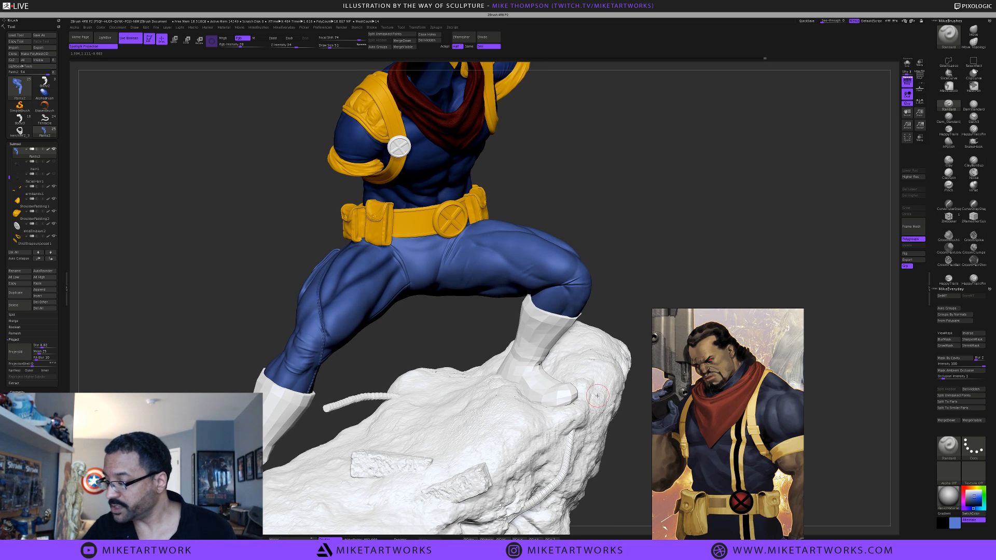
Set Draw Size to 74, pick a darker blue and softly shade the inner thighs and crotch area of the pants
key(space)
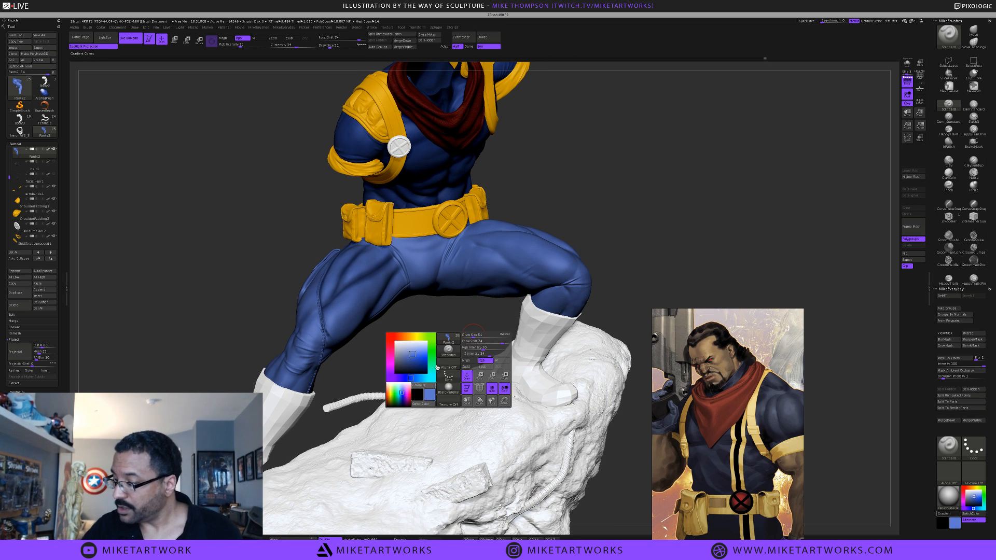
key(s)
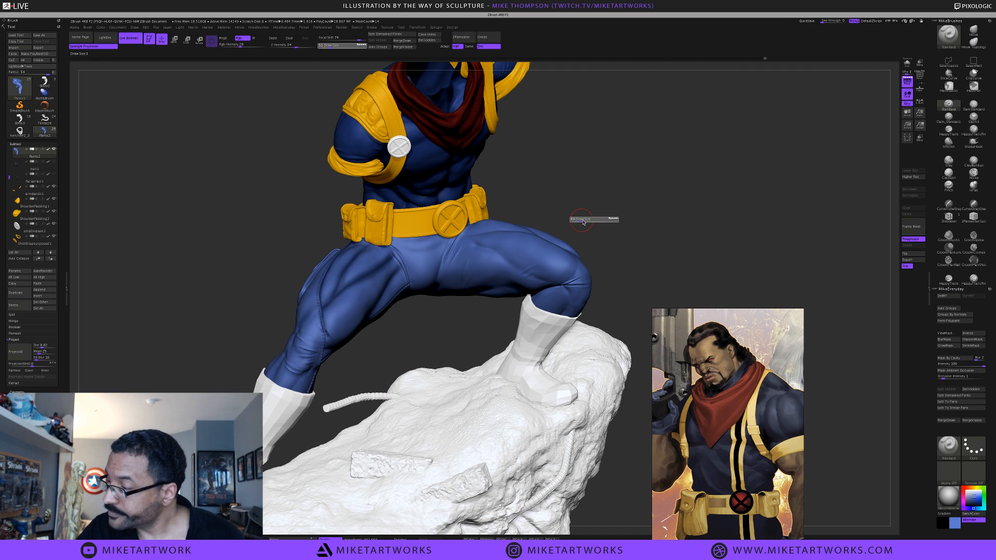
drag(581, 223, 584, 222)
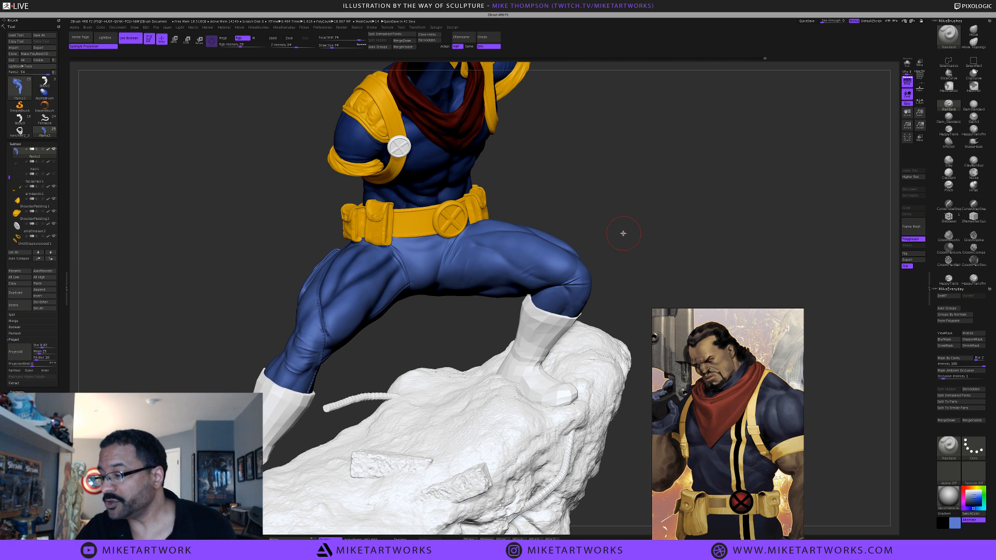
drag(624, 238, 631, 233)
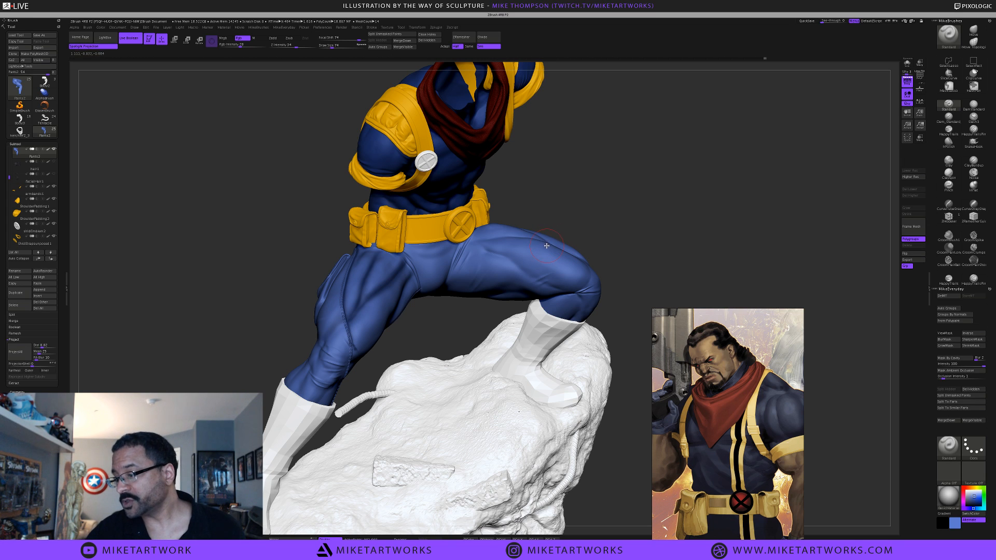
key(space)
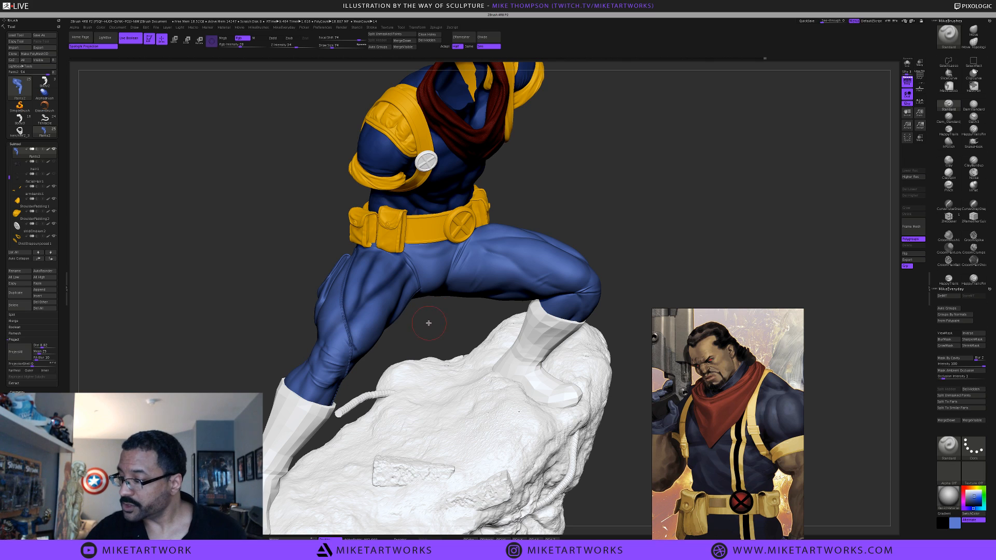
key(space)
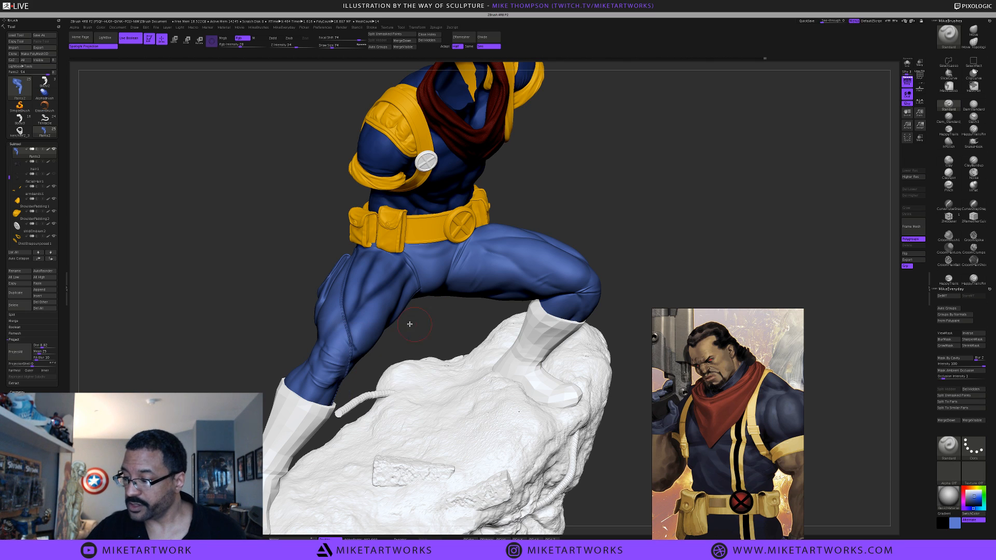
key(space)
drag(346, 366, 376, 289)
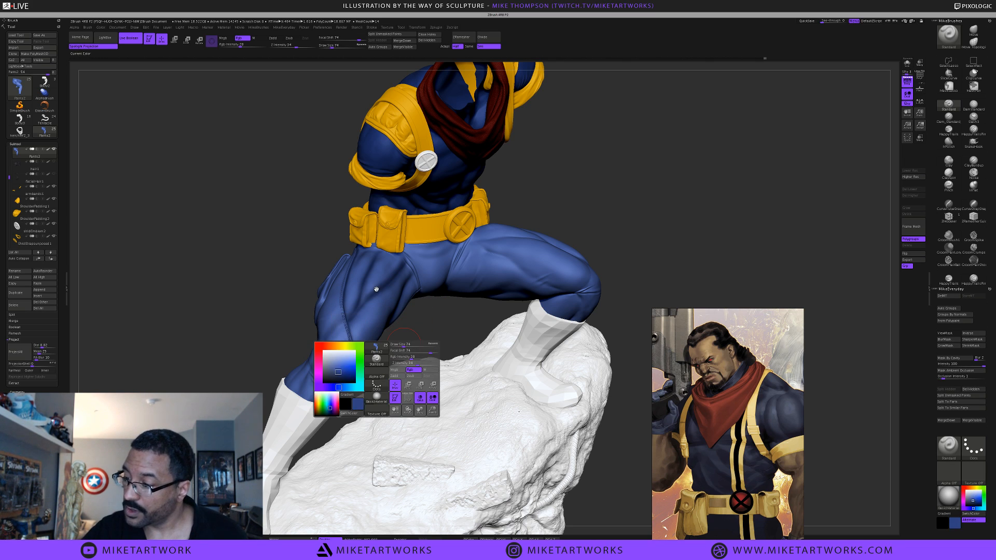
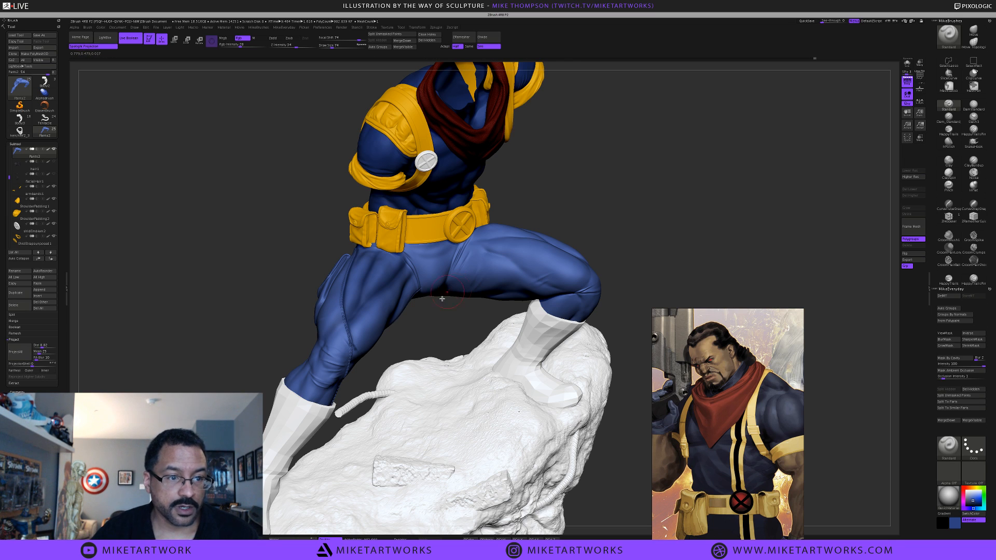
mouse_move(611, 240)
mouse_down()
mouse_move(603, 231)
mouse_move(612, 227)
mouse_up()
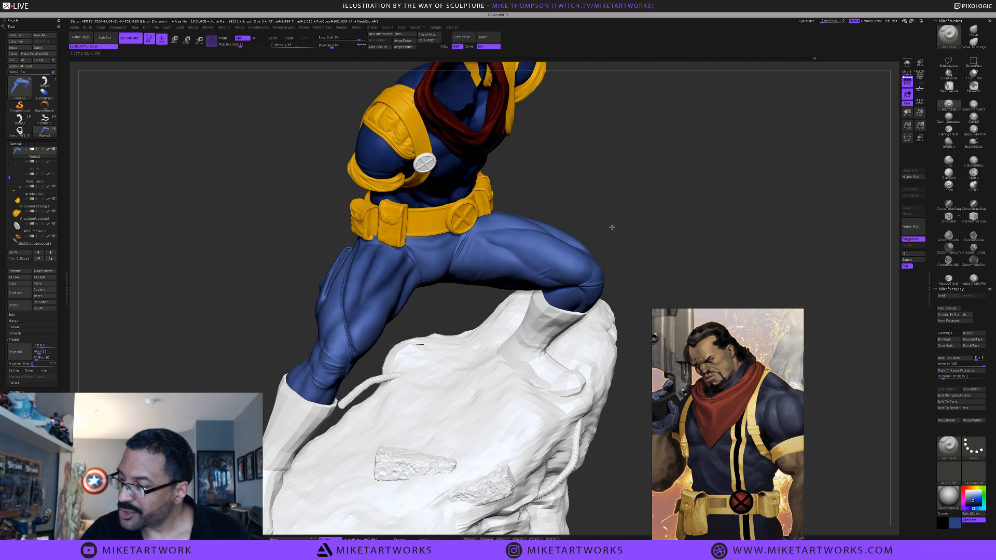
Paint lighter blue highlights and darker blue shading on the front of the pants around the crotch and hips
key(space)
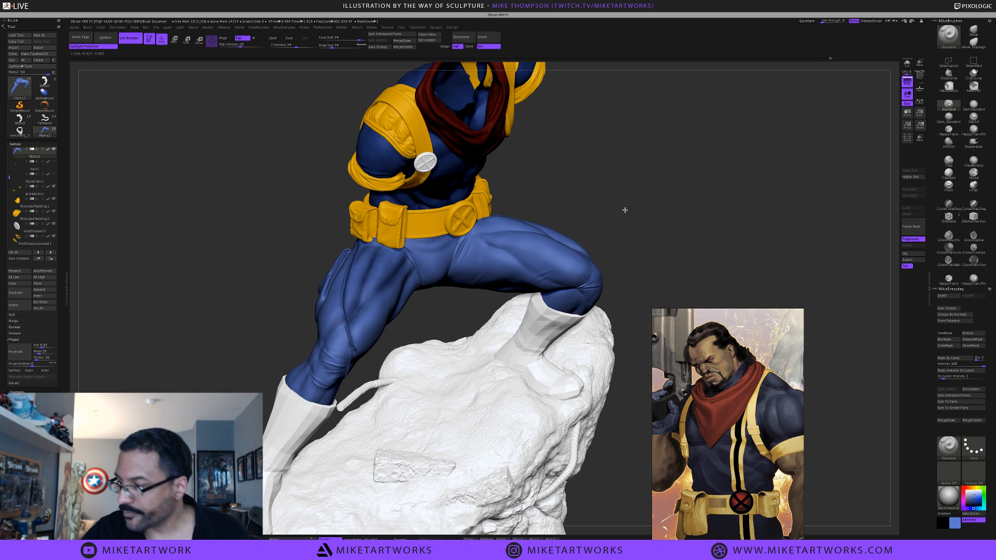
drag(618, 230, 432, 296)
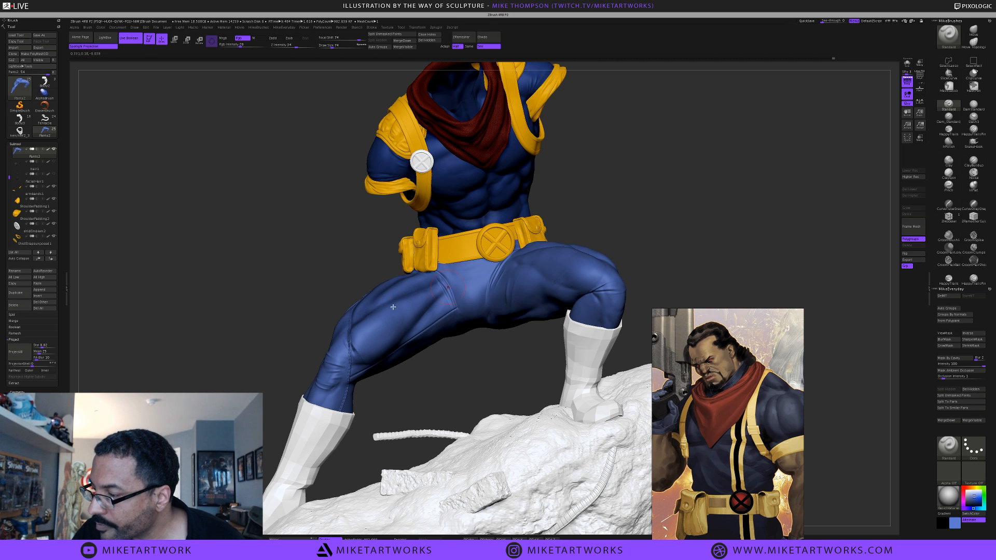
drag(631, 219, 419, 285)
key(space)
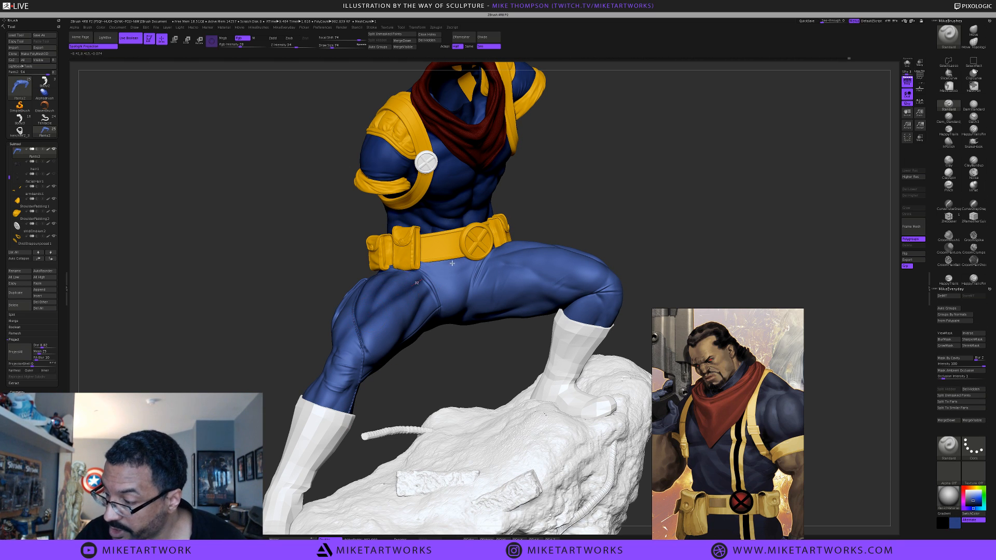
drag(467, 377, 466, 267)
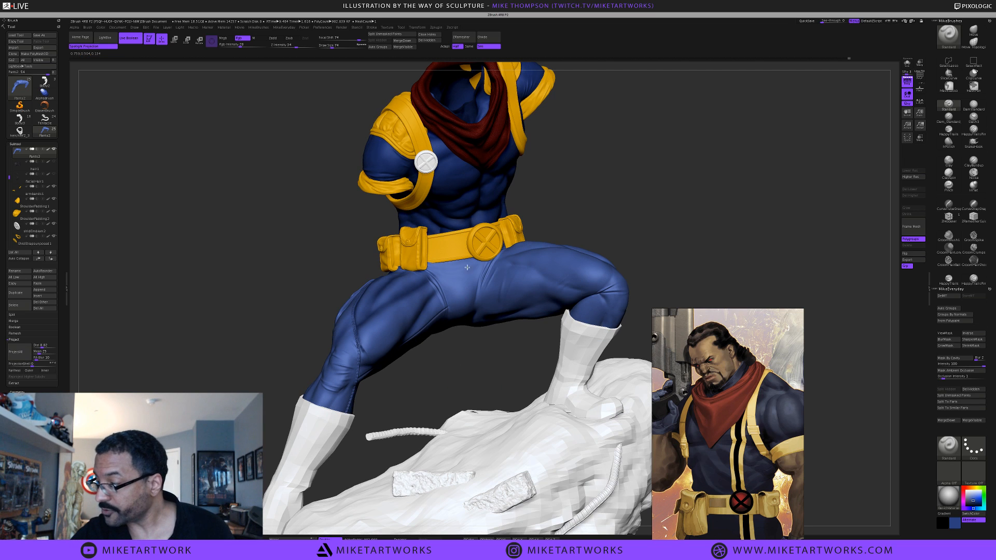
Isolate the pants in Solo mode and softly shade the front folds around the crotch and hip creases with darker blue
click(907, 62)
drag(667, 223, 532, 249)
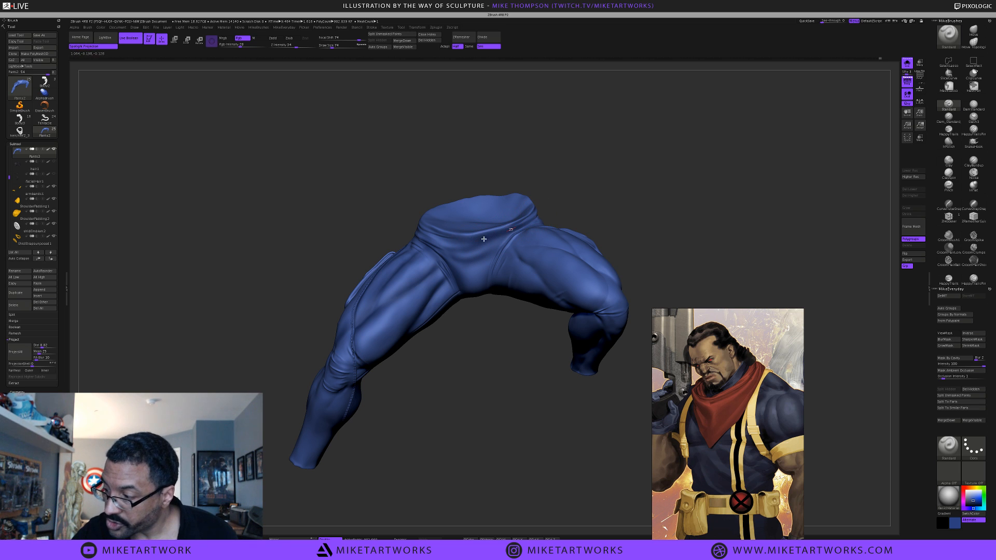
drag(609, 187, 479, 257)
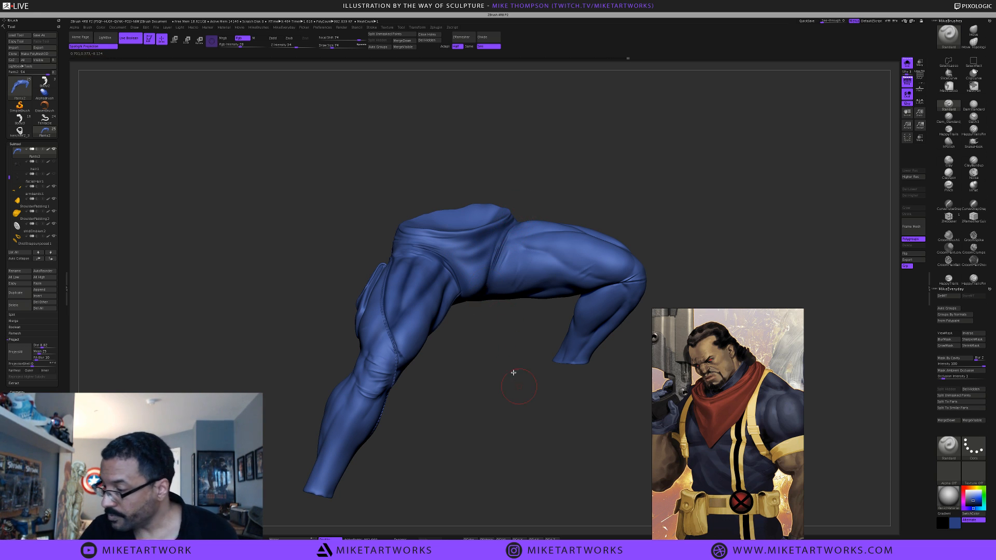
drag(511, 372, 474, 273)
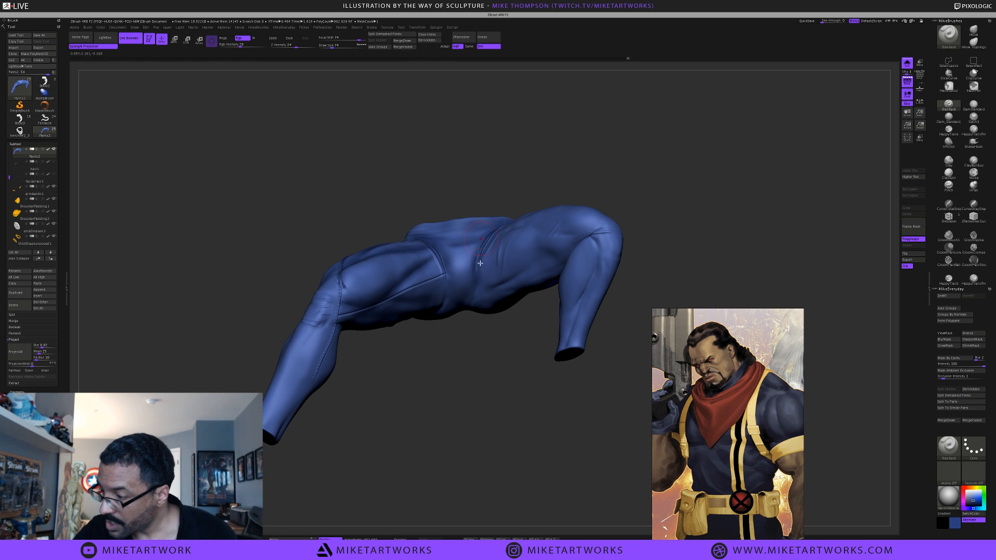
mouse_move(505, 394)
mouse_down()
mouse_move(501, 387)
mouse_move(500, 406)
mouse_up()
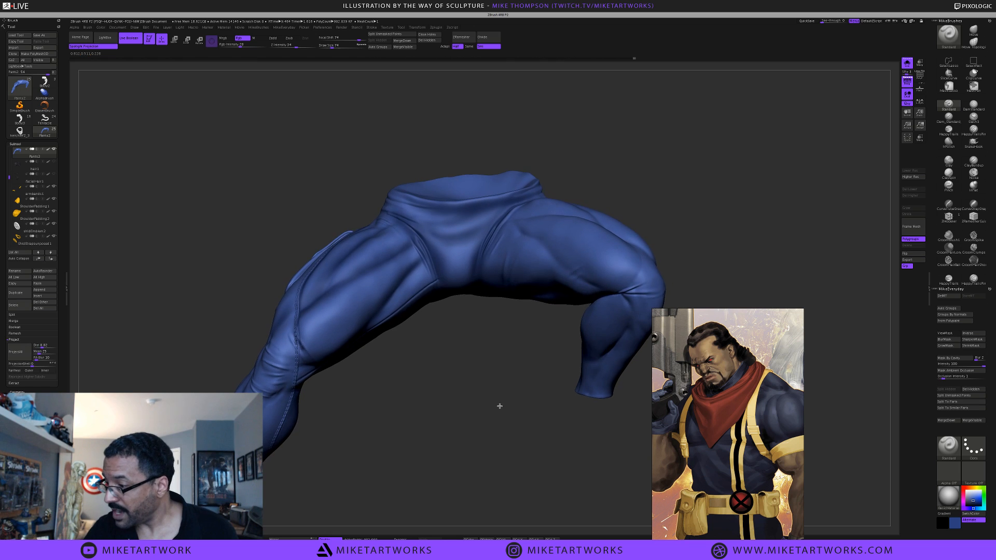
drag(501, 364, 494, 363)
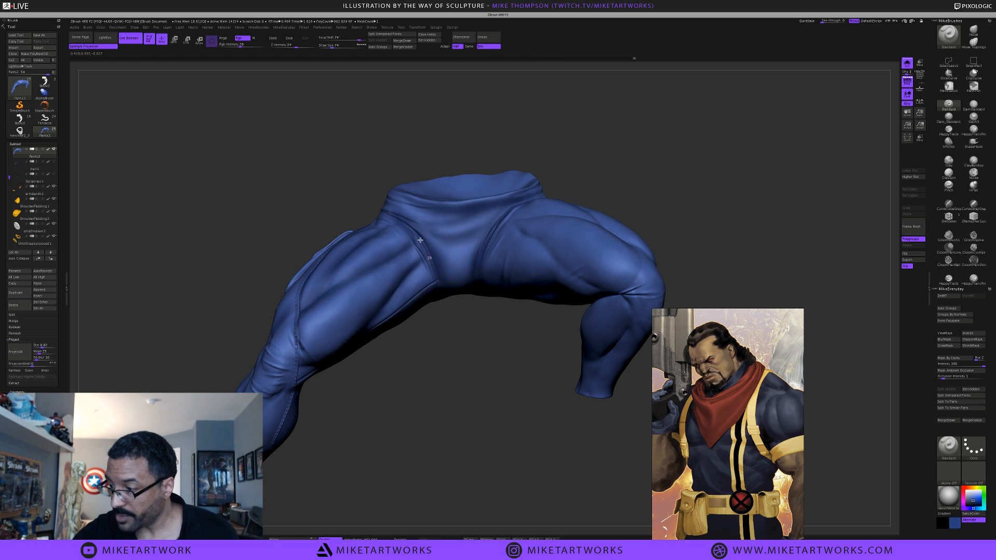
Pick a very dark blue, set Draw Size to 11 and Rgb Intensity to 27, and paint shadows along the crotch and thigh seams
key(space)
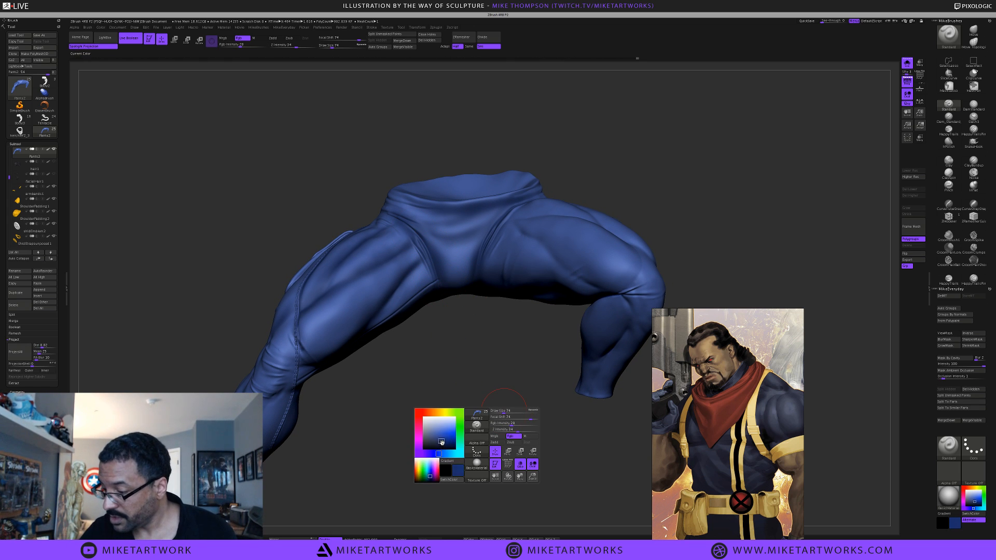
key(s)
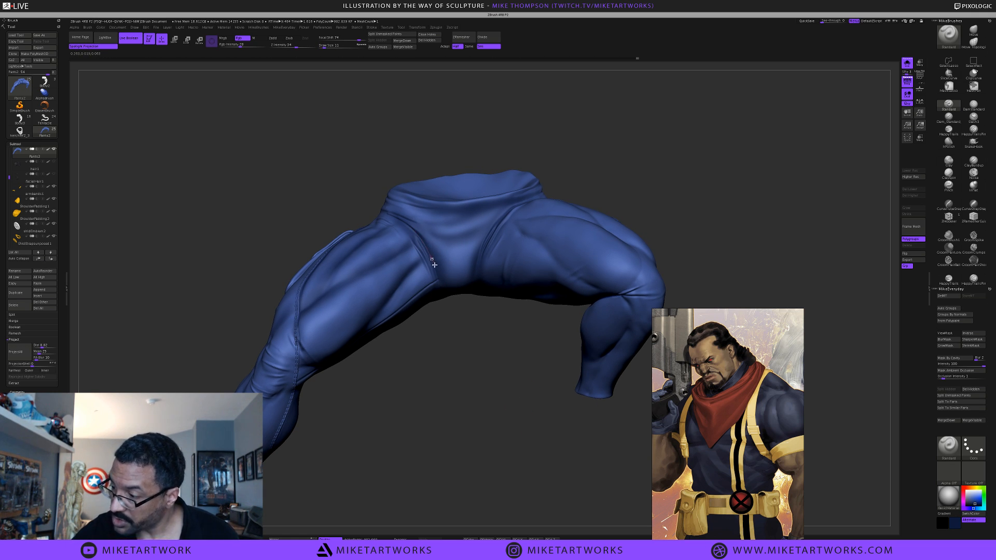
mouse_move(501, 403)
mouse_down()
mouse_move(509, 427)
mouse_move(515, 412)
mouse_move(504, 393)
mouse_up()
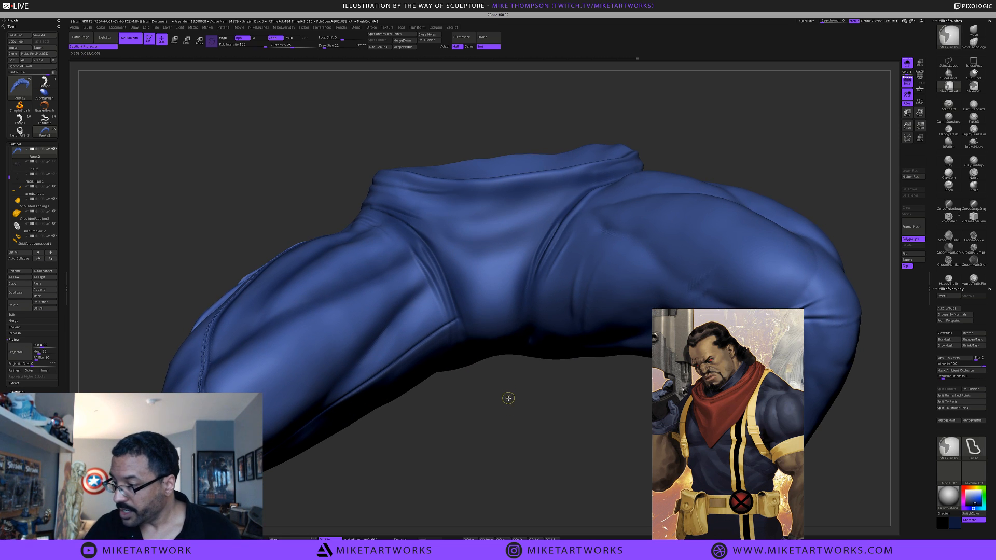
key(space)
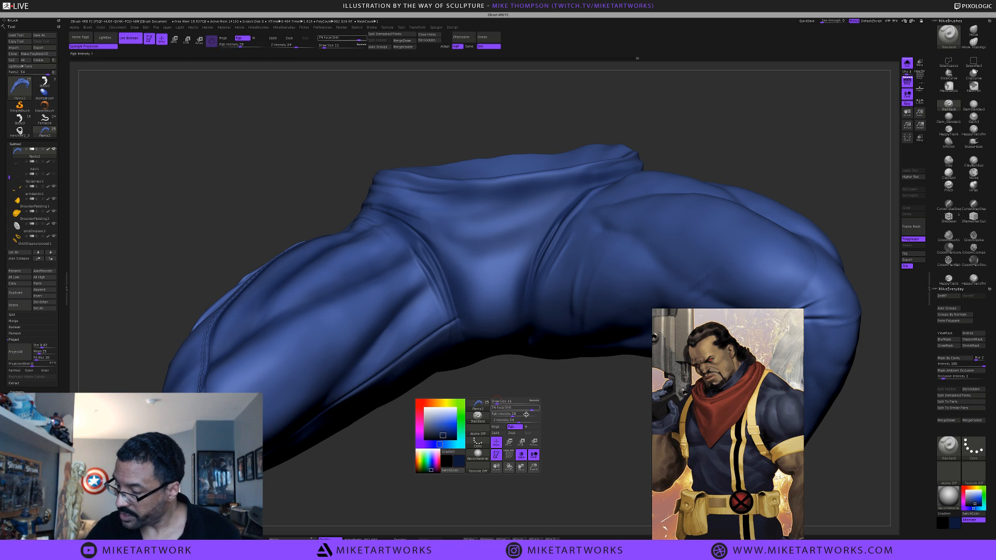
click(514, 416)
drag(514, 417, 516, 416)
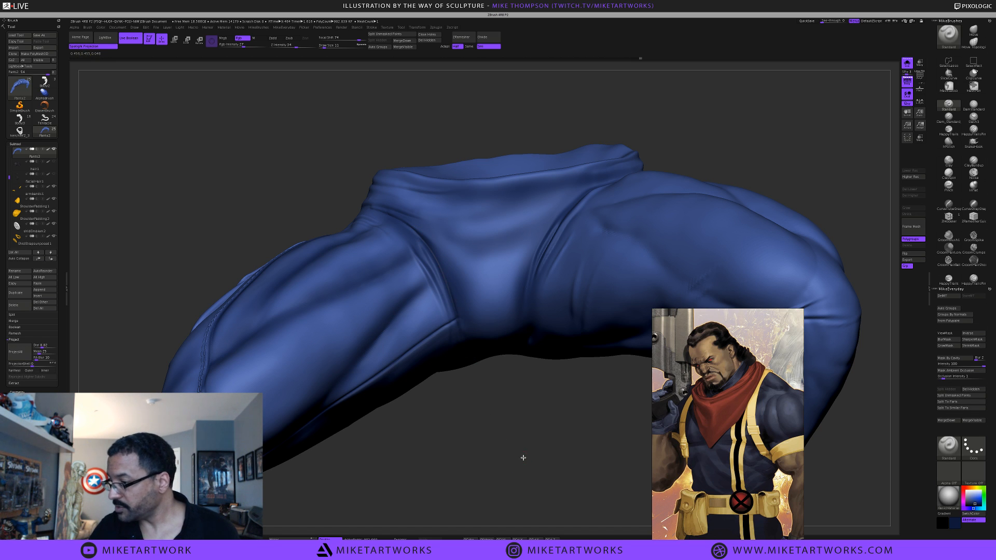
drag(521, 458, 425, 260)
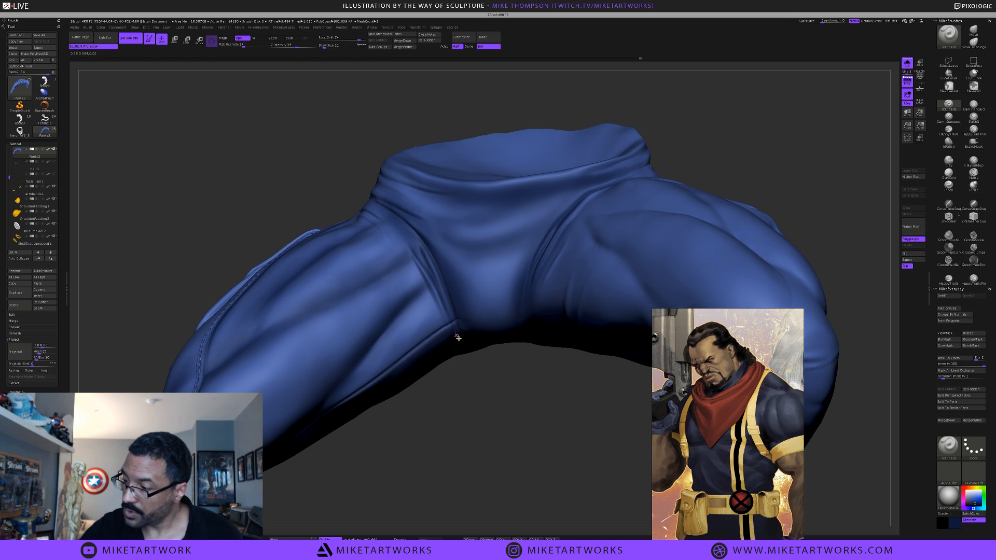
drag(538, 433, 542, 389)
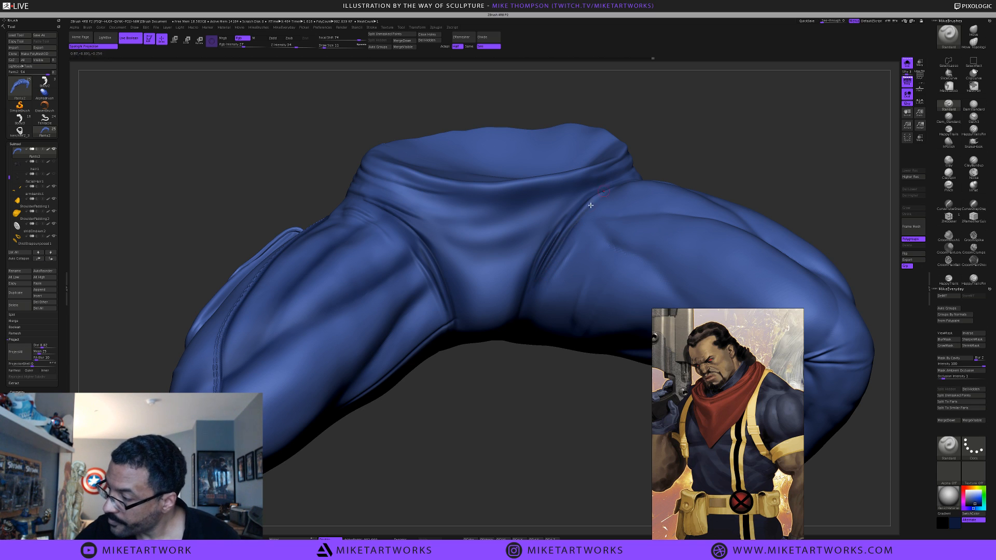
drag(576, 429, 571, 433)
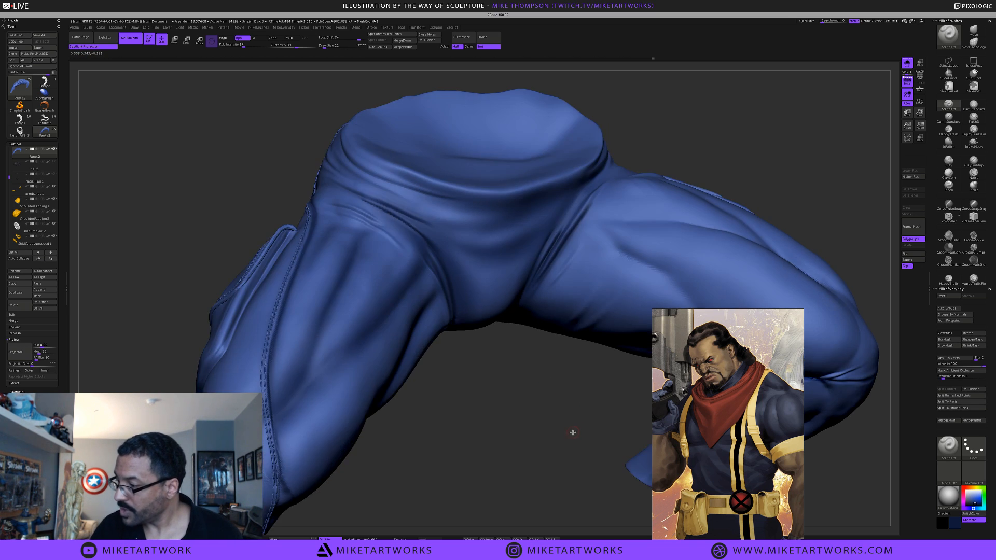
Set Draw Size to 28 and paint lighter blue highlights and mid-blue shading on the upper thigh beside the hip crease
key(space)
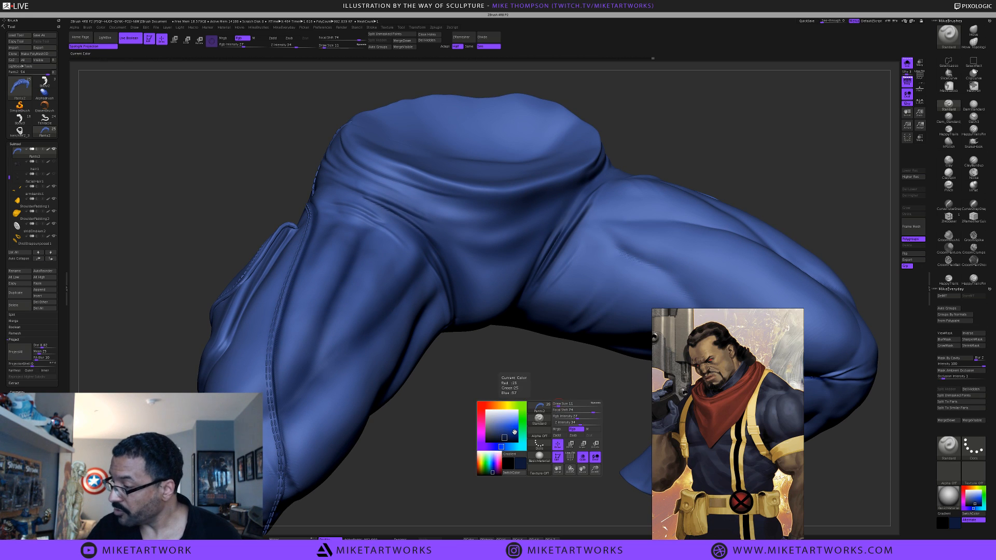
drag(514, 433, 543, 378)
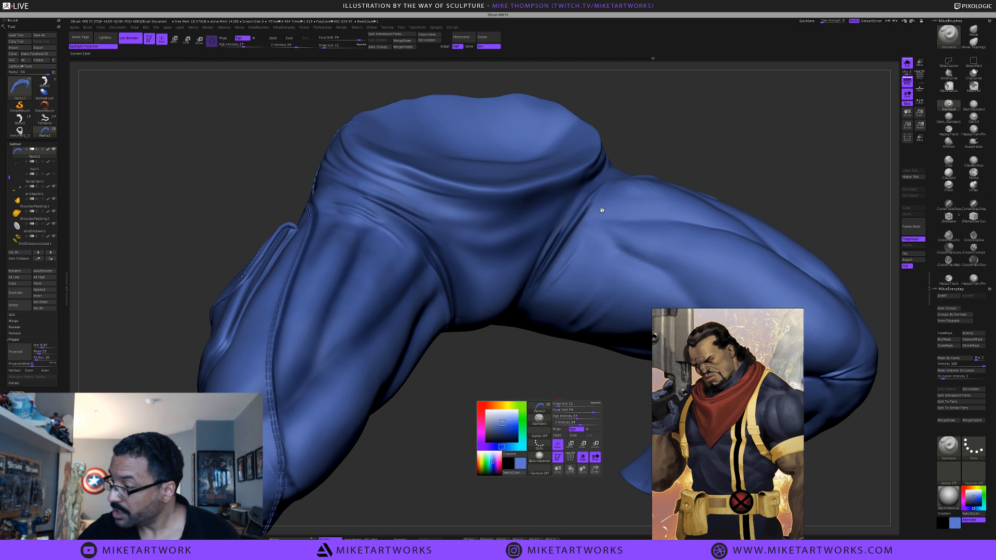
key(s)
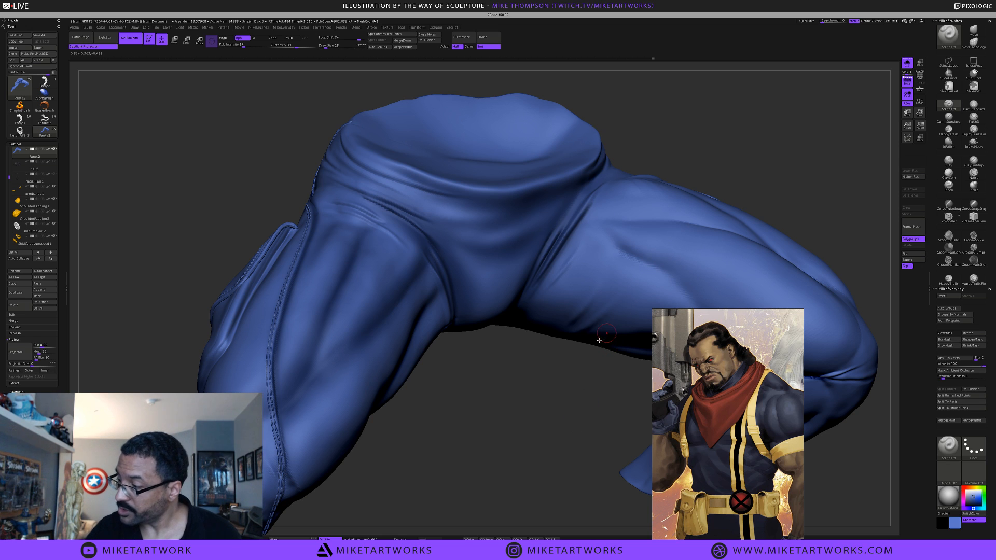
key(space)
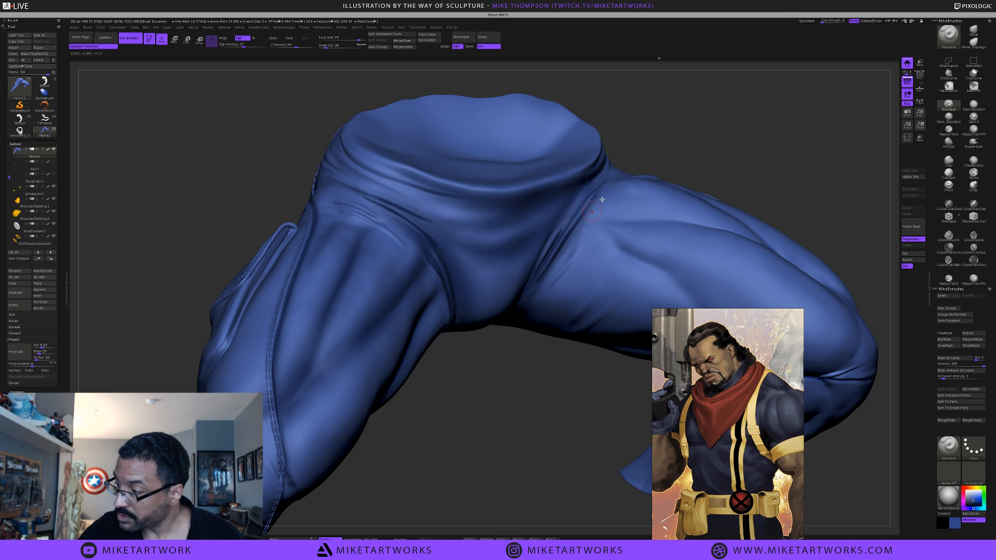
key(ctrl)
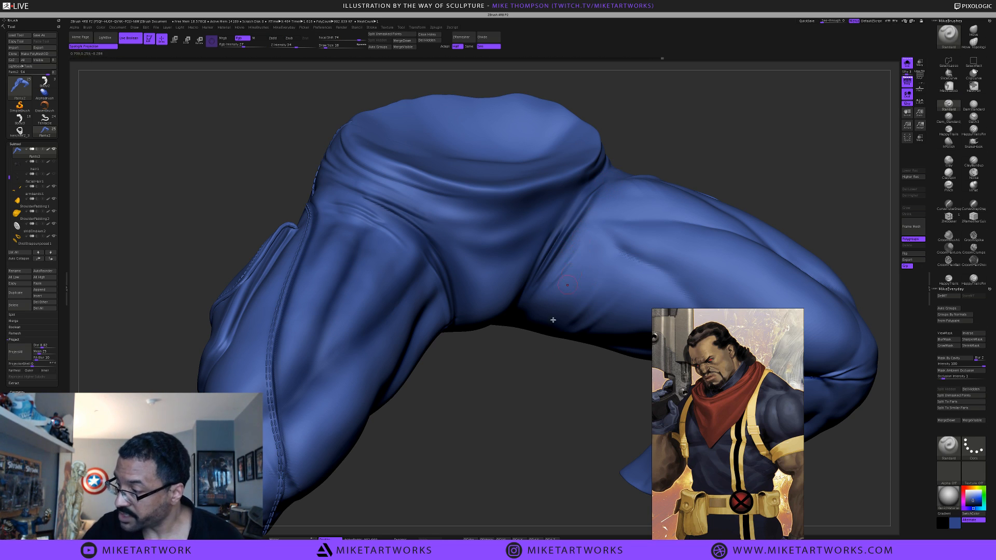
drag(554, 396, 559, 245)
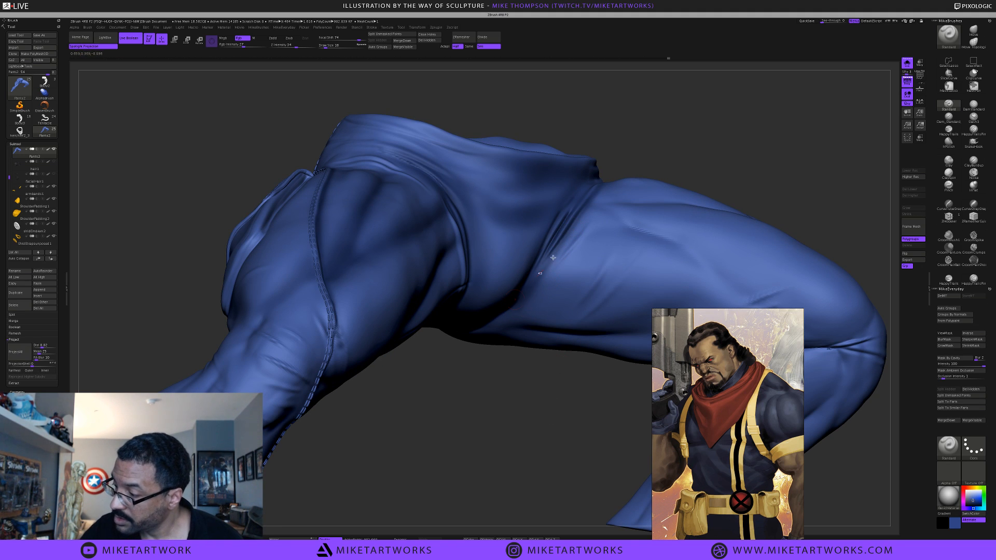
Pick a lighter blue, set Rgb Intensity to 41 and Draw Size to 74, and softly highlight the front crotch panel
key(space)
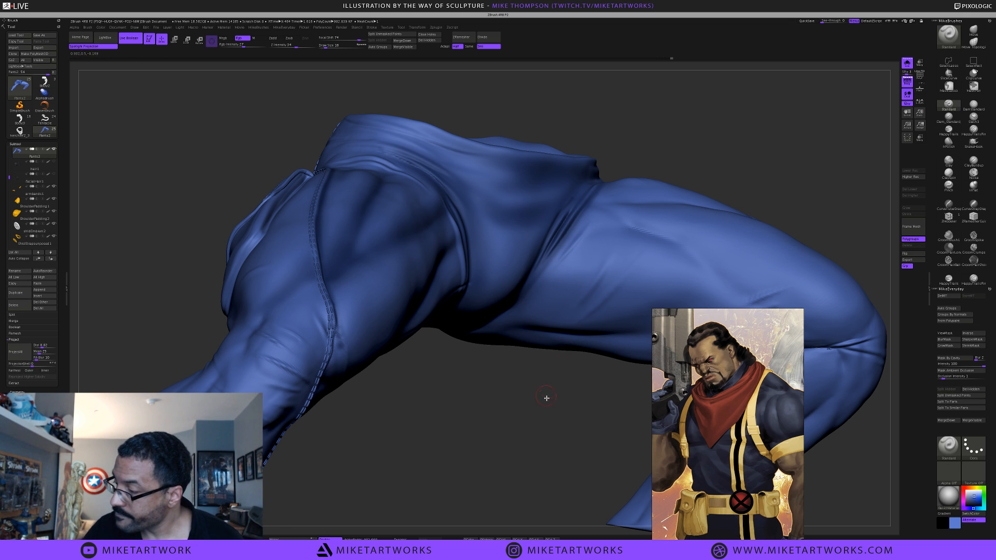
mouse_move(546, 398)
mouse_down()
mouse_move(533, 413)
mouse_move(545, 416)
mouse_up()
key(space)
drag(509, 362, 511, 266)
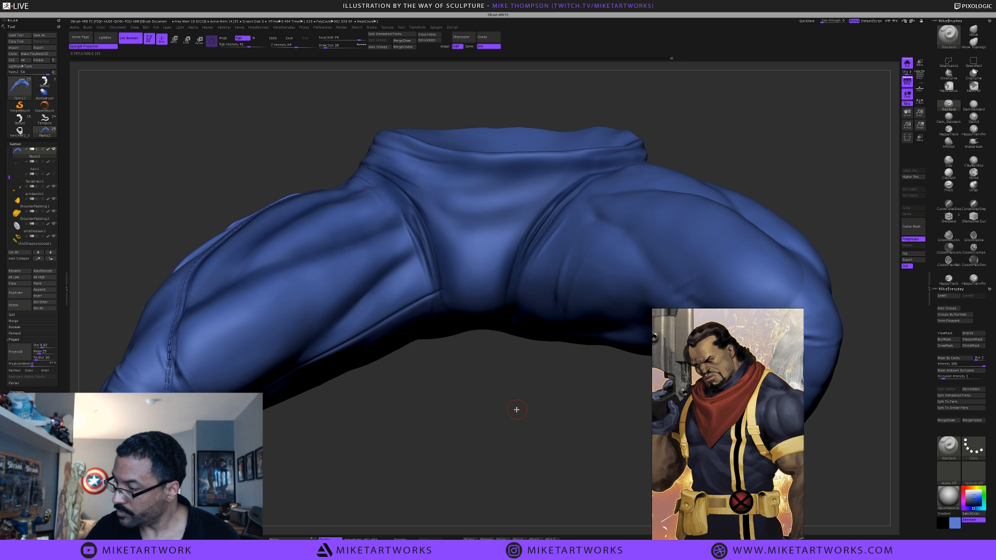
key(s)
drag(524, 414, 521, 414)
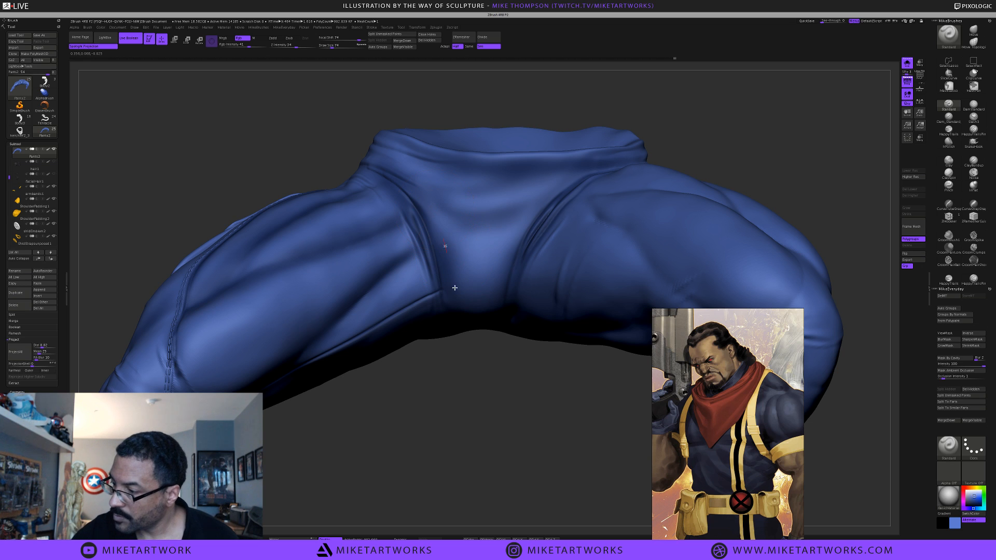
drag(525, 415, 521, 405)
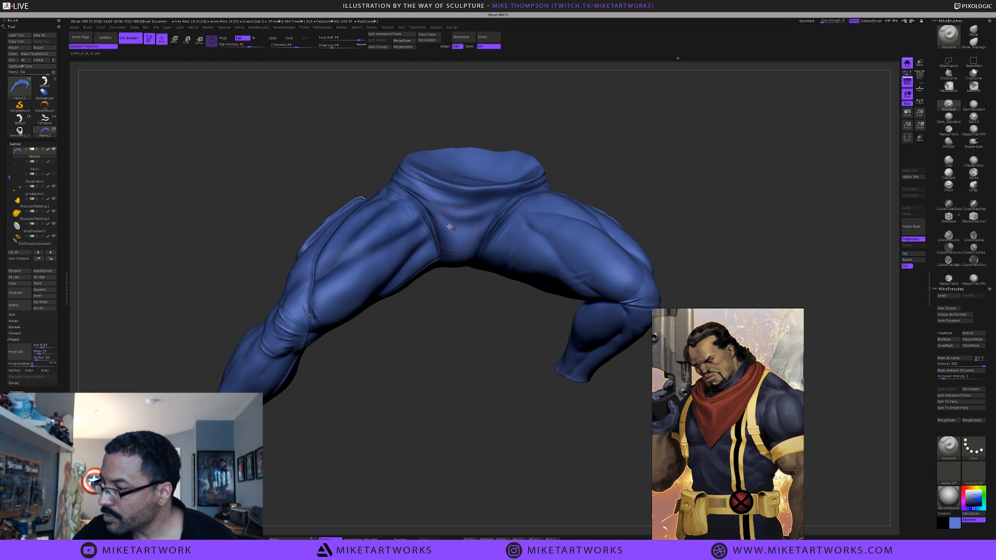
Reduce Draw Size to 7 and paint thin lighter blue highlights on the folds below the waistband and across the crotch
key(s)
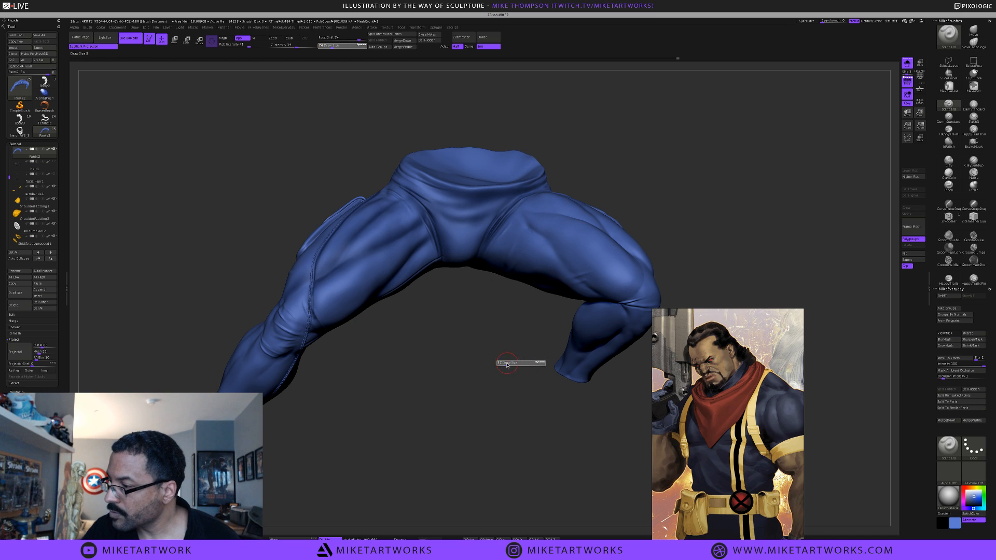
click(507, 363)
drag(507, 363, 507, 228)
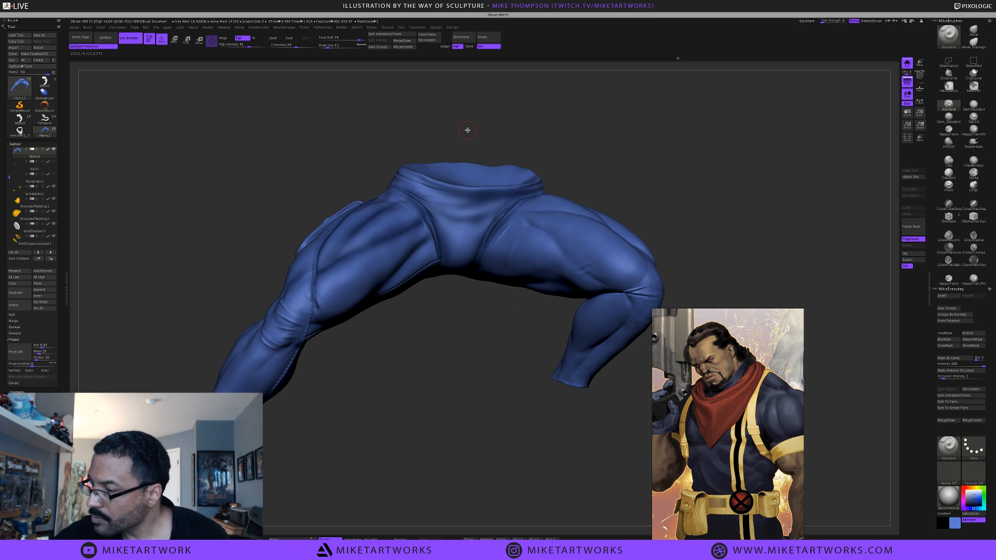
alt+drag(488, 158, 491, 131)
alt+drag(705, 136, 705, 349)
mouse_move(633, 298)
mouse_down()
mouse_move(518, 198)
mouse_move(604, 233)
mouse_up()
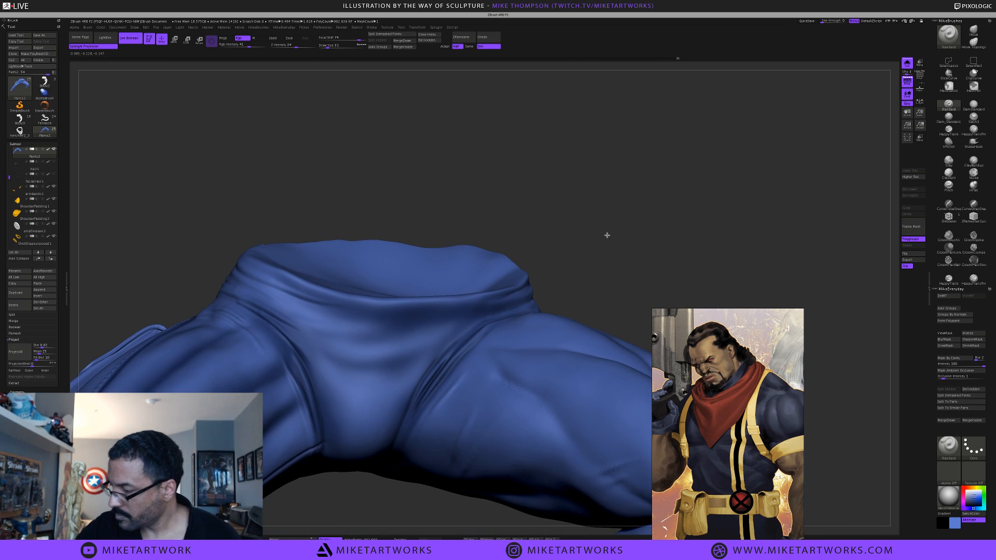
key(s)
drag(621, 273, 593, 253)
key(s)
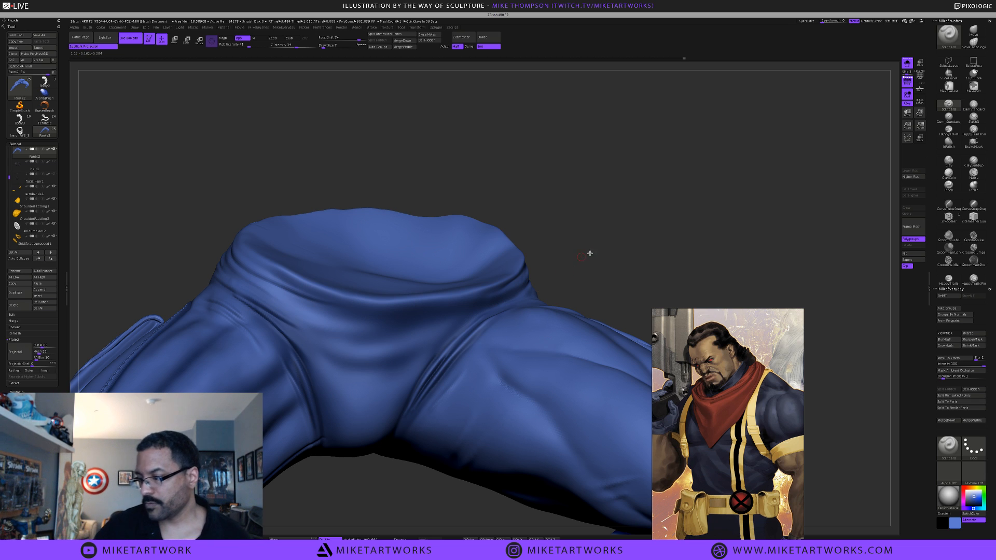
drag(590, 252, 415, 334)
Set Draw Size to 12, assign a soft round alpha to the brush and paint lighter blue highlights on the hip folds
key(s)
drag(348, 472, 352, 472)
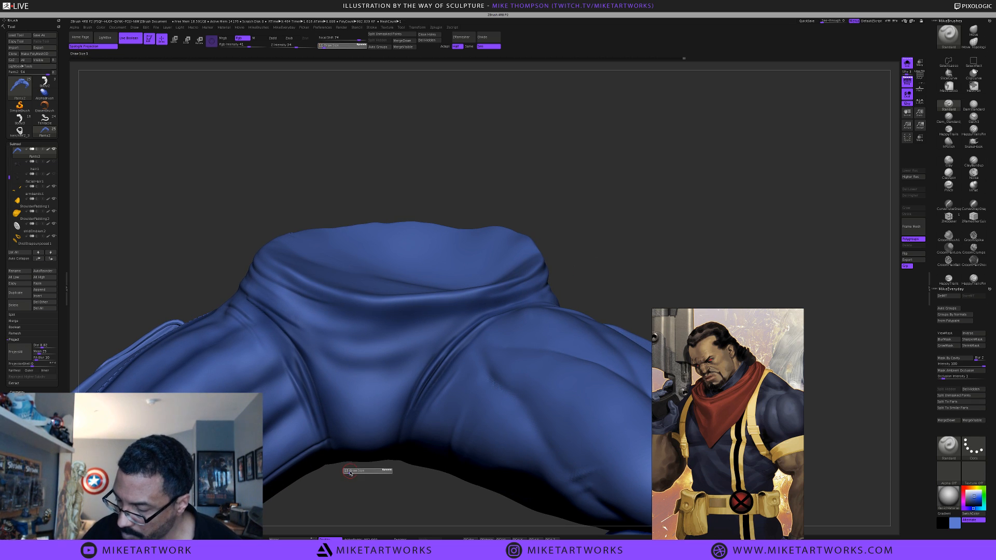
key(space)
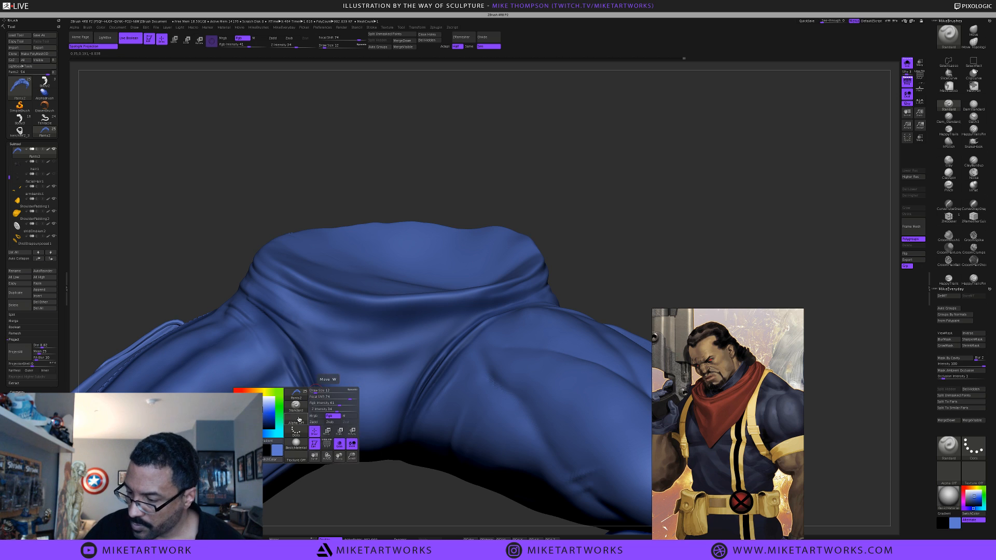
click(295, 419)
click(327, 426)
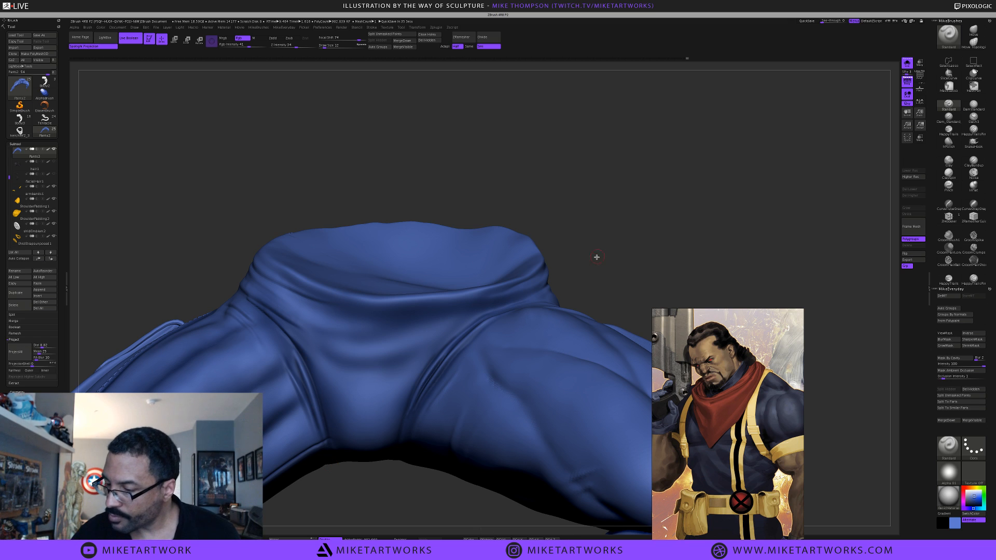
drag(595, 258, 589, 218)
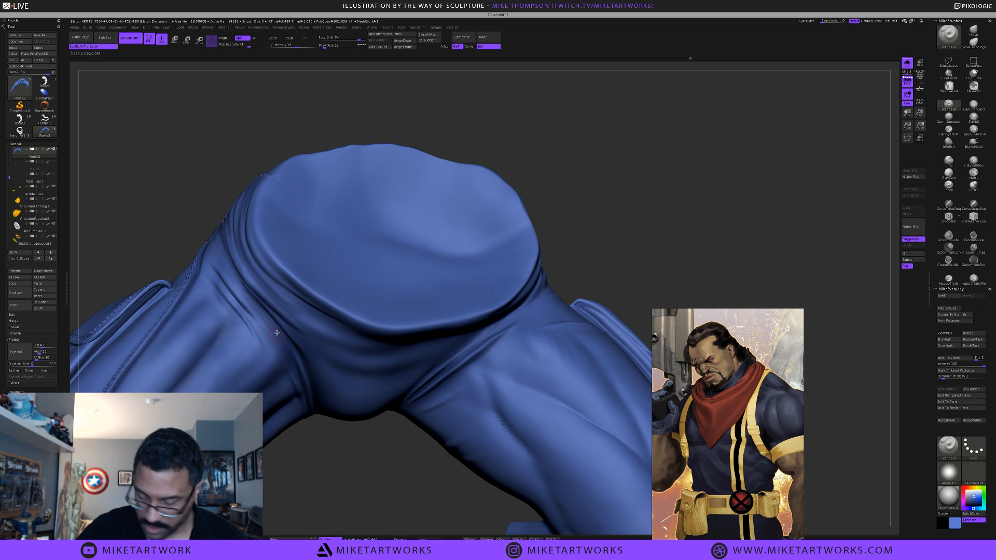
Touch up the hip folds, pick a darker blue and paint shading along the folds below the waistband
key(shift)
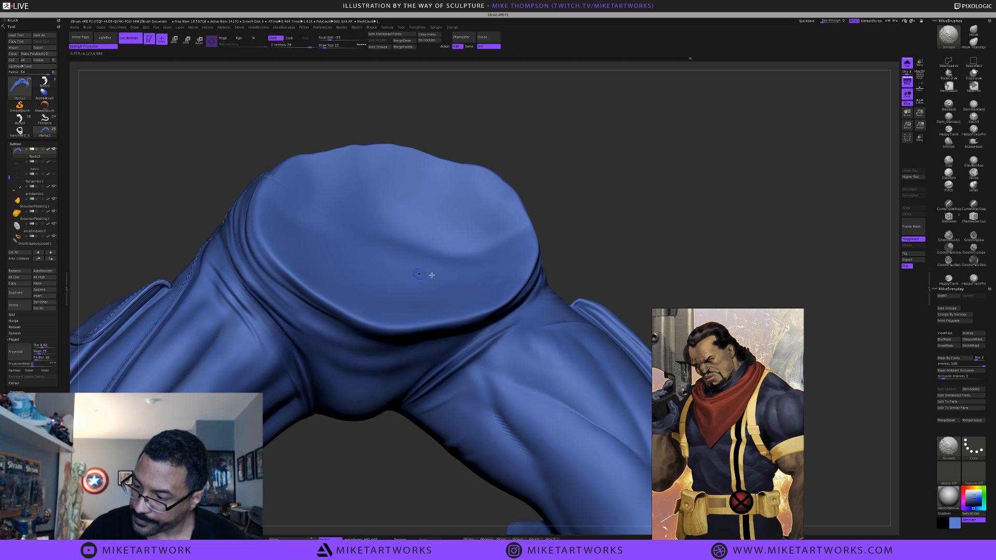
key(ctrl)
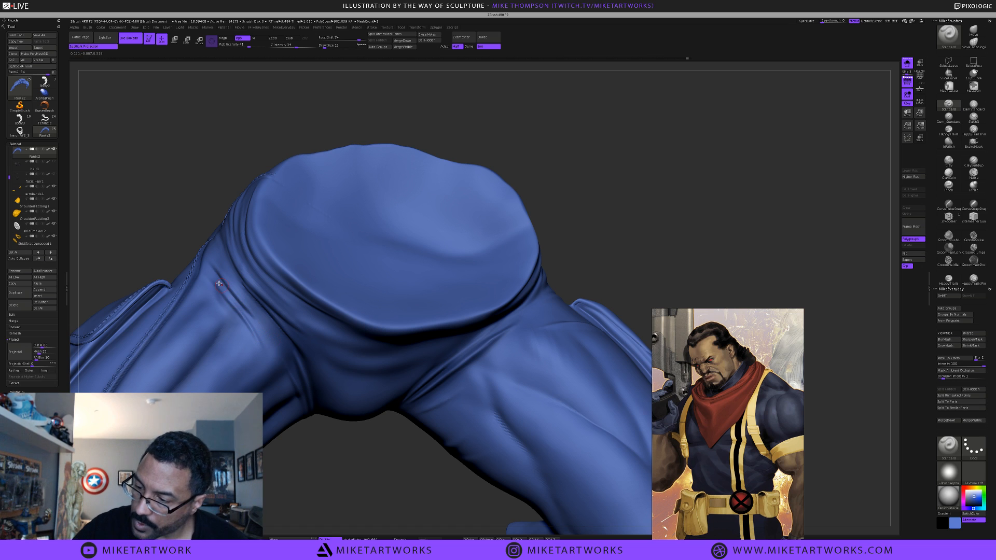
drag(606, 216, 548, 395)
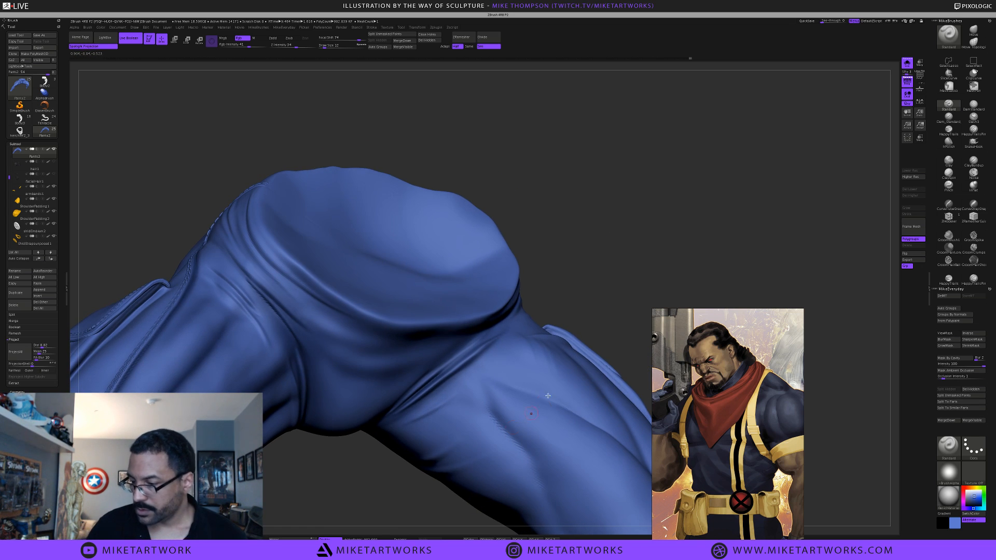
key(space)
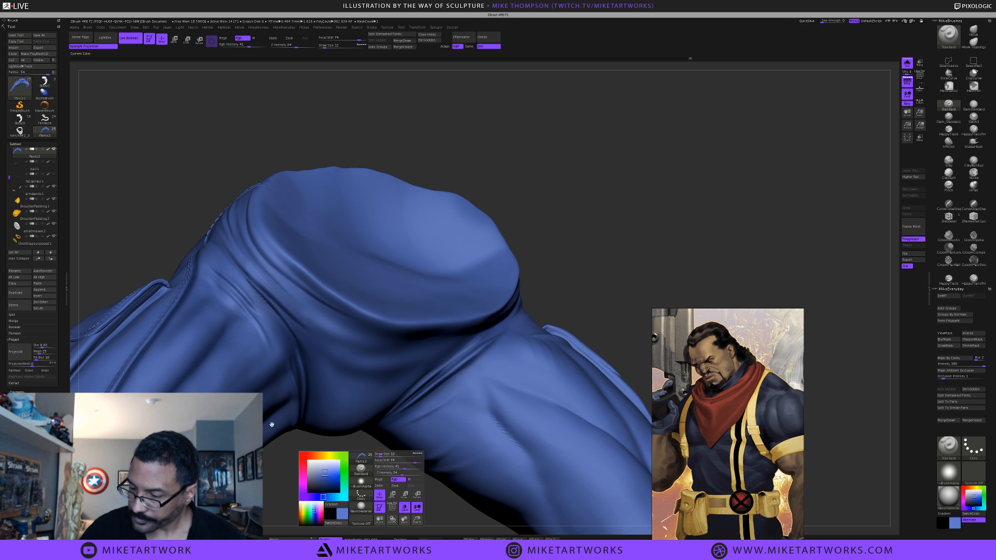
click(326, 486)
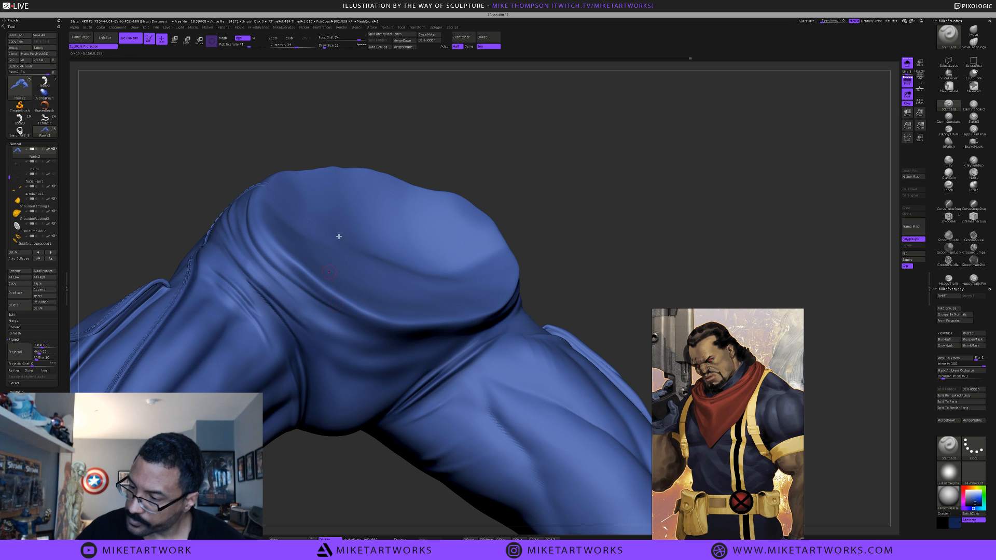
drag(423, 134, 420, 132)
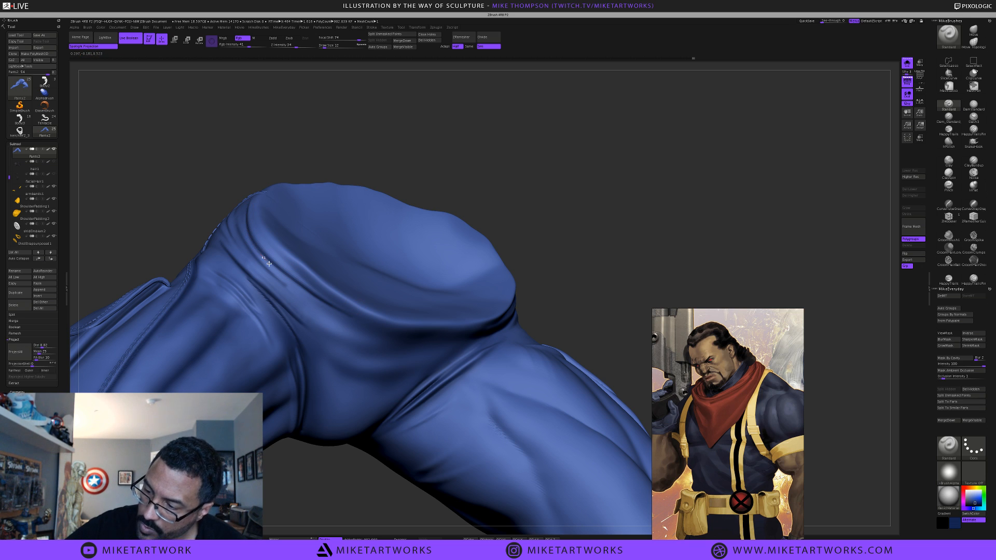
mouse_move(506, 214)
mouse_down()
mouse_move(518, 191)
mouse_move(560, 323)
mouse_move(555, 303)
mouse_move(551, 311)
mouse_move(507, 298)
mouse_move(616, 351)
mouse_move(596, 373)
mouse_up()
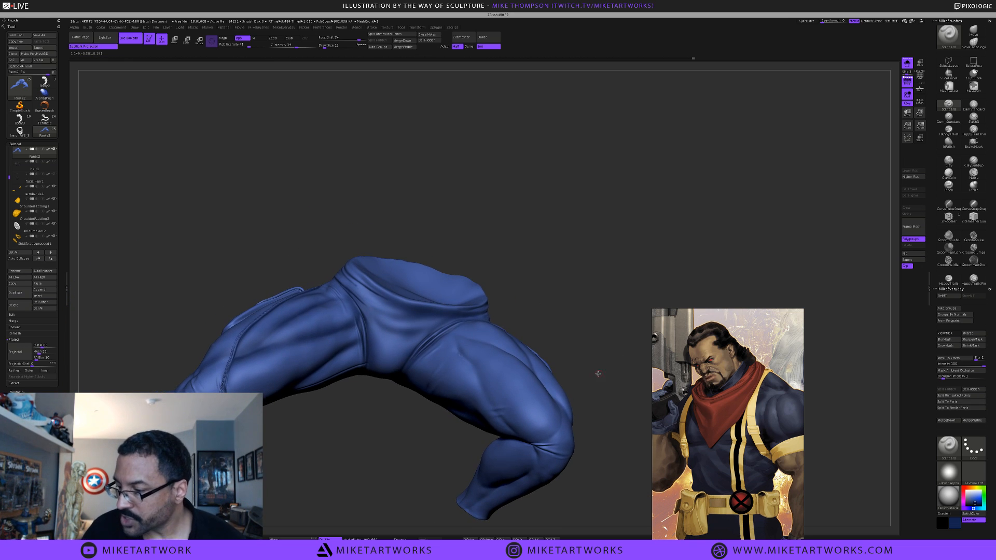
Increase the Draw Size and paint soft dark blue shading on the upper thigh beside the hip crease
key(s)
drag(340, 423, 351, 407)
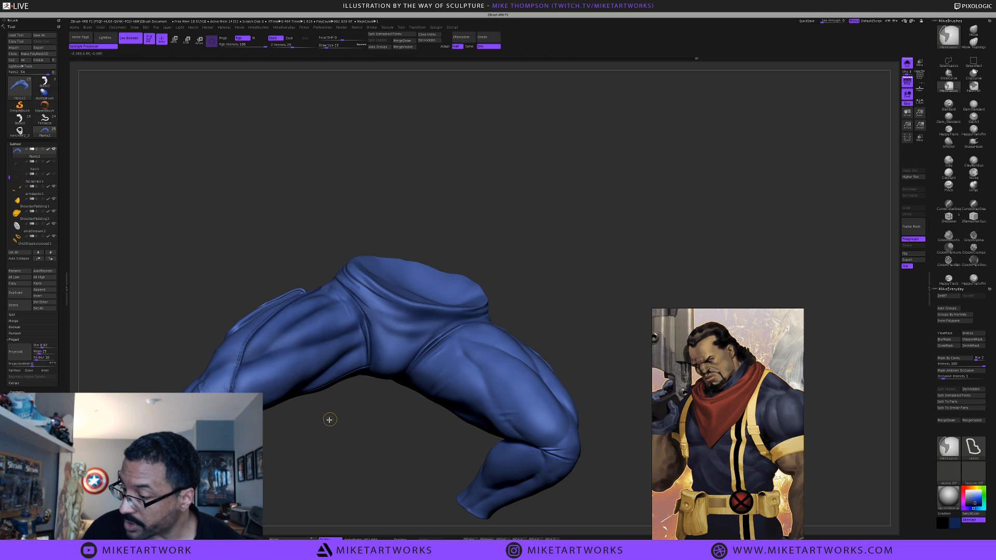
mouse_move(325, 423)
alt+mouse_down()
mouse_move(368, 462)
mouse_move(303, 418)
alt+mouse_up()
key(s)
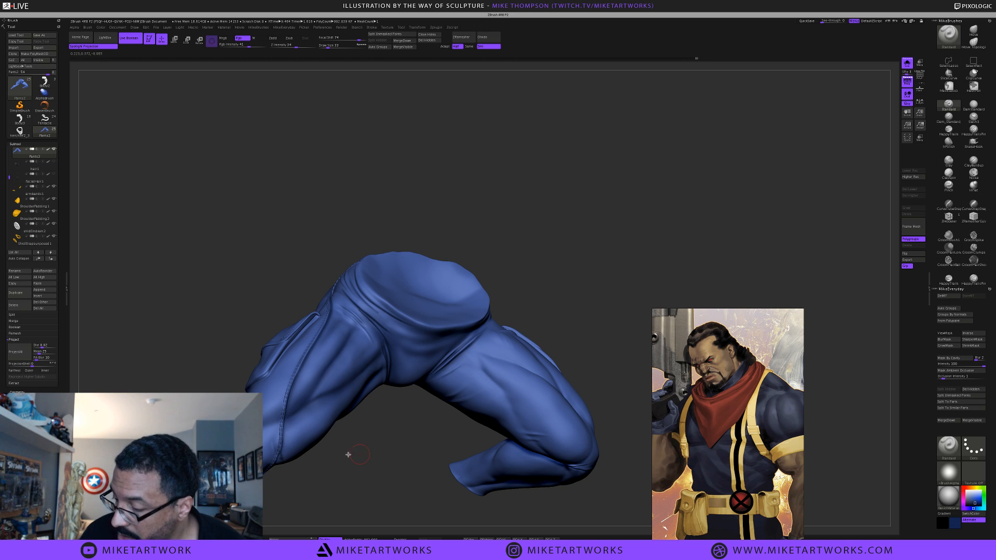
drag(347, 454, 369, 424)
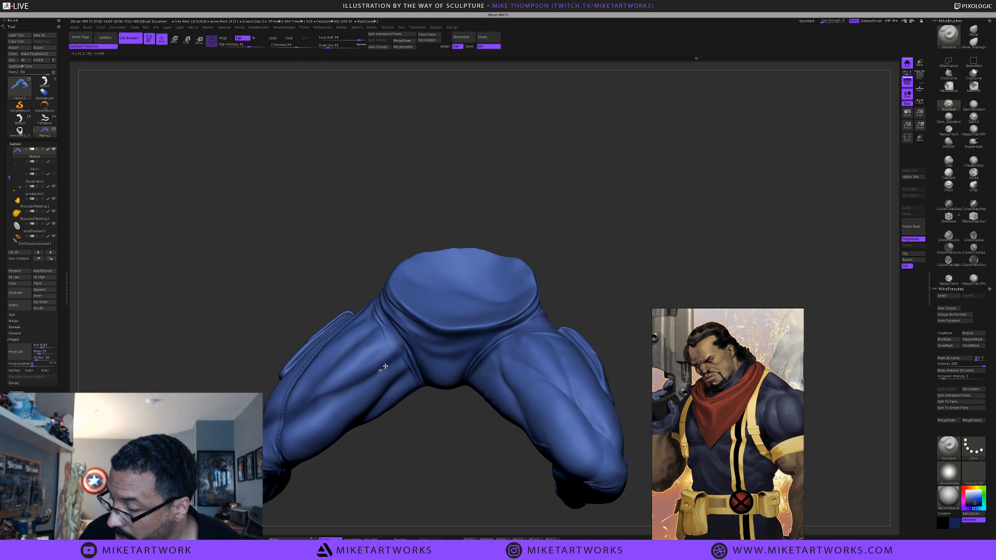
drag(412, 449, 367, 327)
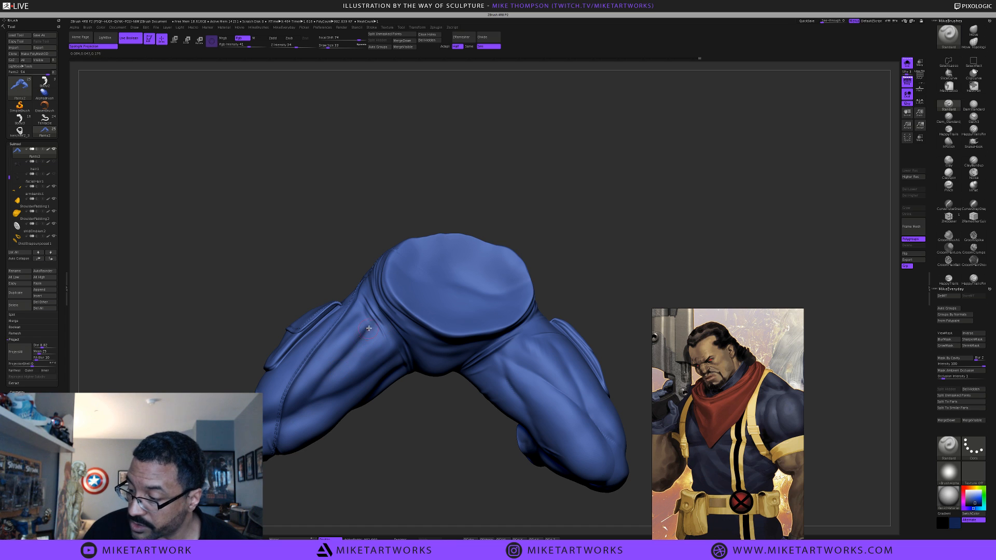
drag(391, 446, 375, 324)
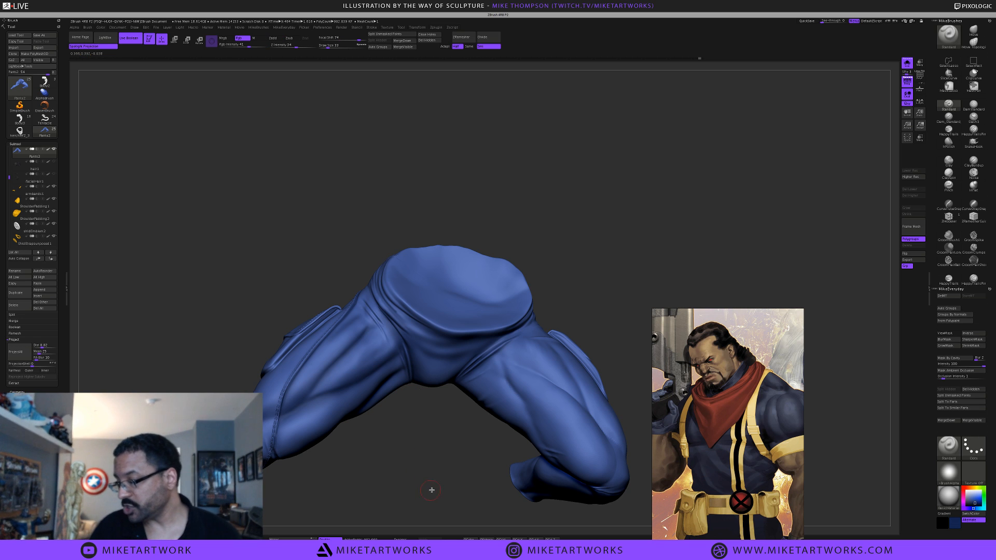
Undo the last stroke and repaint dark blue shading on the front panel just below the waistband
mouse_move(431, 489)
mouse_down()
mouse_move(444, 490)
mouse_move(396, 299)
mouse_move(426, 328)
mouse_up()
key(ctrl+z)
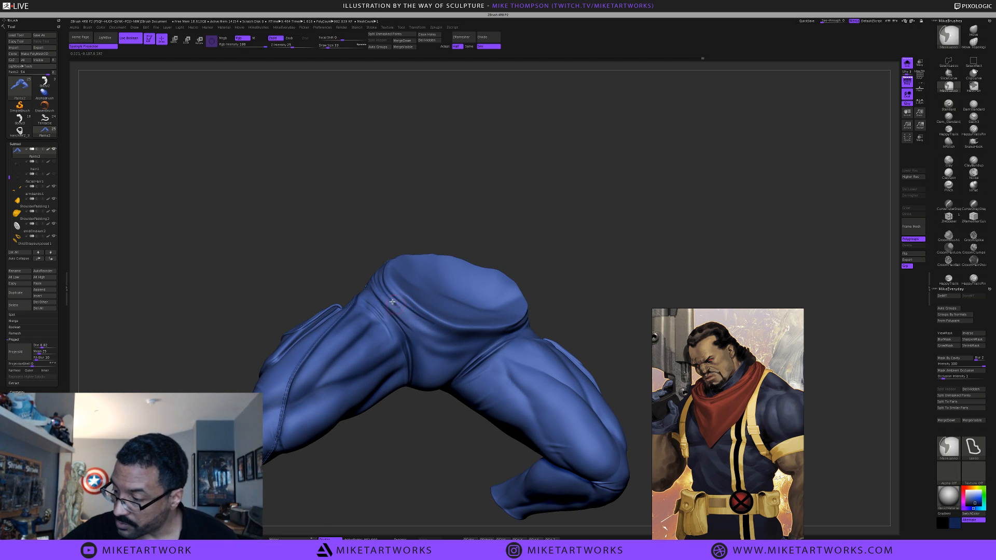
drag(393, 299, 425, 325)
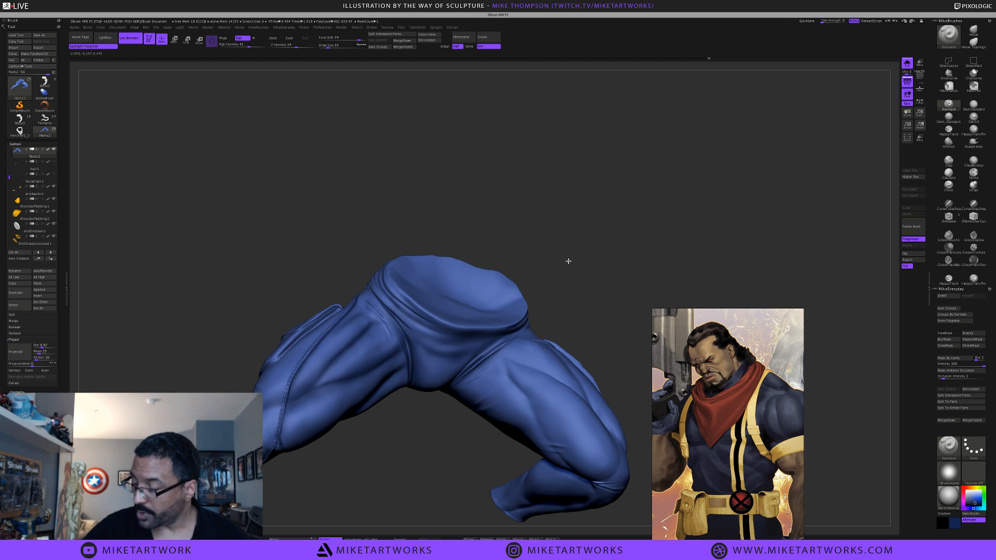
drag(567, 259, 569, 268)
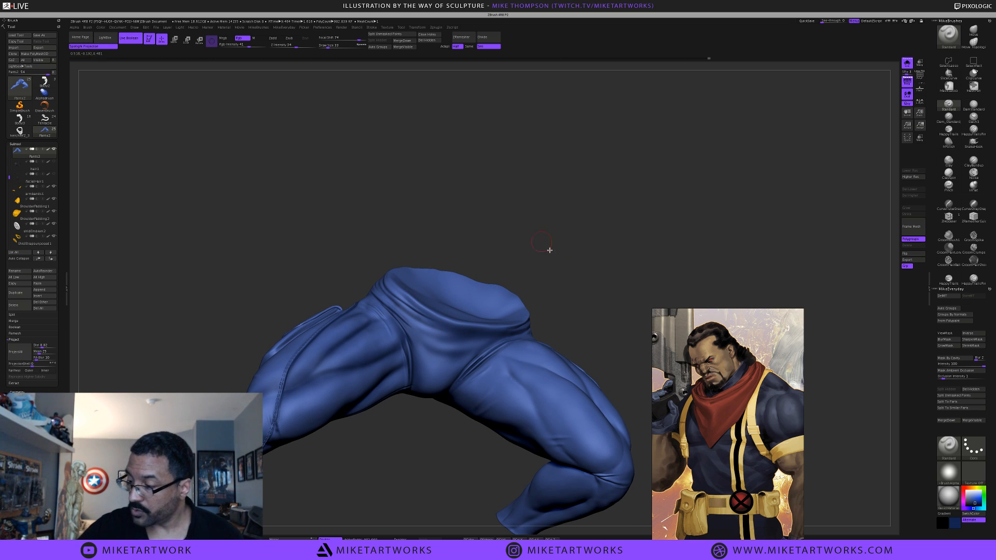
Pick a lighter blue and paint soft highlights on the front crotch panel below the waistband
key(ctrl)
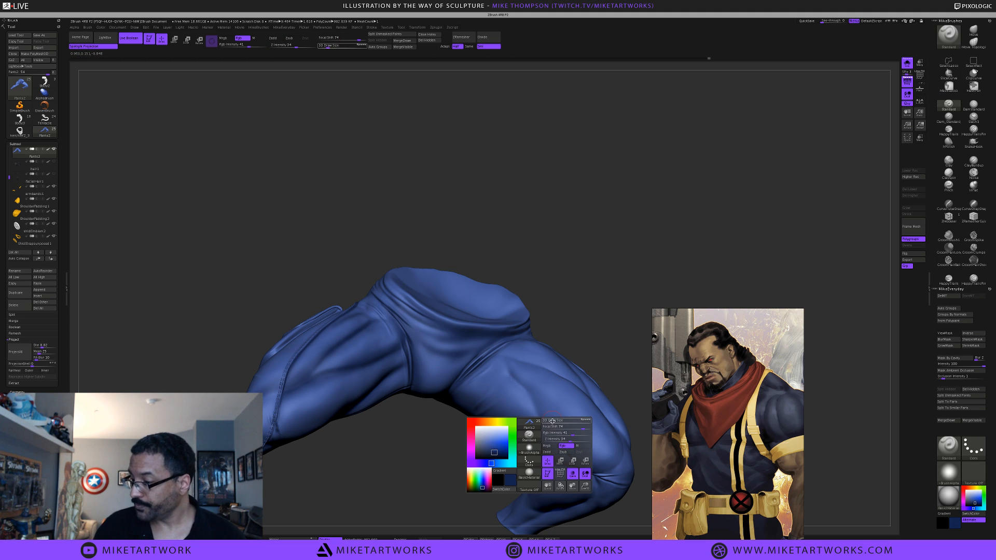
key(space)
drag(498, 421, 443, 363)
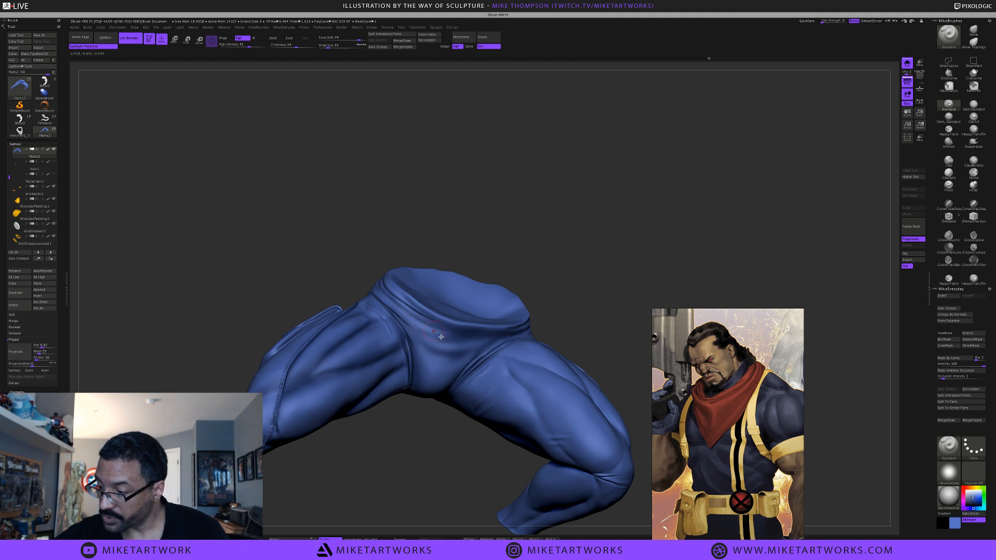
drag(571, 261, 483, 281)
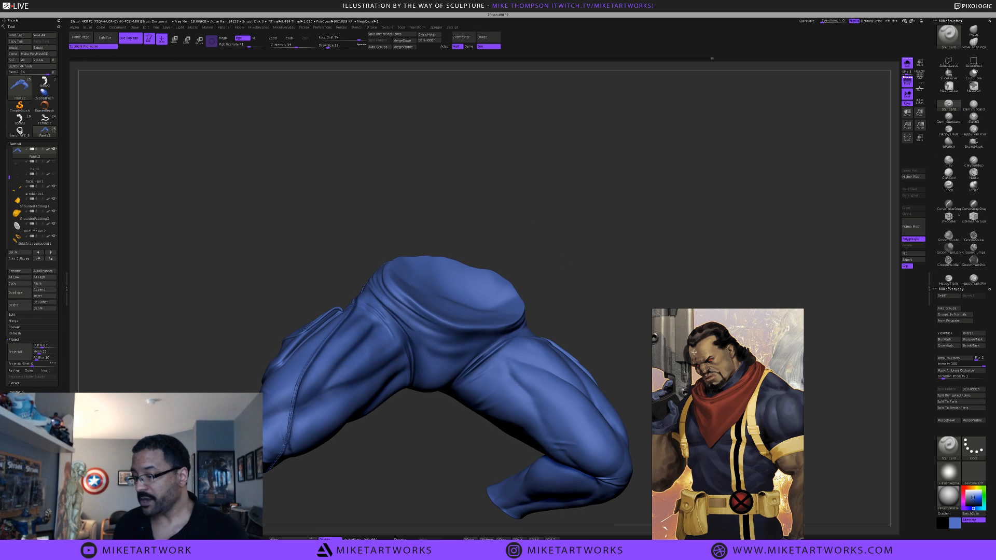
drag(670, 258, 629, 249)
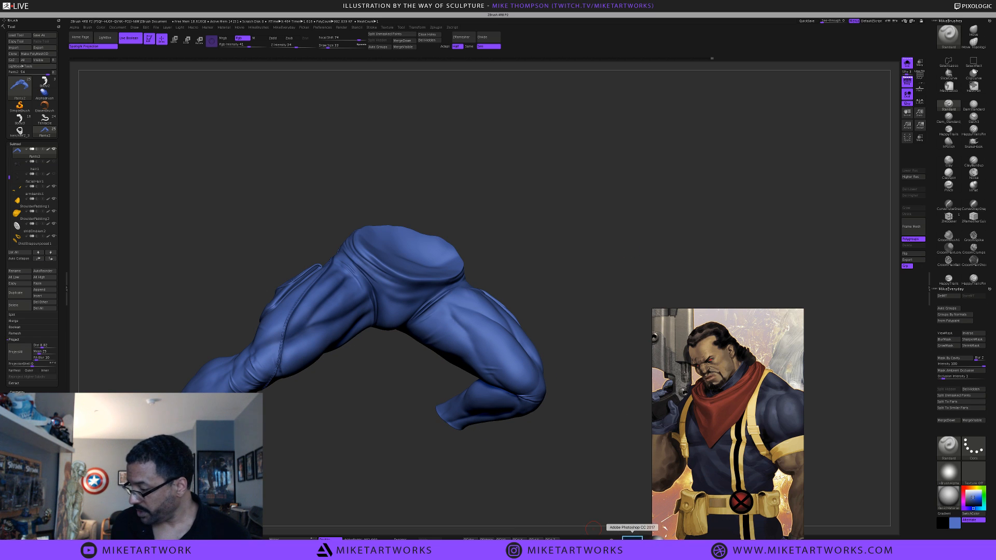
Switch to Photoshop, browse the Desktop folders and open the Bishop beauty-pass JPG from "untitled folder"
click(631, 538)
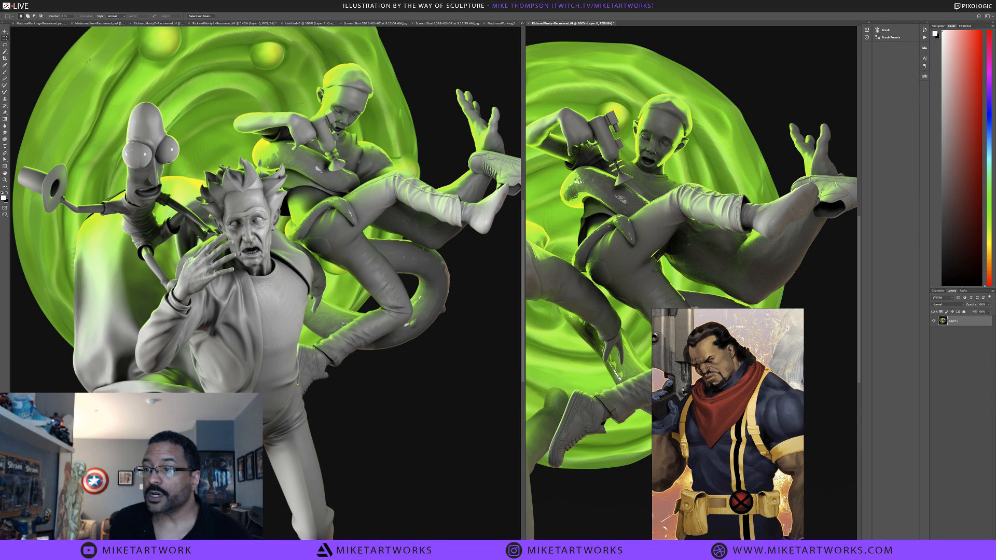
click(45, 8)
click(55, 20)
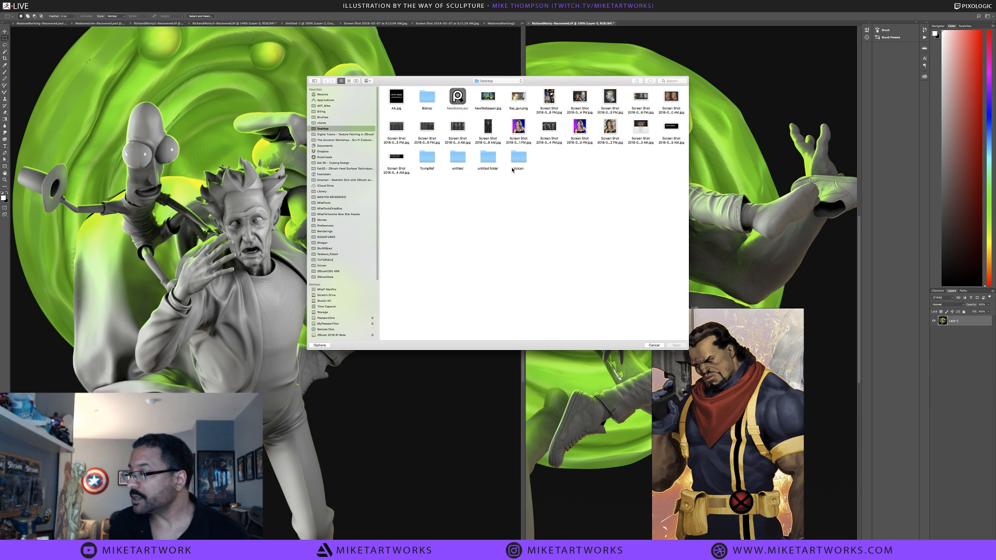
double_click(458, 159)
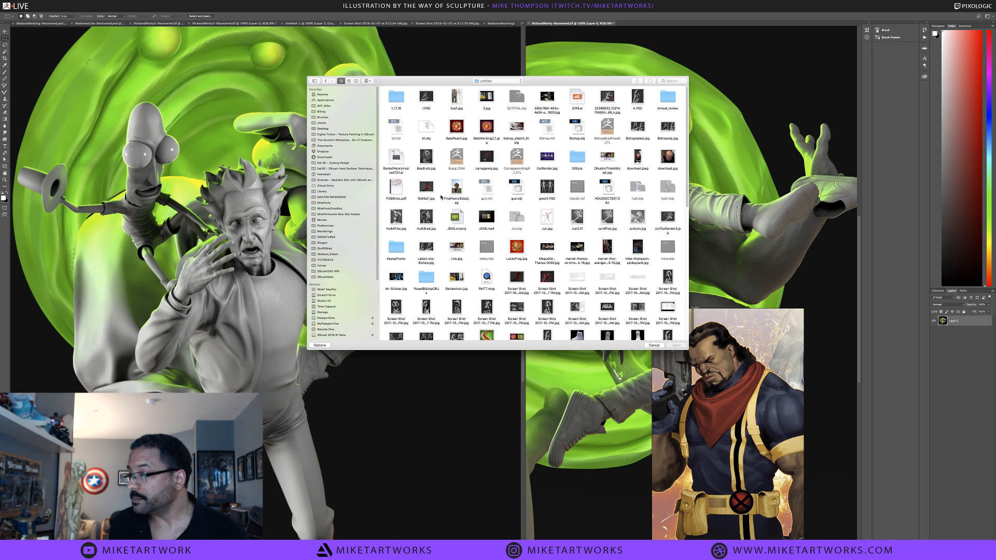
scroll(571, 219, down, 10)
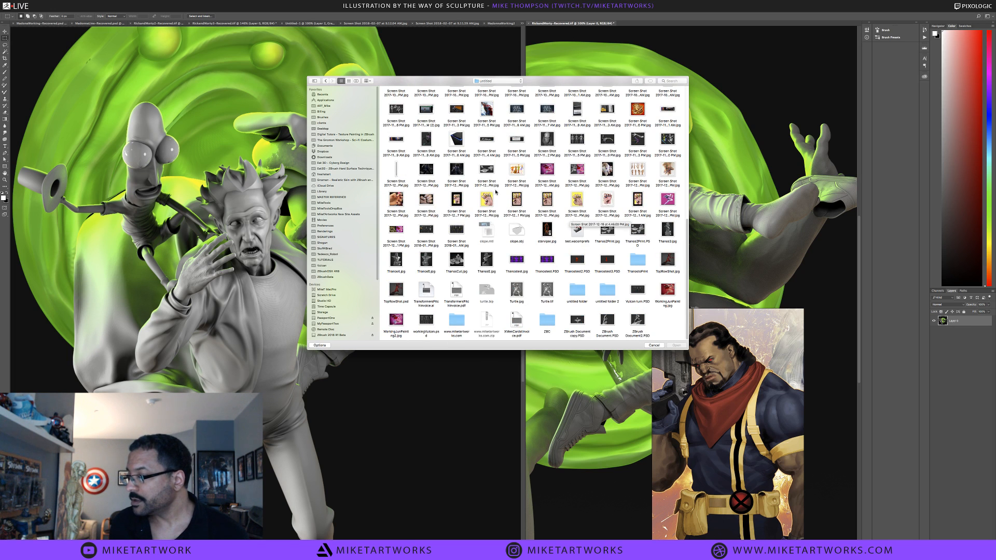
scroll(570, 219, up, 10)
click(326, 82)
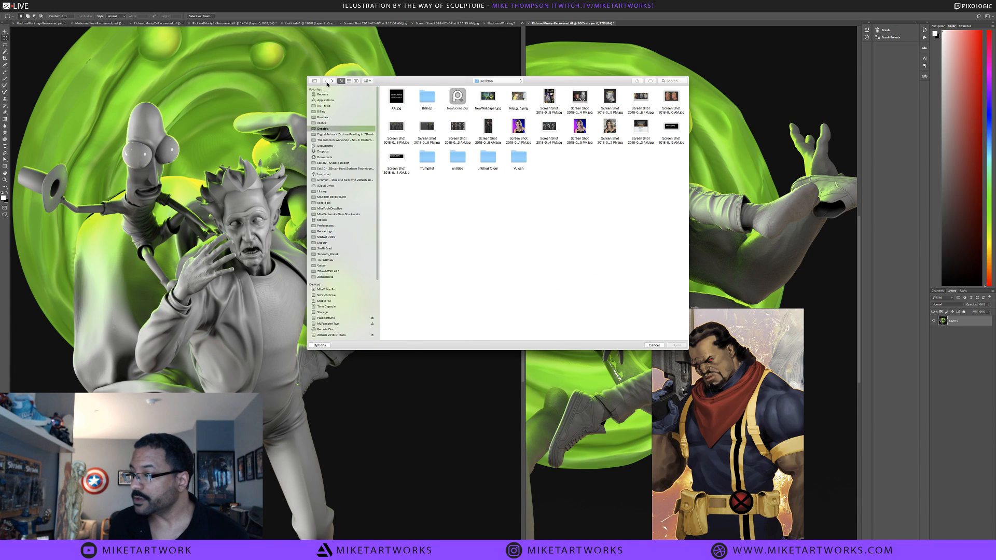
double_click(486, 157)
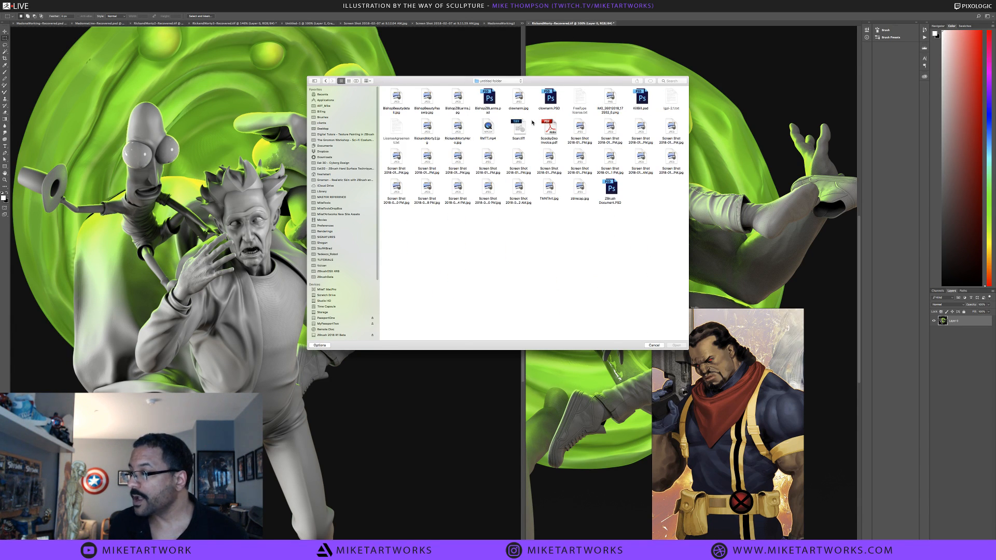
click(428, 102)
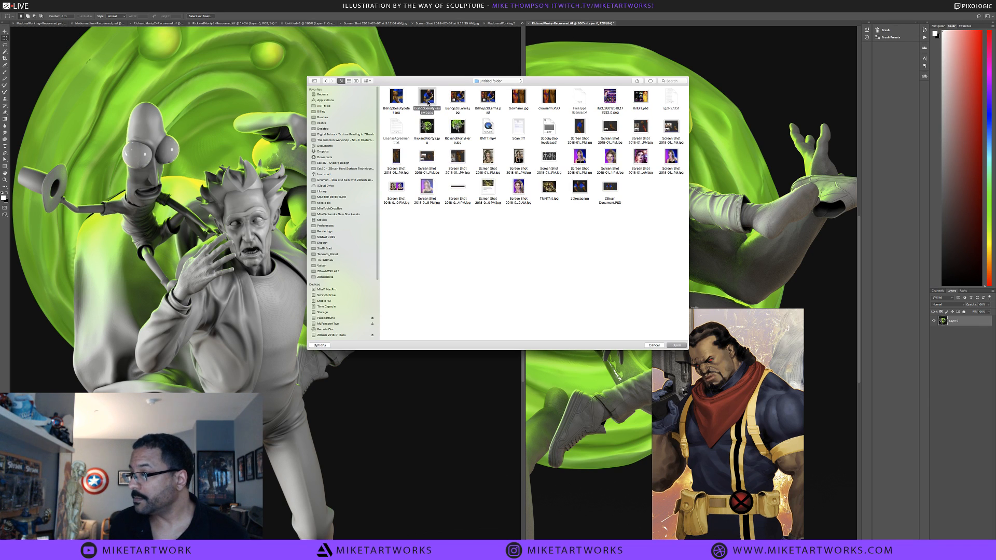
click(677, 346)
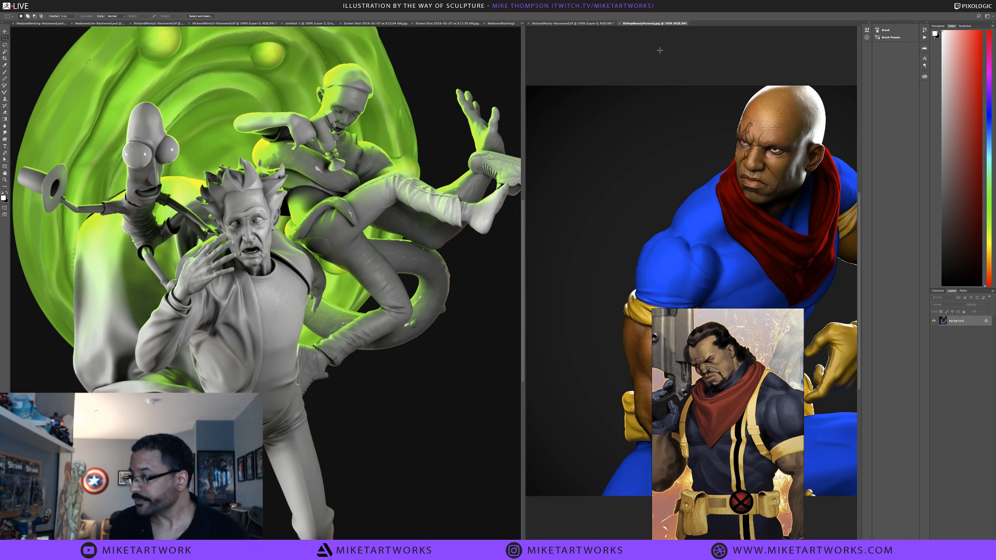
View the Bishop render full screen and examine the face, scarf, blue suit, belt and glove up close
key(f)
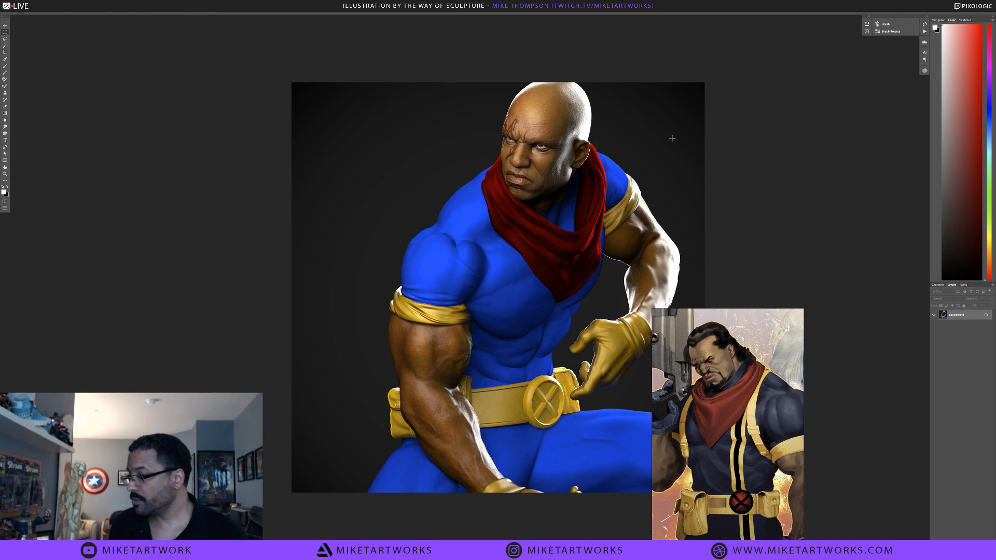
drag(672, 139, 570, 105)
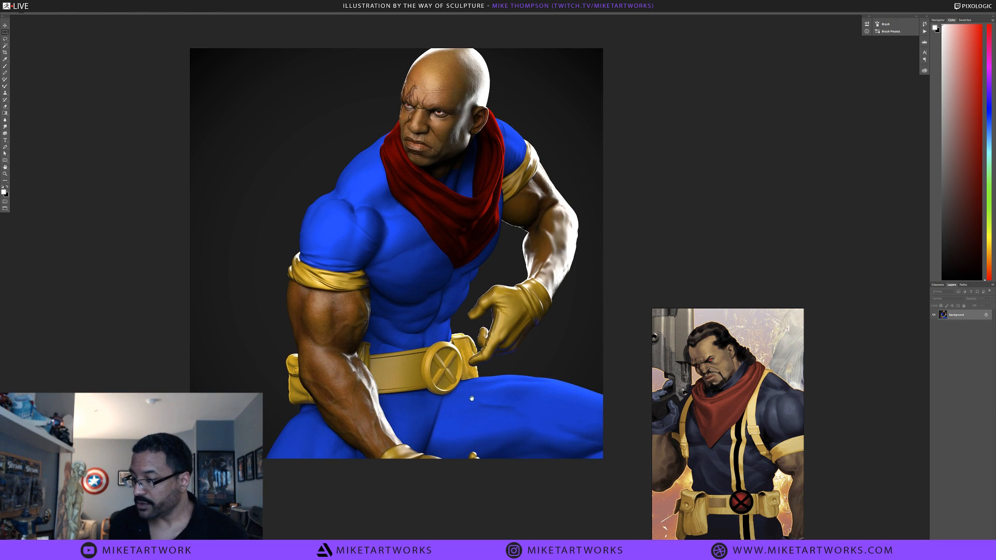
drag(471, 398, 441, 380)
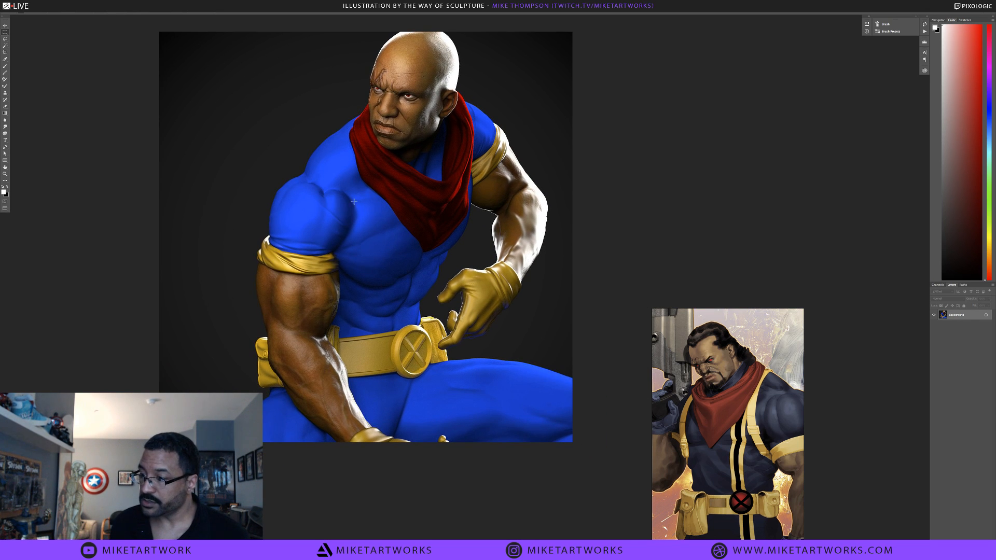
drag(476, 314, 428, 317)
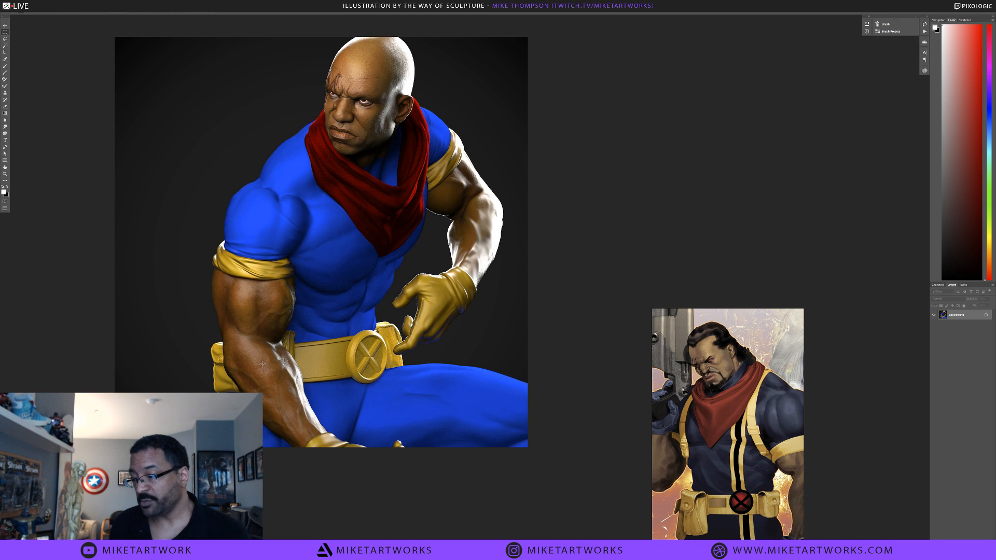
alt+scroll(267, 358, up, 2)
drag(373, 176, 340, 413)
drag(645, 72, 551, 187)
drag(353, 392, 448, 184)
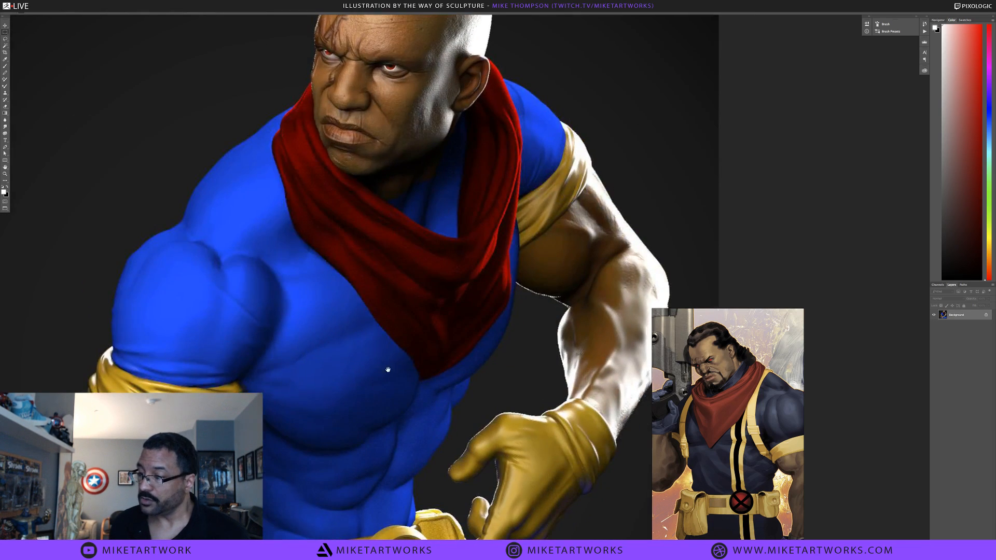
drag(313, 390, 343, 310)
drag(315, 426, 329, 349)
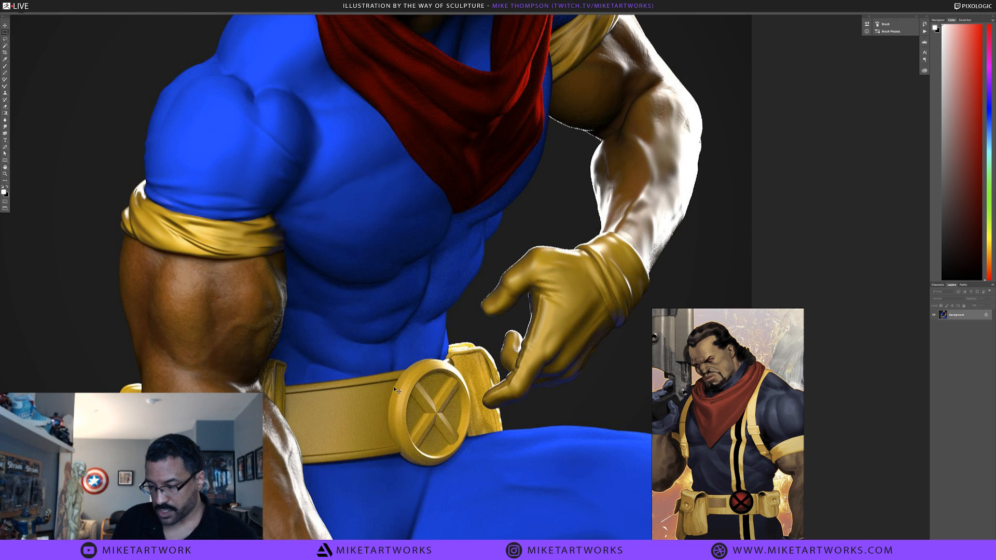
key(ctrl+minus)
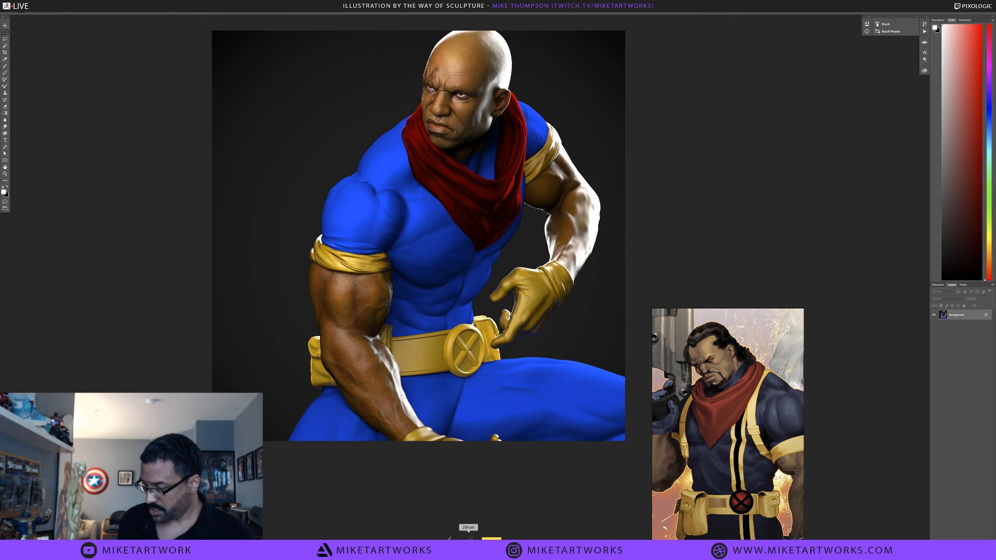
Switch back to ZBrush and inspect the blue pants from the side
click(463, 537)
drag(280, 219, 239, 219)
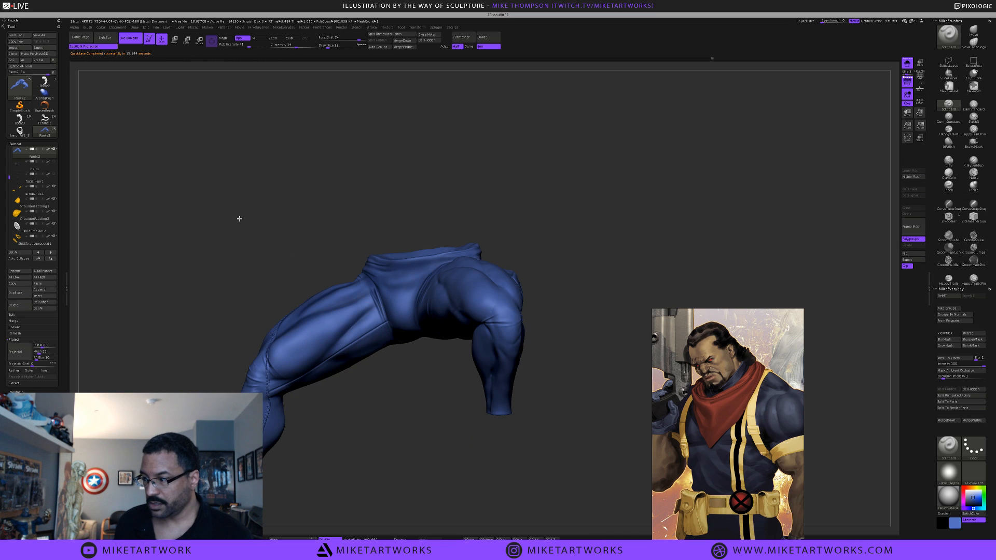
Turn off solo display of the pants and bring the whole figure on its rock base into view
drag(619, 297, 869, 169)
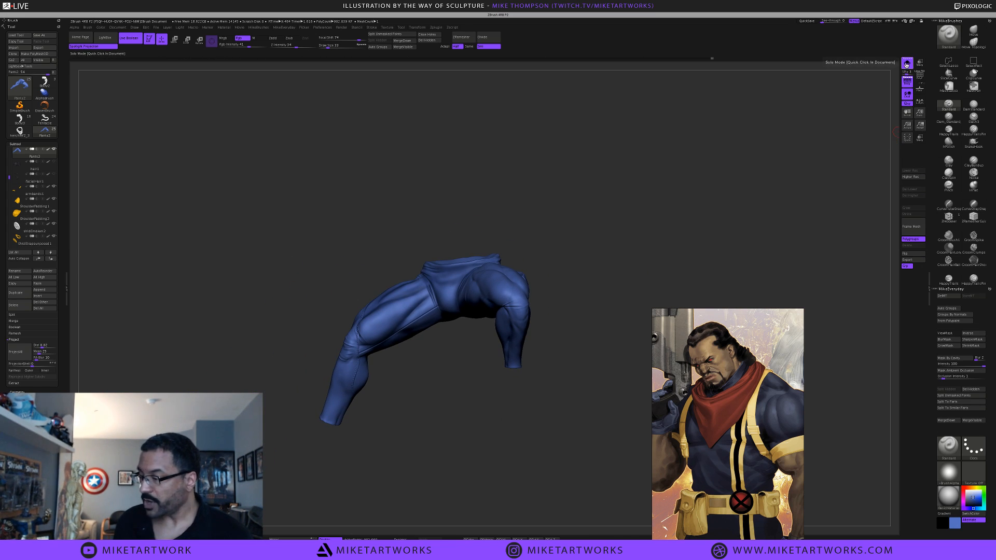
click(906, 63)
drag(640, 232, 528, 264)
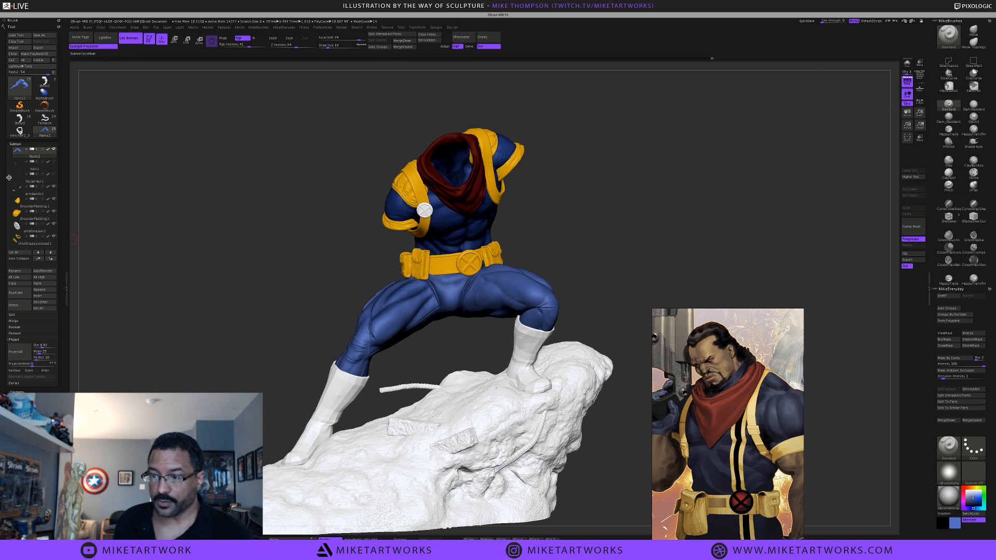
Make the two light spheres and the backlight plane visible and inspect how they are arranged around the figure
drag(6, 178, 4, 211)
drag(6, 220, 6, 222)
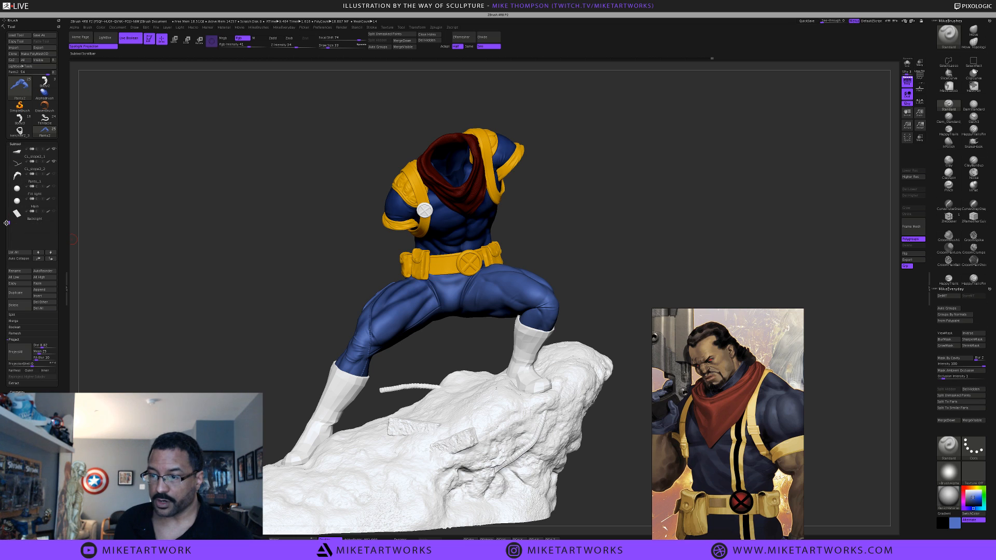
click(55, 202)
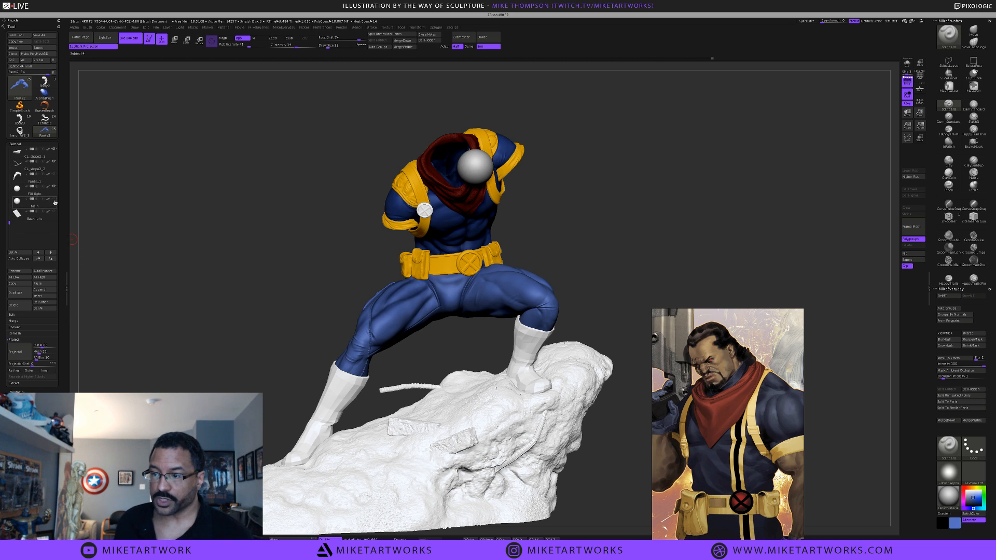
click(54, 199)
click(54, 212)
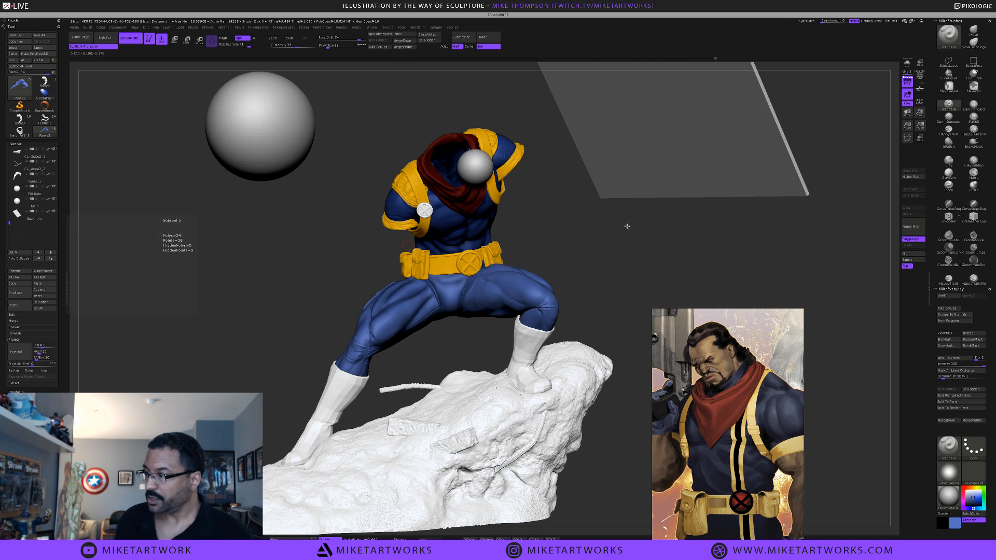
alt+drag(595, 242, 485, 276)
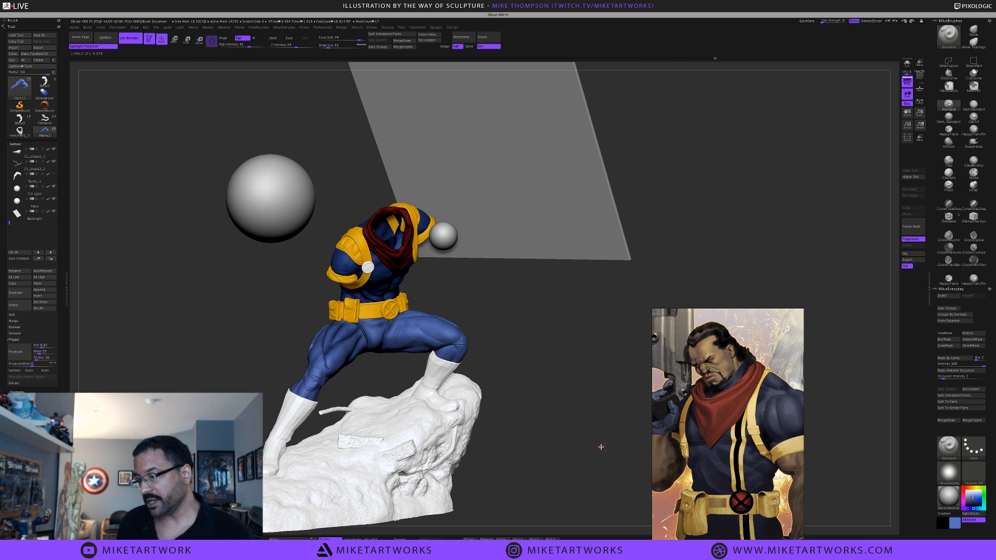
drag(574, 447, 553, 362)
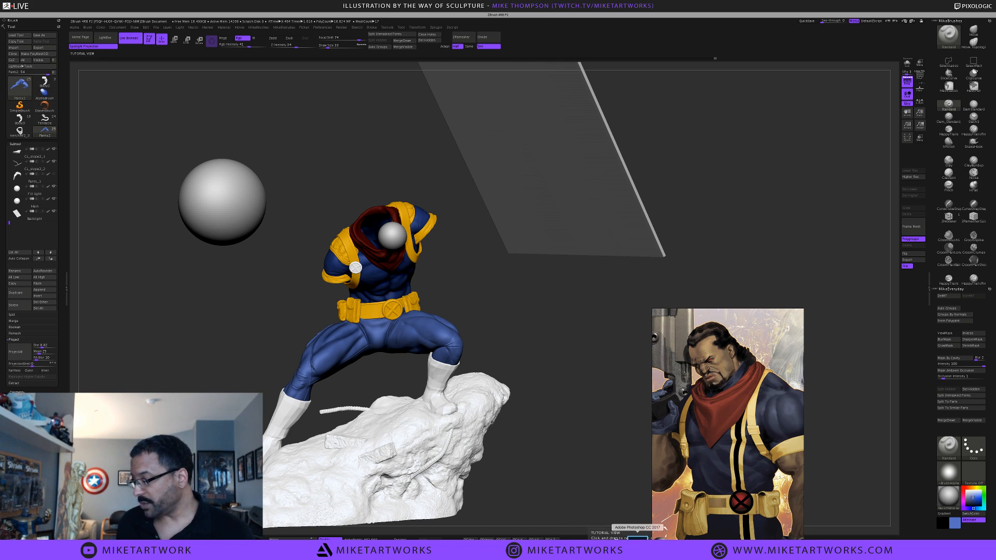
Switch to Photoshop and examine the Bishop render's belt, arm, glove and blue suit up close
click(636, 538)
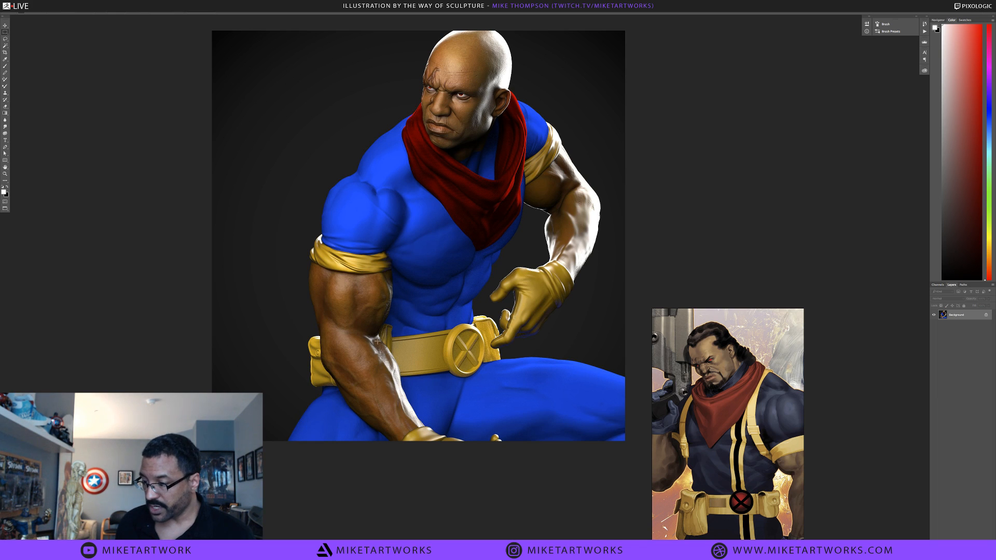
ctrl+click(388, 409)
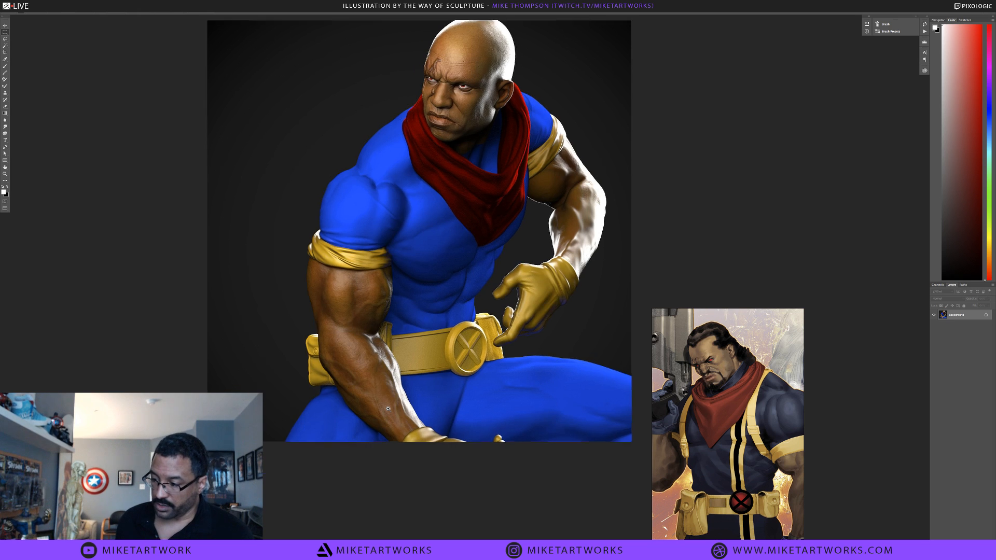
drag(410, 448, 414, 502)
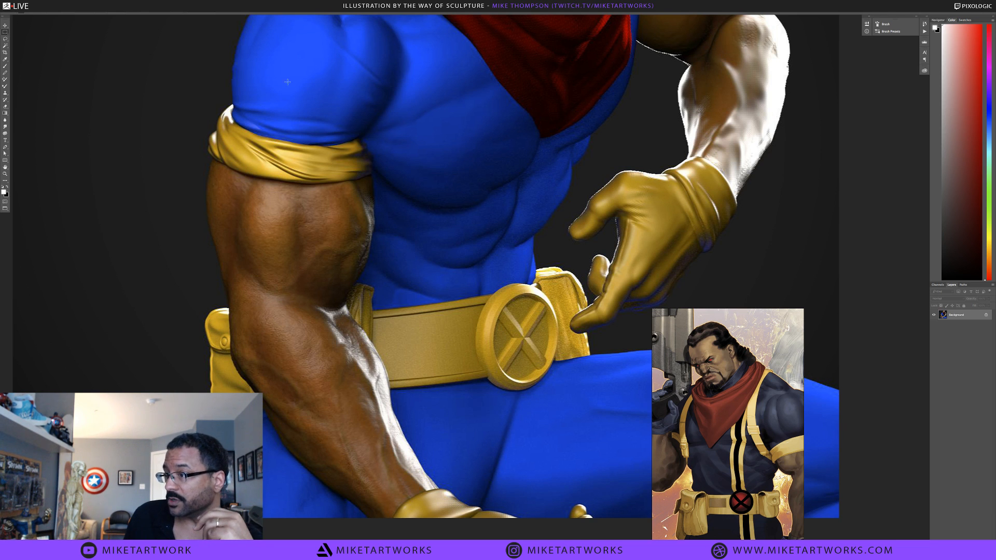
Browse to the clients folder and open the Painter girl spread JPG from its Expose 12 subfolder
click(47, 4)
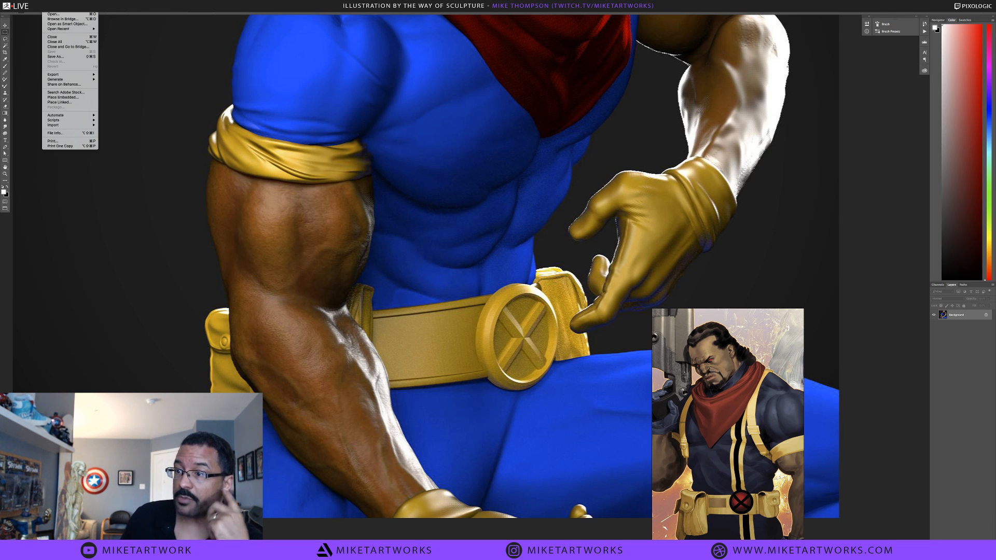
click(58, 15)
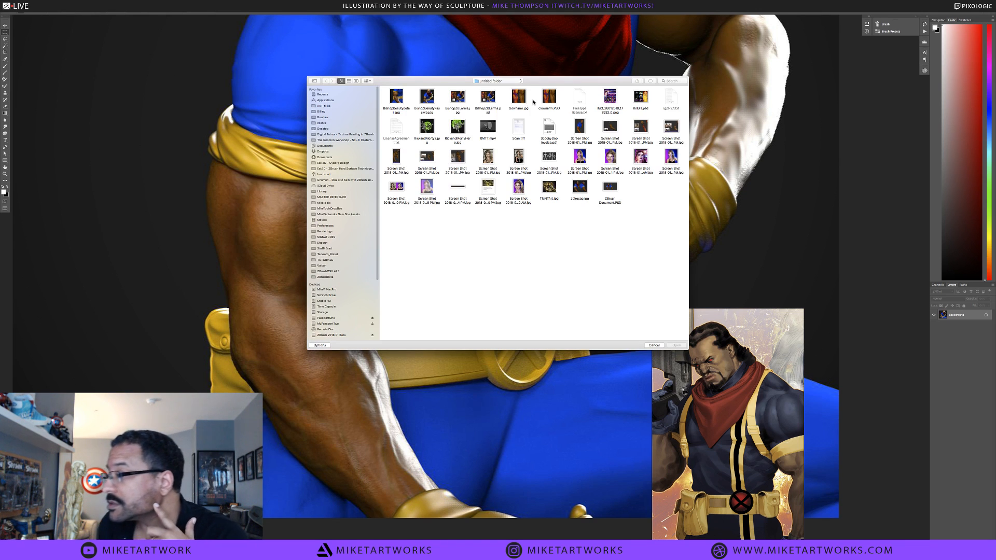
click(493, 81)
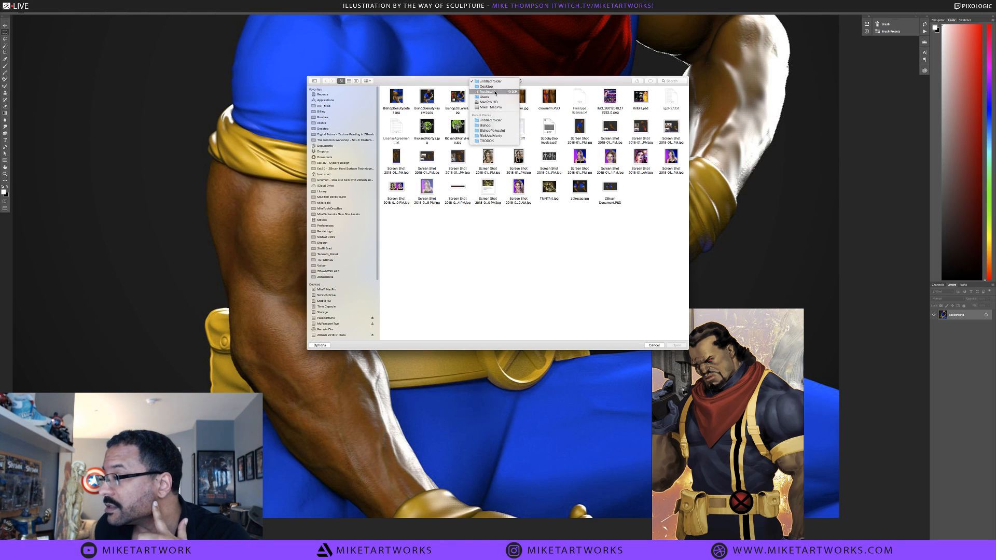
click(487, 86)
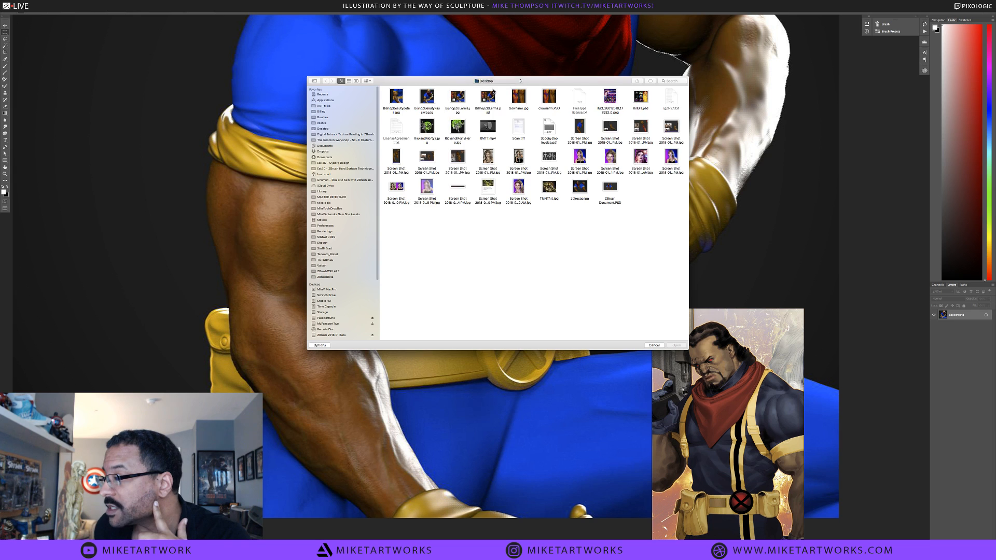
click(324, 123)
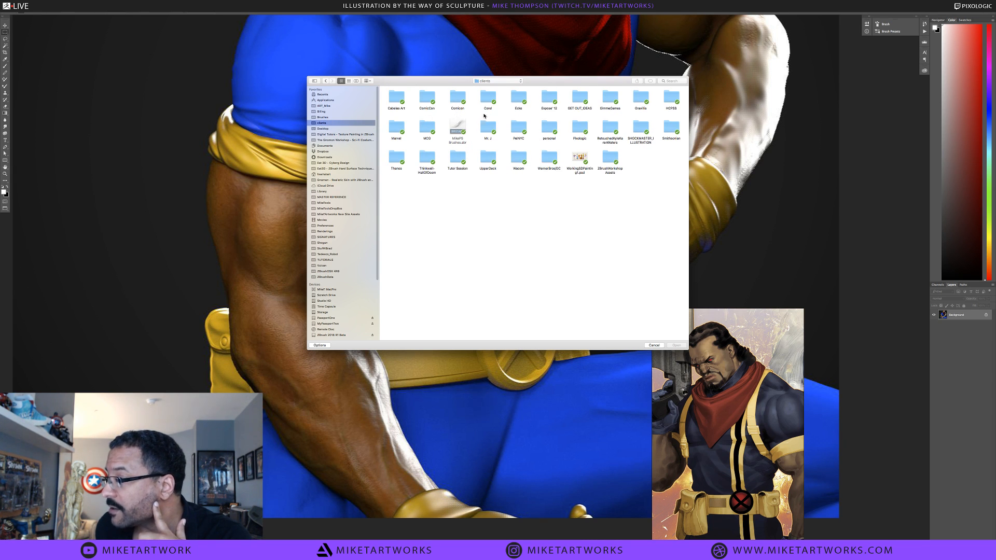
double_click(550, 99)
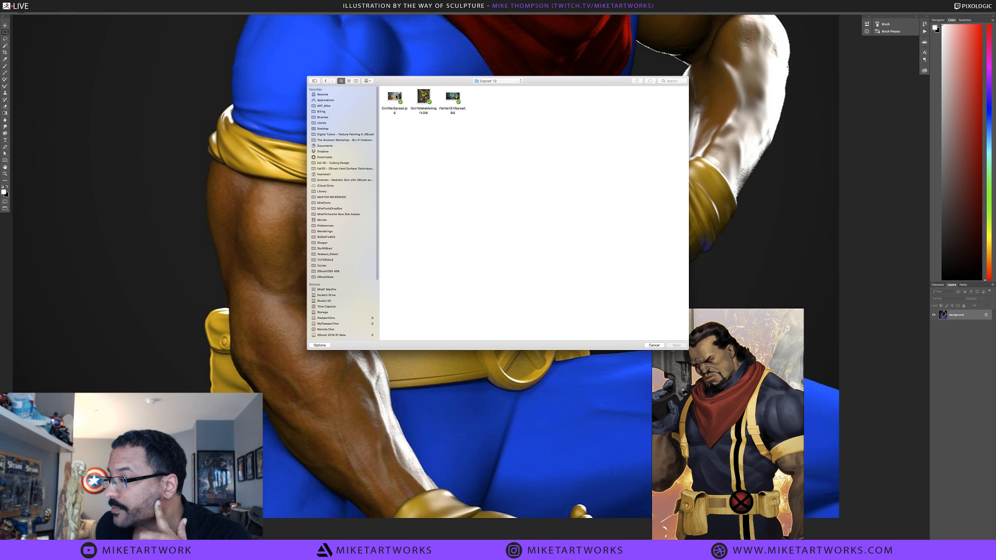
click(448, 97)
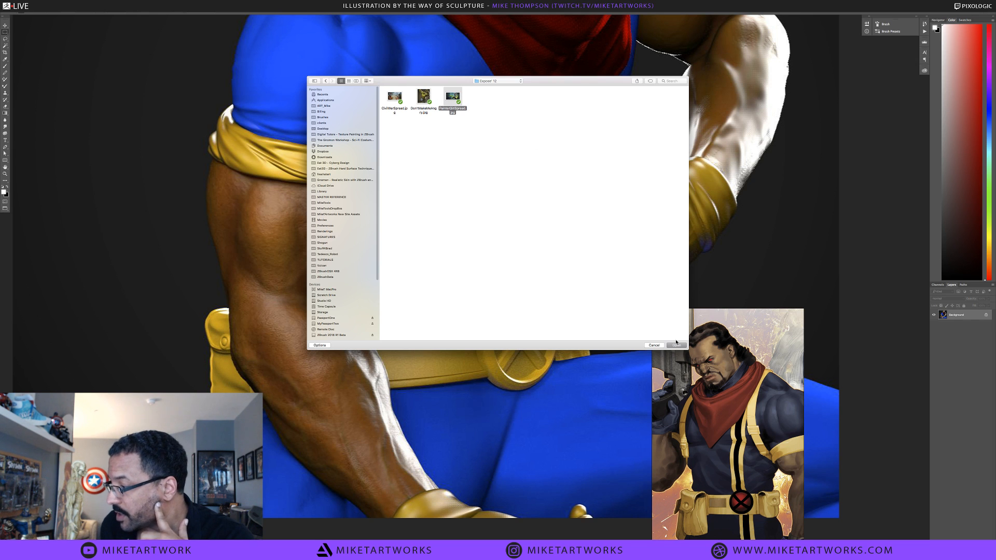
click(678, 346)
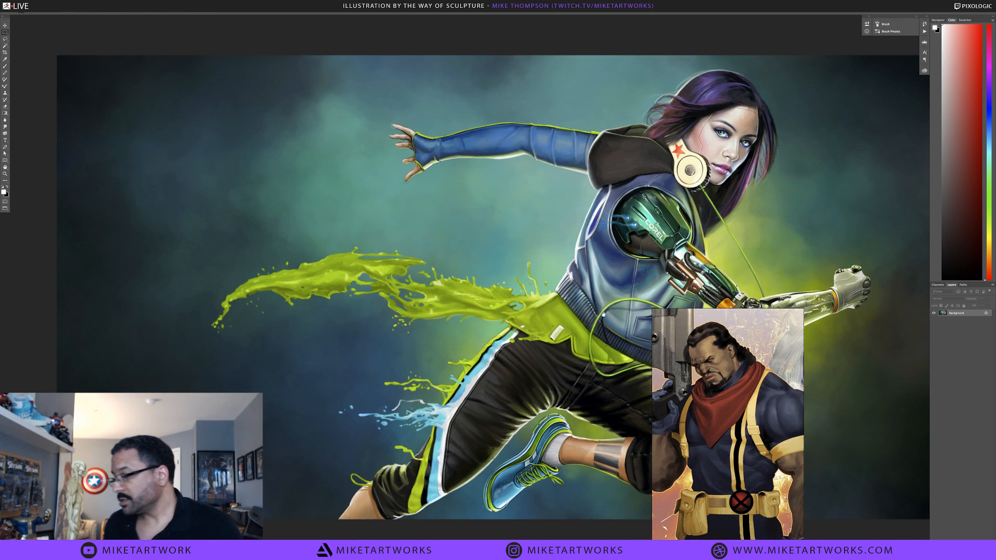
Examine the running girl illustration up close, including the blue vest, robotic arm, face and black pants
drag(605, 316, 429, 300)
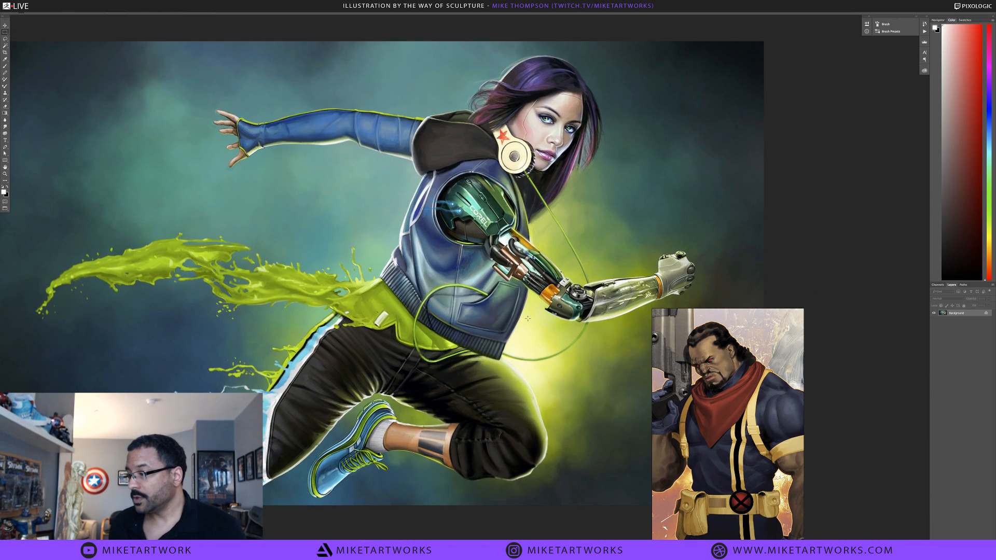
click(428, 244)
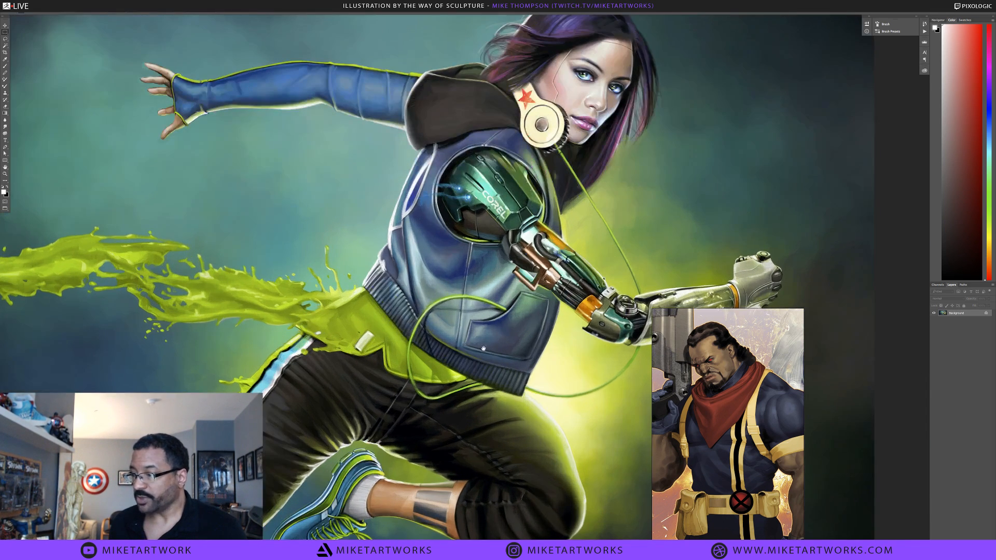
mouse_move(467, 350)
mouse_down()
mouse_move(431, 338)
mouse_move(441, 358)
mouse_up()
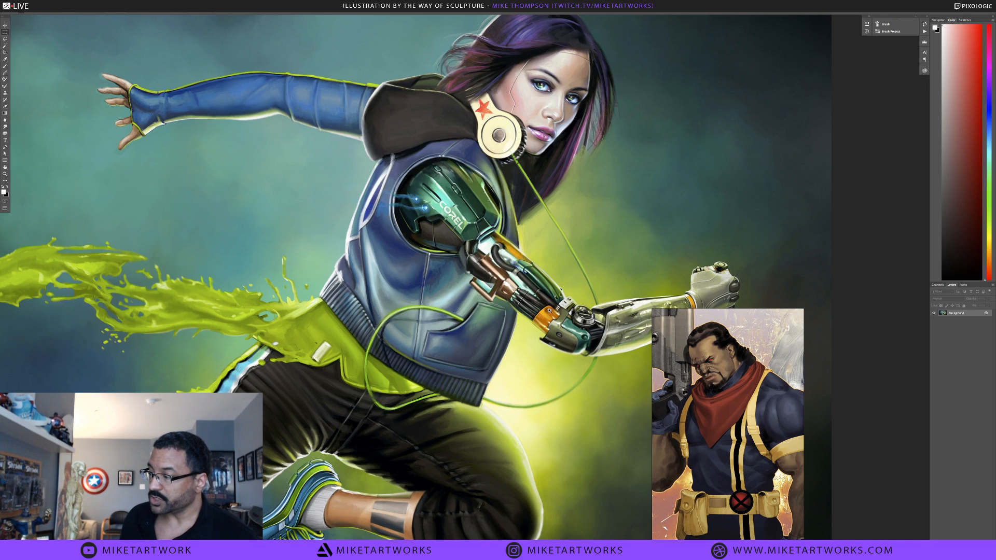
click(550, 315)
drag(518, 336, 319, 362)
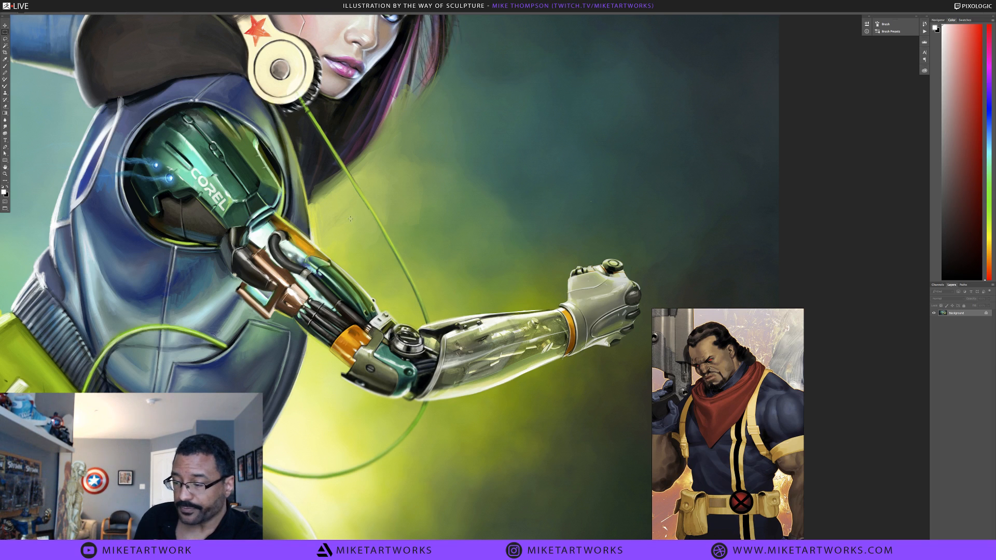
key(ctrl+minus)
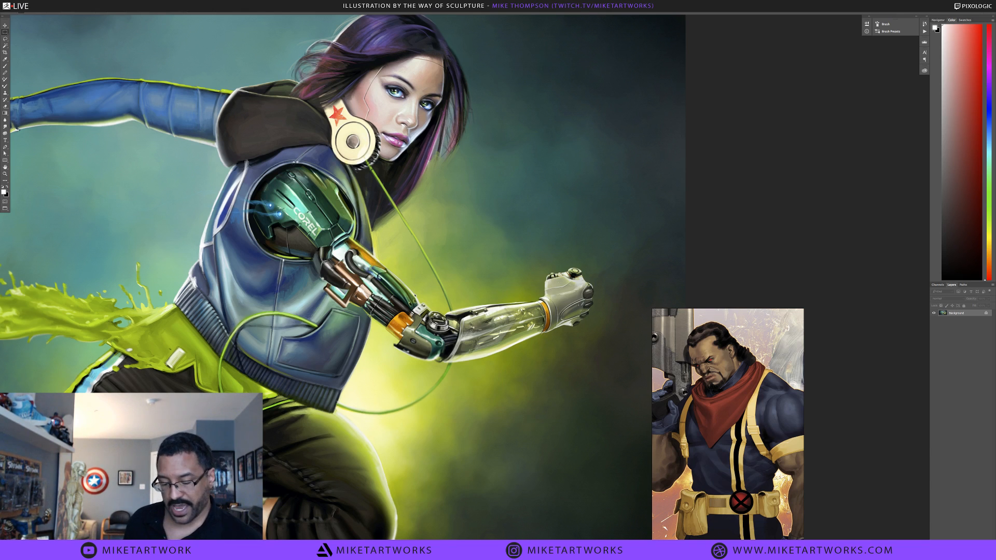
drag(366, 320, 597, 281)
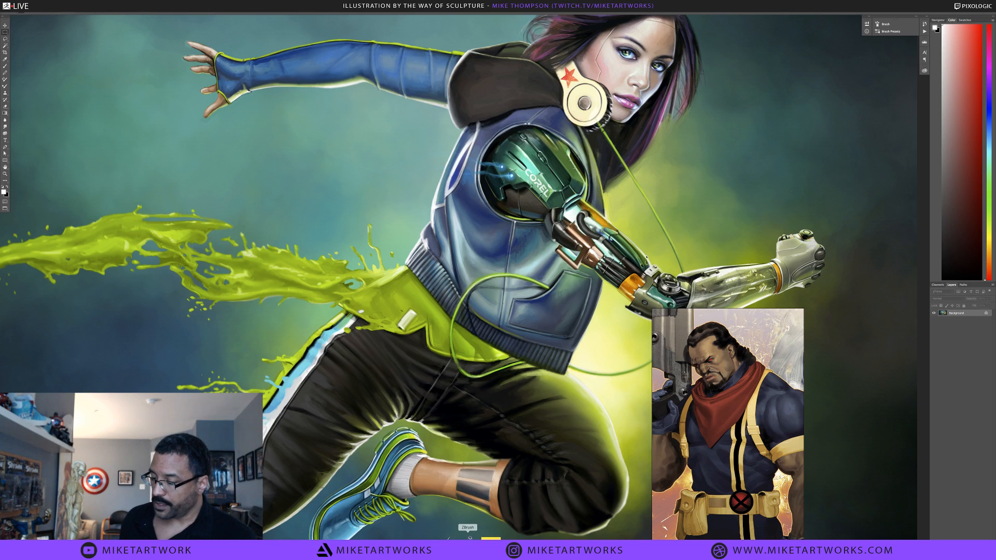
Switch back to ZBrush, set the draw size to 71 and choose a darker blue for shading the pants
click(471, 537)
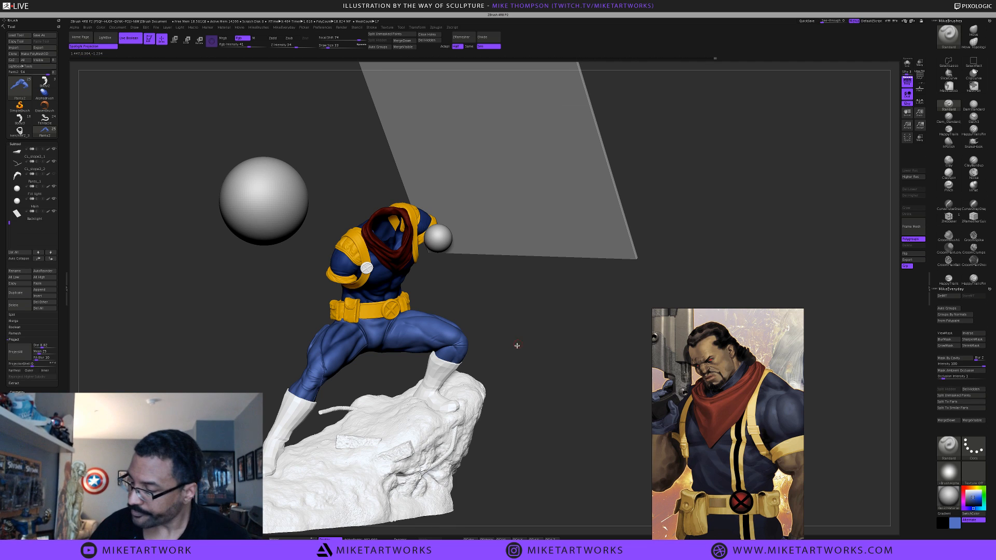
mouse_move(522, 359)
alt+mouse_down()
mouse_move(539, 338)
mouse_move(574, 333)
mouse_move(576, 378)
mouse_move(372, 424)
mouse_move(380, 438)
mouse_move(396, 413)
alt+mouse_up()
key(s)
key(space)
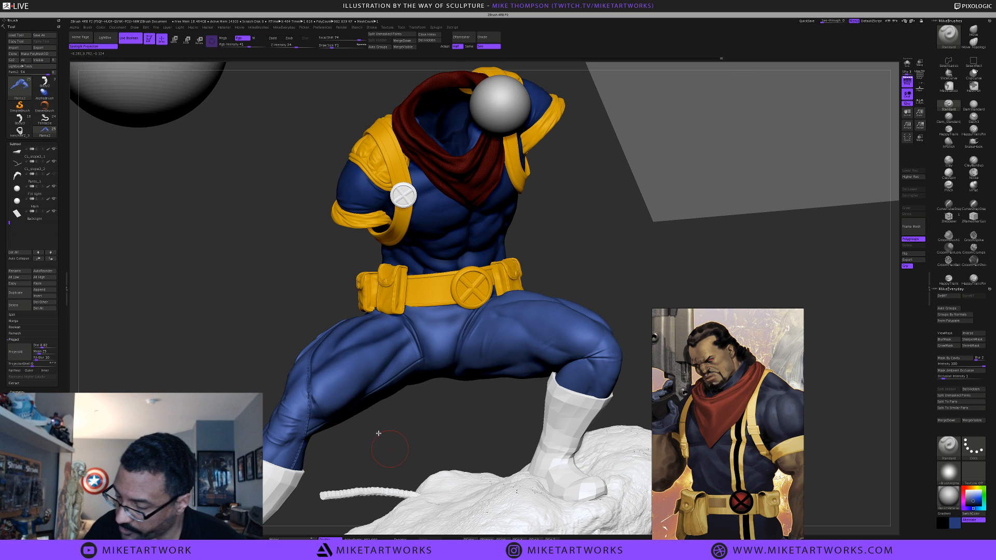
drag(379, 433, 352, 419)
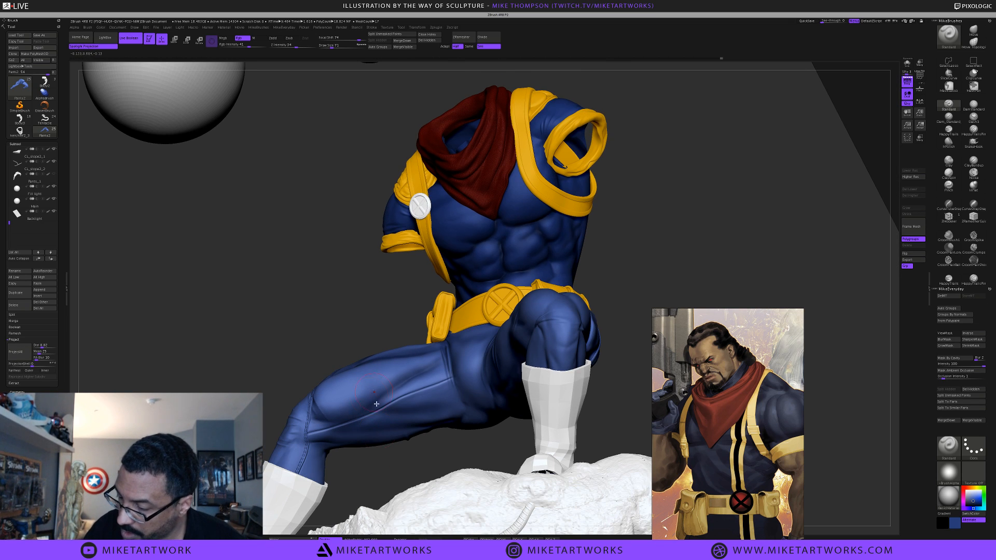
Alternate between lighter and darker blue to paint highlights and shading along the extended leg's inner thigh
key(space)
drag(325, 510, 351, 400)
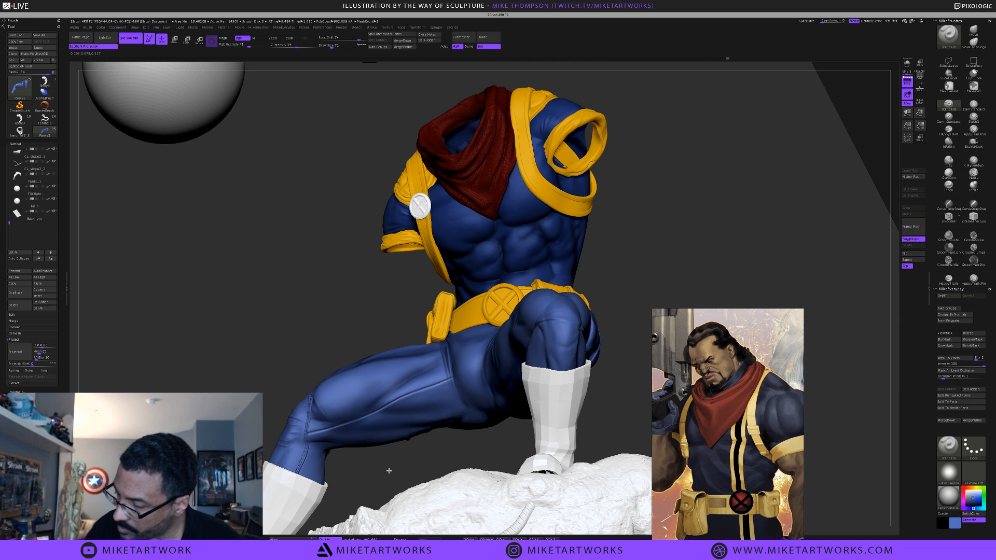
drag(389, 470, 392, 442)
key(space)
drag(331, 516, 402, 370)
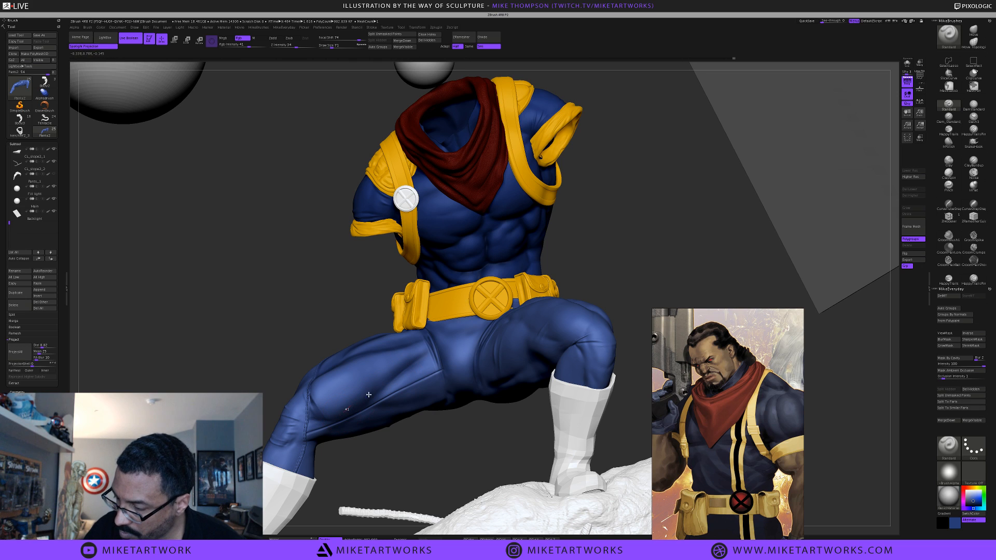
Refine the shading under the extended thigh and brush lighter blue highlights onto its upper part near the crotch seam
key(space)
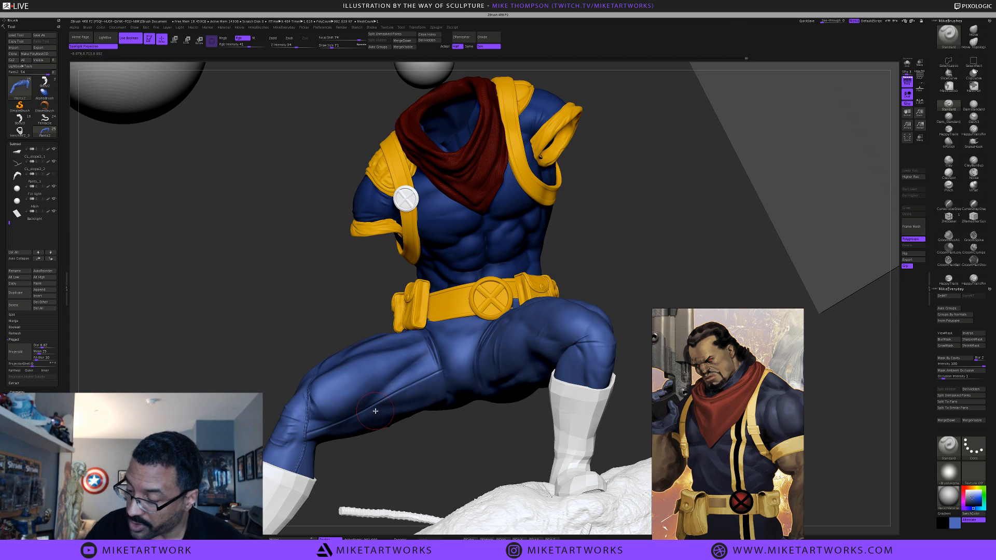
key(space)
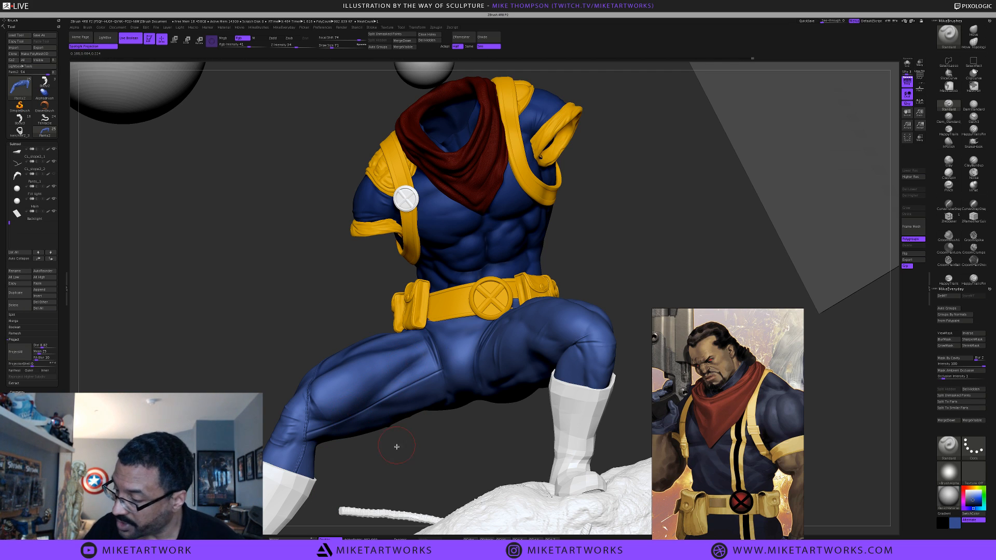
drag(397, 446, 406, 442)
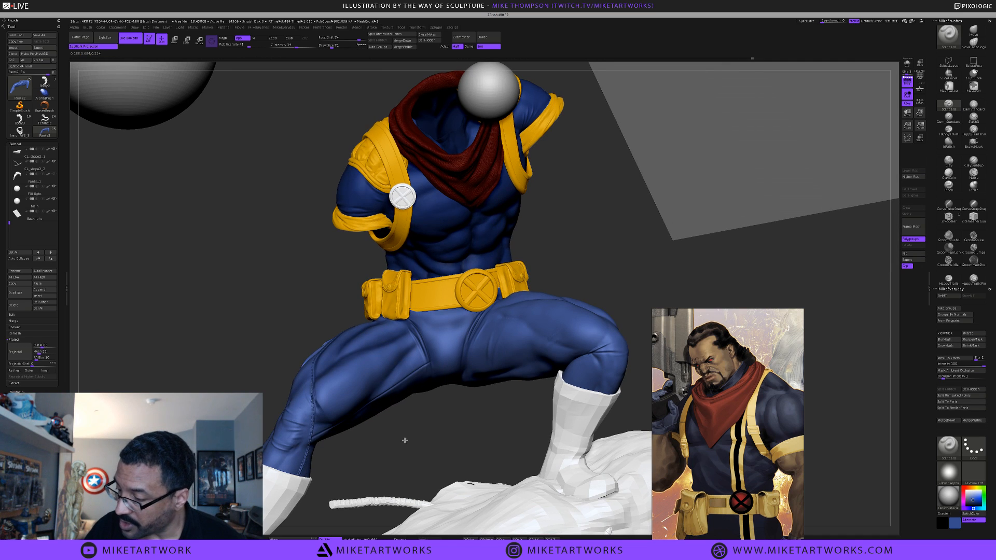
key(space)
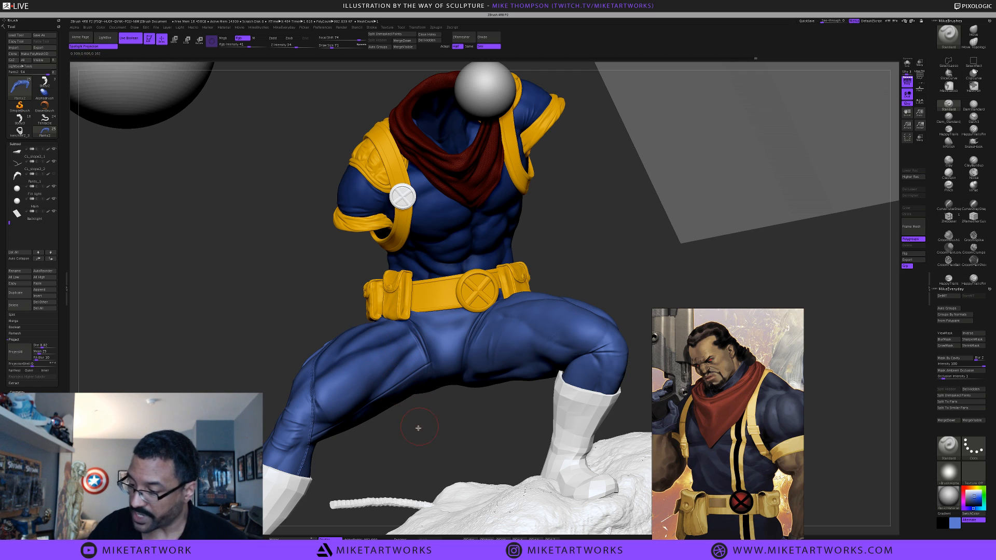
drag(413, 434, 410, 438)
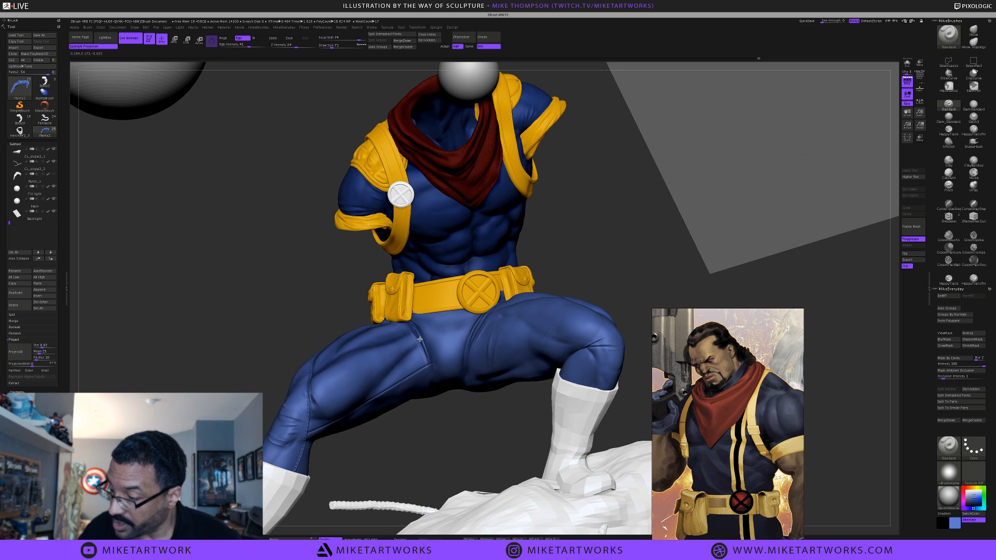
drag(364, 383, 414, 345)
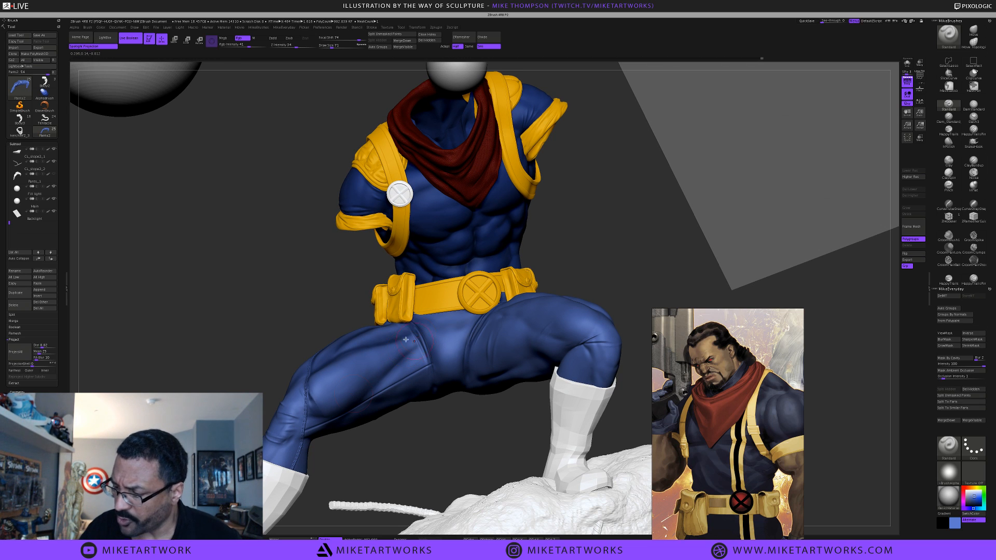
Choose a dark blue, set the draw size to 67 and shade the extended leg's thigh
key(space)
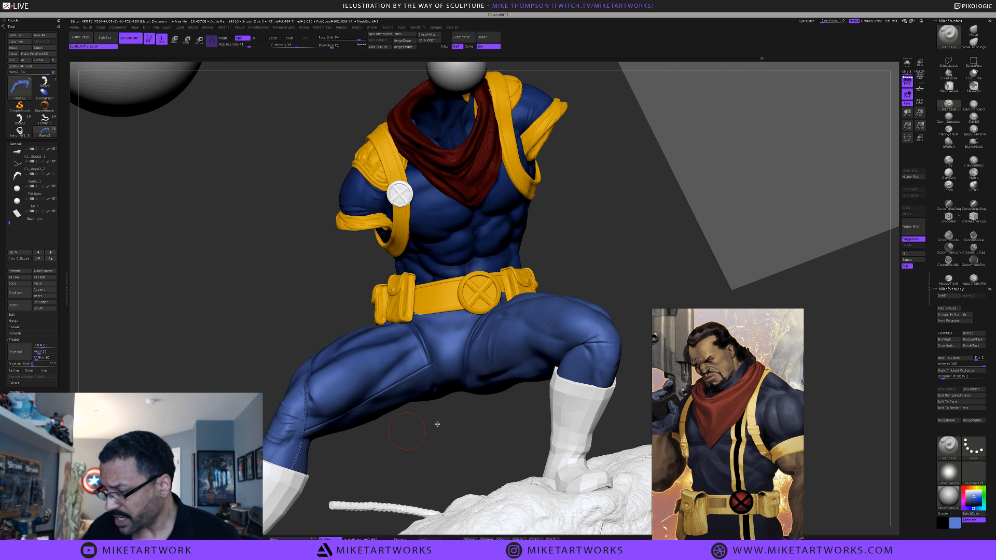
drag(433, 418, 407, 441)
key(space)
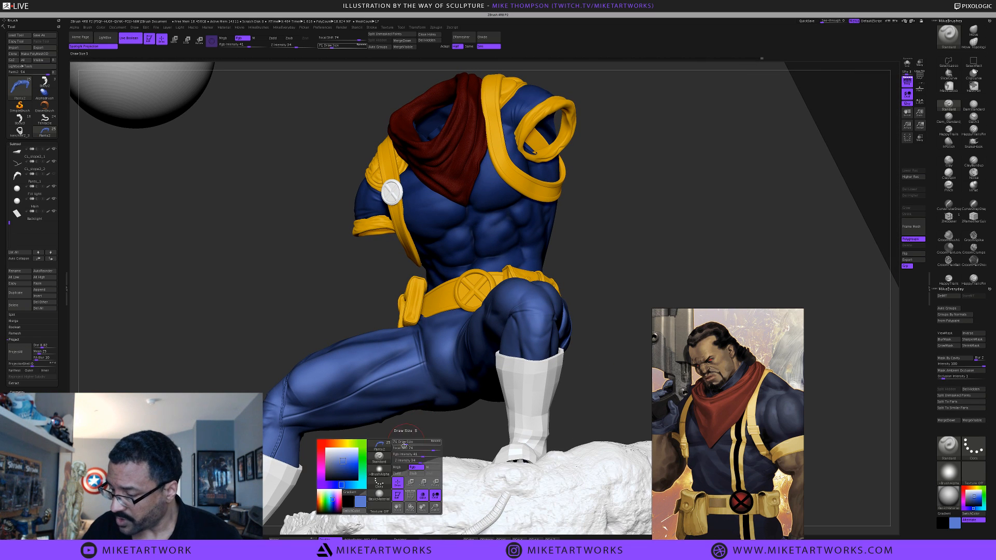
key(s)
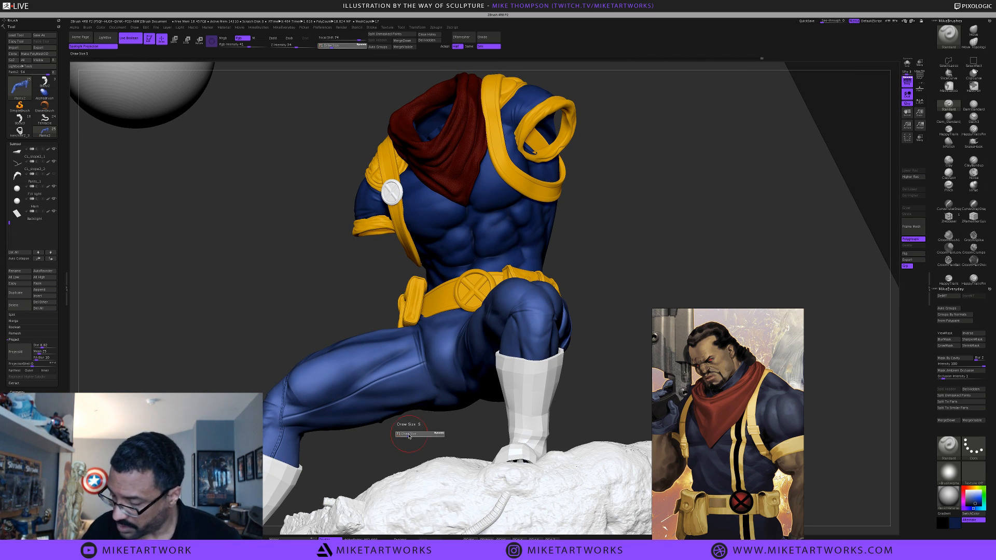
click(402, 433)
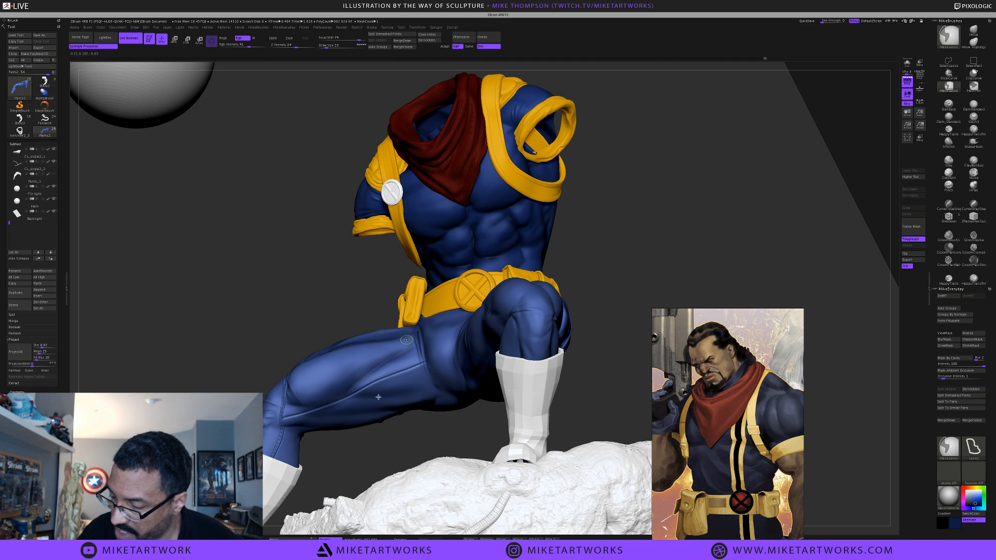
key(s)
click(389, 437)
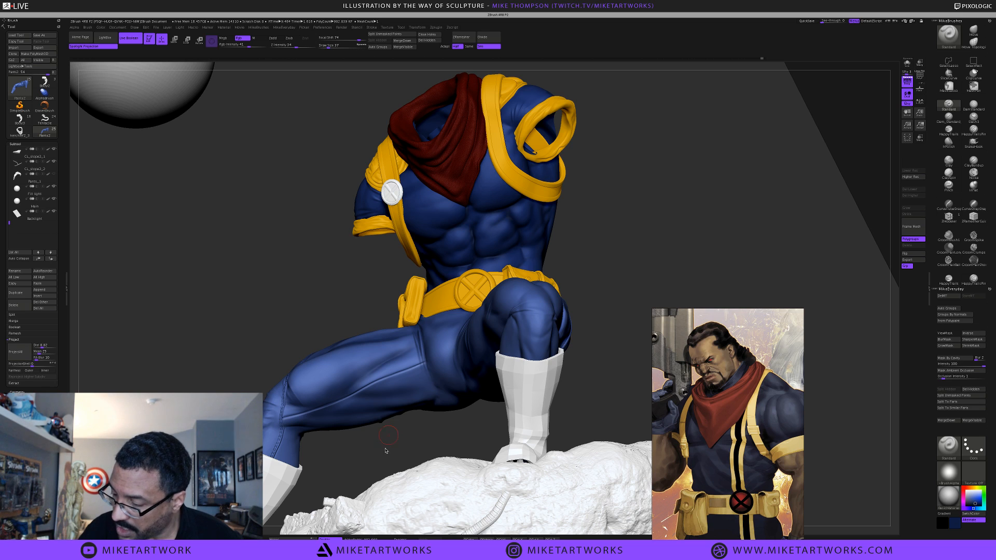
mouse_move(387, 457)
mouse_down()
mouse_move(399, 384)
mouse_move(353, 386)
mouse_up()
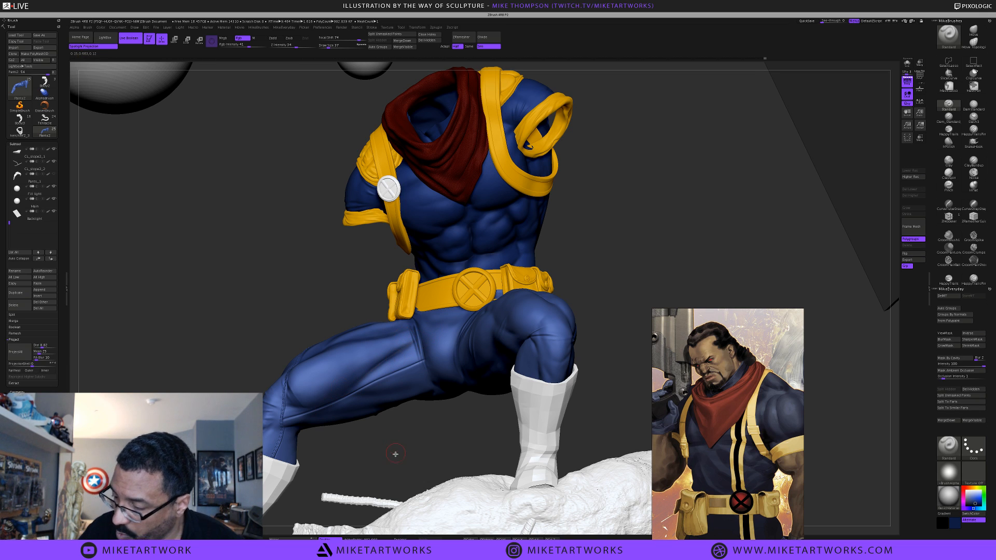
Choose a lighter blue and brush highlights onto the pants below the belt and along the extended leg's upper thigh
mouse_move(400, 460)
mouse_down()
mouse_move(399, 451)
mouse_move(418, 457)
mouse_up()
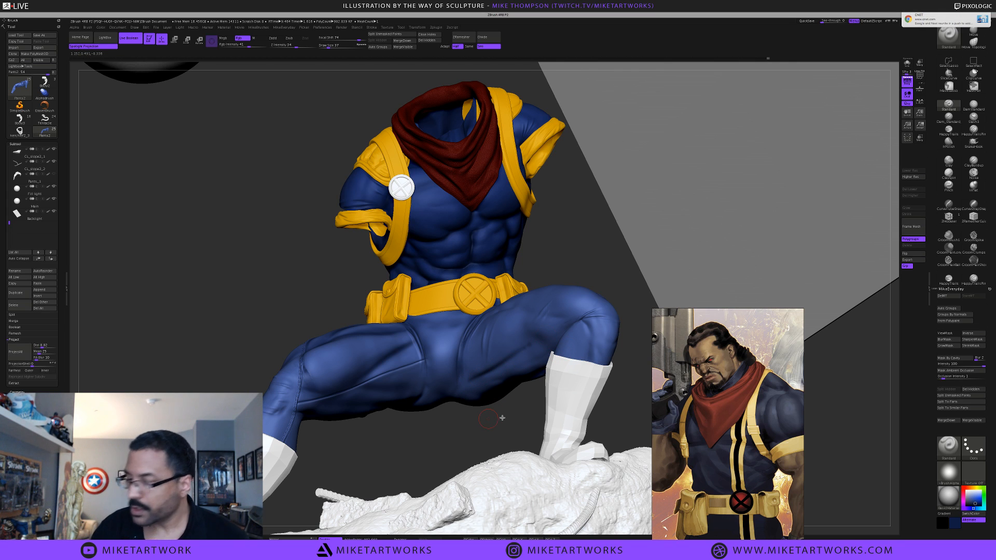
drag(502, 417, 487, 413)
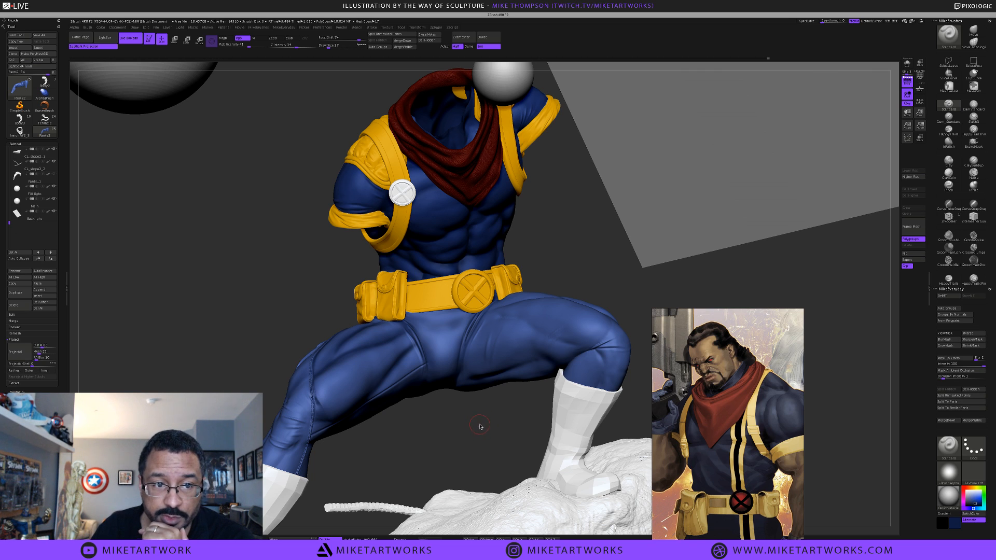
drag(478, 431, 474, 421)
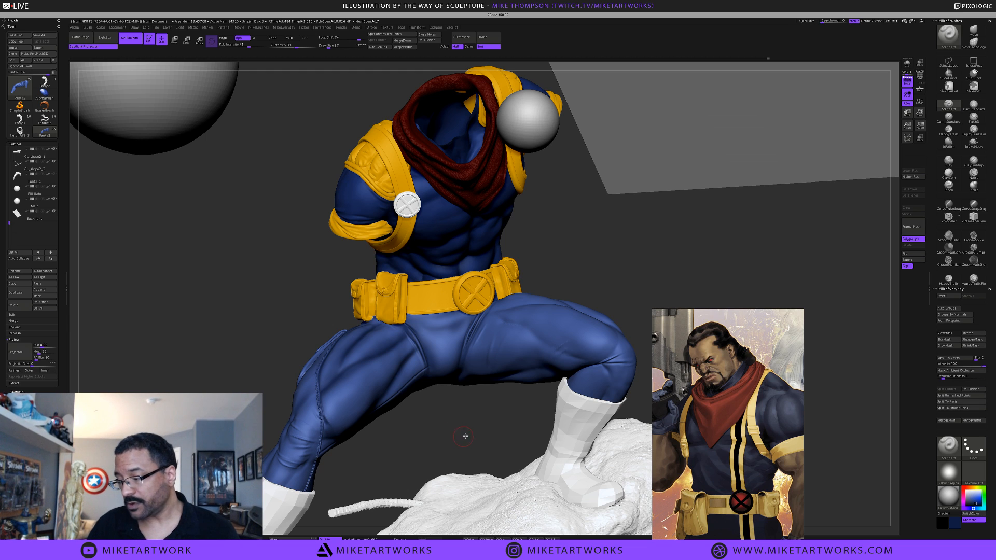
mouse_move(466, 434)
mouse_down()
mouse_move(462, 415)
mouse_move(625, 346)
mouse_move(613, 313)
mouse_move(607, 328)
mouse_up()
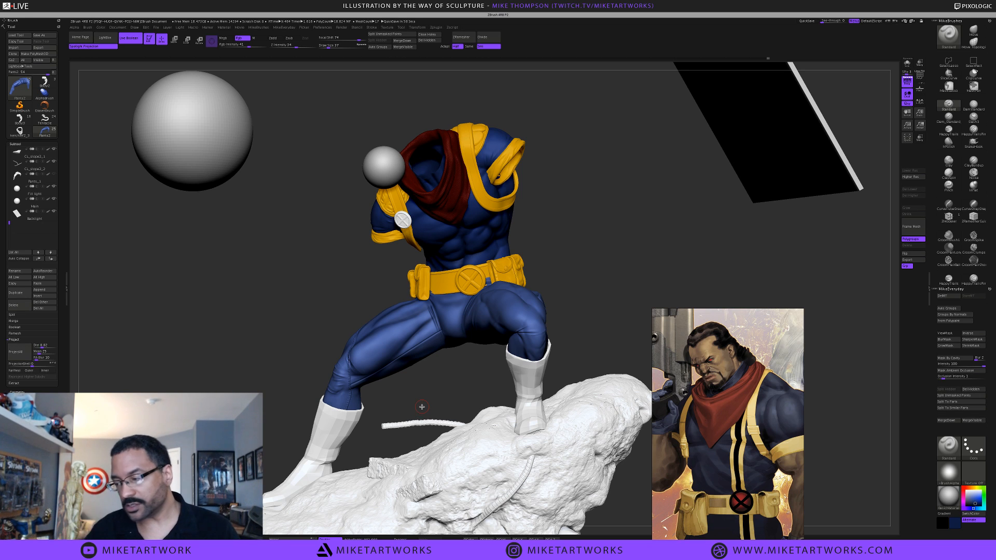
drag(429, 390, 402, 390)
key(space)
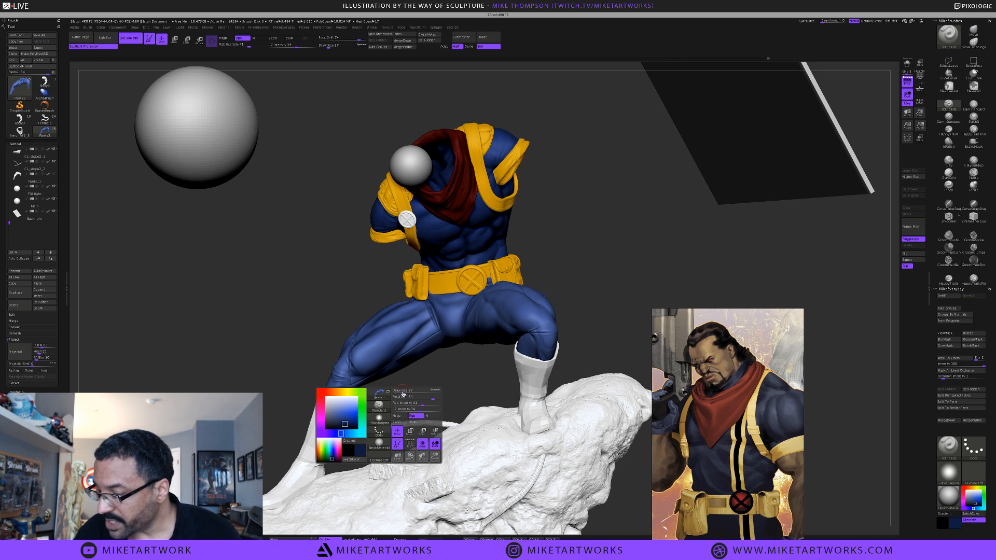
click(351, 421)
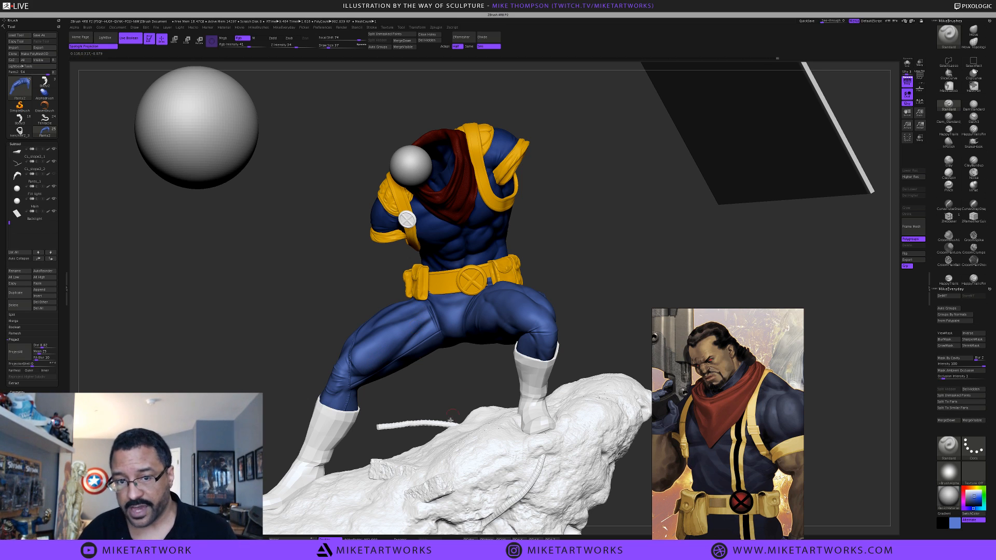
drag(456, 378, 466, 354)
drag(437, 309, 442, 309)
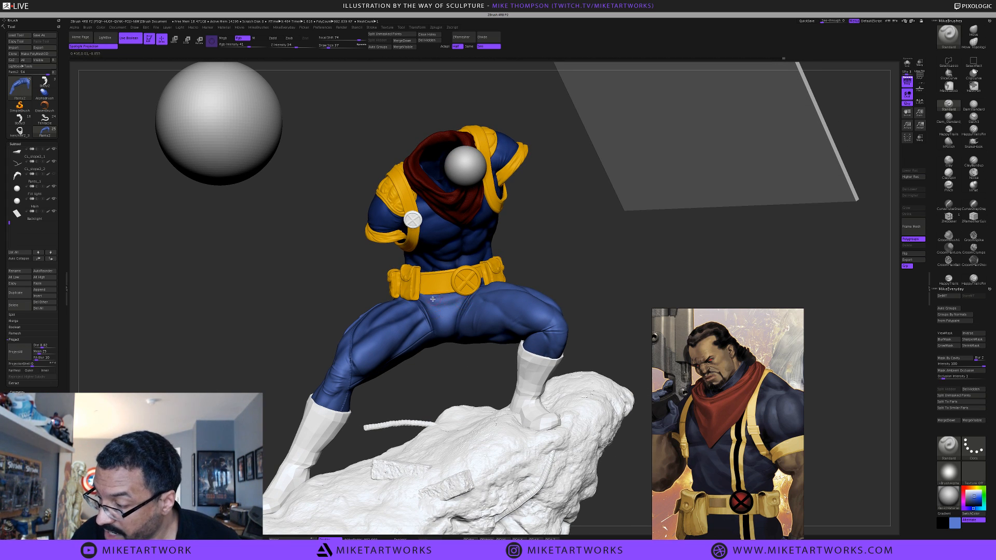
drag(462, 375, 384, 321)
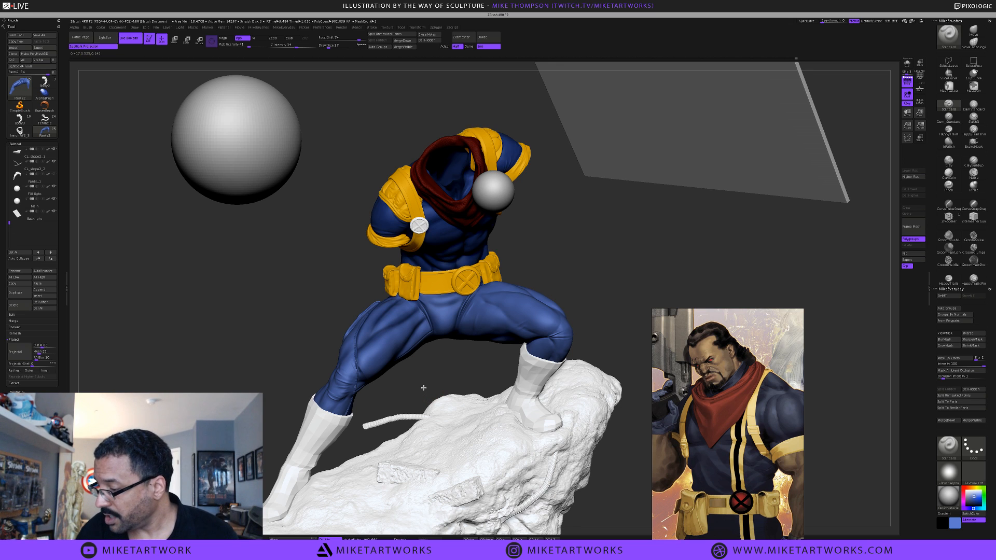
drag(426, 390, 428, 395)
drag(433, 353, 412, 314)
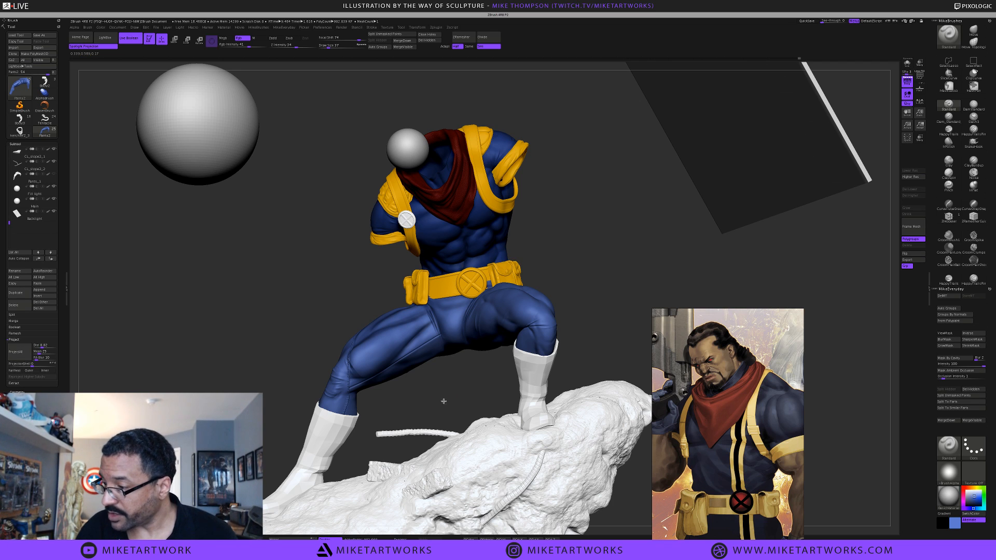
Isolate the pants from the rest of the figure with Solo mode, viewed from the extended leg's outer side
scroll(441, 403, up, 2)
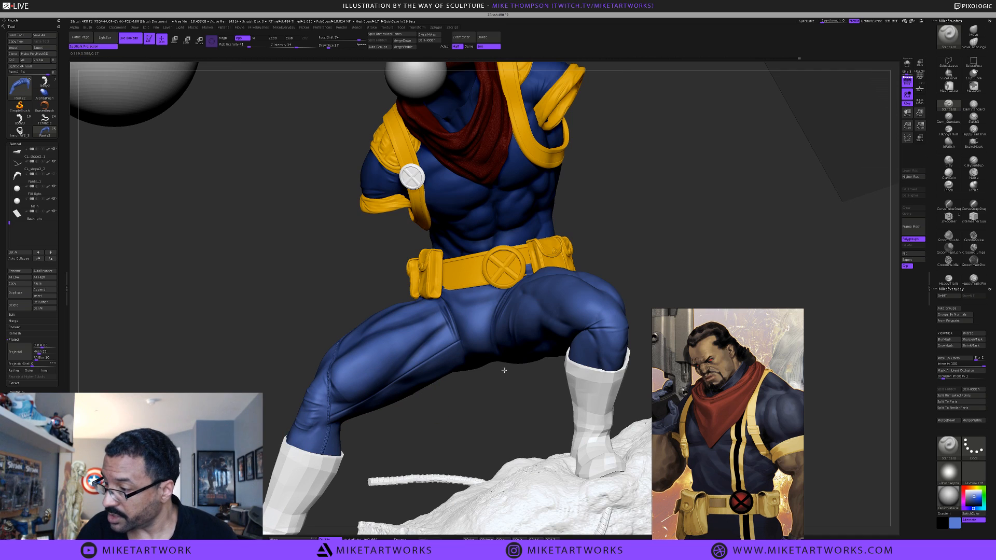
scroll(504, 370, up, 2)
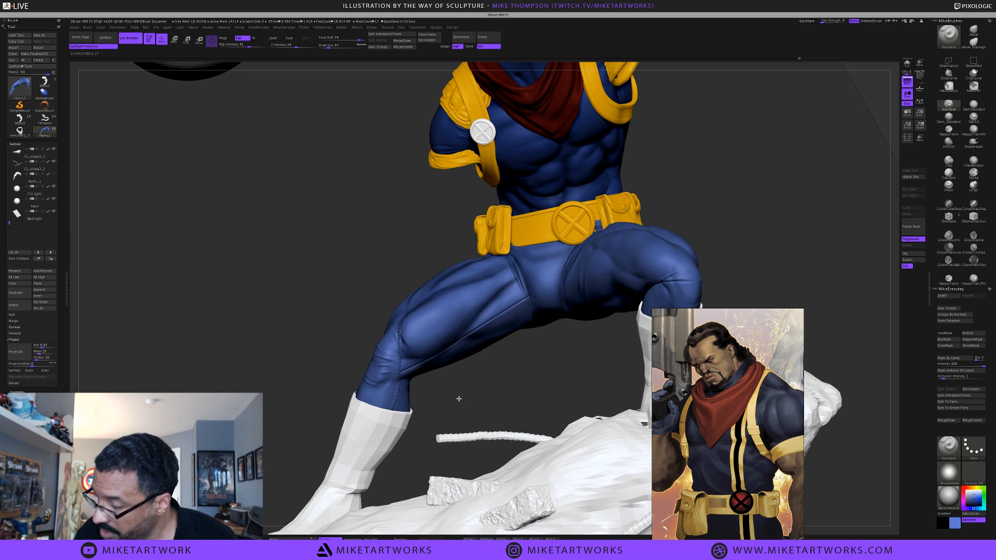
drag(460, 399, 460, 400)
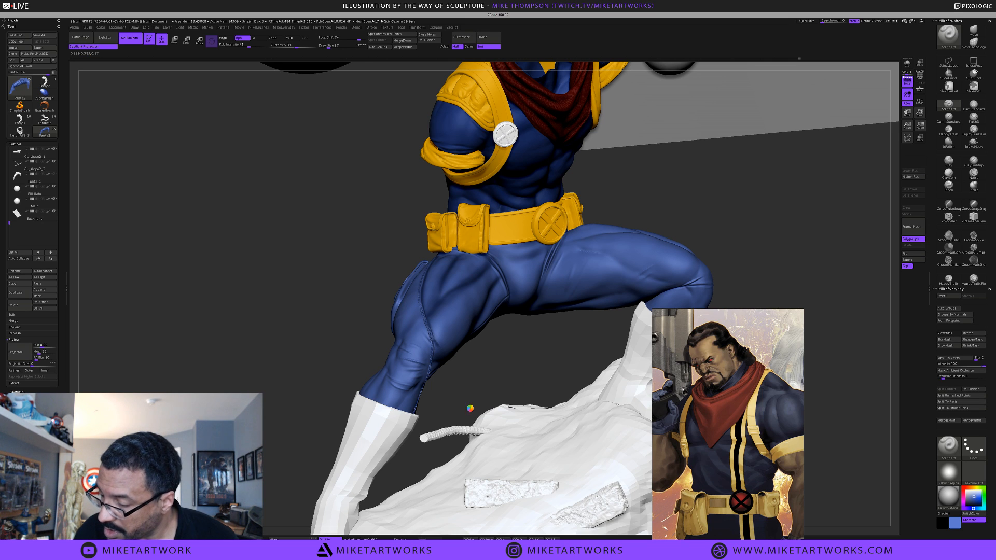
right_drag(470, 408, 469, 387)
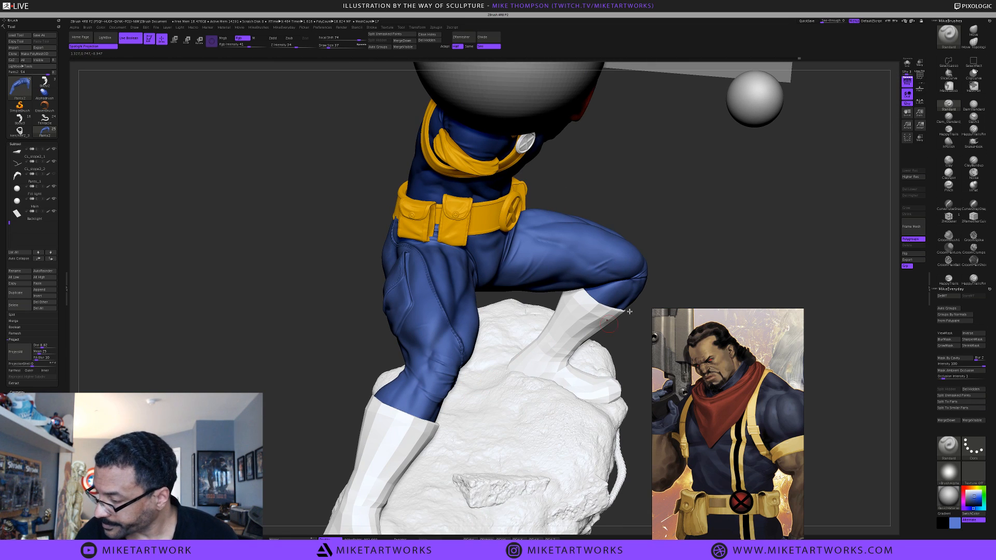
click(907, 63)
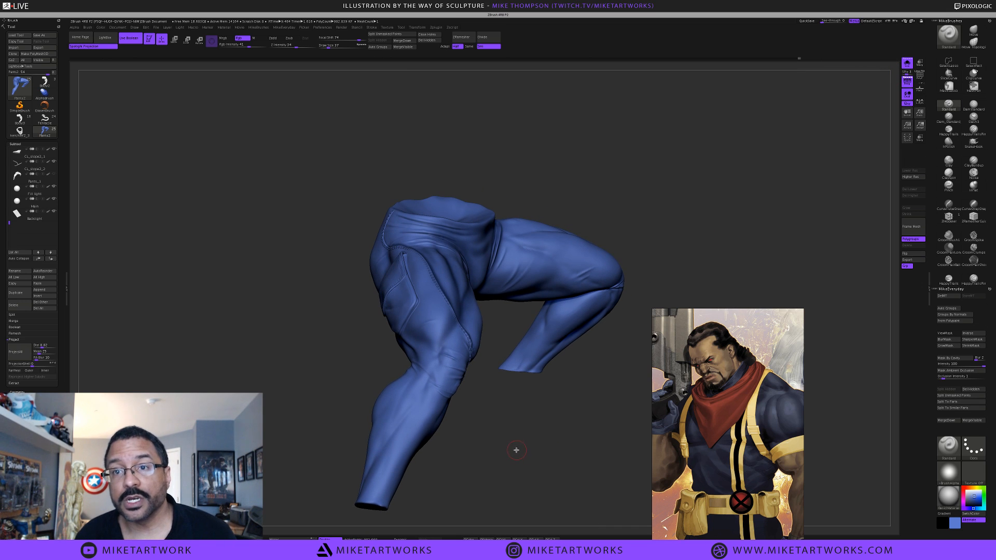
Pick a darker blue and paint soft shading on the standing leg around the knee and lower thigh
mouse_move(516, 452)
alt+mouse_down()
mouse_move(520, 460)
mouse_move(498, 450)
mouse_move(531, 399)
mouse_move(530, 432)
alt+mouse_up()
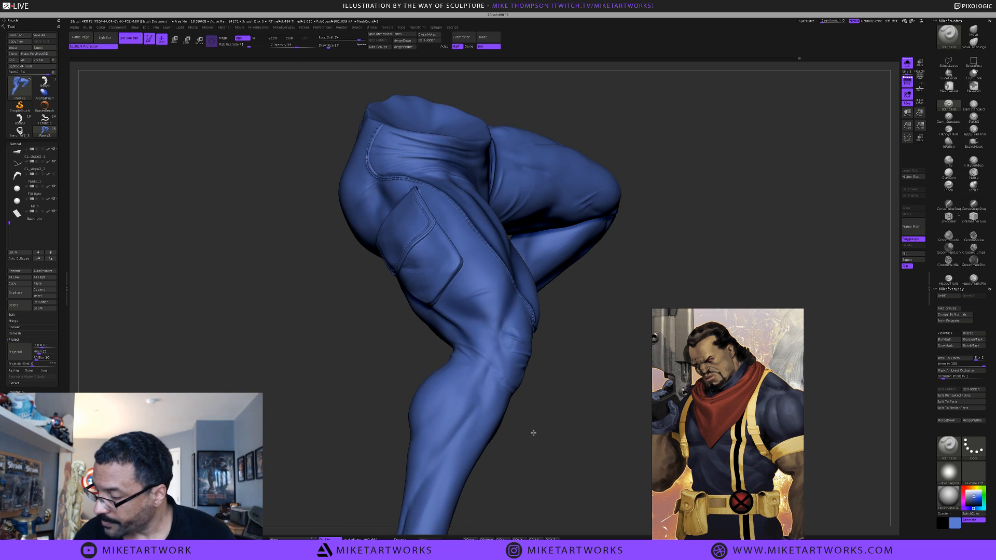
key(space)
click(493, 434)
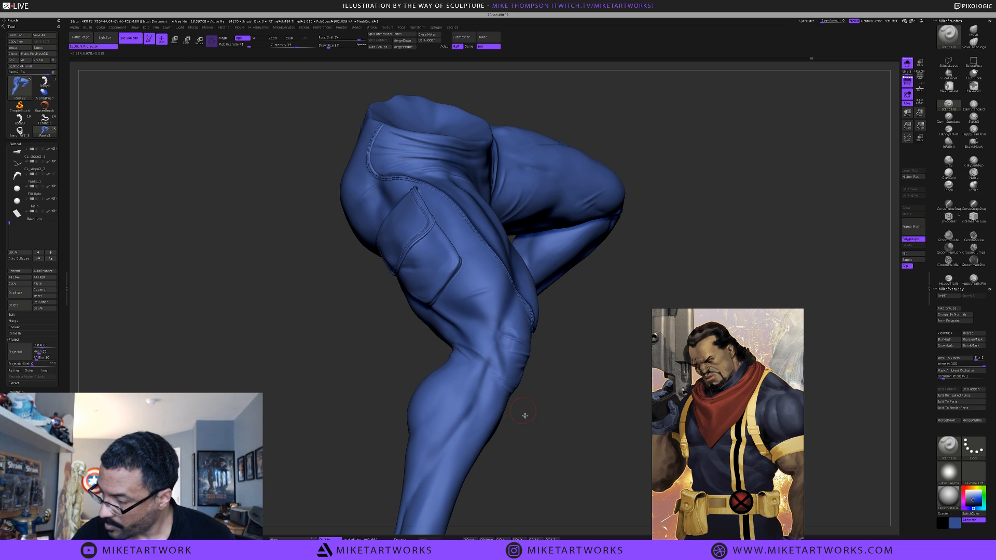
key(ctrl+z)
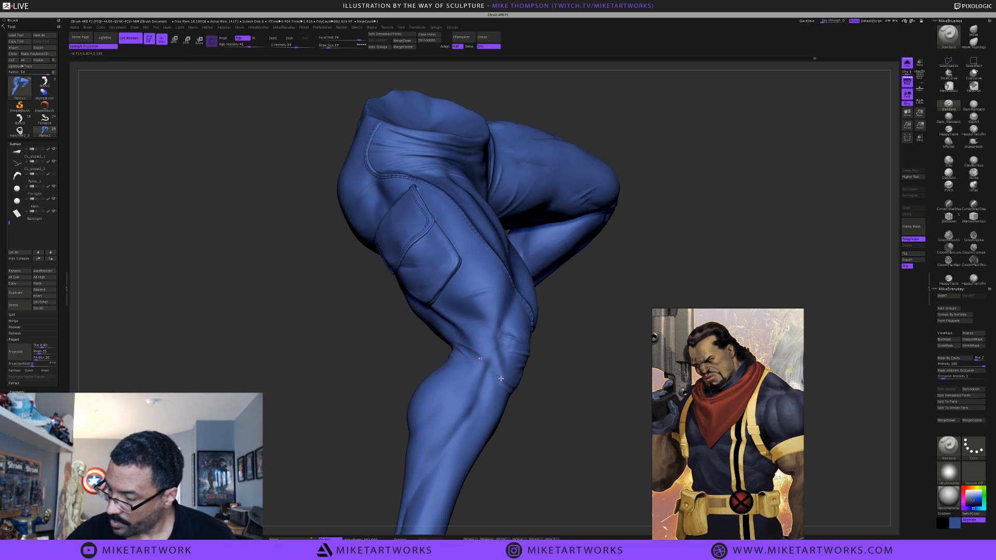
drag(540, 424, 511, 372)
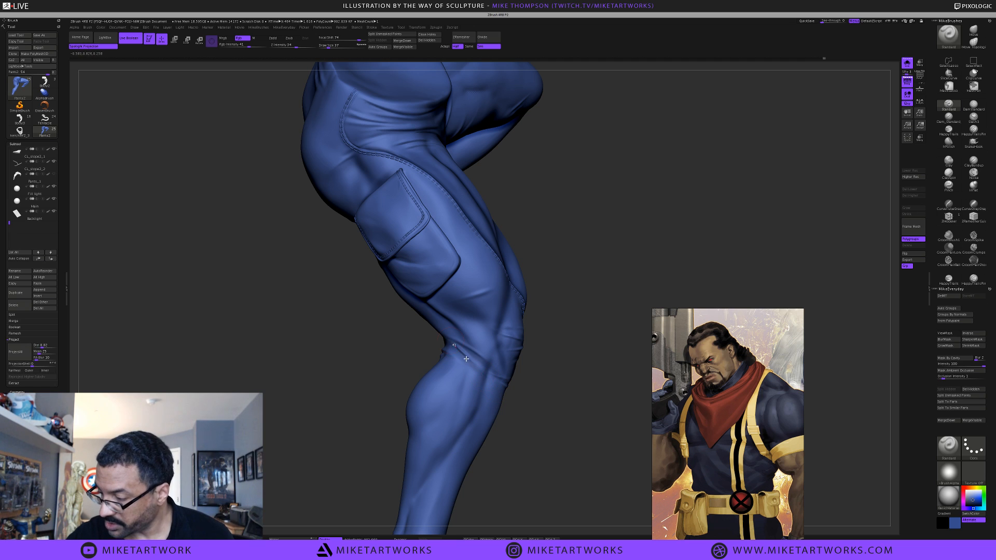
mouse_move(536, 425)
mouse_down()
mouse_move(542, 415)
mouse_move(465, 294)
mouse_up()
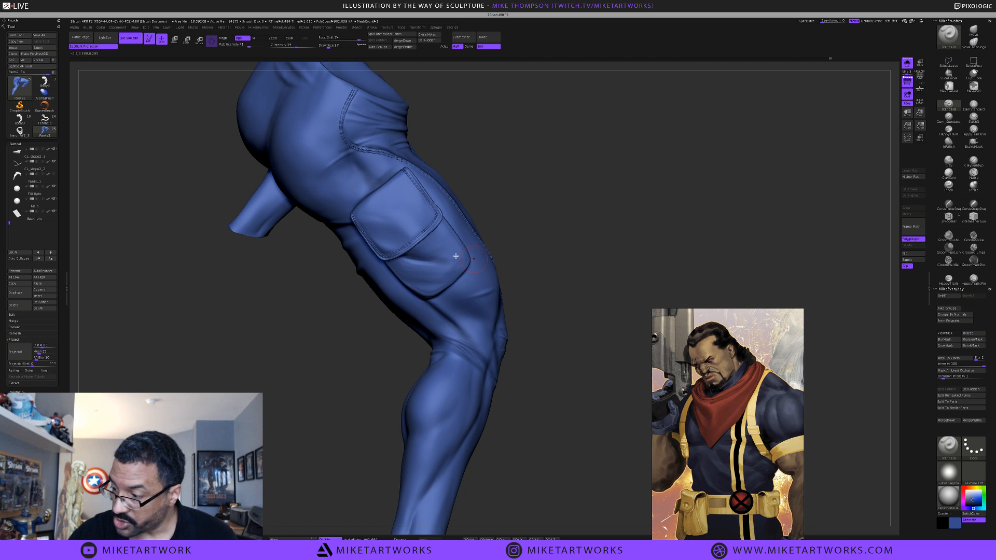
mouse_move(564, 398)
mouse_down()
mouse_move(558, 406)
mouse_move(552, 391)
mouse_move(571, 326)
mouse_move(566, 356)
mouse_move(489, 302)
mouse_up()
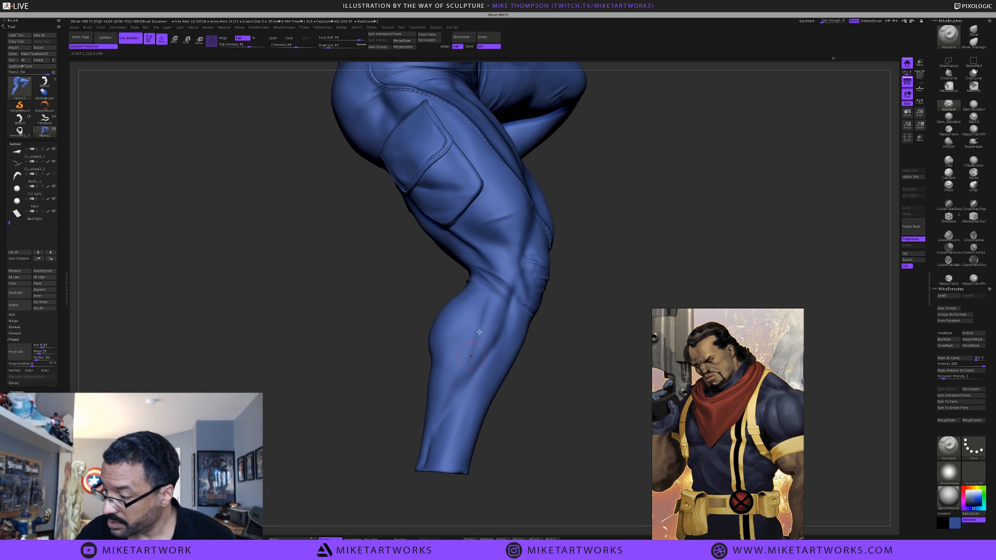
Enlarge the brush and paint broad shading down the outer side of the standing leg's lower leg
key(space)
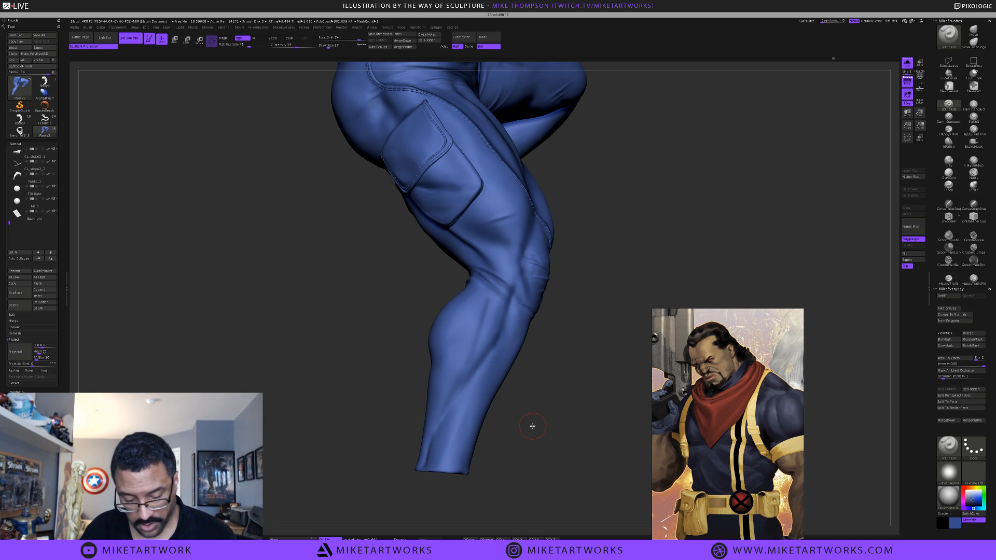
key(s)
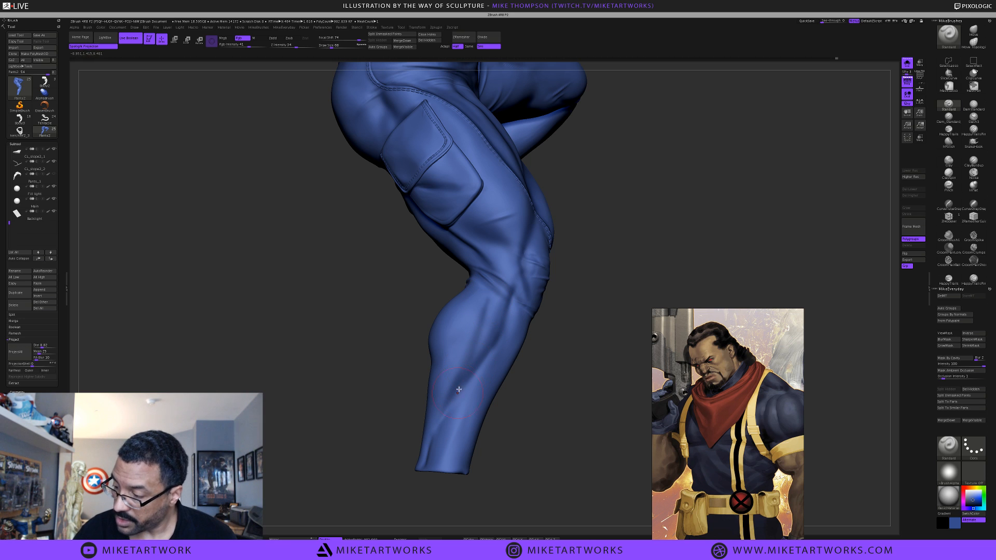
drag(547, 458, 556, 434)
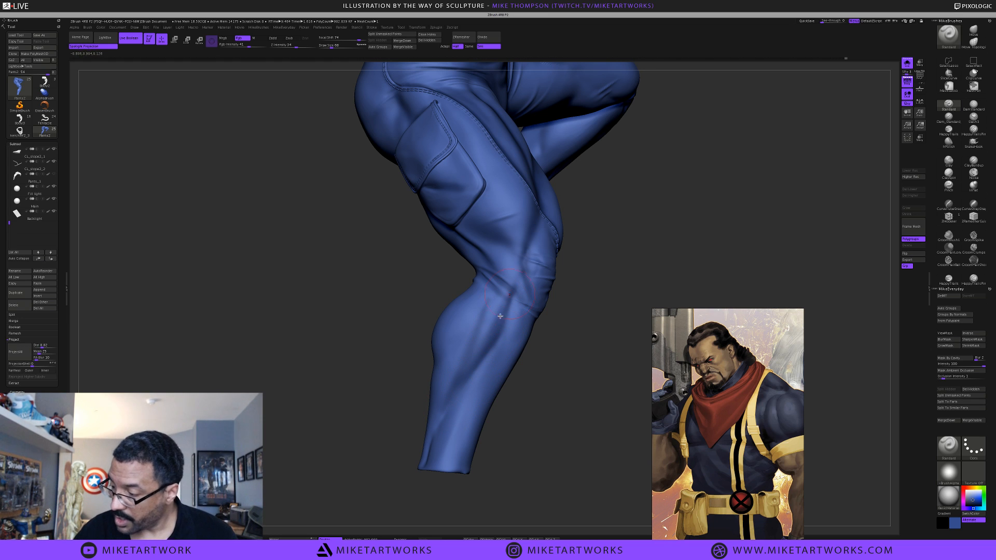
Choose a lighter blue and blend it over the outer calf of the standing leg
key(space)
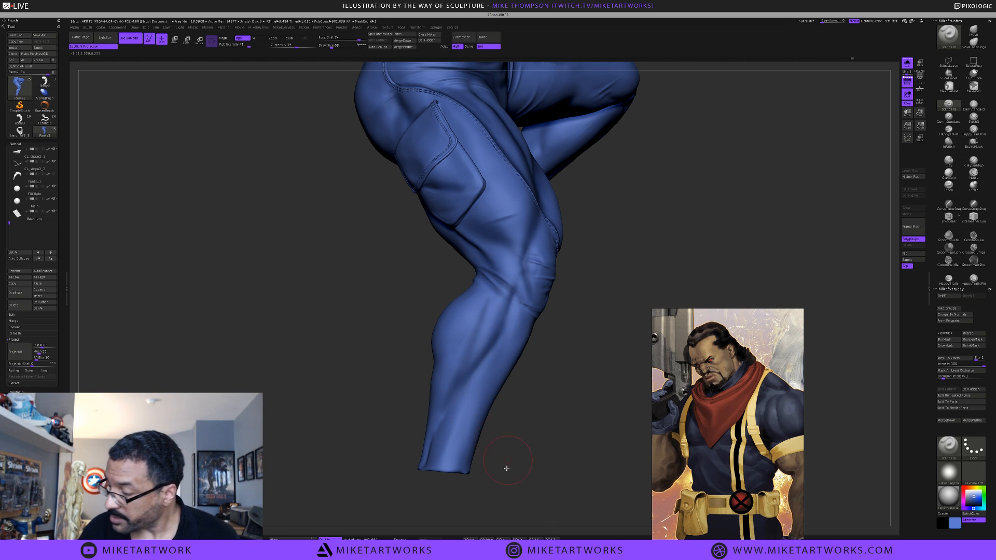
drag(505, 467, 514, 452)
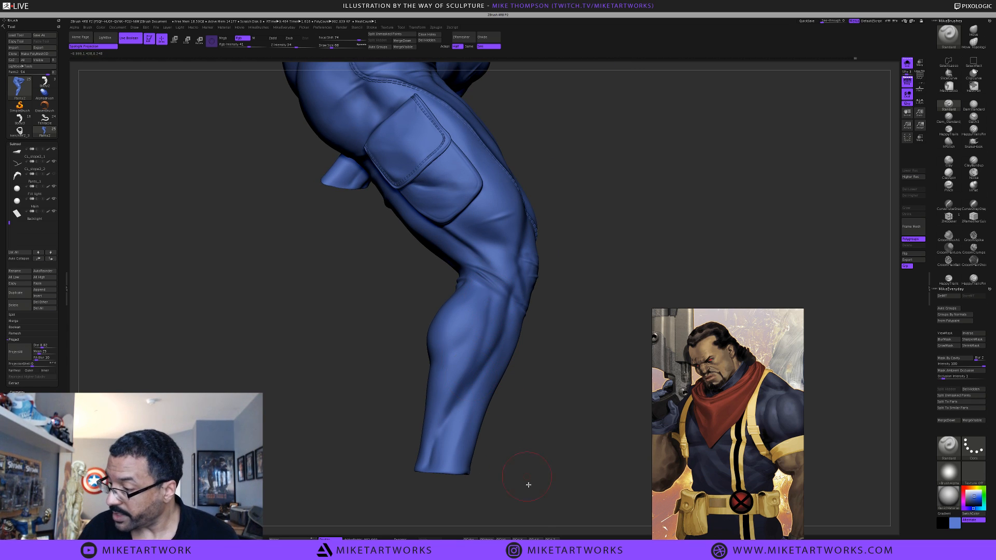
key(space)
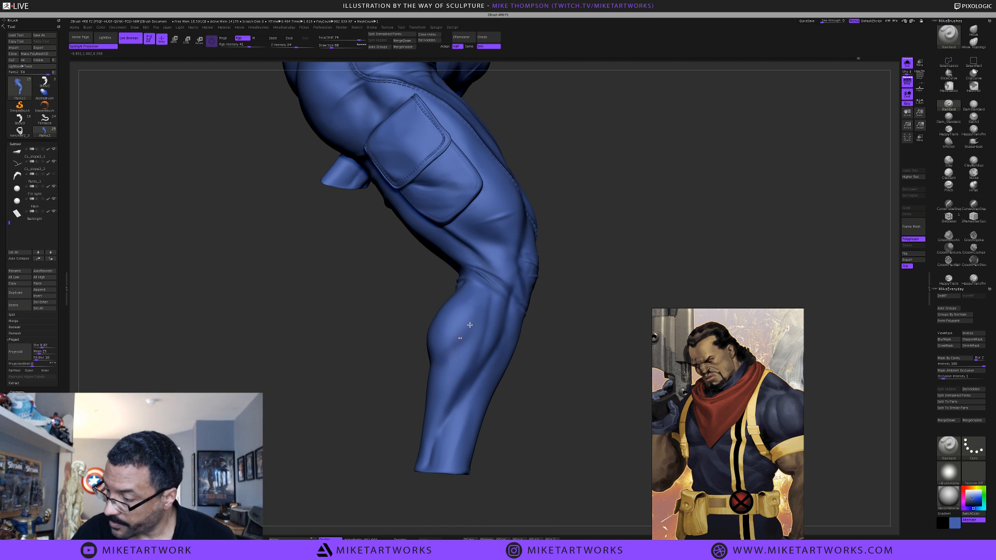
drag(575, 415, 597, 415)
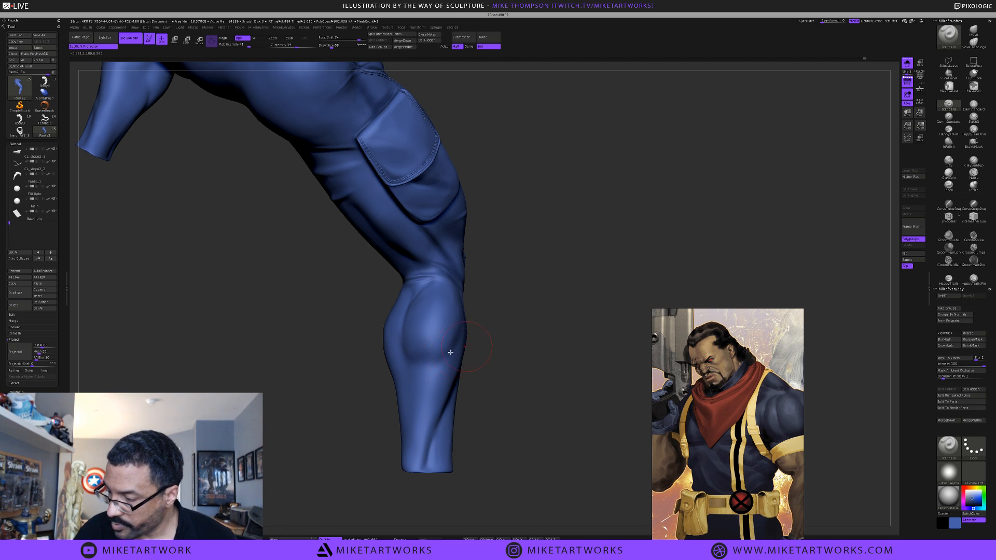
Paint blue tonal shading around the back and inner side of the standing leg's calf
drag(502, 380, 511, 394)
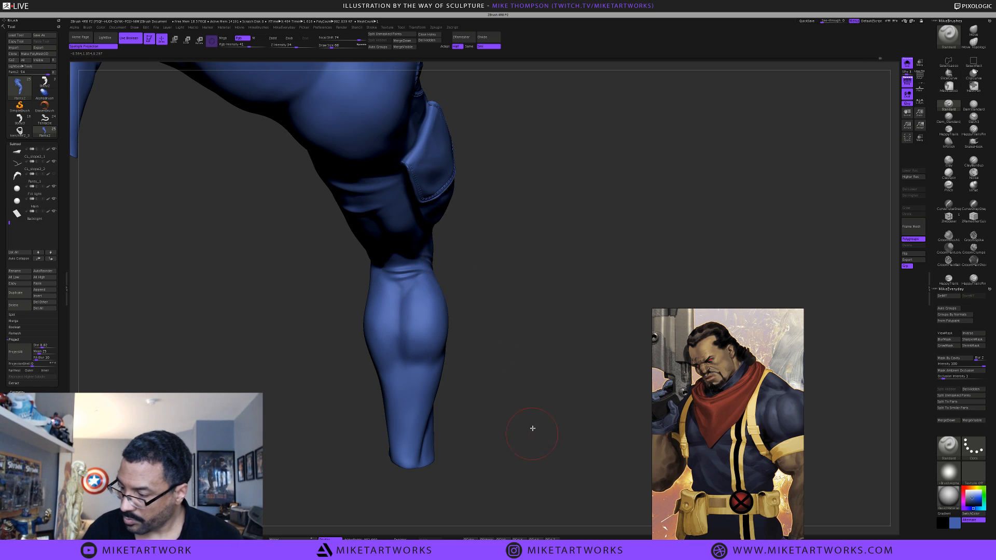
drag(532, 428, 529, 395)
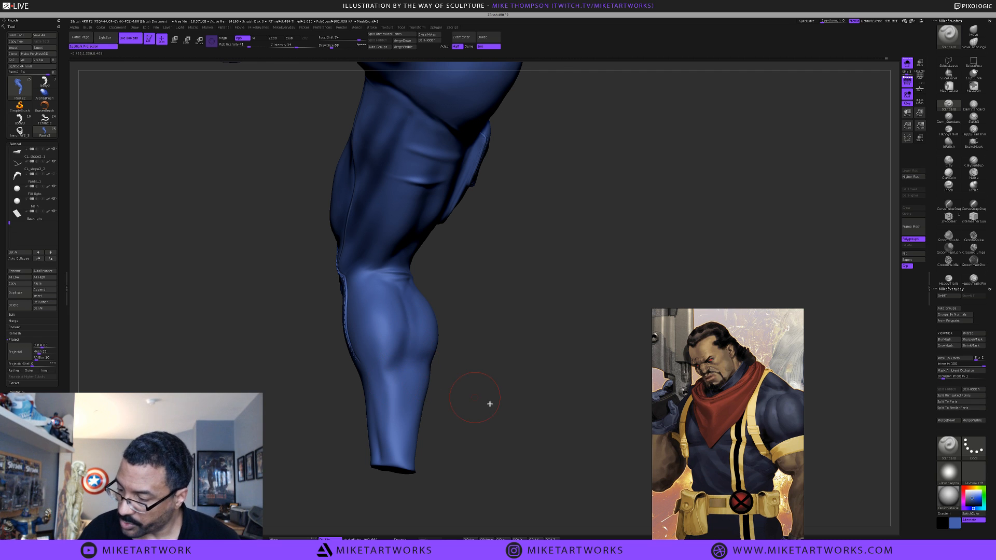
drag(489, 403, 343, 349)
drag(450, 316, 485, 314)
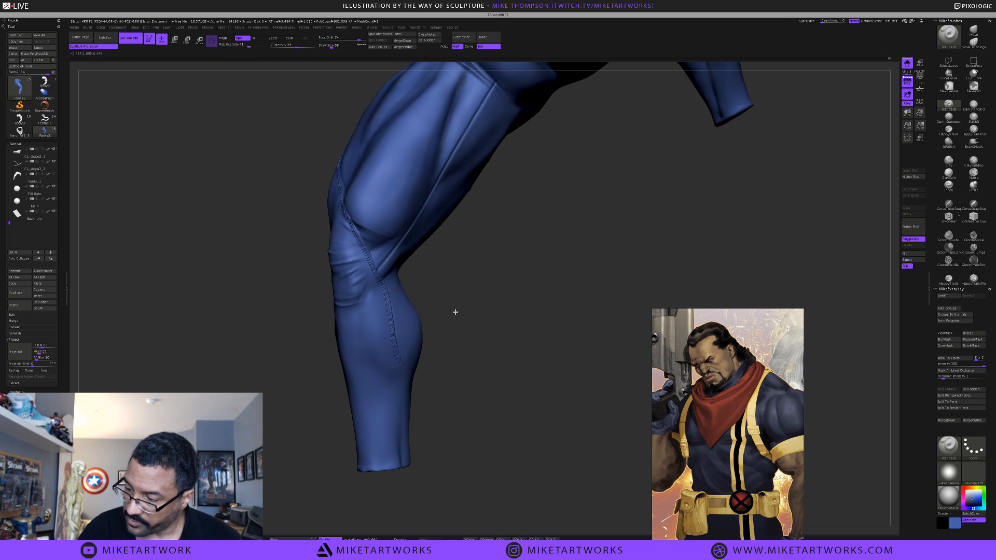
drag(483, 367, 467, 349)
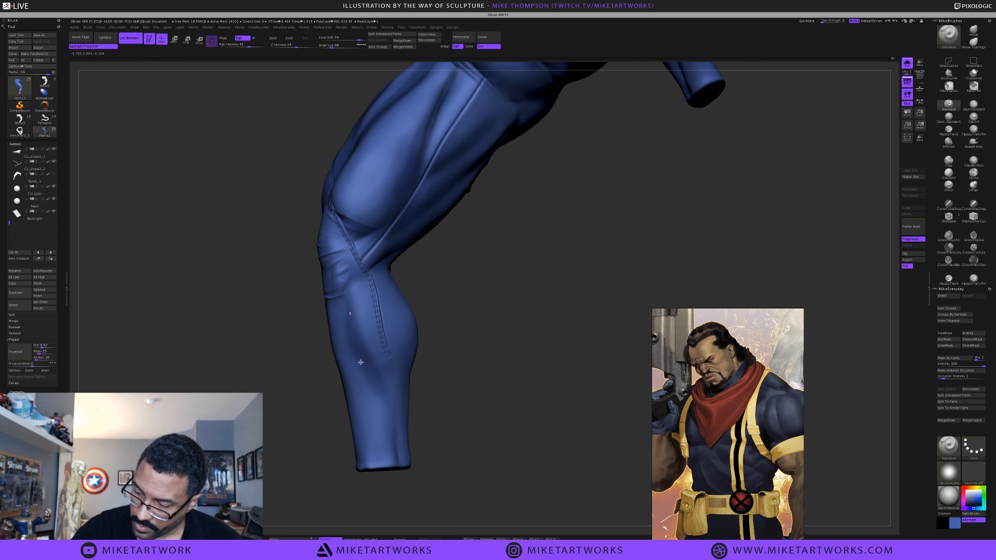
drag(474, 418, 440, 443)
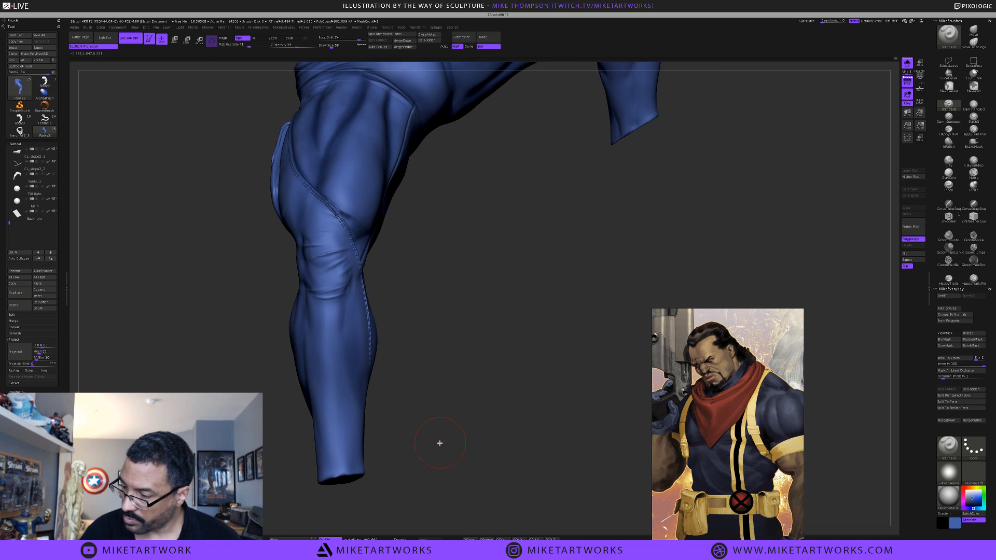
Pick a dark navy blue and shade the front and inner edge of the standing leg's shin
key(space)
click(376, 471)
drag(347, 286, 357, 381)
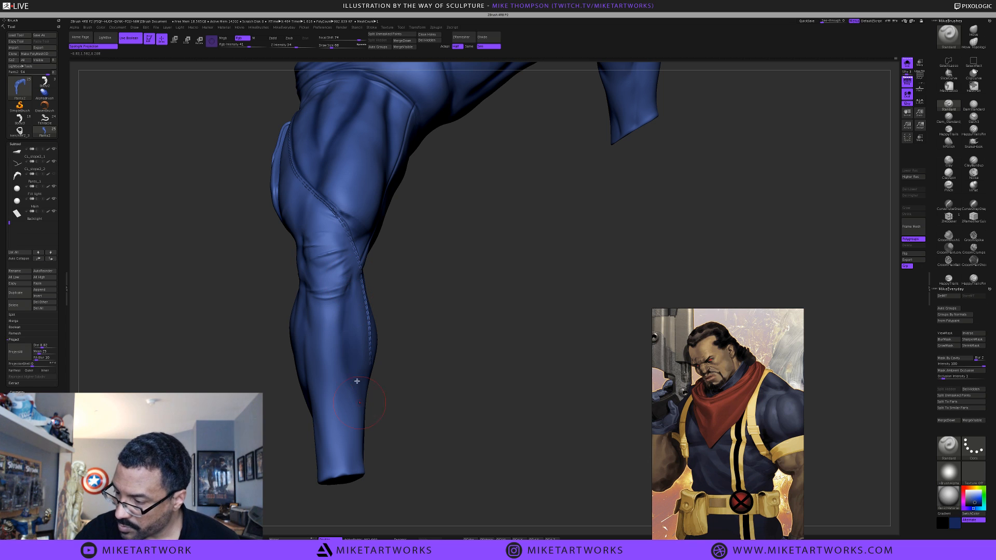
drag(453, 413, 451, 429)
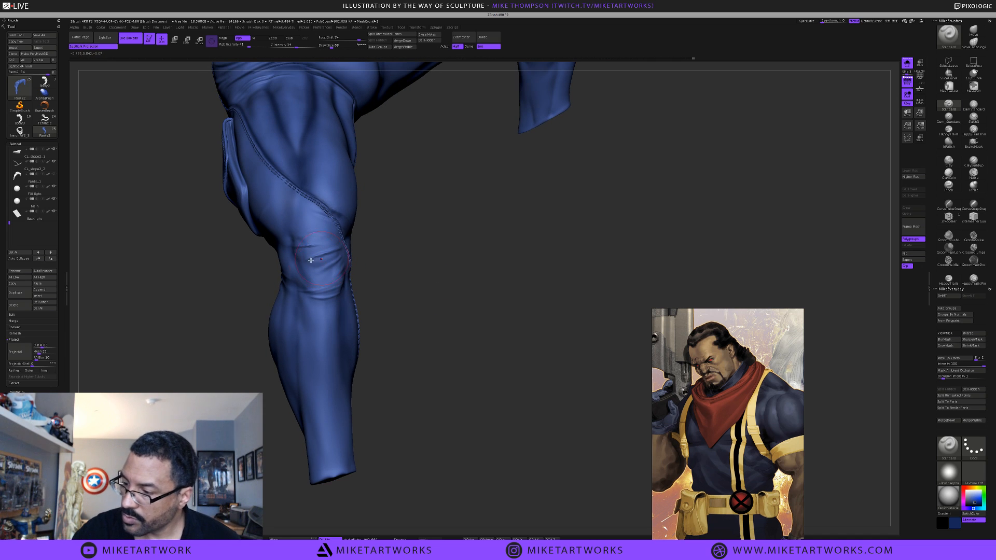
Paint dark navy shading into the fabric folds across the standing leg's knee
mouse_move(346, 265)
mouse_down()
mouse_move(357, 250)
mouse_move(329, 272)
mouse_up()
drag(341, 234, 329, 280)
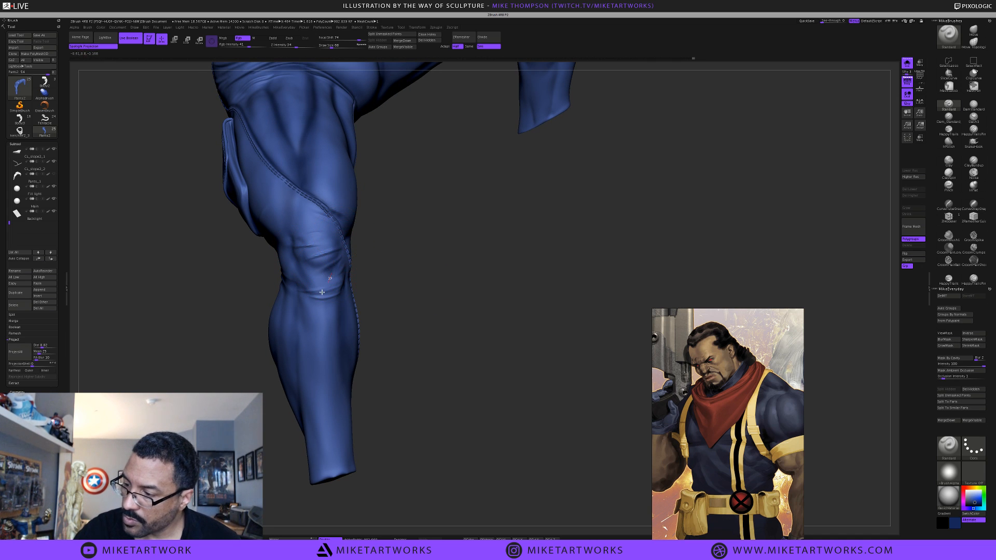
mouse_move(299, 241)
mouse_down()
mouse_move(339, 275)
mouse_move(306, 280)
mouse_move(334, 297)
mouse_move(305, 269)
mouse_move(352, 275)
mouse_up()
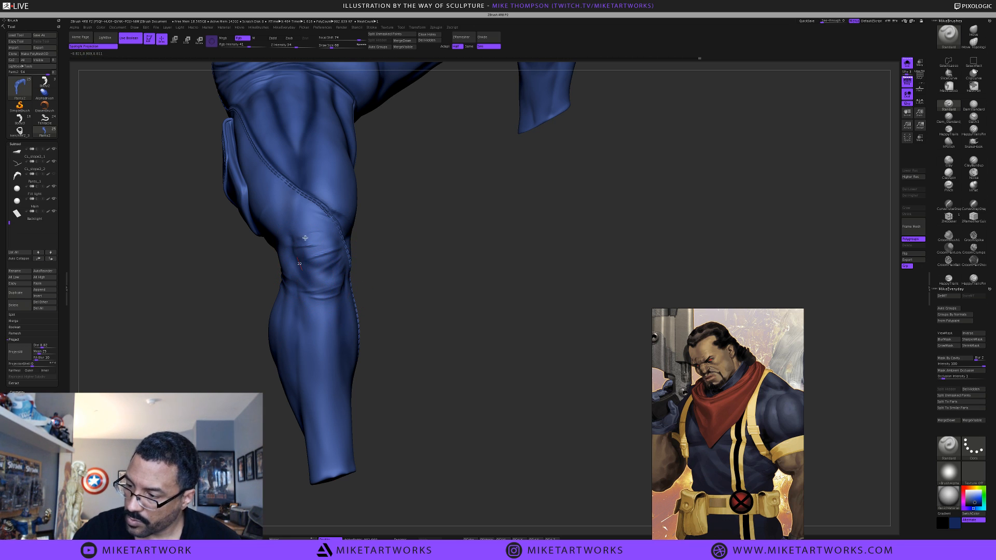
alt+drag(394, 304, 326, 347)
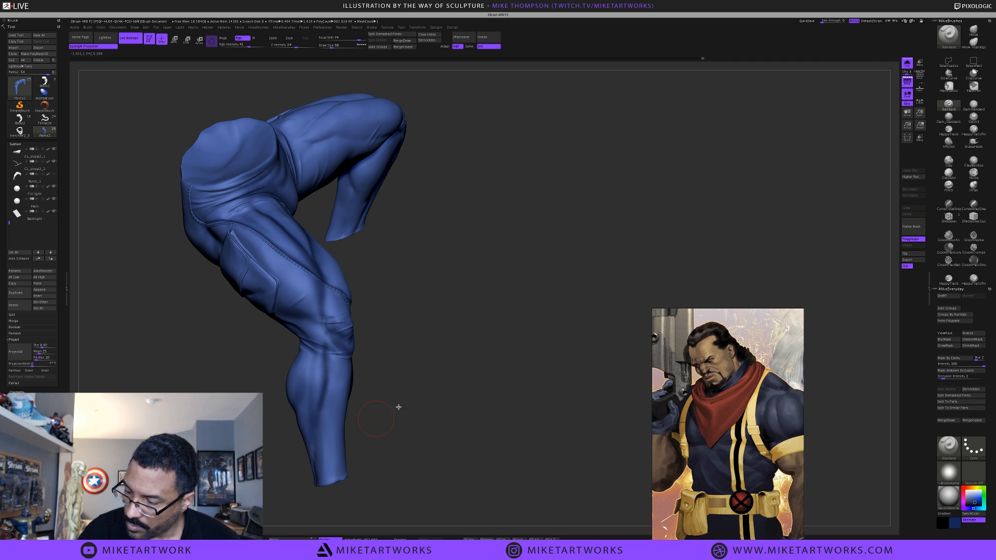
Darken the outer side of the standing leg's calf and lower shin with the navy blue
drag(399, 407, 396, 369)
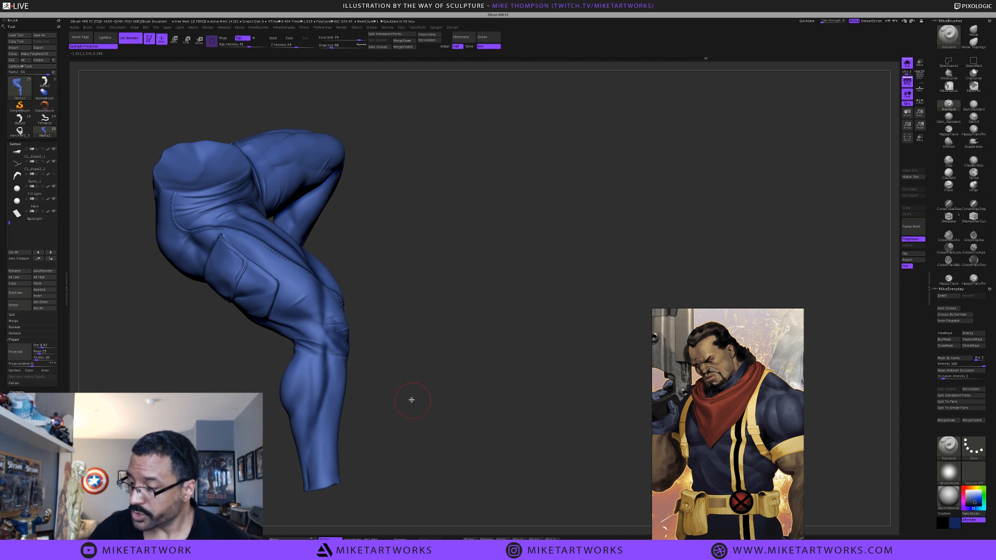
mouse_move(409, 400)
mouse_down()
mouse_move(337, 347)
mouse_move(308, 353)
mouse_up()
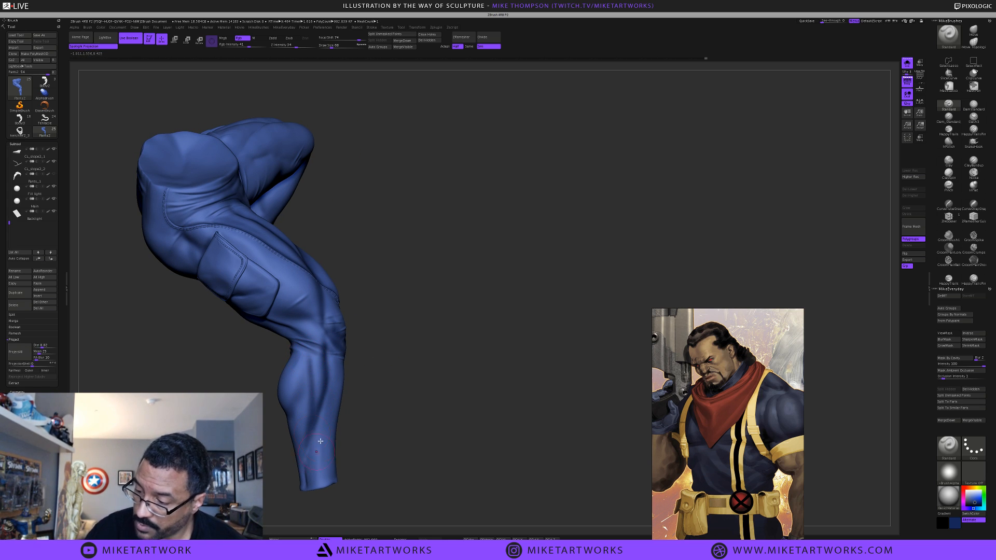
drag(368, 370, 314, 376)
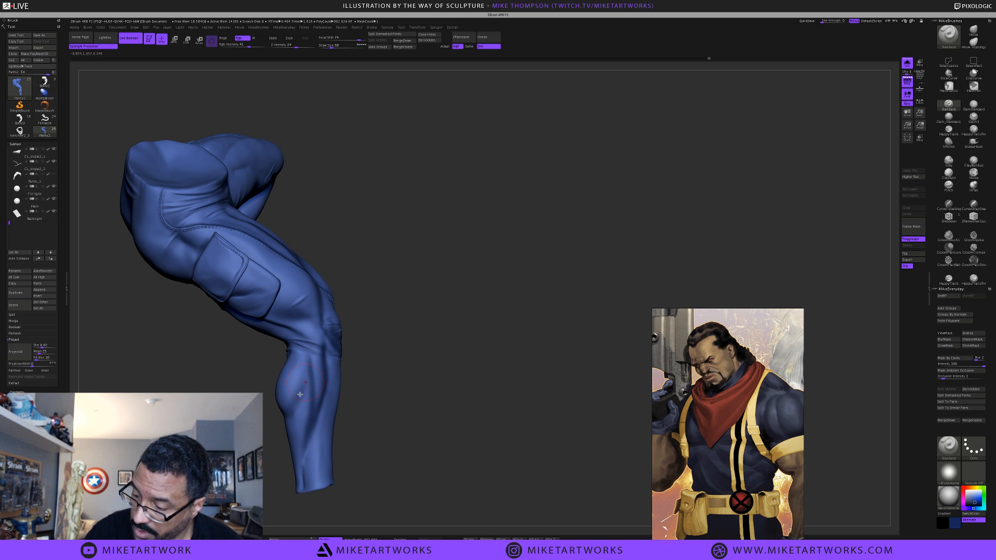
Switch to a medium blue and blend the shading along the outer calf below the knee
key(space)
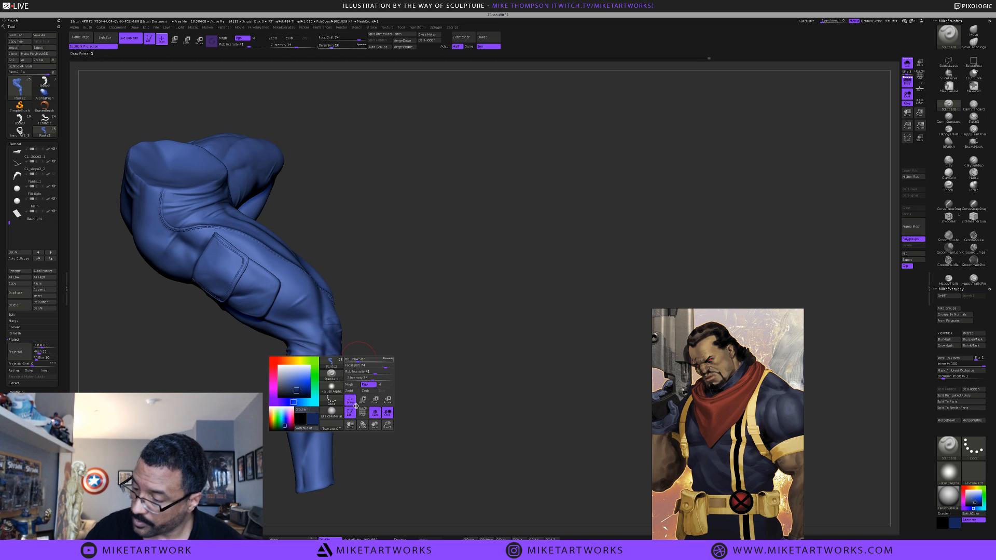
key(space)
click(361, 330)
drag(361, 330, 308, 376)
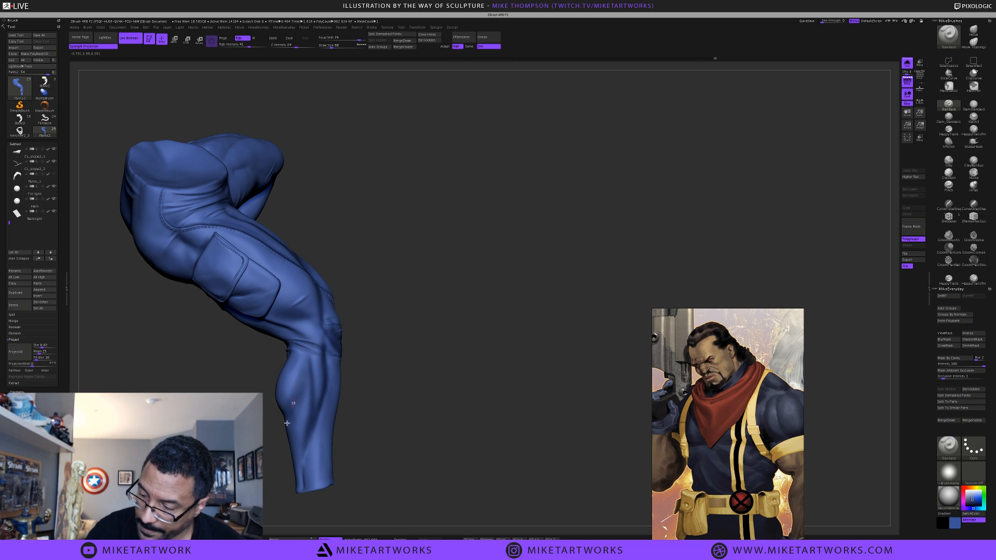
drag(391, 396, 317, 391)
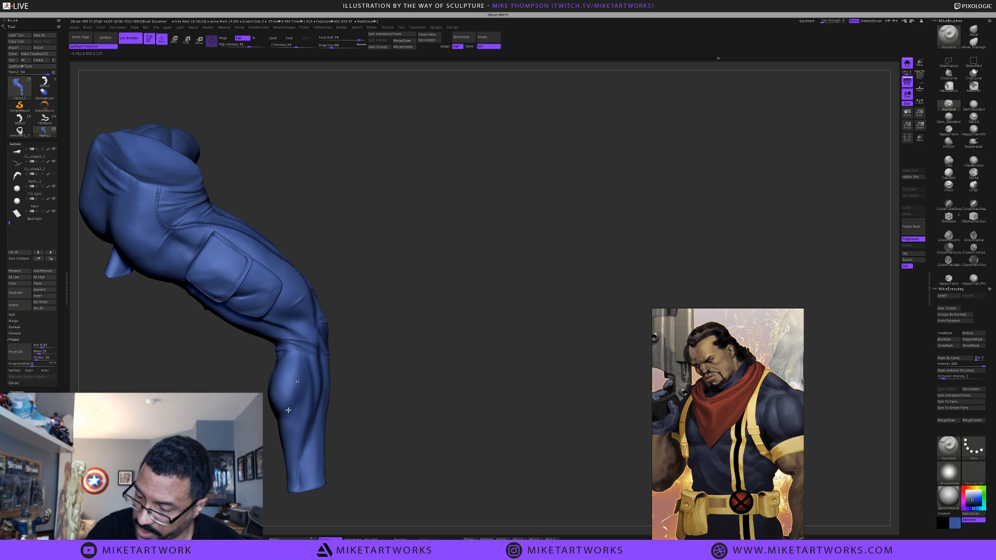
Choose a lighter blue and paint highlights on the outer and rear calf muscles of the standing leg
key(space)
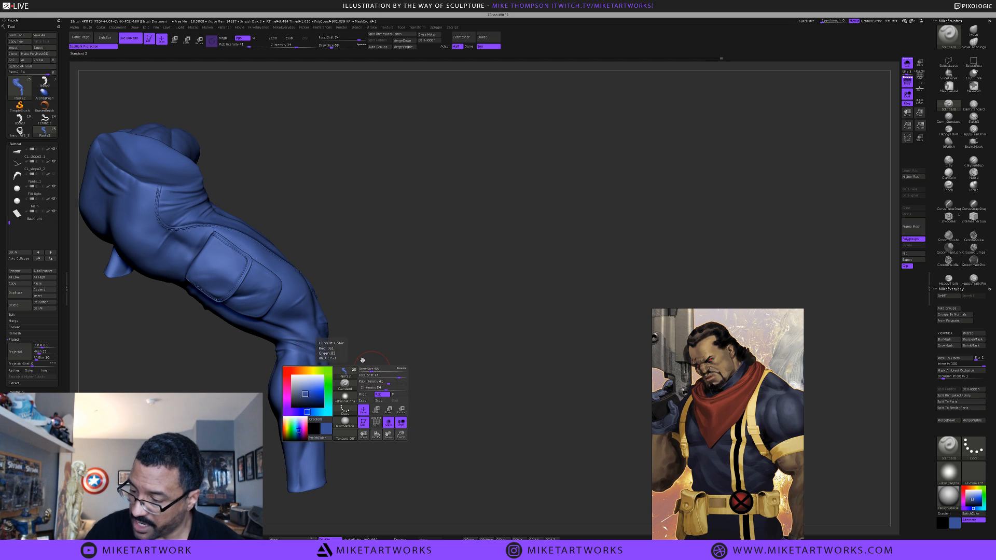
key(space)
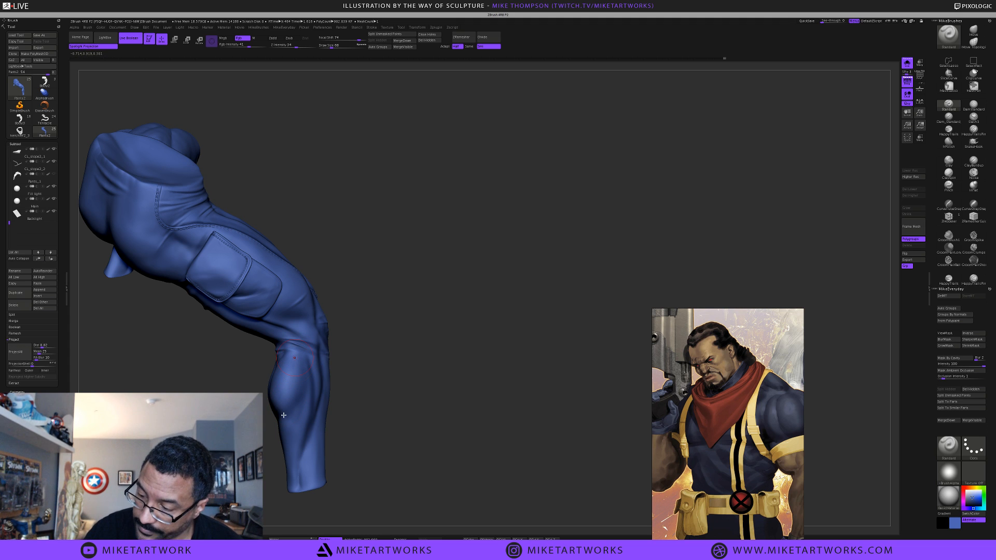
drag(348, 358, 392, 397)
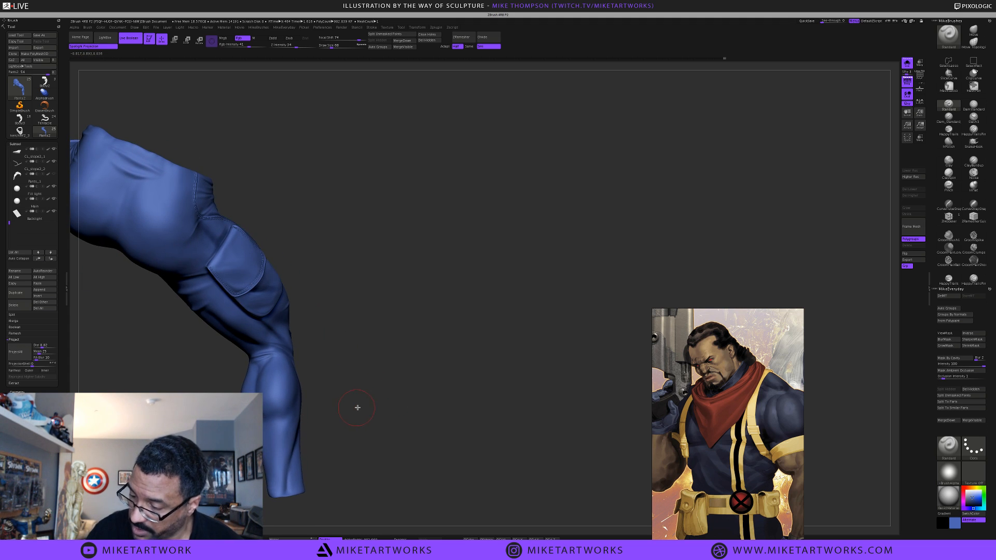
mouse_move(356, 407)
mouse_down()
mouse_move(427, 400)
mouse_move(425, 389)
mouse_move(340, 414)
mouse_up()
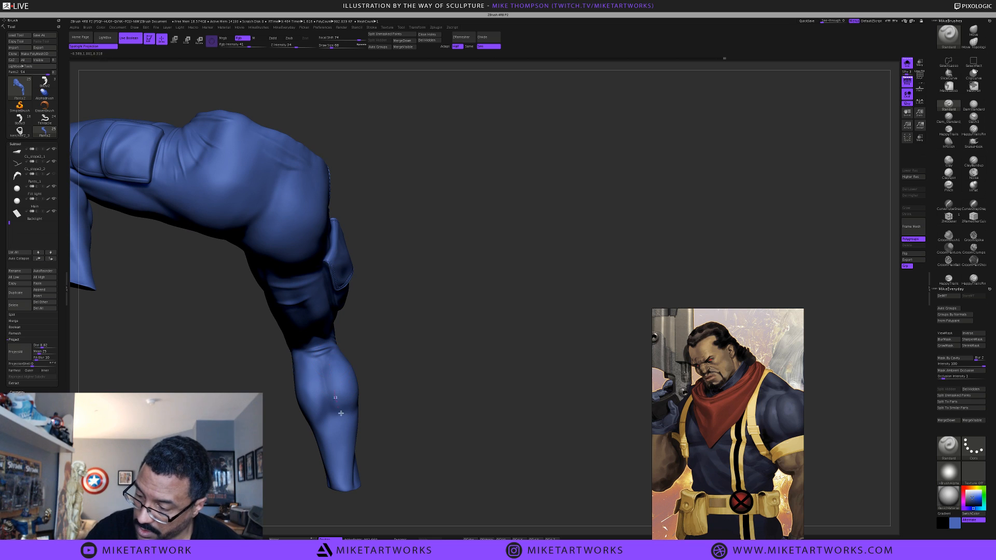
Adjust the brush size and continue the lighter blue highlights on the standing leg's rear calf muscles
right_click(416, 429)
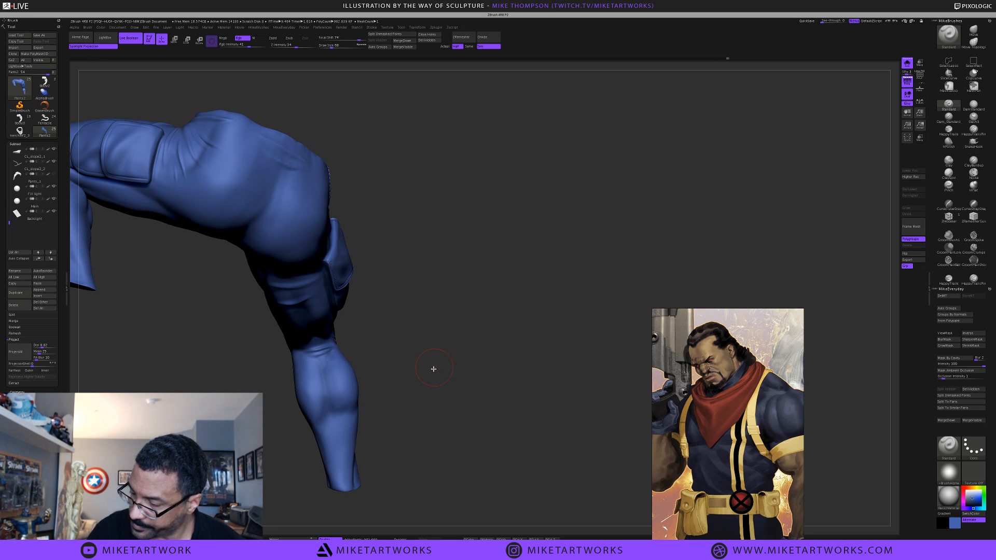
key(s)
drag(434, 368, 411, 362)
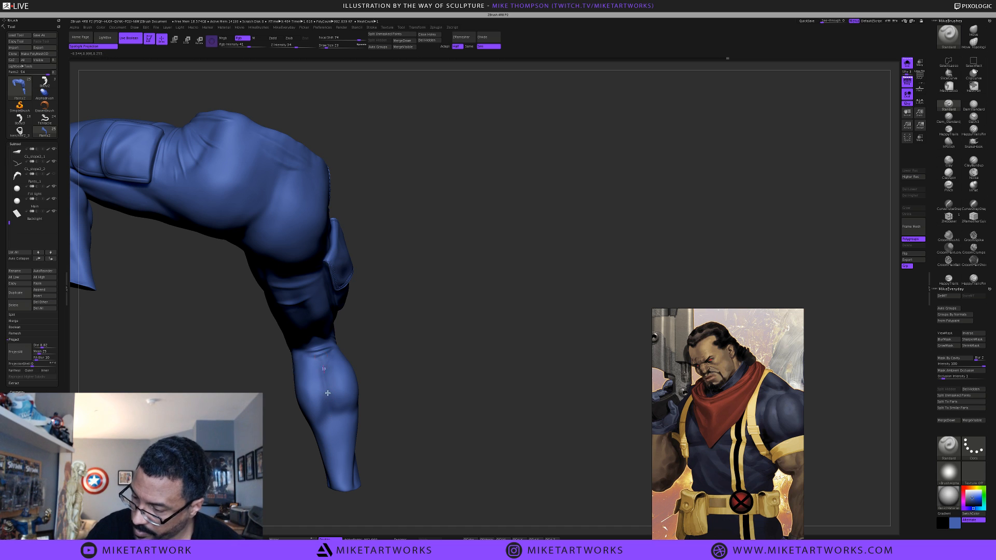
Switch to dark navy and shade the rear of the standing leg's calf and the area behind its knee
right_click(452, 417)
click(409, 476)
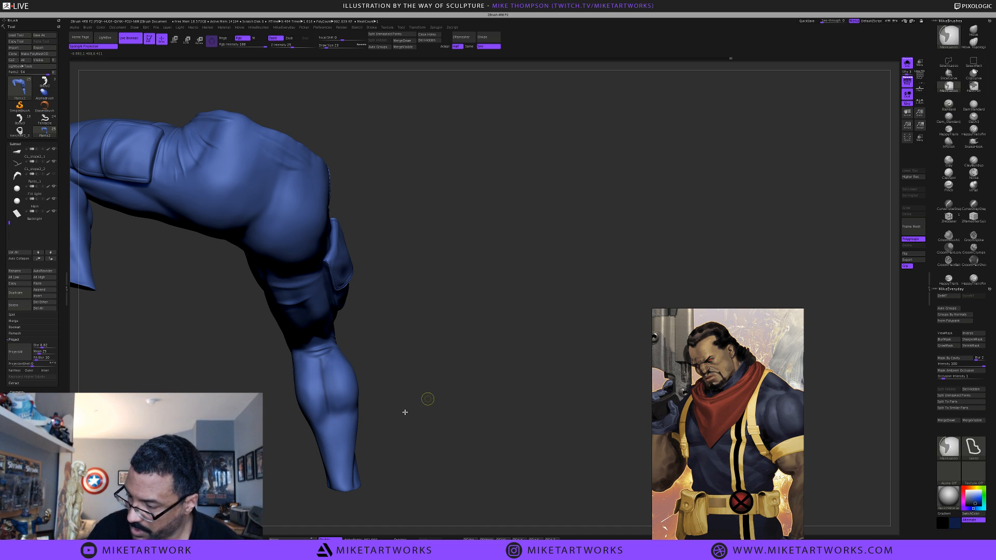
key(s)
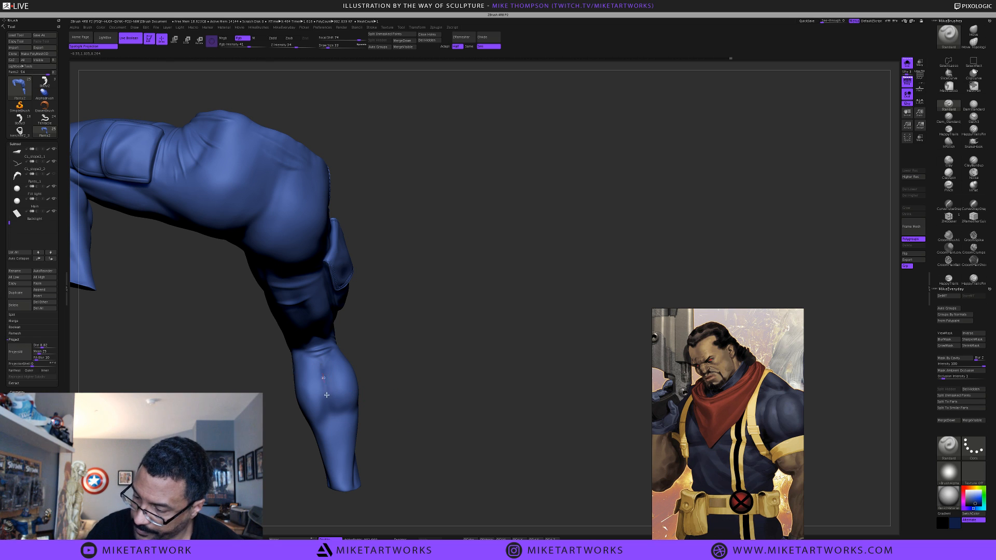
mouse_move(407, 403)
mouse_down()
mouse_move(370, 385)
mouse_move(393, 351)
mouse_move(358, 337)
mouse_up()
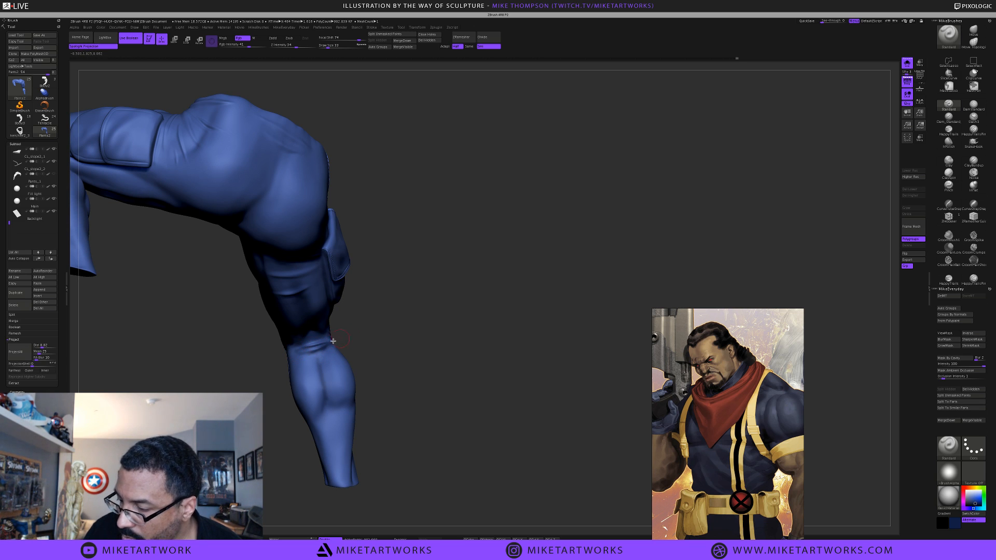
mouse_move(376, 336)
mouse_down()
mouse_move(398, 340)
mouse_move(302, 352)
mouse_up()
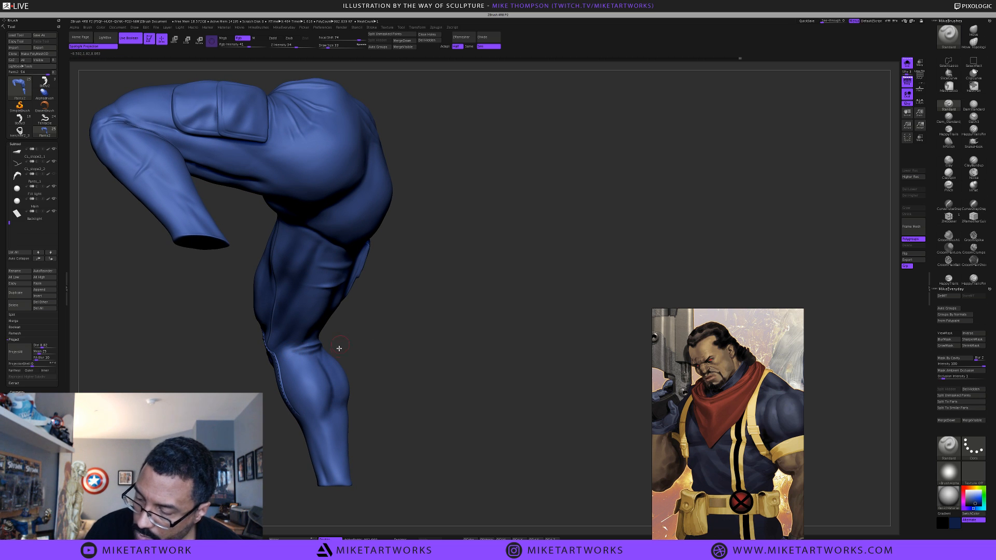
key(shift)
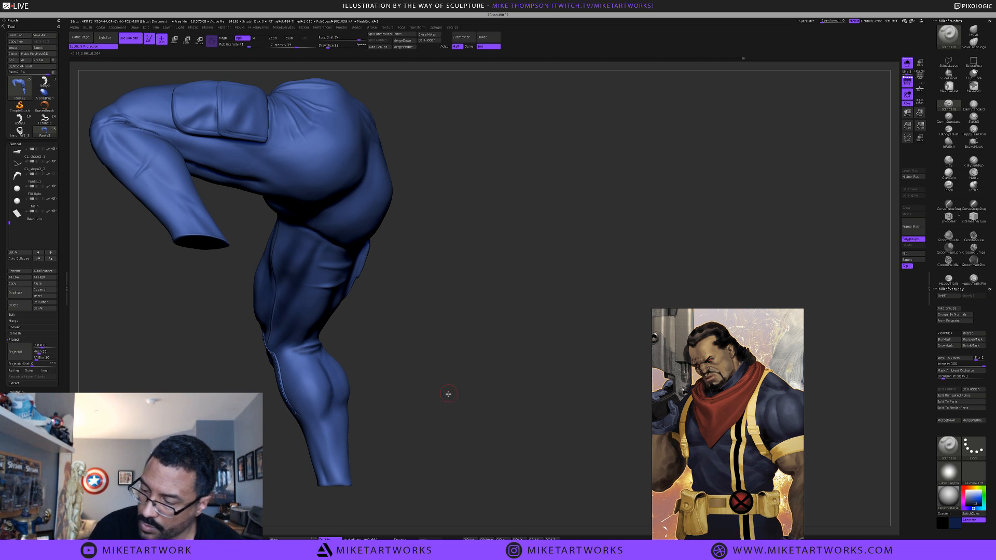
Choose a lighter blue with a larger brush and paint highlights on the outer calf of the standing leg
mouse_move(446, 394)
mouse_down()
mouse_move(431, 396)
mouse_move(433, 413)
mouse_move(431, 369)
mouse_move(520, 385)
mouse_move(521, 424)
mouse_move(502, 418)
mouse_move(509, 412)
mouse_move(503, 426)
mouse_move(484, 389)
mouse_move(478, 404)
mouse_move(509, 420)
mouse_move(484, 403)
mouse_up()
key(s)
key(space)
key(space)
click(485, 412)
key(Return)
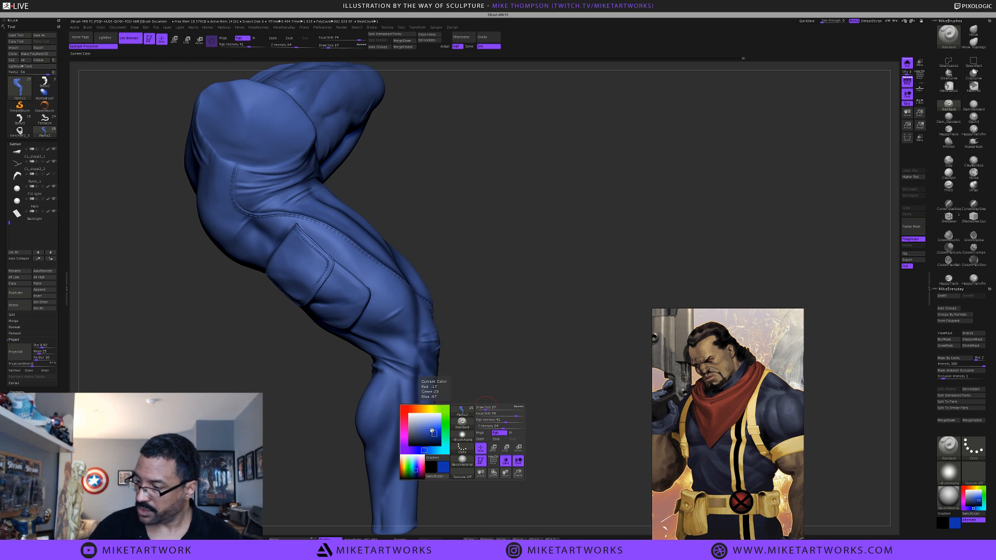
drag(457, 383, 394, 364)
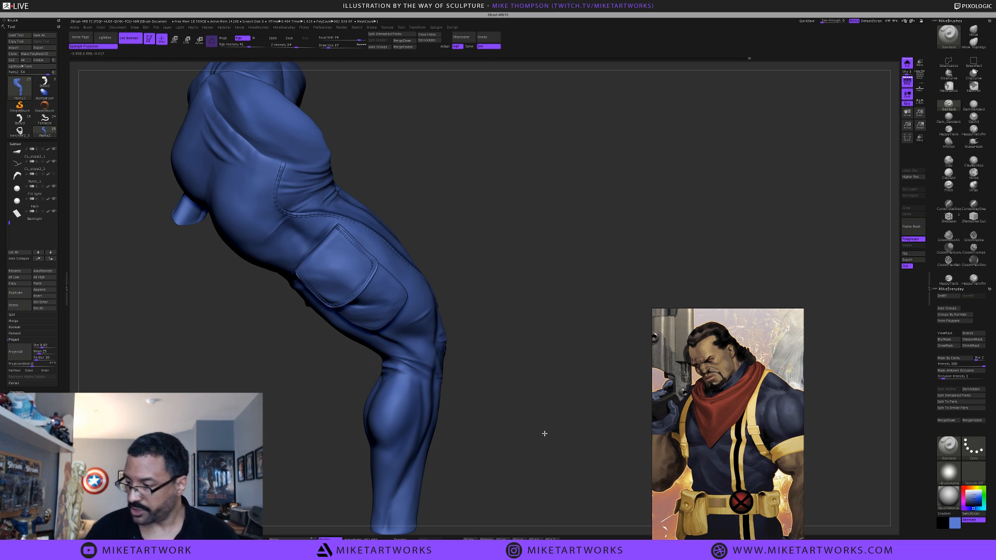
mouse_move(544, 433)
mouse_down()
mouse_move(549, 443)
mouse_move(429, 369)
mouse_move(456, 327)
mouse_move(364, 372)
mouse_up()
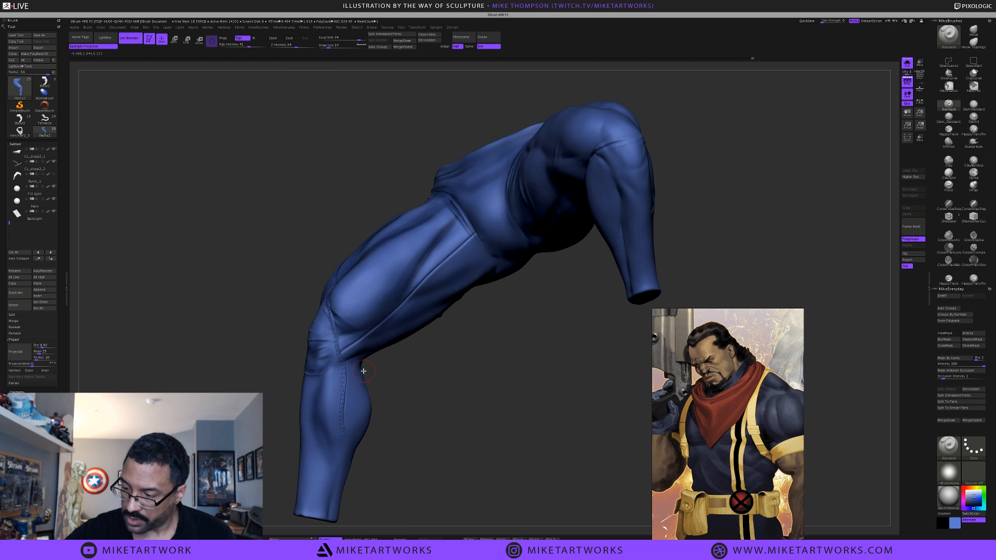
drag(433, 411, 349, 366)
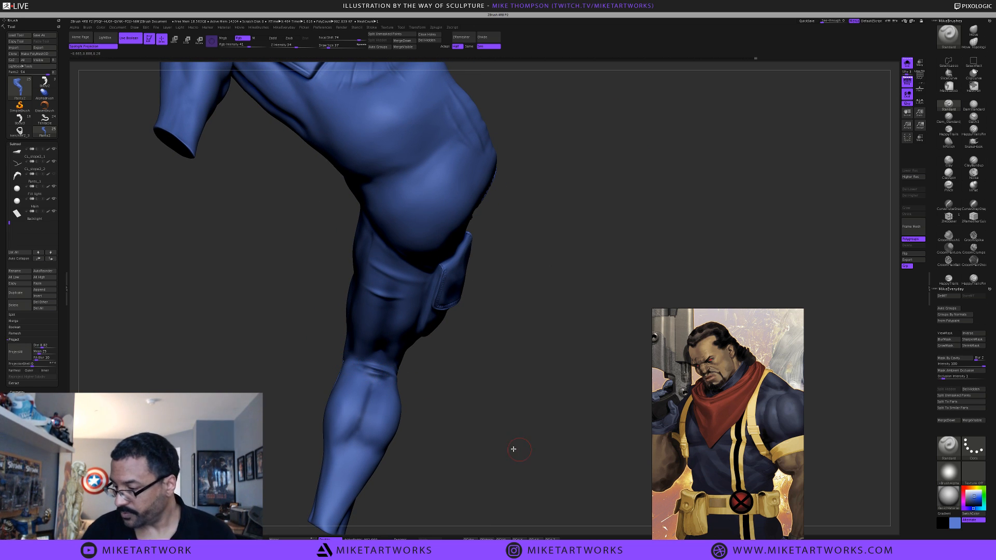
Resize the brush and paint light blue highlights on the fabric folds behind and beside the standing leg's knee
mouse_move(513, 449)
mouse_down()
mouse_move(455, 423)
mouse_move(467, 416)
mouse_move(461, 406)
mouse_up()
key(s)
key(s)
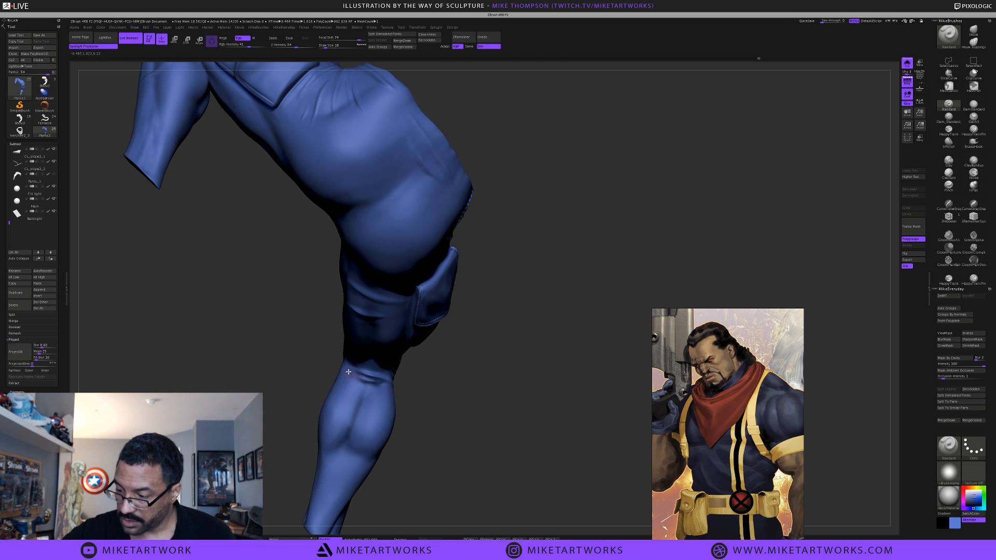
drag(340, 364, 434, 365)
mouse_move(487, 408)
mouse_down()
mouse_move(482, 432)
mouse_move(491, 425)
mouse_move(476, 382)
mouse_move(446, 419)
mouse_up()
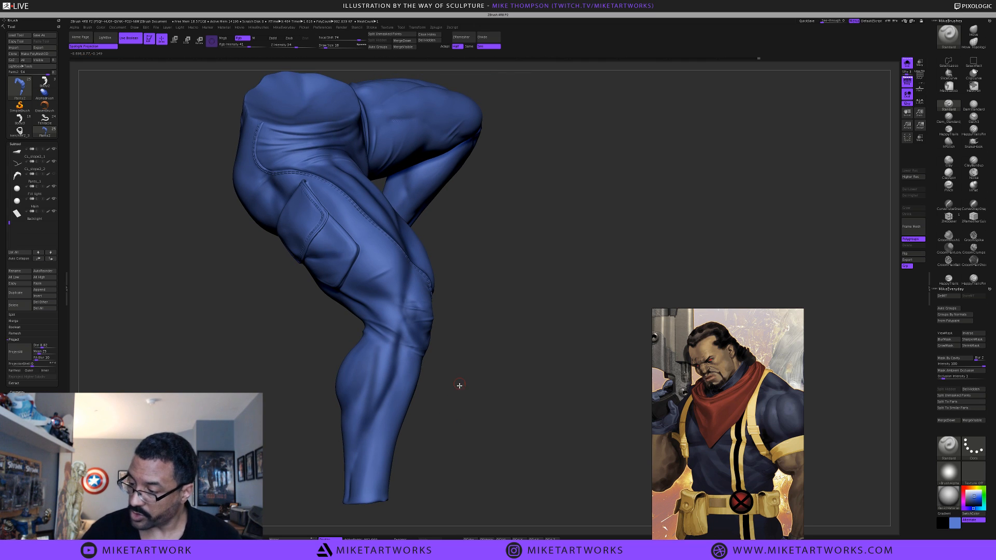
drag(459, 385, 393, 342)
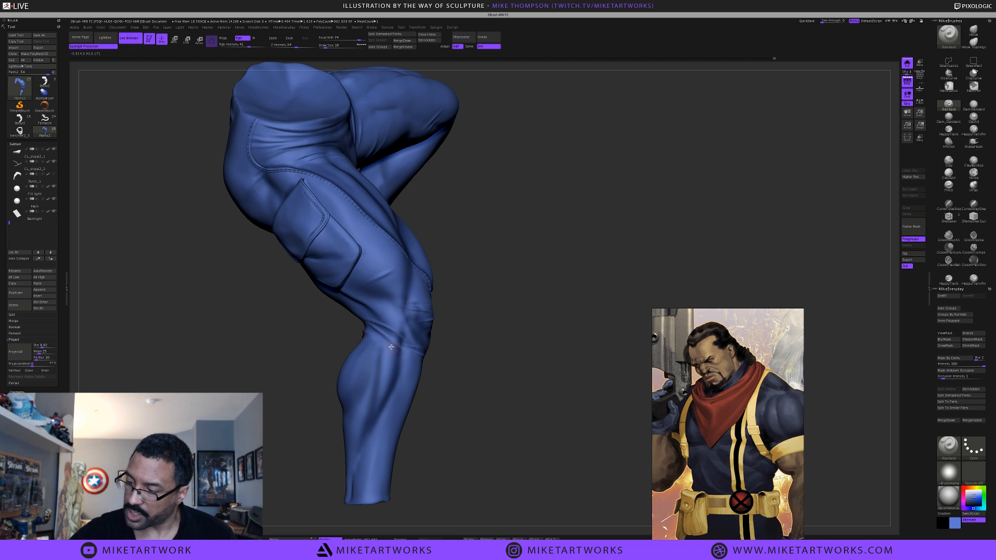
Choose a dark navy and deepen the shading in the folds on the outer side and rear of the knee
drag(478, 348, 492, 403)
key(space)
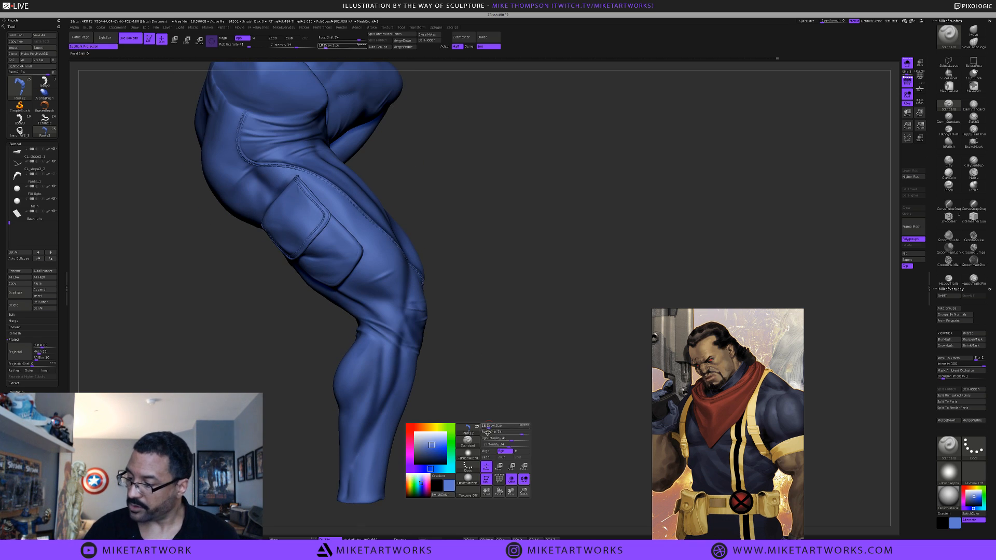
click(435, 456)
drag(484, 333, 363, 326)
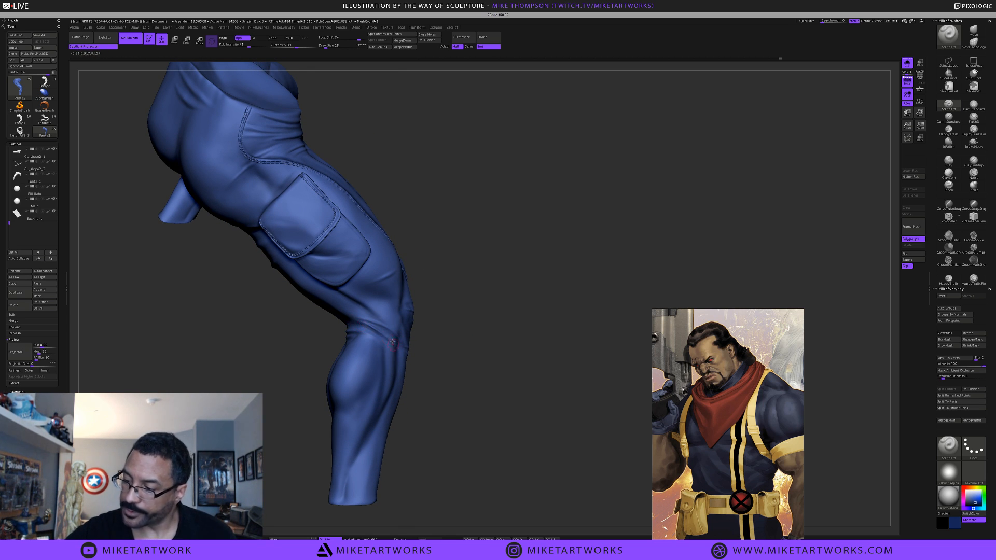
drag(445, 341, 368, 324)
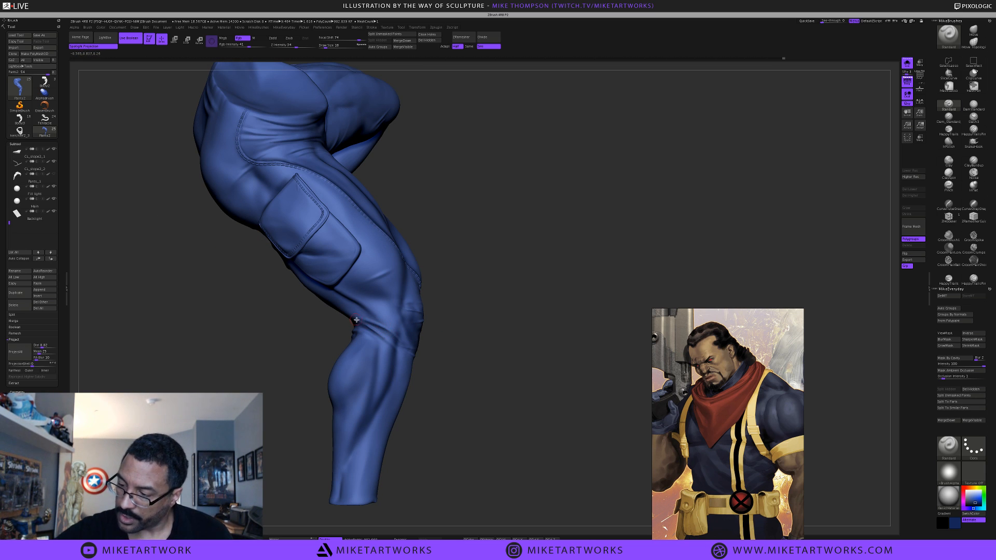
Switch back to light blue and highlight the raised folds on the outer knee and just below it
drag(473, 384, 469, 398)
key(space)
drag(407, 431, 383, 312)
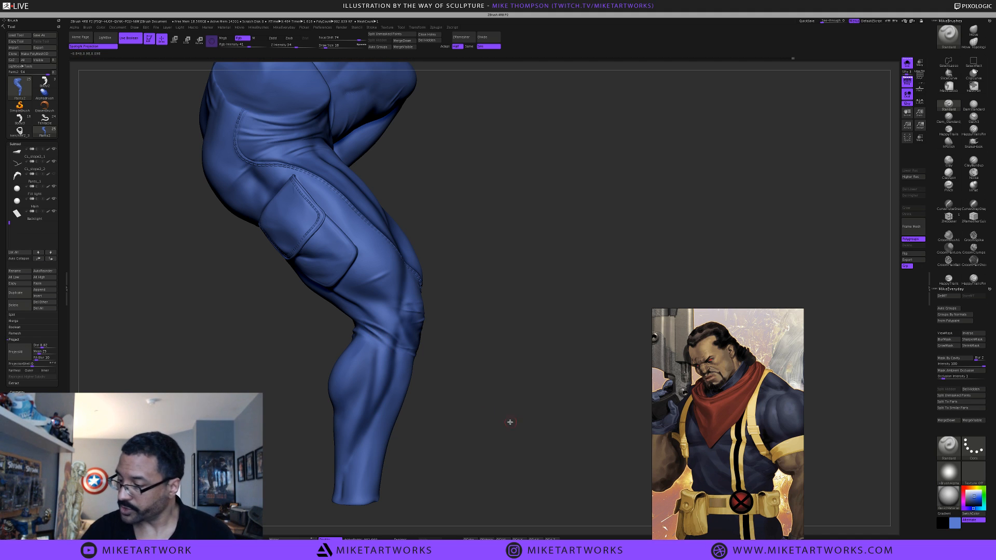
drag(509, 422, 402, 346)
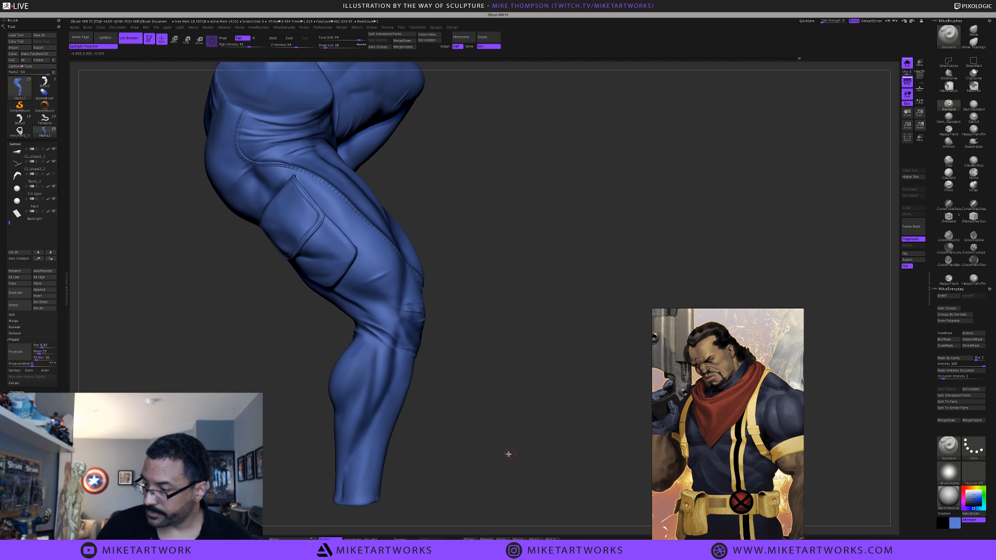
mouse_move(507, 454)
alt+mouse_down()
mouse_move(515, 443)
mouse_move(502, 457)
mouse_move(511, 456)
alt+mouse_up()
key(space)
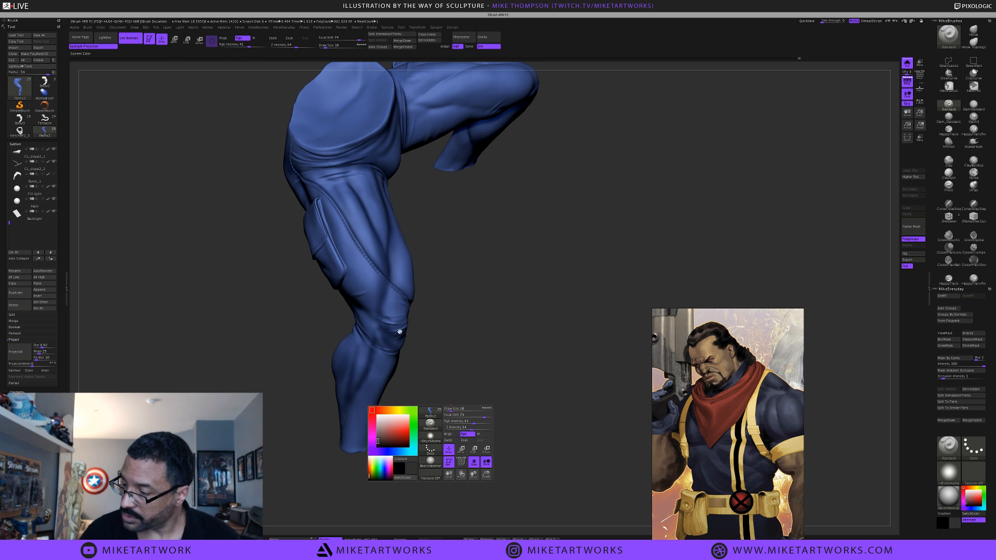
key(s)
click(475, 378)
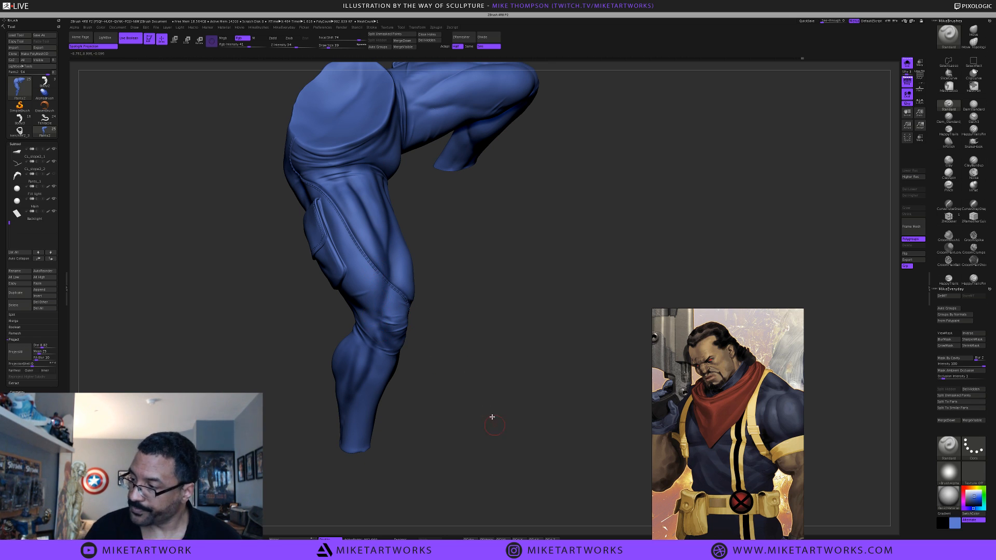
Turn off Solo mode to show the whole figure, and hide the light spheres, backlight plane and thin curved piece
drag(492, 417, 526, 429)
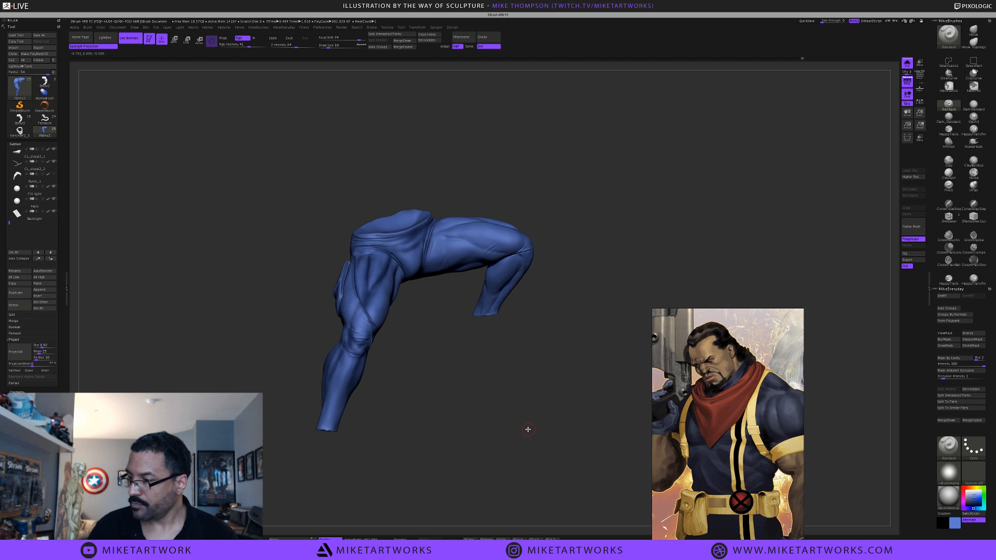
click(907, 64)
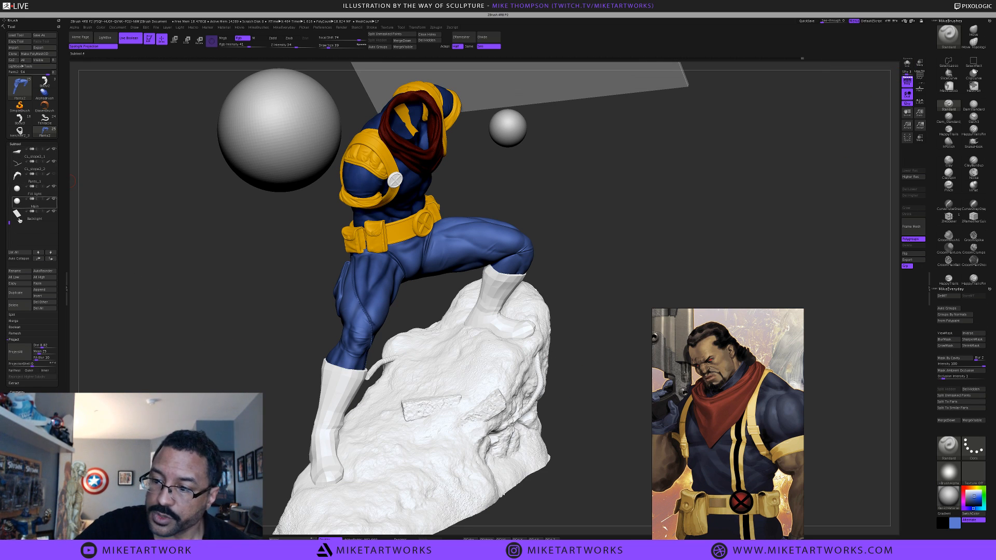
scroll(8, 222, up, 1)
scroll(8, 222, down, 2)
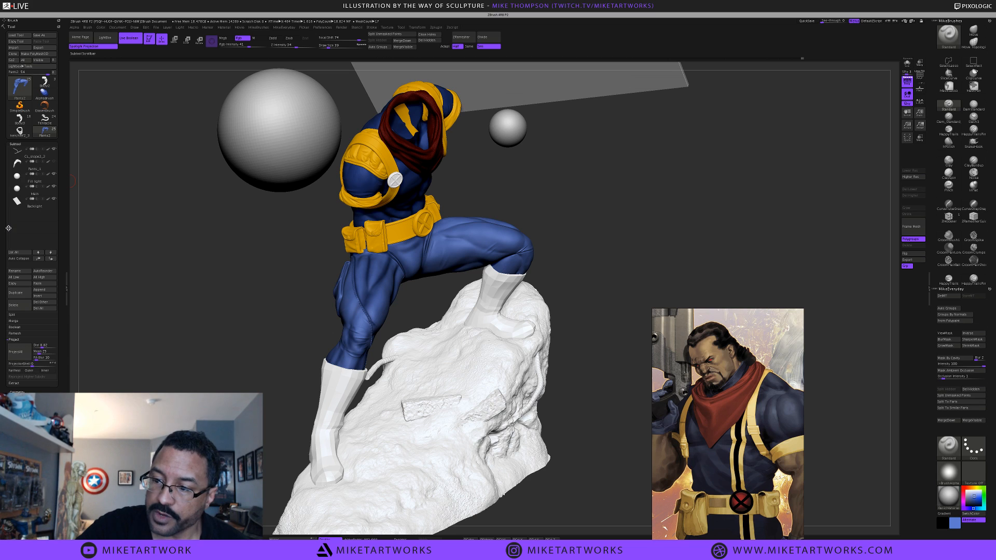
click(54, 175)
click(54, 199)
click(54, 174)
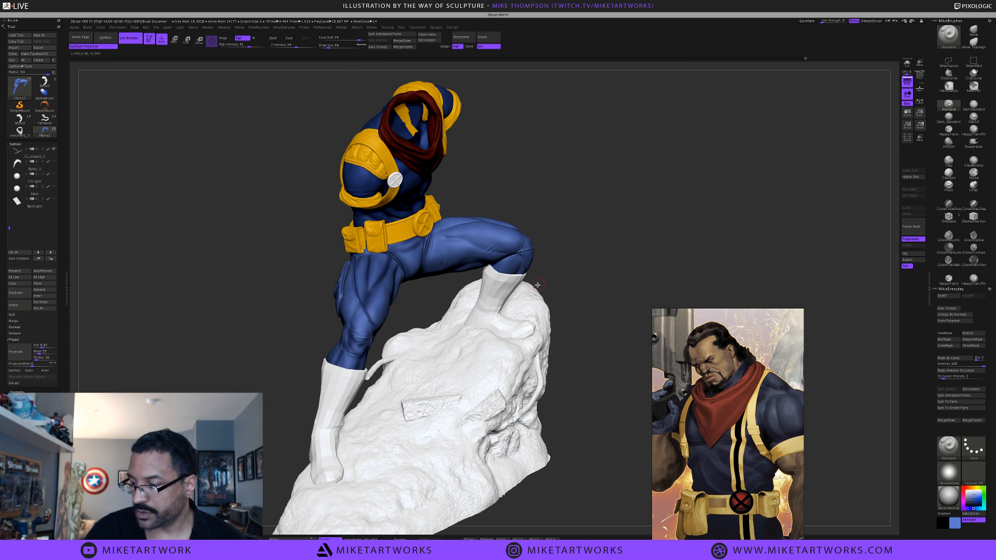
click(54, 149)
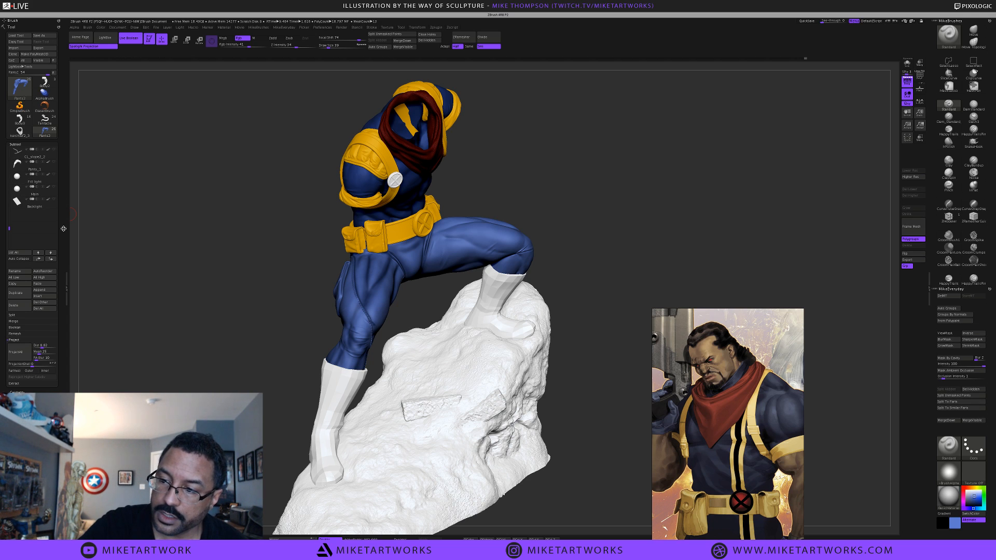
Hide the rock base and the loose blocks beneath the character
drag(8, 228, 8, 211)
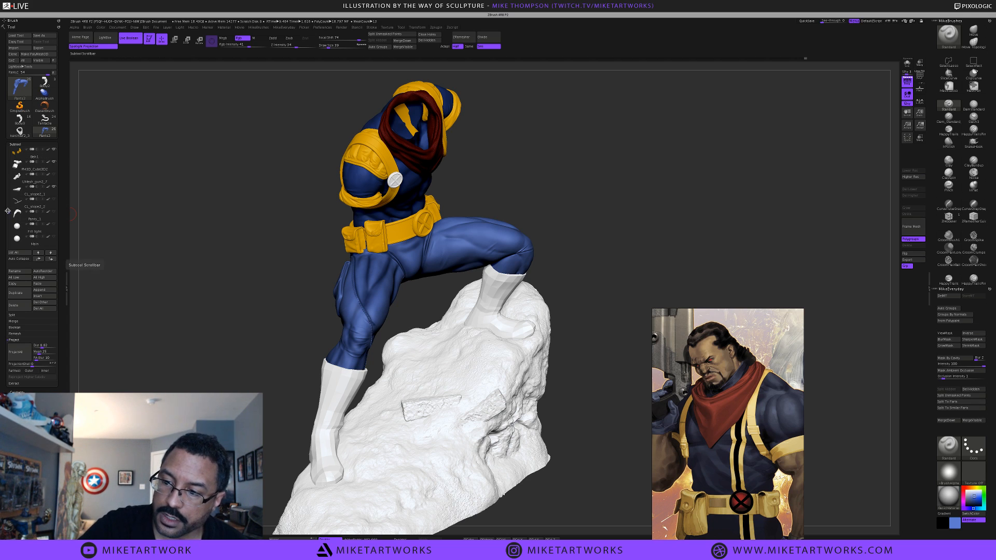
click(54, 186)
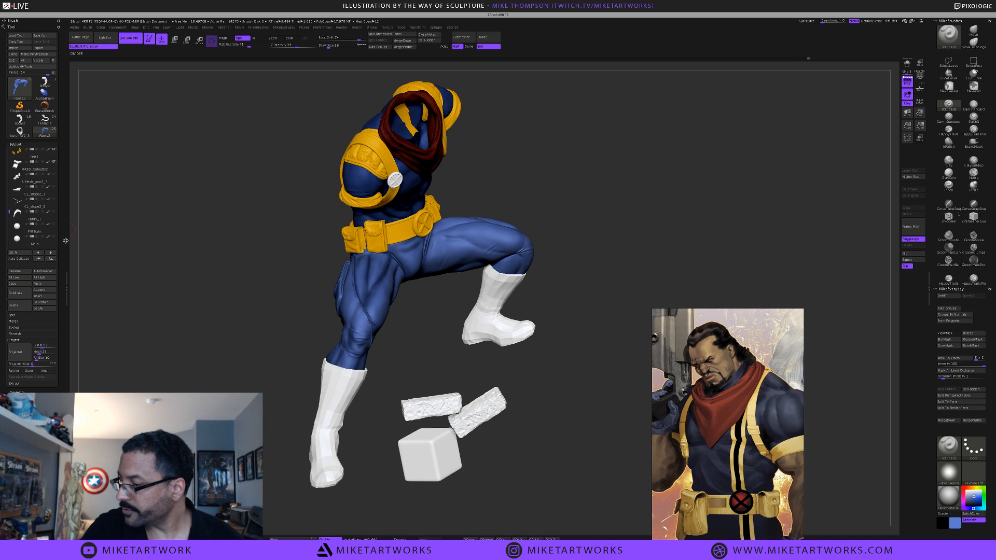
mouse_move(55, 179)
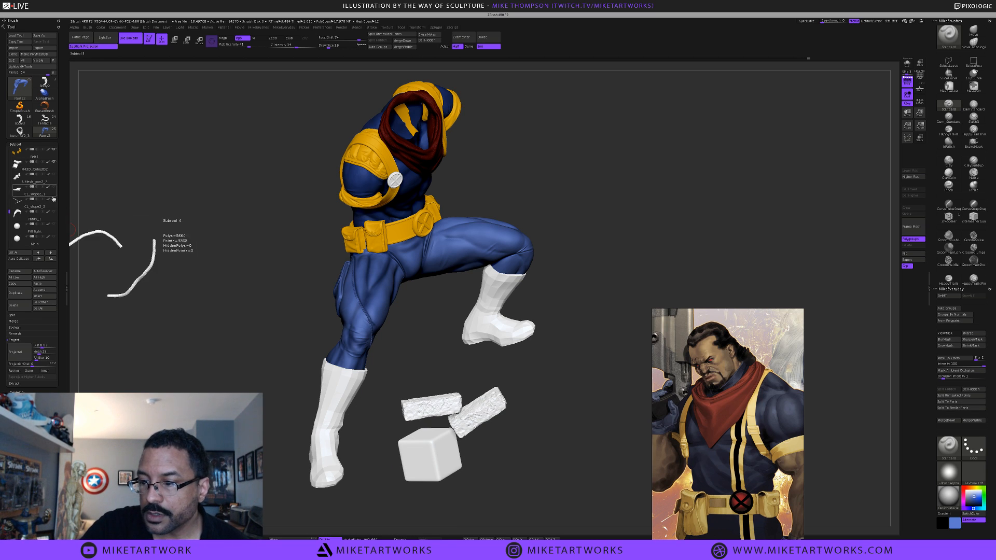
click(54, 162)
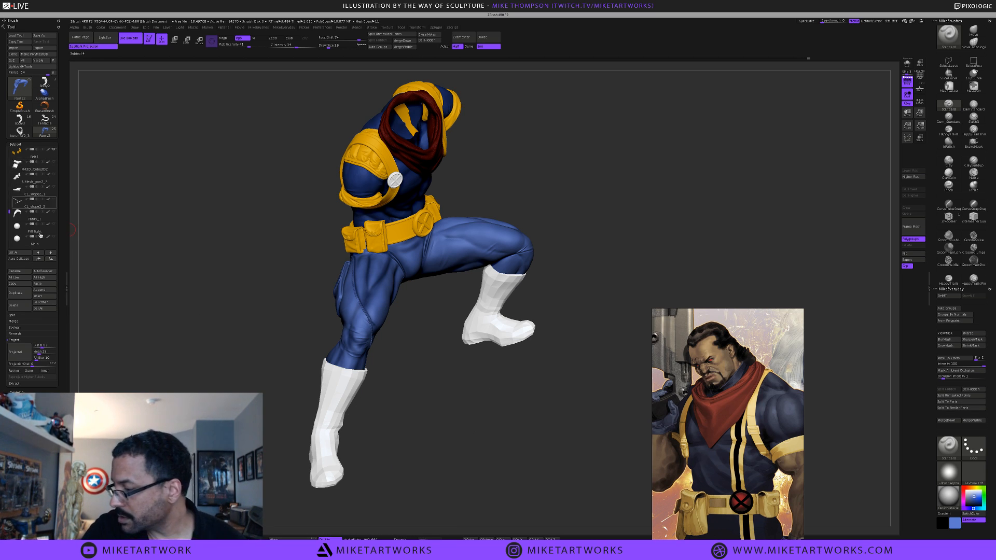
Make the white boots the active subtool and pick the belt's yellow-orange as the paint colour
alt+click(507, 346)
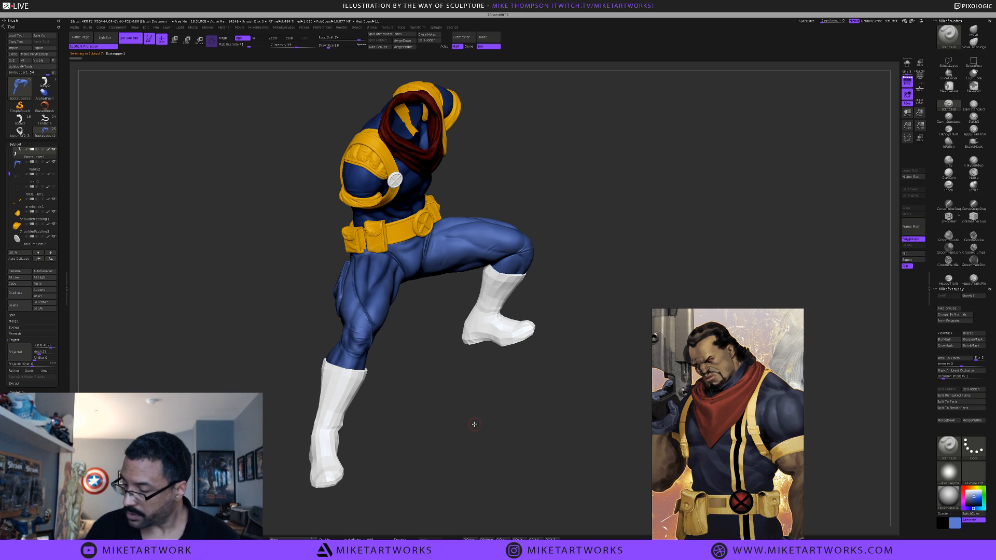
key(space)
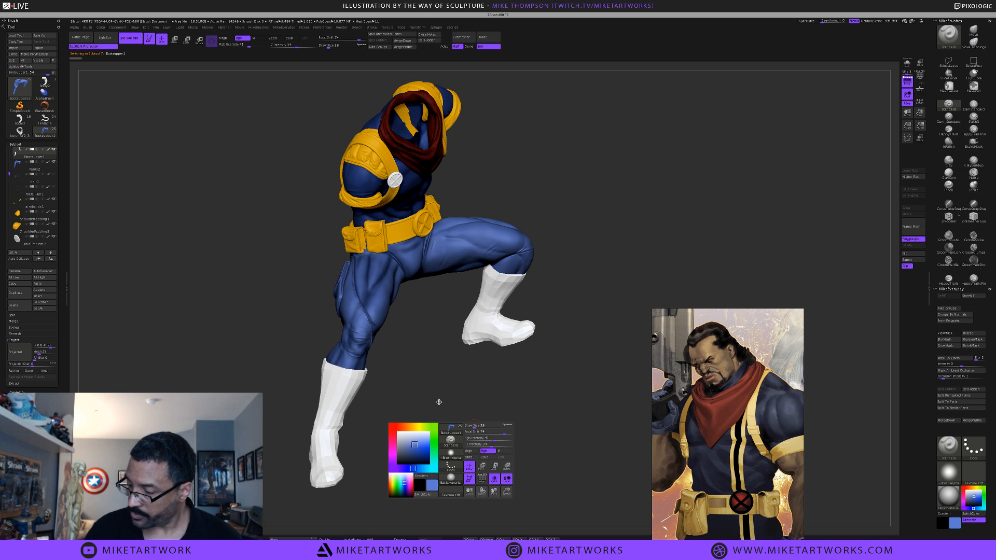
drag(418, 436, 403, 225)
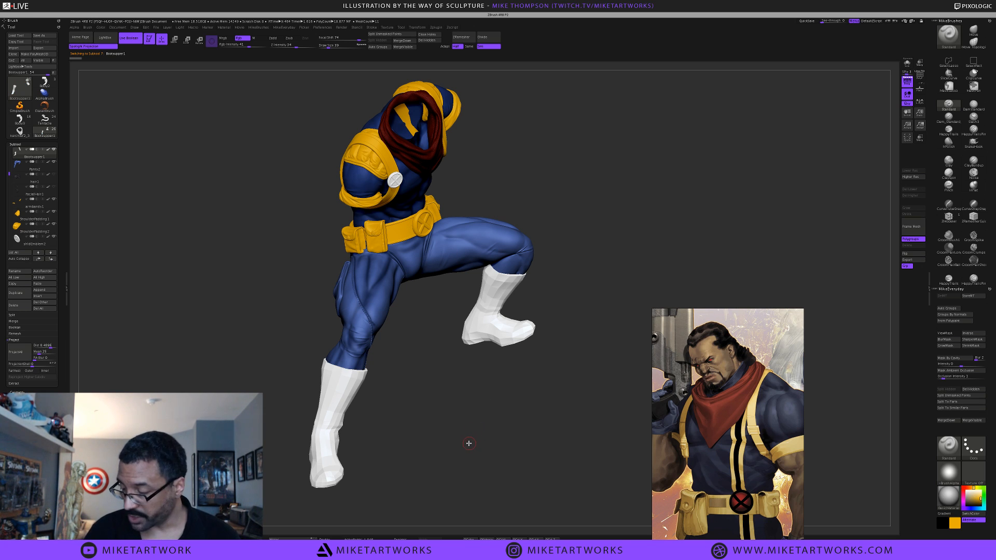
Set the RGB intensity to 100 and fill the whole boots subtool with the yellow-orange colour
key(d)
mouse_move(471, 444)
mouse_down()
mouse_move(478, 436)
mouse_move(460, 429)
mouse_up()
key(shift+d)
key(space)
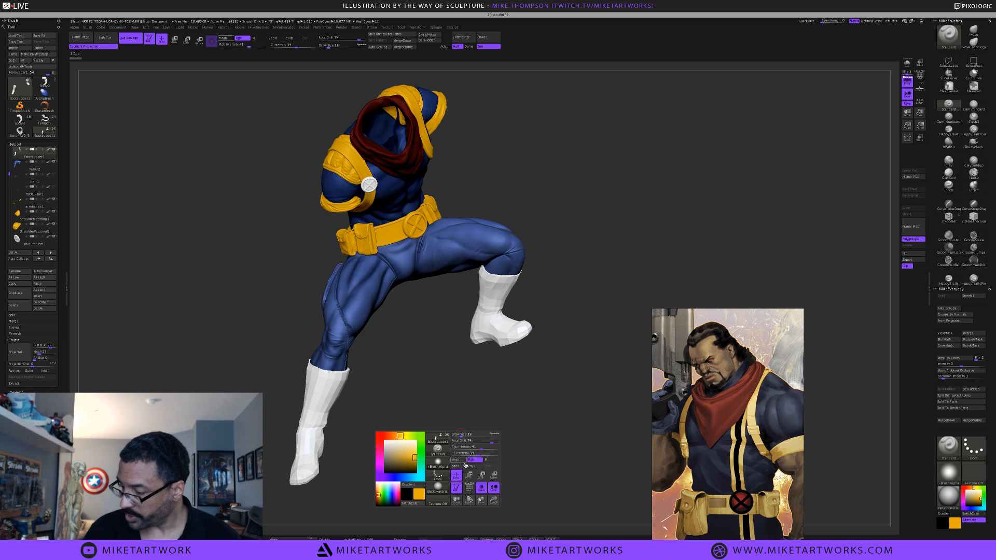
click(493, 460)
click(470, 460)
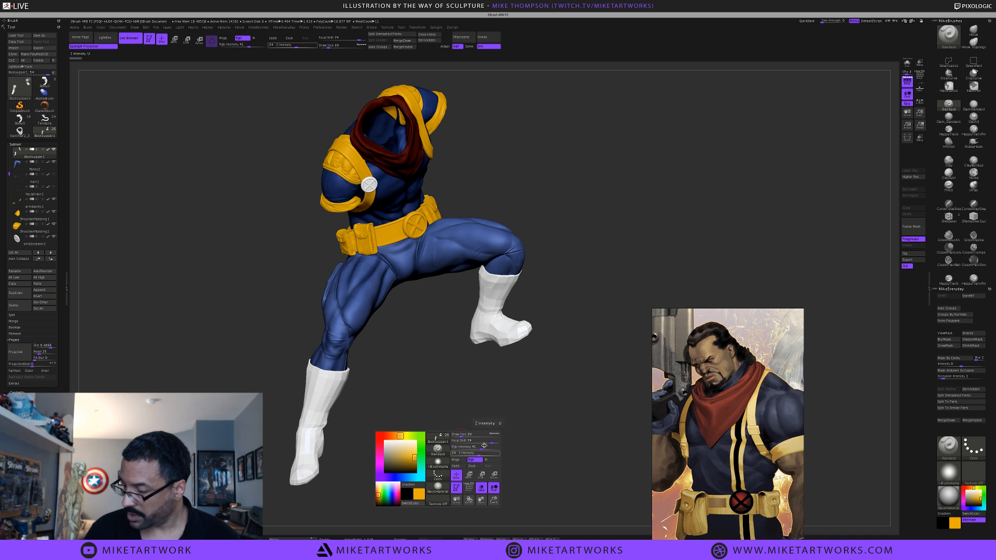
key(space)
click(228, 164)
drag(247, 174, 264, 174)
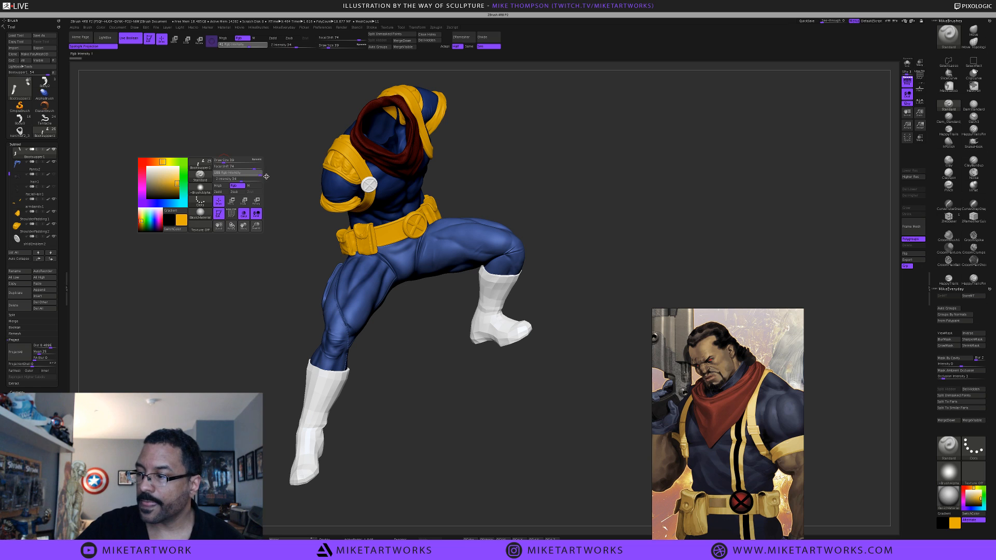
click(101, 27)
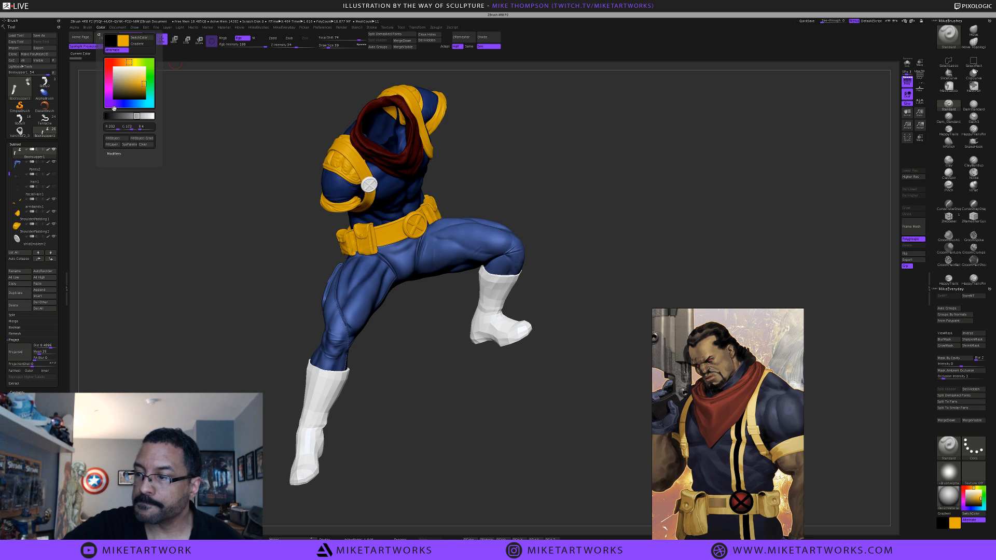
click(117, 142)
Check the boots in Solo mode, make the pants the active subtool and hide the boots
mouse_move(475, 473)
mouse_down()
mouse_move(486, 456)
mouse_move(507, 468)
mouse_move(493, 460)
mouse_move(518, 435)
mouse_move(561, 445)
mouse_move(512, 431)
mouse_up()
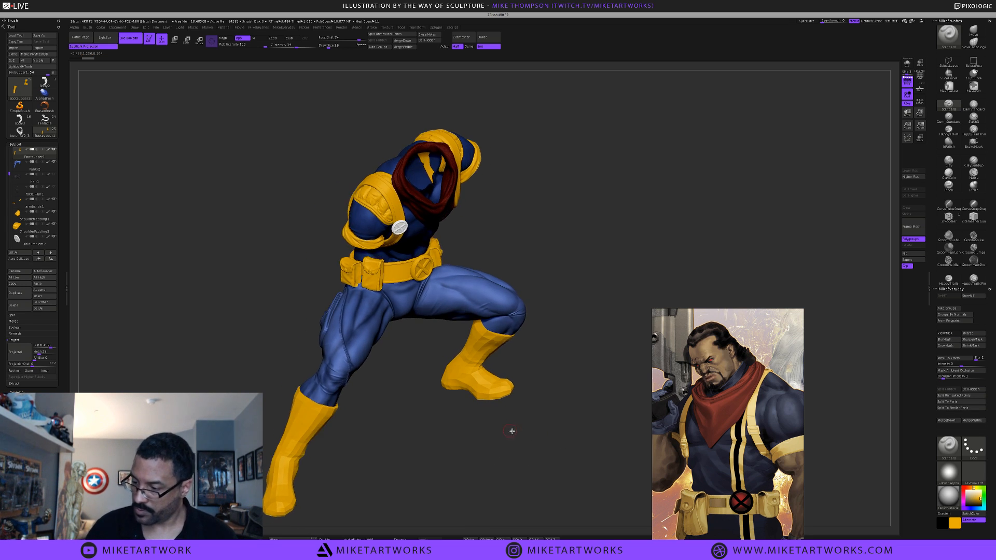
click(906, 64)
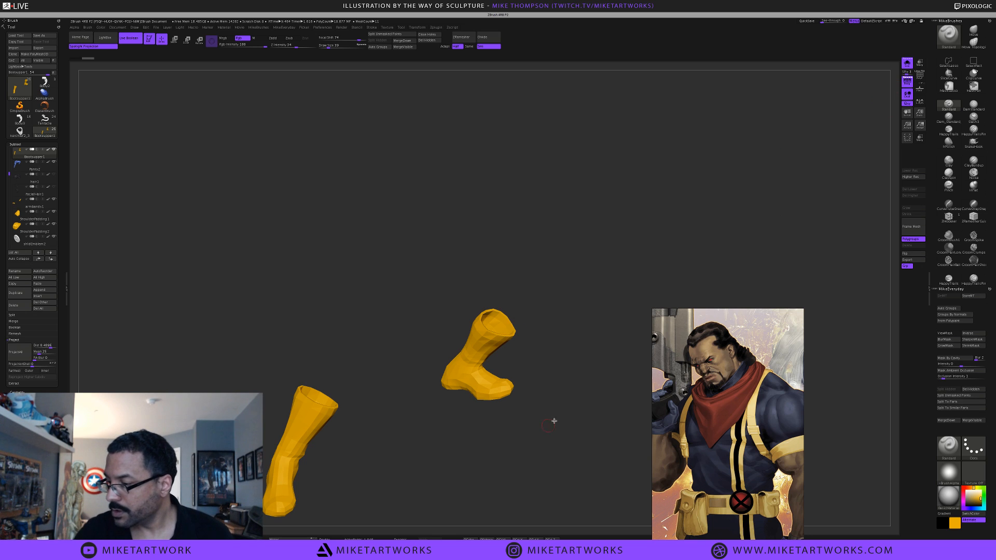
click(906, 63)
key(n)
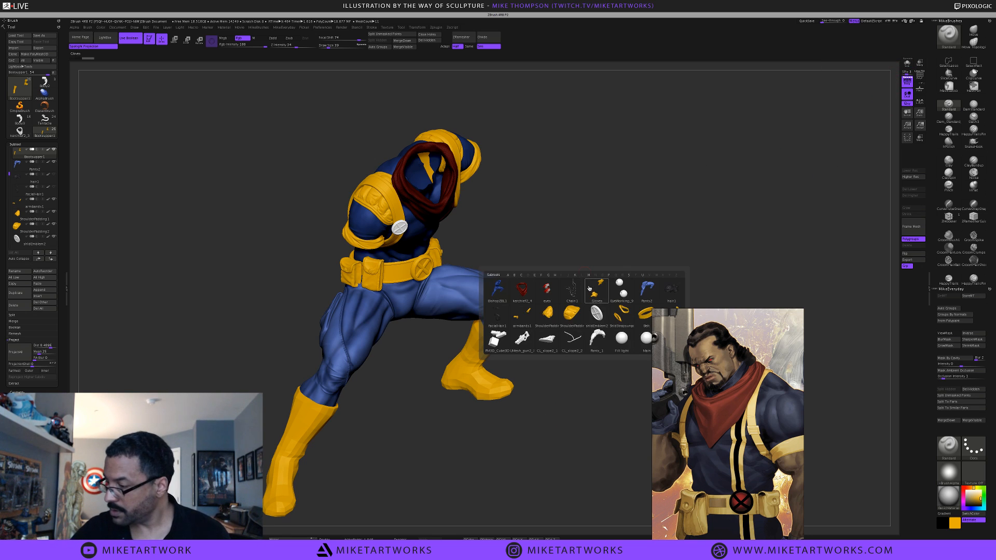
click(646, 289)
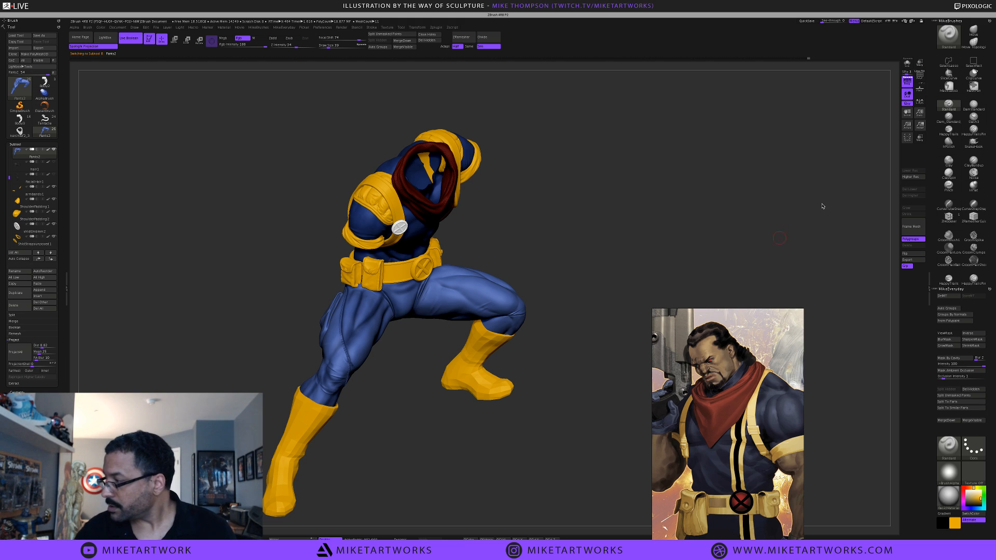
drag(9, 179, 61, 156)
click(54, 187)
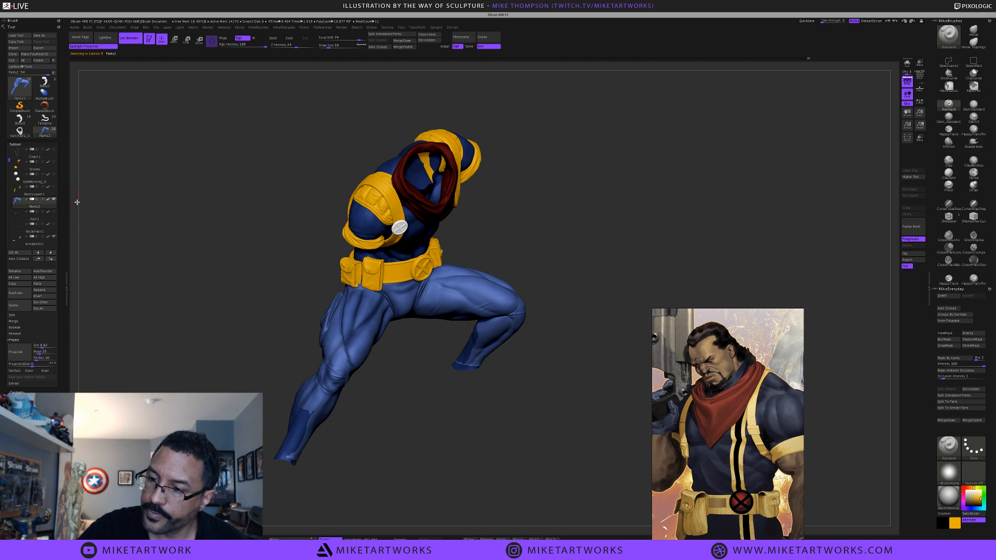
Hide the belt strap, armbands, shoulder pads, harness straps and the round X emblem on the chest
mouse_move(484, 385)
mouse_down()
mouse_move(567, 412)
mouse_move(552, 296)
mouse_move(570, 367)
mouse_up()
alt+drag(566, 282, 570, 368)
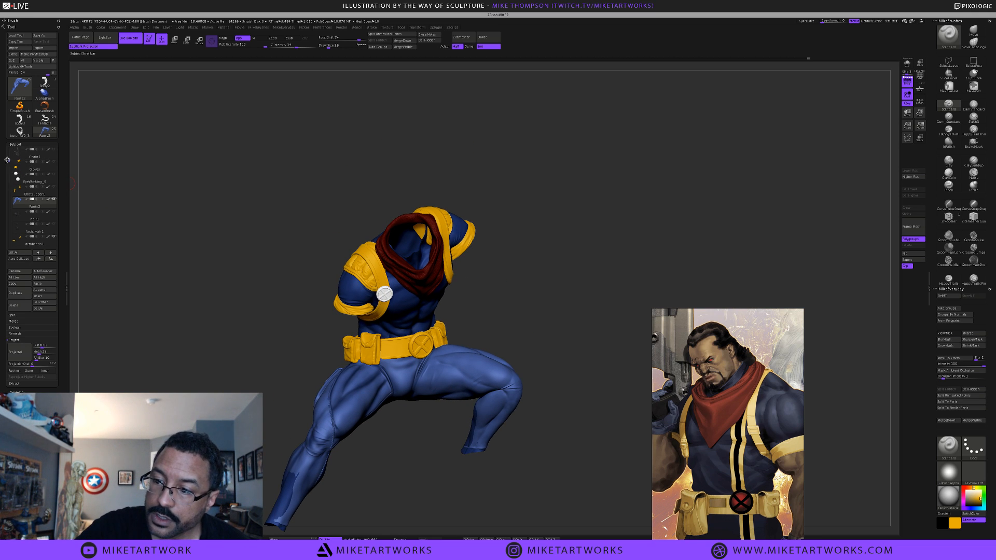
scroll(8, 150, down, 1)
scroll(8, 150, up, 1)
drag(7, 157, 9, 177)
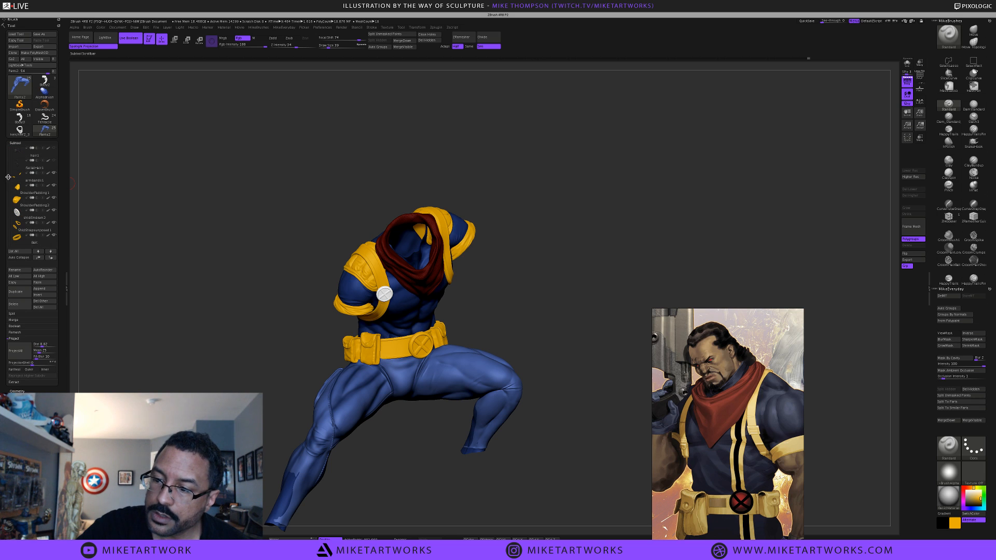
mouse_move(55, 236)
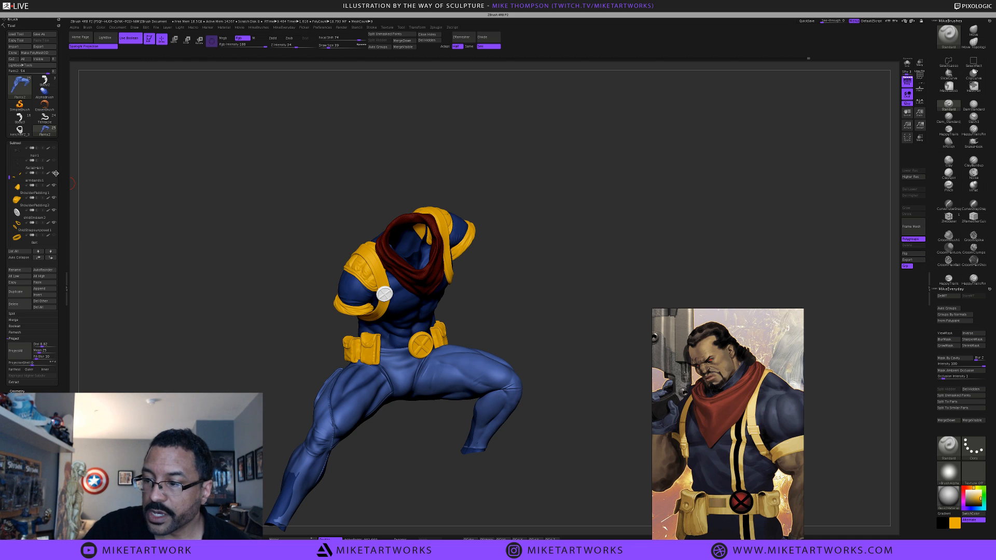
mouse_move(56, 174)
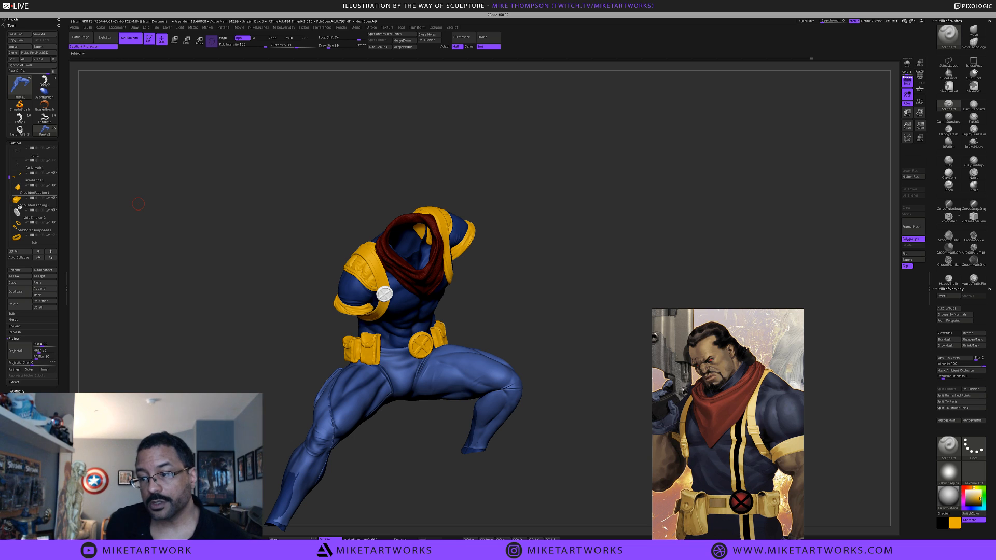
click(54, 185)
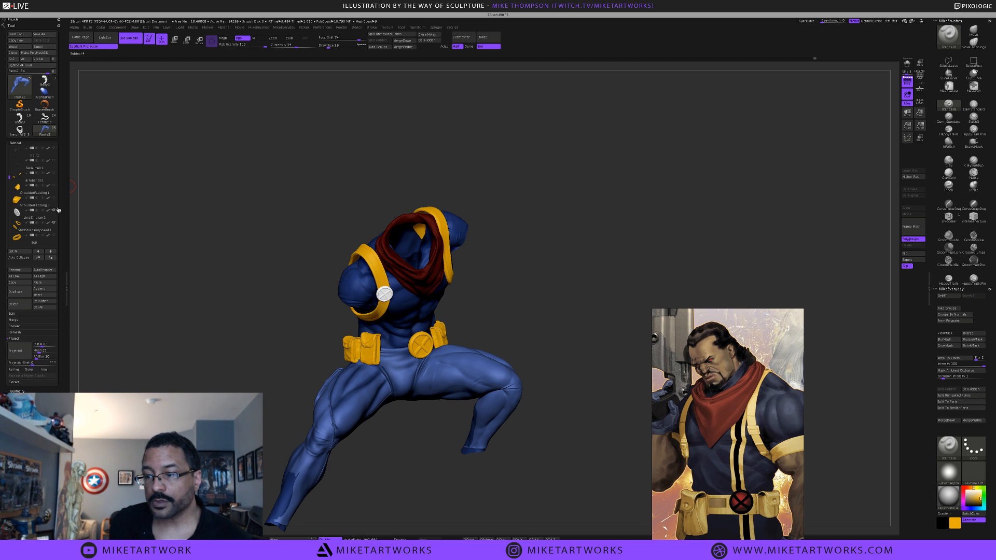
click(55, 224)
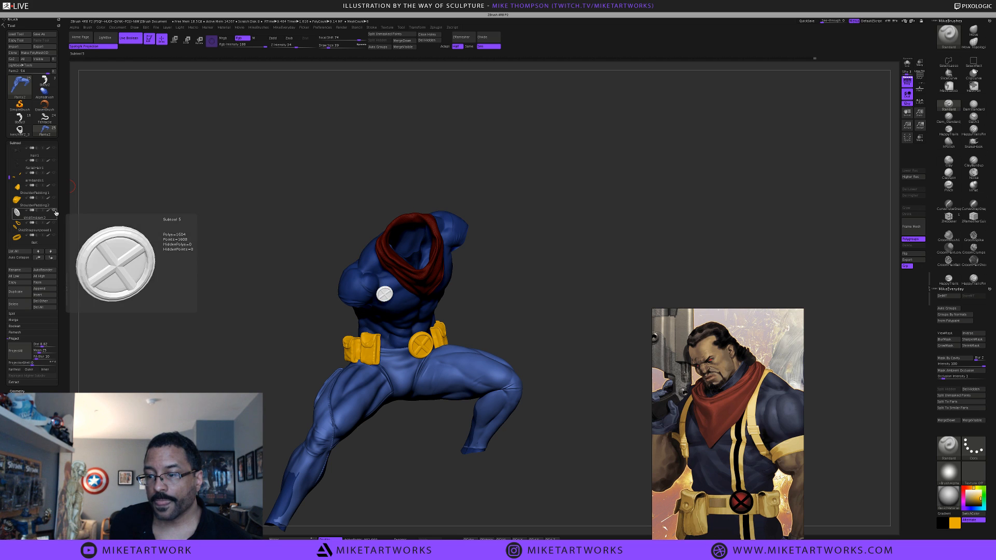
Find the belt pouches and X buckle in the subtool list and hide them
scroll(13, 182, up, 5)
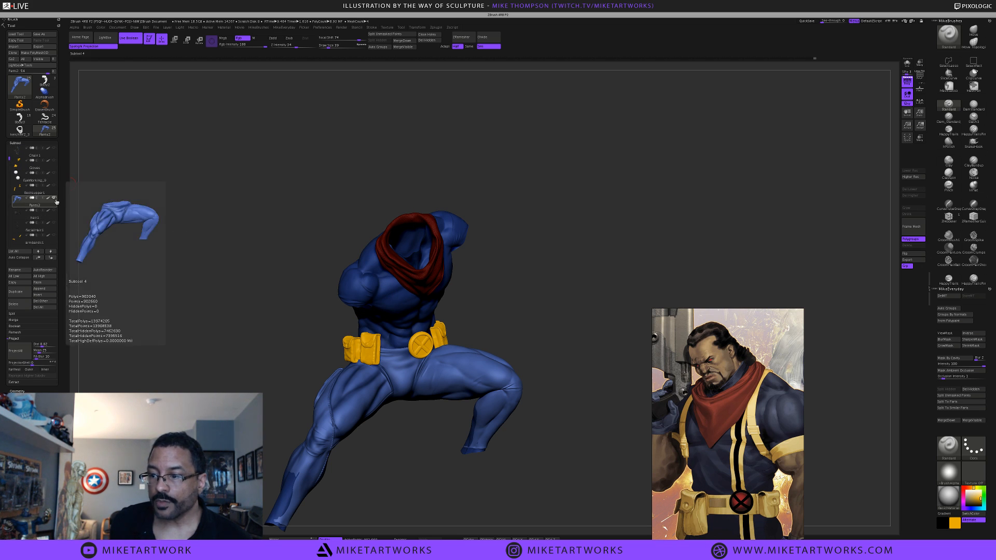
scroll(8, 155, up, 1)
scroll(7, 155, up, 2)
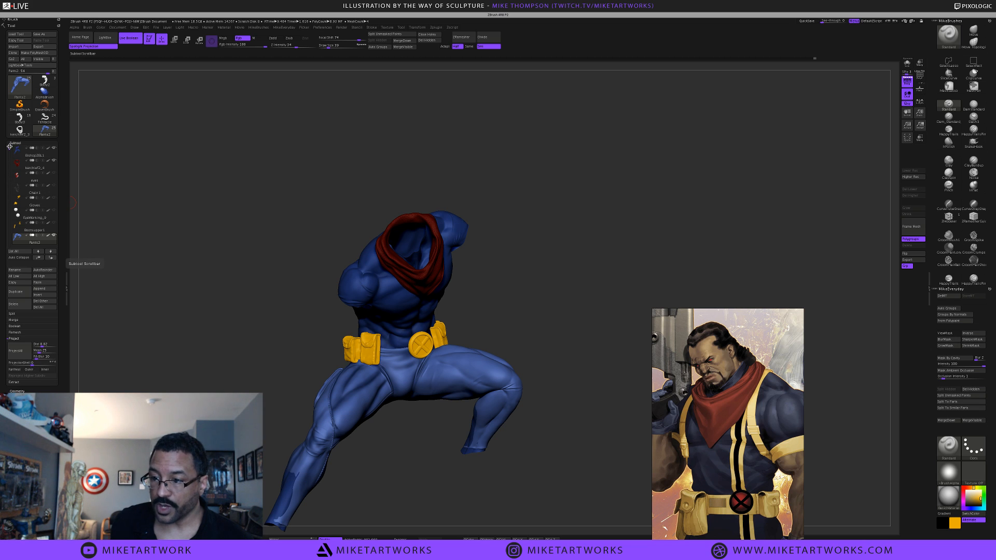
scroll(9, 147, down, 6)
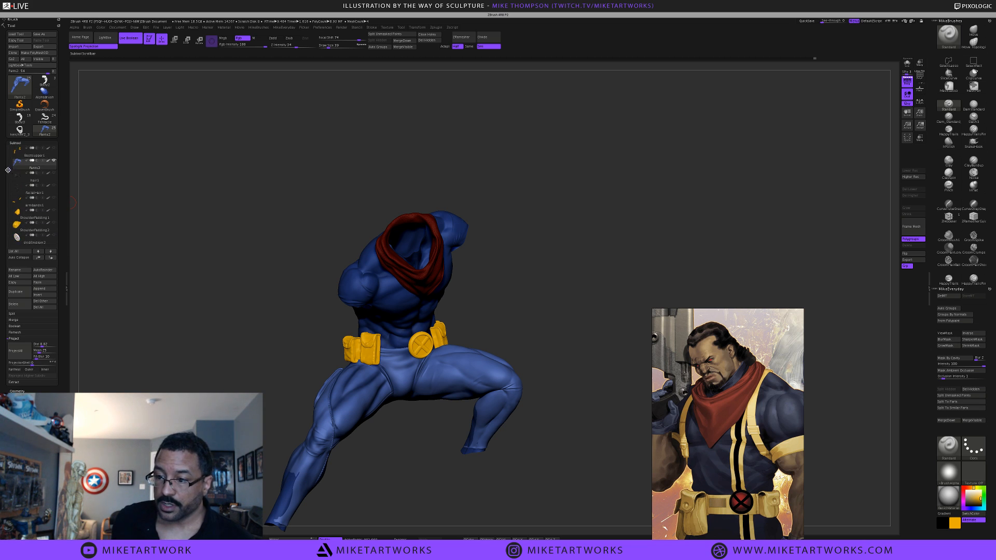
drag(8, 170, 9, 196)
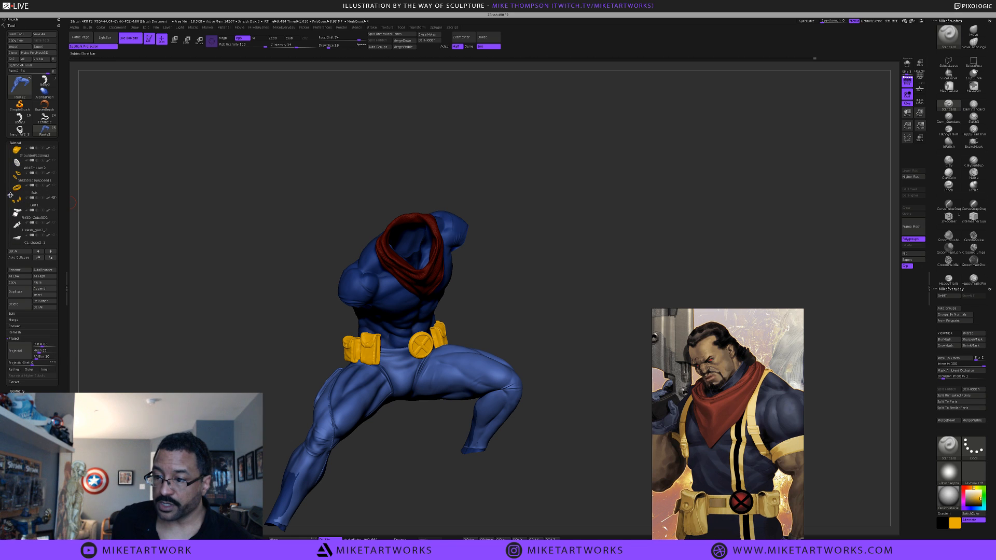
click(56, 199)
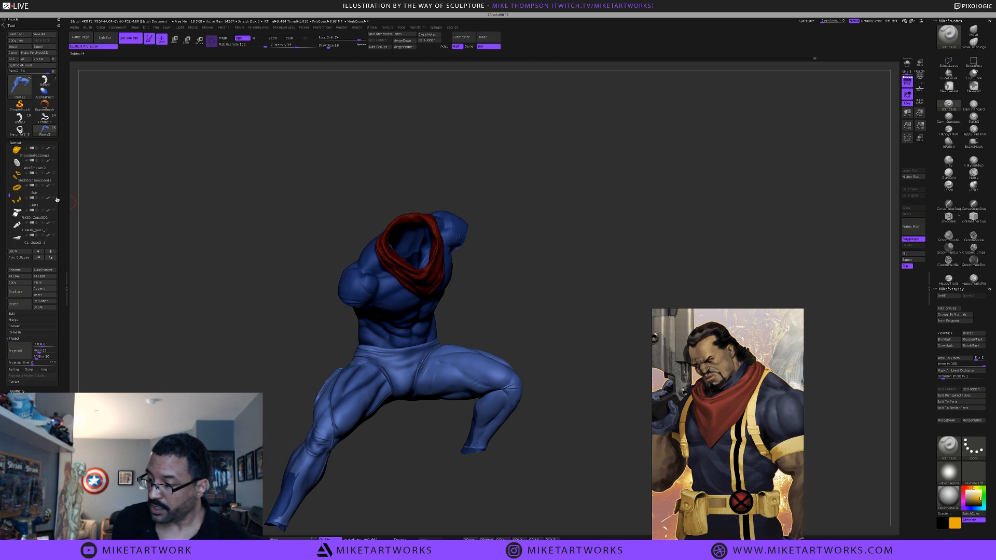
Make the body the active subtool and switch to the Move brush with a large size for reshaping the lower legs
mouse_move(549, 238)
mouse_down()
mouse_move(497, 191)
mouse_move(520, 238)
mouse_move(498, 231)
mouse_move(532, 223)
mouse_up()
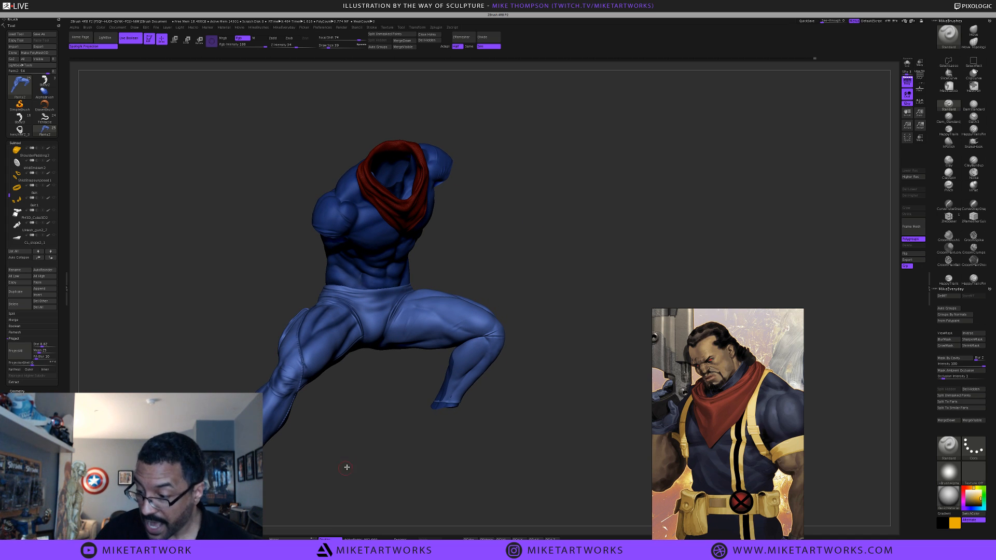
key(s)
click(383, 457)
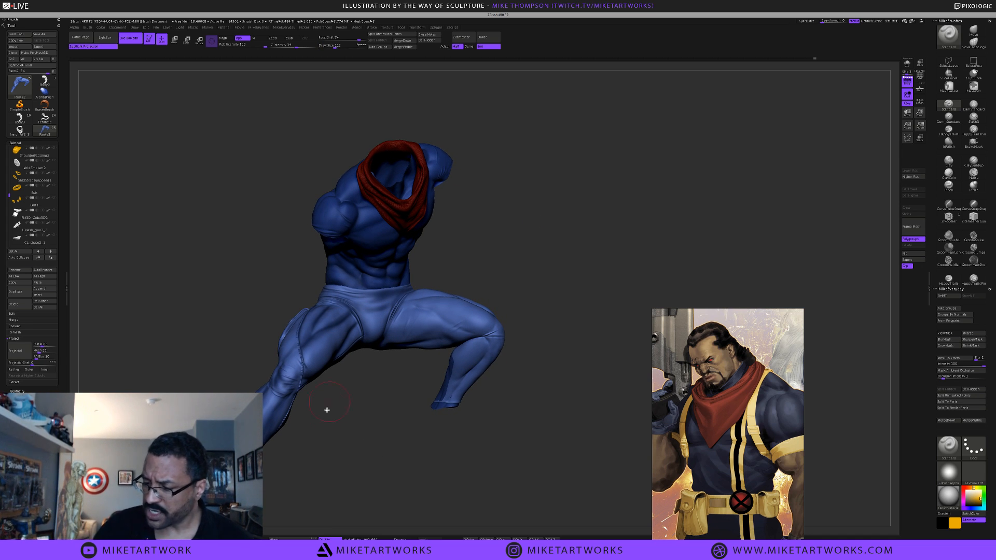
mouse_move(361, 445)
mouse_down()
mouse_move(409, 452)
mouse_move(404, 458)
mouse_move(412, 451)
mouse_up()
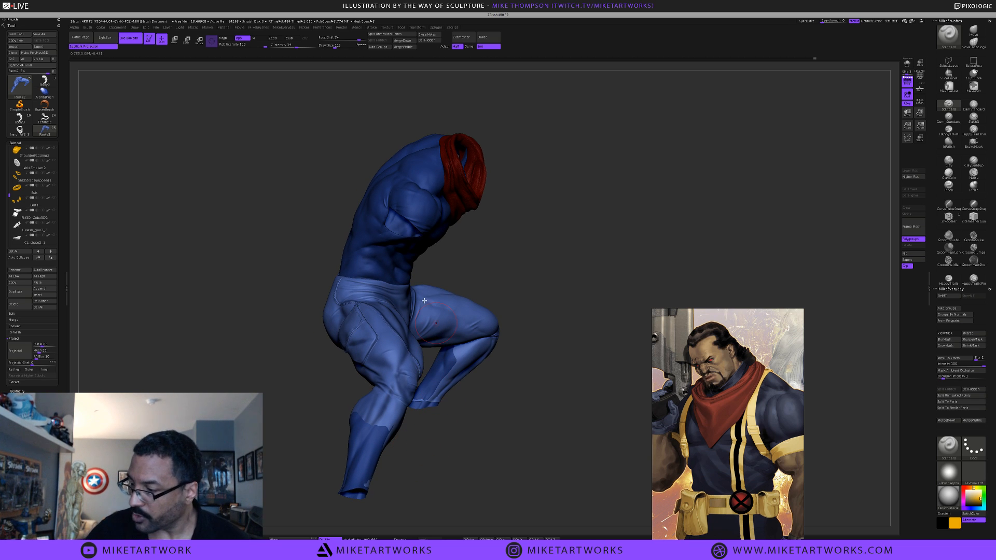
alt+click(392, 259)
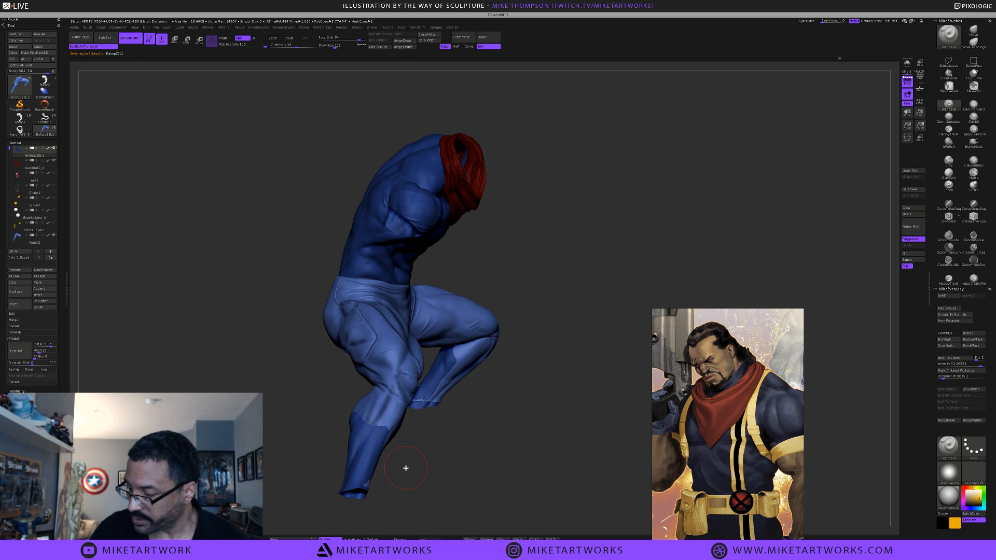
key(s)
drag(406, 468, 408, 469)
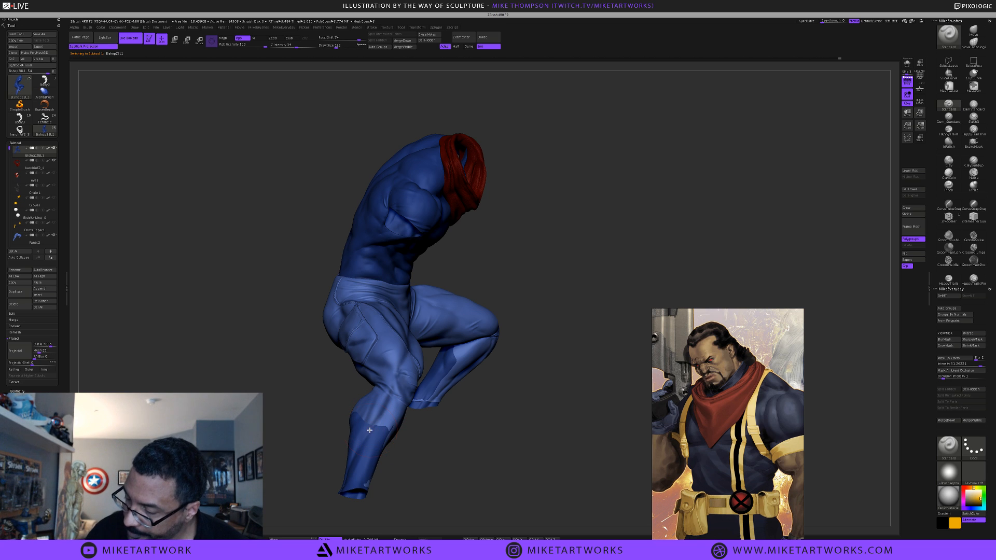
click(973, 30)
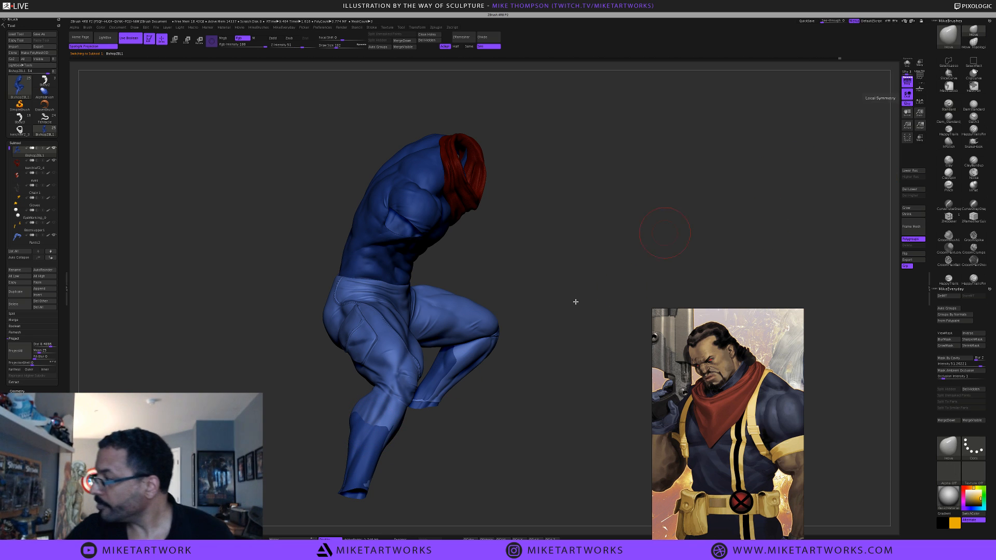
key(s)
drag(438, 453, 439, 453)
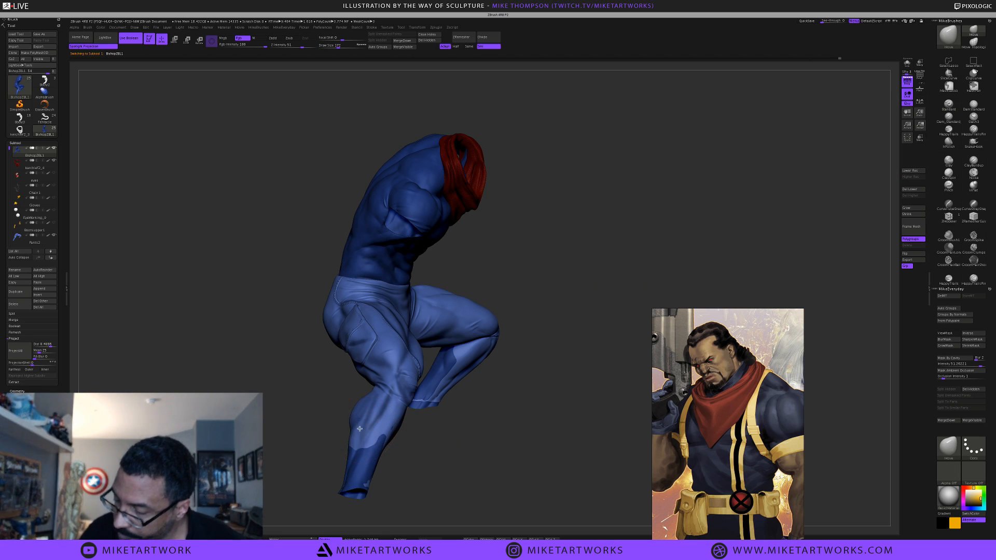
Push the body's calf and shin inward beneath the pants on the extended leg
drag(377, 448, 352, 468)
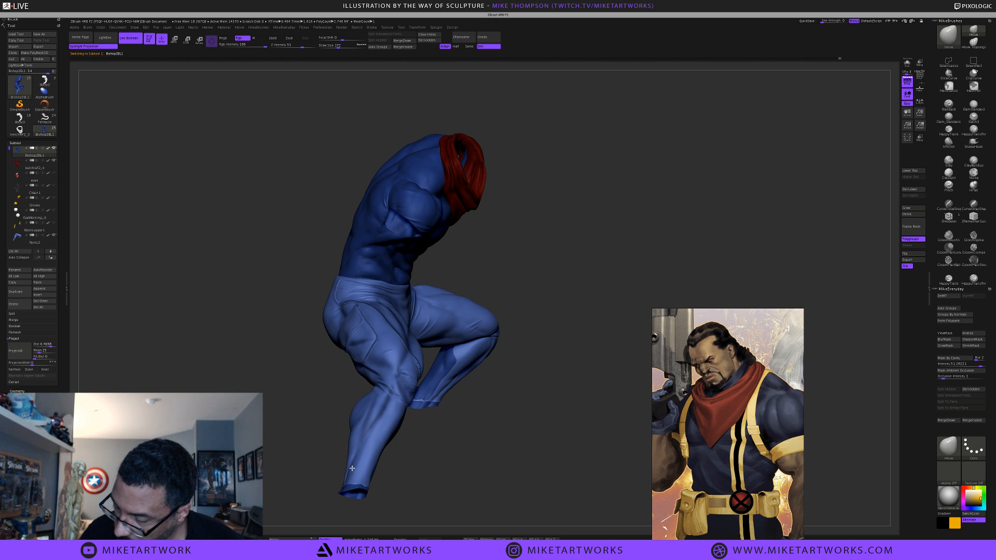
mouse_move(414, 447)
mouse_down()
mouse_move(424, 464)
mouse_move(358, 481)
mouse_up()
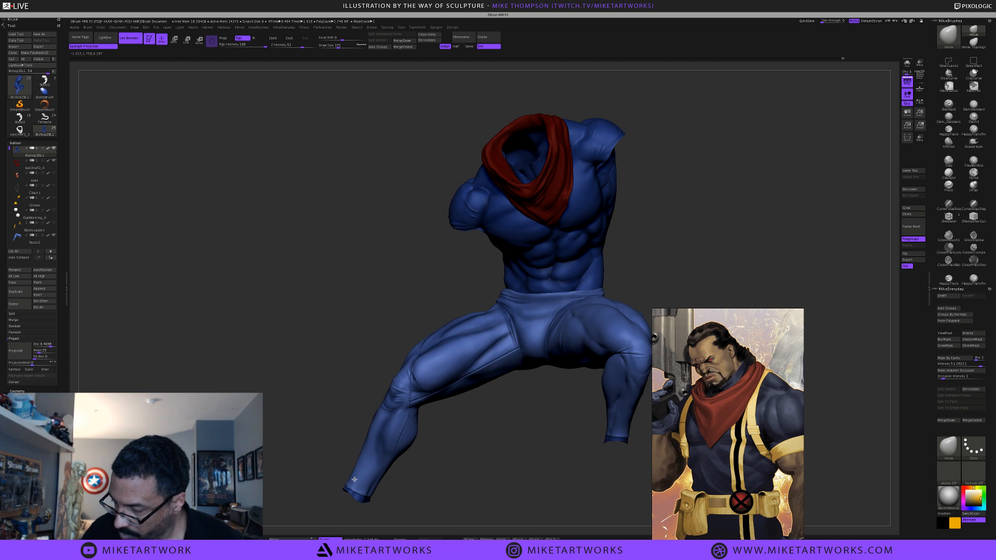
alt+drag(542, 459, 301, 430)
Push the body's lower leg inward beneath the pants on the bent leg, working around the front and back
mouse_move(508, 399)
mouse_down()
mouse_move(309, 371)
mouse_move(313, 363)
mouse_up()
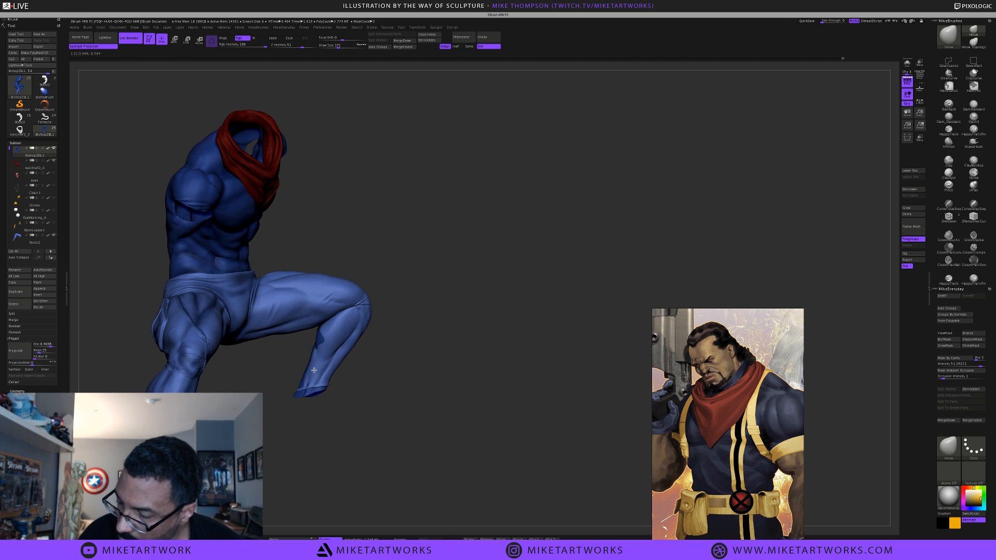
drag(386, 372, 427, 355)
drag(307, 345, 314, 377)
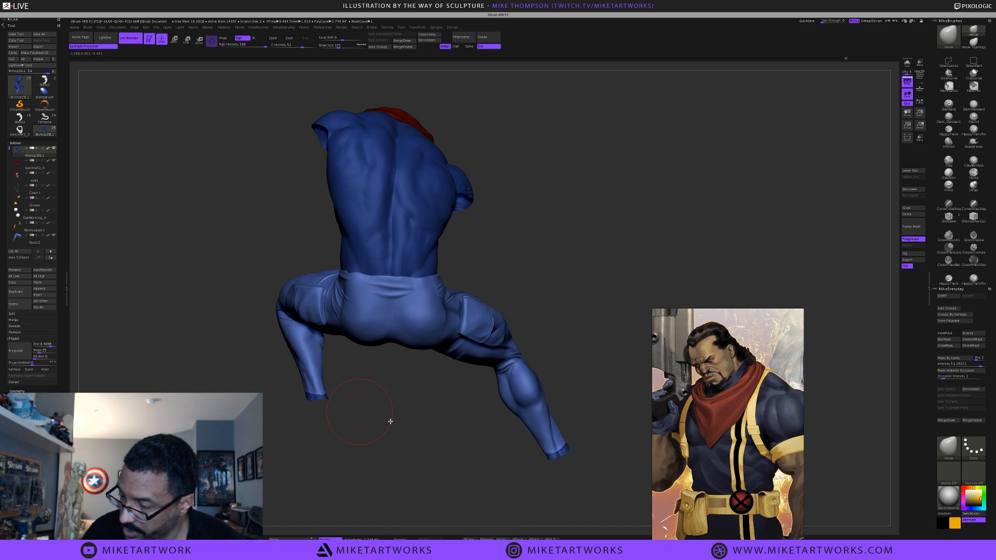
drag(390, 421, 347, 389)
drag(419, 403, 443, 387)
mouse_move(364, 358)
alt+mouse_down()
mouse_move(549, 360)
mouse_move(540, 349)
mouse_move(553, 366)
mouse_move(552, 406)
mouse_move(510, 359)
alt+mouse_up()
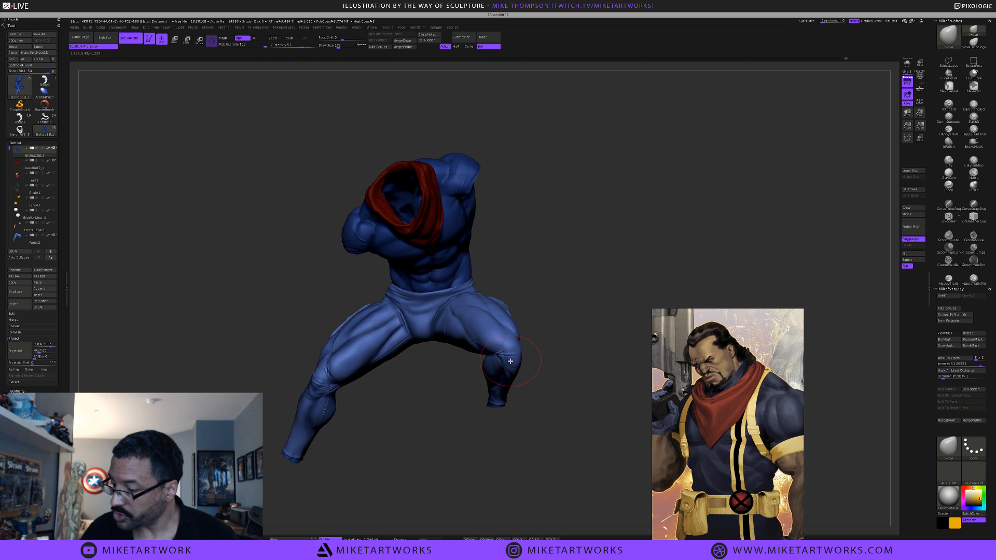
Sample the pants' light blue as the active colour and set the RGB intensity to 8
mouse_move(382, 448)
alt+mouse_down()
mouse_move(402, 466)
mouse_move(366, 395)
mouse_move(437, 392)
alt+mouse_up()
mouse_move(304, 396)
alt+mouse_down()
mouse_move(480, 403)
mouse_move(469, 410)
alt+mouse_up()
key(s)
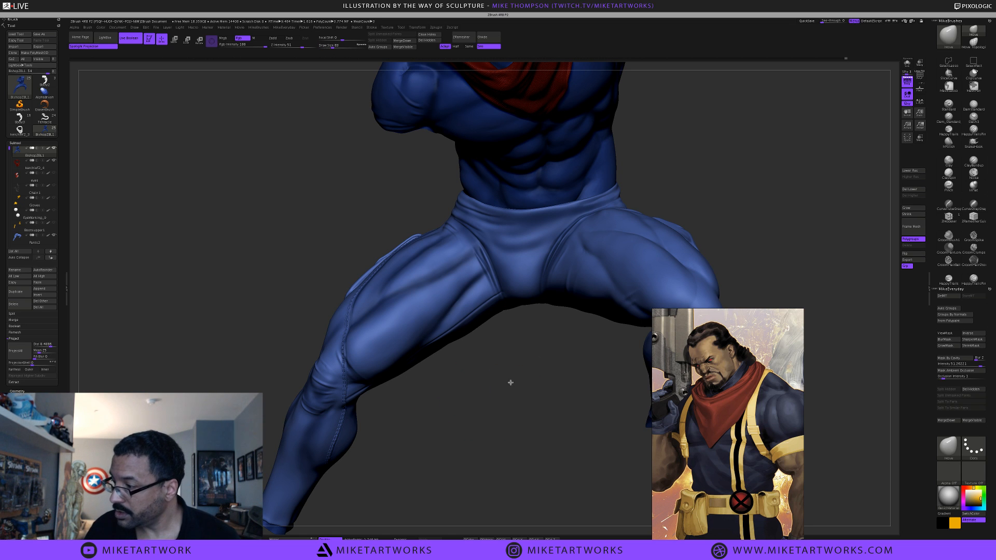
alt+drag(508, 377, 474, 312)
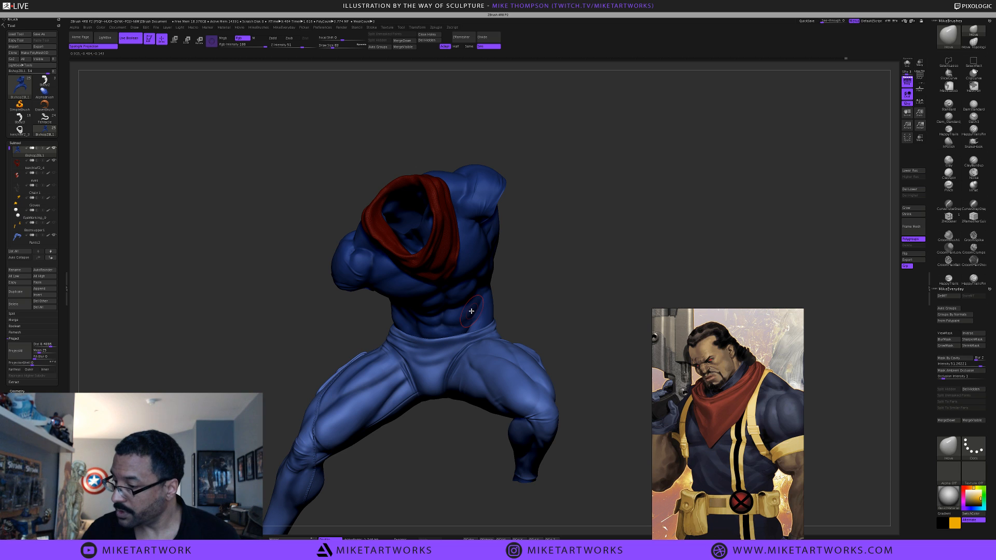
key(space)
drag(440, 457, 520, 395)
drag(509, 455, 507, 458)
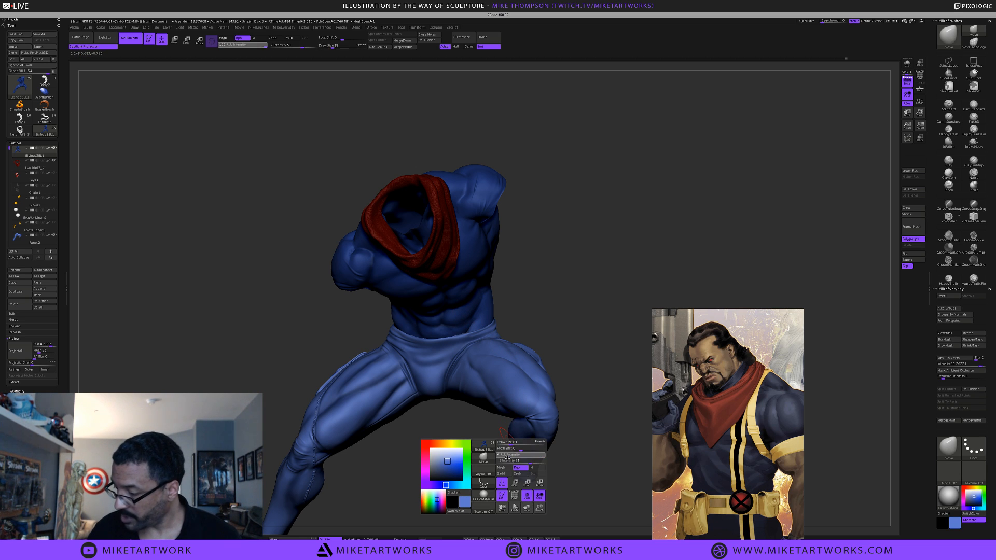
key(Return)
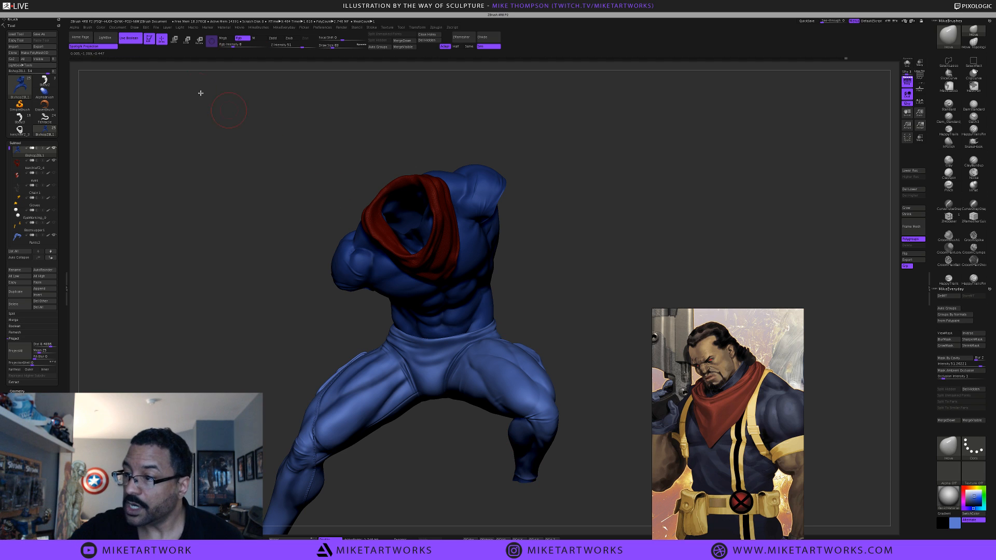
Try filling the body with the light blue at the low RGB intensity
key(space)
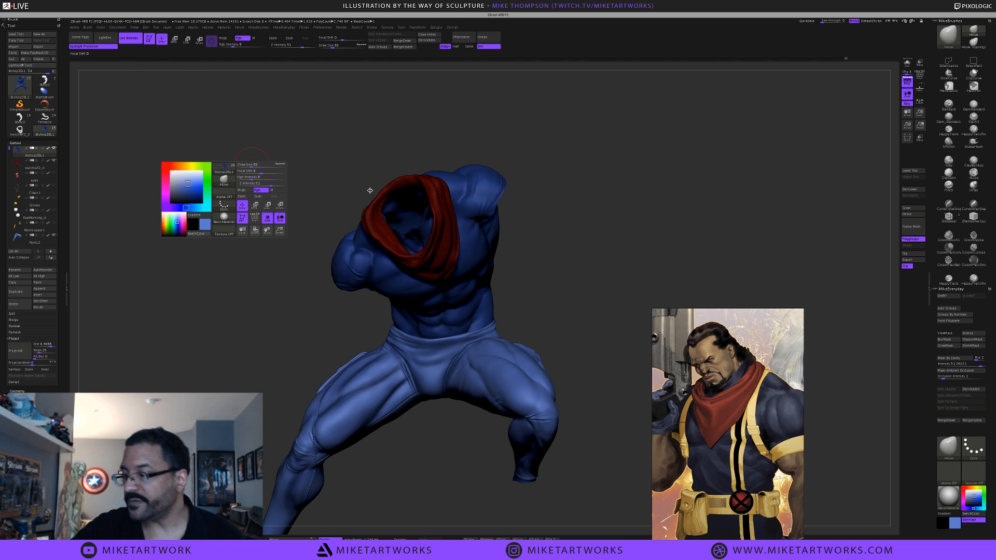
click(106, 27)
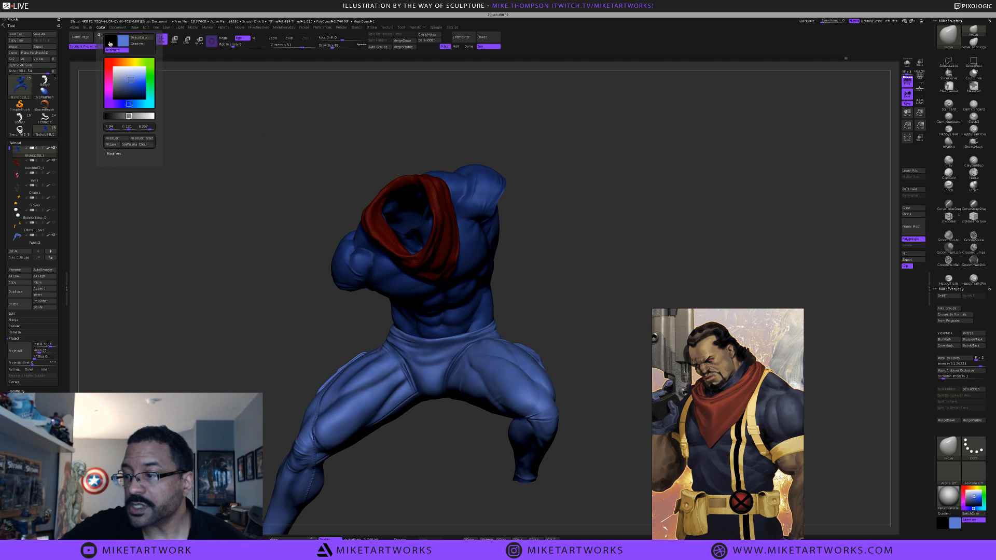
click(127, 139)
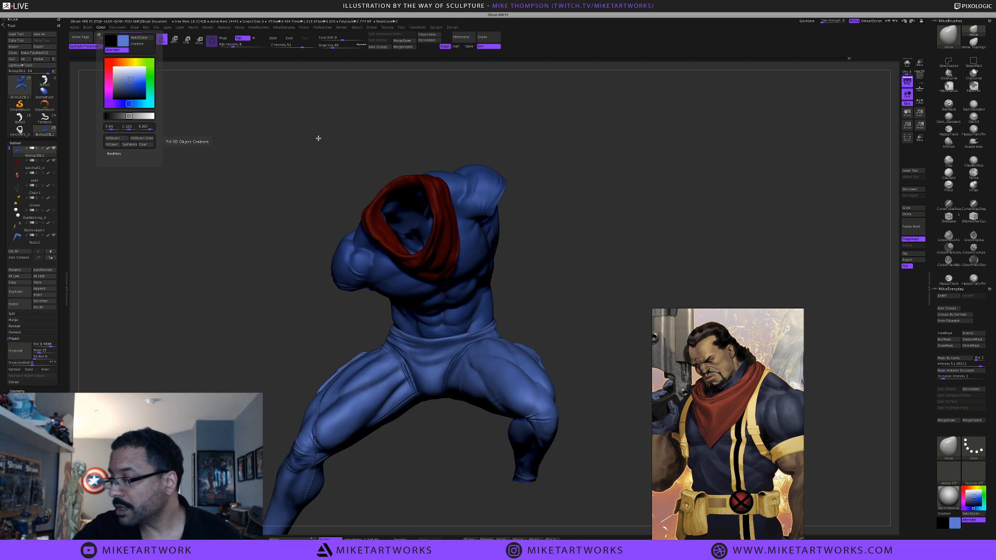
mouse_move(581, 194)
mouse_down()
mouse_move(596, 178)
mouse_move(573, 187)
mouse_move(588, 178)
mouse_up()
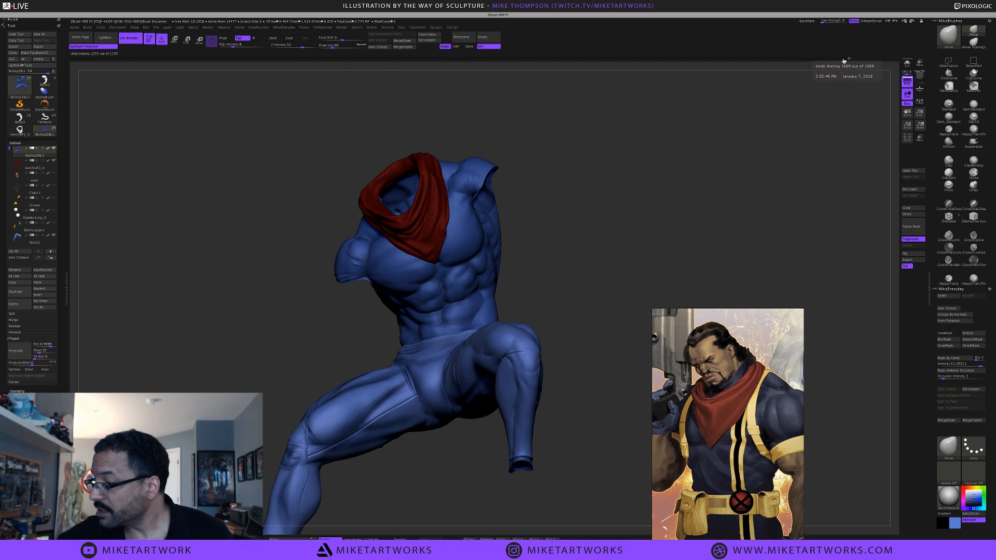
Compare the body's earlier and current colours through the undo history and undo the last fills
click(841, 61)
click(837, 61)
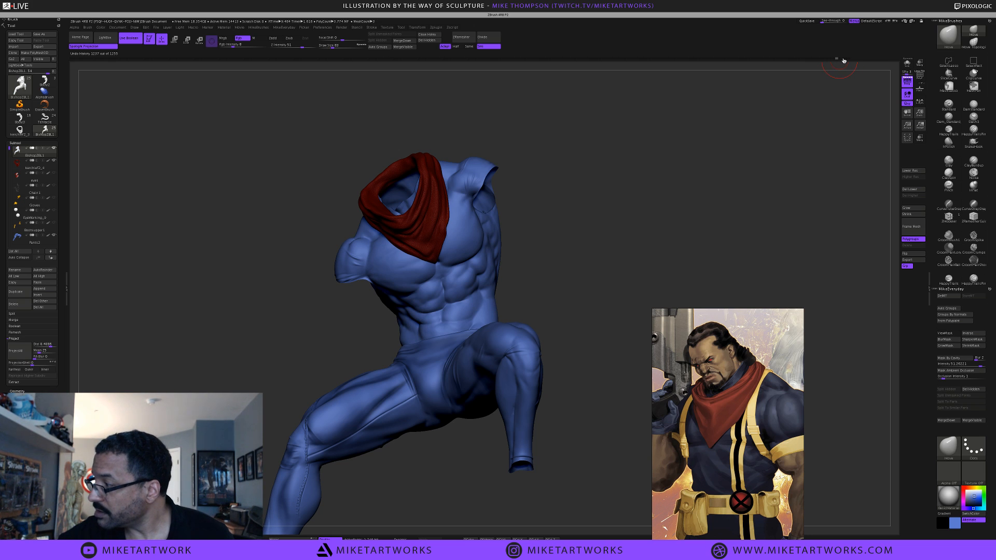
click(843, 61)
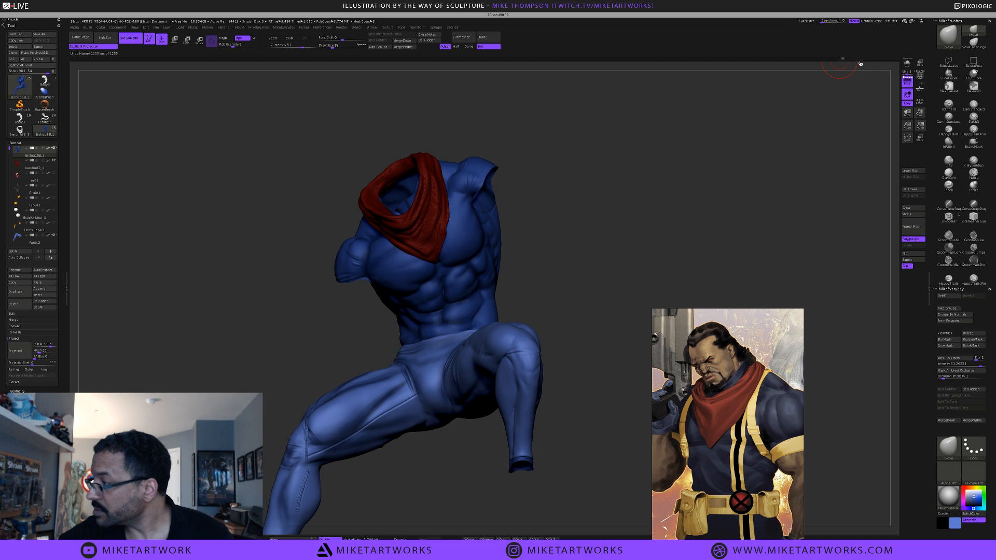
key(ctrl+z)
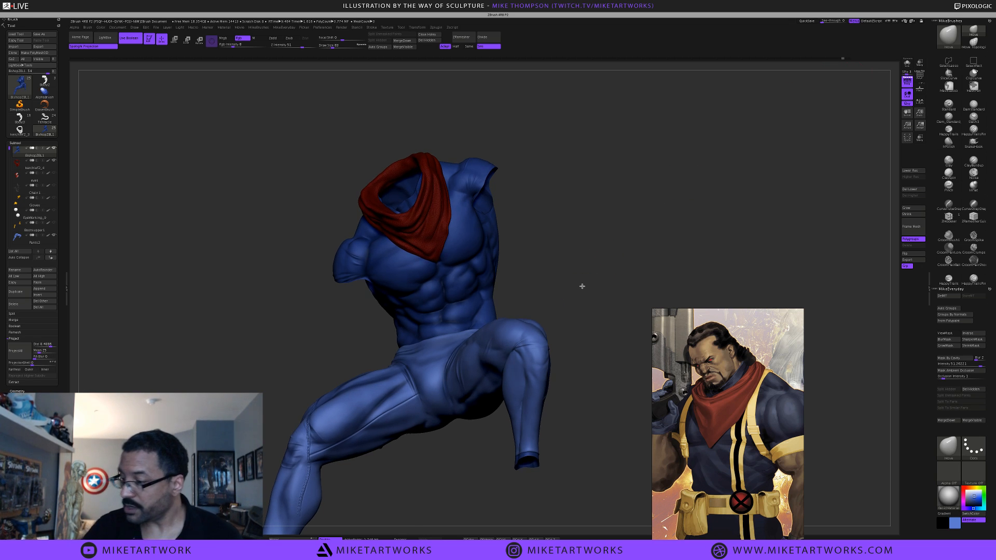
key(ctrl+z)
key(ctrl+z)
key(ctrl+z)
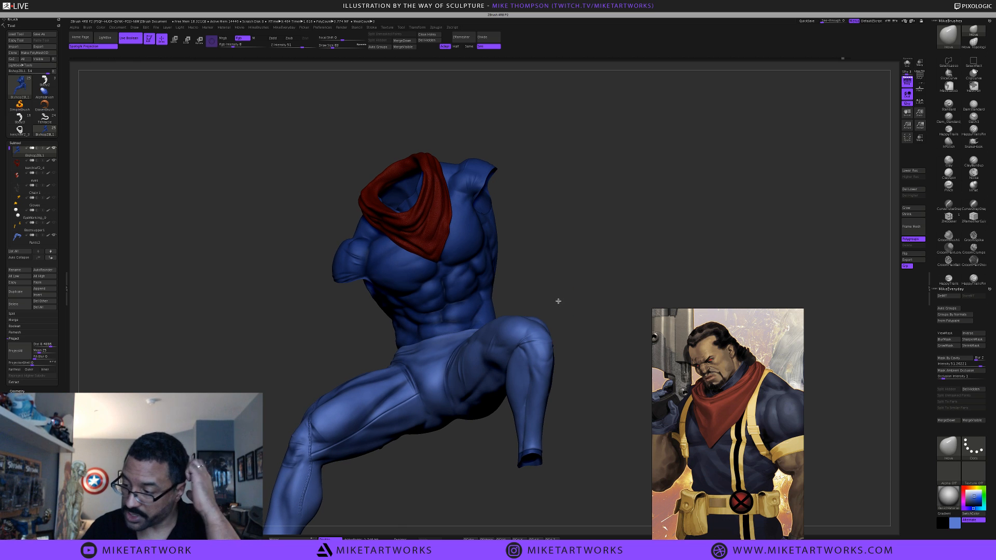
Switch the figure to the Flat Color material to compare the unshaded blues of the body and pants
click(551, 302)
key(space)
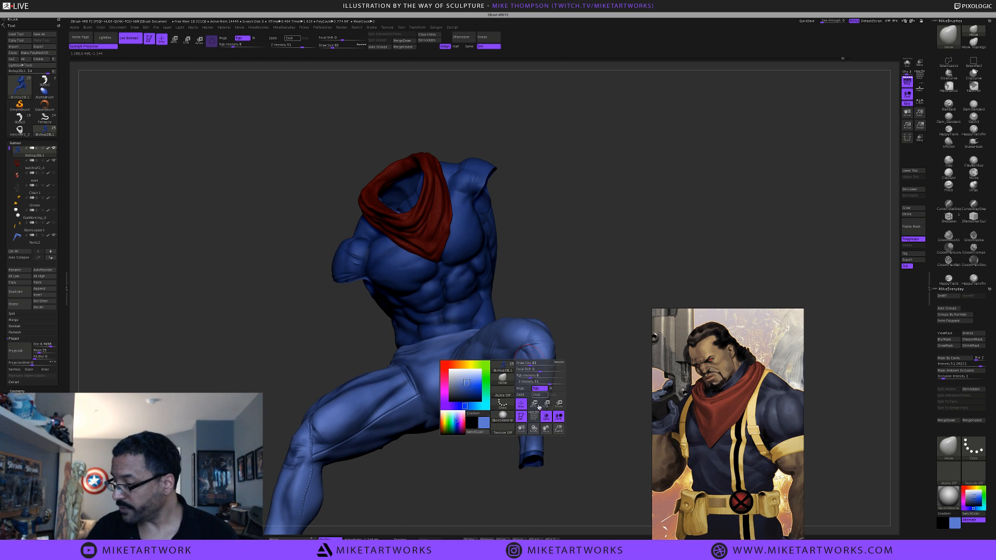
click(504, 417)
click(510, 501)
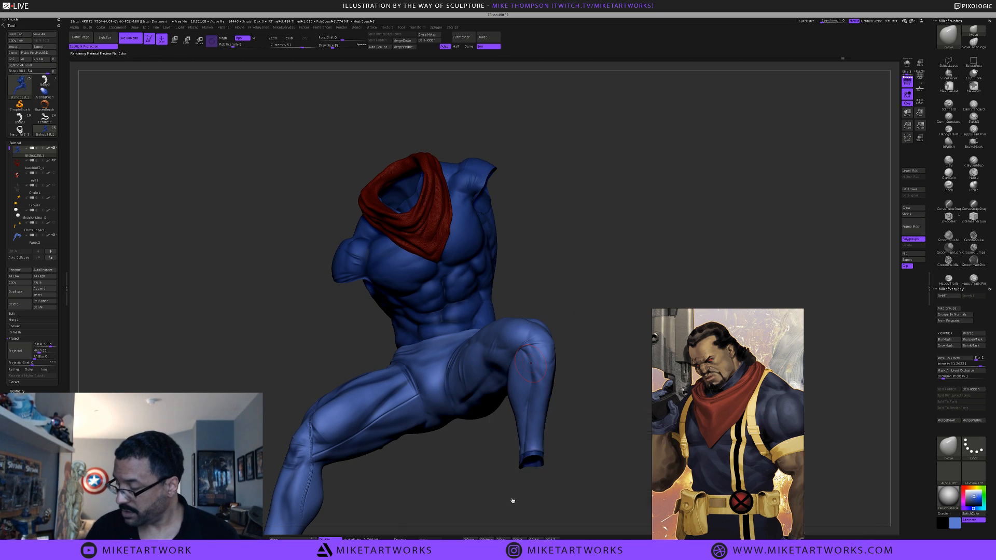
drag(585, 346, 573, 393)
key(space)
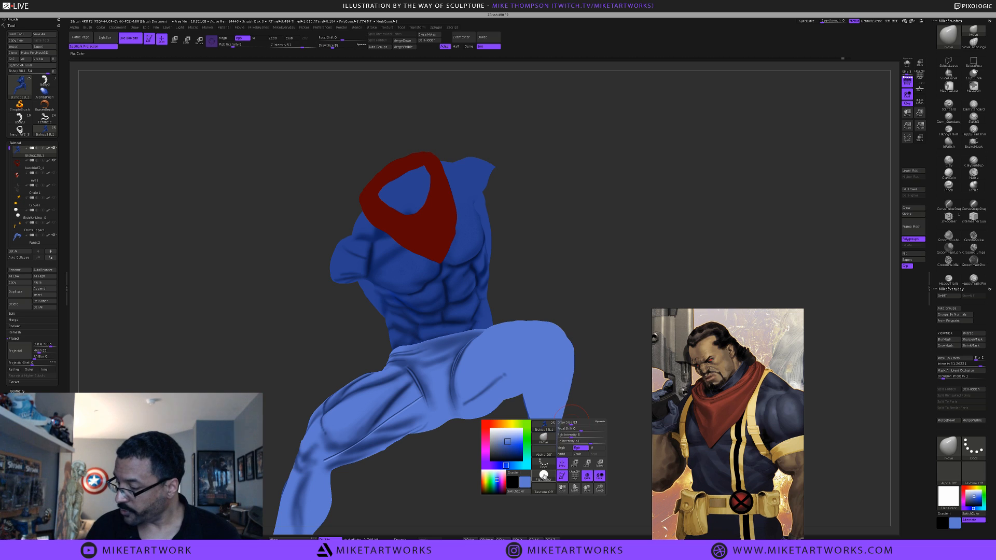
click(544, 474)
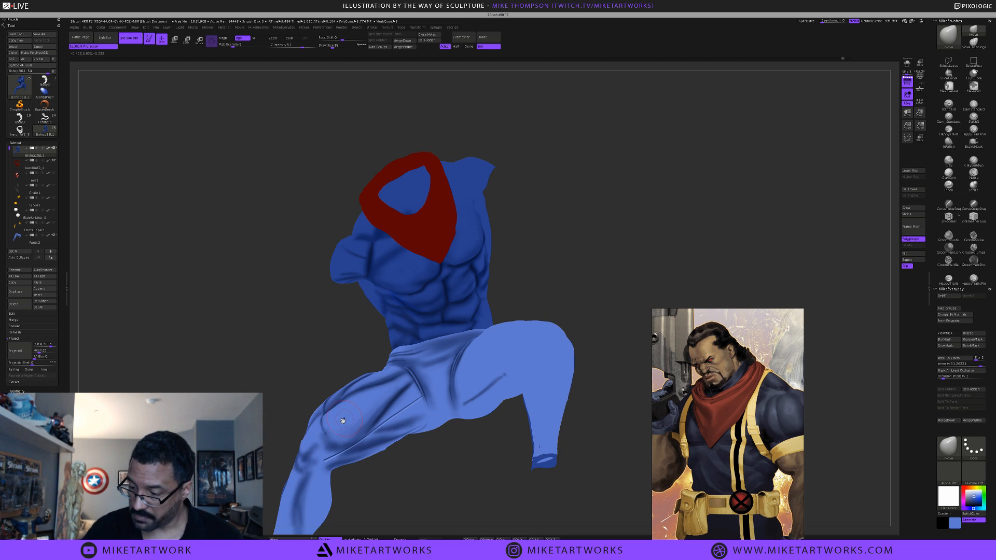
Preview the figure with a brighter white shaded material and restore the original basic material
key(space)
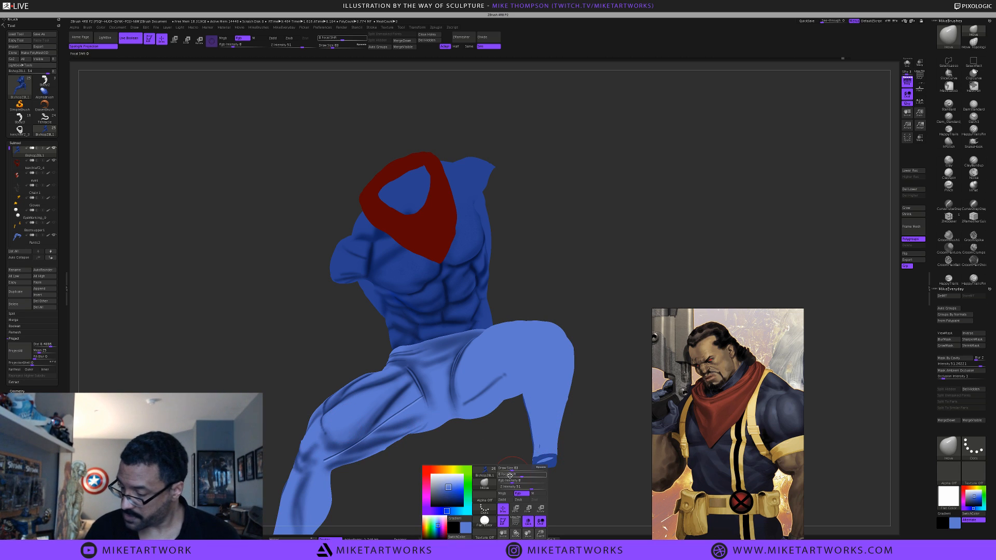
click(484, 521)
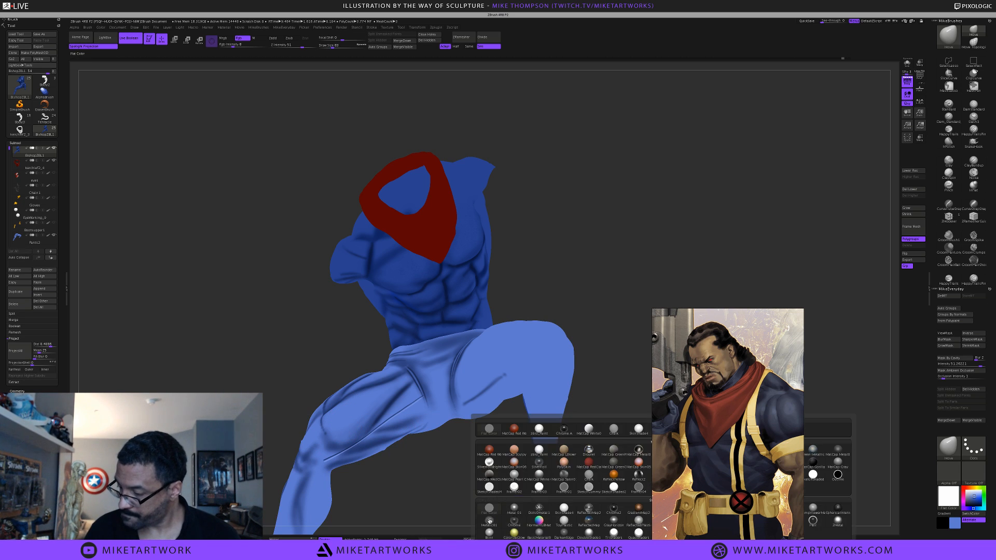
click(544, 430)
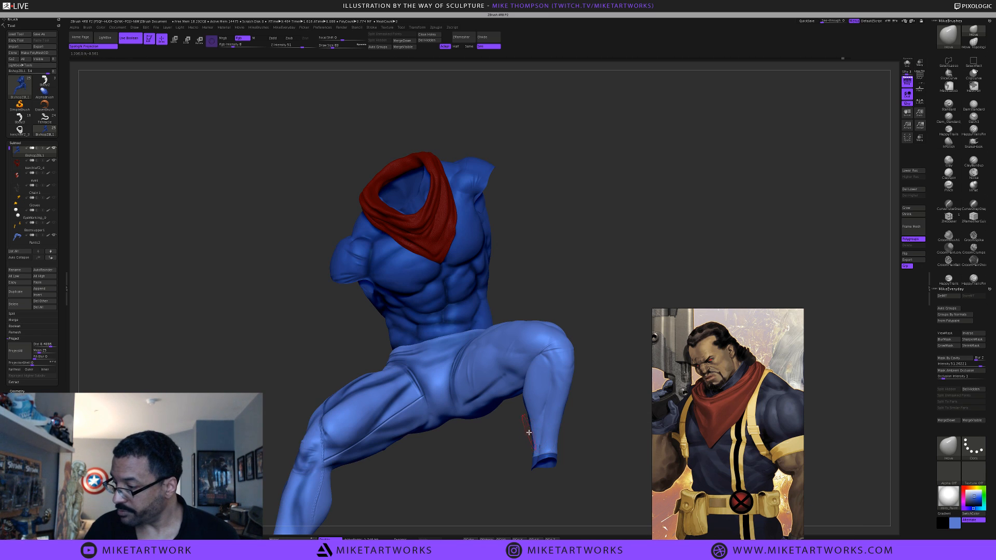
key(space)
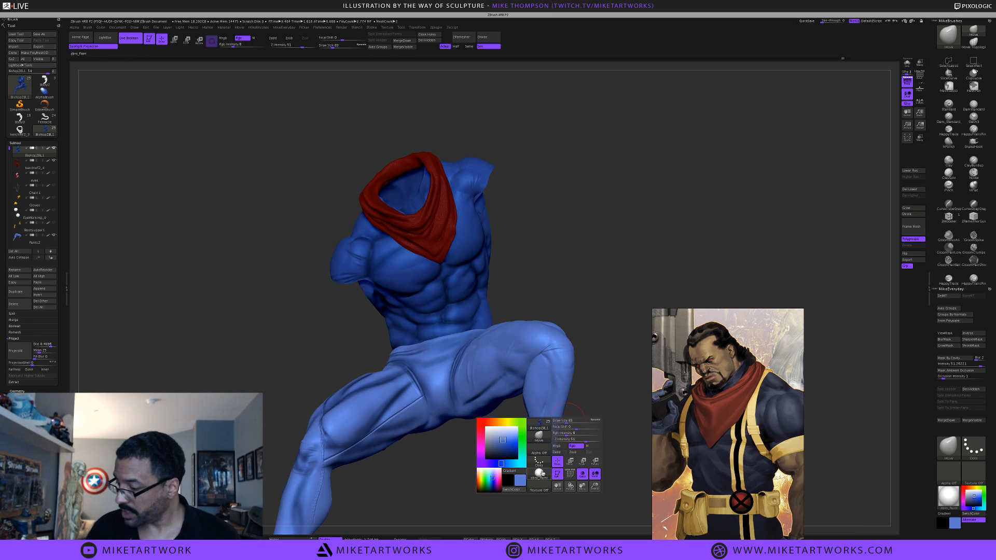
click(555, 465)
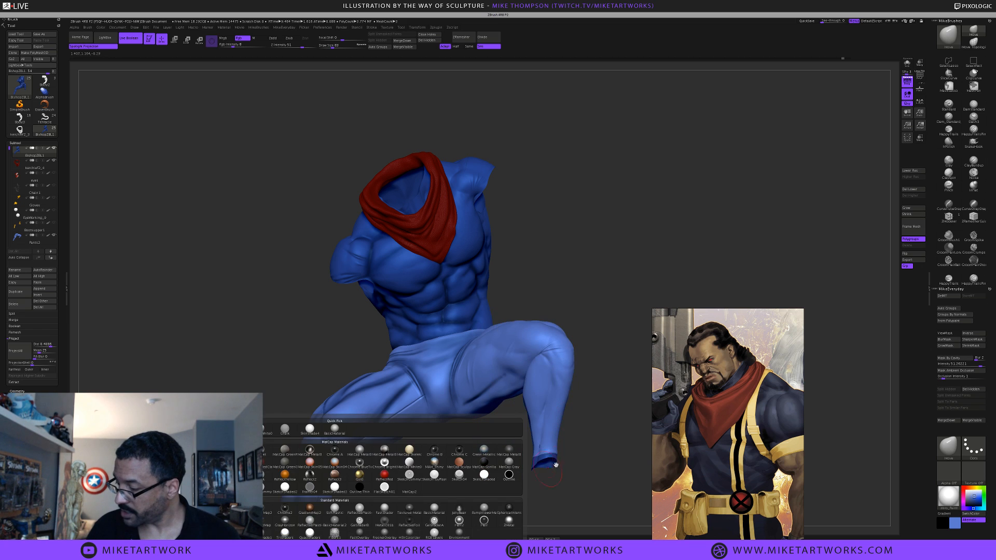
click(334, 428)
drag(587, 436, 558, 406)
key(space)
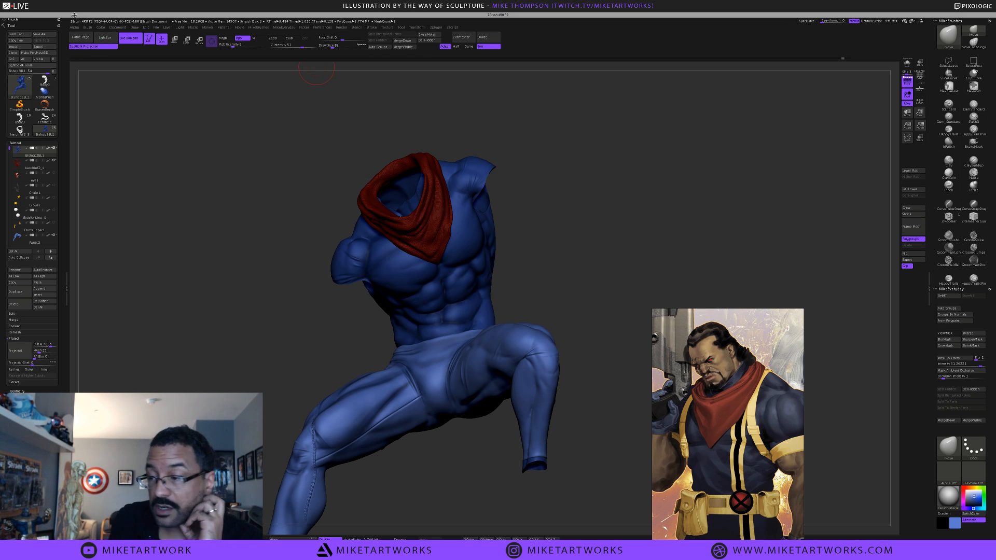
Fill the body with the light blue at RGB intensity 8 and check the blend with the pants from several angles
click(100, 28)
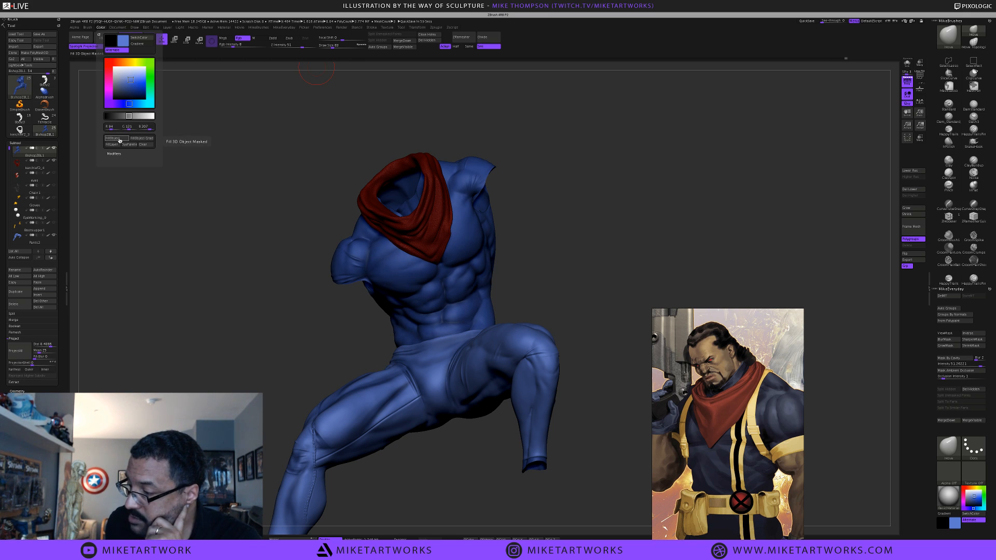
click(120, 141)
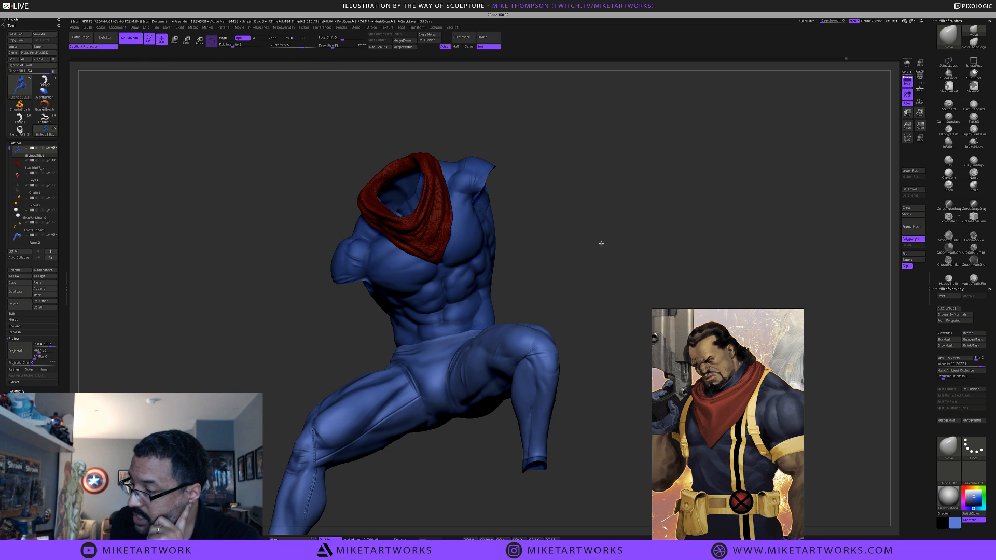
drag(600, 244, 590, 251)
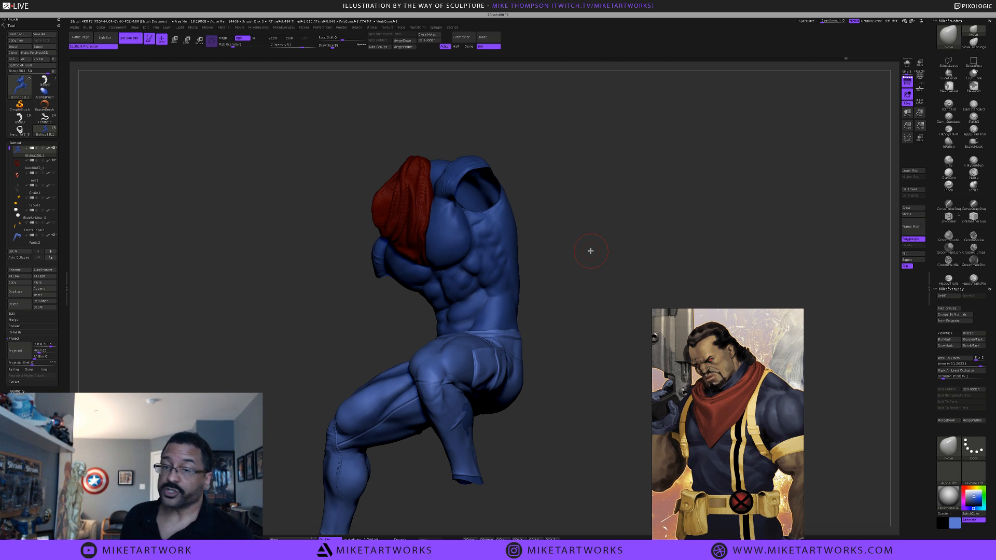
drag(591, 251, 595, 251)
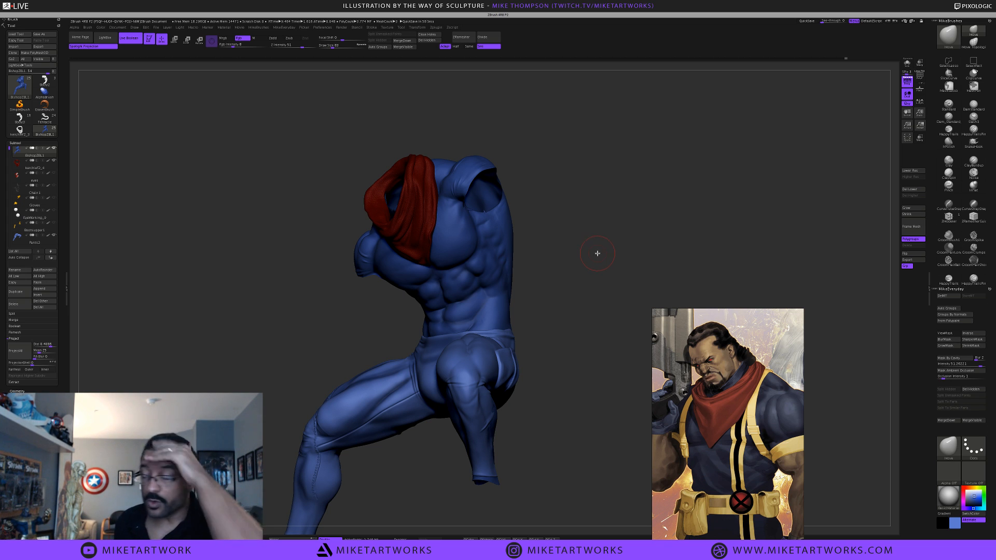
drag(592, 252, 591, 284)
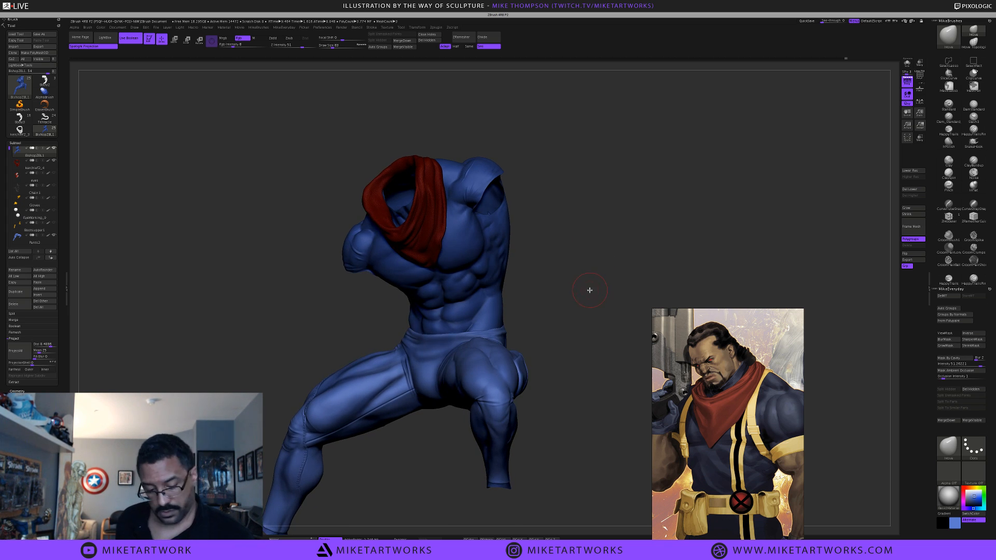
mouse_move(580, 230)
mouse_down()
mouse_move(573, 247)
mouse_move(584, 256)
mouse_move(574, 250)
mouse_up()
Choose a darker navy blue as the active colour for tinting the pants
key(space)
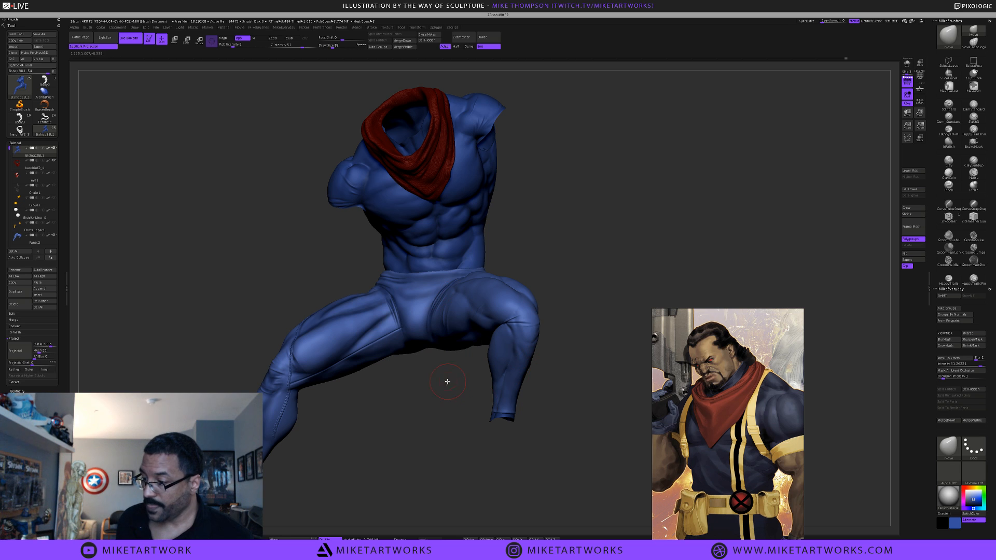
key(space)
click(379, 428)
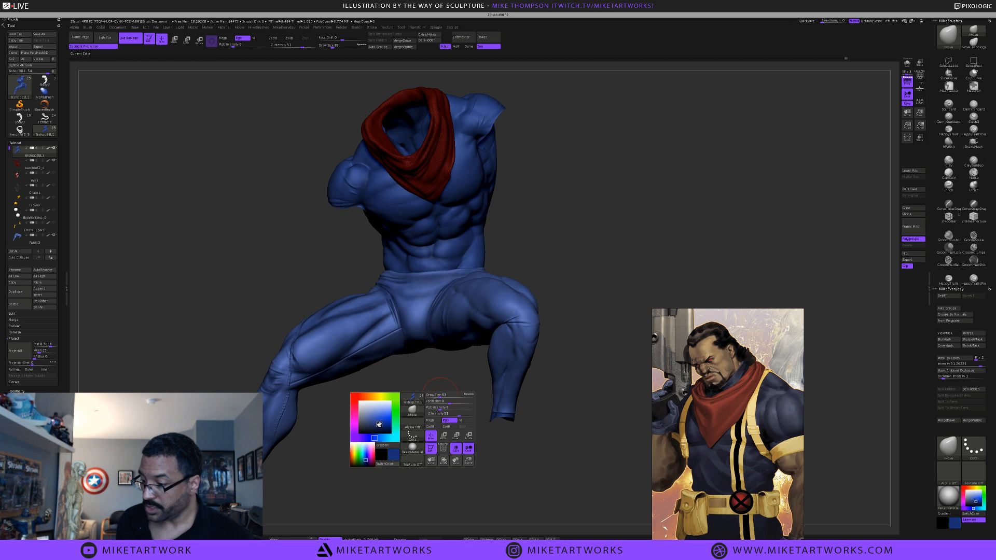
drag(386, 426, 421, 429)
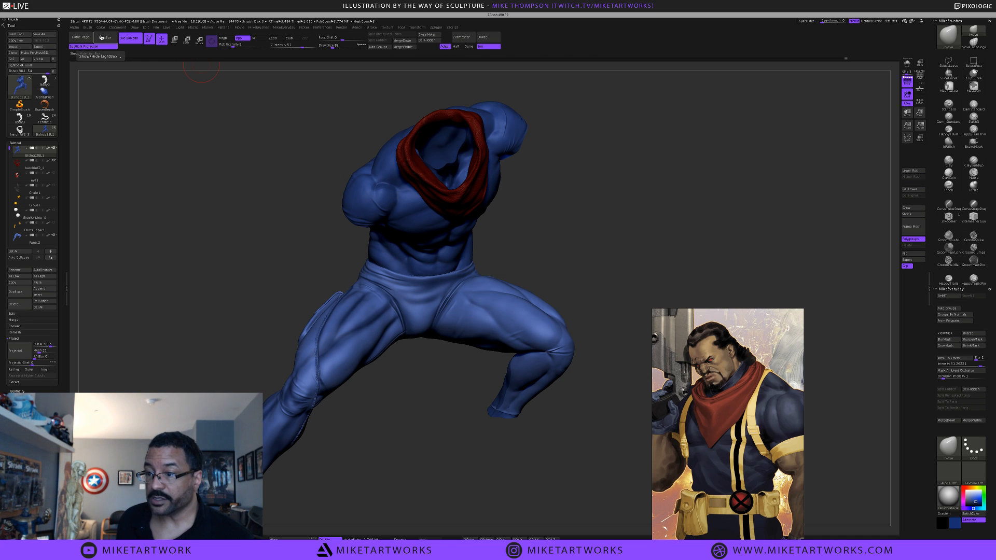
Make the pants the active subtool and fill them repeatedly with the dark blue at low RGB intensity
alt+click(349, 352)
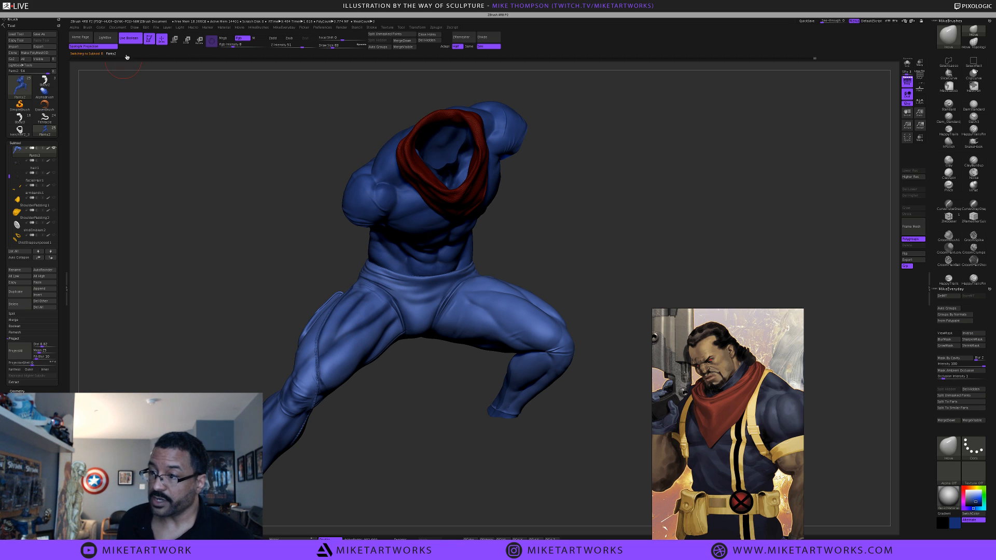
click(101, 27)
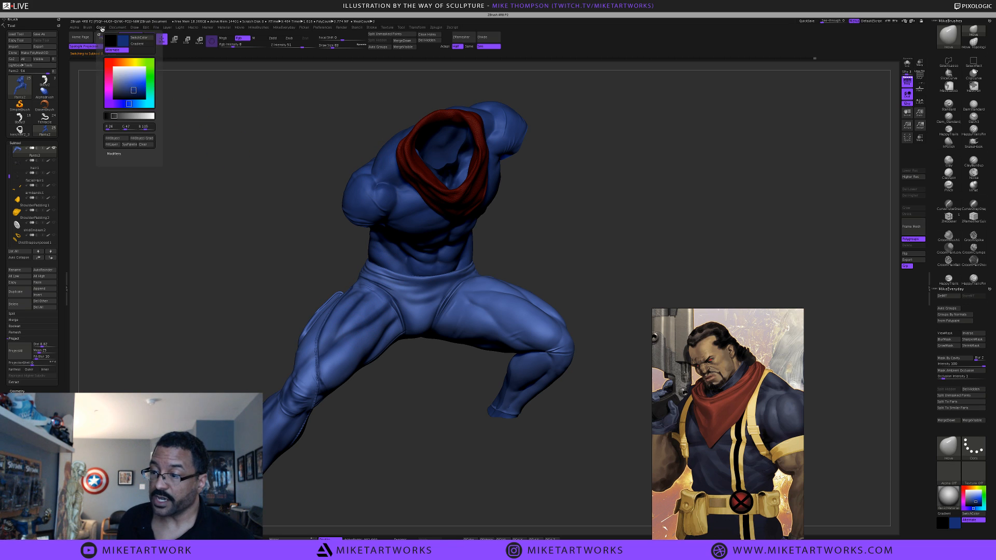
click(124, 139)
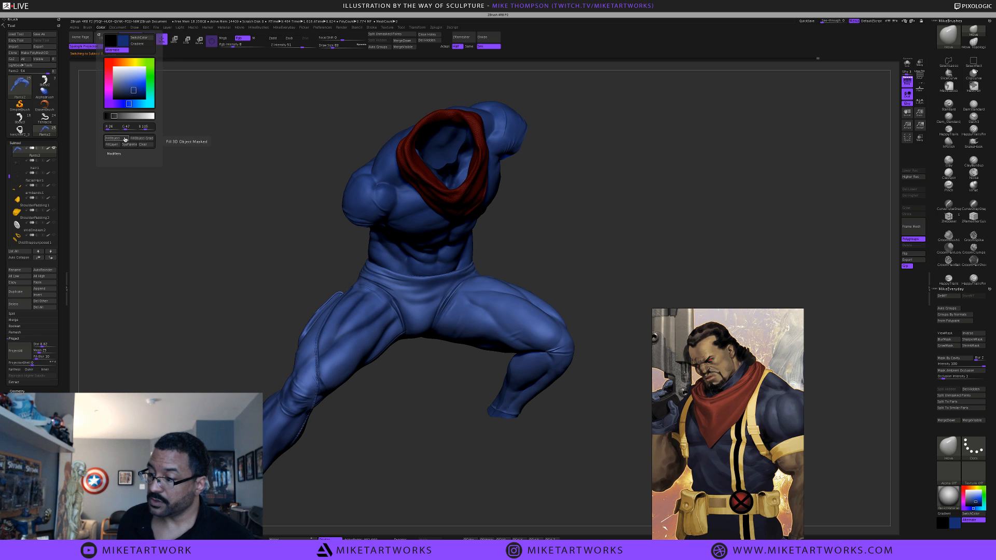
click(124, 139)
click(124, 139)
mouse_move(416, 397)
mouse_down()
mouse_move(436, 413)
mouse_move(398, 400)
mouse_move(392, 386)
mouse_up()
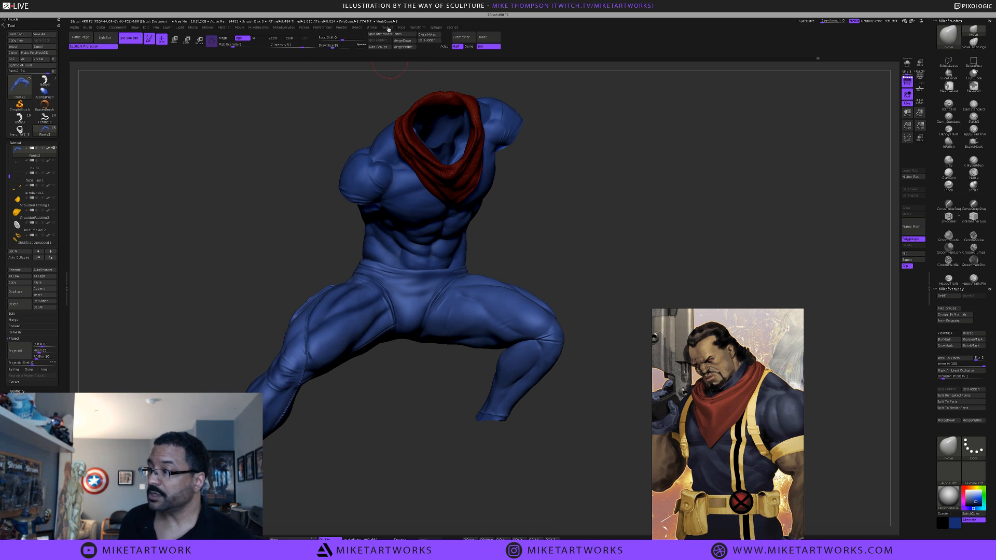
click(341, 28)
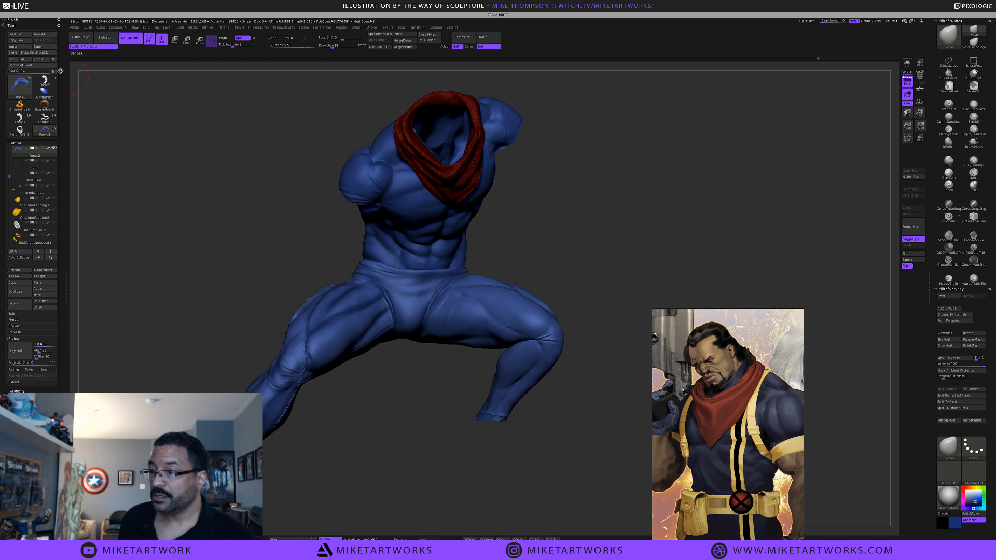
Bring up the light settings and render the full figure to examine its shading and shadows
click(13, 24)
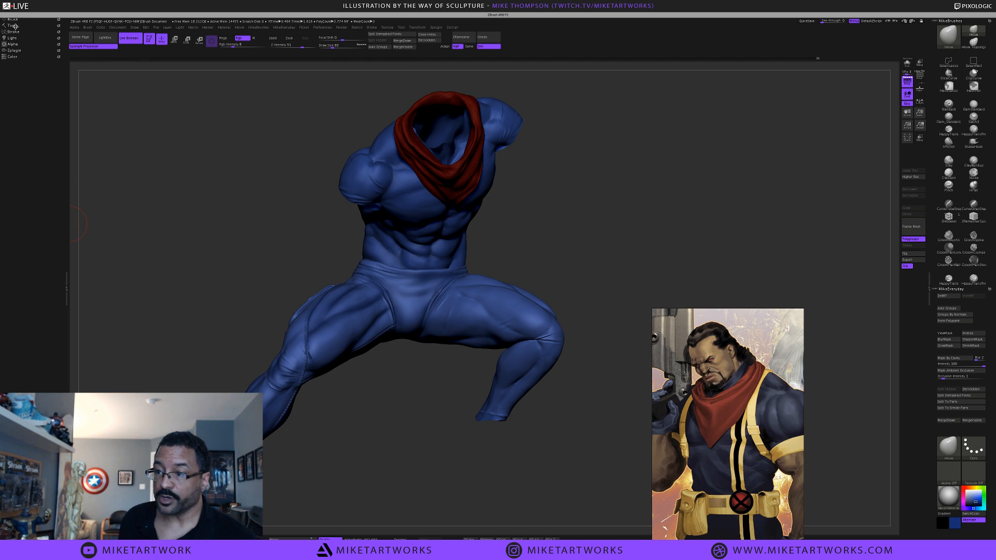
click(12, 38)
drag(19, 59, 19, 61)
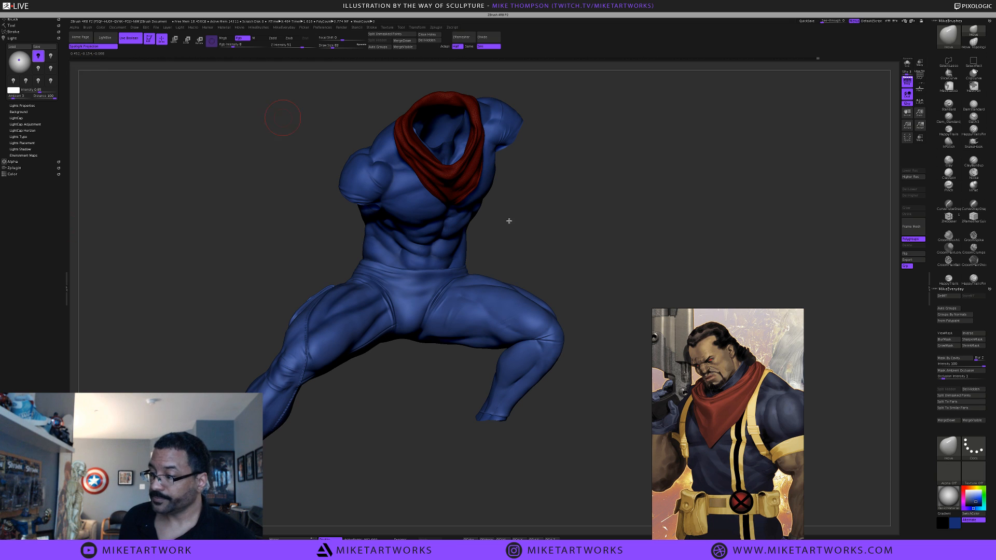
key(shift)
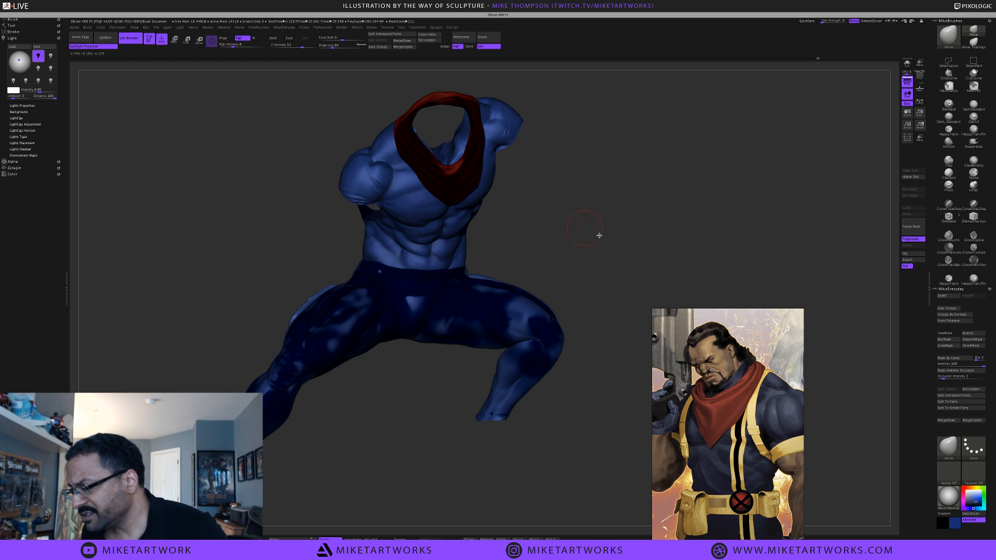
drag(616, 264, 616, 272)
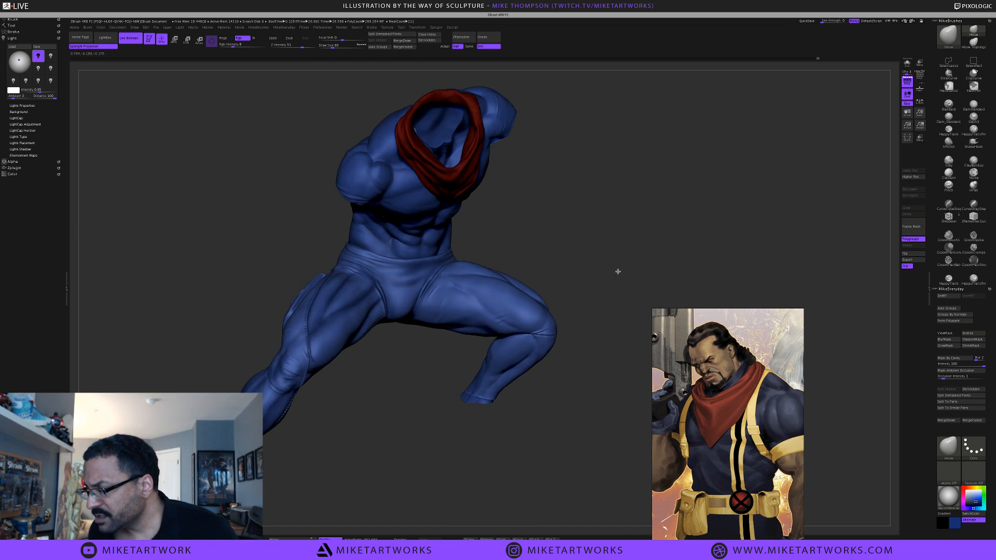
Isolate the pants subtool and preview it with the flat colour material
key(space)
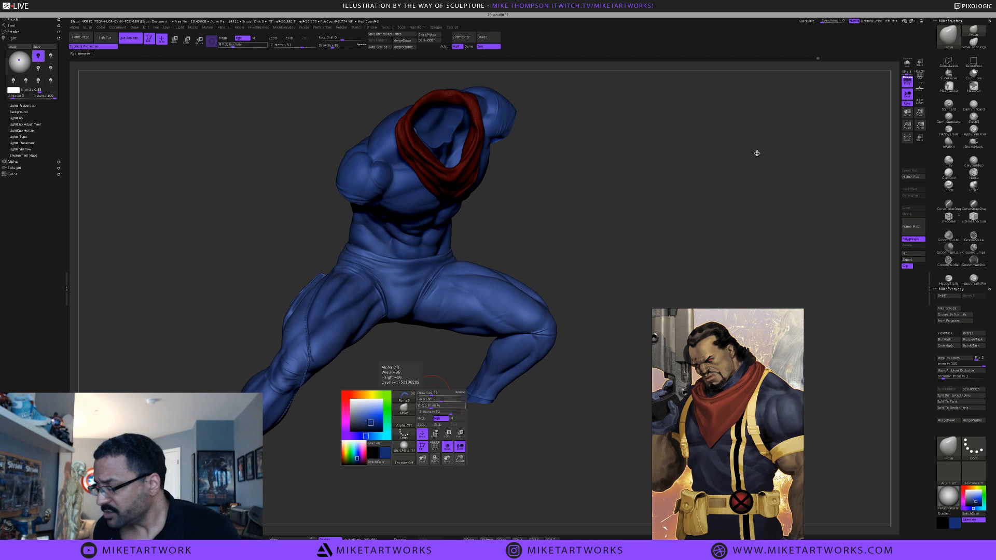
click(907, 63)
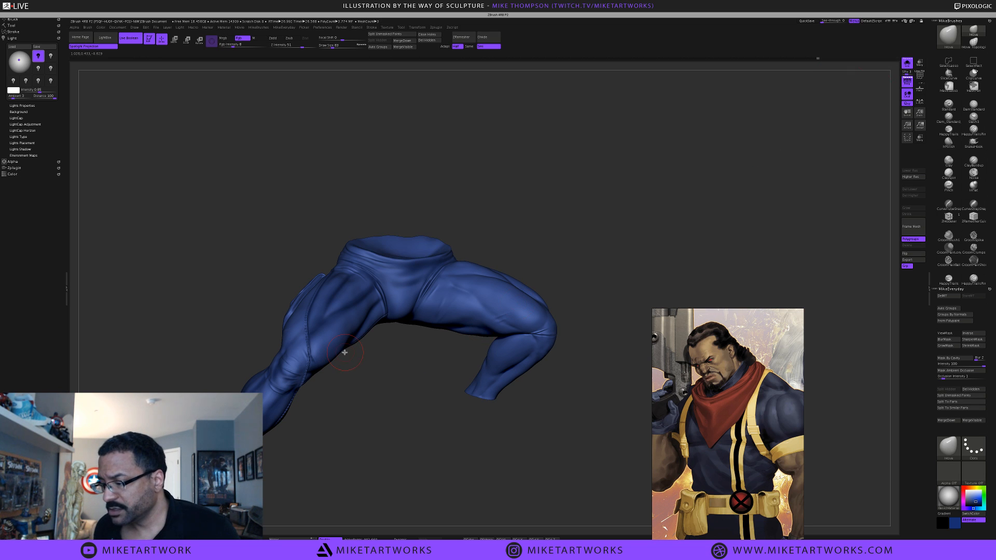
key(space)
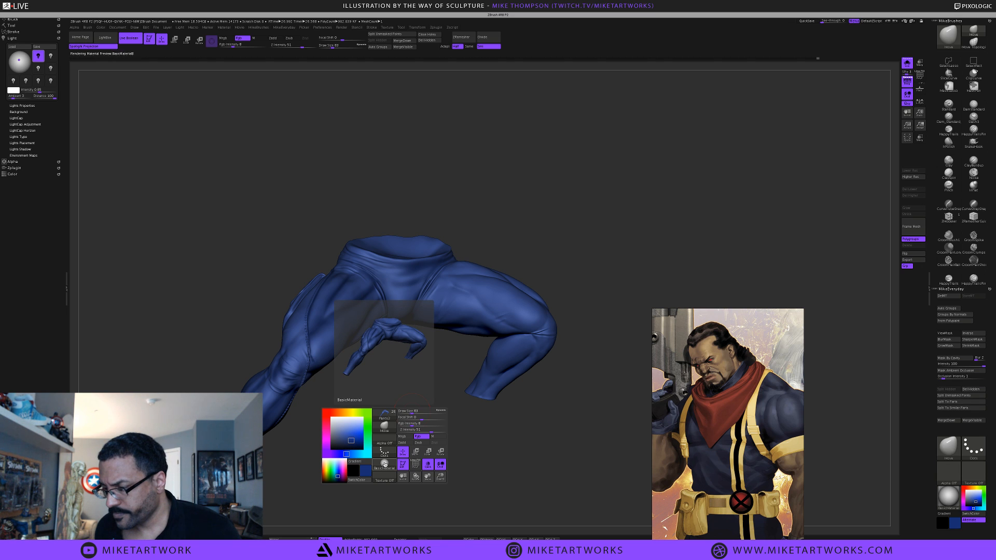
click(384, 464)
click(389, 508)
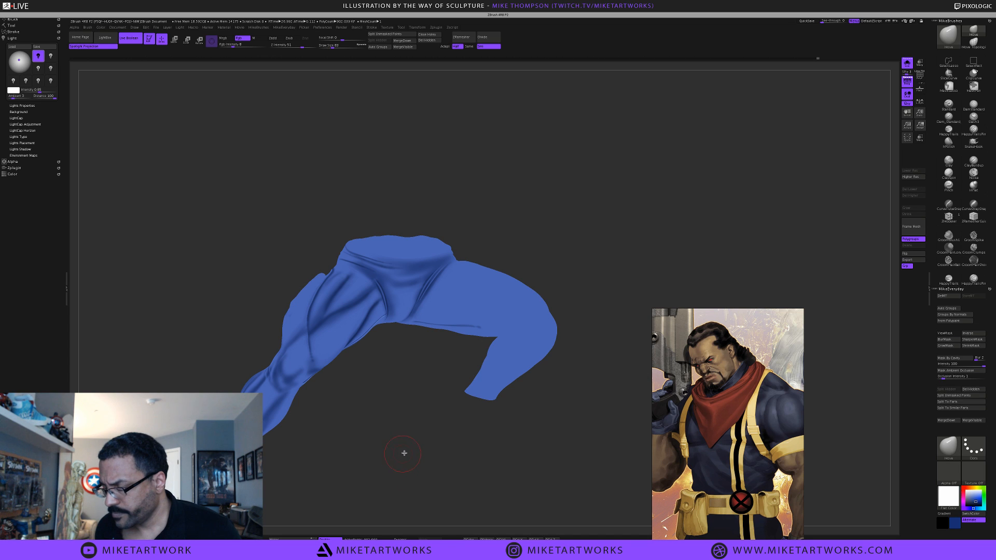
mouse_move(402, 454)
mouse_down()
mouse_move(436, 453)
mouse_move(402, 395)
mouse_move(436, 428)
mouse_move(431, 418)
mouse_move(419, 423)
mouse_move(436, 424)
mouse_up()
Preview the isolated pants with the zbro_Paint material and render them to examine the shading
key(space)
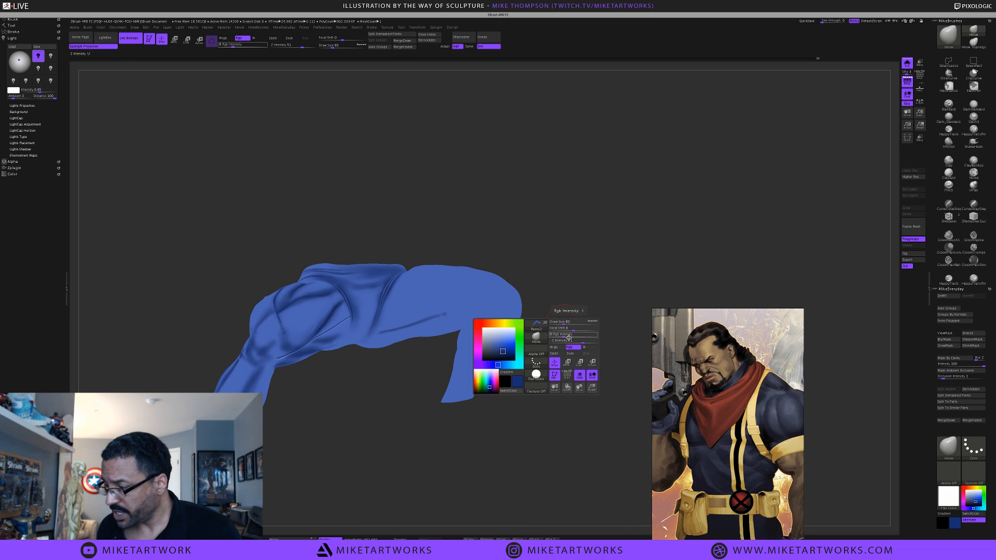
click(535, 374)
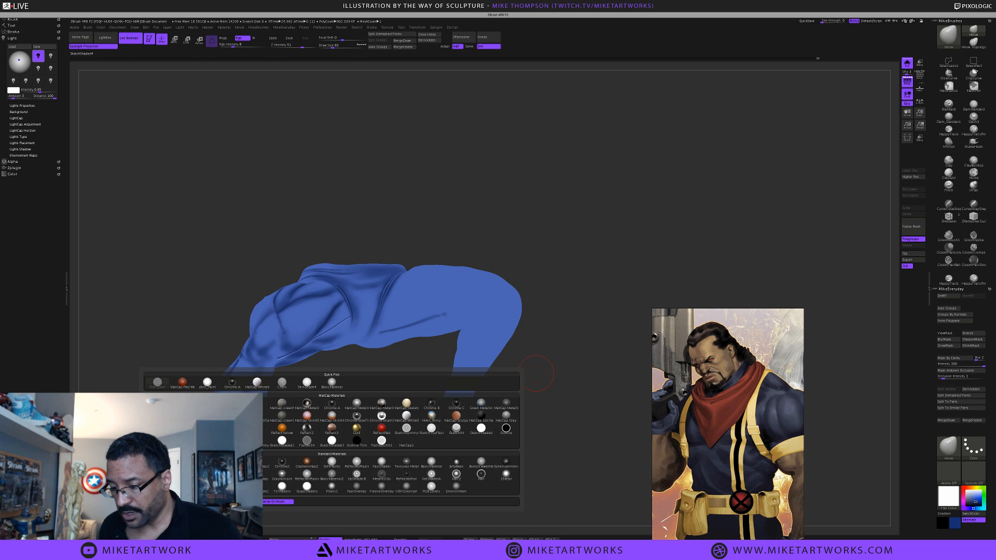
mouse_move(206, 384)
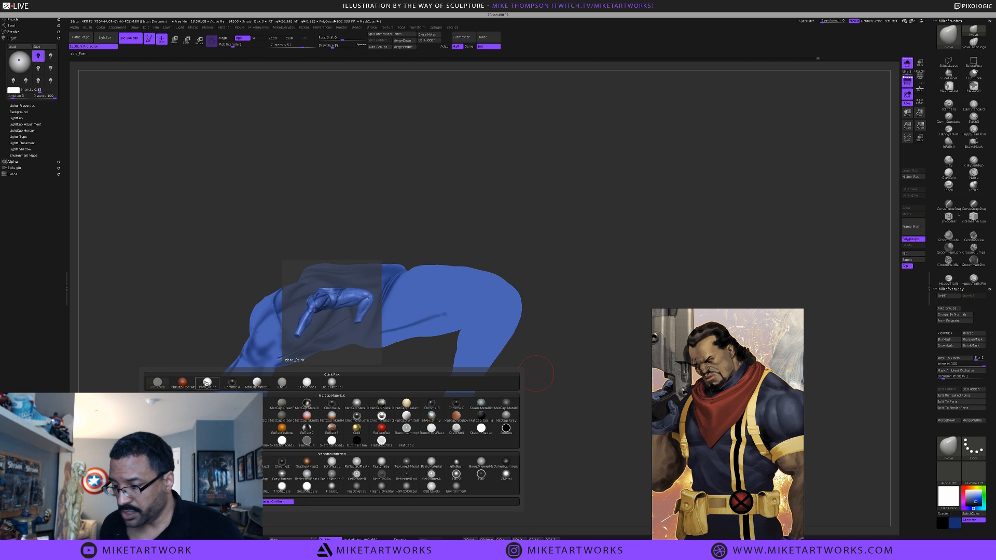
click(207, 382)
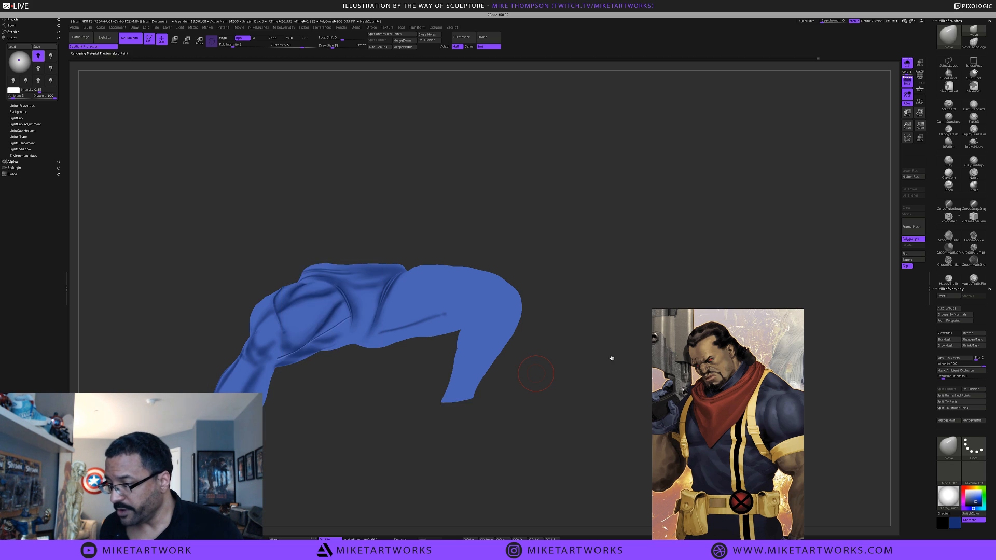
drag(556, 404, 555, 407)
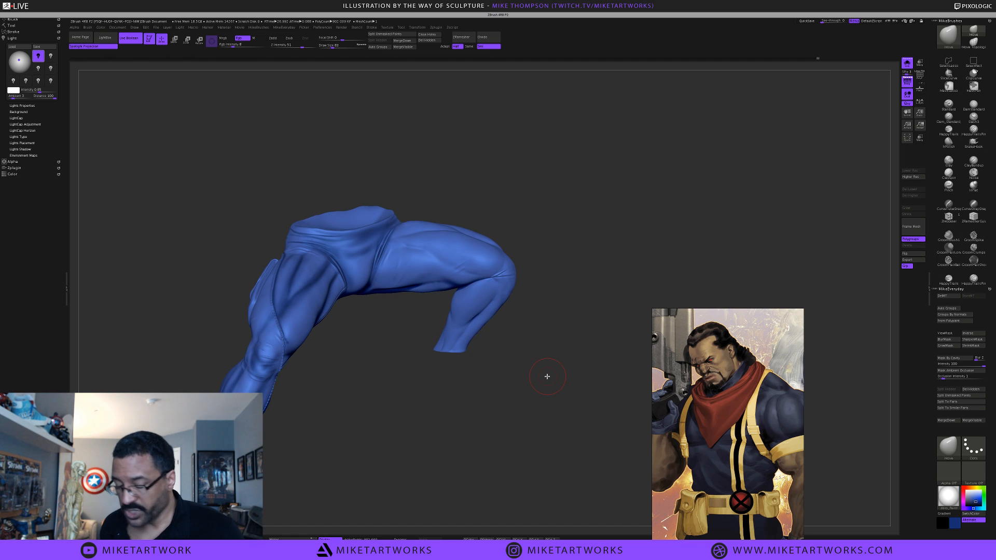
key(shift)
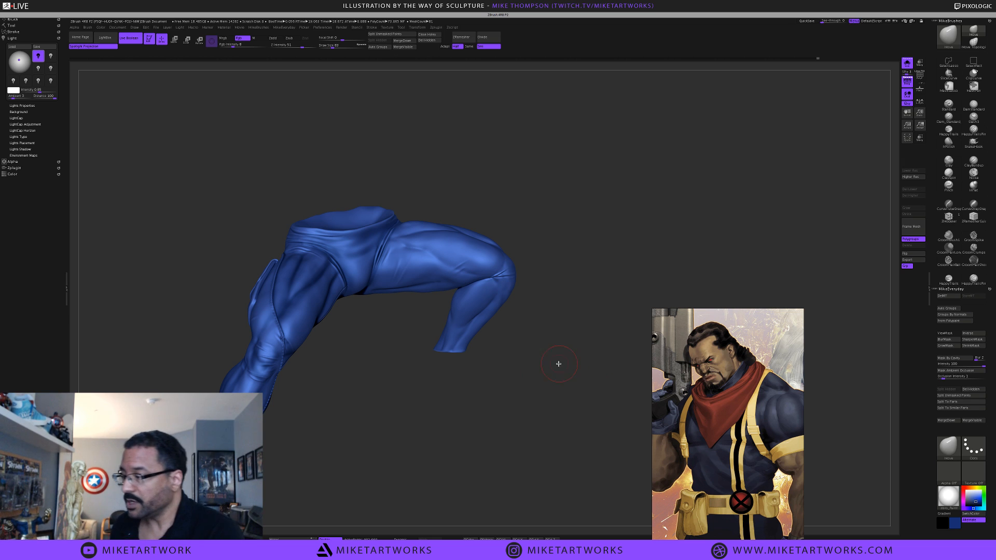
drag(554, 356, 555, 362)
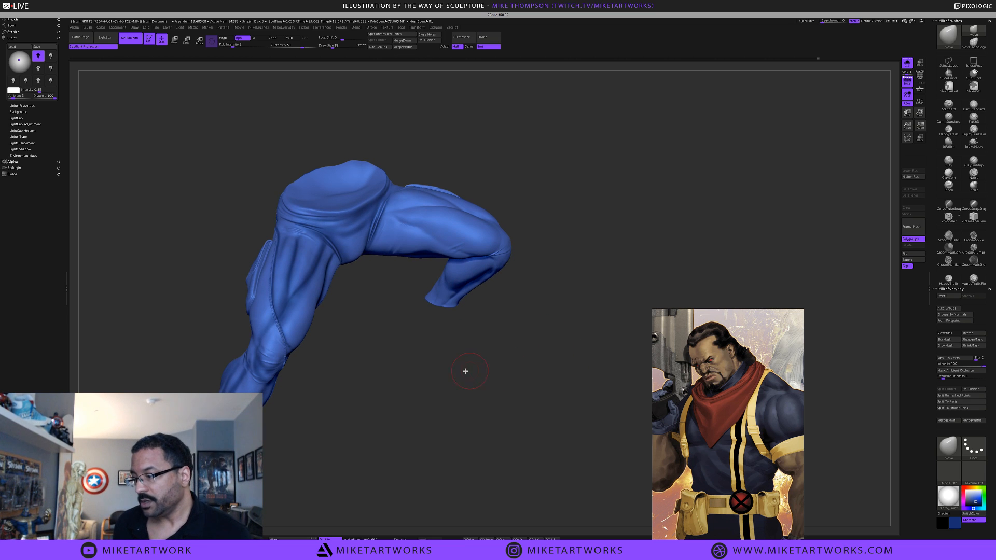
key(space)
click(435, 427)
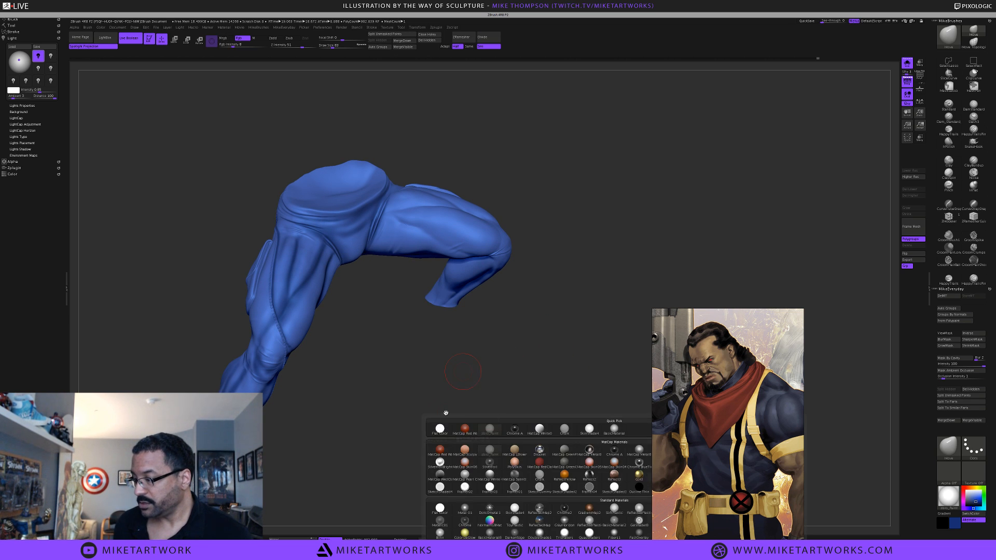
key(space)
click(443, 430)
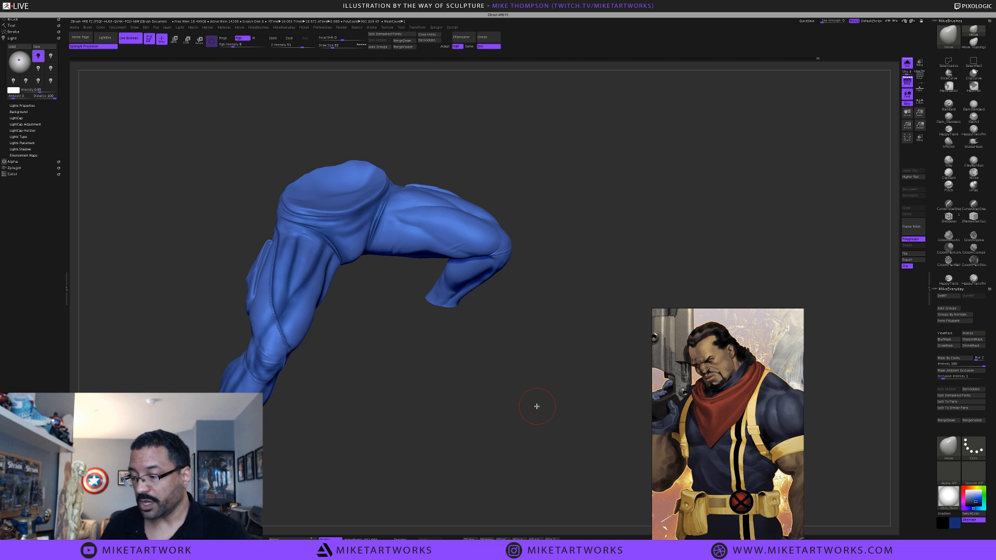
drag(385, 389, 384, 400)
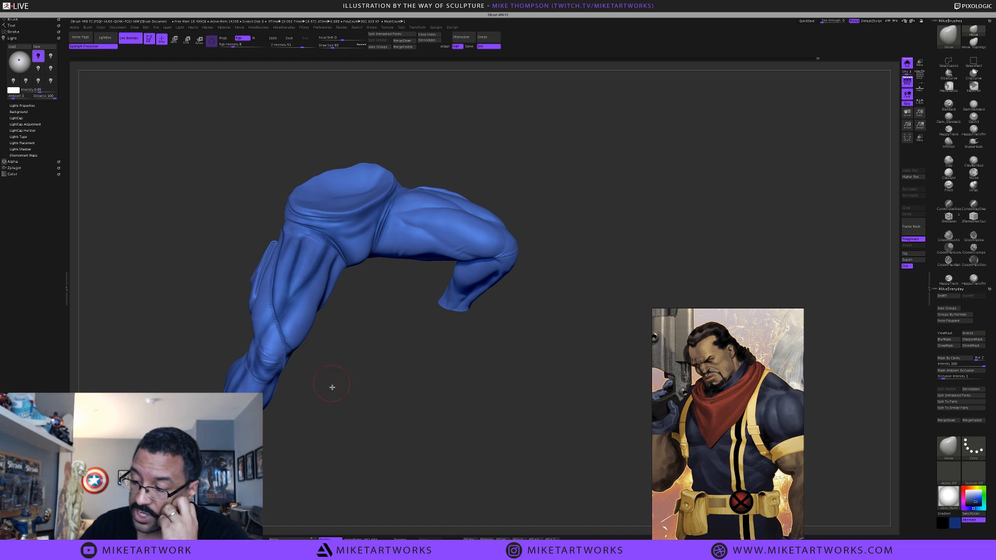
mouse_move(331, 387)
mouse_down()
mouse_move(349, 394)
mouse_move(314, 436)
mouse_up()
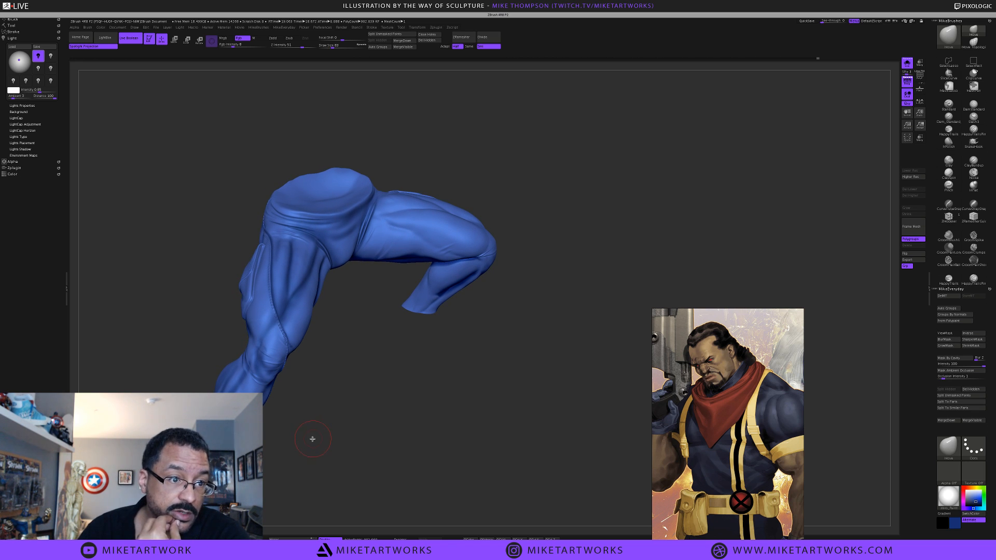
drag(312, 439, 312, 436)
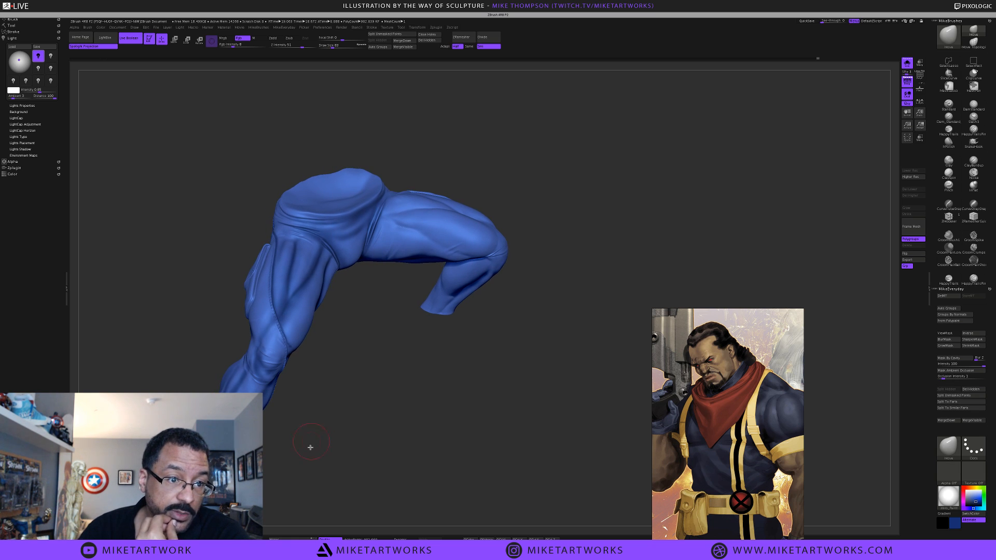
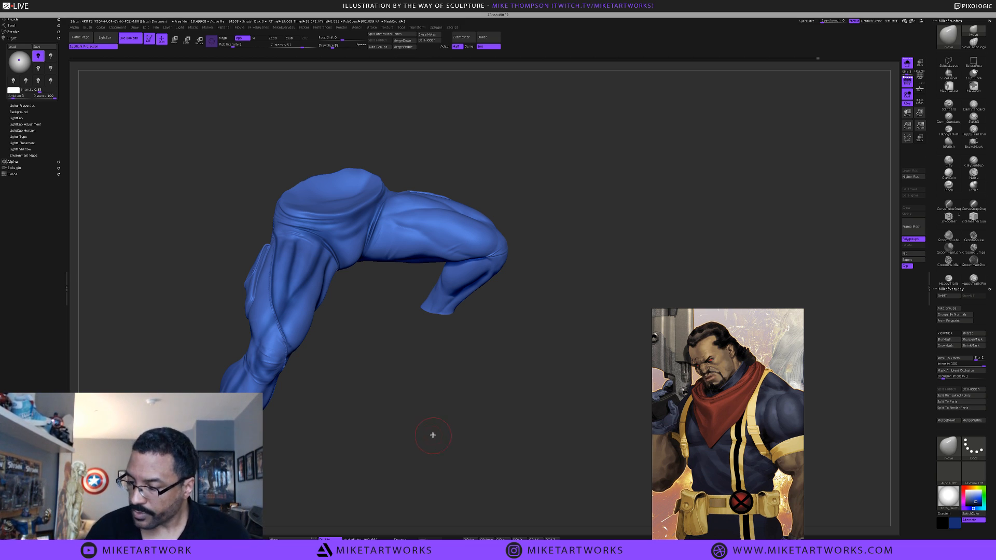
Show the whole figure again and switch the material back to BasicMaterial
mouse_move(432, 434)
mouse_down()
mouse_move(431, 422)
mouse_move(493, 385)
mouse_up()
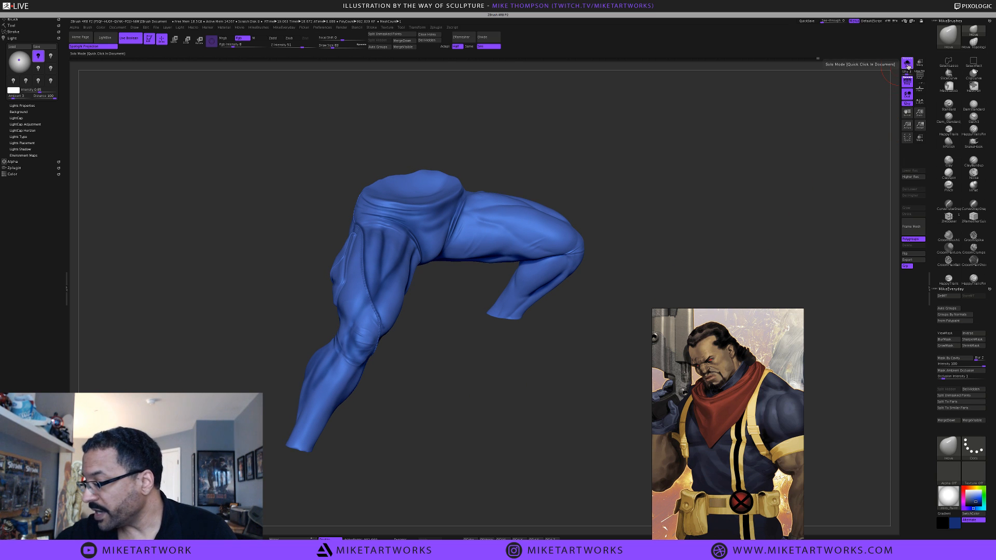
click(907, 64)
drag(529, 410, 524, 414)
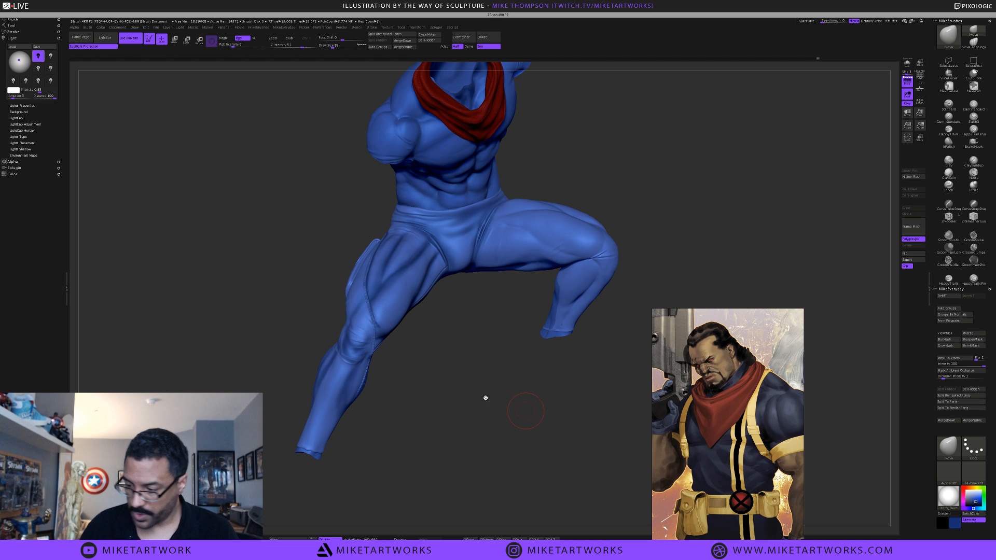
key(space)
click(501, 464)
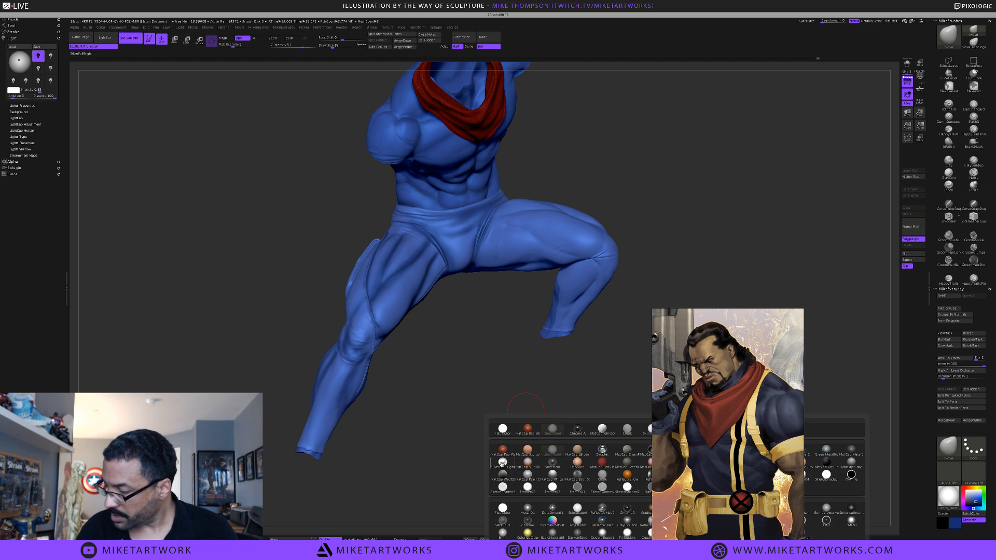
key(space)
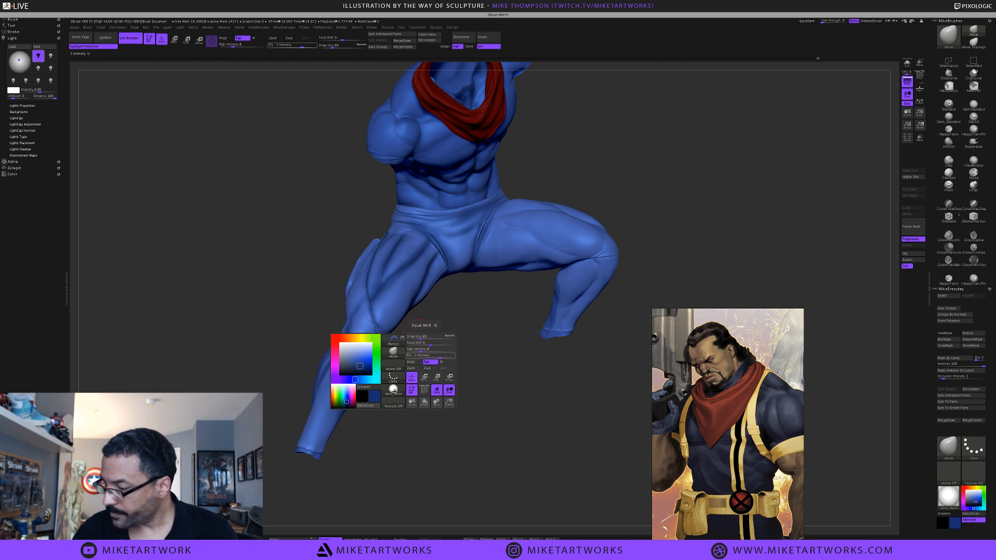
click(393, 390)
click(489, 439)
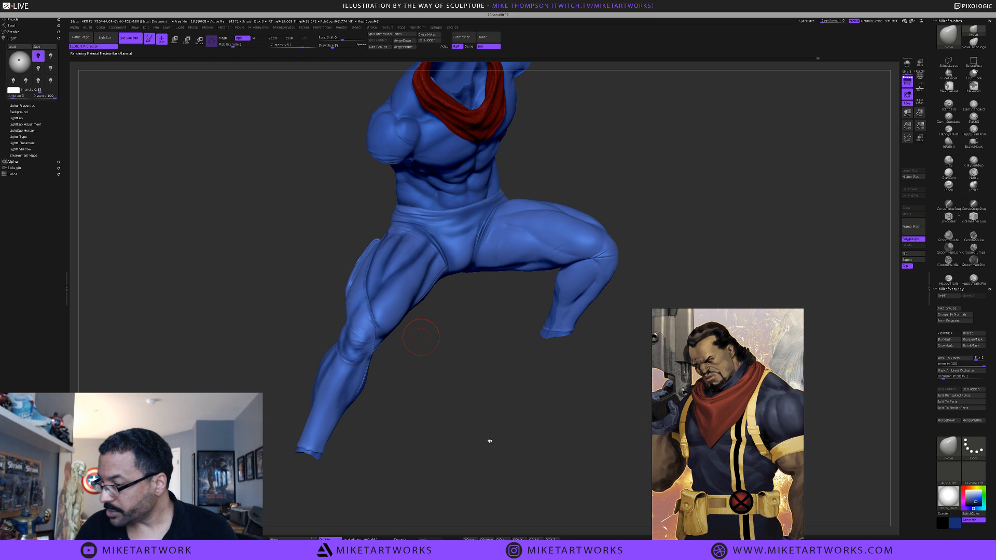
Render the full figure with the basic material, and inspect the pants in isolation from several angles
key(shift)
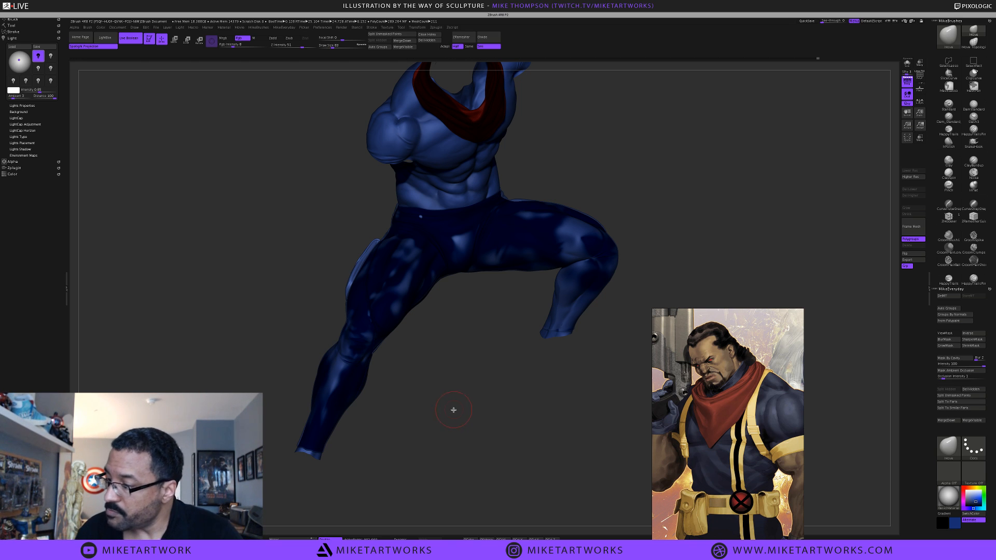
drag(464, 408, 465, 406)
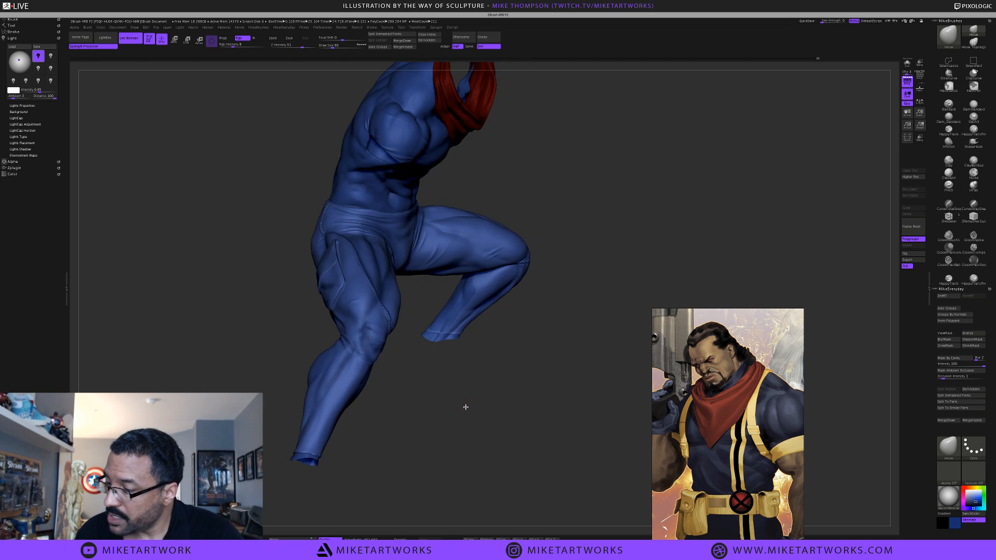
click(906, 63)
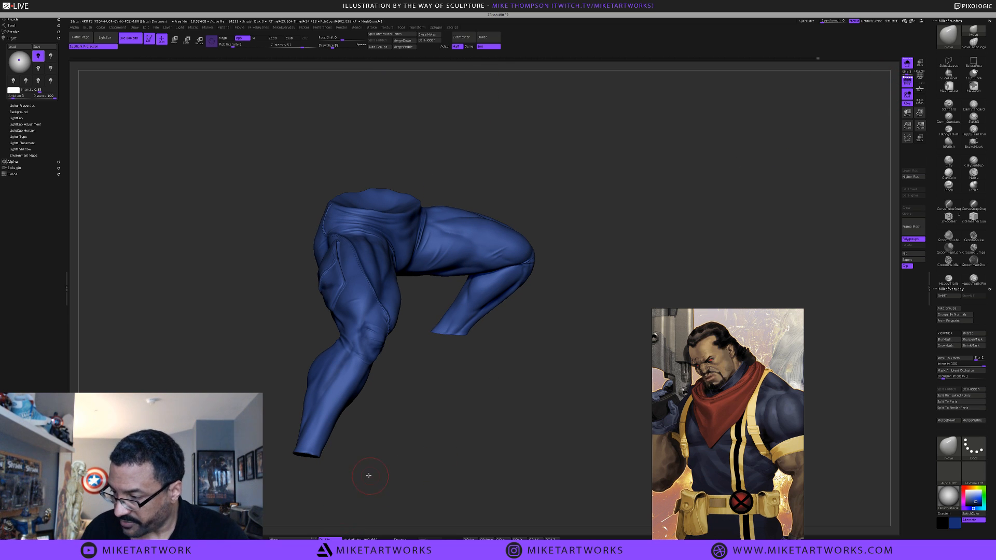
drag(369, 493, 381, 460)
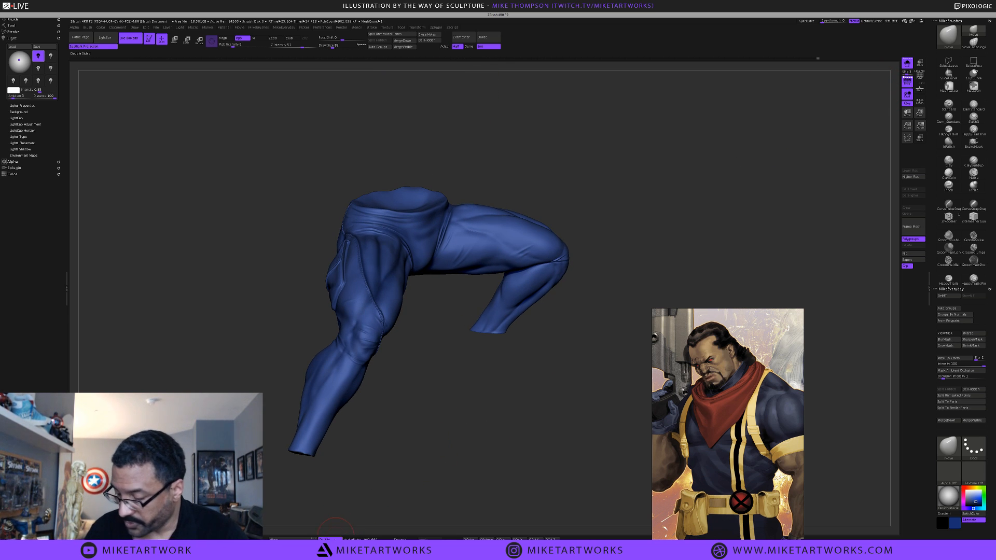
drag(451, 446, 441, 420)
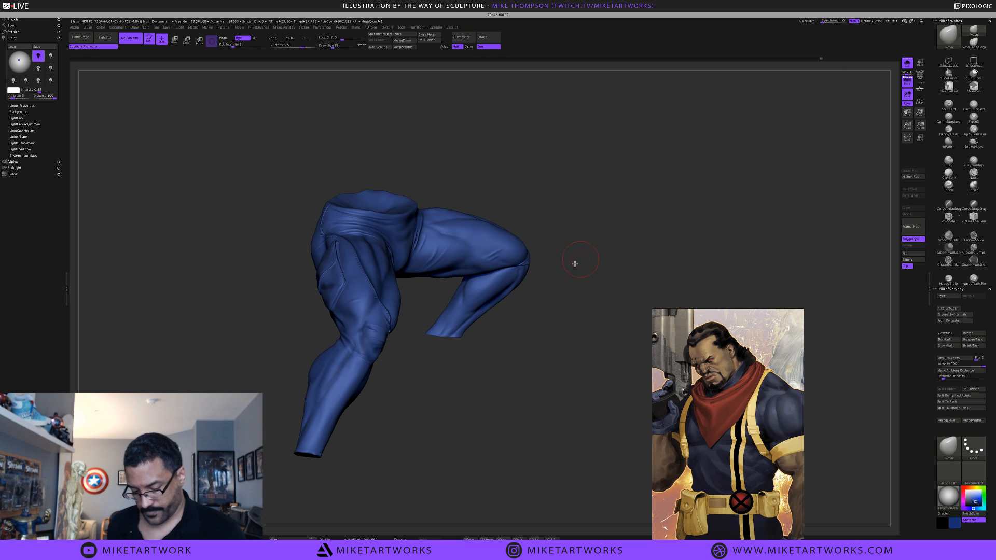
Make the body the active subtool, turn off its double-sided display, and check it from the front
key(n)
click(486, 299)
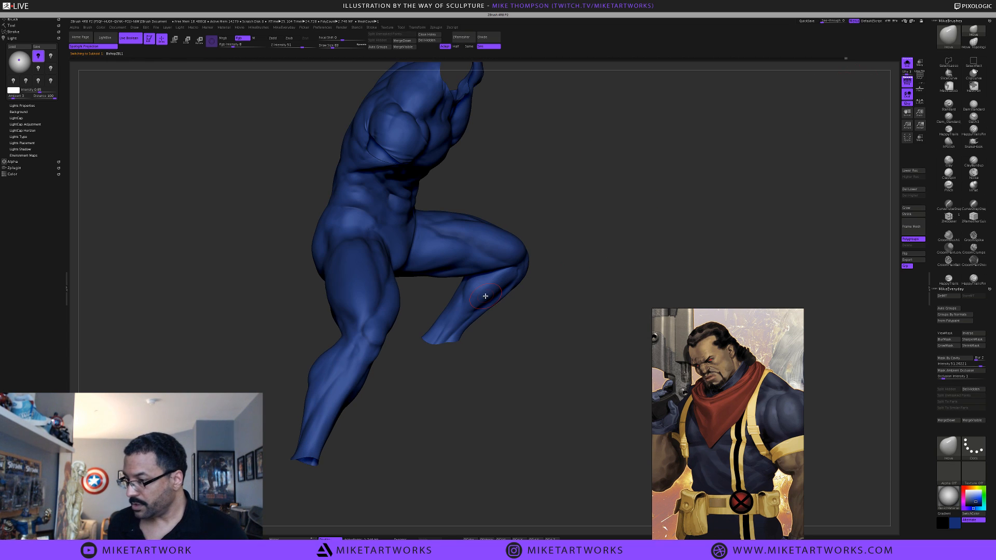
click(326, 539)
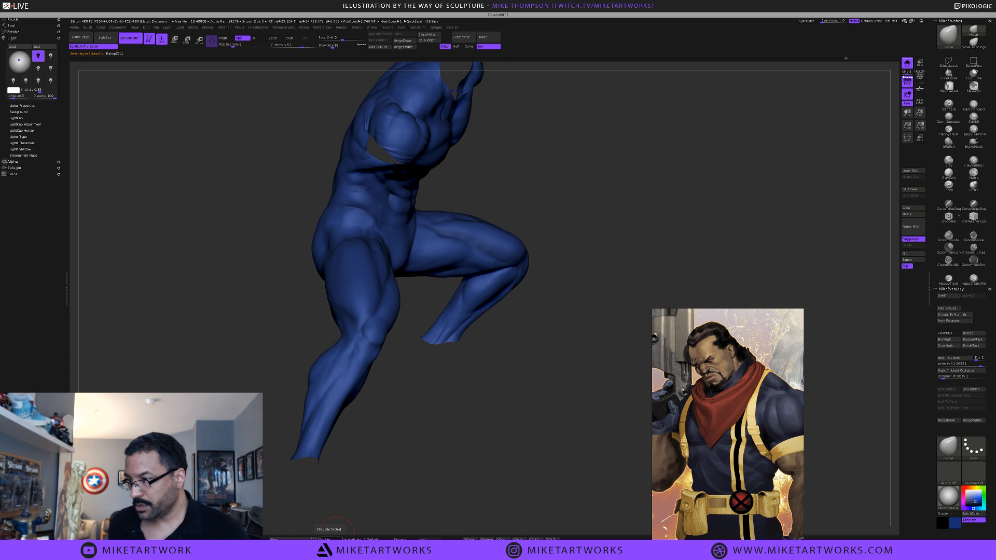
mouse_move(427, 465)
mouse_down()
mouse_move(422, 483)
mouse_move(477, 458)
mouse_move(523, 470)
mouse_move(525, 454)
mouse_up()
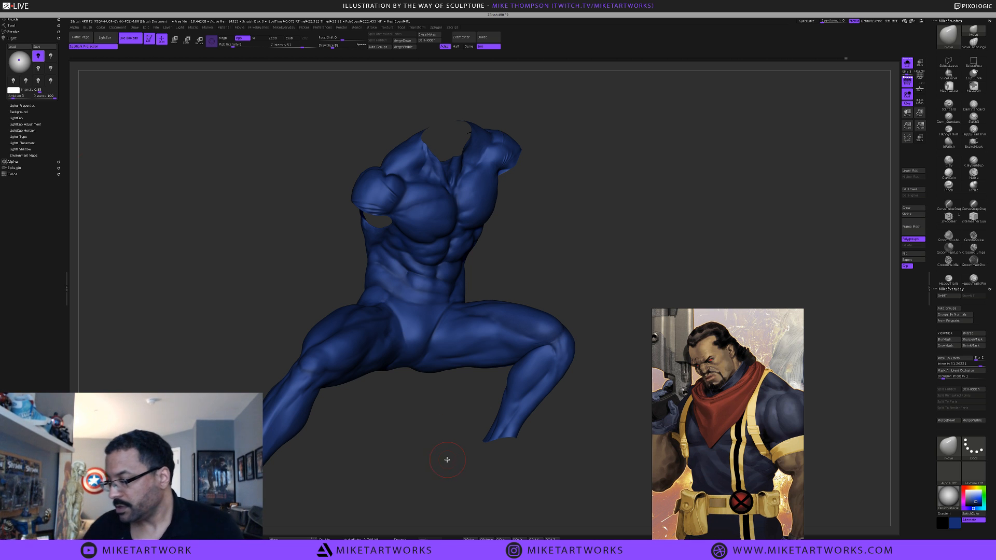
drag(447, 460, 451, 459)
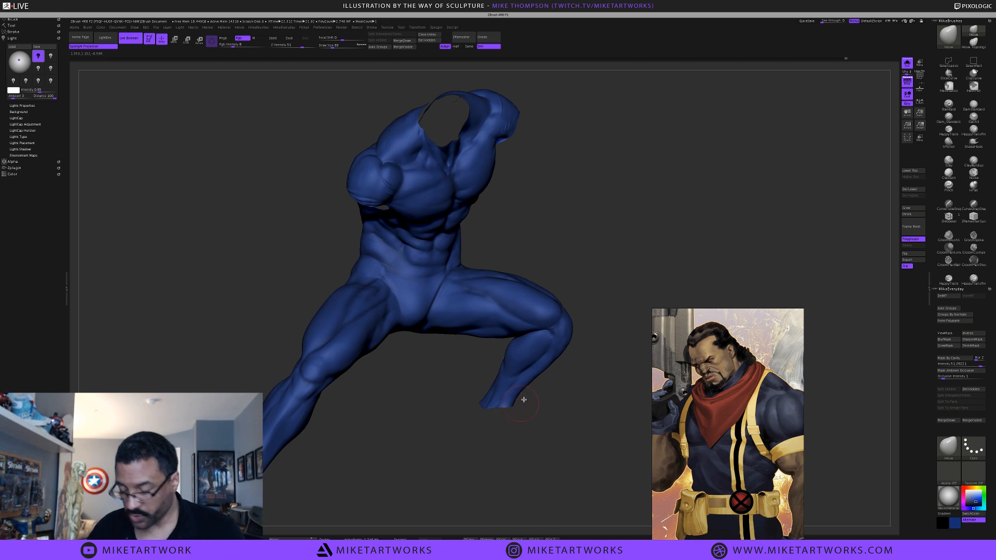
Display the body's polygroups and hide both legs and the pelvis so only the chest and abdomen remain
key(space)
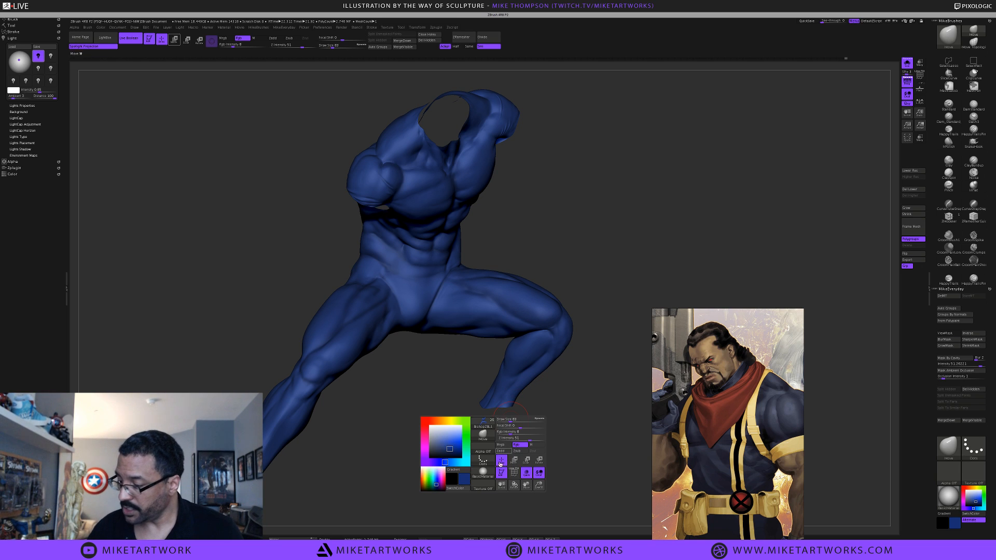
key(shift+f)
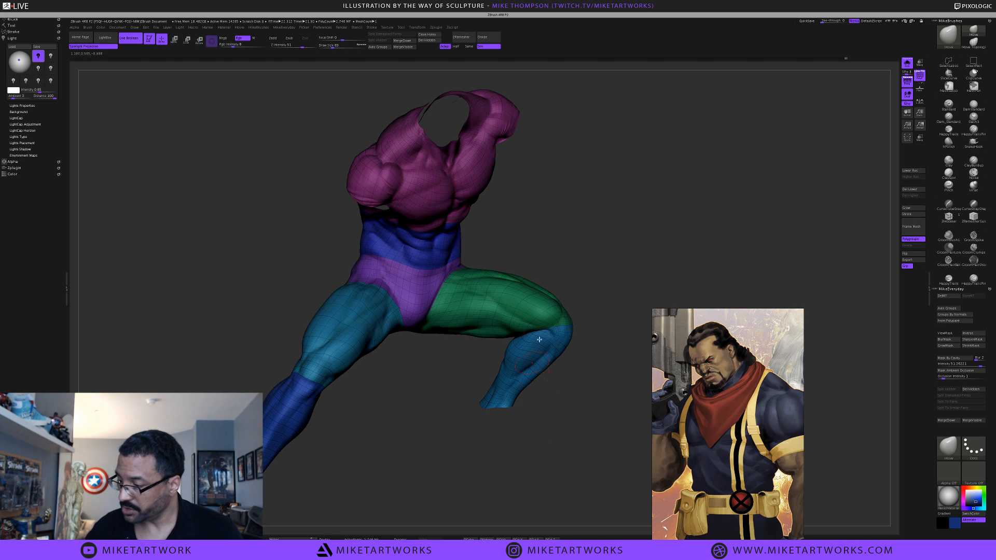
key(ctrl+shift)
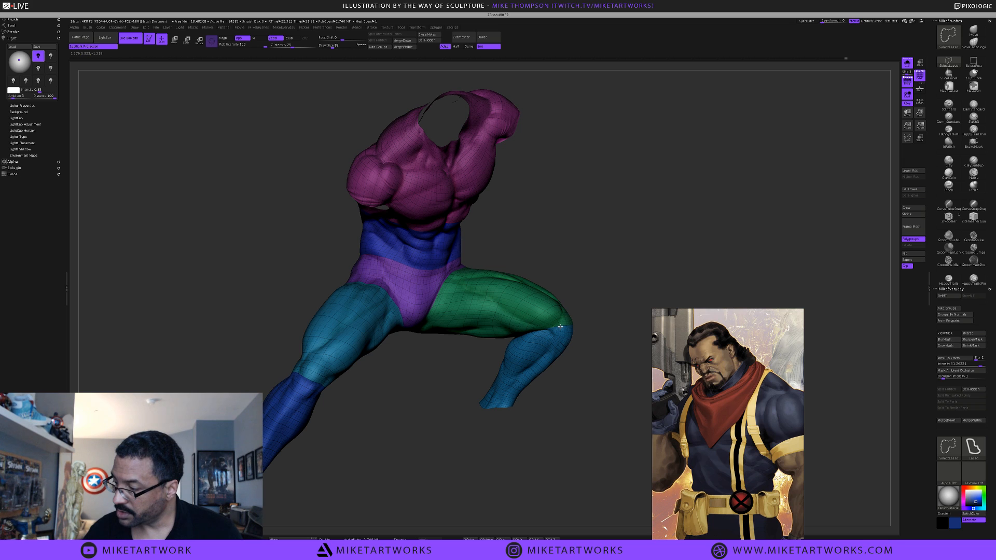
ctrl+alt+shift+click(560, 326)
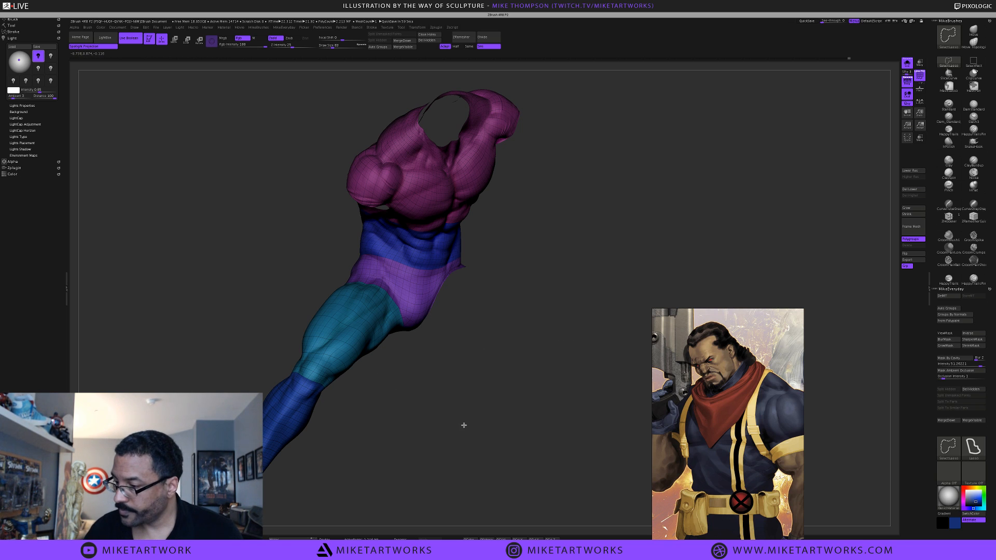
ctrl+alt+shift+drag(463, 425, 462, 422)
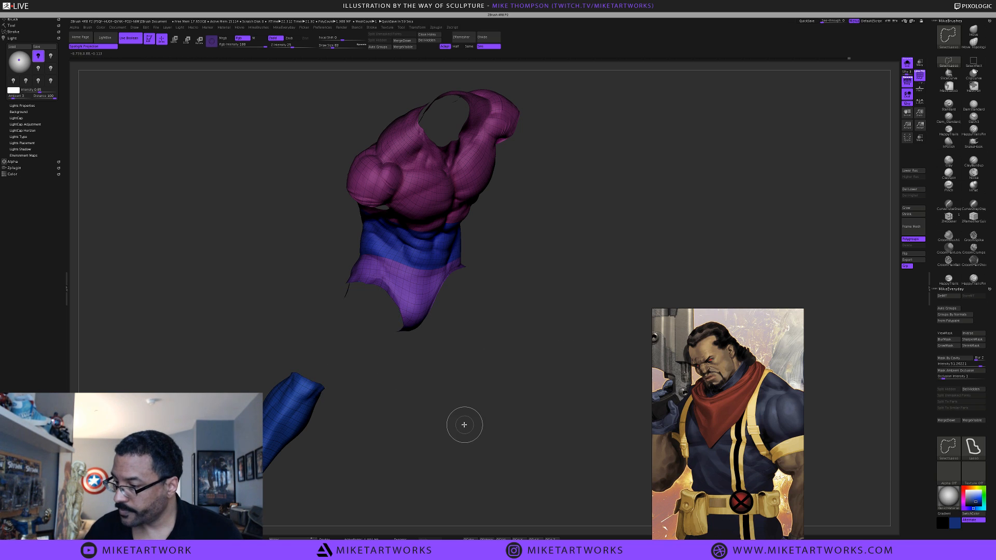
ctrl+alt+shift+click(312, 381)
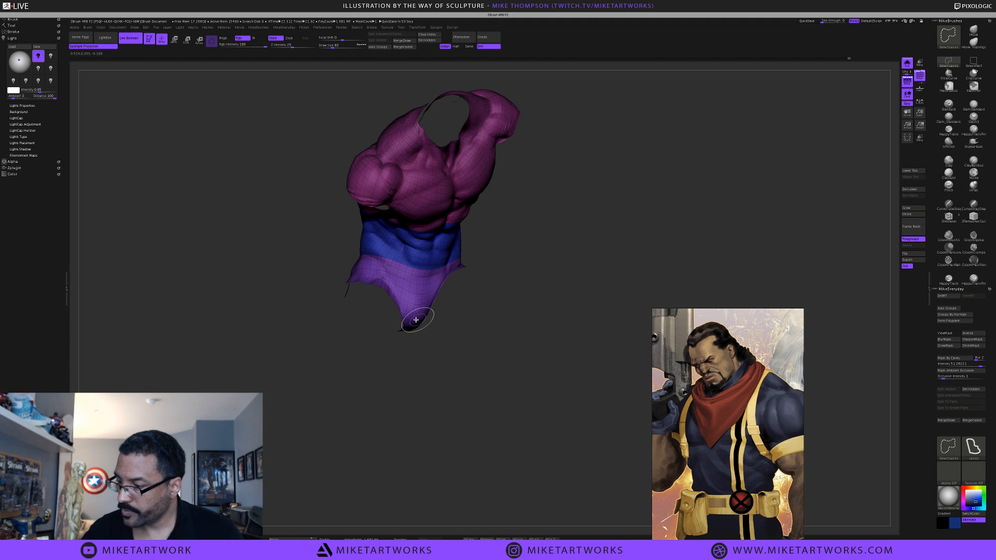
ctrl+alt+shift+click(474, 432)
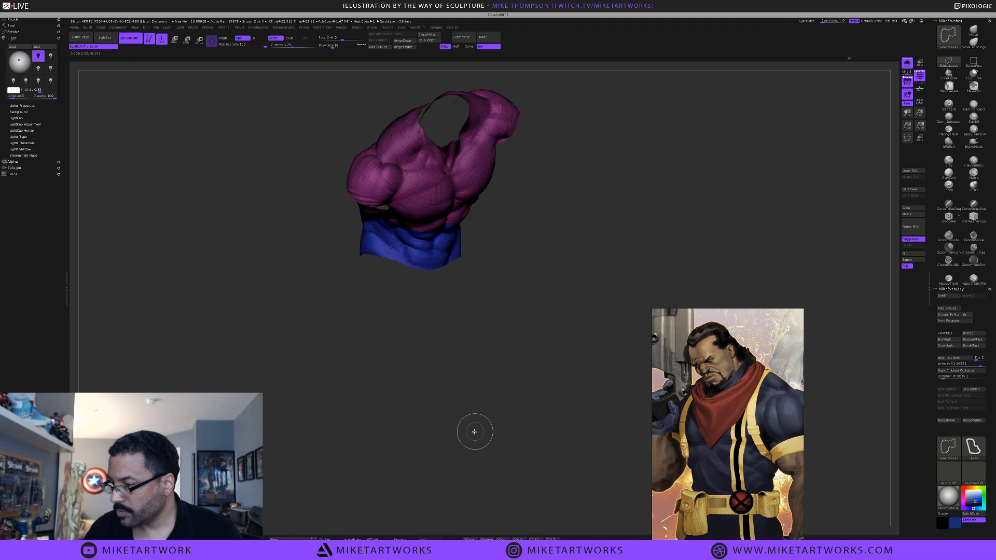
Show the whole figure again, turn off the polygroup wireframe display, and frame the torso and pants from the front
click(906, 63)
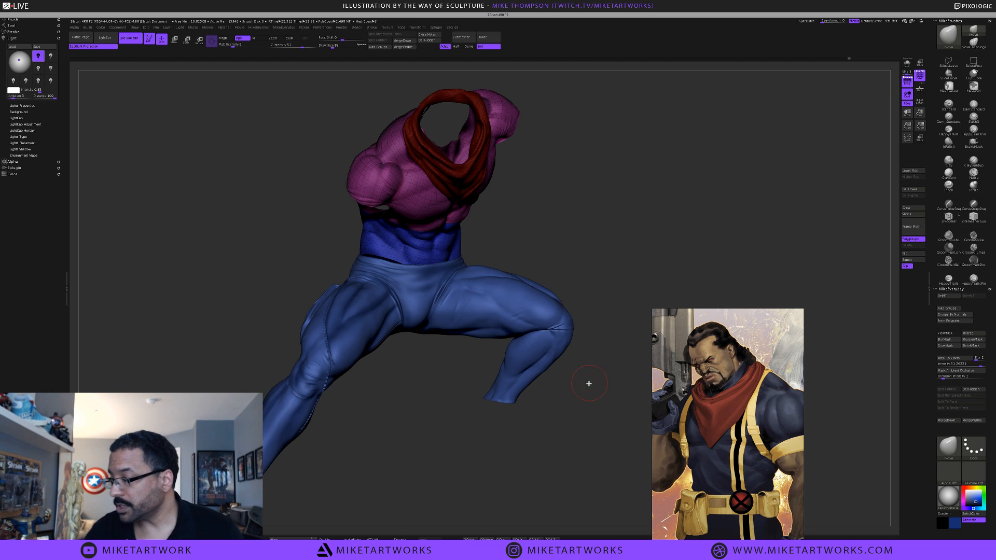
drag(589, 383, 586, 384)
key(space)
click(587, 458)
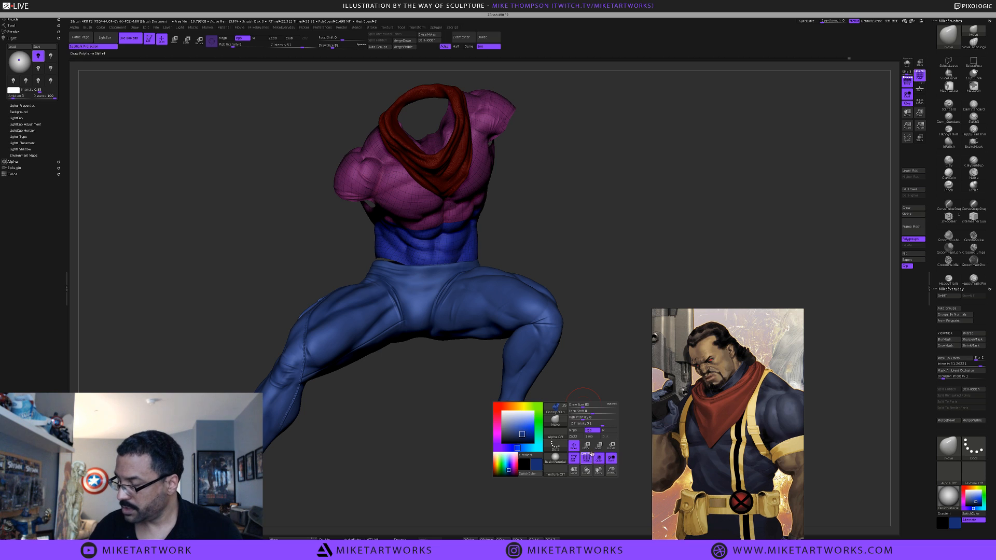
alt+drag(492, 418, 489, 438)
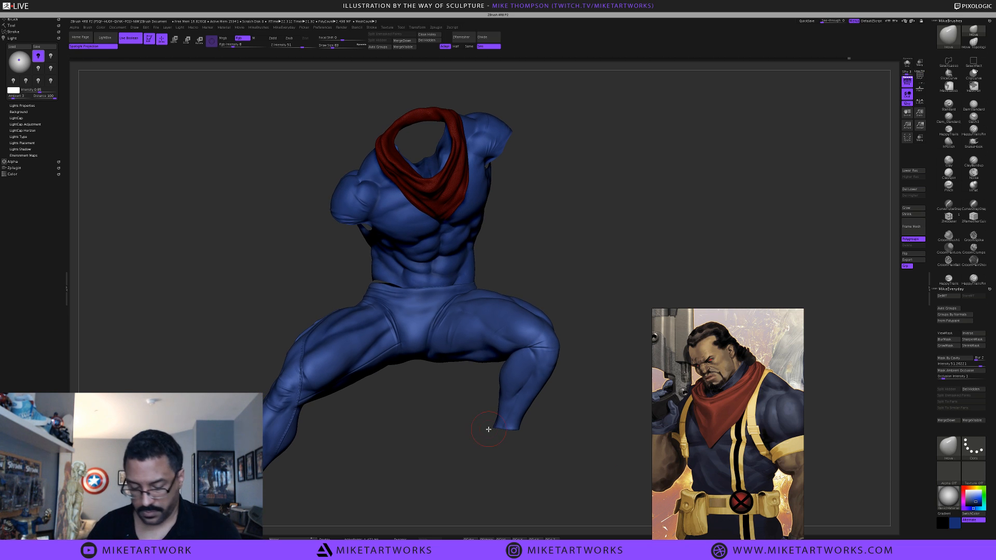
Render the figure and compare the shading and blue of the torso and pants from several angles
key(shift+r)
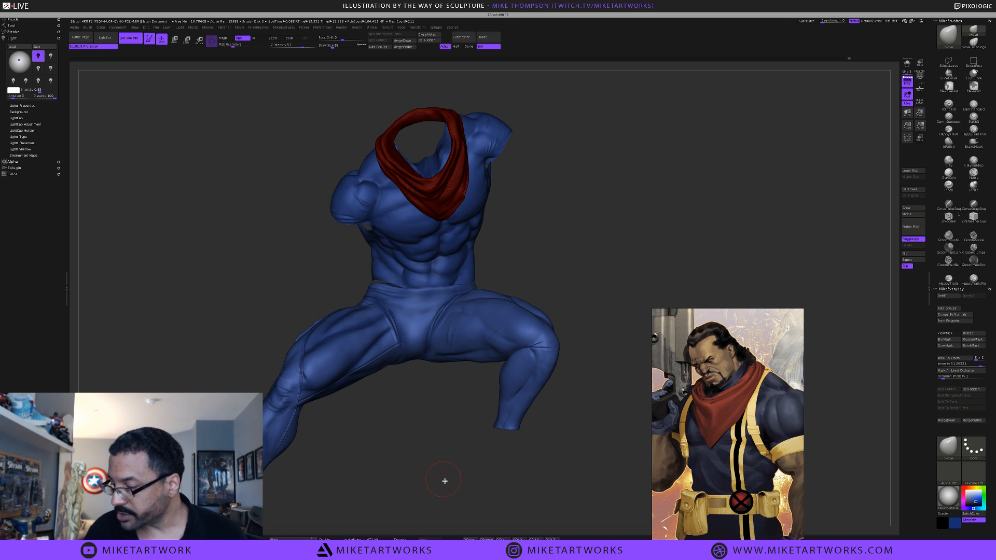
mouse_move(444, 481)
mouse_down()
mouse_move(458, 484)
mouse_move(454, 473)
mouse_up()
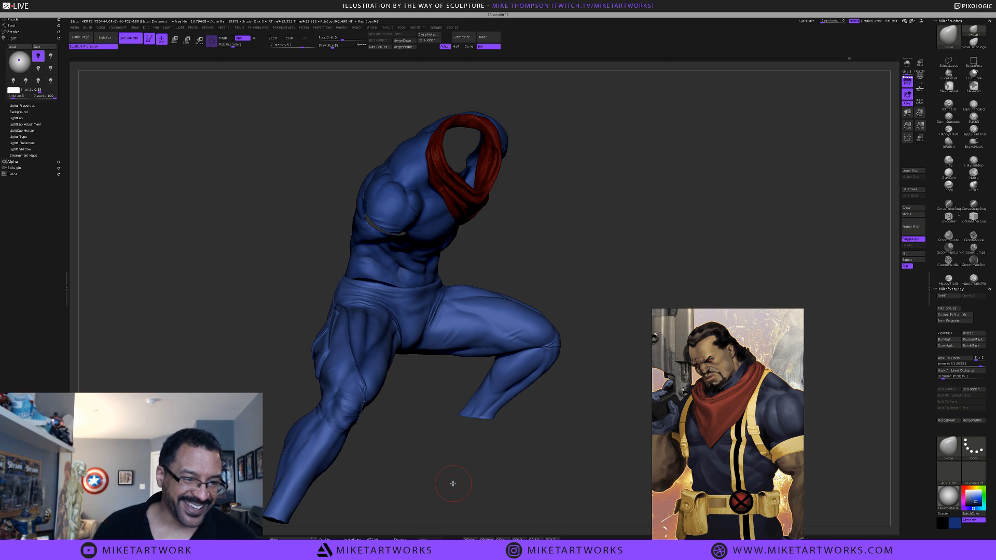
drag(453, 480, 453, 471)
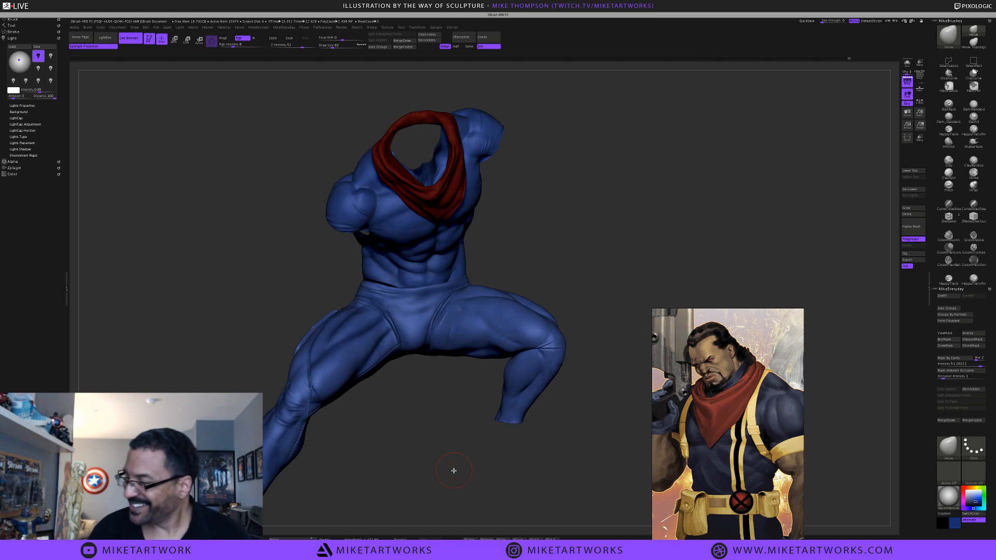
mouse_move(544, 449)
alt+mouse_down()
mouse_move(440, 430)
mouse_move(487, 425)
mouse_move(475, 405)
mouse_move(467, 422)
alt+mouse_up()
Choose a lighter blue, make the pants the active subtool, and isolate them
key(space)
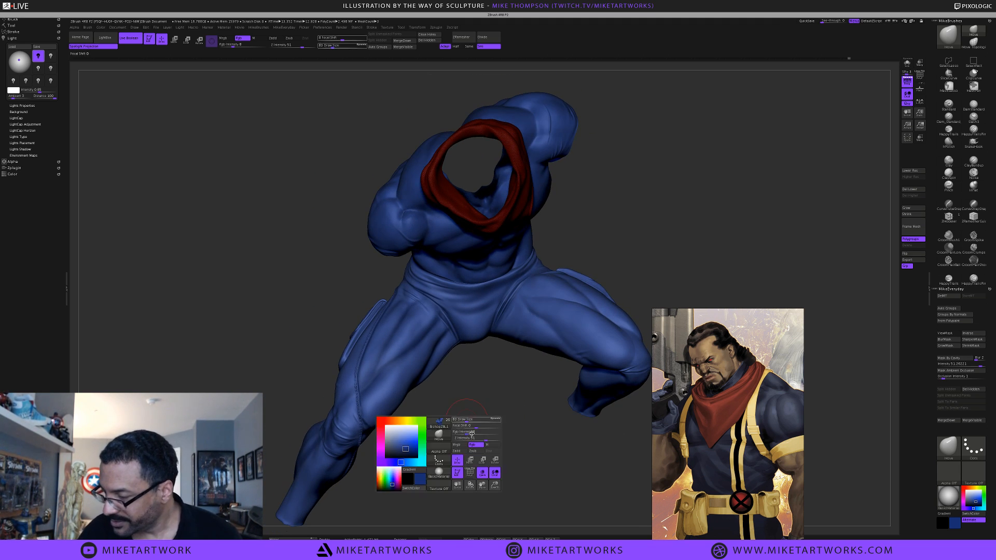
mouse_move(417, 384)
mouse_down()
mouse_move(398, 347)
mouse_move(431, 362)
mouse_up()
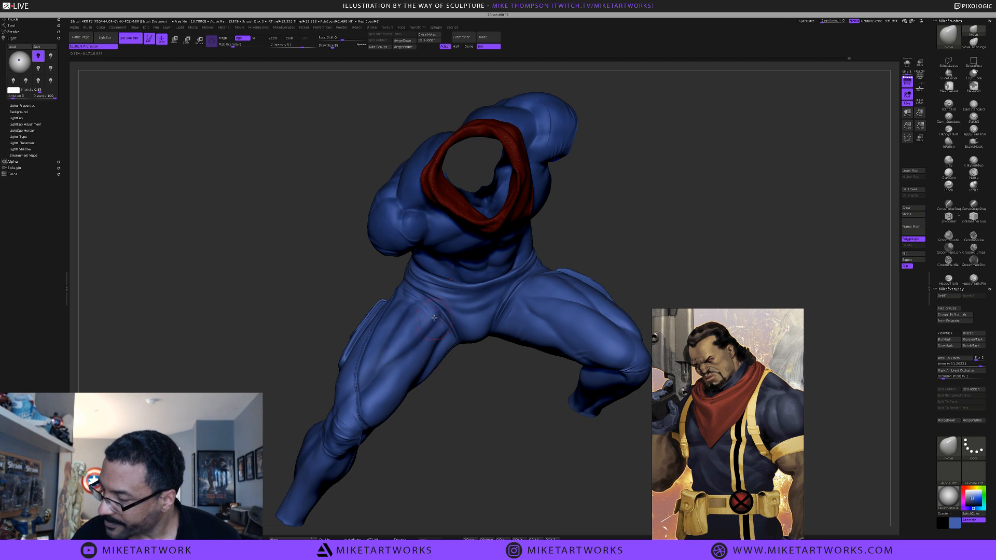
alt+click(584, 315)
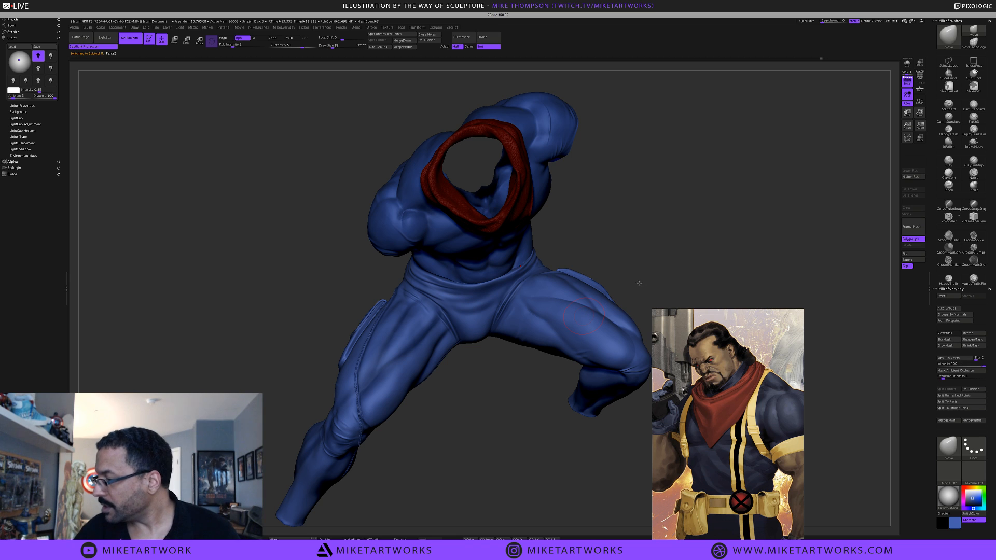
click(907, 63)
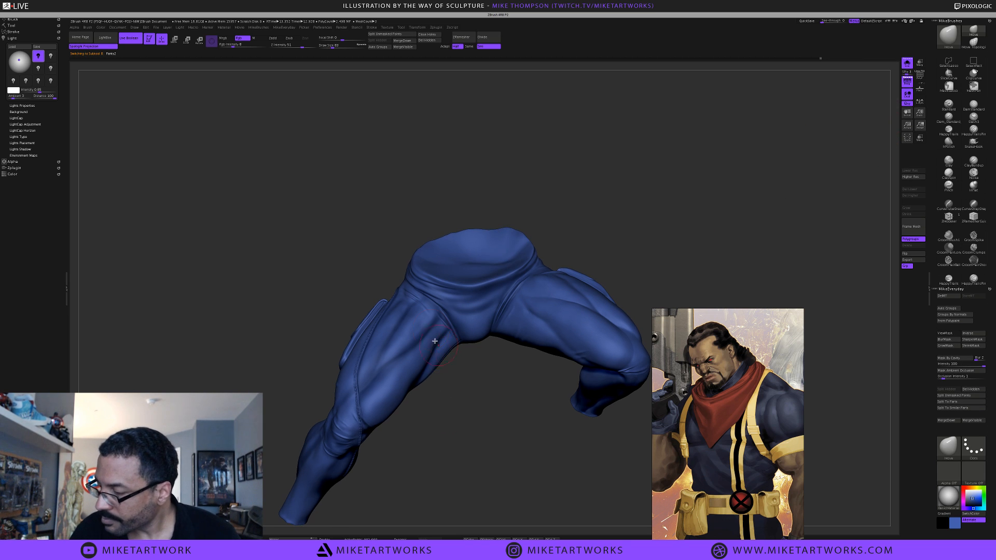
Set up the Standard brush for painting in Rgb mode and choose a darker blue
key(ctrl)
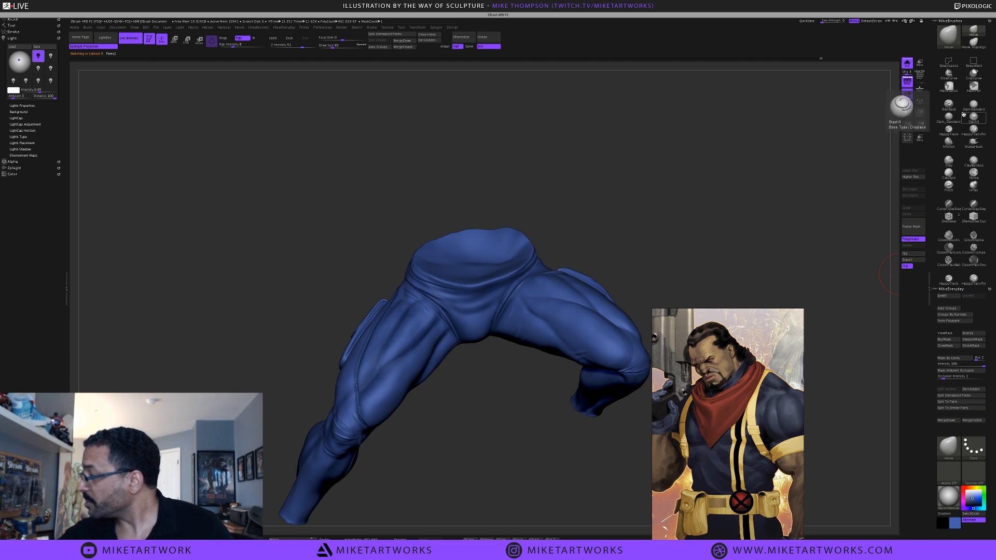
click(948, 105)
key(space)
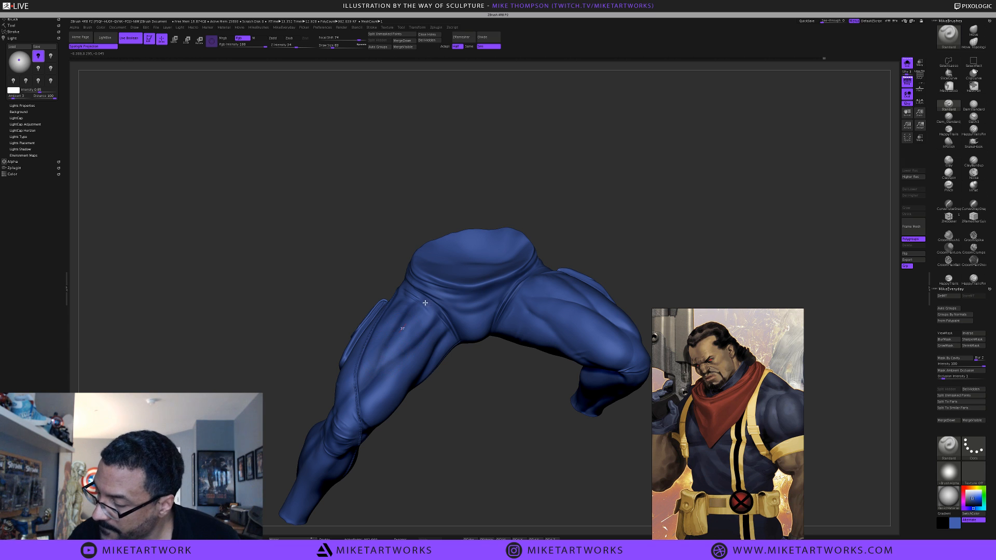
mouse_move(472, 454)
mouse_down()
mouse_move(462, 441)
mouse_move(474, 451)
mouse_move(470, 427)
mouse_up()
key(space)
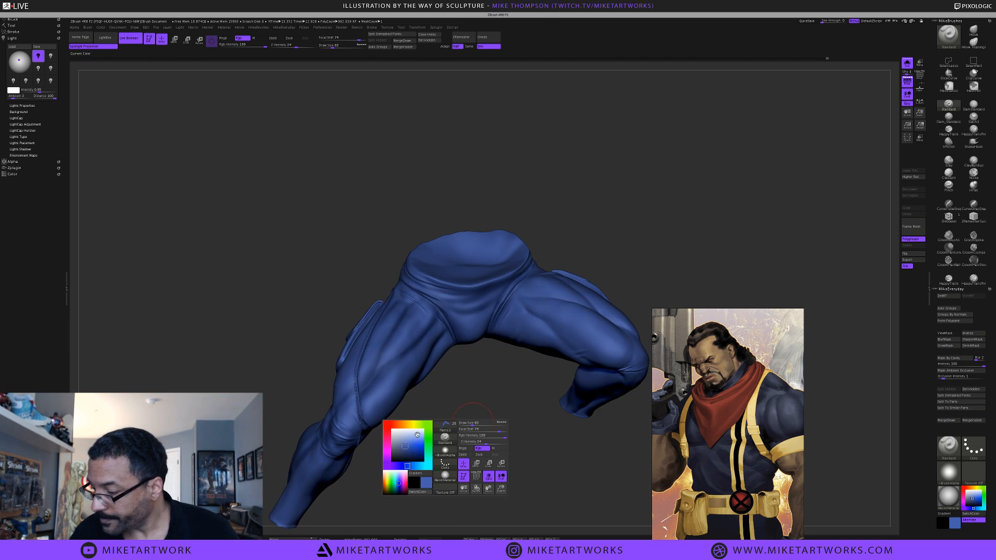
mouse_move(434, 425)
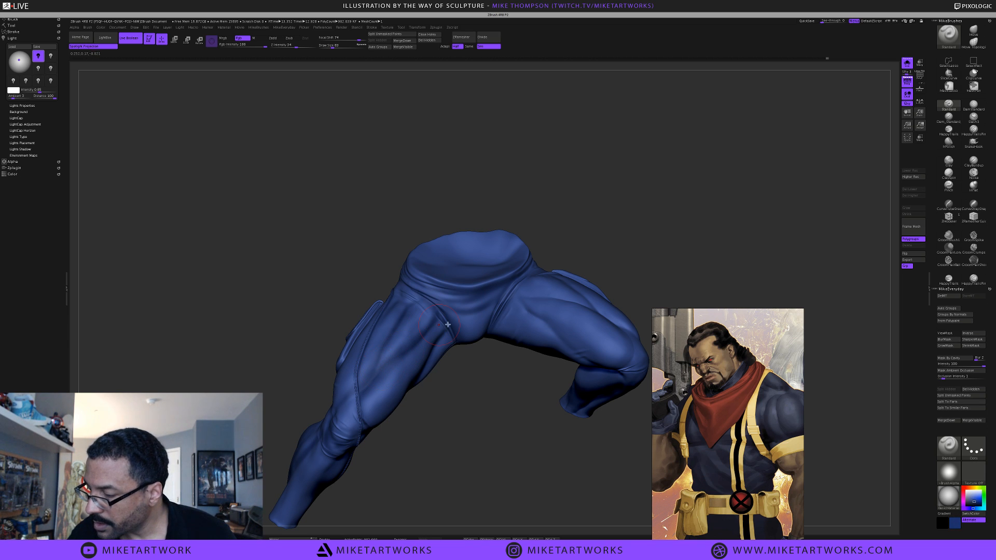
Set the RGB intensity to 24 and paint soft dark blue shading on the bent leg's thigh
drag(511, 449, 382, 288)
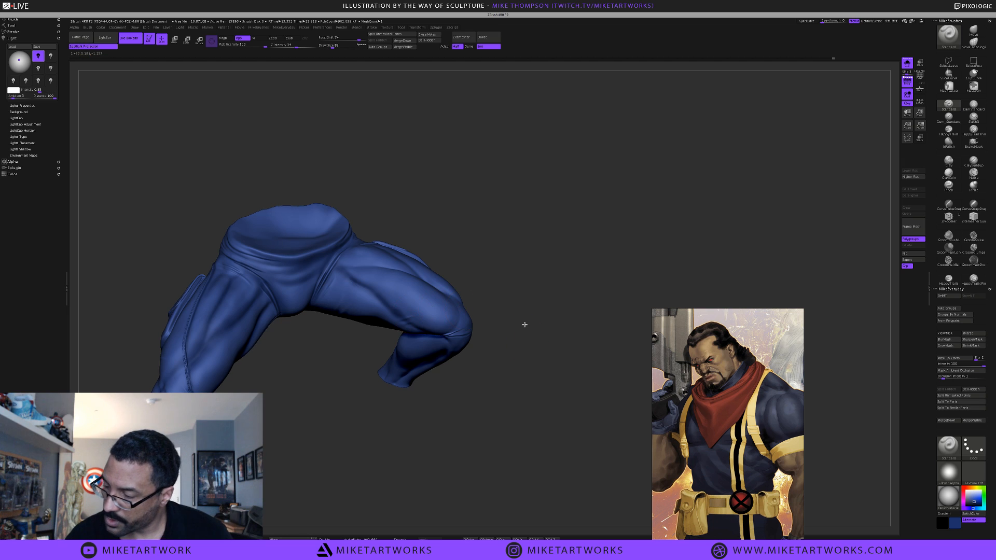
drag(524, 324, 518, 325)
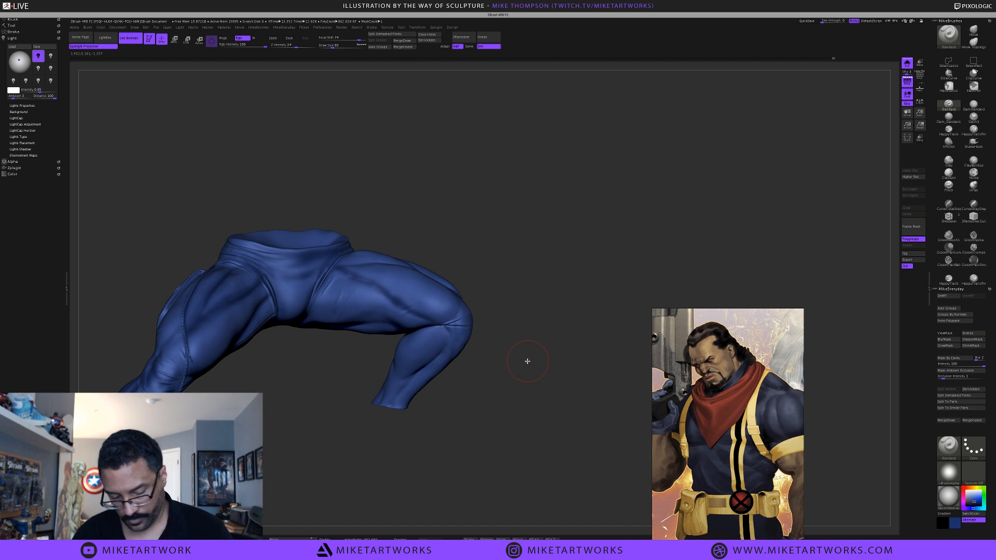
key(space)
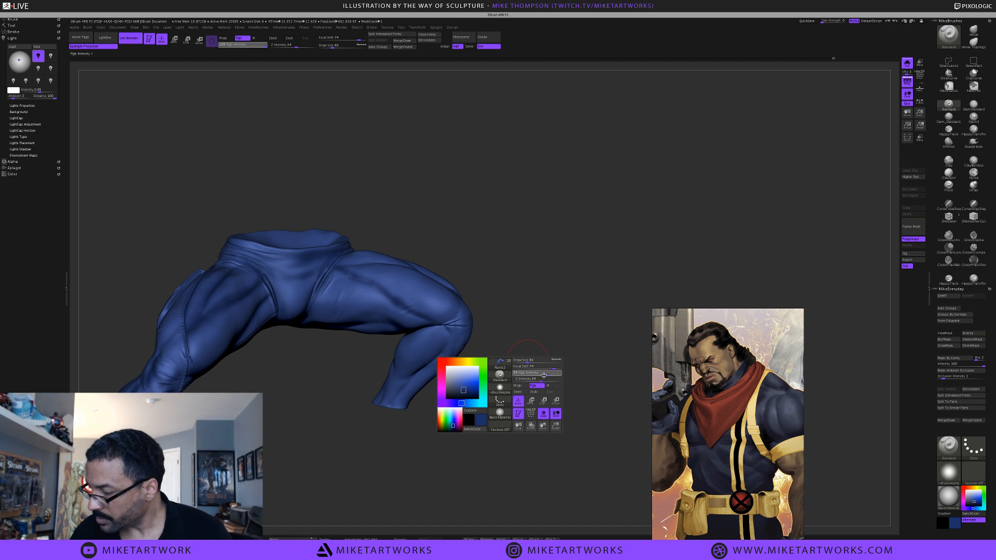
drag(543, 375, 525, 375)
drag(460, 254, 403, 273)
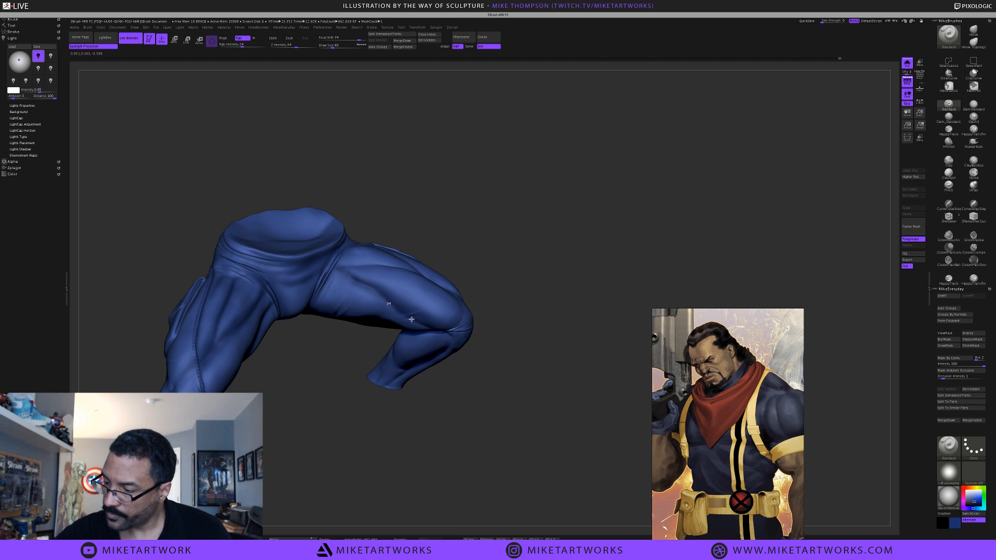
drag(543, 323, 527, 384)
mouse_move(517, 428)
mouse_down()
mouse_move(545, 449)
mouse_move(475, 397)
mouse_up()
Choose a lighter blue, paint highlights on the bent leg's thigh muscles, and reduce the brush's draw size to 51
key(space)
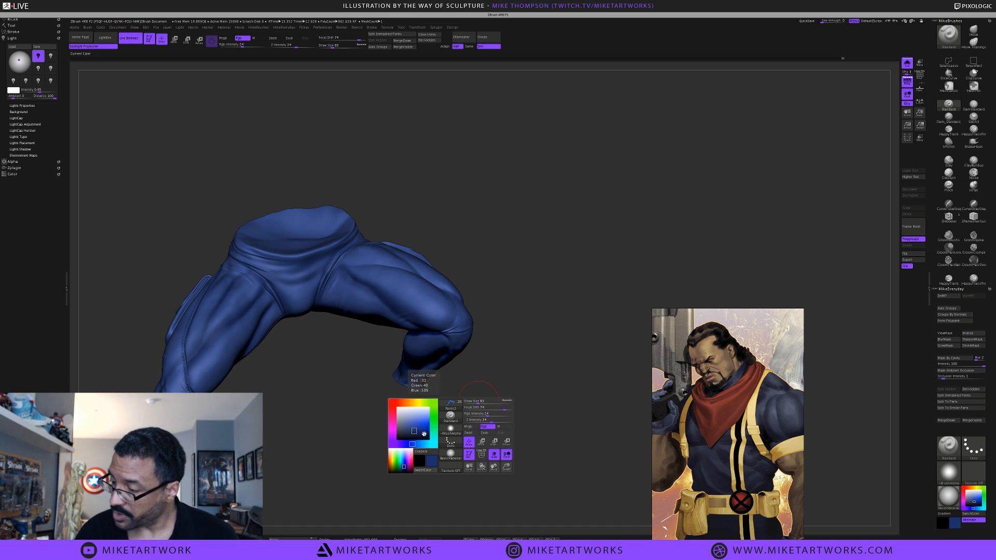
click(410, 423)
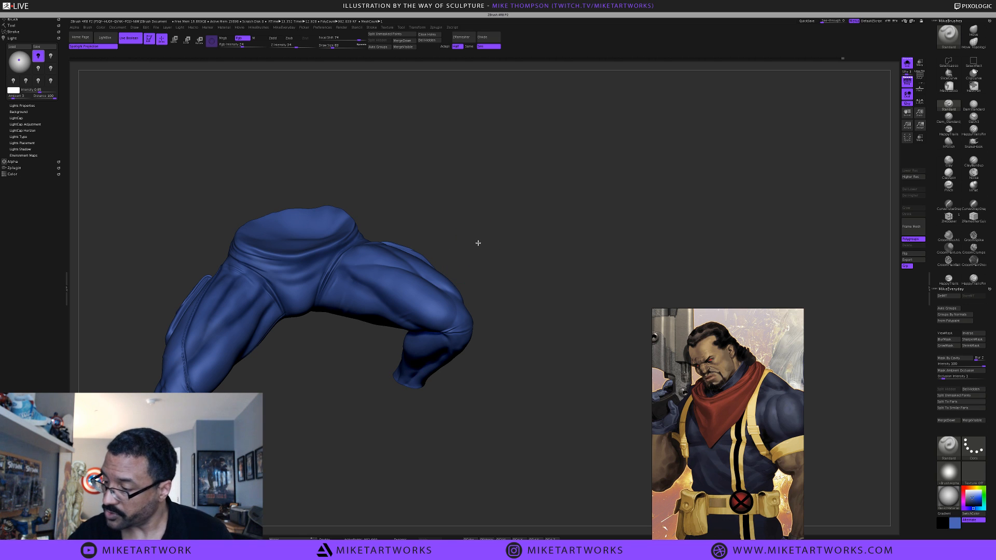
drag(475, 242, 456, 248)
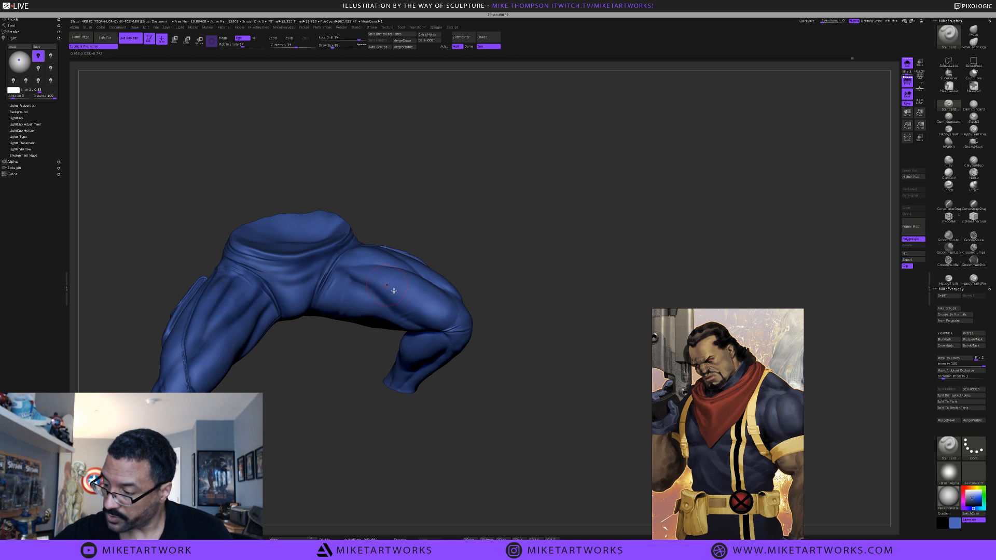
mouse_move(497, 415)
mouse_down()
mouse_move(508, 473)
mouse_move(438, 326)
mouse_up()
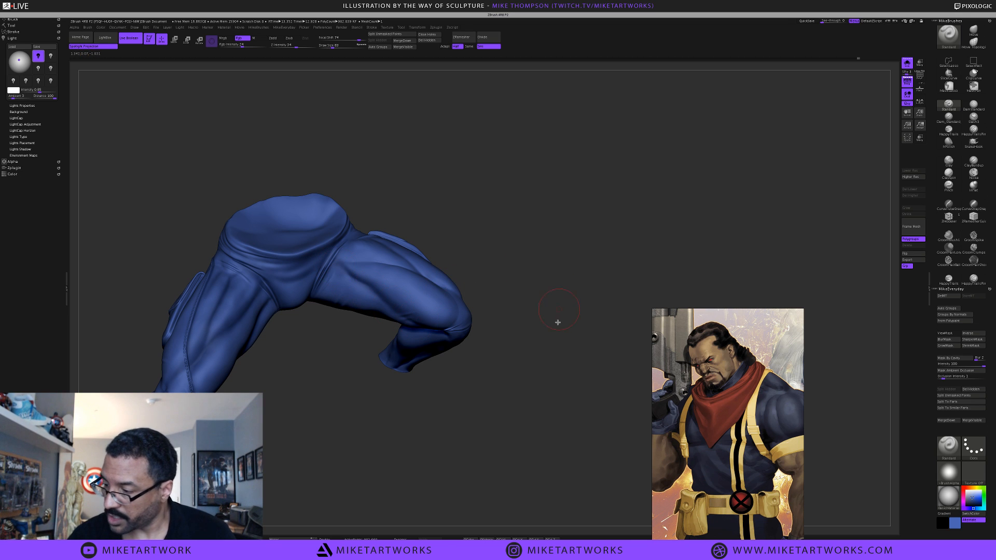
mouse_move(556, 321)
mouse_down()
mouse_move(538, 360)
mouse_move(558, 400)
mouse_move(522, 417)
mouse_move(491, 464)
mouse_move(486, 387)
mouse_up()
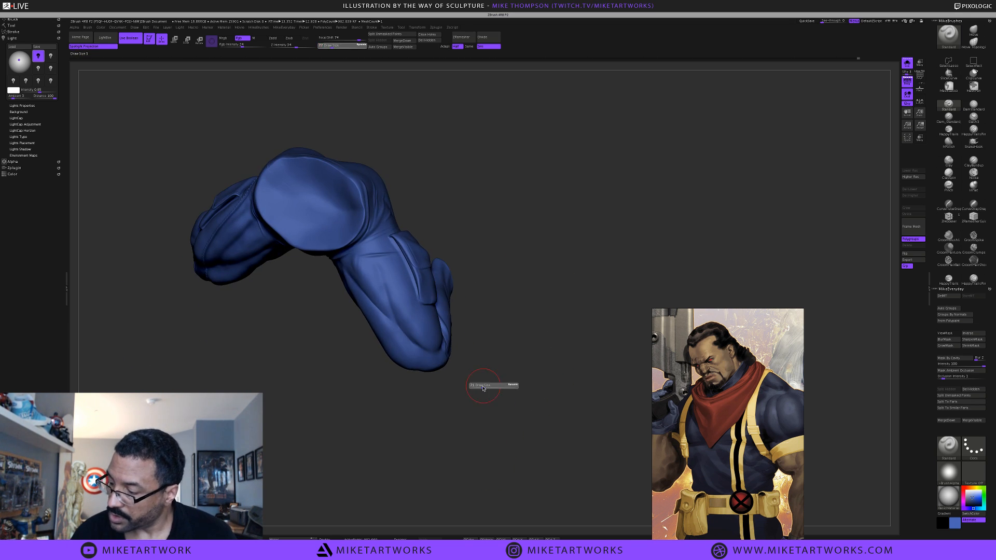
key(shift)
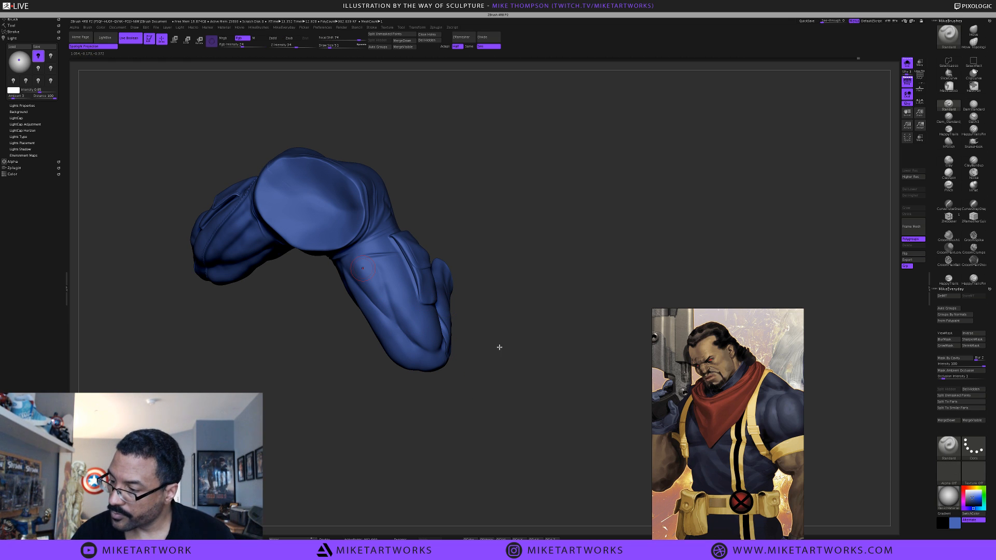
Choose a darker blue and paint soft shading into the grooves between the bent leg's thigh muscles
drag(491, 400, 485, 443)
key(space)
drag(419, 440, 422, 447)
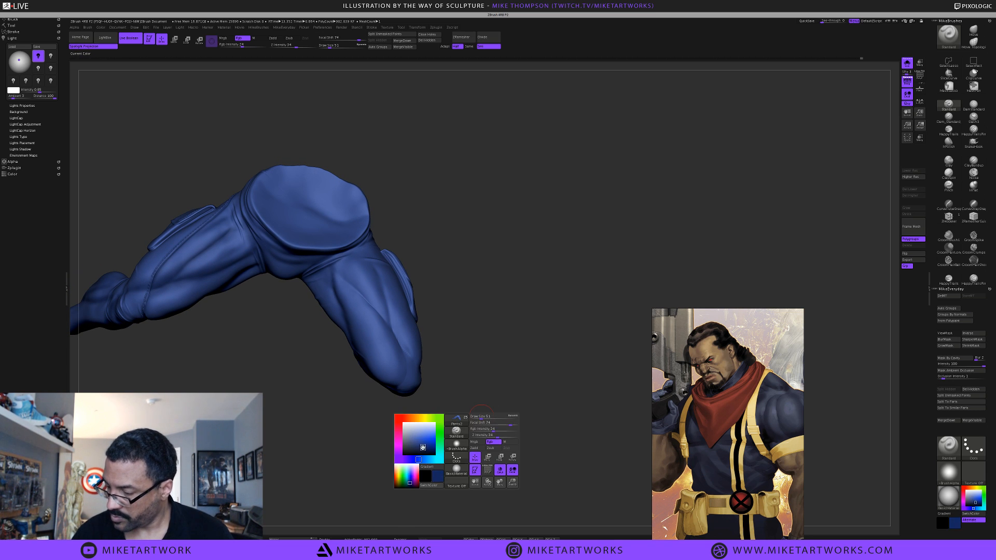
drag(342, 277, 393, 334)
drag(347, 286, 363, 295)
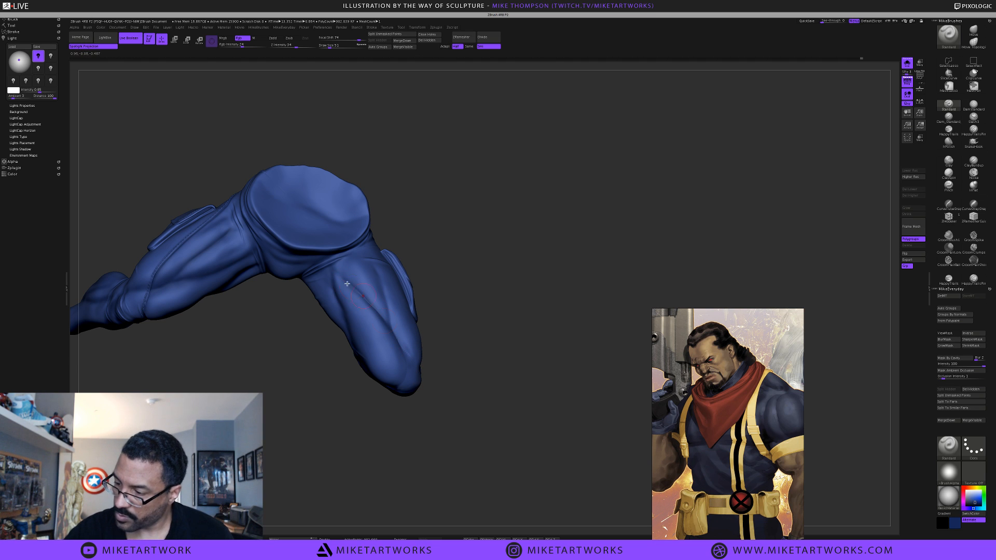
drag(459, 396, 473, 412)
mouse_move(377, 277)
mouse_down()
mouse_move(383, 322)
mouse_move(405, 363)
mouse_up()
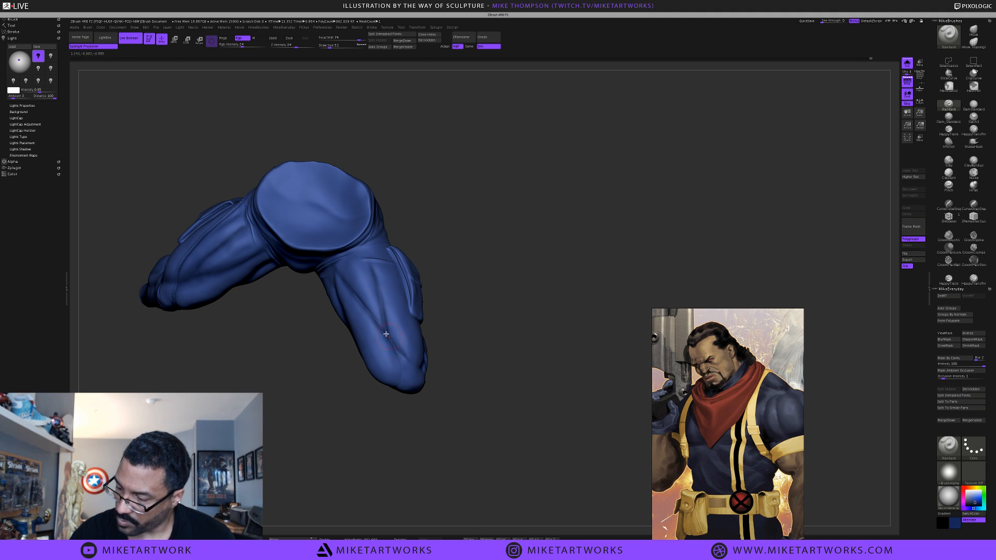
drag(434, 336, 466, 372)
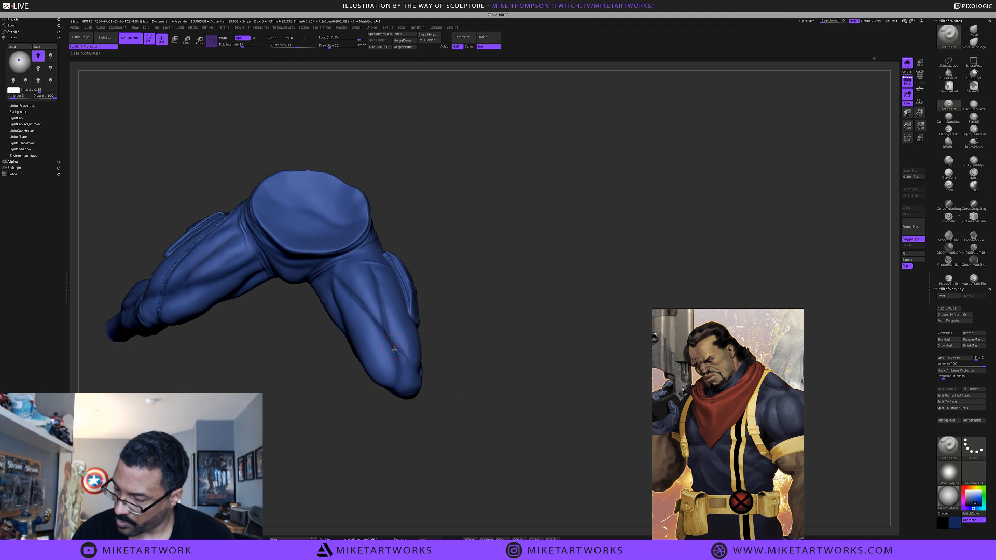
Set the brush's draw size to 80 and paint broader dark blue shading over the bent leg's knee and thigh
key(s)
drag(455, 441, 458, 441)
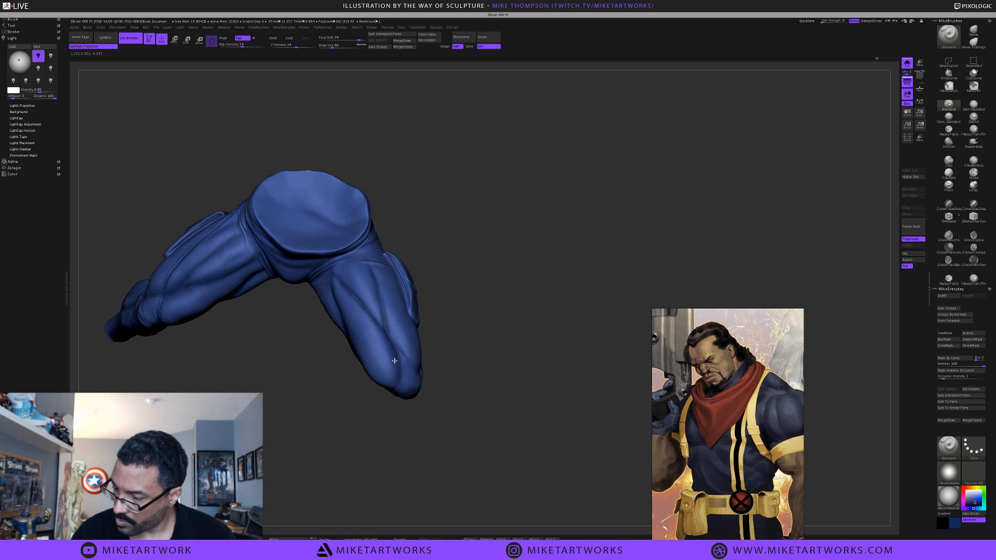
mouse_move(393, 372)
mouse_down()
mouse_move(469, 418)
mouse_move(368, 305)
mouse_up()
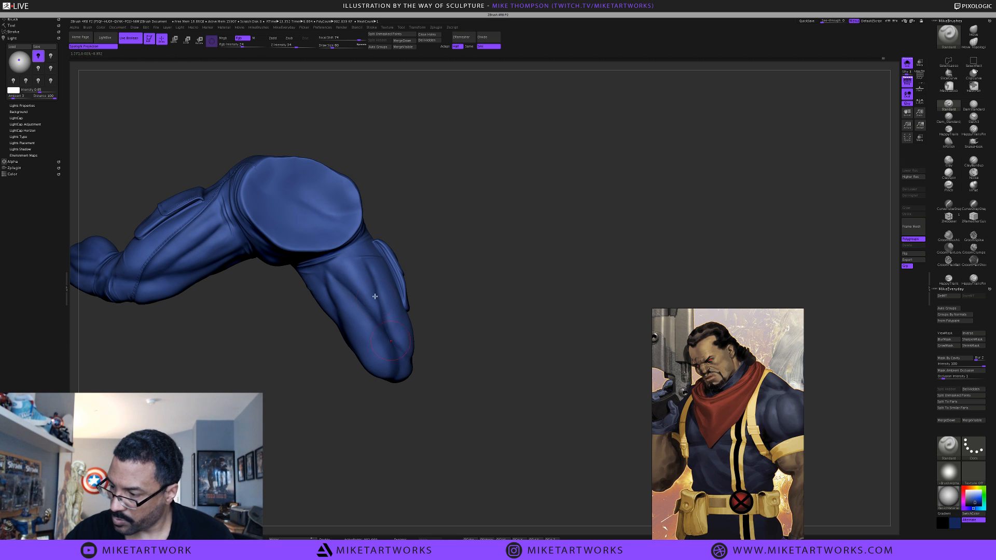
mouse_move(388, 321)
mouse_down()
mouse_move(449, 240)
mouse_move(358, 247)
mouse_up()
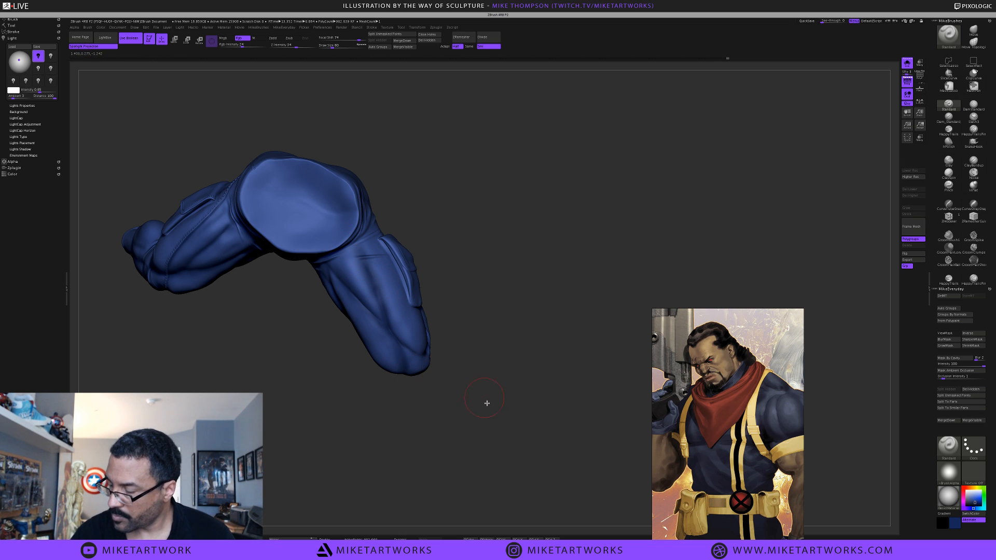
mouse_move(487, 403)
mouse_down()
mouse_move(477, 404)
mouse_move(478, 387)
mouse_move(451, 362)
mouse_up()
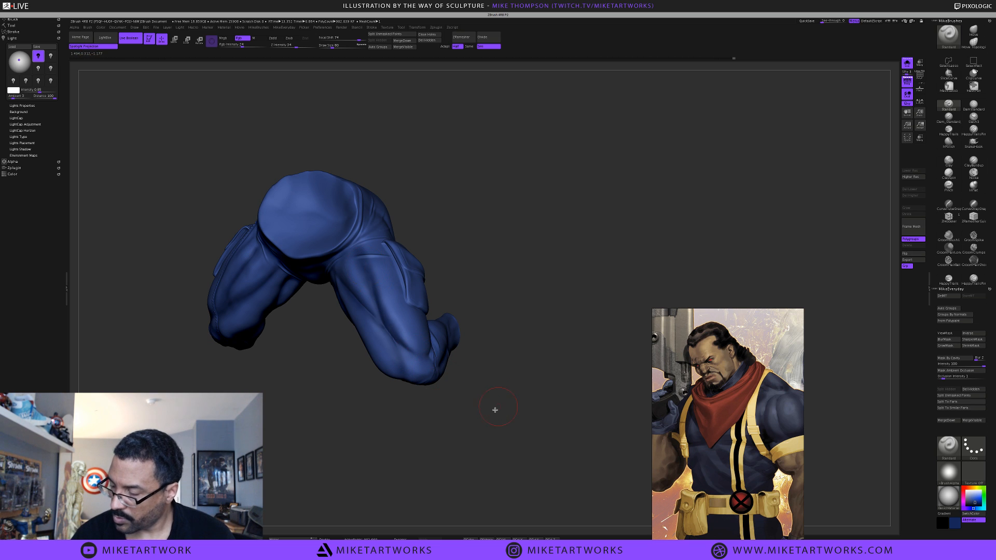
mouse_move(493, 406)
mouse_down()
mouse_move(477, 415)
mouse_move(484, 362)
mouse_move(462, 431)
mouse_move(464, 375)
mouse_up()
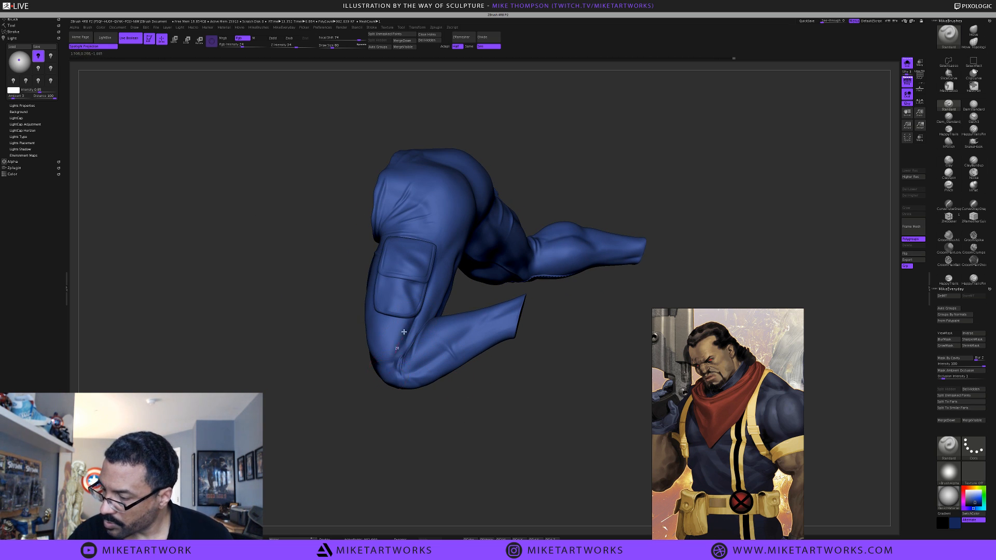
Paint dark blue shading around the thigh pocket and into the hip folds on the bent leg's outer side
drag(584, 156, 466, 276)
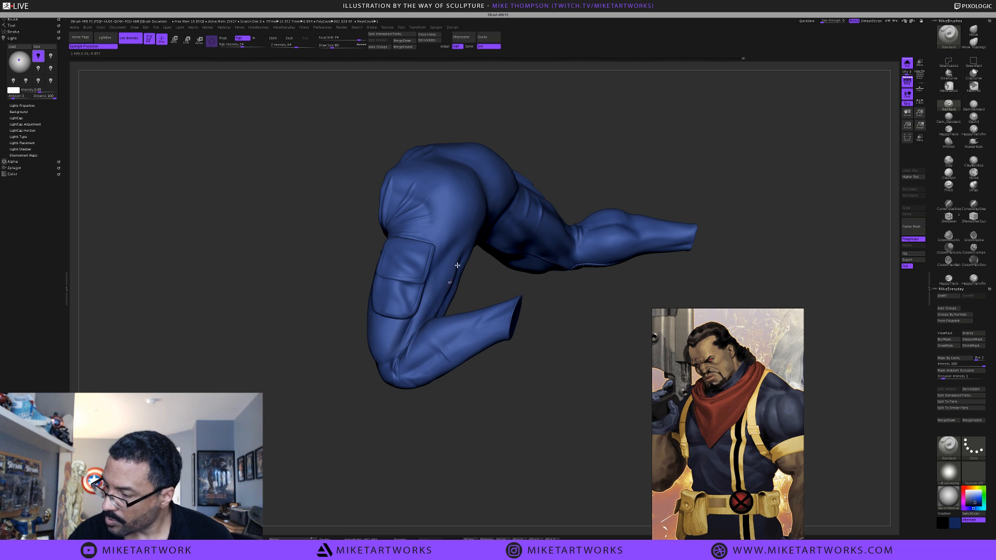
mouse_move(468, 393)
mouse_down()
mouse_move(482, 411)
mouse_move(489, 399)
mouse_up()
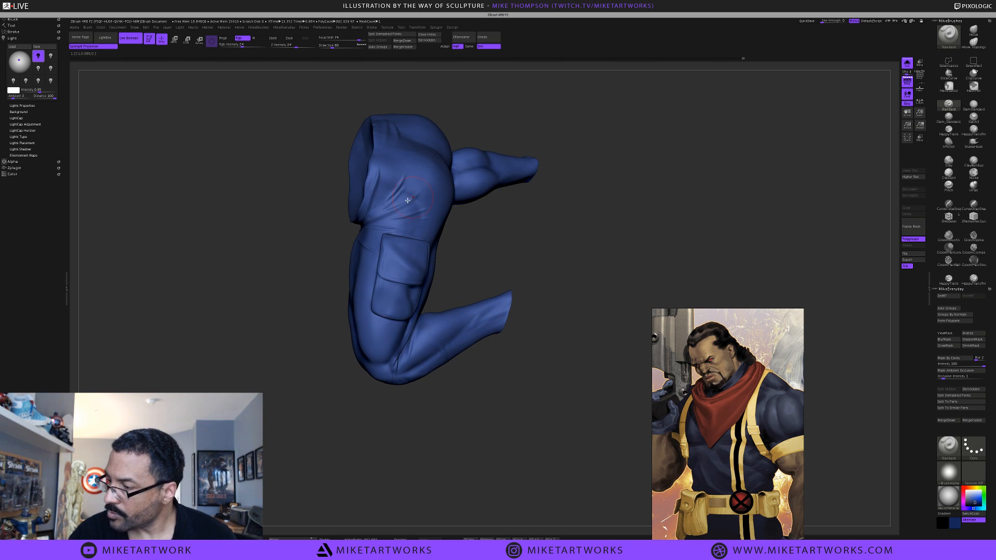
drag(386, 216, 423, 208)
drag(544, 251, 375, 225)
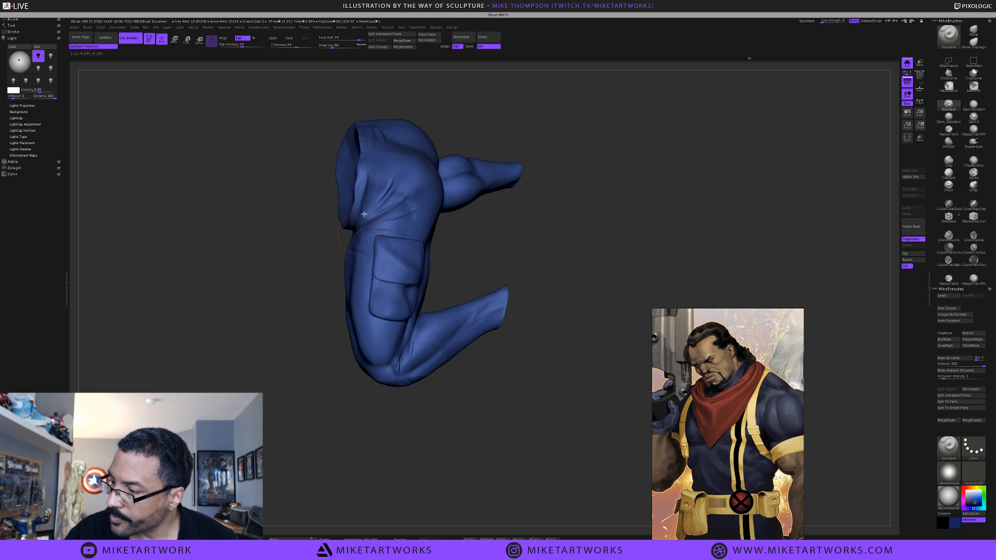
mouse_move(520, 290)
mouse_down()
mouse_move(510, 228)
mouse_move(555, 349)
mouse_move(553, 332)
mouse_up()
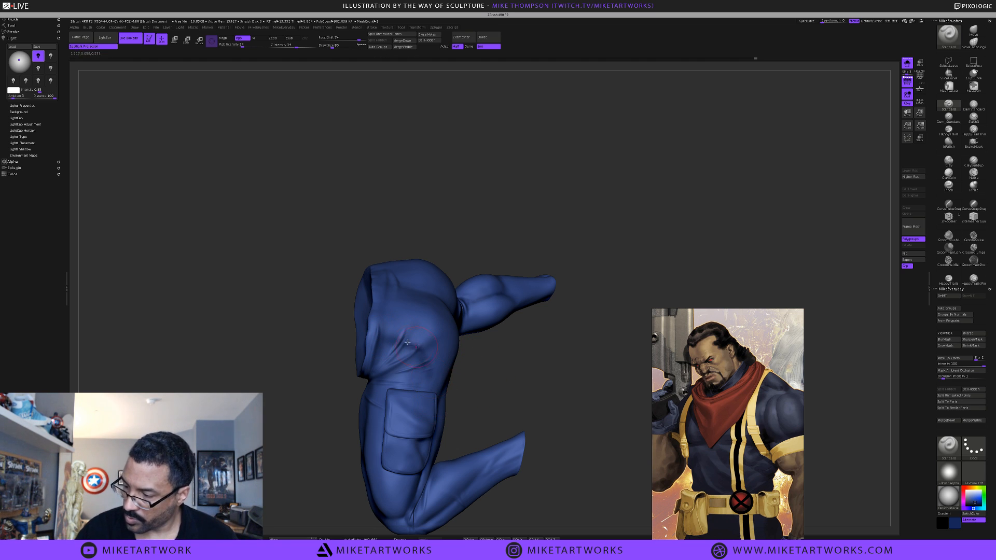
mouse_move(476, 382)
mouse_down()
mouse_move(515, 395)
mouse_move(504, 351)
mouse_move(539, 382)
mouse_move(554, 374)
mouse_up()
Increase the brush's draw size to 118 and turn its alpha off
key(s)
key(space)
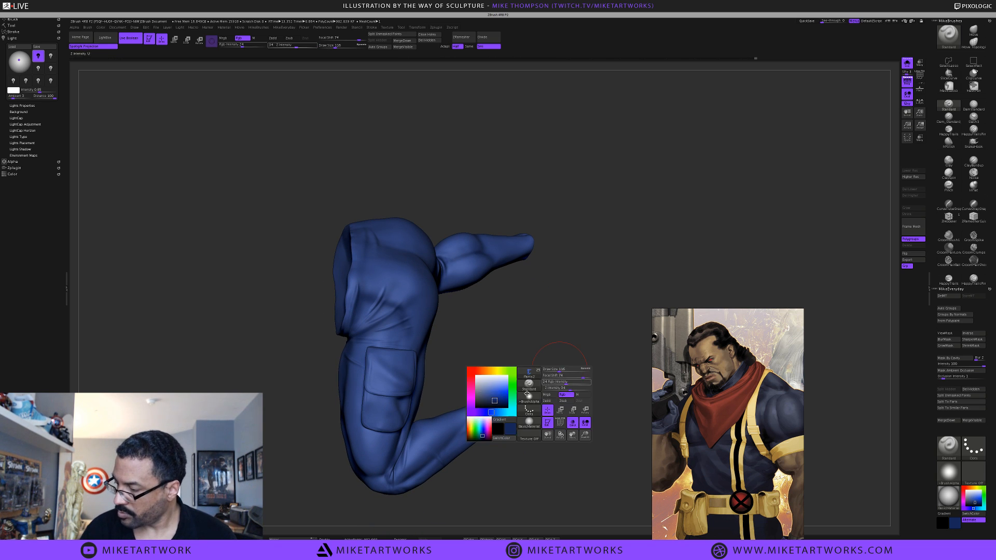
click(528, 399)
click(225, 425)
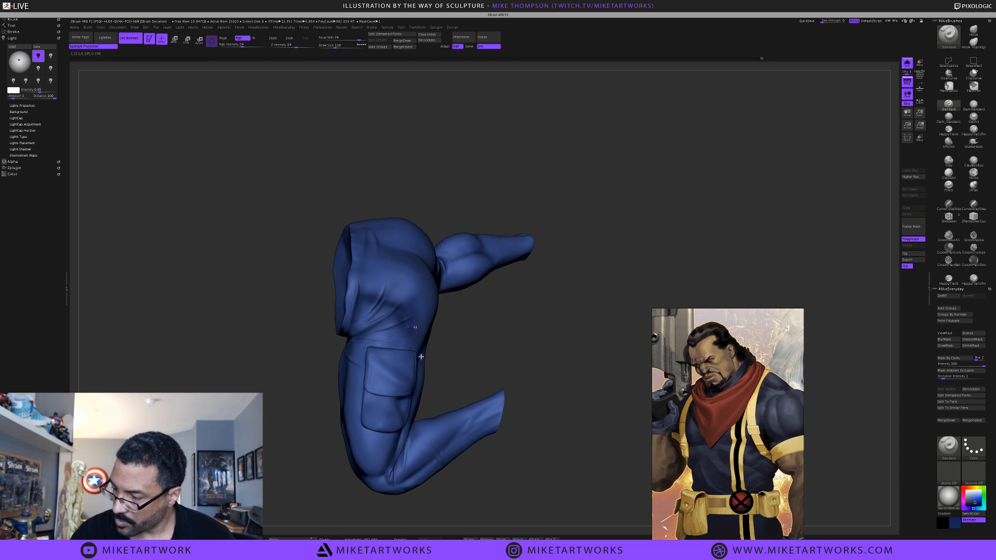
Paint broad dark blue shading over the crotch, seat, inner thighs and the bent leg's calf
mouse_move(519, 343)
mouse_down()
mouse_move(549, 326)
mouse_move(545, 373)
mouse_move(546, 291)
mouse_move(565, 337)
mouse_move(569, 325)
mouse_move(535, 397)
mouse_move(540, 351)
mouse_move(511, 296)
mouse_move(567, 295)
mouse_move(451, 241)
mouse_up()
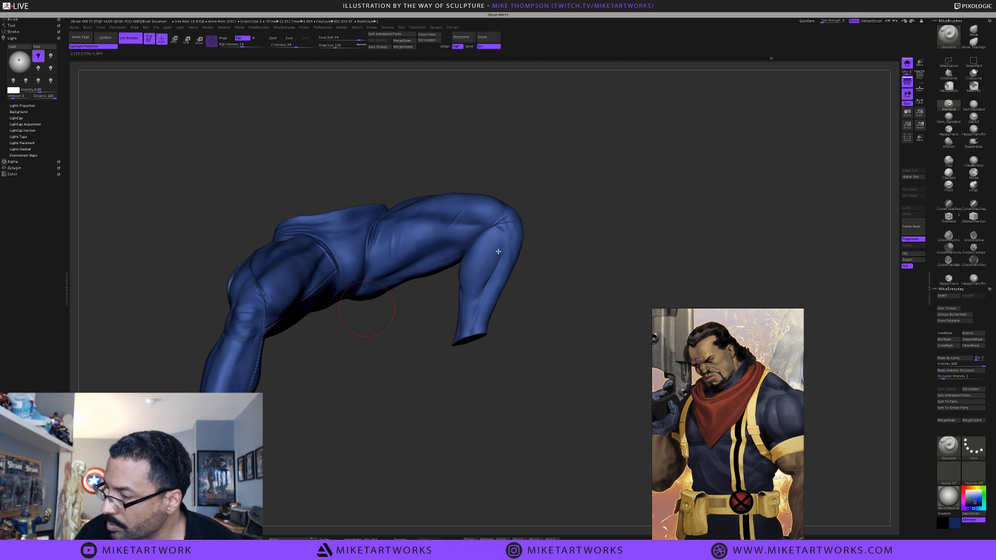
mouse_move(498, 252)
mouse_down()
mouse_move(553, 282)
mouse_move(386, 291)
mouse_up()
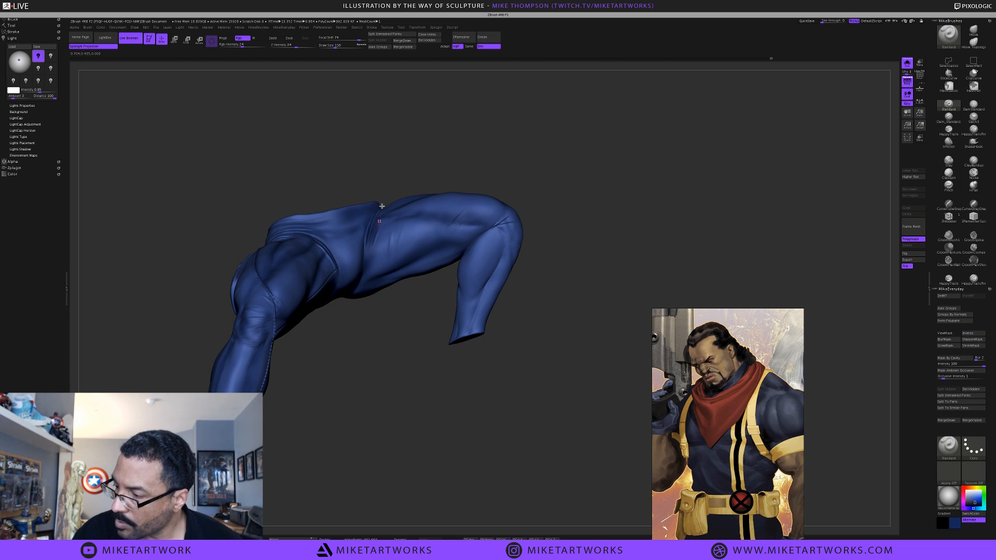
mouse_move(420, 368)
mouse_down()
mouse_move(442, 373)
mouse_move(405, 342)
mouse_move(409, 301)
mouse_move(444, 240)
mouse_up()
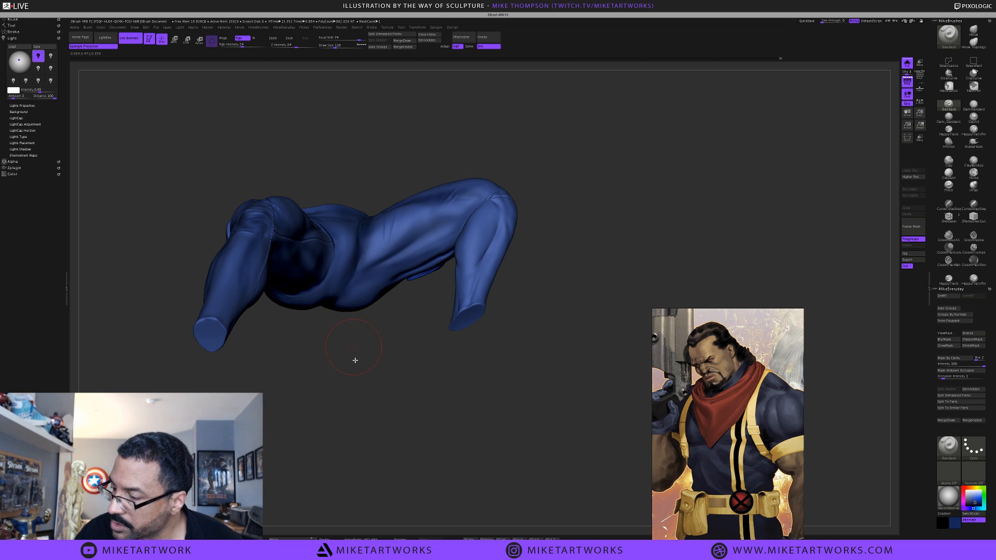
drag(355, 360, 342, 332)
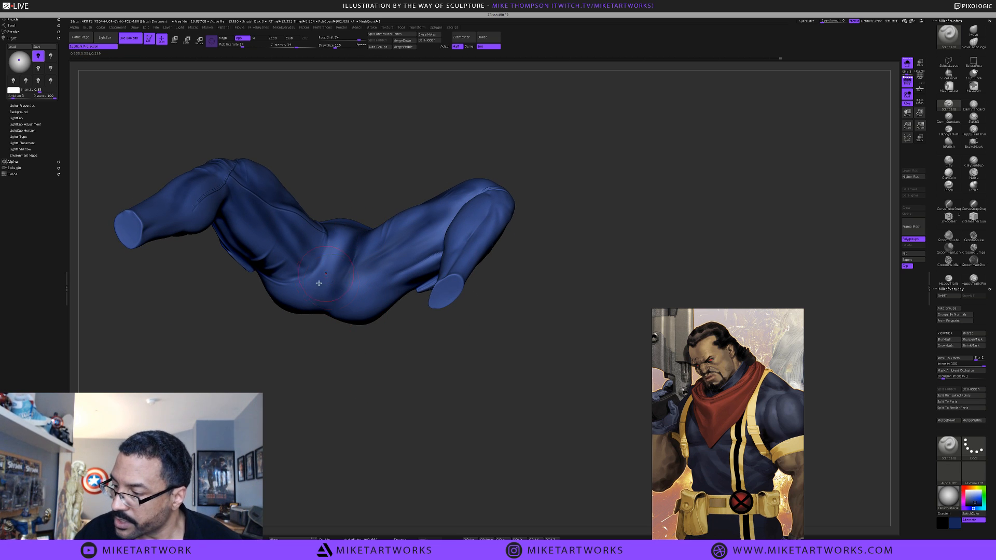
drag(325, 239, 314, 268)
mouse_move(318, 344)
mouse_down()
mouse_move(366, 355)
mouse_move(453, 416)
mouse_move(477, 342)
mouse_up()
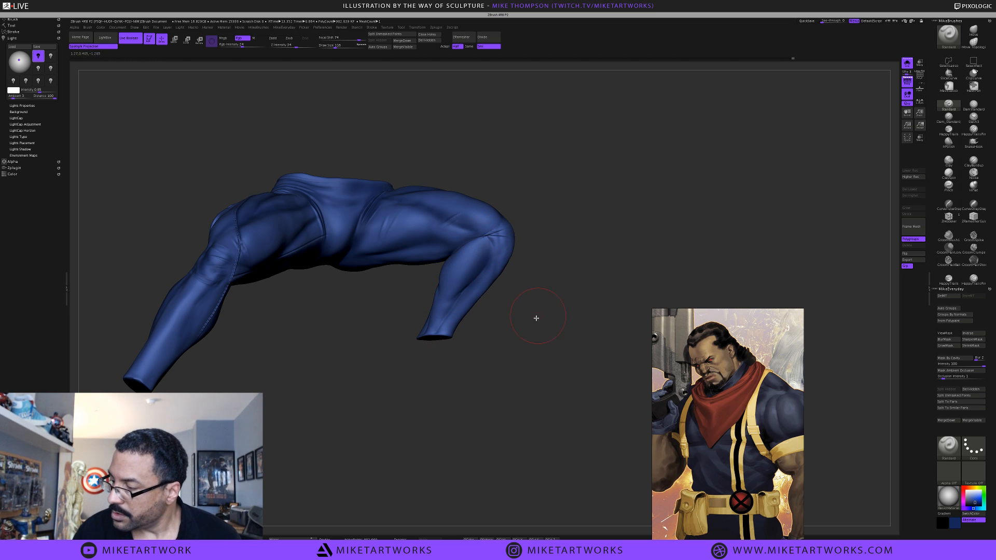
mouse_move(536, 317)
mouse_down()
mouse_move(531, 282)
mouse_move(486, 293)
mouse_up()
mouse_move(528, 341)
mouse_down()
mouse_move(538, 349)
mouse_move(508, 327)
mouse_up()
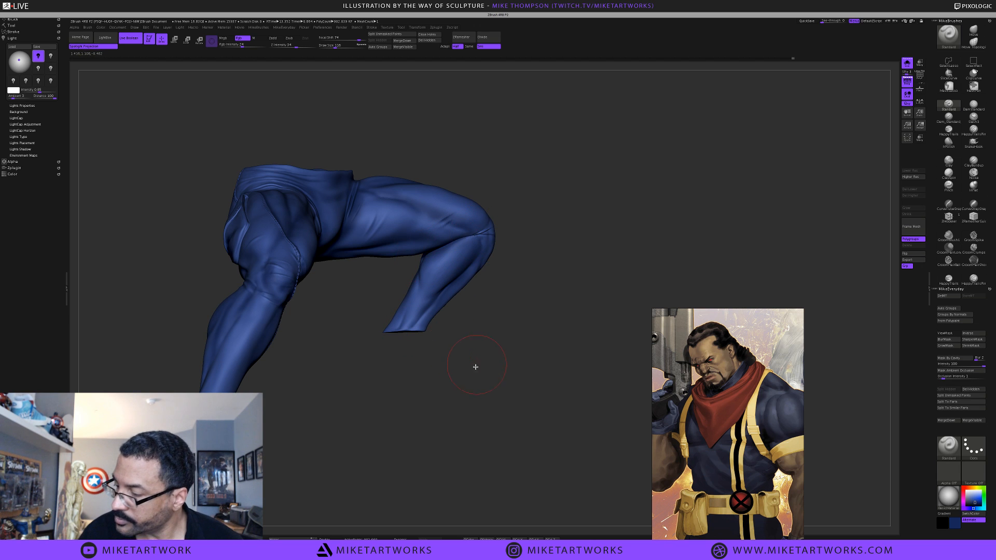
mouse_move(471, 363)
mouse_down()
mouse_move(473, 291)
mouse_move(464, 286)
mouse_up()
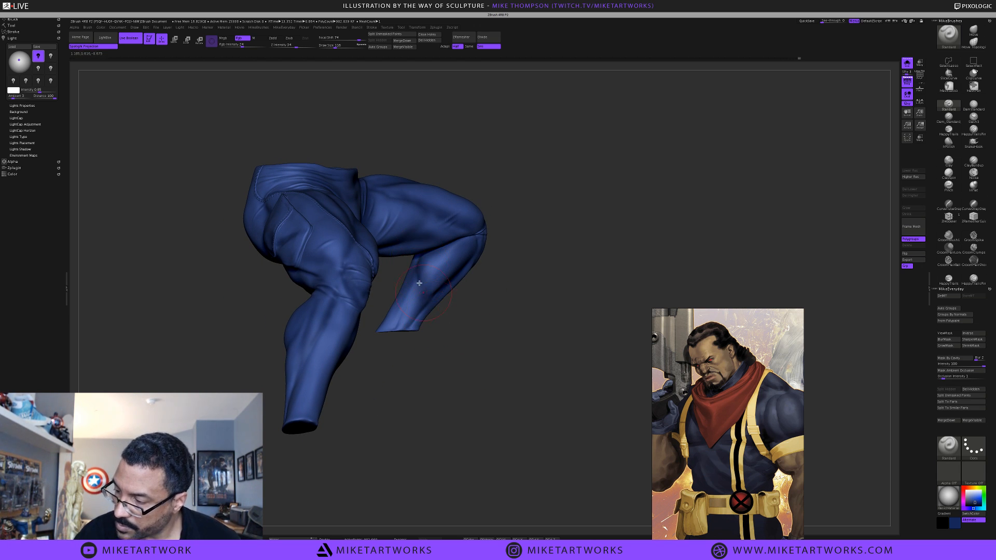
drag(486, 340, 390, 335)
Choose a lighter blue and paint highlights on the bent leg's calf
key(space)
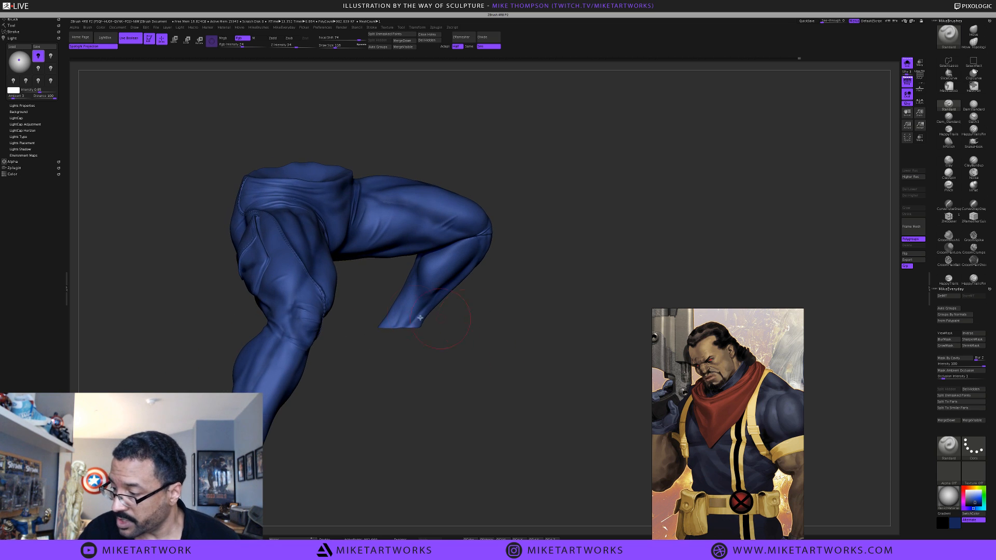
drag(391, 383, 449, 415)
key(space)
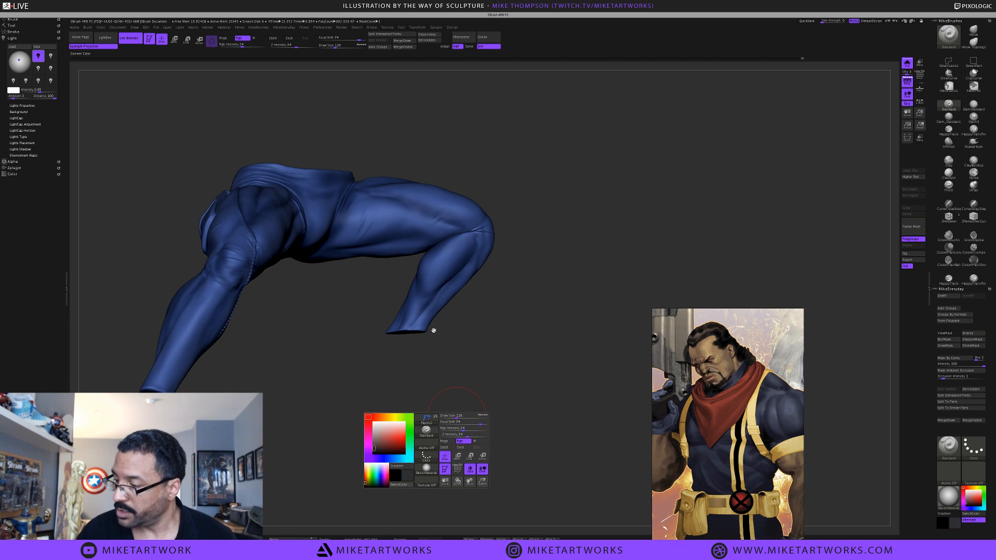
click(393, 440)
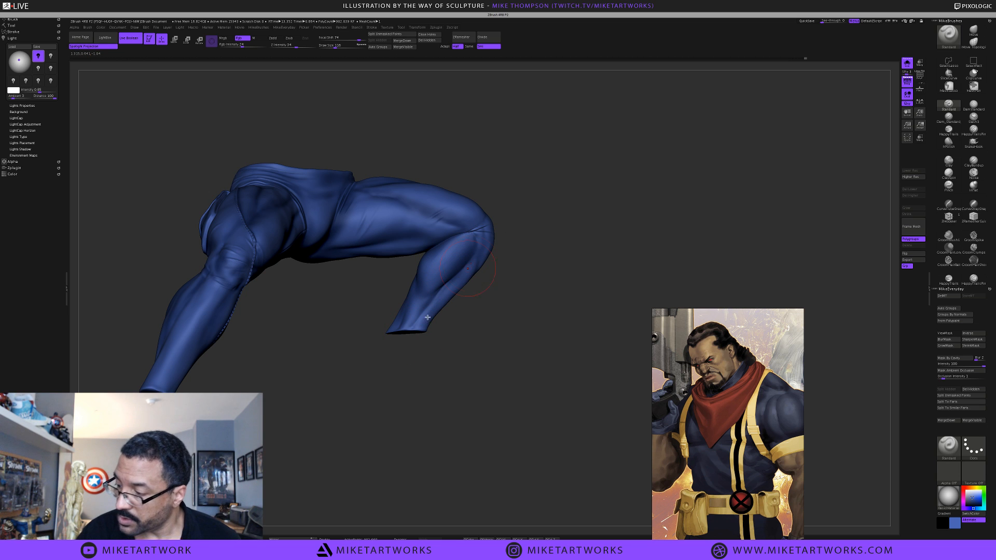
mouse_move(471, 406)
mouse_down()
mouse_move(485, 378)
mouse_move(451, 426)
mouse_move(465, 388)
mouse_up()
Reselect the lighter blue and paint highlights on the top and inner side of the bent leg's thigh
key(space)
click(344, 445)
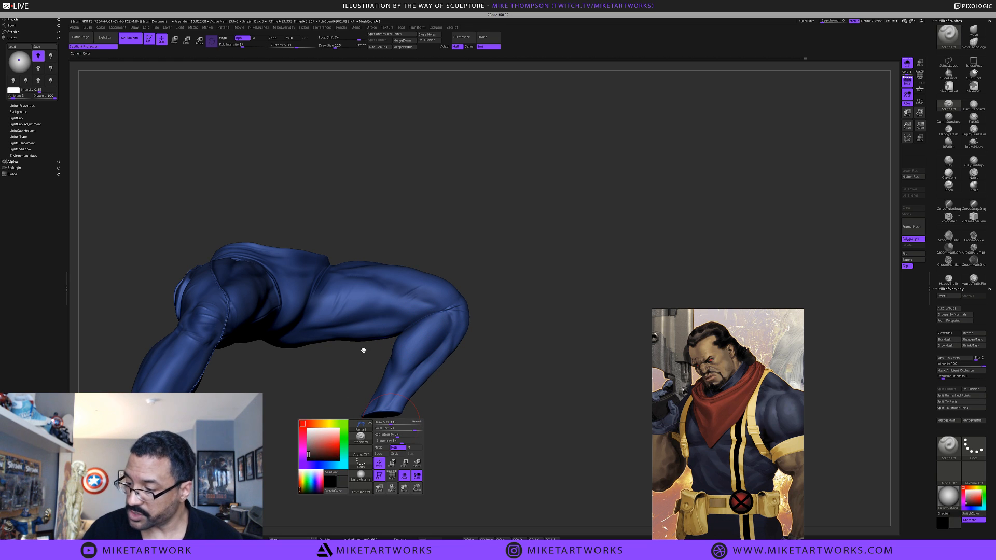
drag(336, 444, 420, 342)
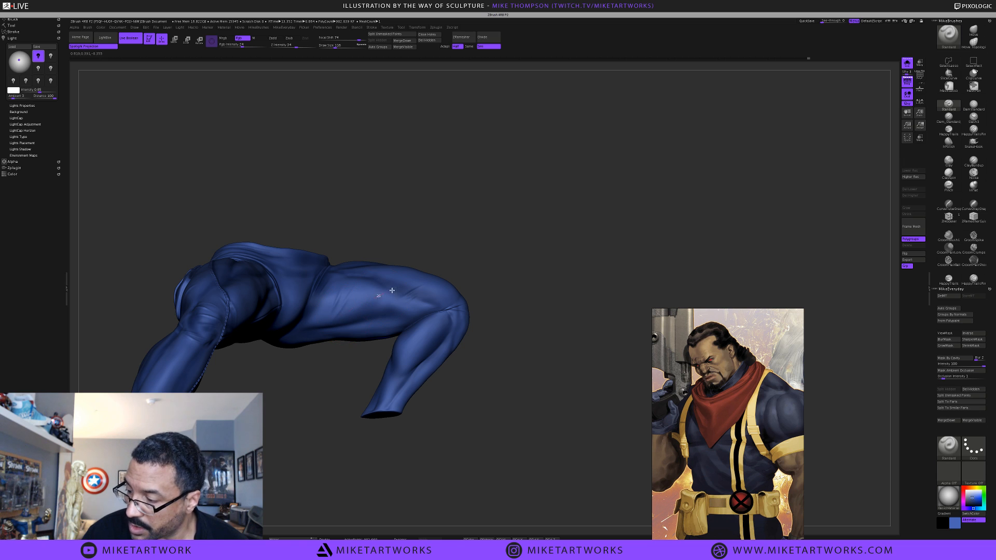
drag(501, 333, 329, 299)
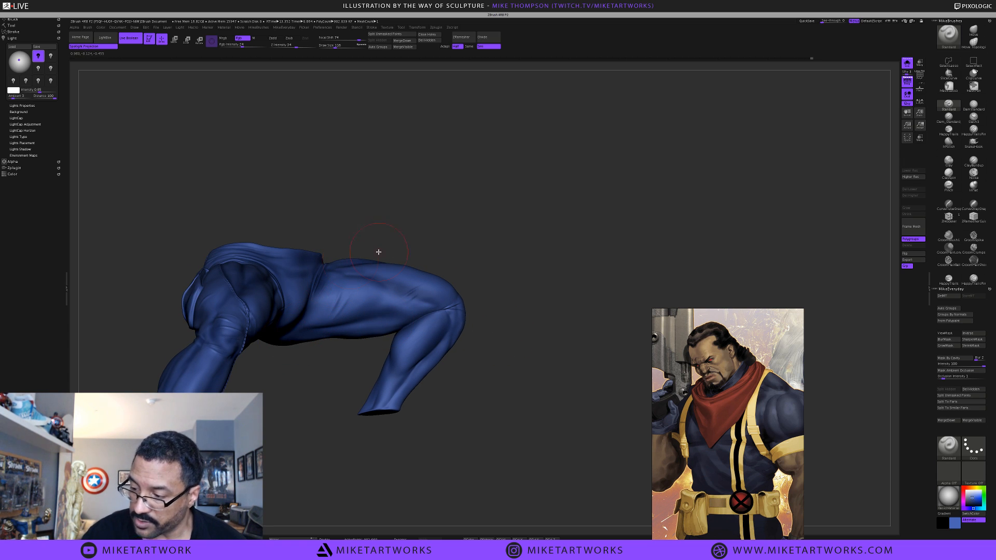
drag(485, 398, 391, 343)
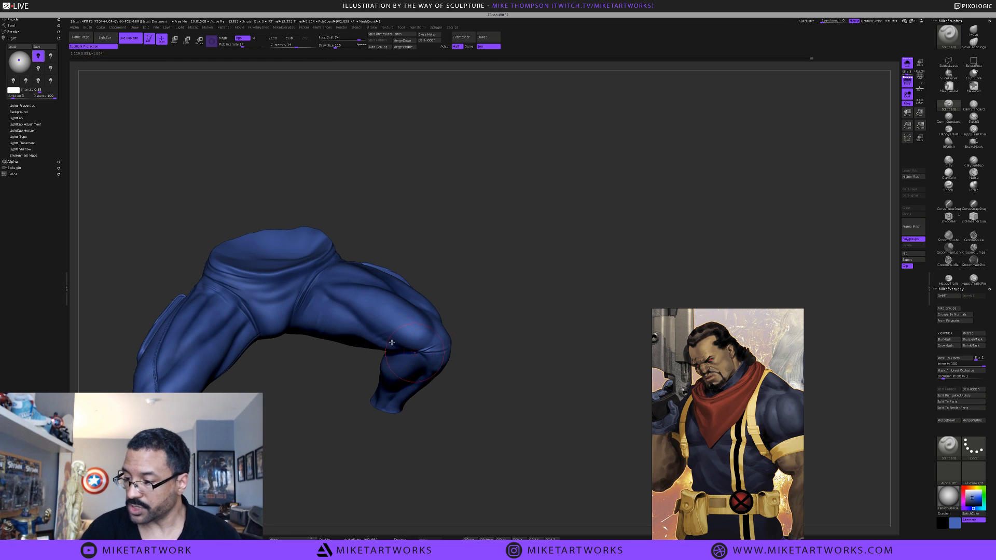
drag(493, 434, 500, 437)
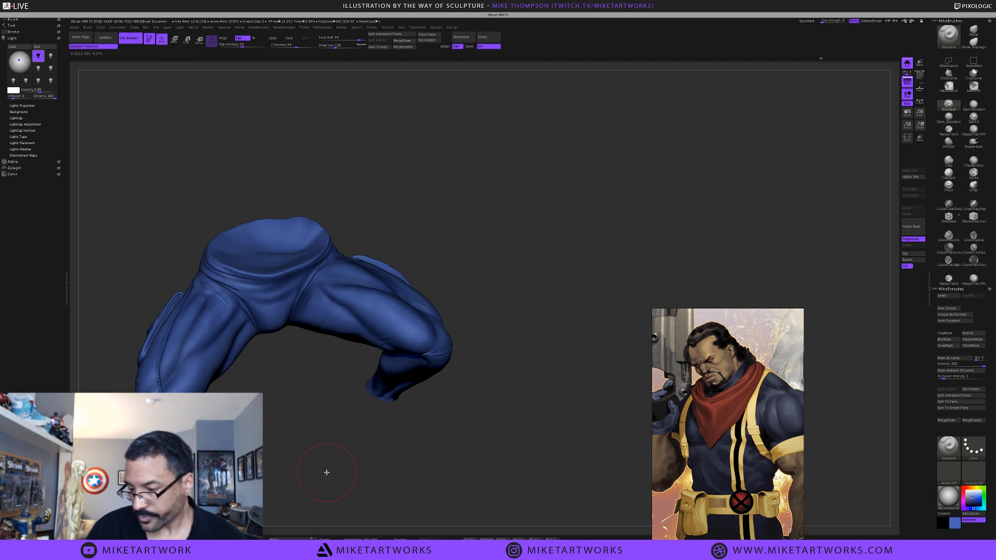
Choose a dark blue, reduce the draw size to 27, and paint shading along the extended leg's thigh seam
key(space)
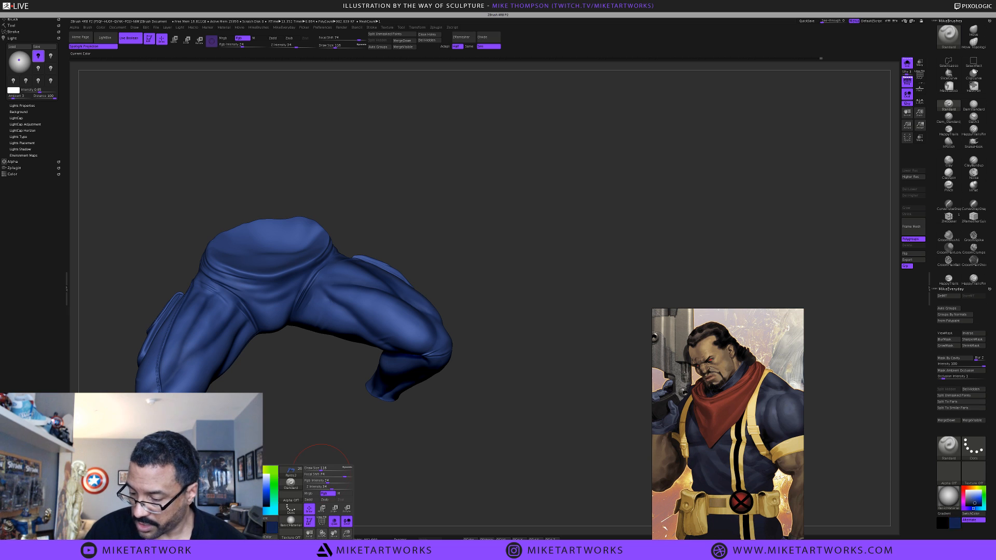
key(s)
drag(347, 454, 338, 455)
drag(338, 455, 357, 479)
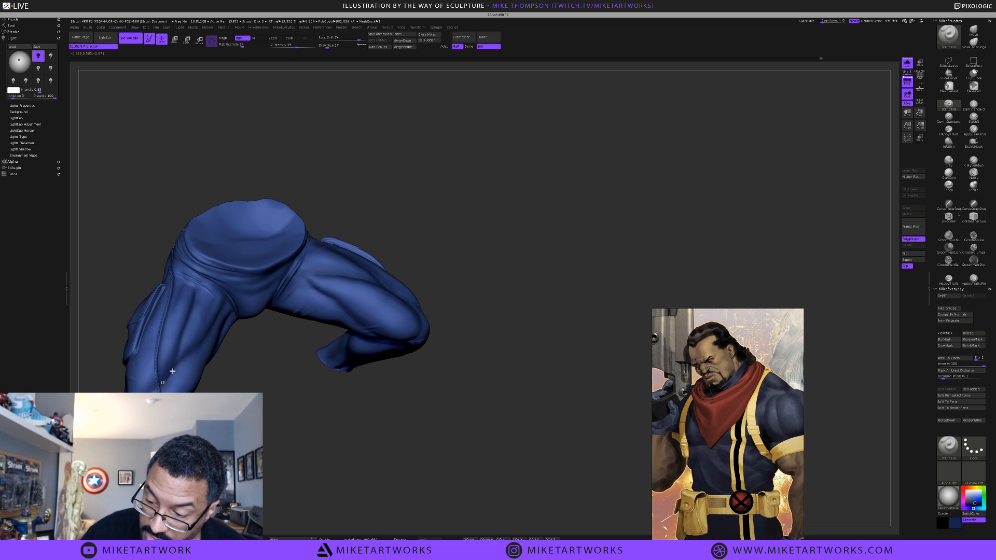
mouse_move(191, 374)
right_down()
mouse_move(206, 362)
mouse_move(204, 374)
right_up()
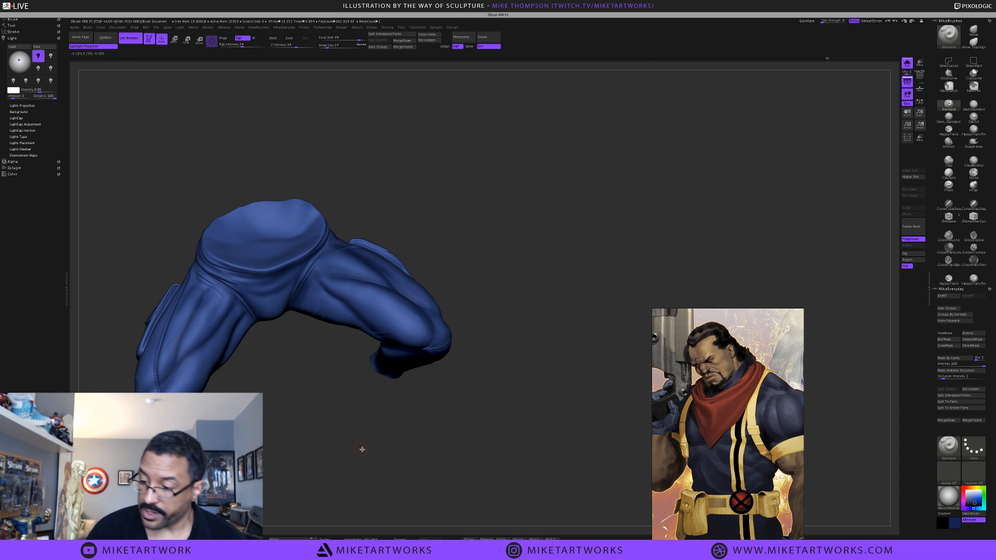
Reduce the brush size and paint dark blue shading around the folds of the extended leg's knee
mouse_move(361, 449)
mouse_down()
mouse_move(442, 407)
mouse_move(429, 420)
mouse_move(423, 404)
mouse_up()
key(s)
click(406, 425)
mouse_move(408, 437)
mouse_down()
mouse_move(422, 408)
mouse_move(417, 377)
mouse_move(380, 387)
mouse_move(368, 378)
mouse_up()
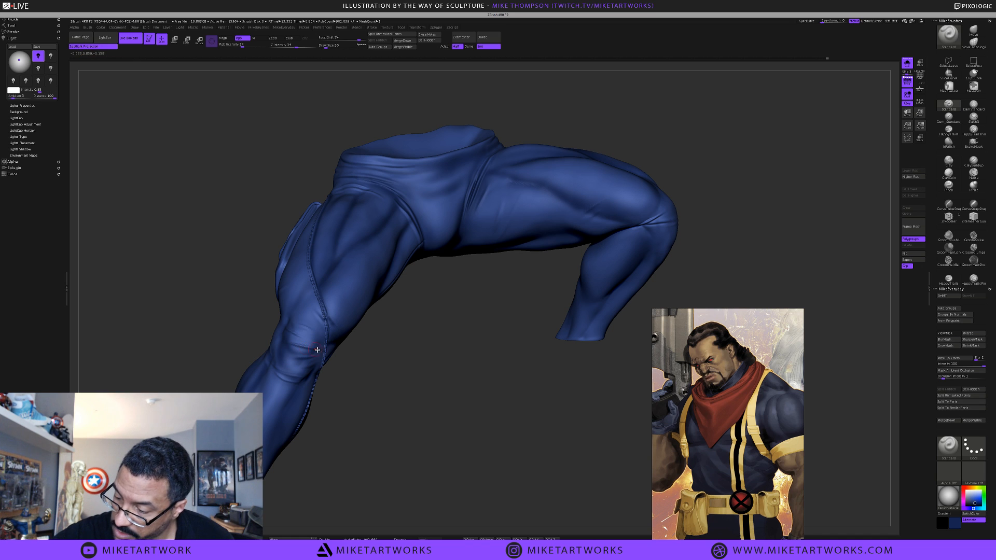
drag(362, 371, 295, 332)
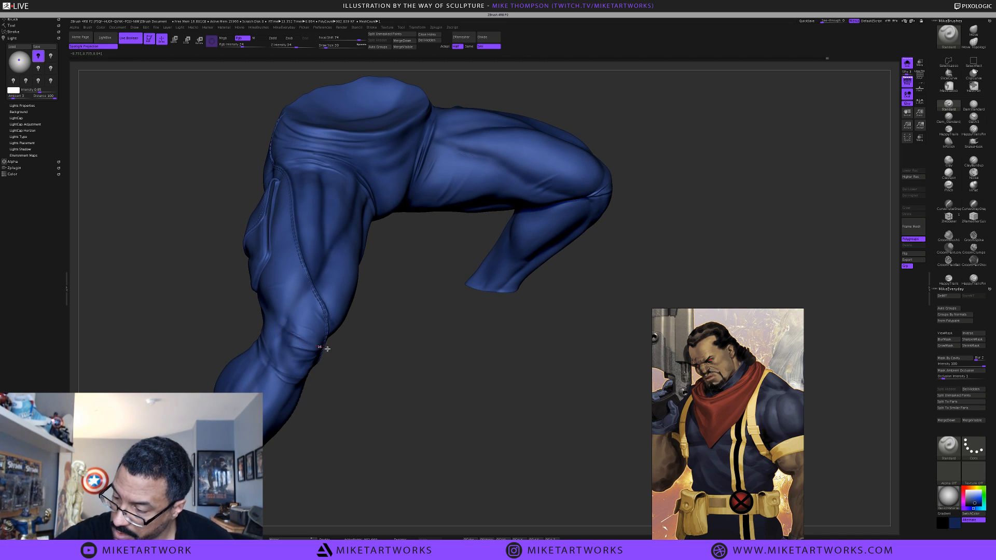
drag(380, 378, 303, 355)
Choose a lighter blue and paint highlights on the extended leg's knee and the folds beside the seam
key(space)
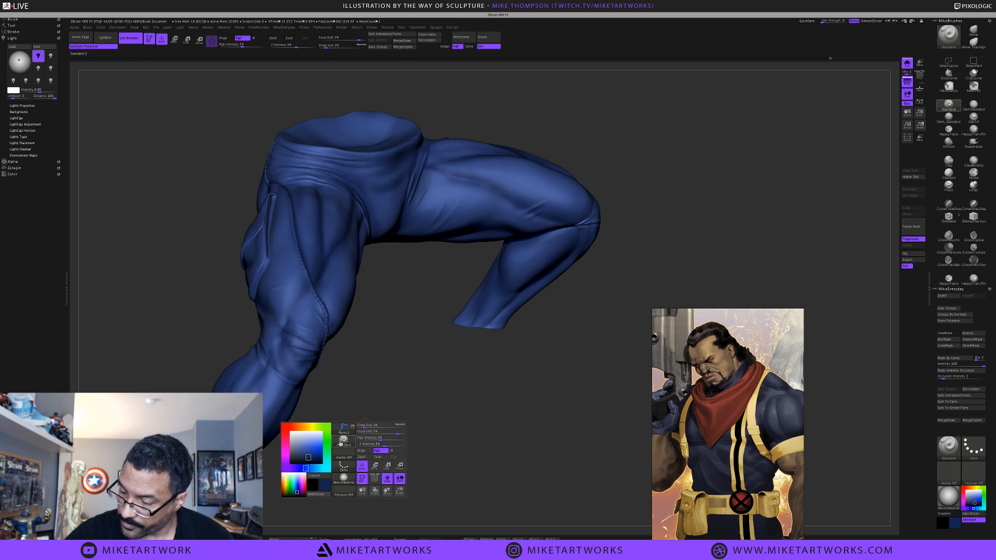
drag(365, 389, 339, 361)
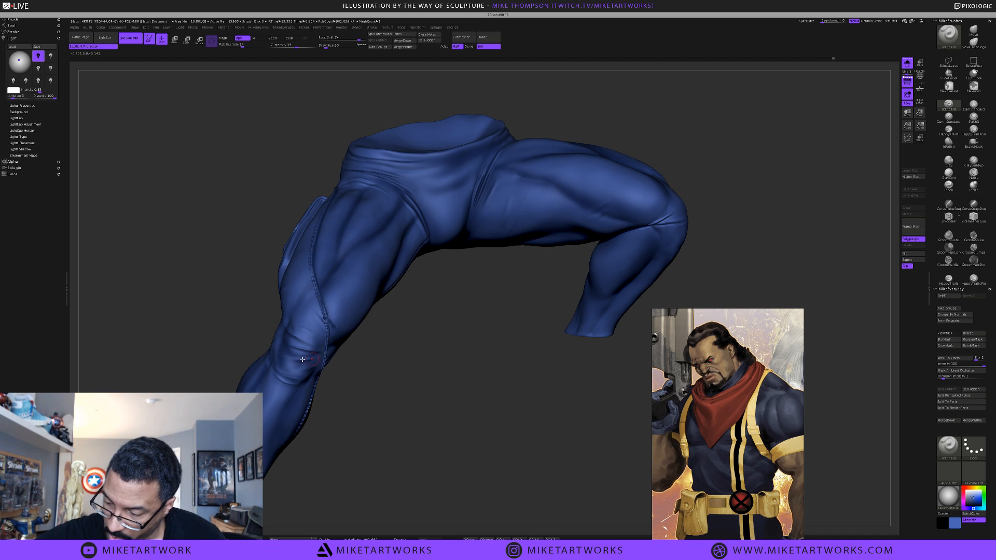
drag(341, 362, 291, 344)
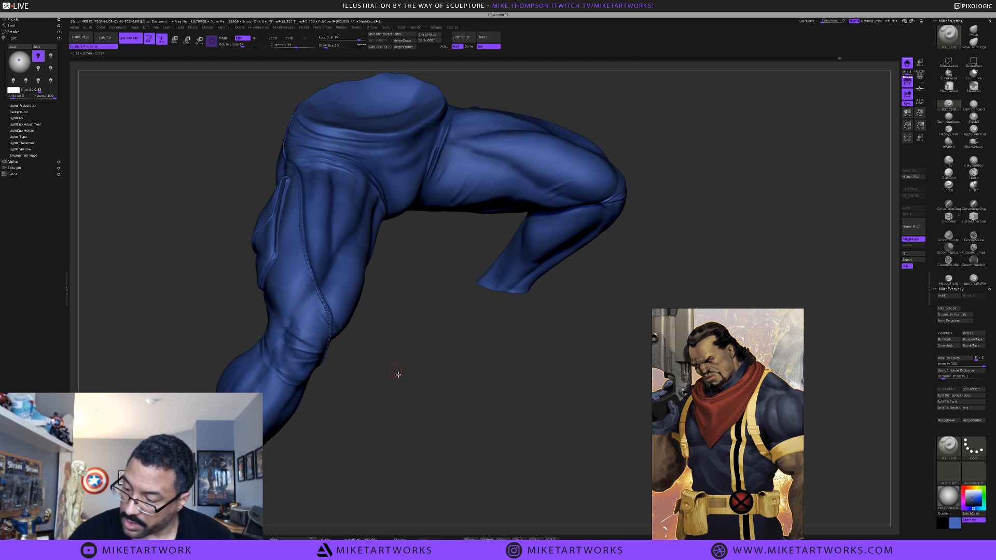
drag(398, 374, 294, 336)
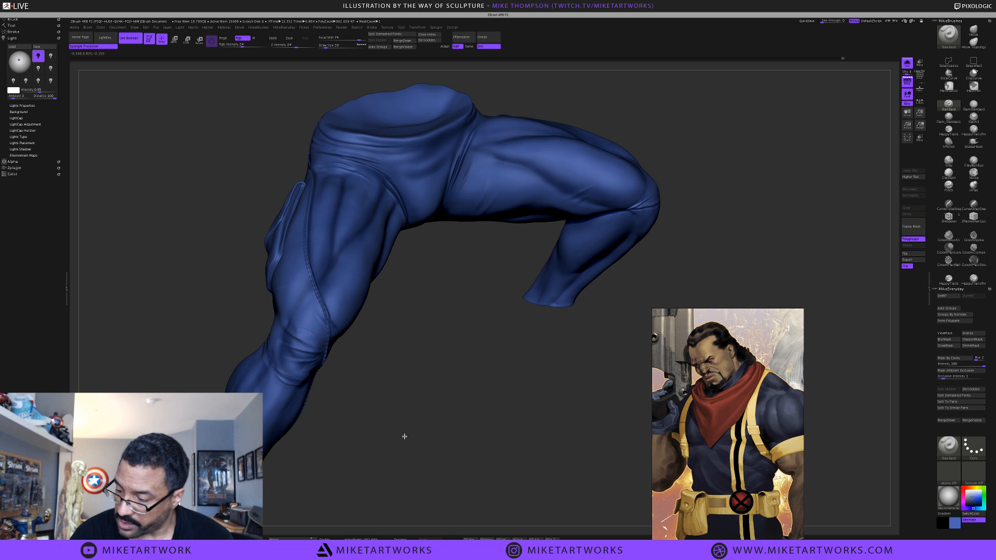
mouse_move(404, 436)
mouse_down()
mouse_move(363, 377)
mouse_move(340, 371)
mouse_move(375, 390)
mouse_up()
Set the RGB intensity to 8 and the draw size to 11, and paint soft lighter-blue highlights just above the extended knee
key(space)
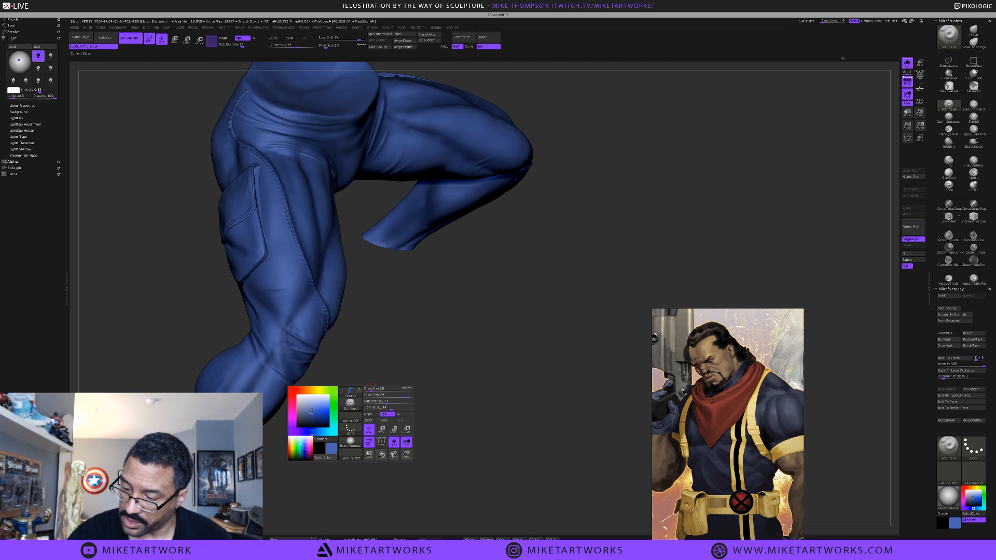
key(space)
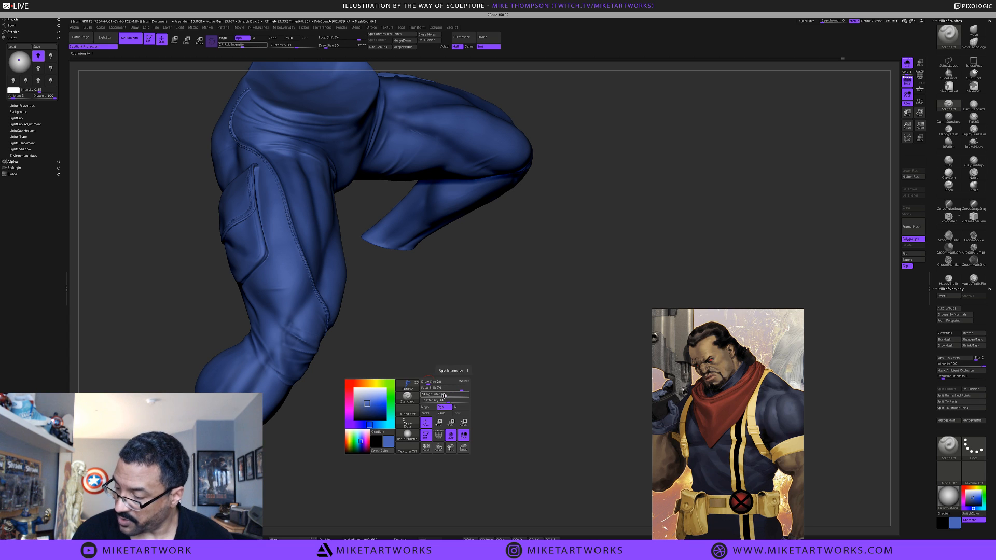
drag(458, 393, 433, 394)
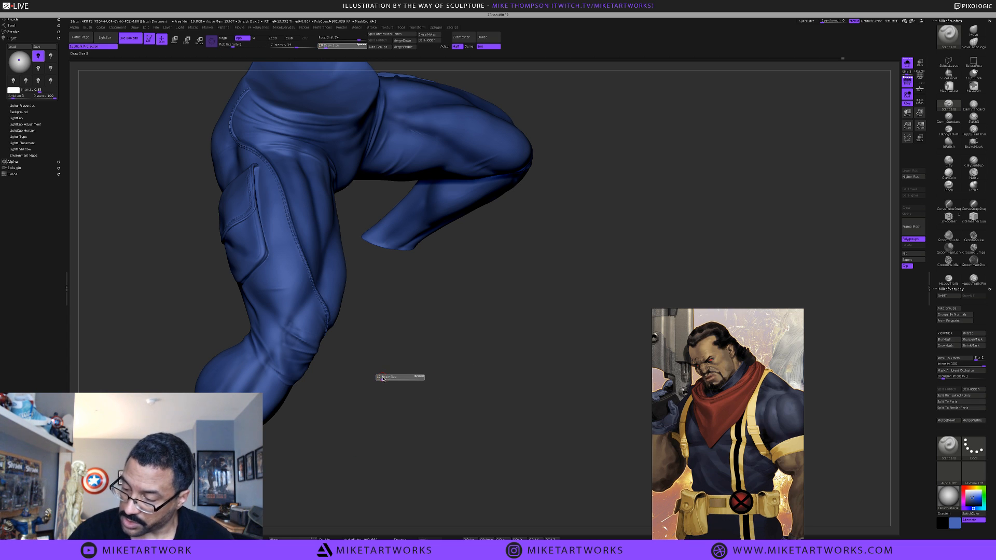
drag(382, 359, 326, 351)
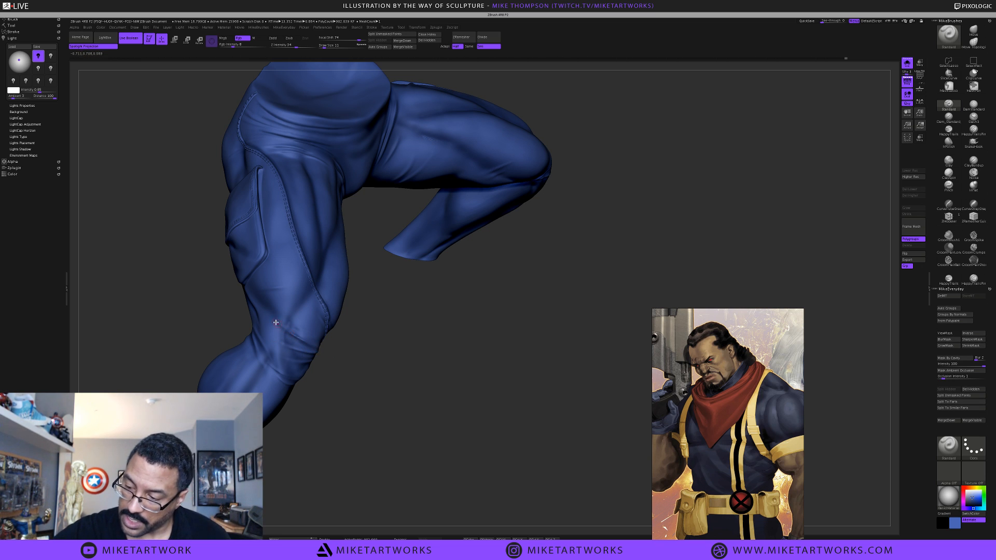
key(space)
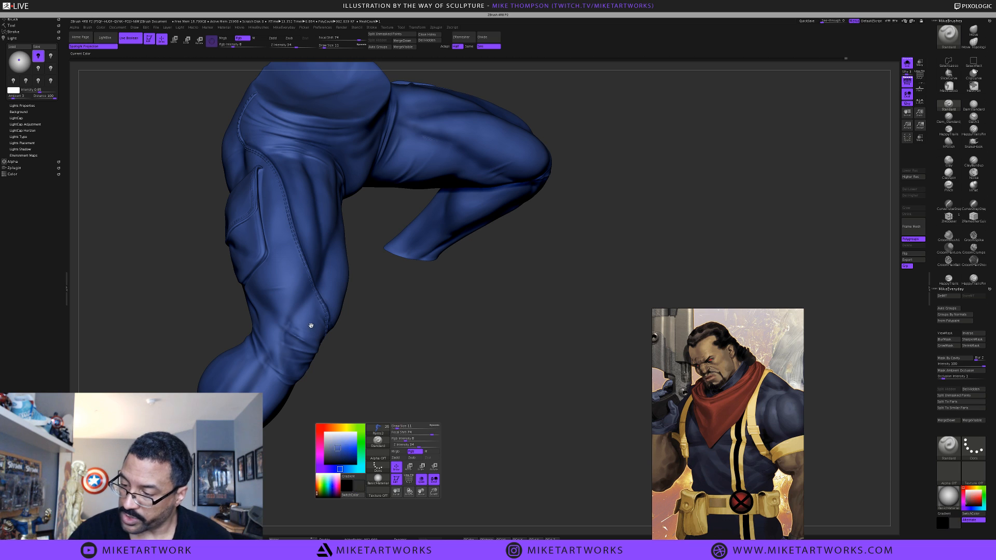
drag(360, 378, 372, 384)
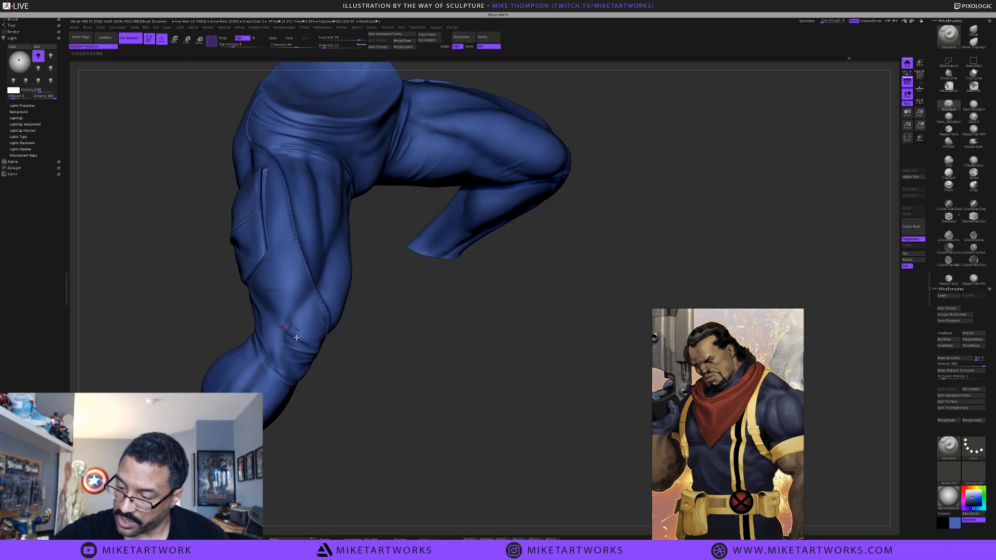
mouse_move(391, 367)
mouse_down()
mouse_move(407, 407)
mouse_move(442, 417)
mouse_move(416, 449)
mouse_move(395, 409)
mouse_move(372, 396)
mouse_up()
Enlarge the draw size to 25 and blend lighter blue over the extended leg's lower thigh and knee
key(space)
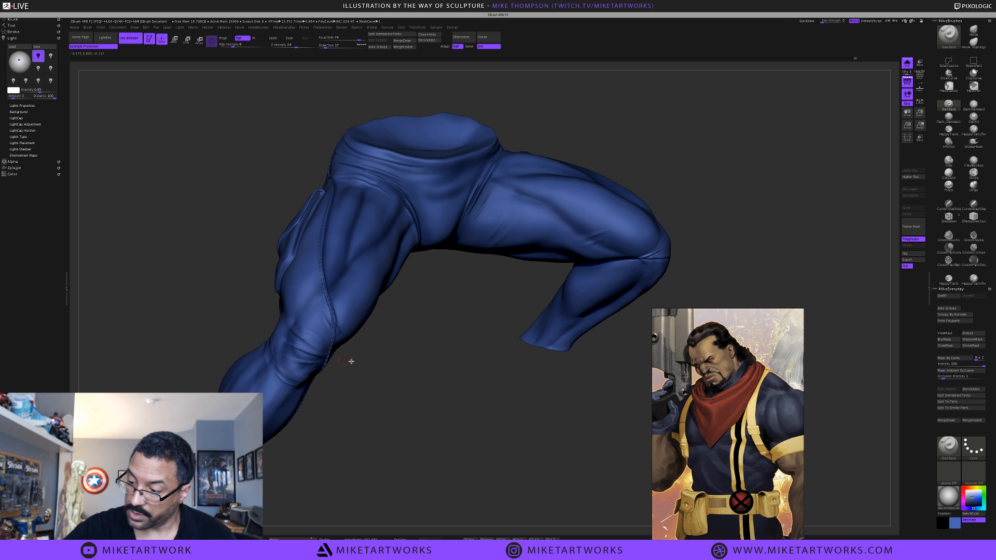
drag(397, 394, 283, 365)
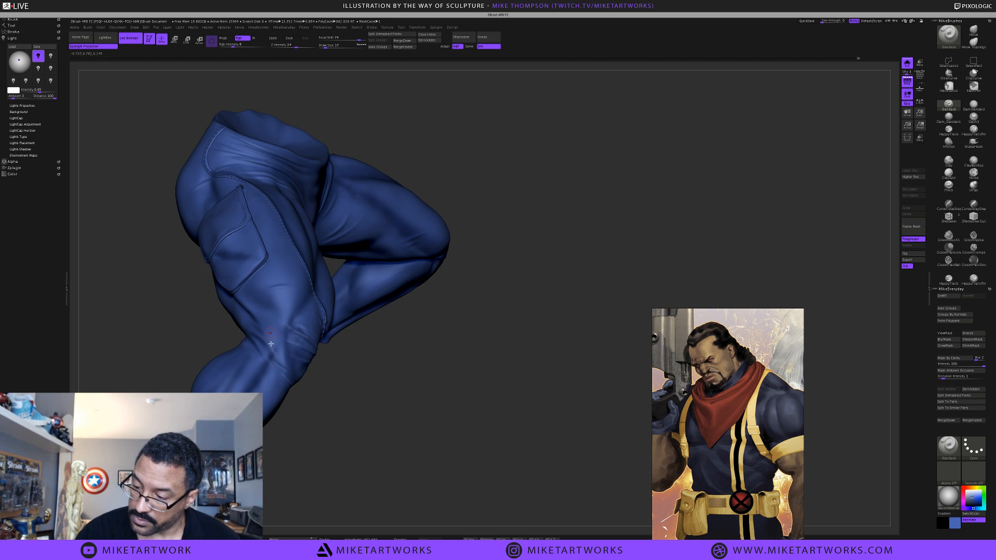
mouse_move(362, 445)
mouse_down()
mouse_move(367, 429)
mouse_move(360, 436)
mouse_up()
key(s)
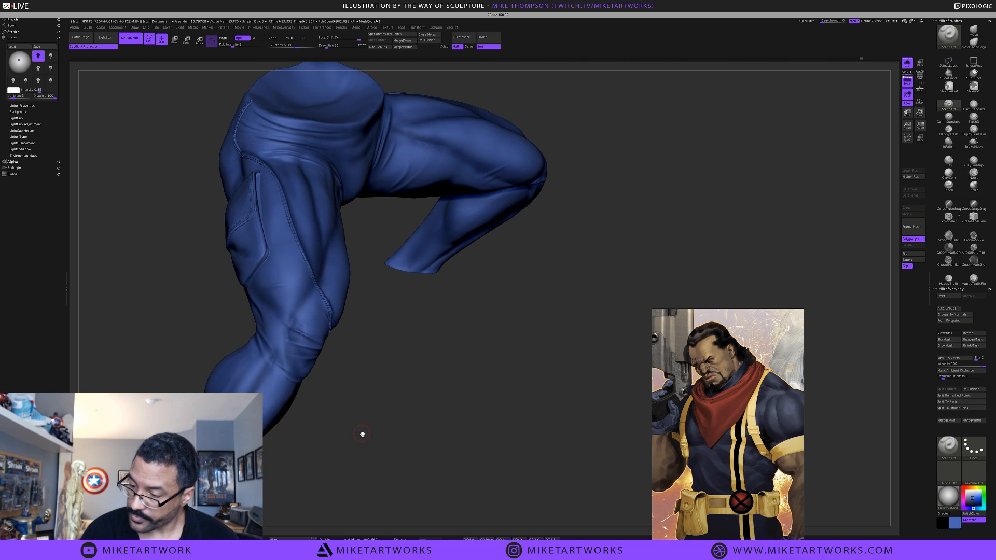
key(space)
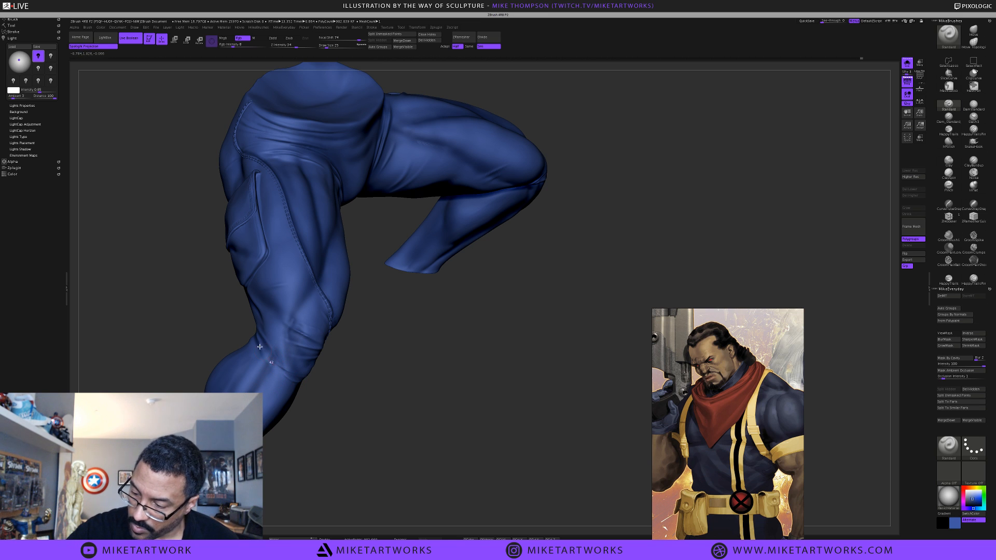
drag(438, 415, 447, 479)
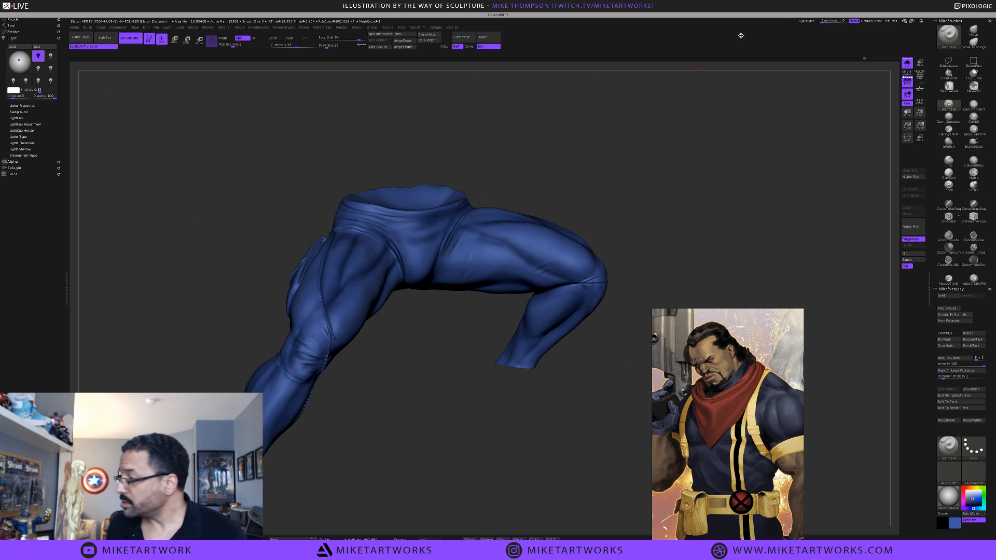
Turn off solo display of the pants and show the yellow belt and its pouches on the figure
click(906, 64)
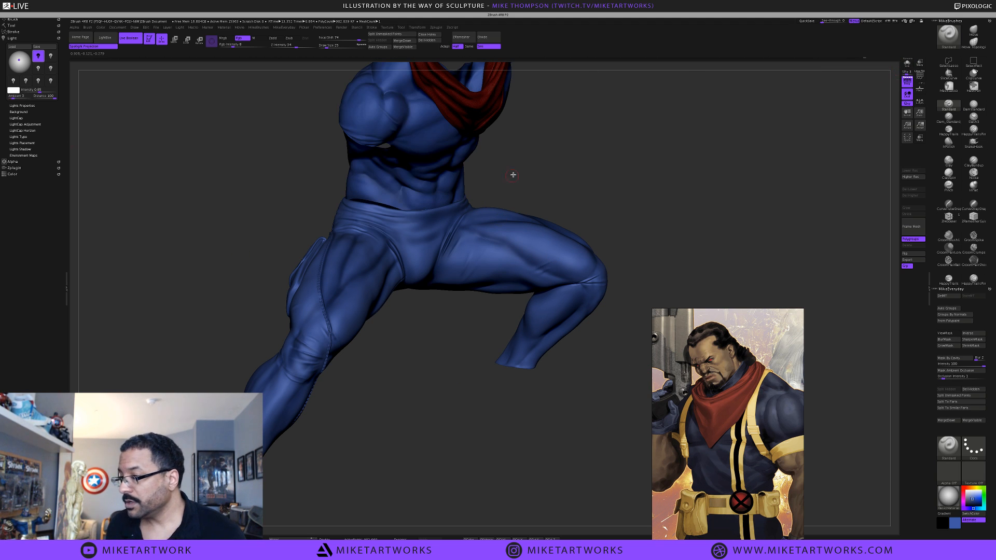
alt+drag(535, 174, 591, 218)
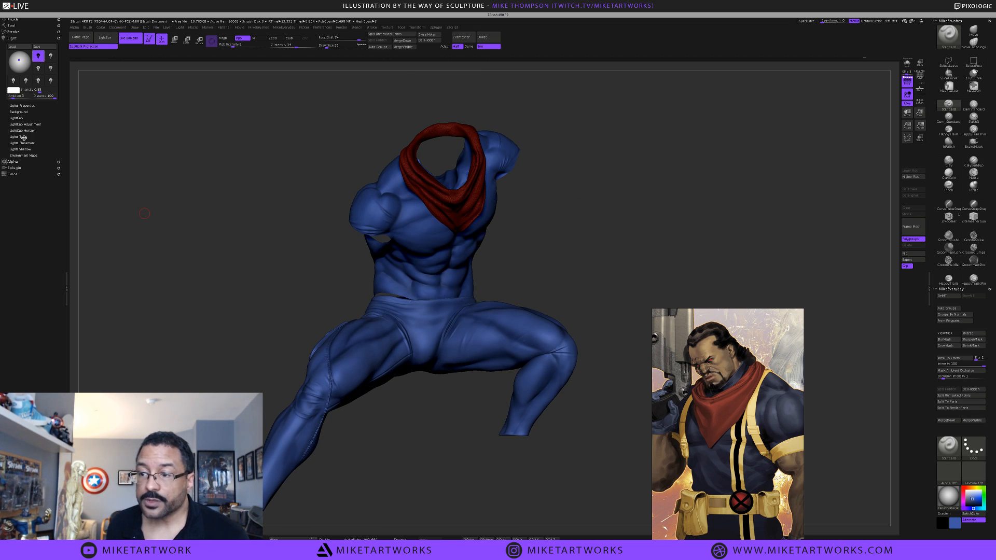
drag(14, 28, 15, 30)
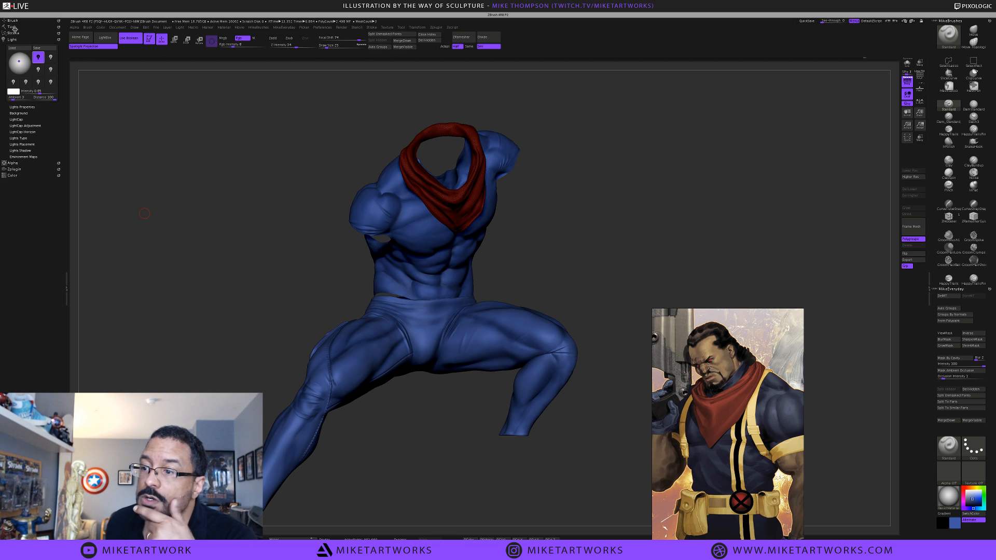
click(11, 26)
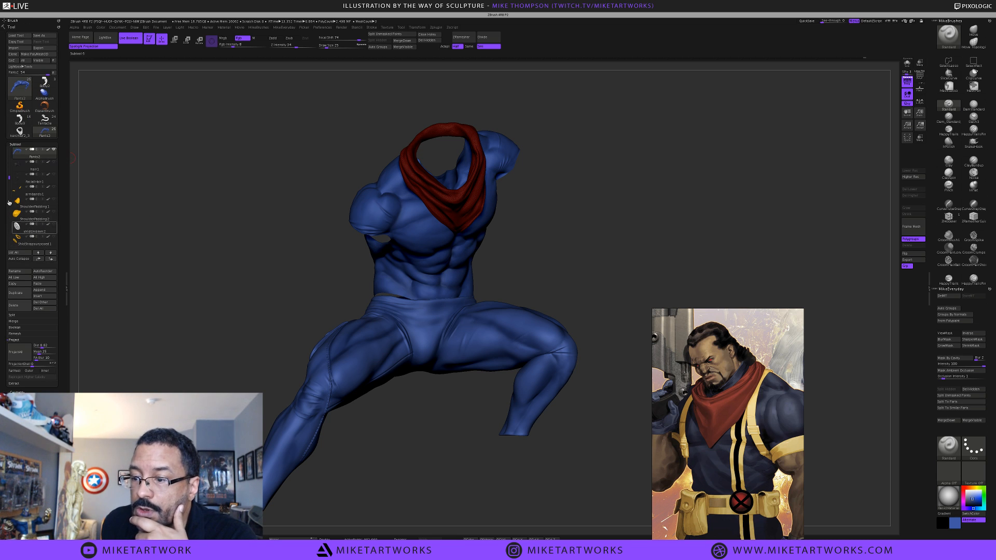
drag(9, 178, 9, 193)
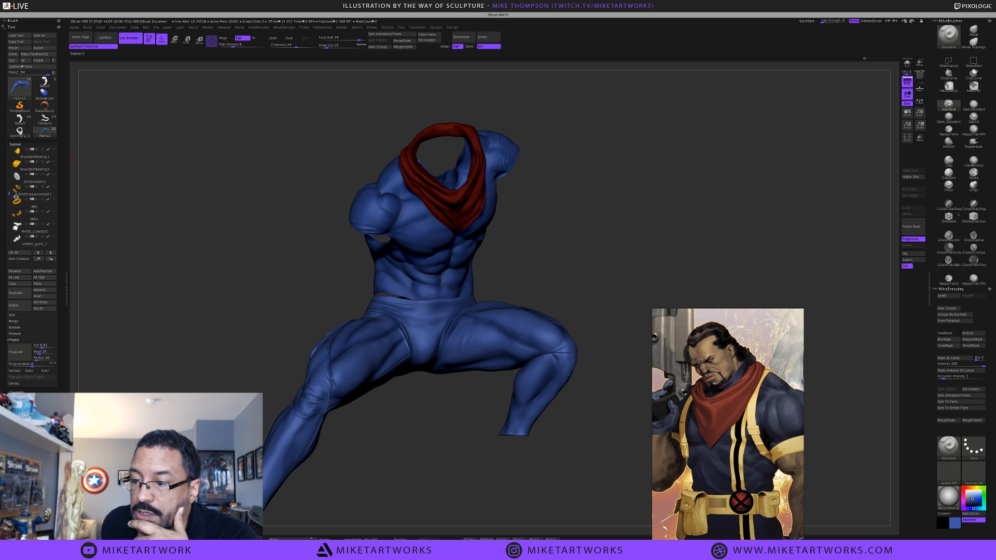
click(53, 200)
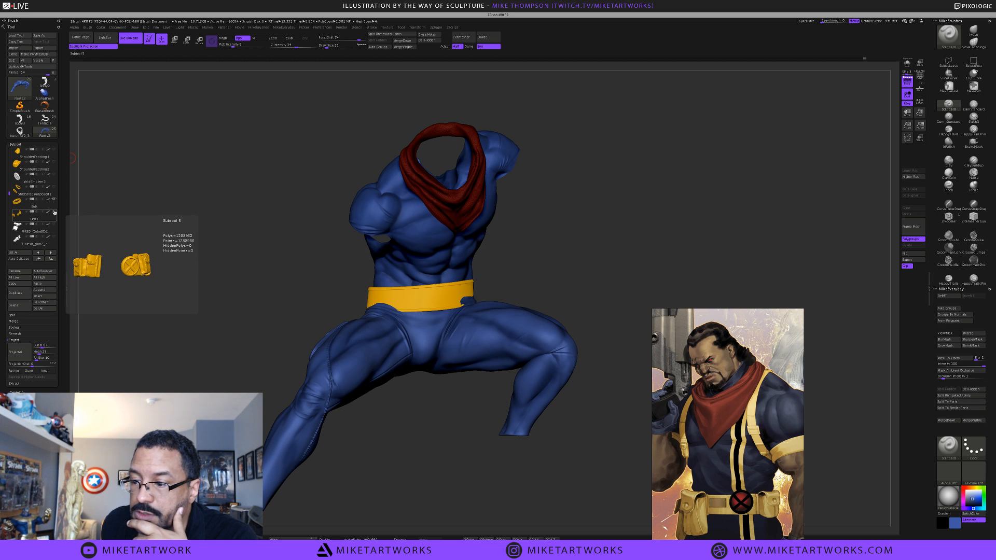
click(55, 212)
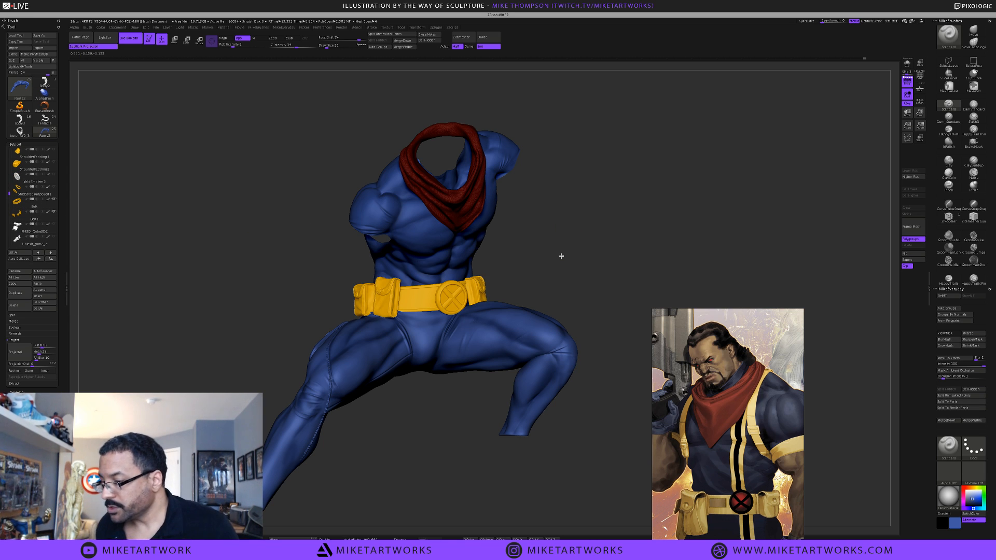
drag(560, 251, 562, 260)
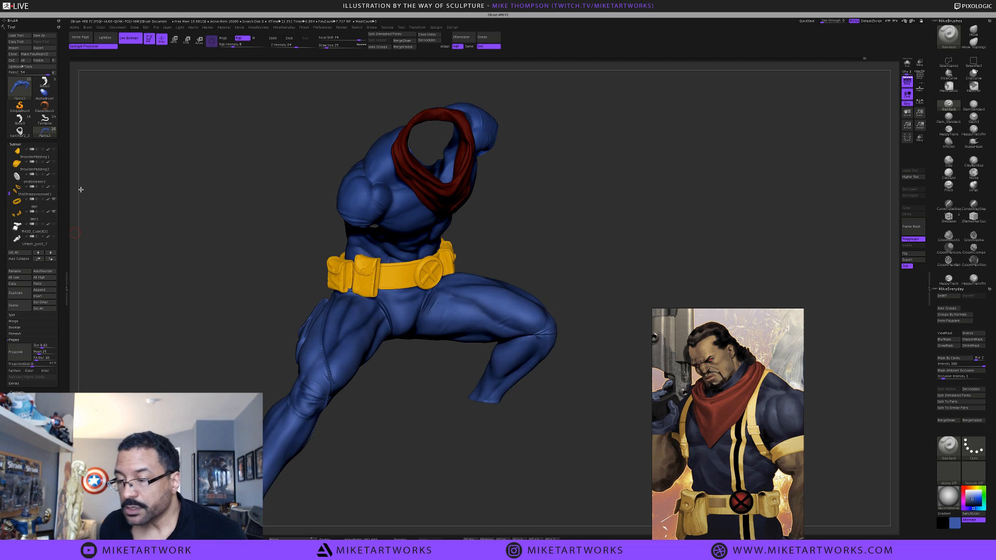
Select the body, reveal its hidden head, arms and feet, and show the yellow gloves
drag(81, 189, 420, 190)
alt+click(387, 205)
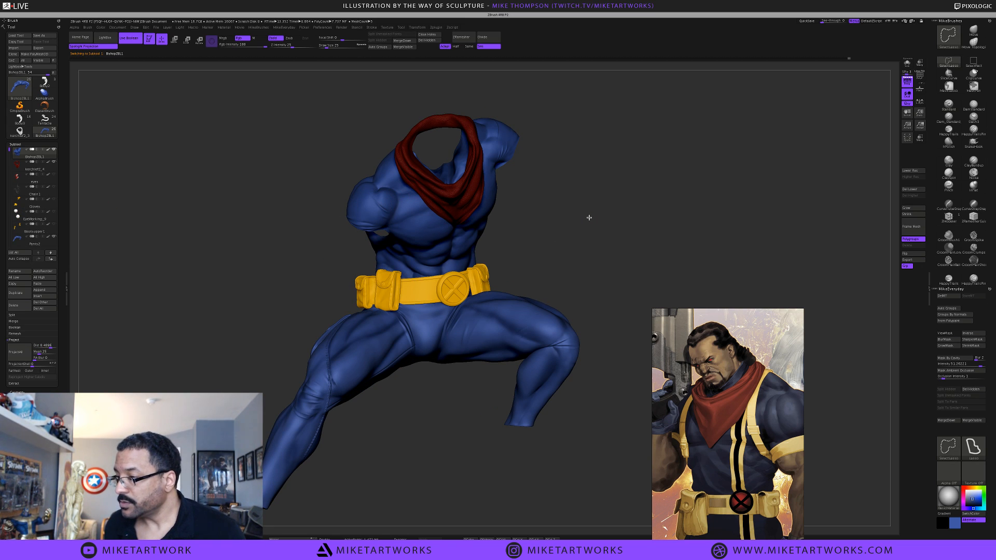
ctrl+shift+click(588, 217)
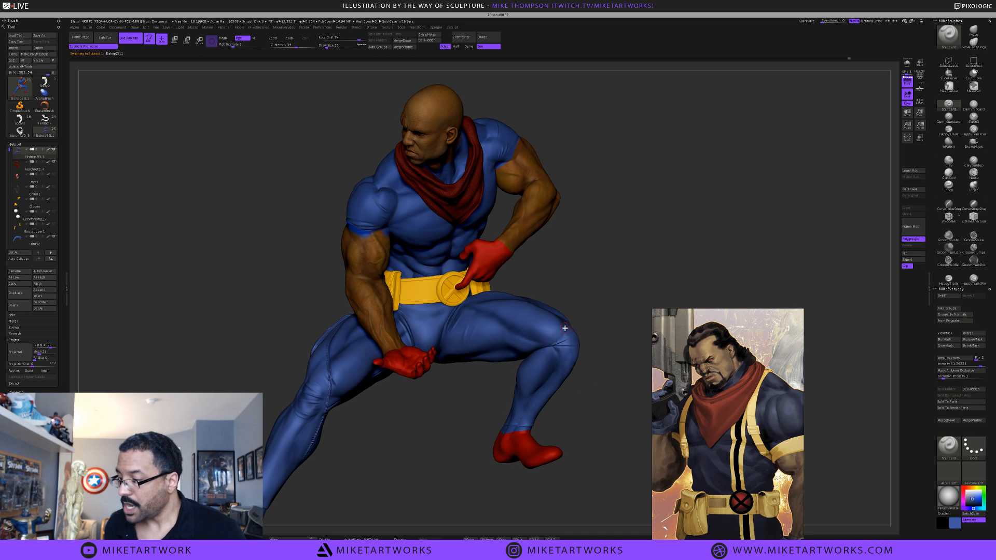
click(54, 200)
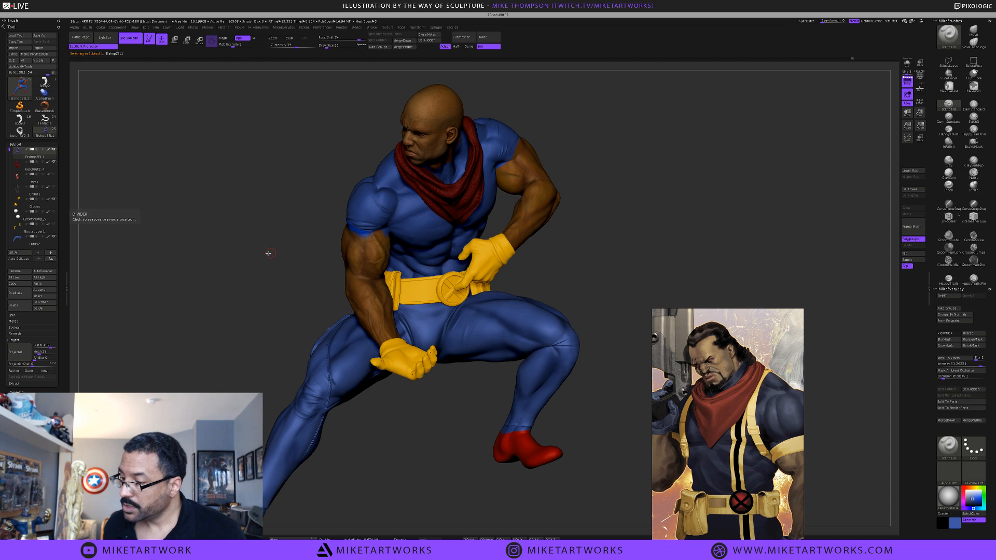
mouse_move(268, 253)
mouse_down()
mouse_move(236, 271)
mouse_move(269, 235)
mouse_up()
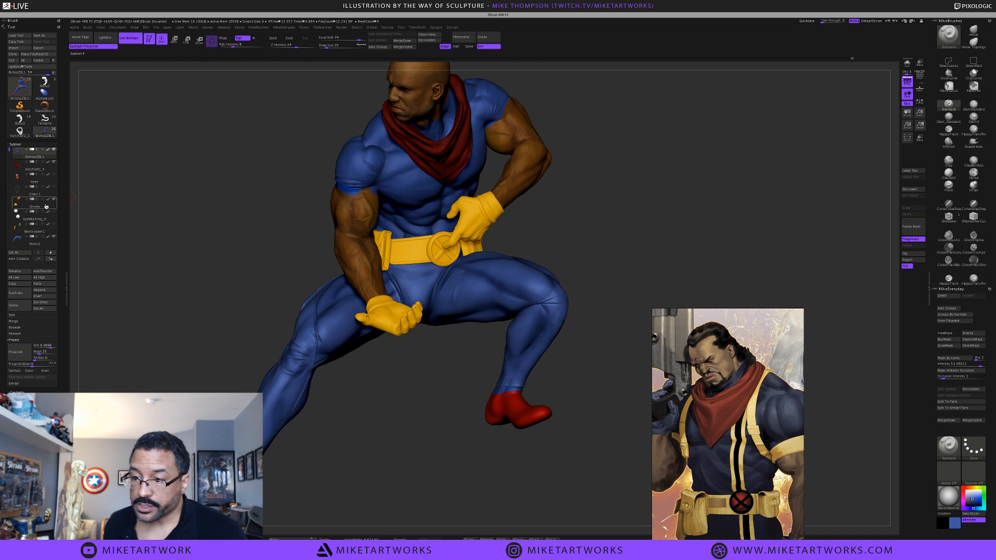
Show the yellow shoulder padding, the harness straps and the round white X emblem on the figure's upper body
drag(9, 150, 70, 199)
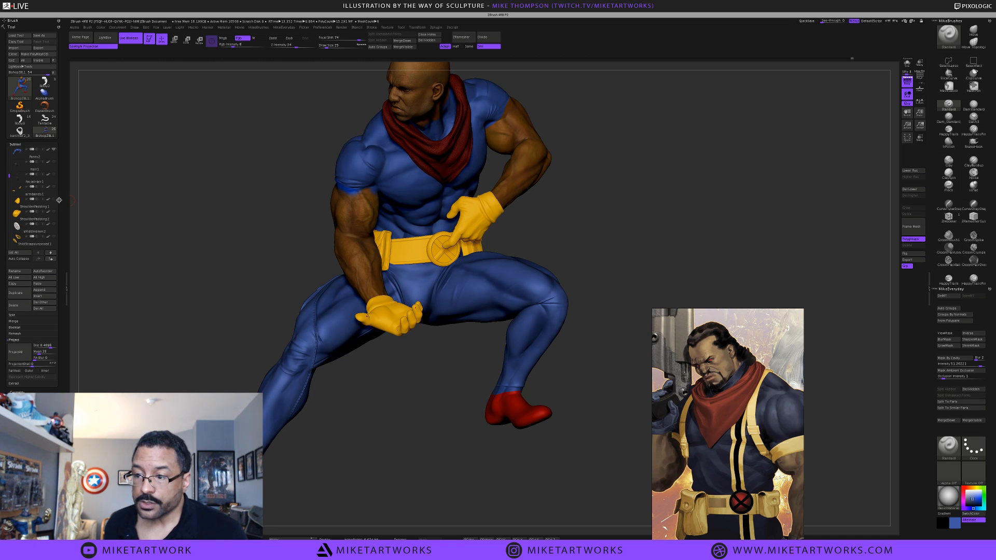
click(54, 199)
click(54, 212)
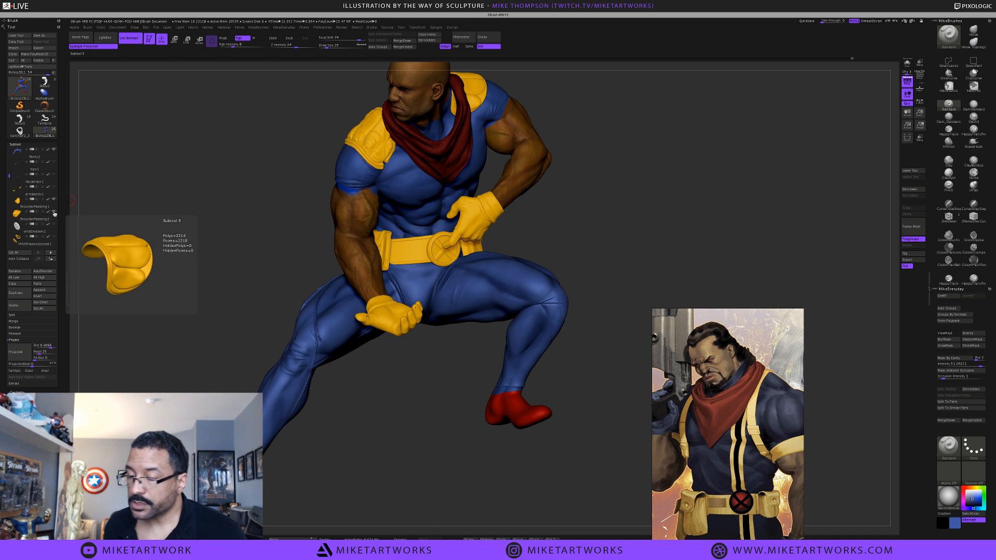
click(56, 237)
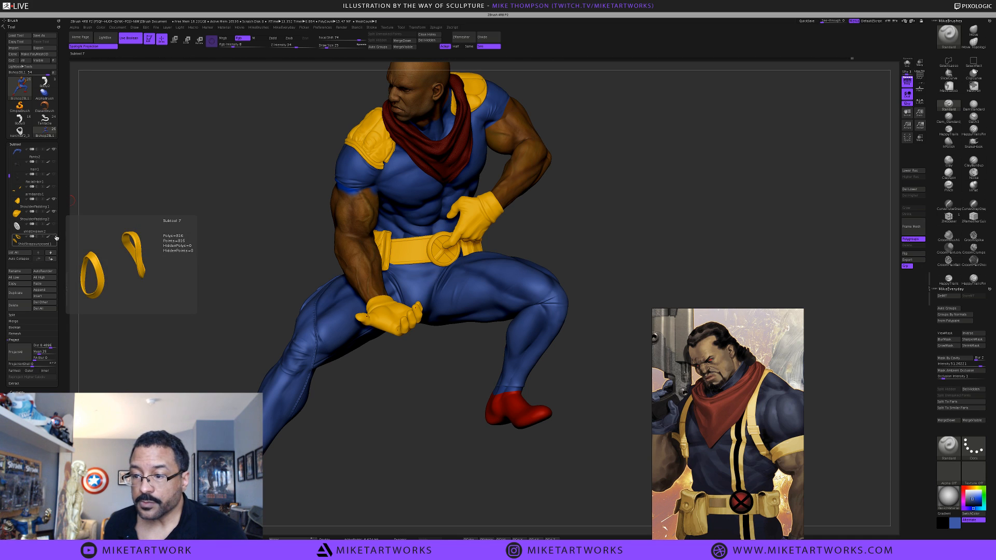
click(54, 224)
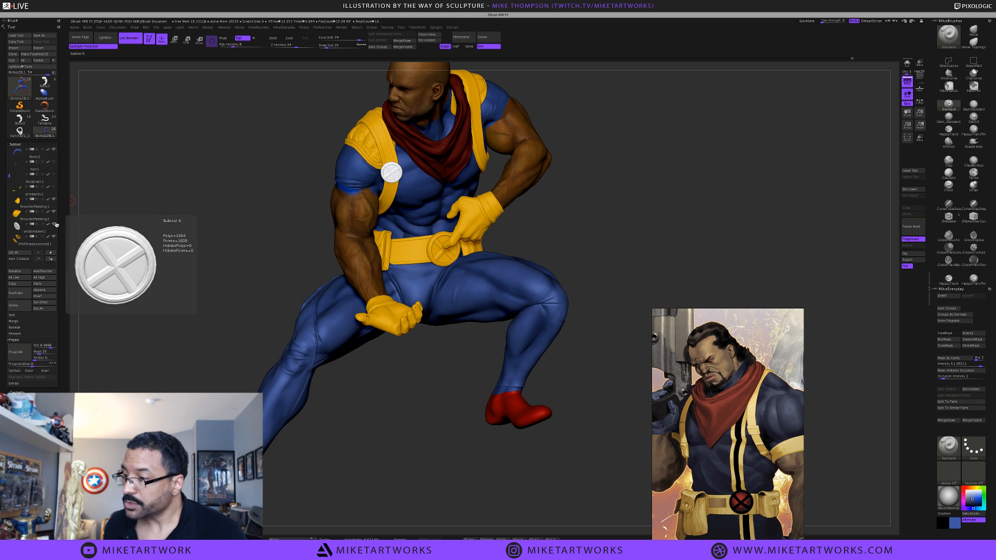
Select the facial hair and show it together with the black hair and the yellow armbands
drag(8, 175, 8, 169)
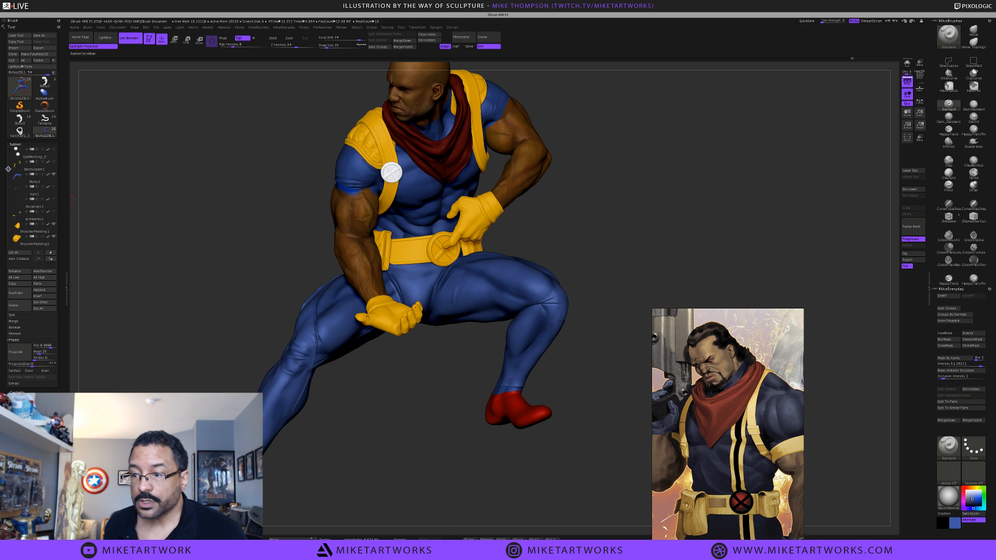
click(52, 204)
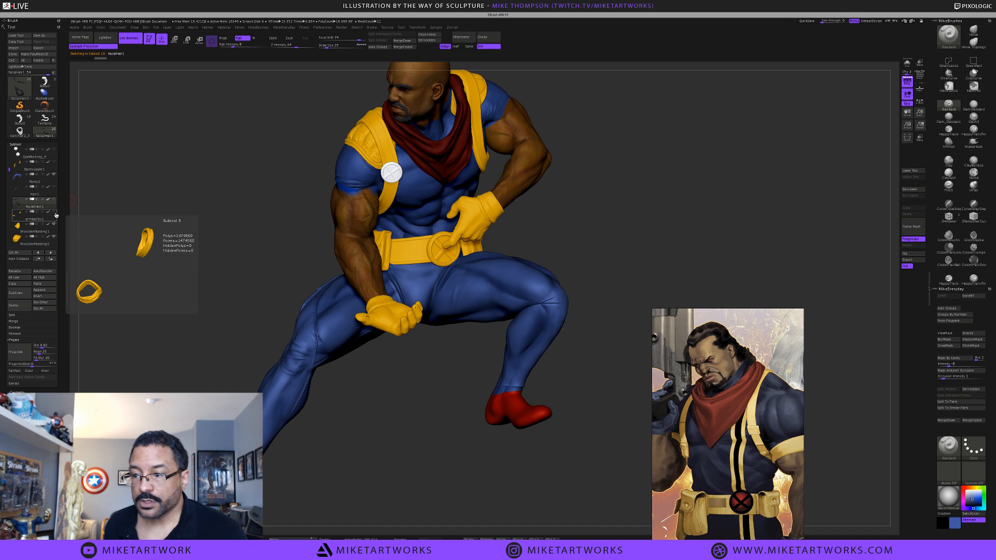
click(55, 186)
alt+drag(203, 203, 204, 227)
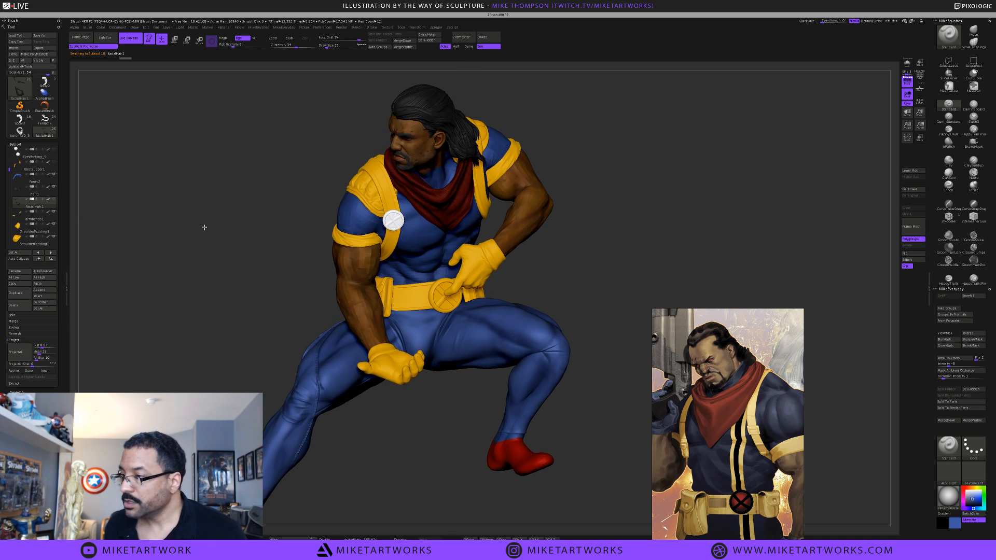
scroll(43, 157, up, 5)
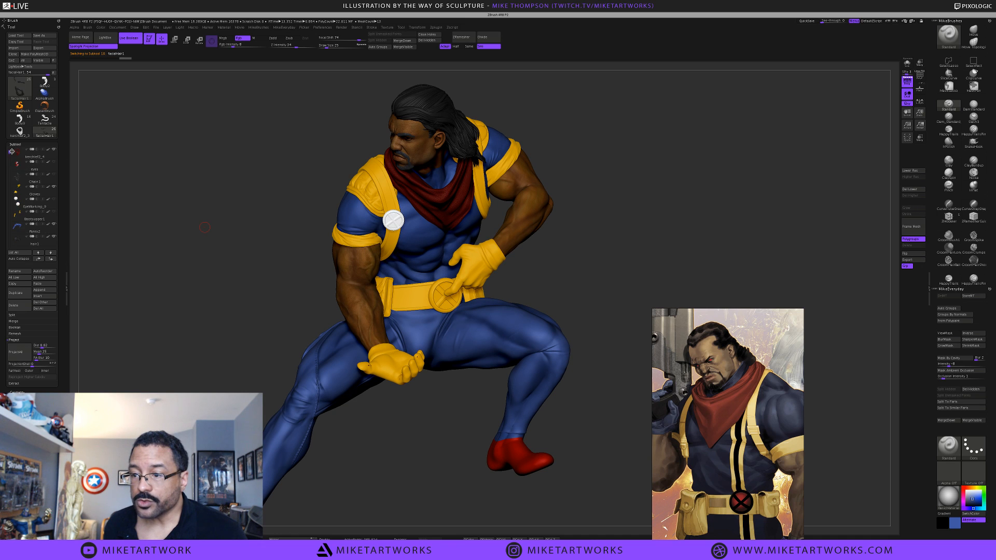
click(55, 187)
click(55, 186)
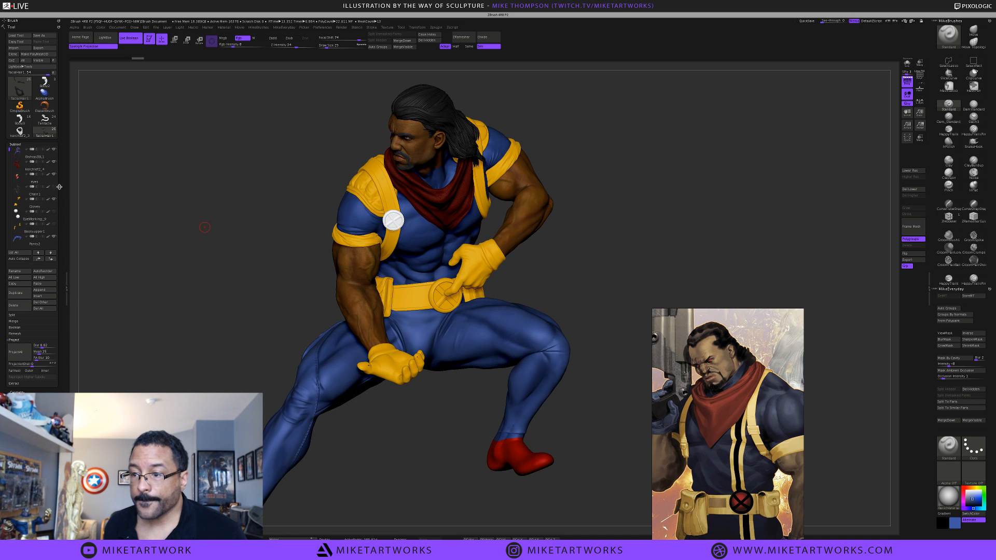
Show the yellow boots over the figure's red feet
drag(206, 211, 231, 209)
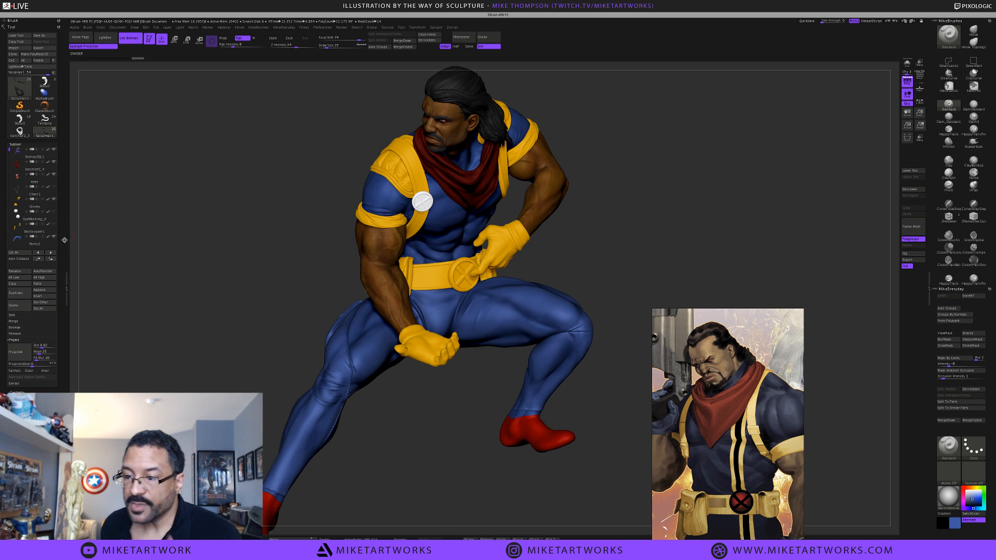
click(55, 224)
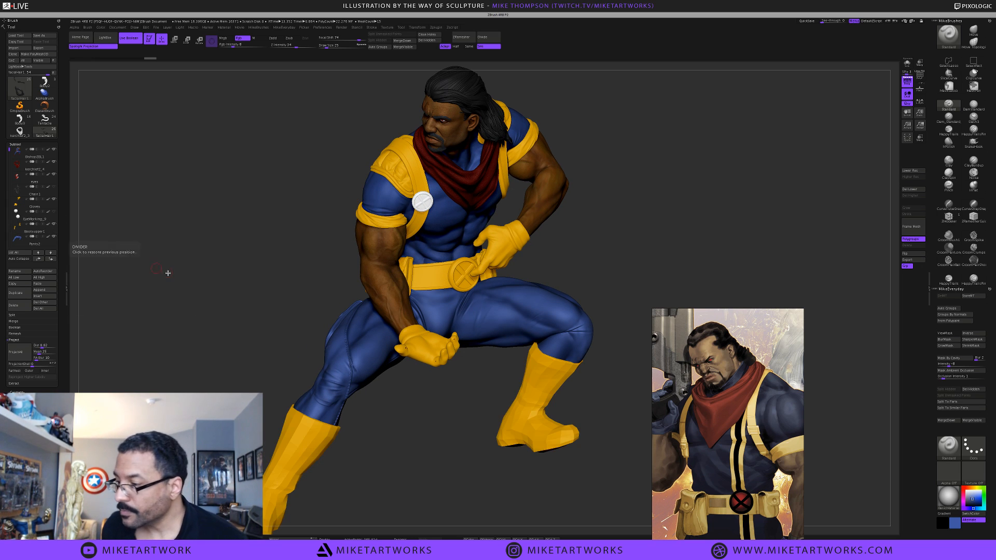
drag(167, 273, 183, 281)
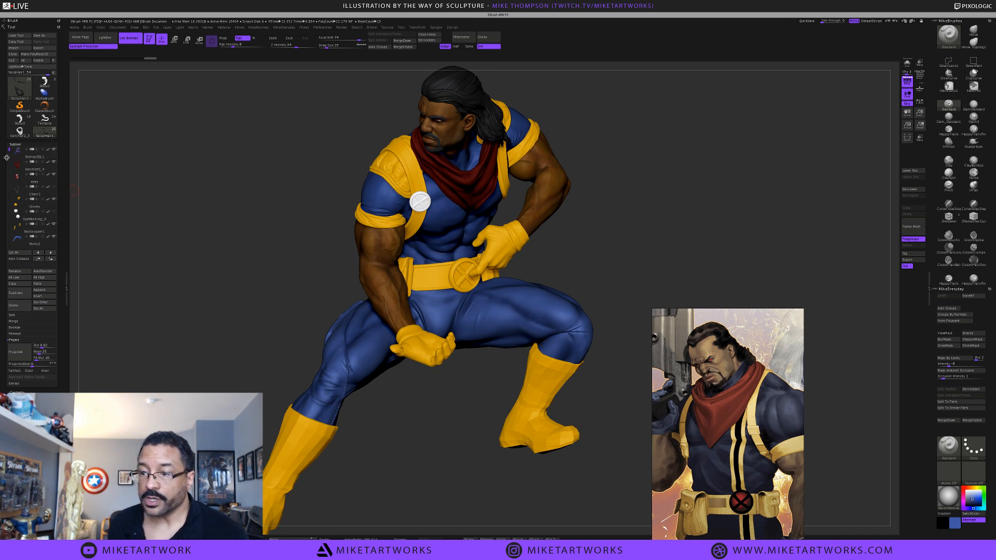
Show the rim light and main light spheres and the flat backlight panel around the figure
drag(9, 151, 8, 229)
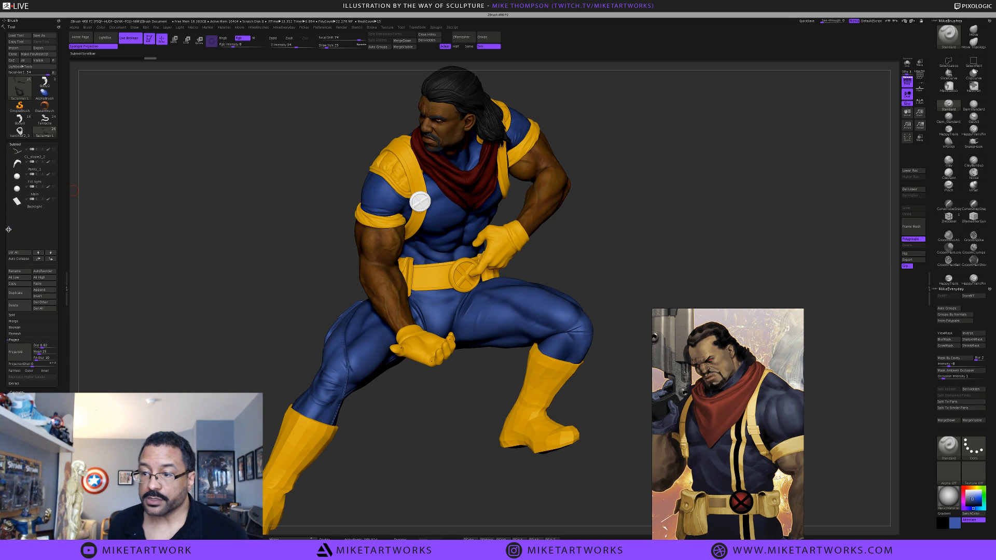
click(54, 175)
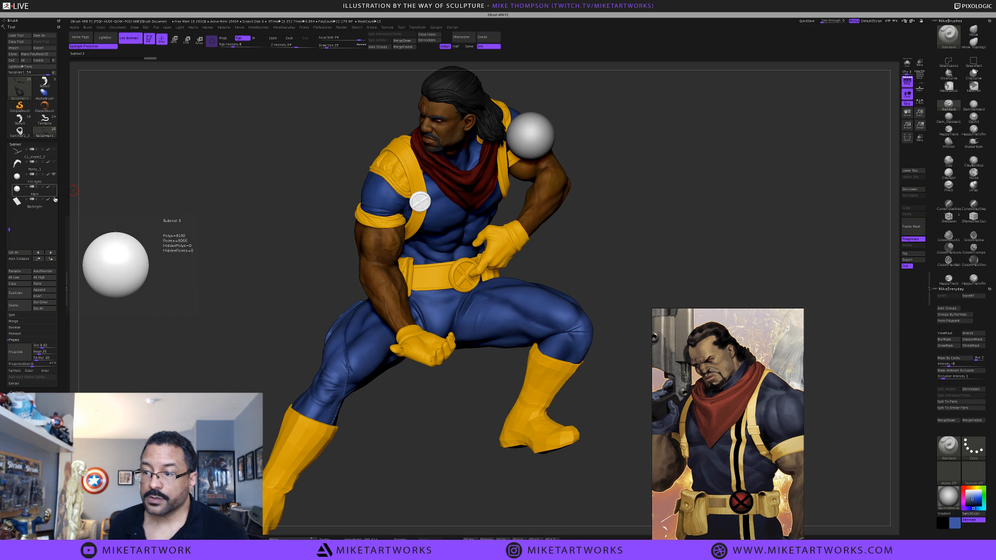
click(54, 187)
click(54, 199)
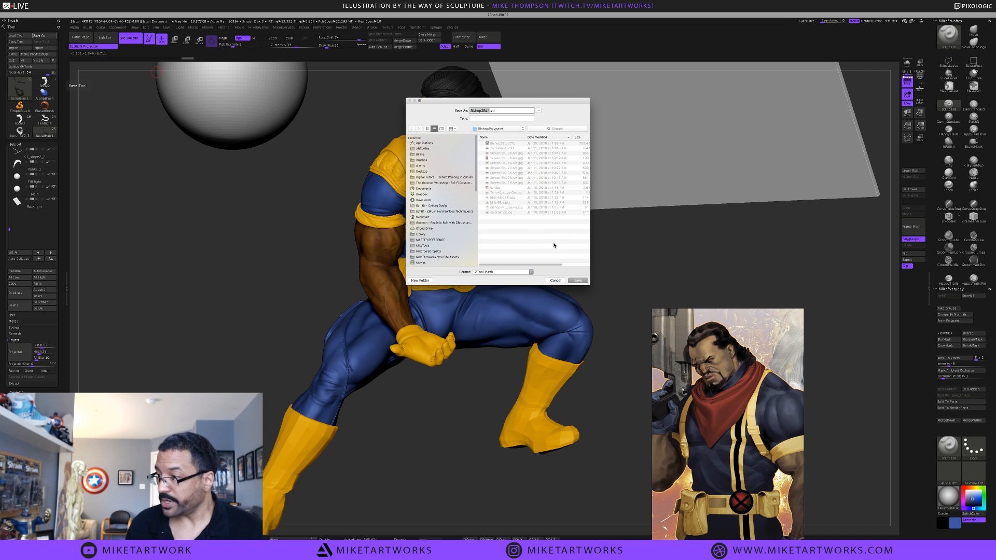
Save the tool as BishopZBL1.ZTL, replacing the existing file
click(580, 281)
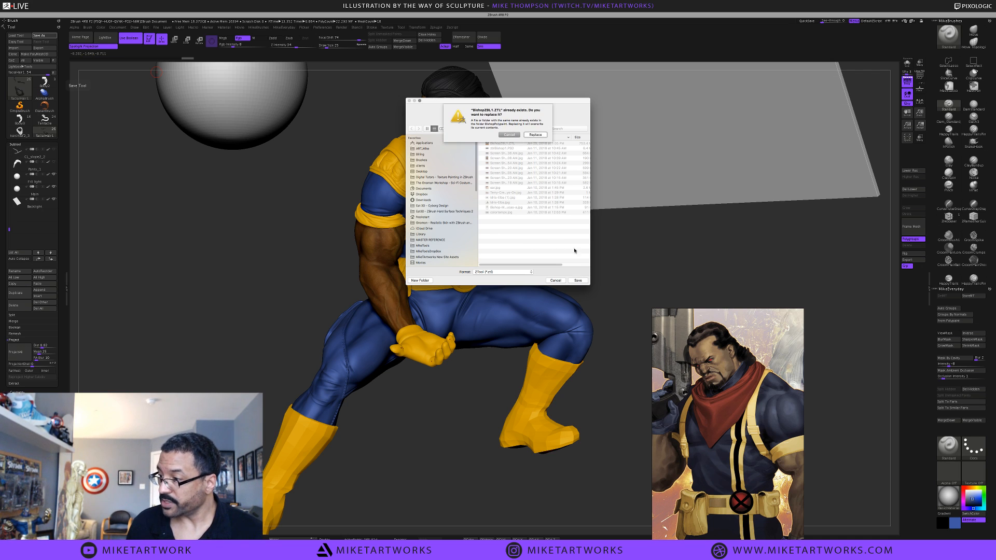
click(541, 135)
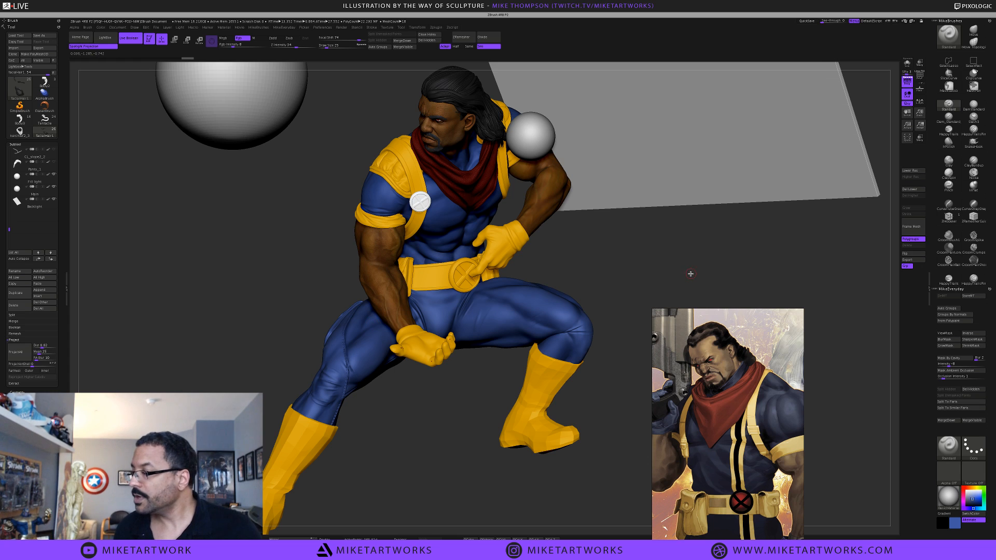
drag(690, 274, 692, 277)
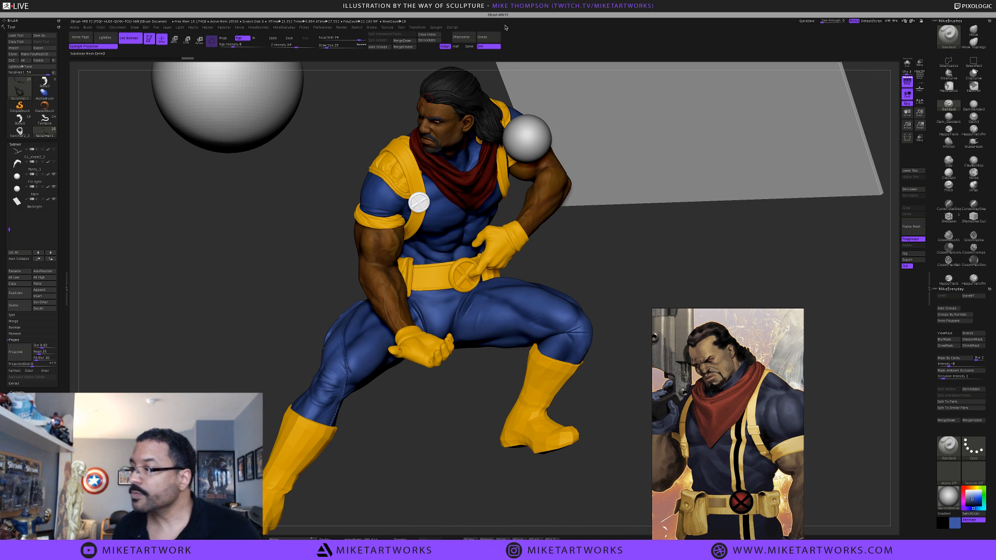
Turn on KeyShot as the external renderer in the render settings
click(342, 27)
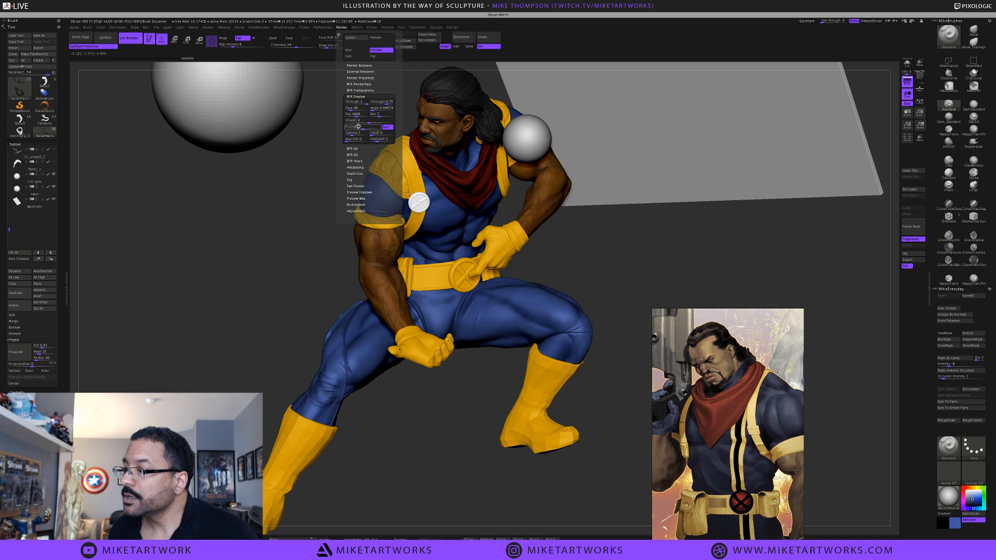
click(376, 39)
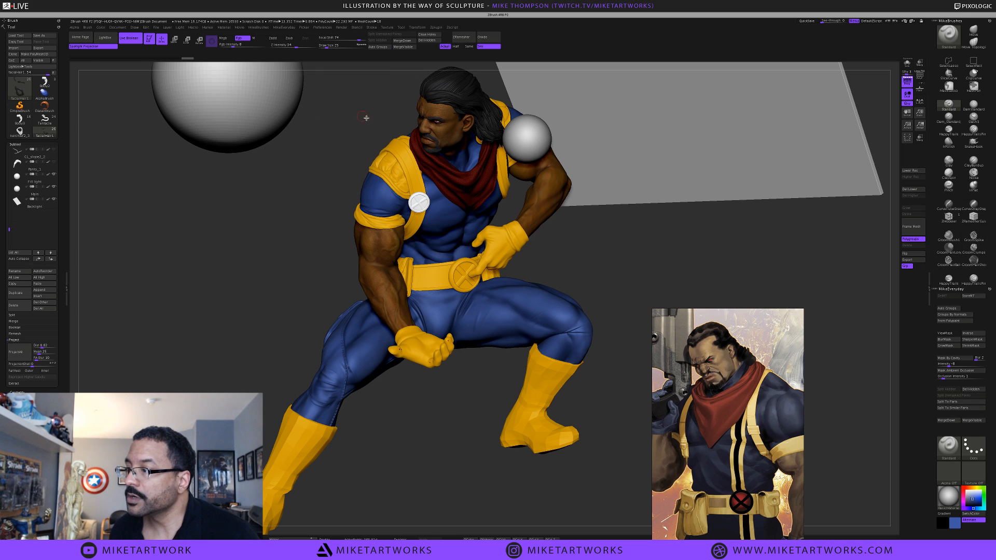
click(341, 28)
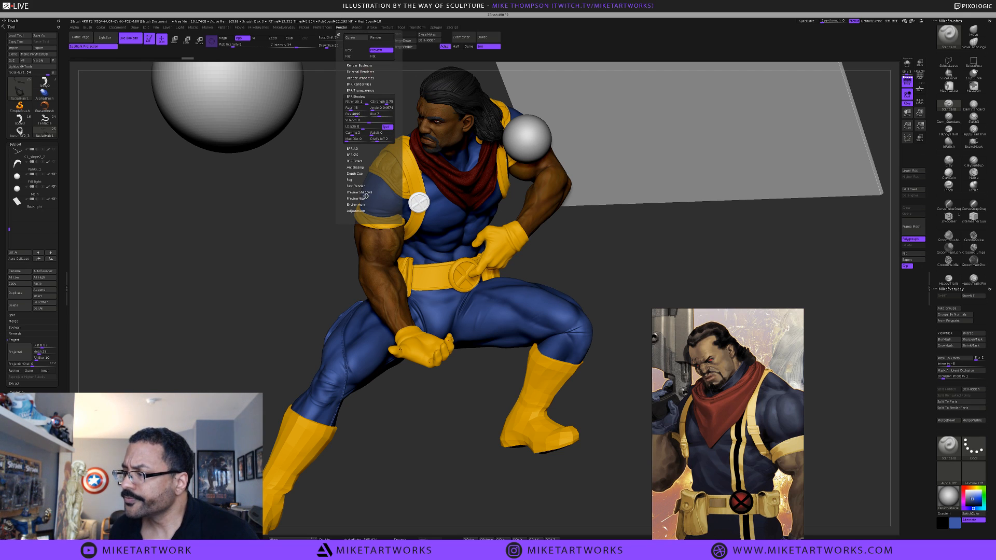
click(368, 71)
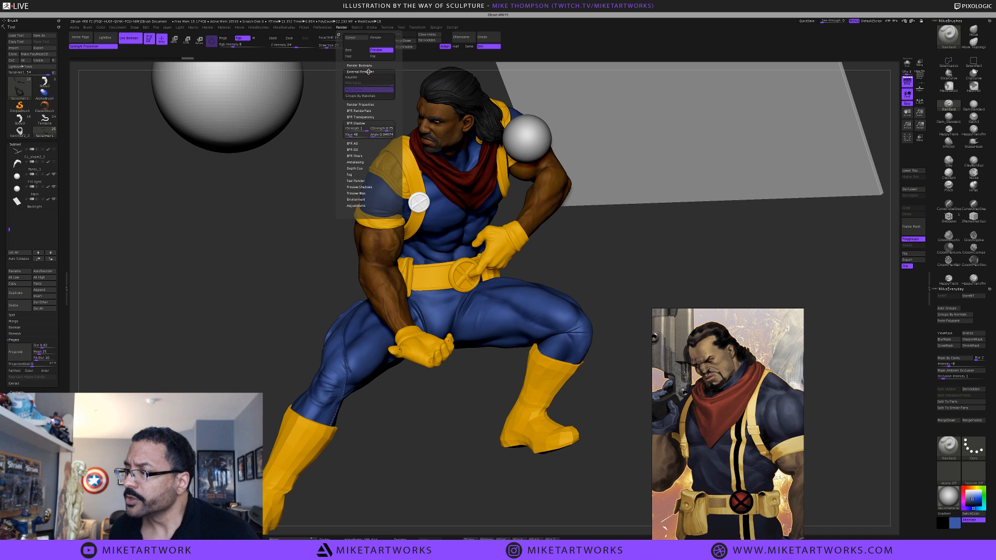
click(351, 77)
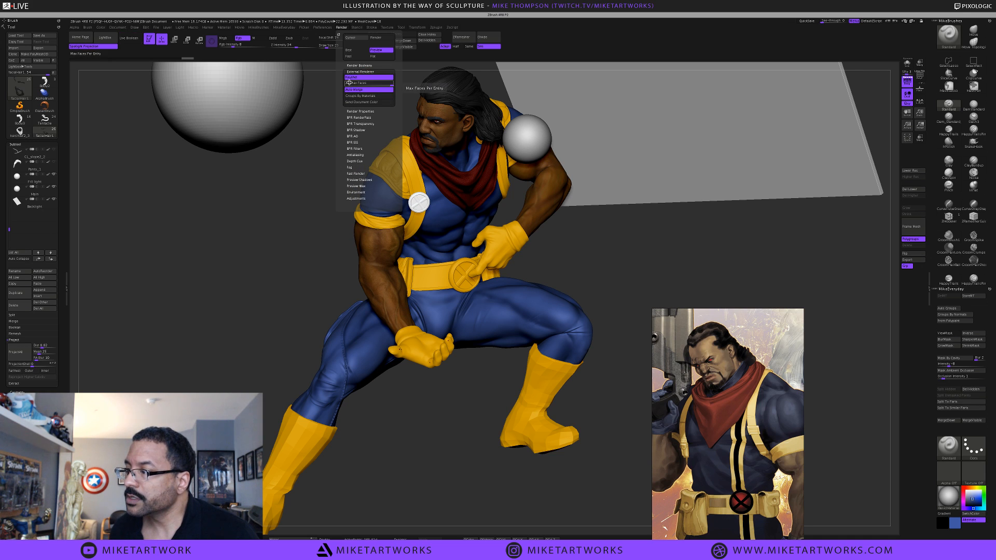
Start a BPR render of the figure, look for a KeyShot bridge license file, and cancel the license installation
drag(483, 458, 482, 463)
key(shift)
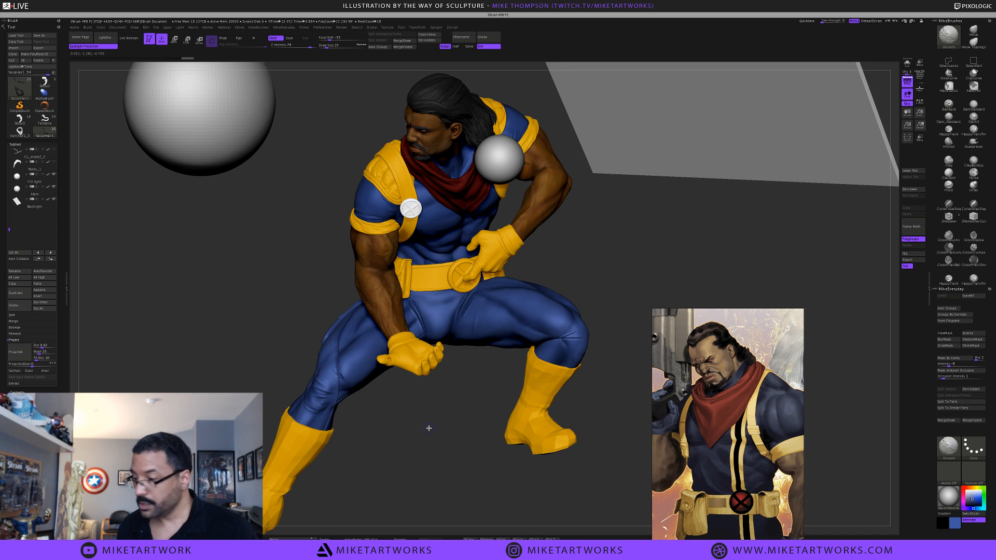
key(shift+r)
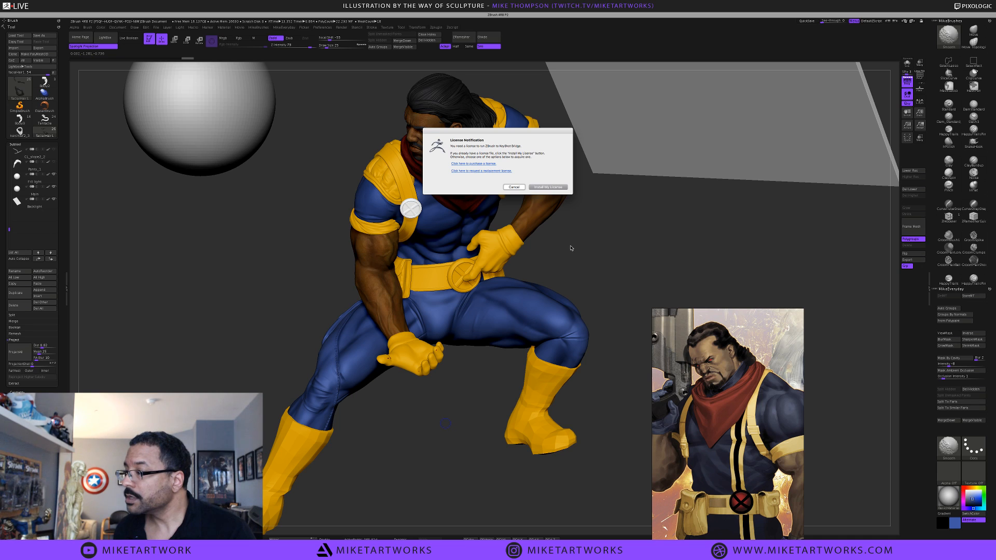
click(542, 186)
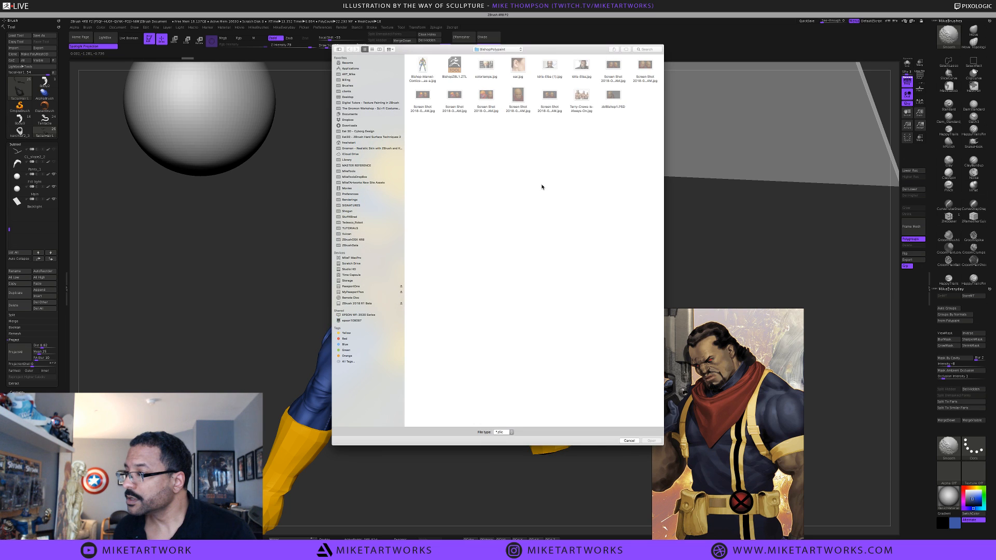
click(629, 440)
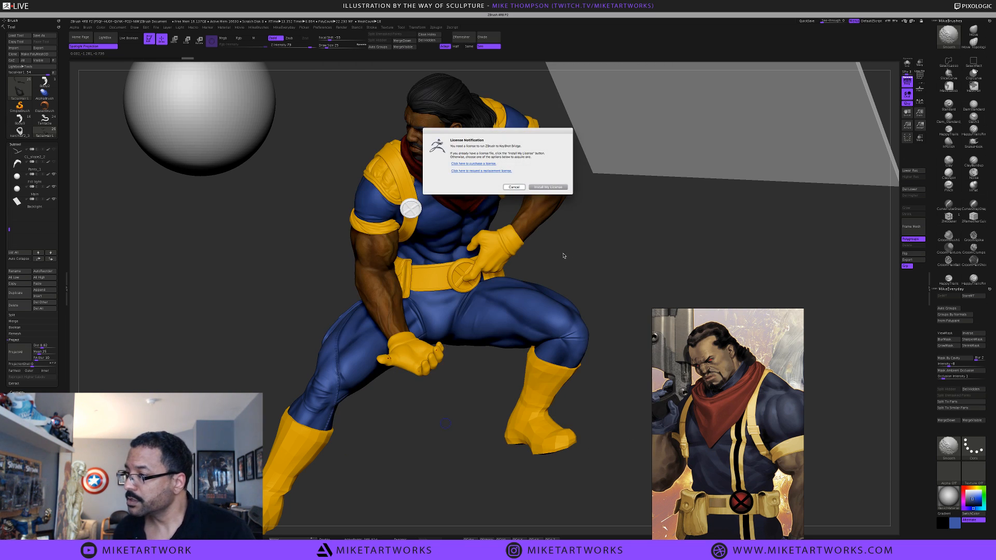
click(514, 188)
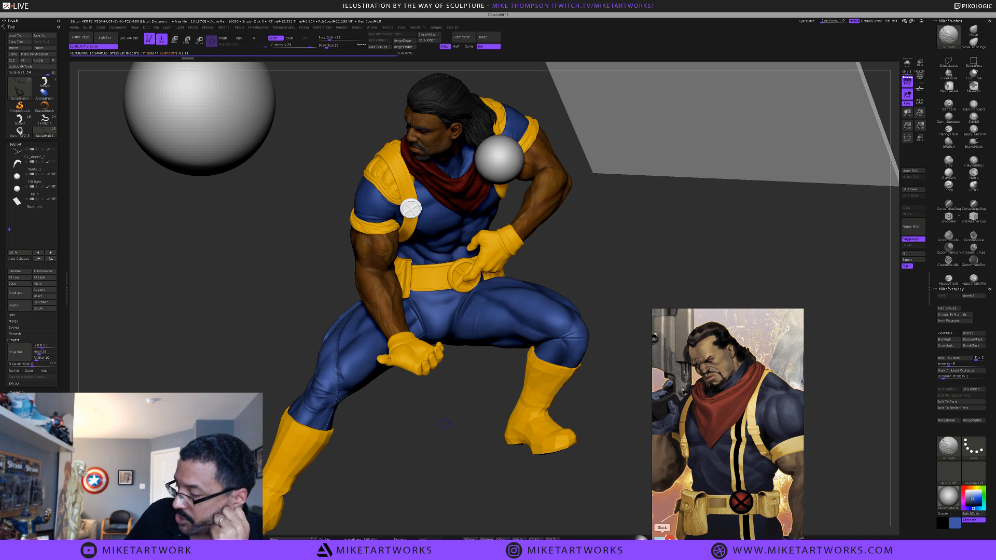
Switch to Photoshop and return from full-screen to the standard screen mode with the open document tabs shown
click(633, 538)
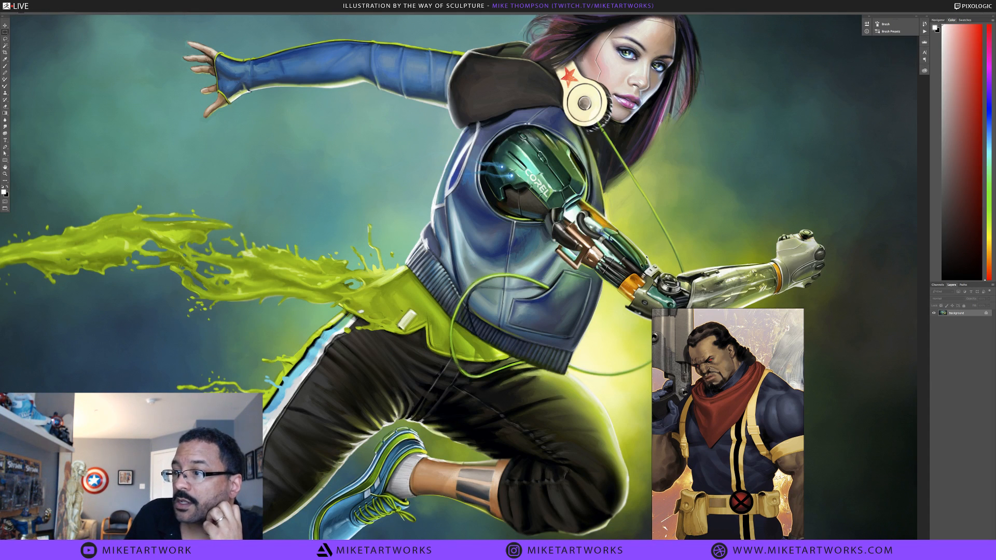
click(169, 5)
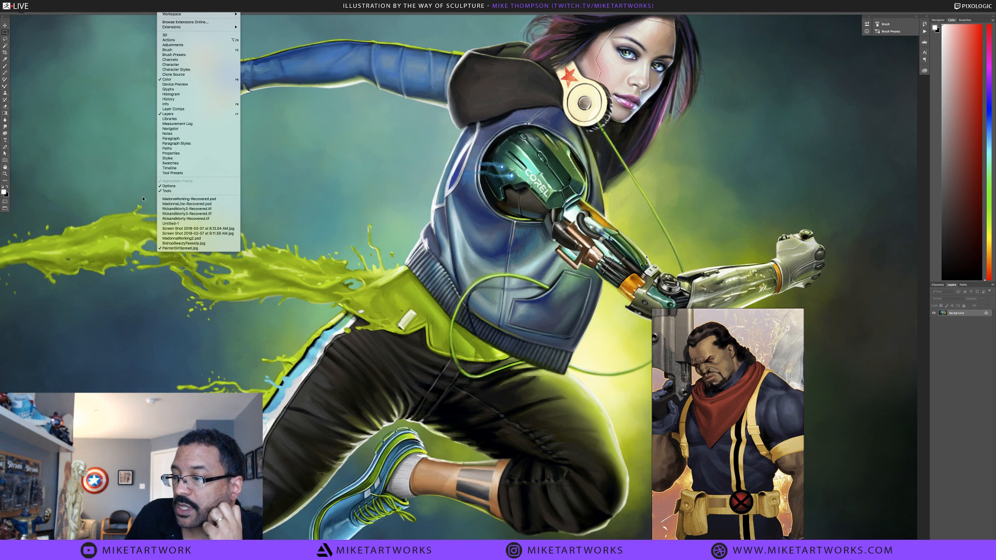
click(150, 269)
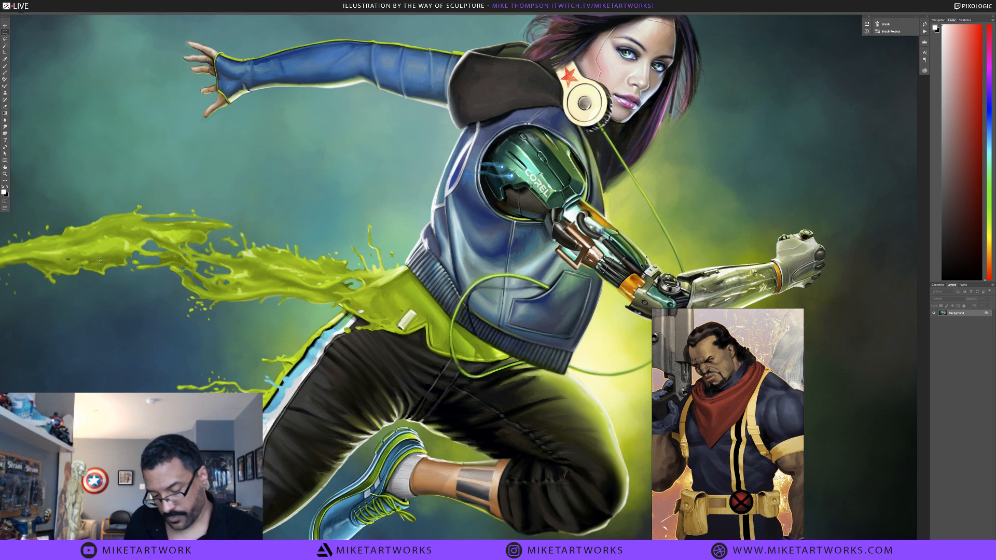
key(f)
key(f)
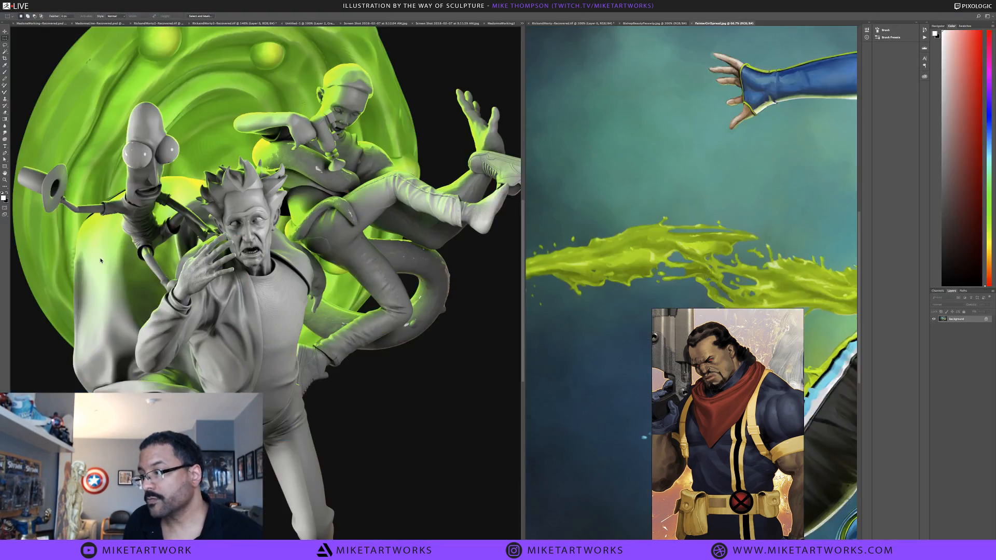
Compare two grey-and-green Rick and Morty renders side by side, with the tools and panels hidden
click(604, 24)
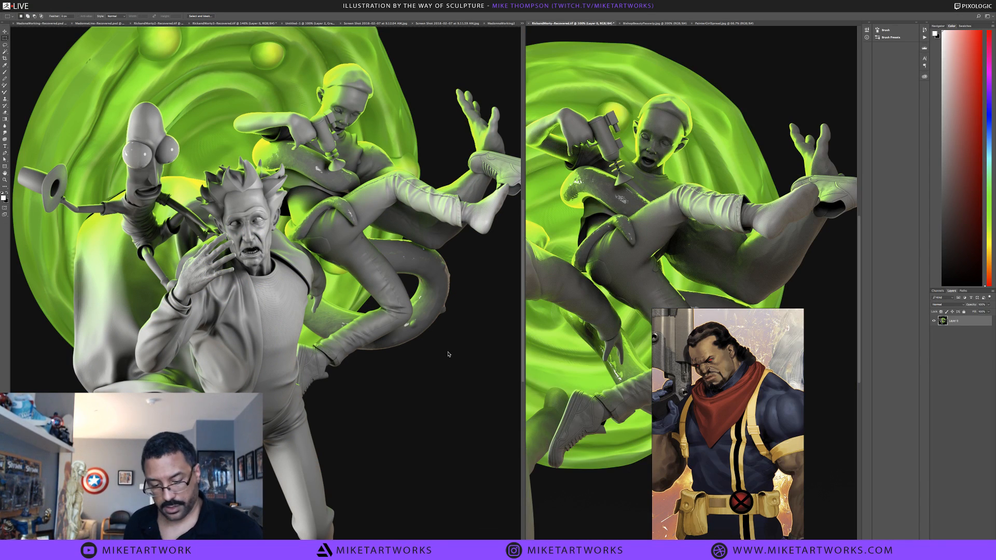
key(Tab)
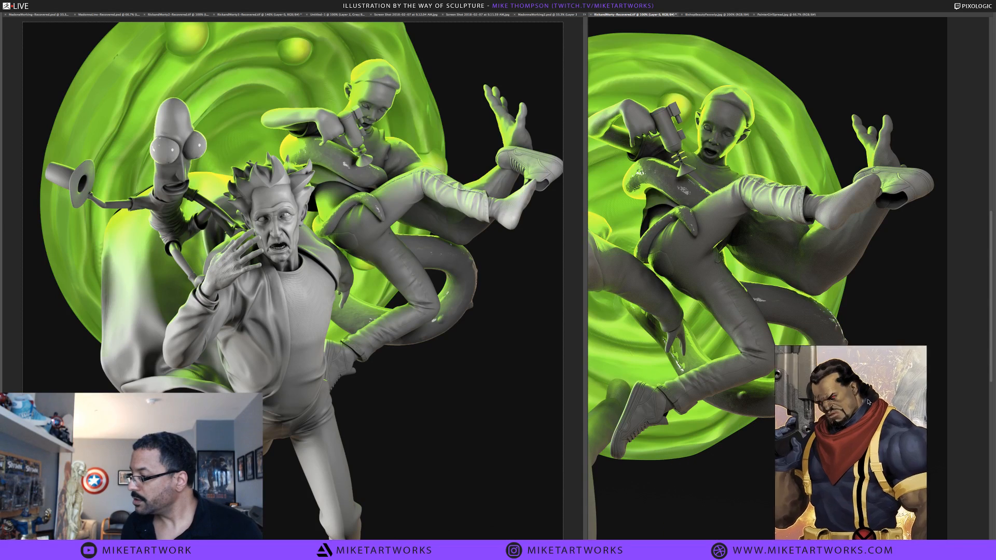
click(437, 394)
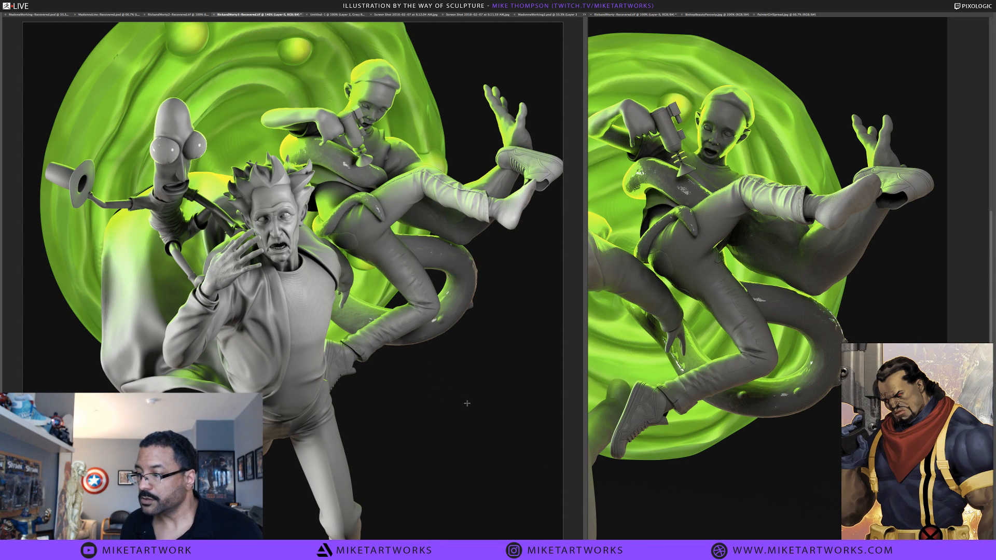
Switch from the Rick and Morty renders in Photoshop back to the coloured figure in ZBrush
drag(462, 408, 446, 405)
click(455, 418)
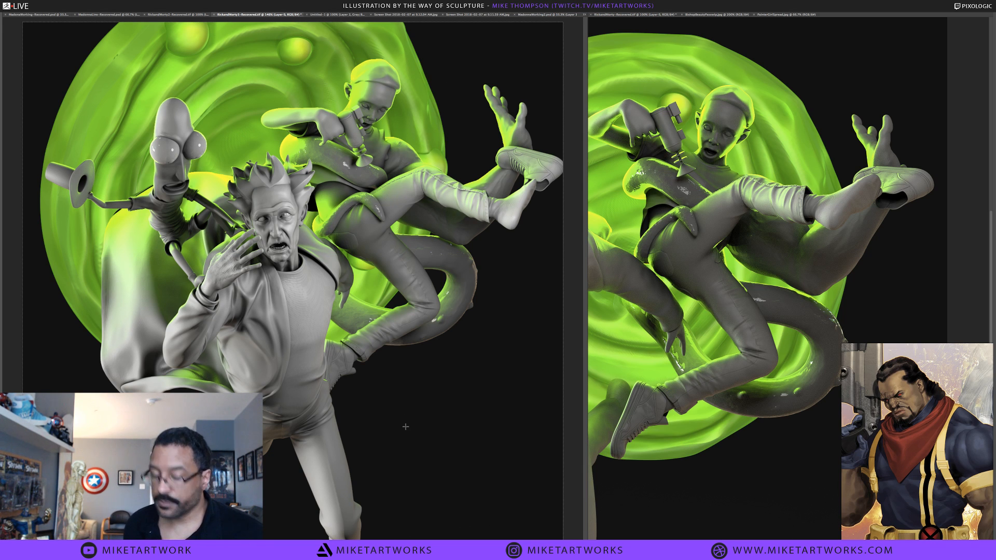
key(super+Tab)
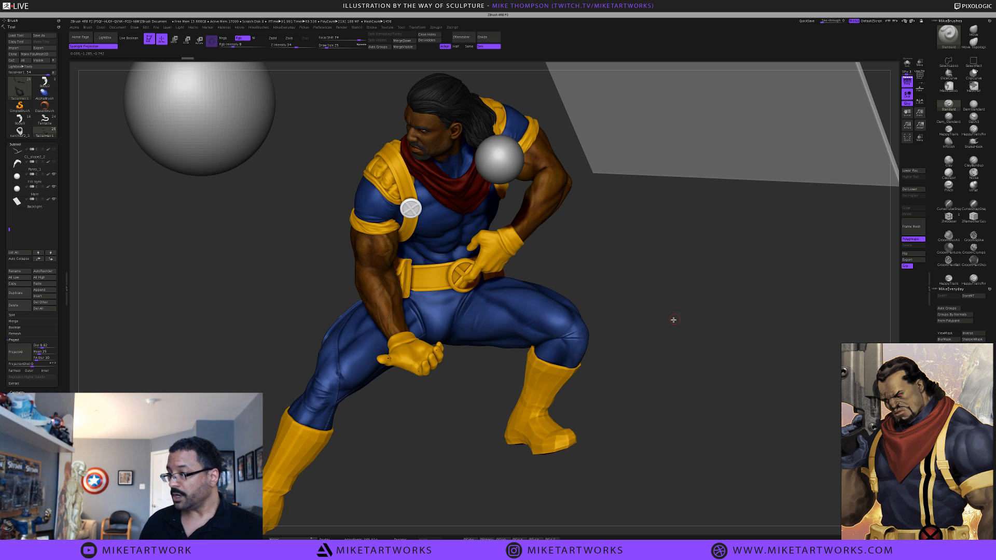
Try another quick-pick material on the coloured figure, then set the active material to SkinShade4
drag(679, 327, 602, 325)
key(space)
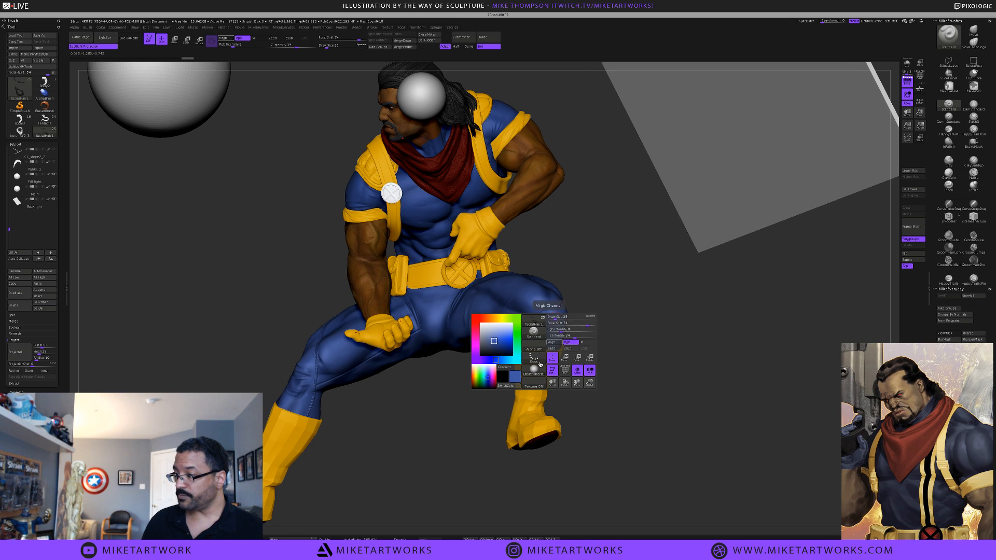
click(536, 371)
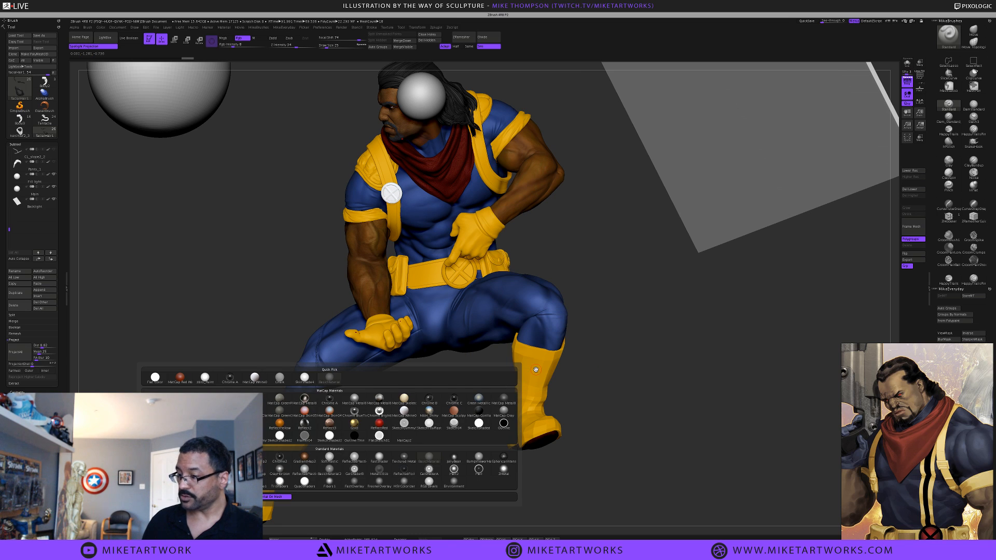
click(205, 379)
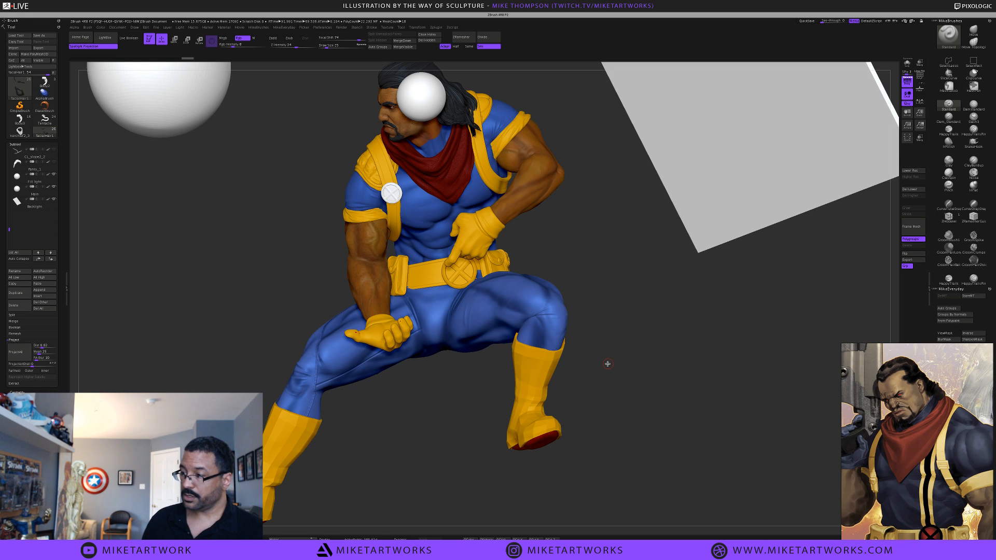
key(space)
click(502, 412)
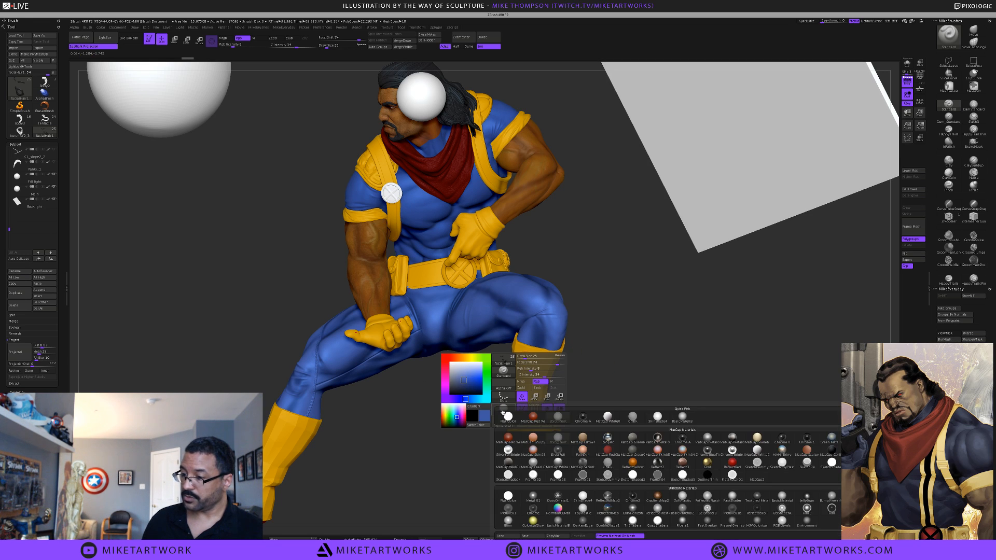
click(657, 416)
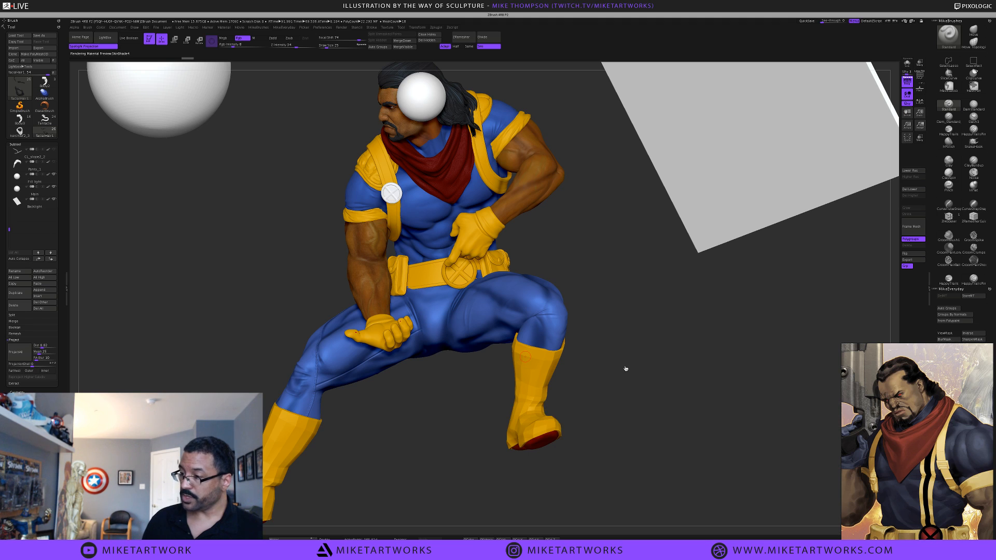
Hide the light spheres and the backlight plane so that only the figure remains in view
drag(628, 366, 554, 343)
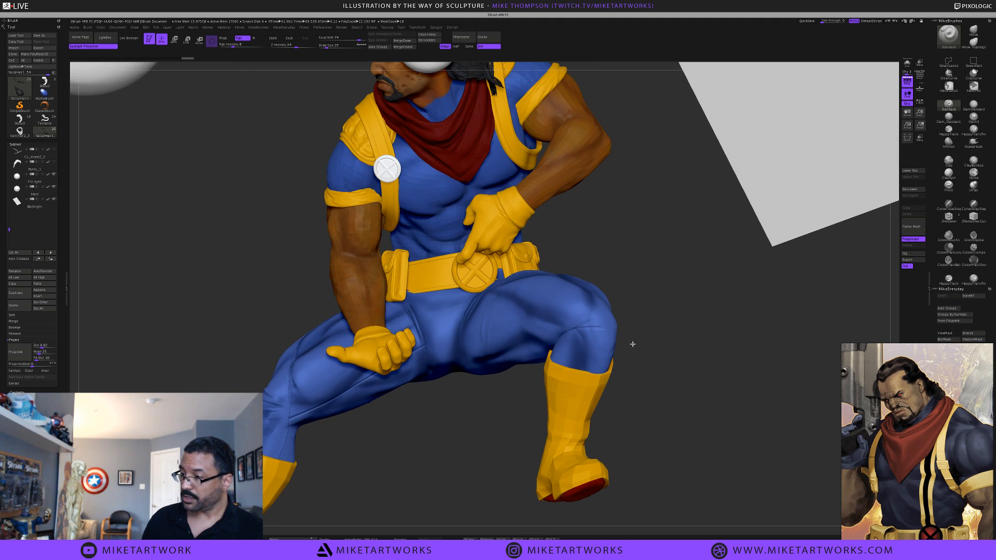
drag(647, 363, 647, 363)
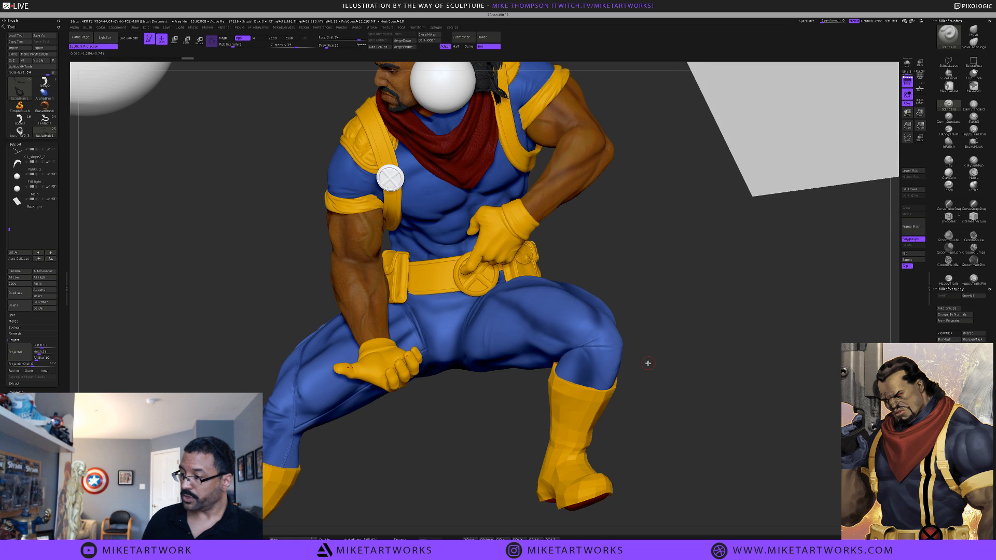
click(54, 188)
click(53, 199)
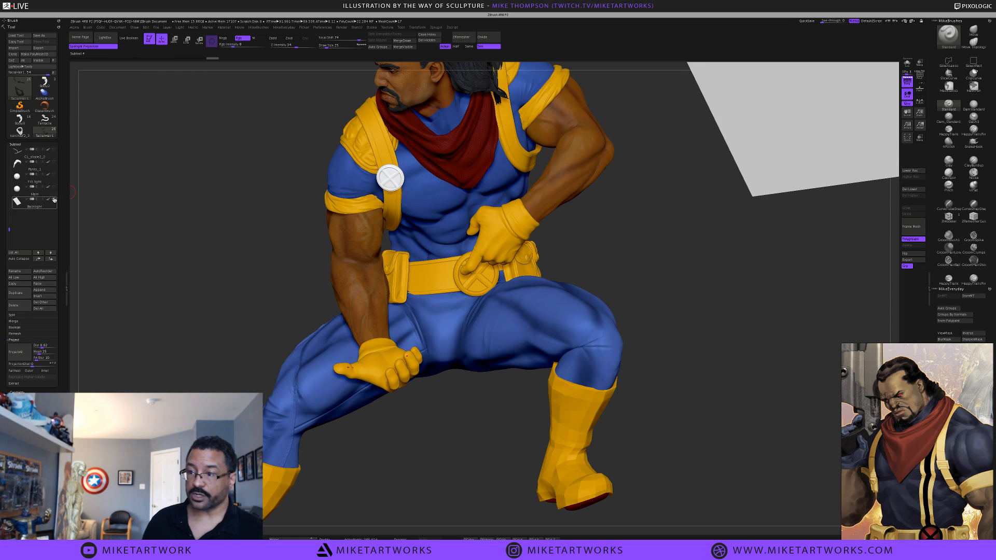
scroll(210, 257, down, 3)
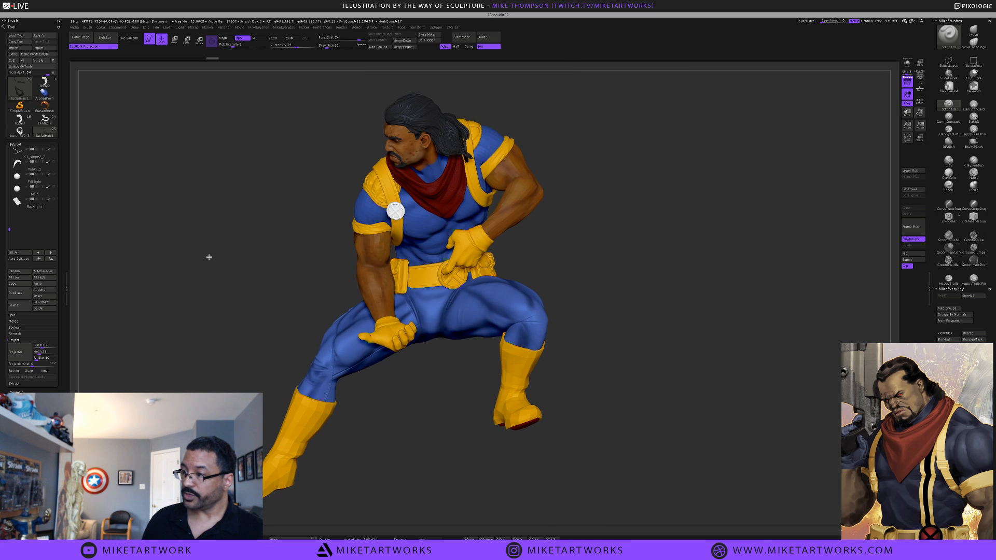
drag(218, 258, 224, 264)
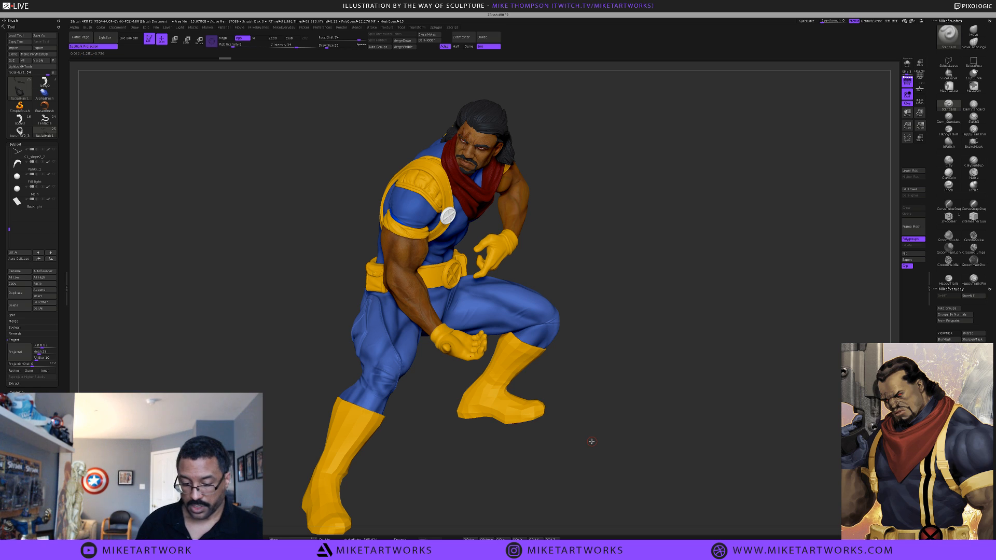
Try to render the figure with BPR and cancel the KeyShot bridge license request
key(shift+r)
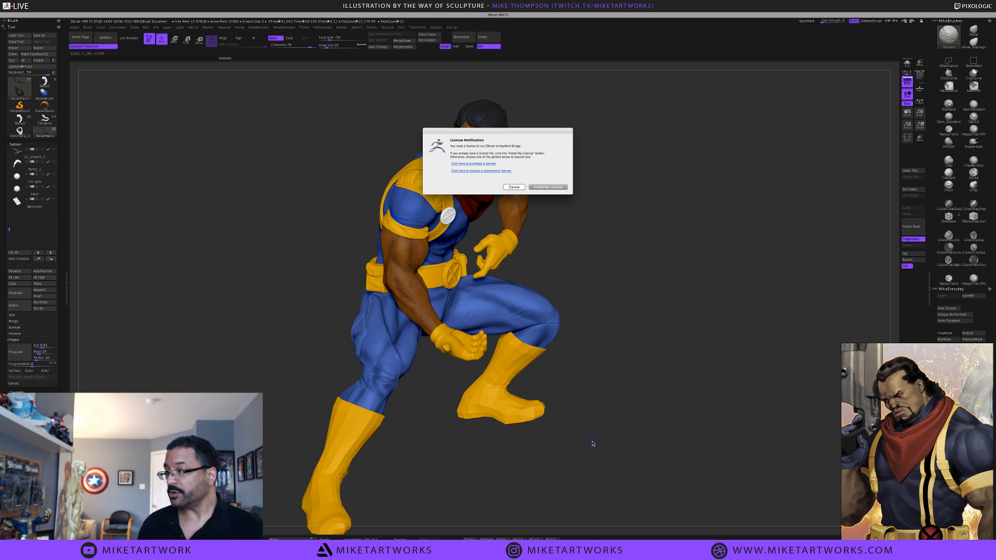
click(513, 187)
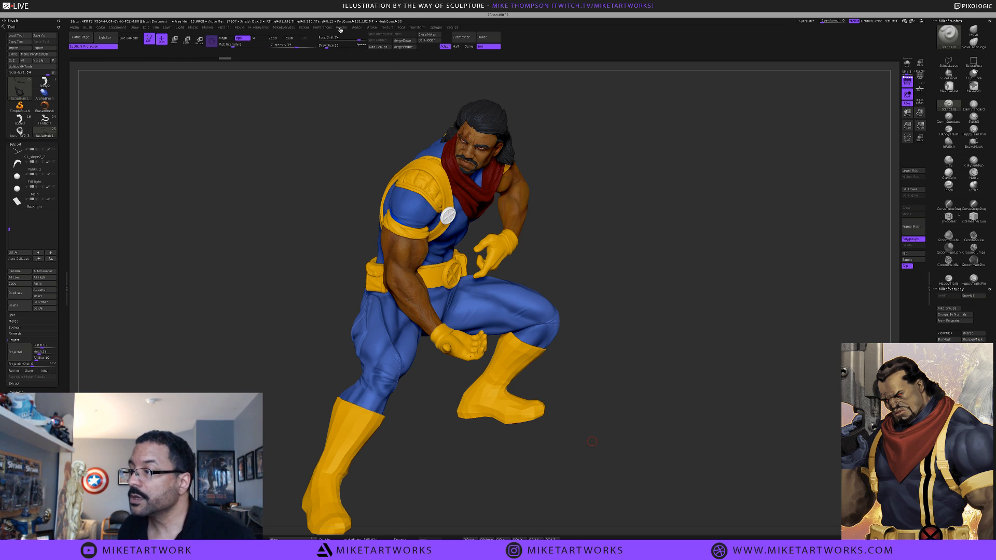
Switch rendering back from KeyShot to the internal renderer and make a BPR render of the figure
click(340, 30)
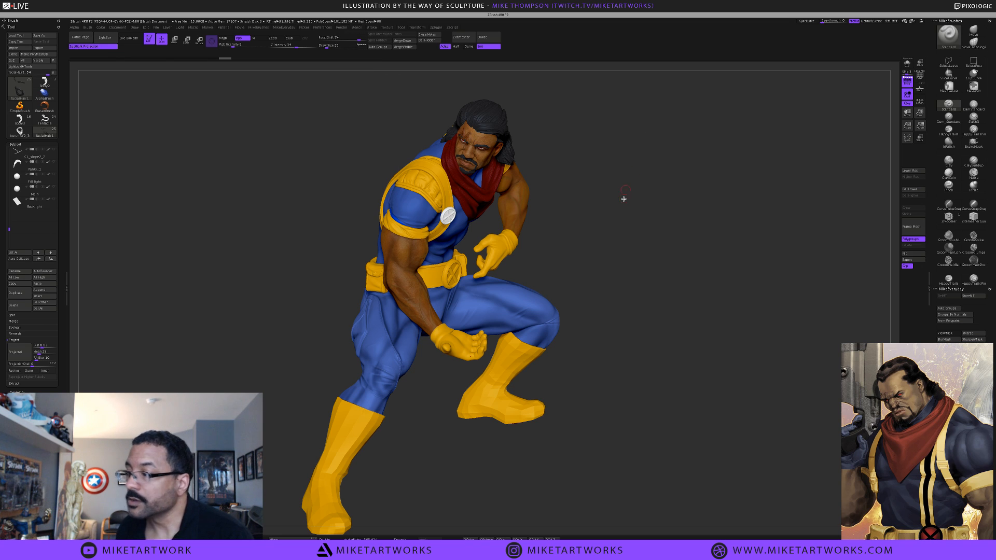
key(r)
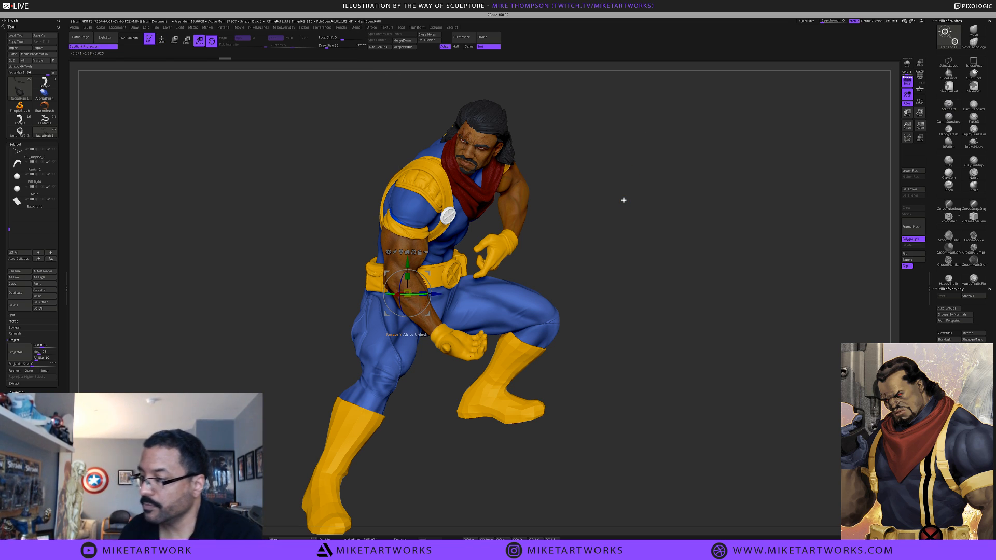
key(q)
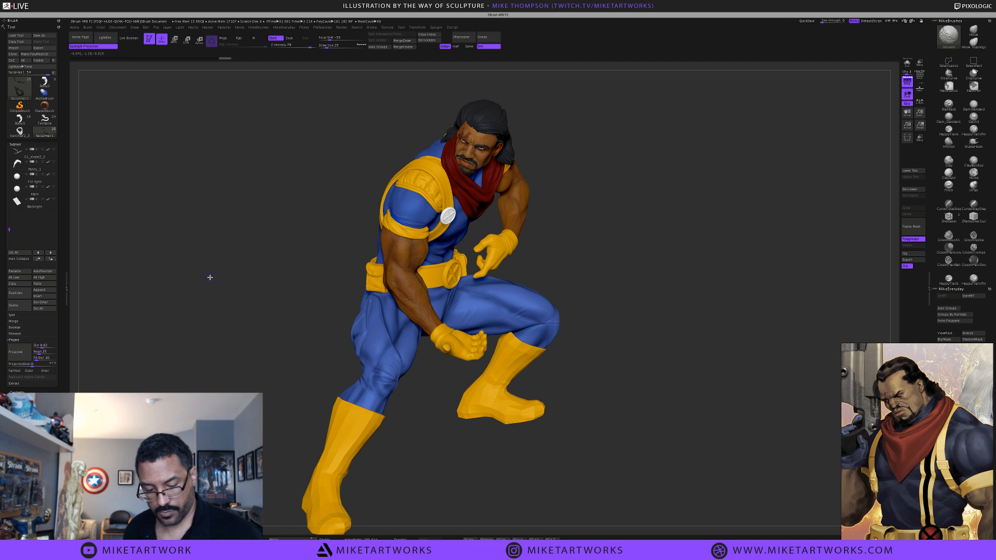
key(shift+r)
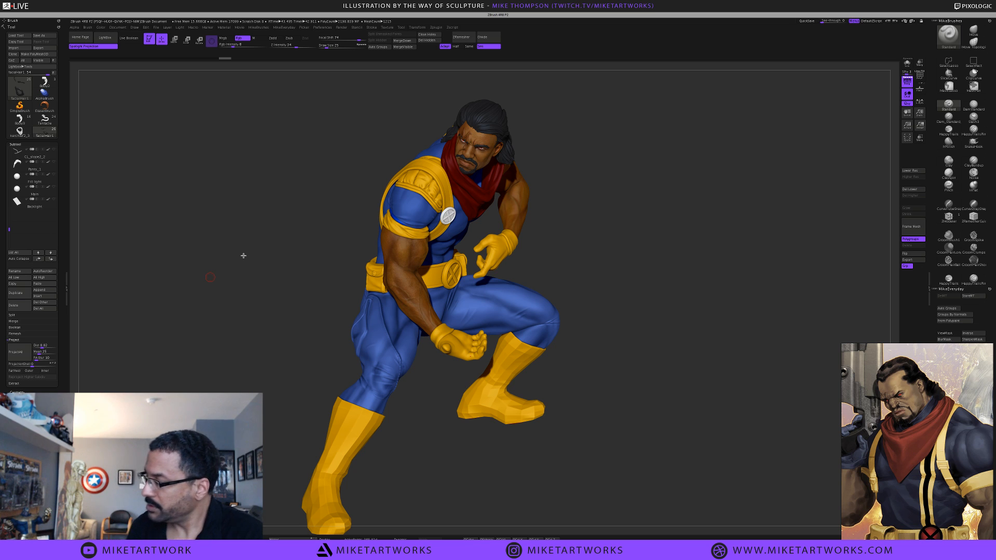
Place the illustrated reference beside the rendered figure and capture a screenshot area covering both
drag(916, 404, 651, 244)
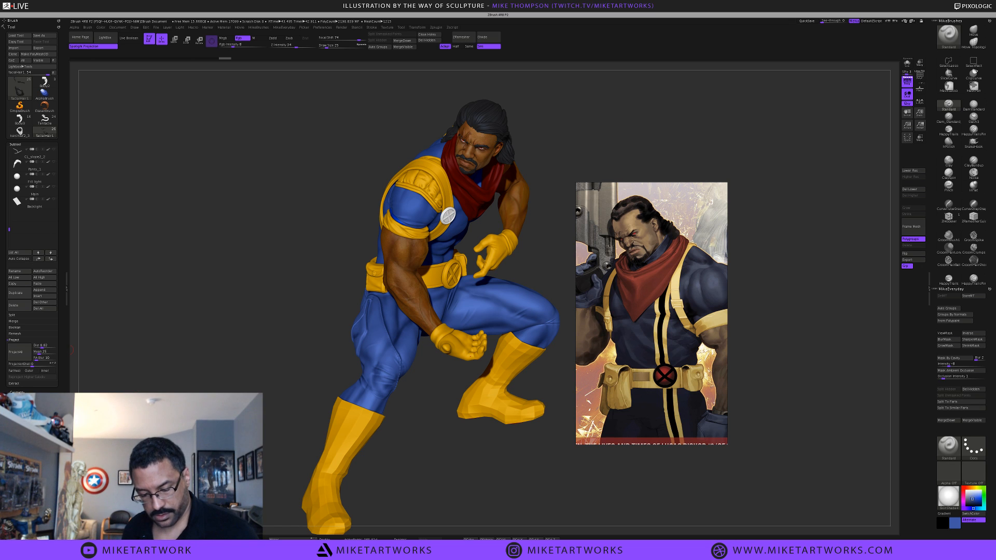
key(ctrl+shift)
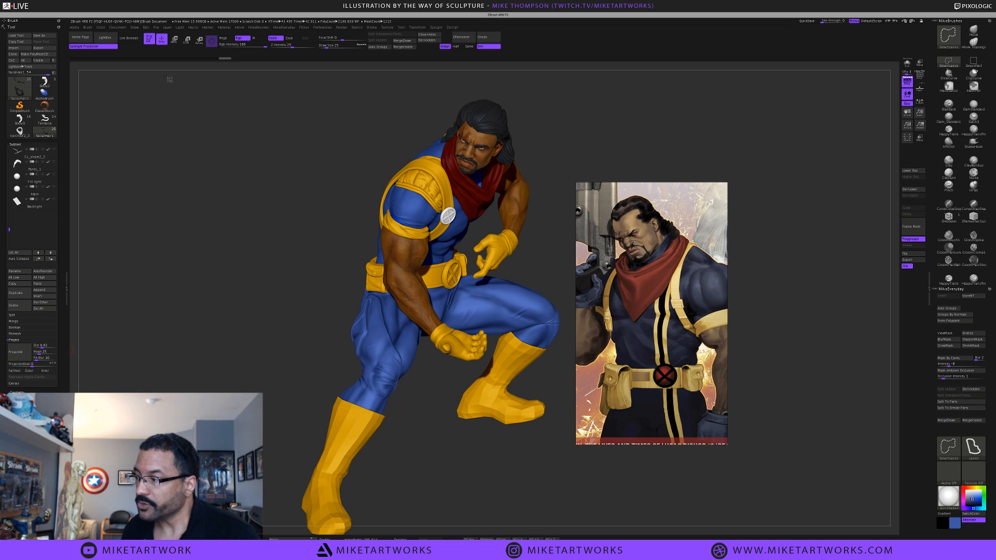
mouse_move(172, 77)
ctrl+shift+mouse_down()
mouse_move(933, 521)
mouse_move(812, 539)
ctrl+shift+mouse_up()
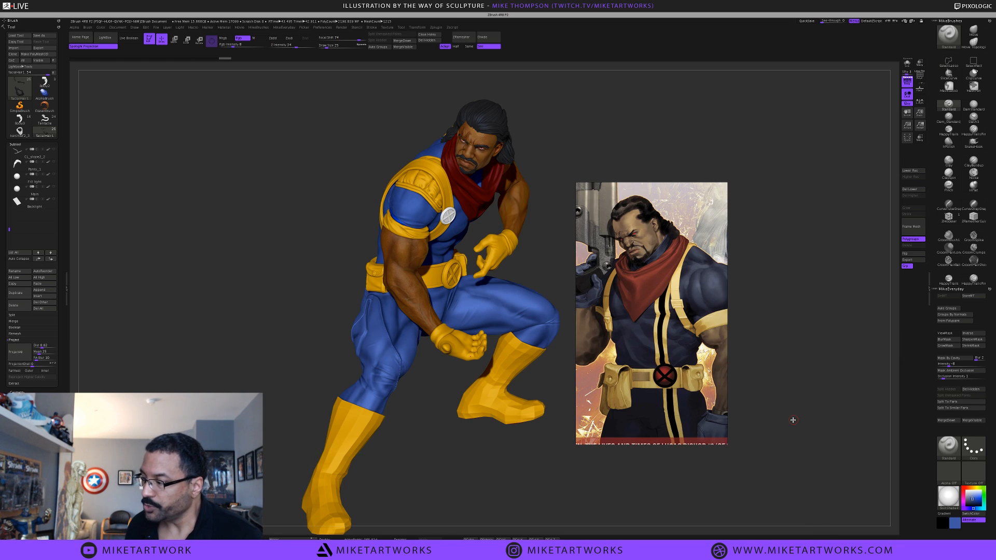